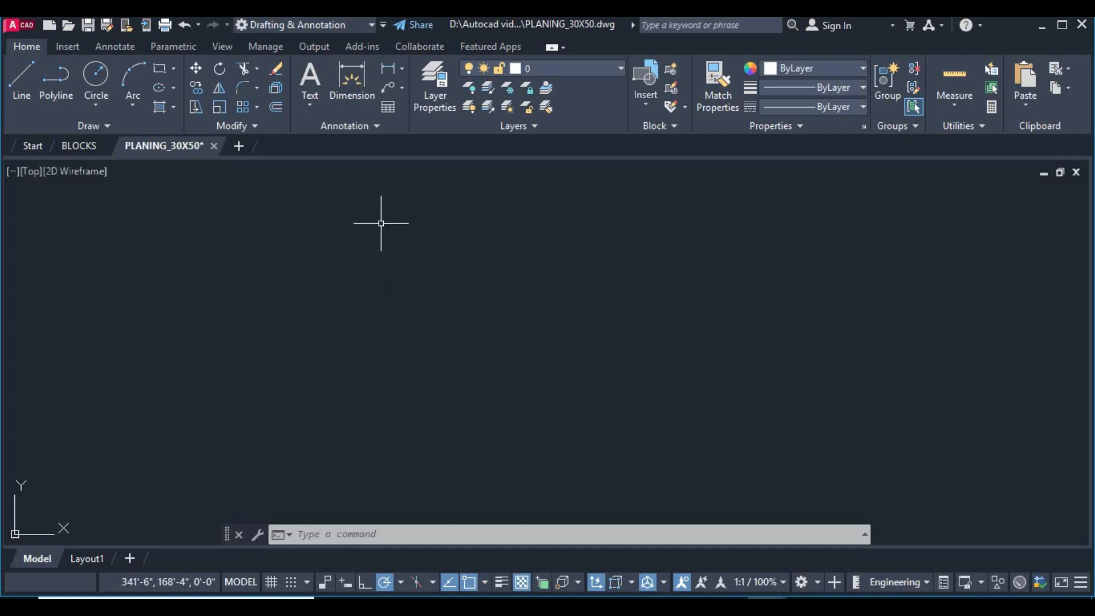
Step: Open the Drawing Units dialog with the UN command
{"action": "type", "text": "UN"}
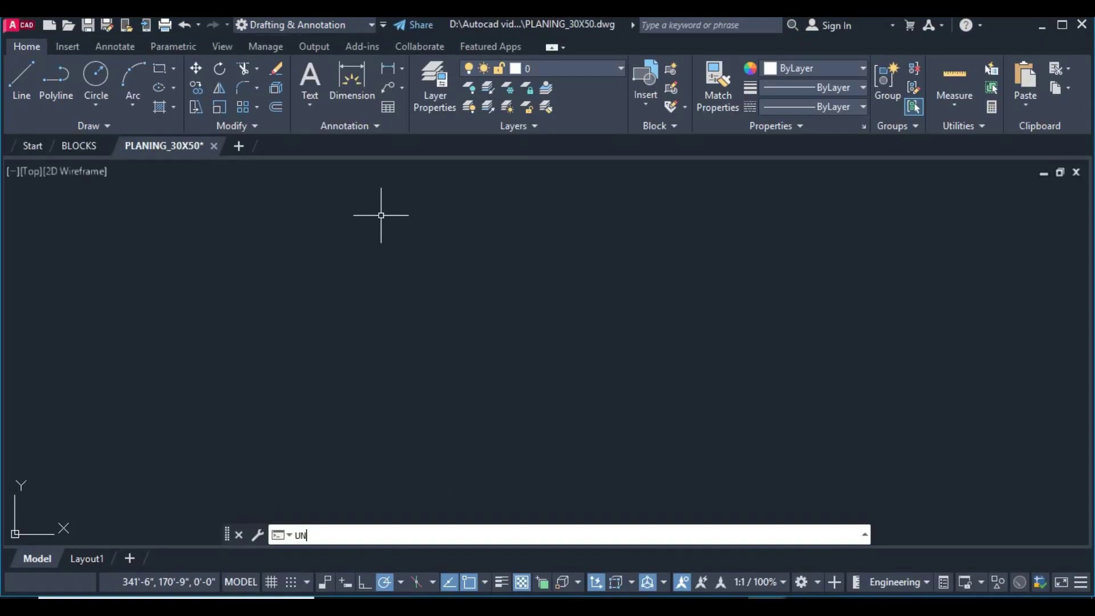
{"action": "key", "text": "Return"}
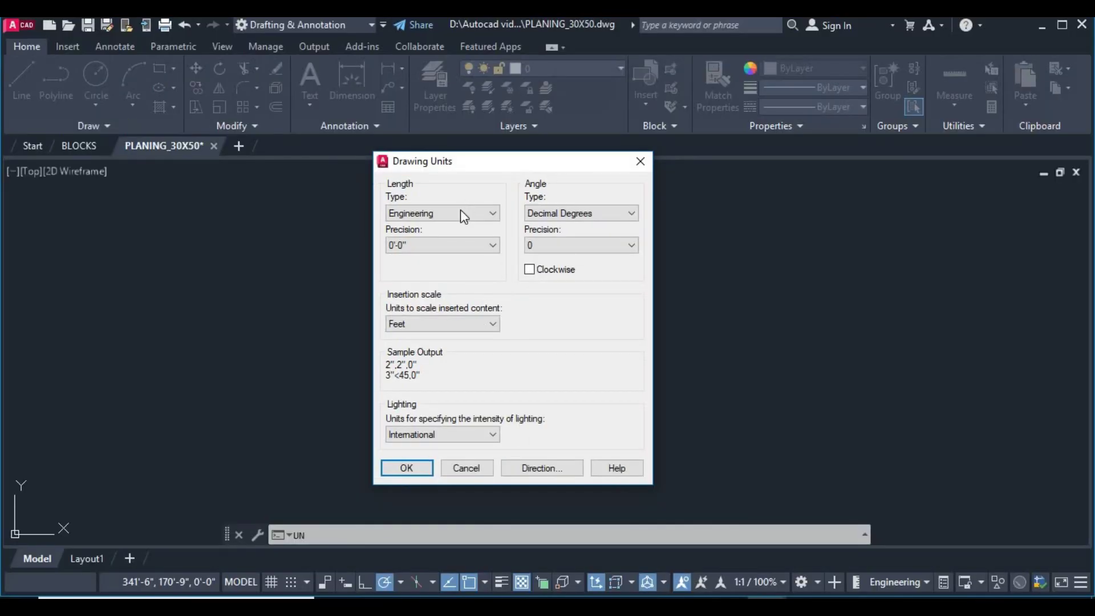
Step: Apply Engineering length units with 0'-0" precision and Feet insertion scale, accepting the warning
{"action": "left_click", "coordinate": [460, 210]}
{"action": "left_click", "coordinate": [426, 236]}
{"action": "left_click", "coordinate": [448, 210]}
{"action": "left_click", "coordinate": [430, 244]}
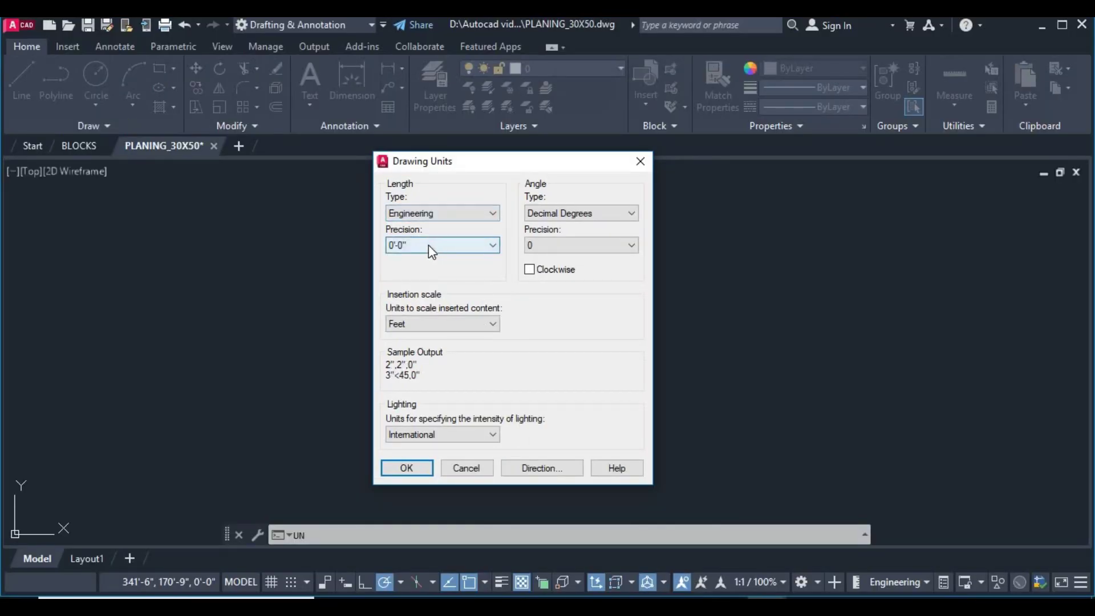
{"action": "left_click", "coordinate": [403, 259]}
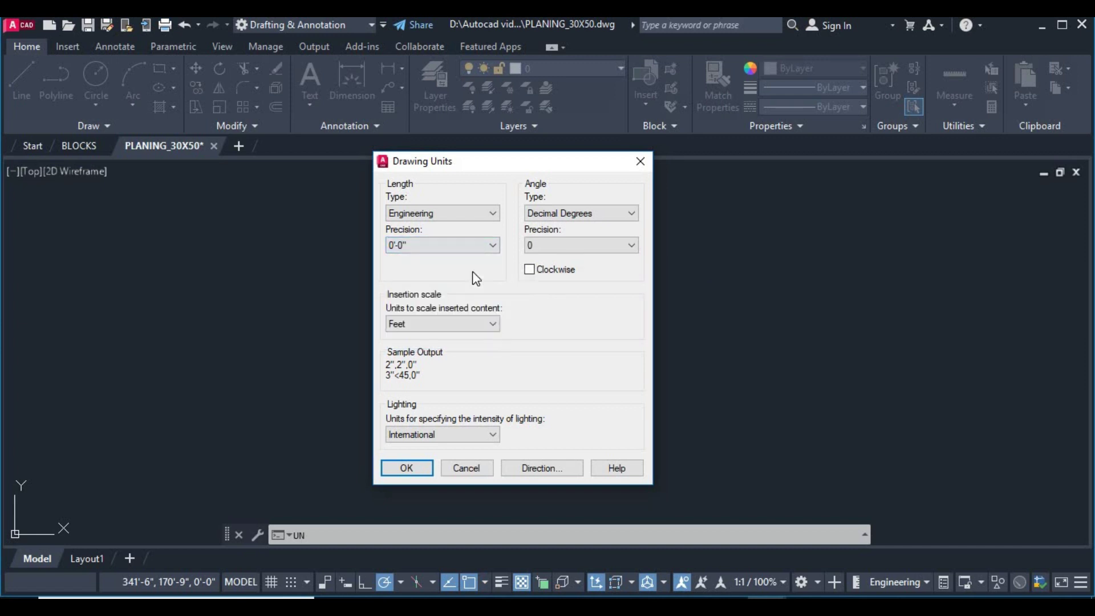
{"action": "left_click", "coordinate": [458, 323]}
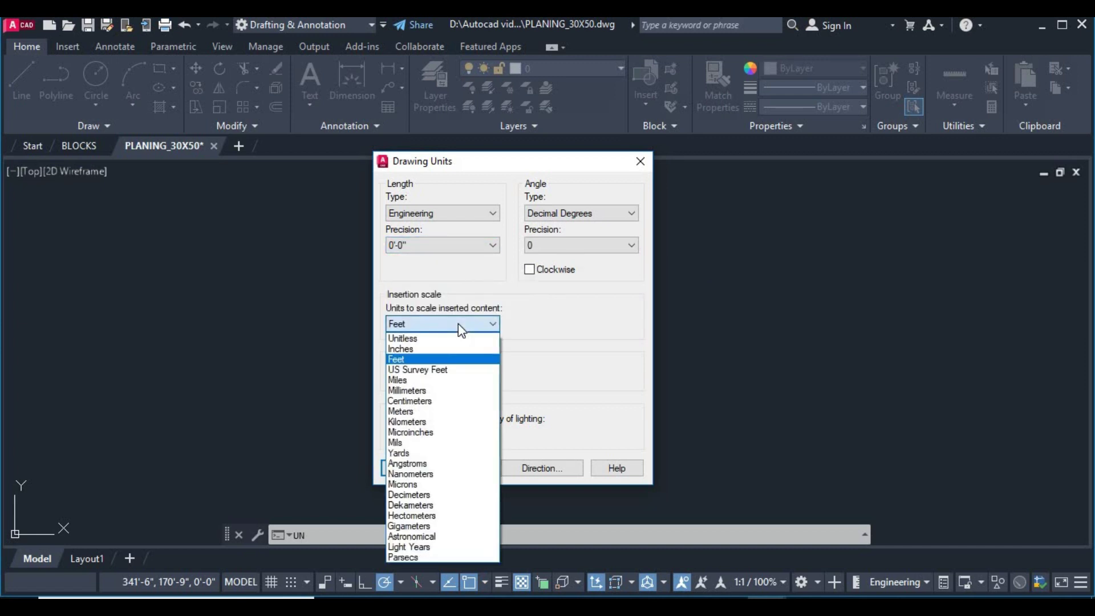
{"action": "left_click", "coordinate": [425, 359]}
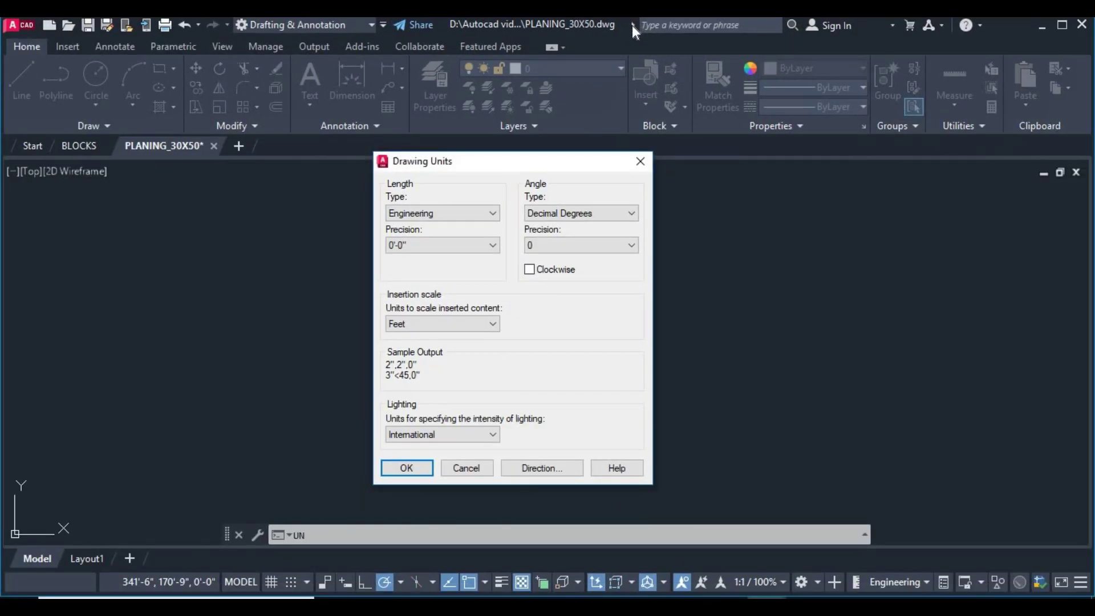
{"action": "left_click_drag", "start_coordinate": [569, 164], "coordinate": [609, 163]}
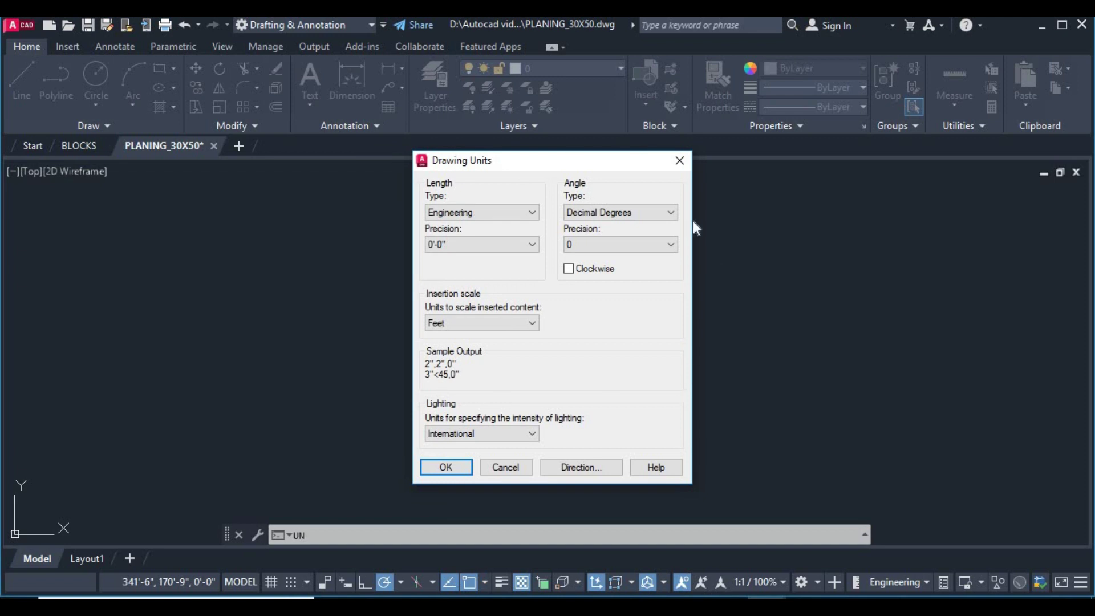
{"action": "left_click", "coordinate": [454, 468]}
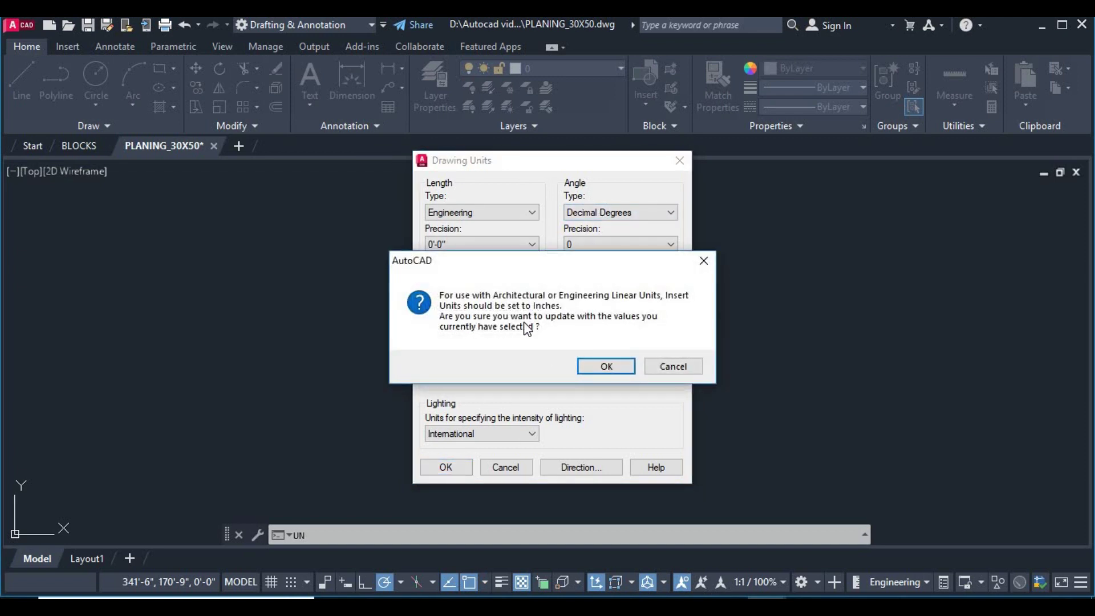
{"action": "left_click", "coordinate": [608, 367]}
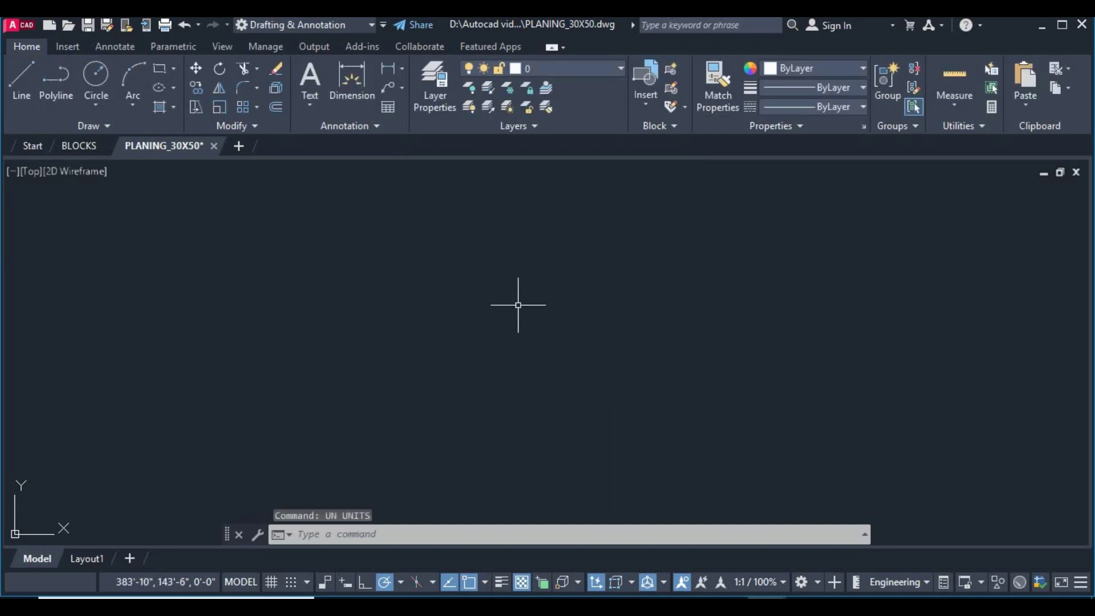
{"action": "left_click", "coordinate": [633, 26]}
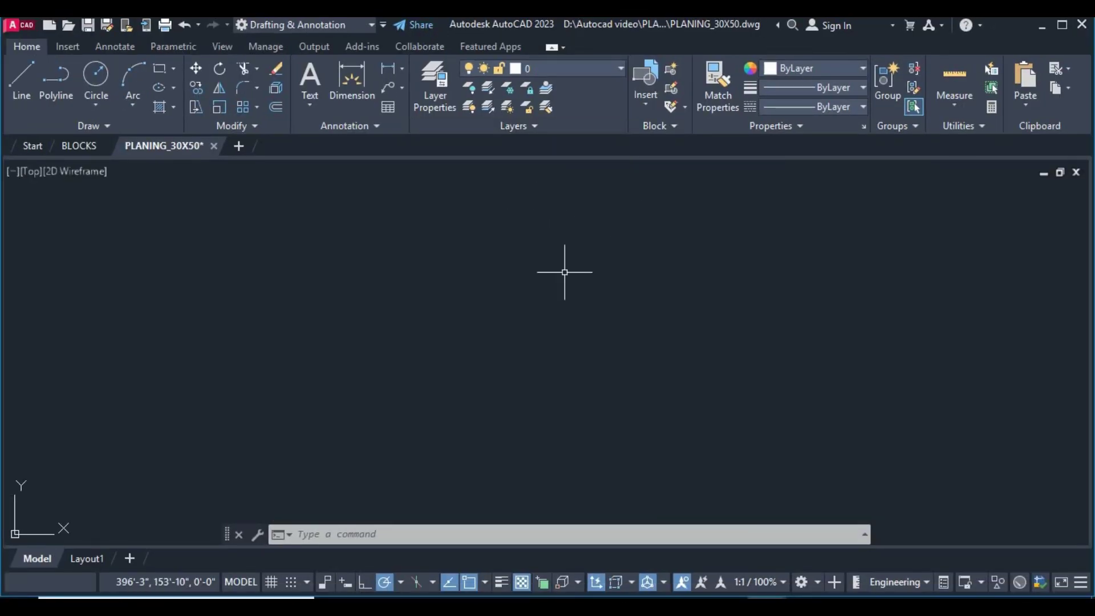
Step: Open the Dimension Style Manager with the D command
{"action": "type", "text": "d"}
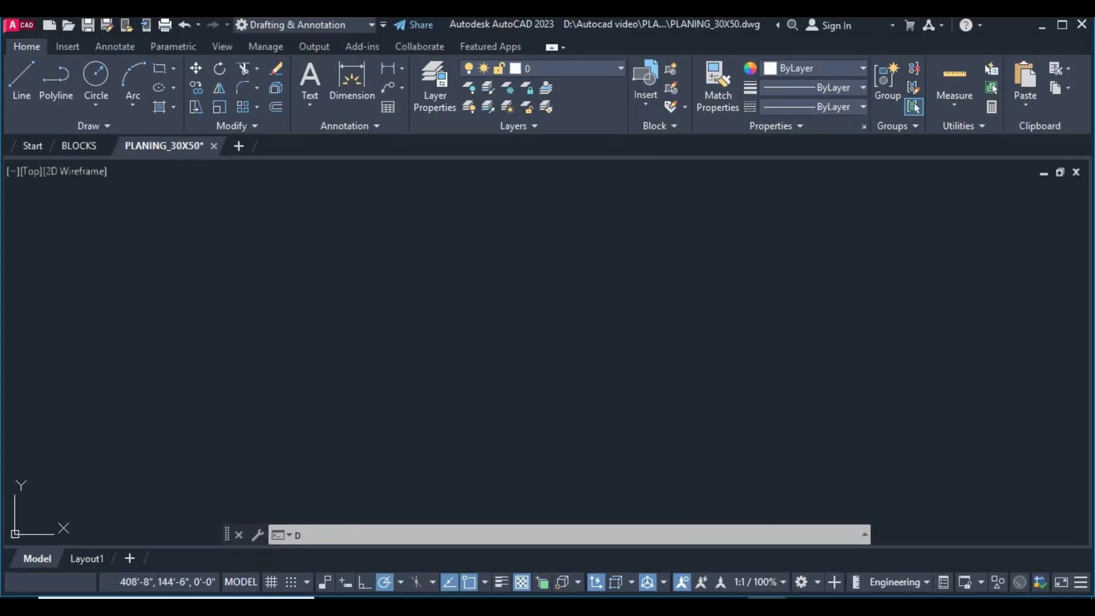
{"action": "key", "text": "Return"}
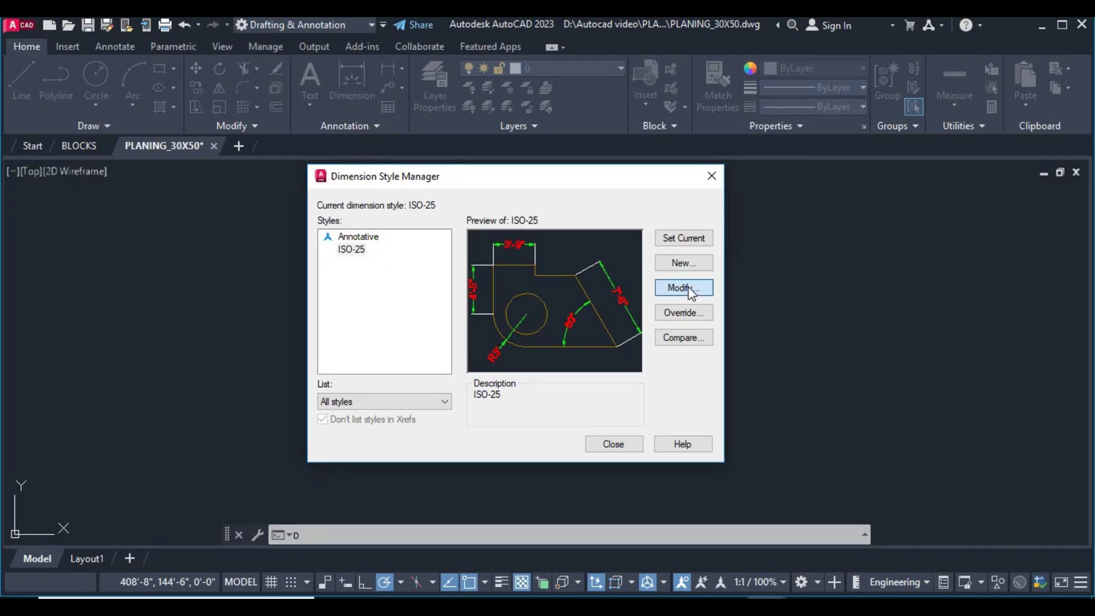
Step: Give ISO-25 Engineering 0'-0" primary units and red 8" dimension text
{"action": "left_click", "coordinate": [690, 290]}
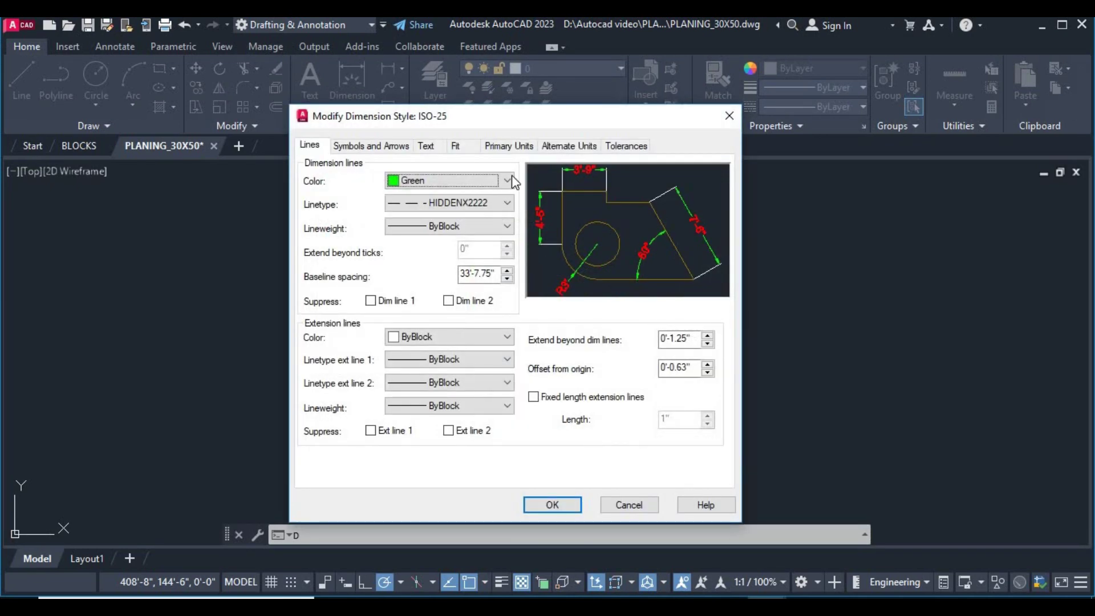
{"action": "left_click", "coordinate": [504, 146]}
{"action": "left_click_drag", "start_coordinate": [499, 125], "coordinate": [481, 122]}
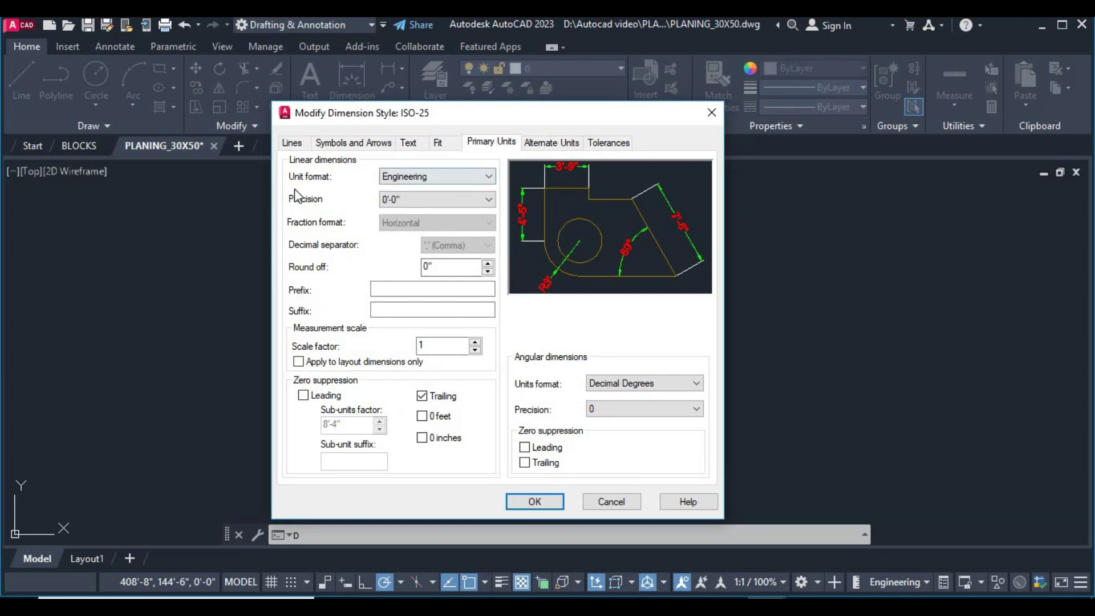
{"action": "left_click", "coordinate": [399, 176]}
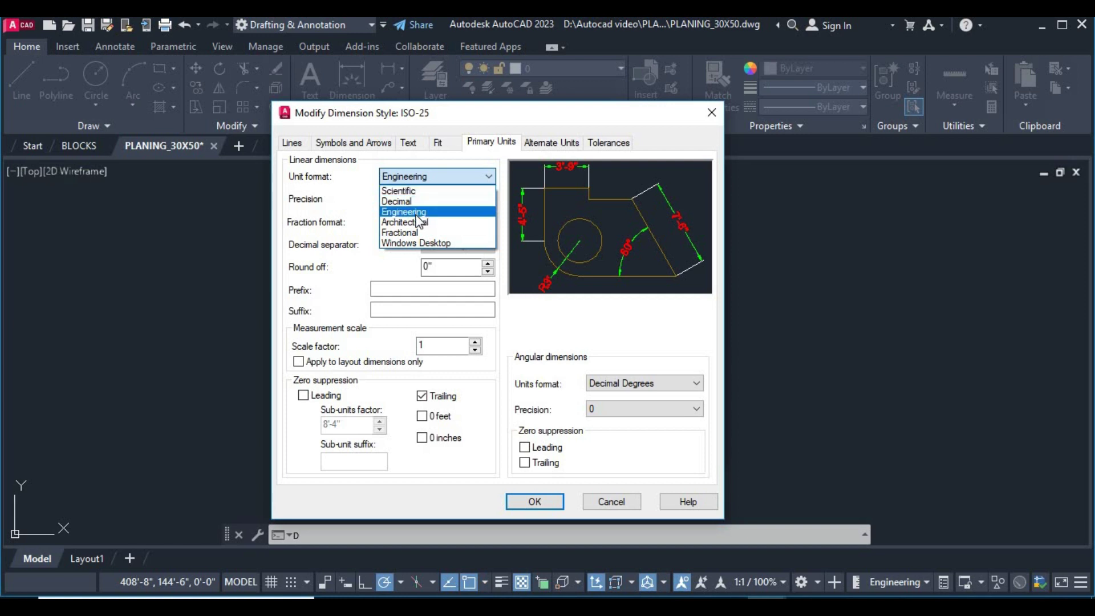
{"action": "left_click", "coordinate": [415, 211]}
{"action": "left_click", "coordinate": [422, 199]}
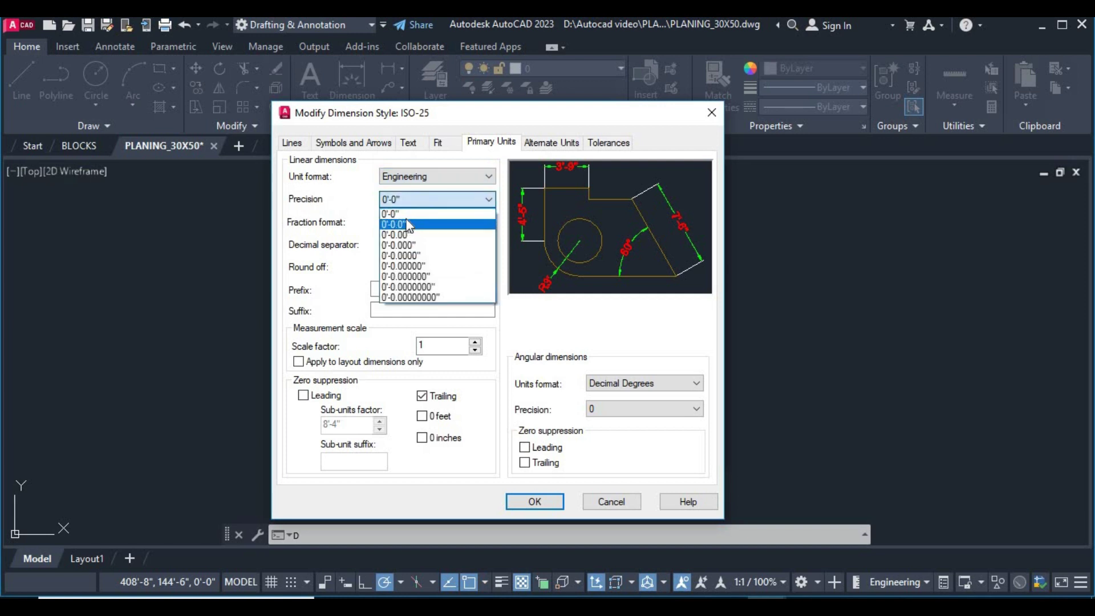
{"action": "left_click", "coordinate": [423, 209]}
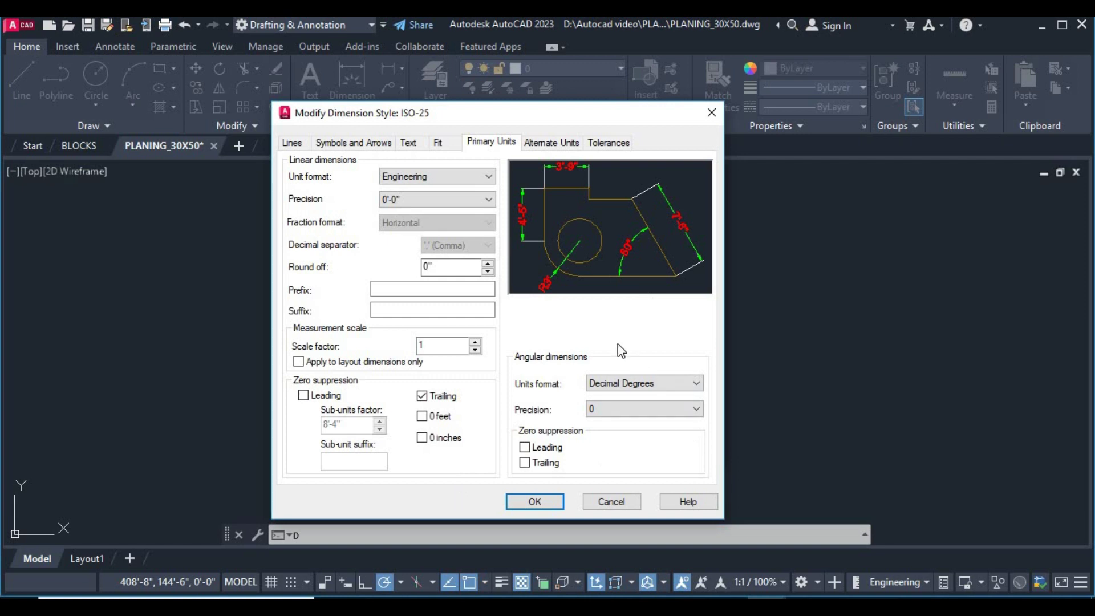
{"action": "left_click", "coordinate": [405, 143]}
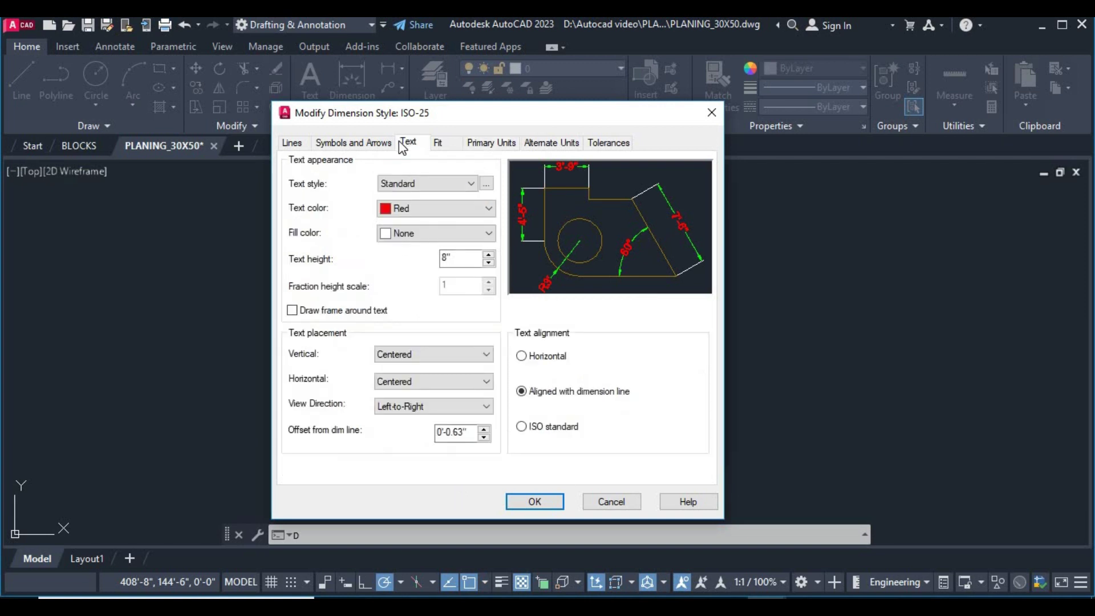
{"action": "left_click", "coordinate": [430, 208]}
{"action": "left_click", "coordinate": [456, 250]}
{"action": "double_click", "coordinate": [457, 256]}
Step: Set the ISO-25 arrow size to 6" and close the Dimension Style Manager
{"action": "left_click", "coordinate": [371, 143]}
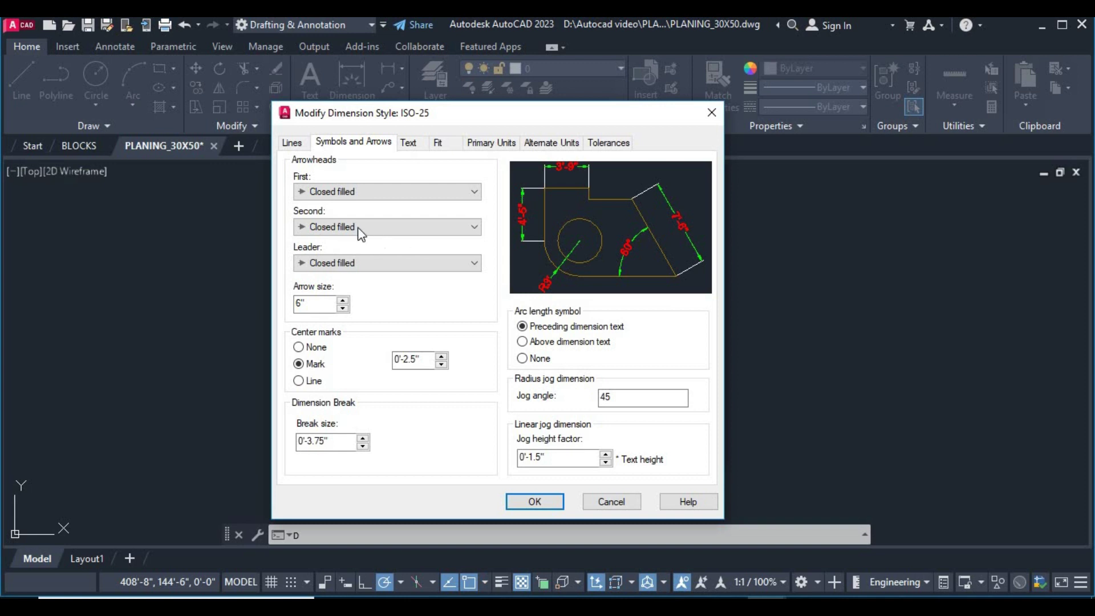
{"action": "double_click", "coordinate": [301, 304]}
{"action": "type", "text": "6"}
{"action": "left_click", "coordinate": [534, 502]}
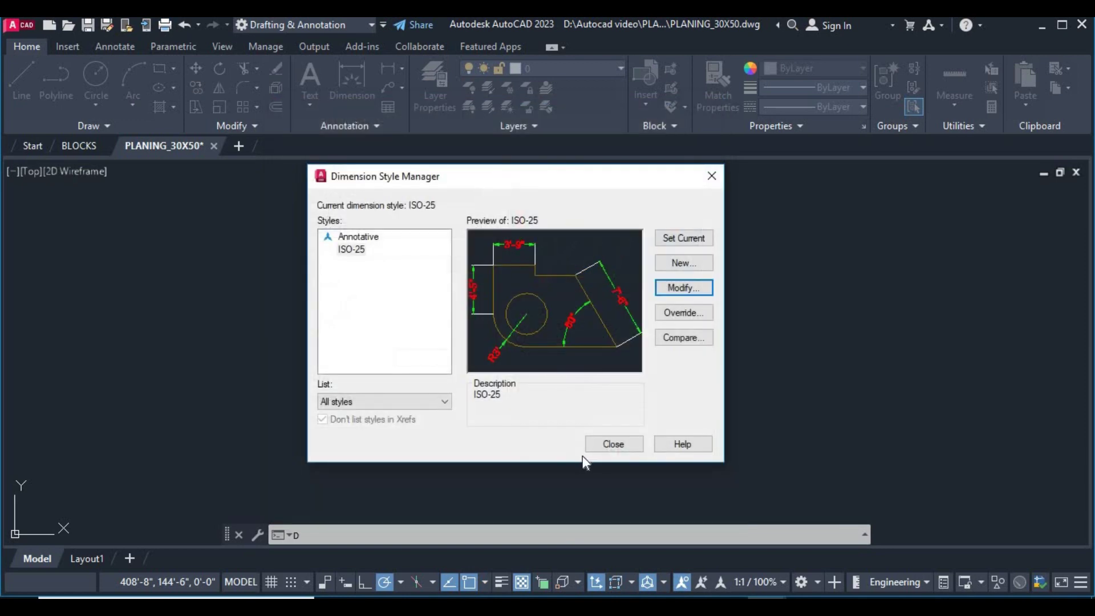
{"action": "left_click", "coordinate": [590, 448]}
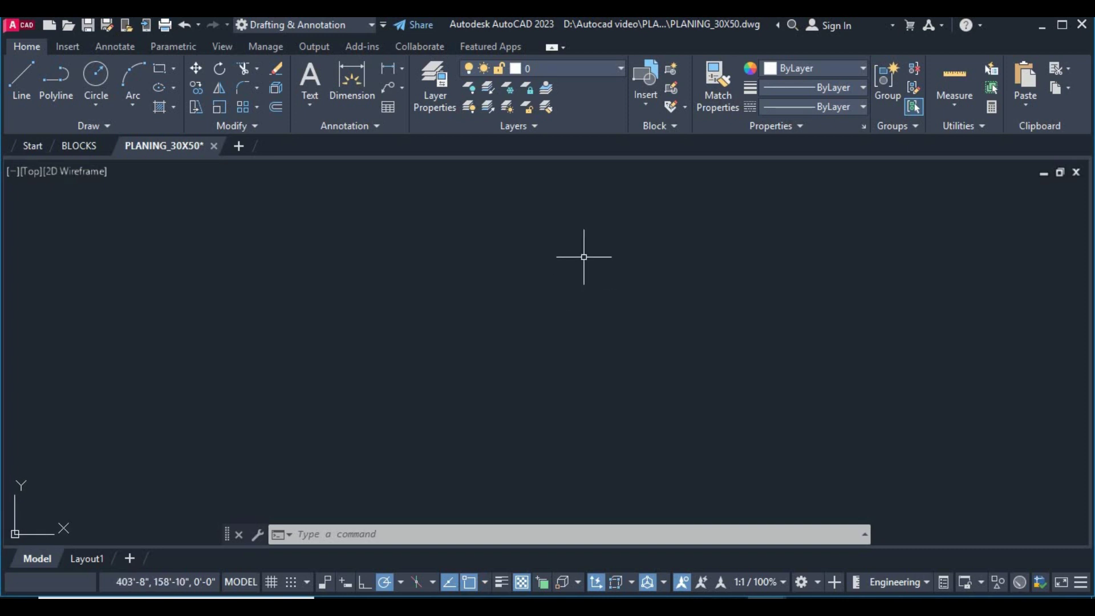
Step: Draw a closed 30' by 50' rectangle with LINE (30', 50', 30', Close) and centre it
{"action": "type", "text": "L"}
{"action": "key", "text": "Return"}
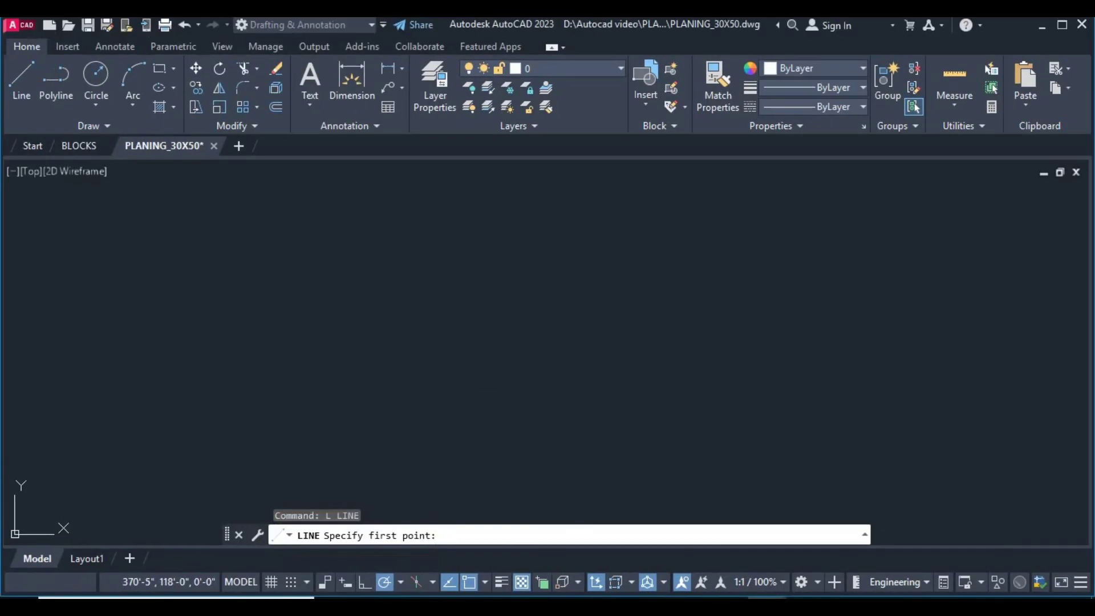
{"action": "left_click", "coordinate": [472, 393]}
{"action": "type", "text": "30'"}
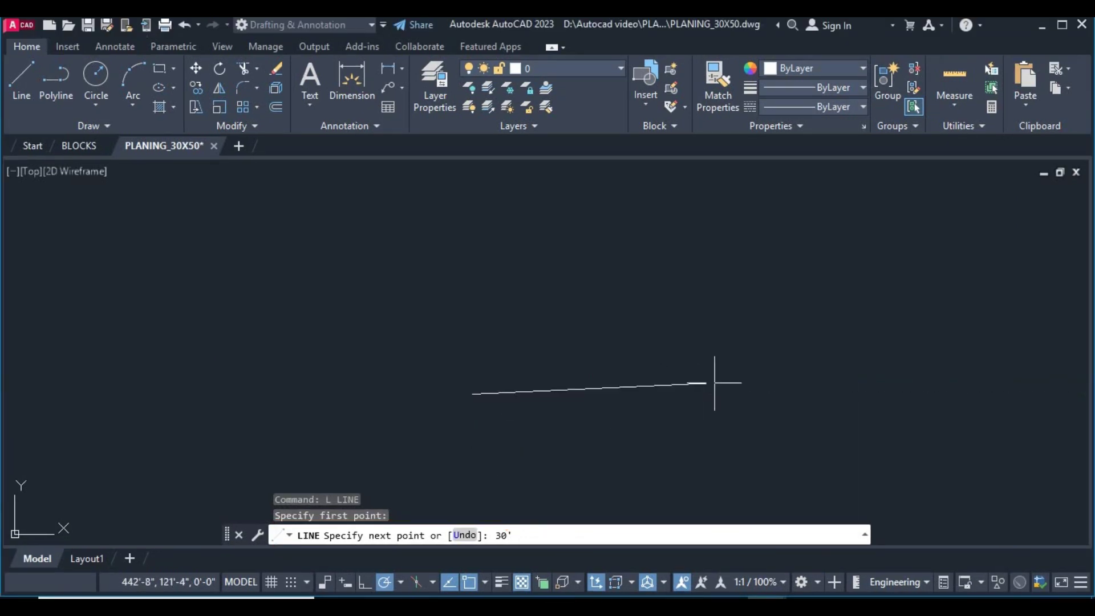
{"action": "key", "text": "Return"}
{"action": "scroll", "coordinate": [570, 416], "scroll_direction": "down", "scroll_amount": 3}
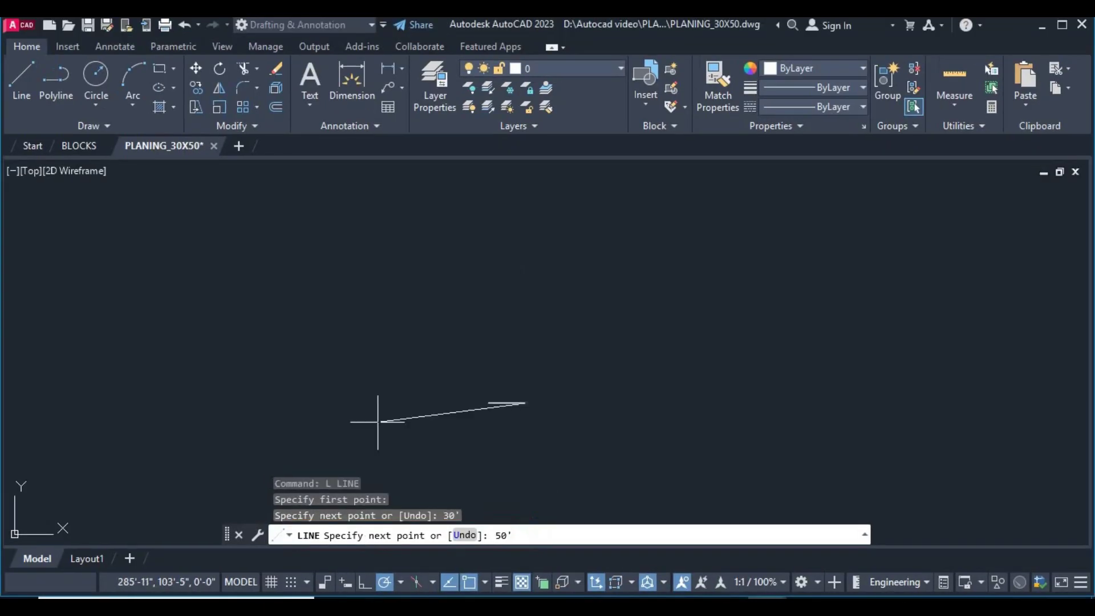
{"action": "key", "text": "Return"}
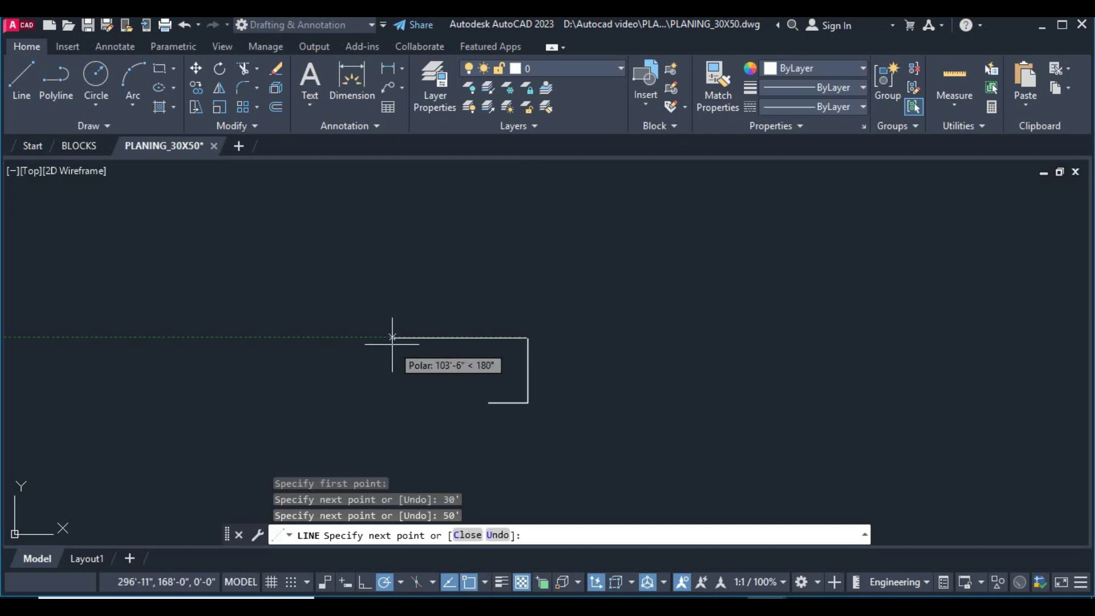
{"action": "type", "text": "30"}
{"action": "key", "text": "Return"}
{"action": "type", "text": "C"}
{"action": "key", "text": "Return"}
{"action": "scroll", "coordinate": [518, 361], "scroll_direction": "up", "scroll_amount": 4}
{"action": "middle_click_drag", "start_coordinate": [449, 398], "coordinate": [543, 289]}
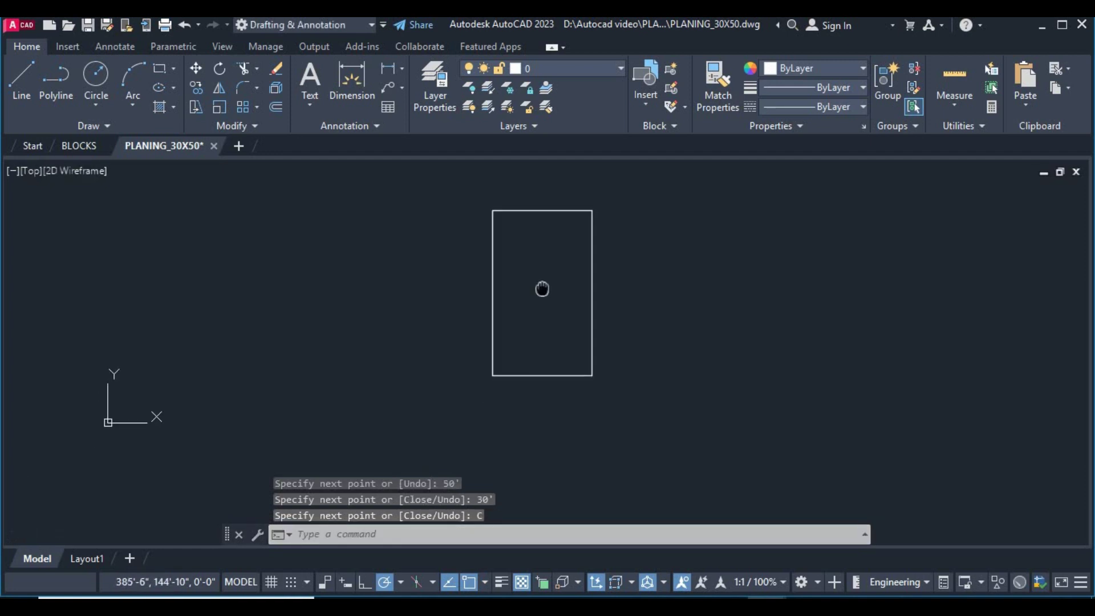
{"action": "middle_click_drag", "start_coordinate": [534, 311], "coordinate": [514, 312]}
Step: Add a 50' linear dimension along the rectangle's left edge
{"action": "left_click", "coordinate": [390, 68]}
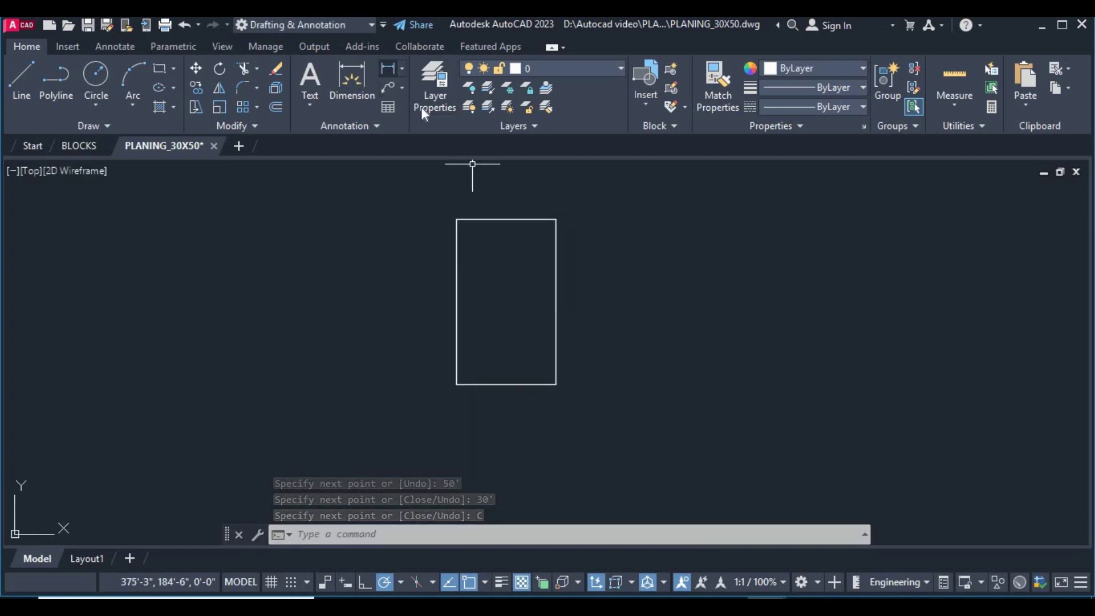
{"action": "left_click", "coordinate": [456, 220]}
{"action": "left_click", "coordinate": [456, 383]}
{"action": "scroll", "coordinate": [451, 354], "scroll_direction": "up", "scroll_amount": 4}
{"action": "left_click", "coordinate": [452, 354]}
{"action": "middle_click_drag", "start_coordinate": [492, 309], "coordinate": [472, 421]}
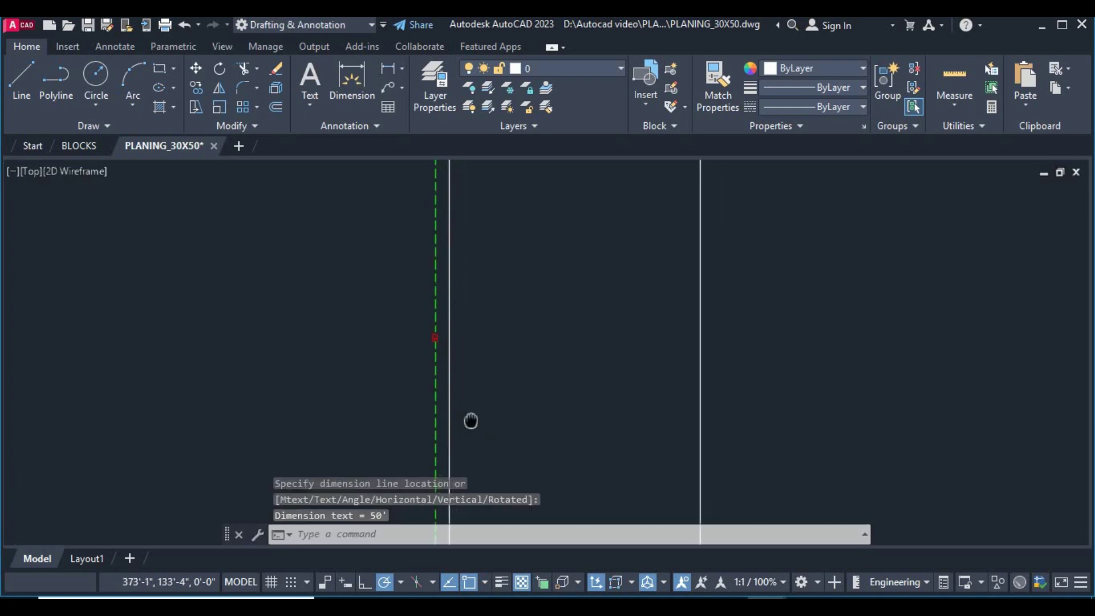
{"action": "scroll", "coordinate": [433, 342], "scroll_direction": "up", "scroll_amount": 2}
{"action": "scroll", "coordinate": [464, 342], "scroll_direction": "down", "scroll_amount": 5}
{"action": "middle_click_drag", "start_coordinate": [484, 350], "coordinate": [501, 329]}
Step: Dimension the rectangle's top edge as 30', placed above it
{"action": "key", "text": "Return"}
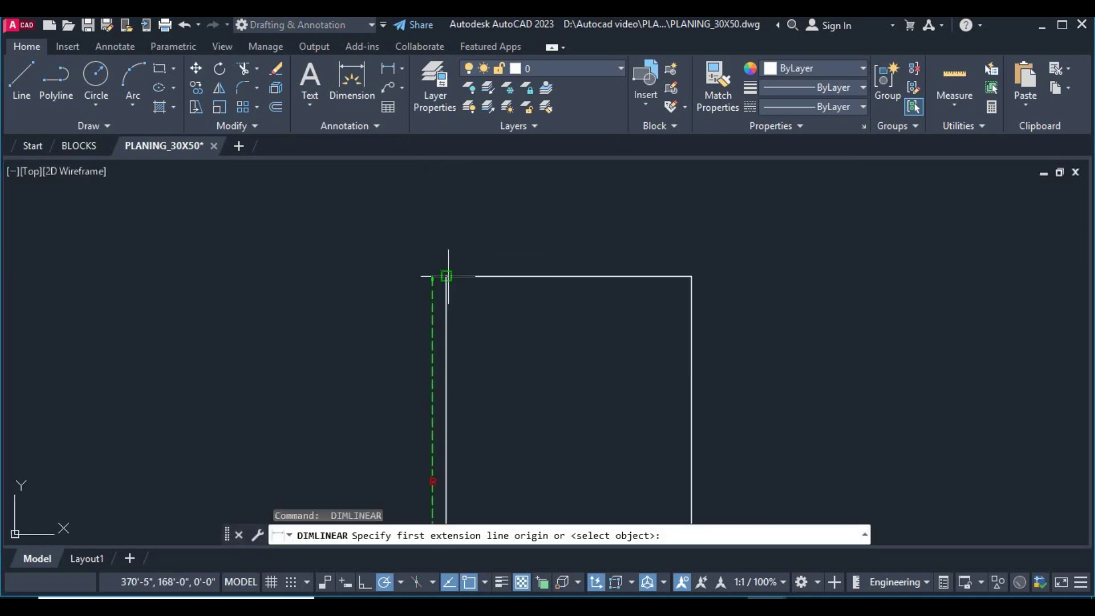
{"action": "left_click", "coordinate": [446, 276]}
{"action": "left_click", "coordinate": [692, 276]}
{"action": "left_click", "coordinate": [616, 265]}
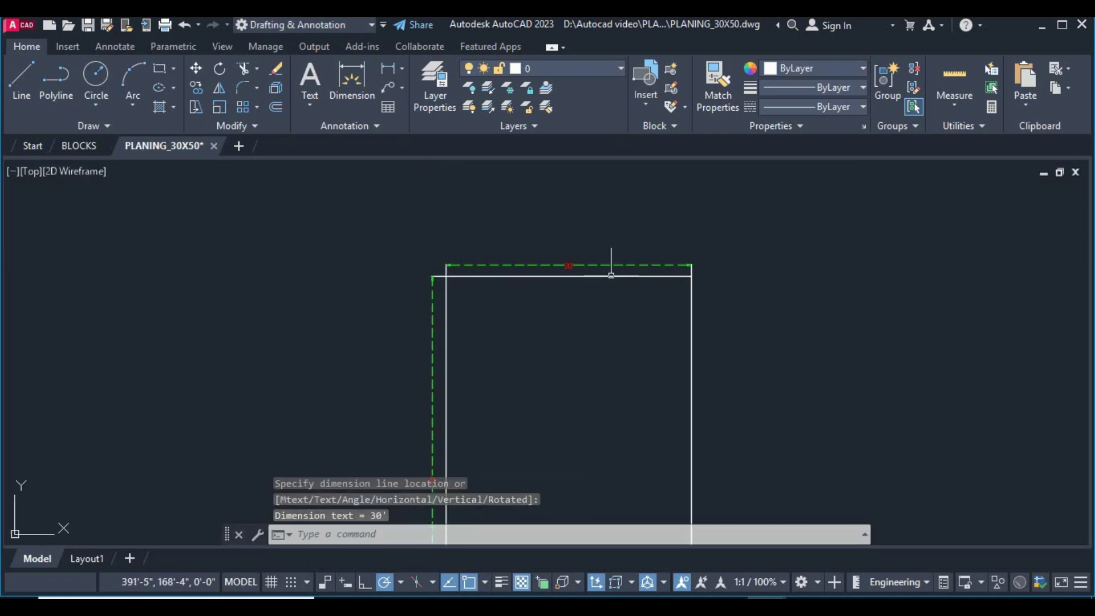
{"action": "scroll", "coordinate": [598, 278], "scroll_direction": "up", "scroll_amount": 4}
{"action": "scroll", "coordinate": [552, 365], "scroll_direction": "down", "scroll_amount": 4}
{"action": "scroll", "coordinate": [521, 274], "scroll_direction": "down", "scroll_amount": 2}
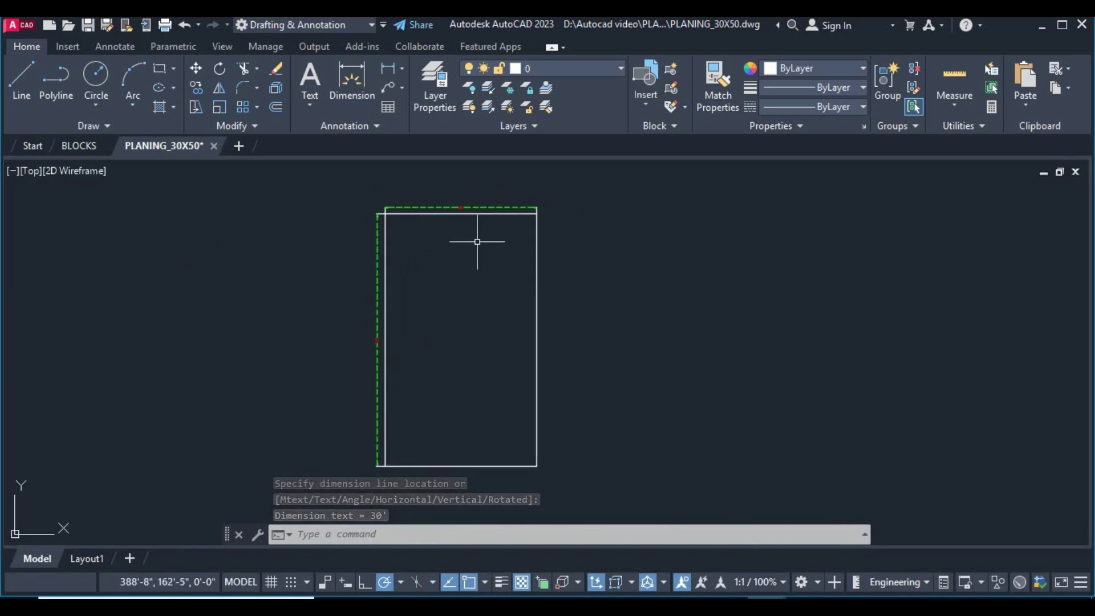
{"action": "scroll", "coordinate": [440, 283], "scroll_direction": "down", "scroll_amount": 2}
{"action": "scroll", "coordinate": [395, 247], "scroll_direction": "up", "scroll_amount": 4}
{"action": "middle_click_drag", "start_coordinate": [394, 247], "coordinate": [384, 223]}
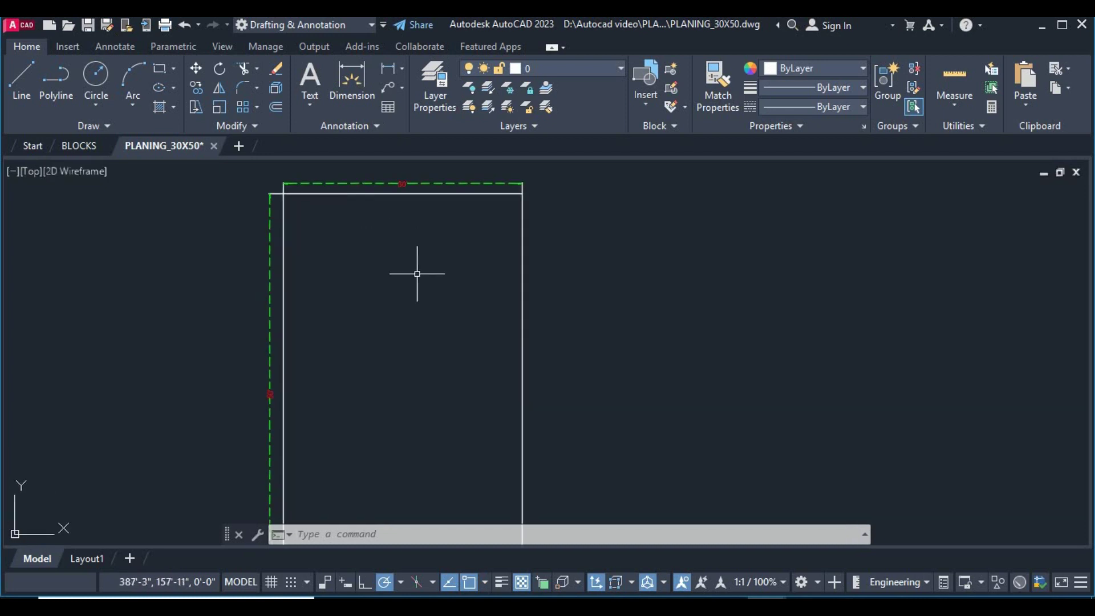
Step: Select the rectangle's edges and retry linear dimensioning with DLI on a whole object
{"action": "left_click_drag", "start_coordinate": [364, 198], "coordinate": [281, 259]}
{"action": "left_click_drag", "start_coordinate": [530, 324], "coordinate": [501, 313]}
{"action": "scroll", "coordinate": [464, 342], "scroll_direction": "down", "scroll_amount": 2}
{"action": "scroll", "coordinate": [483, 314], "scroll_direction": "down", "scroll_amount": 1}
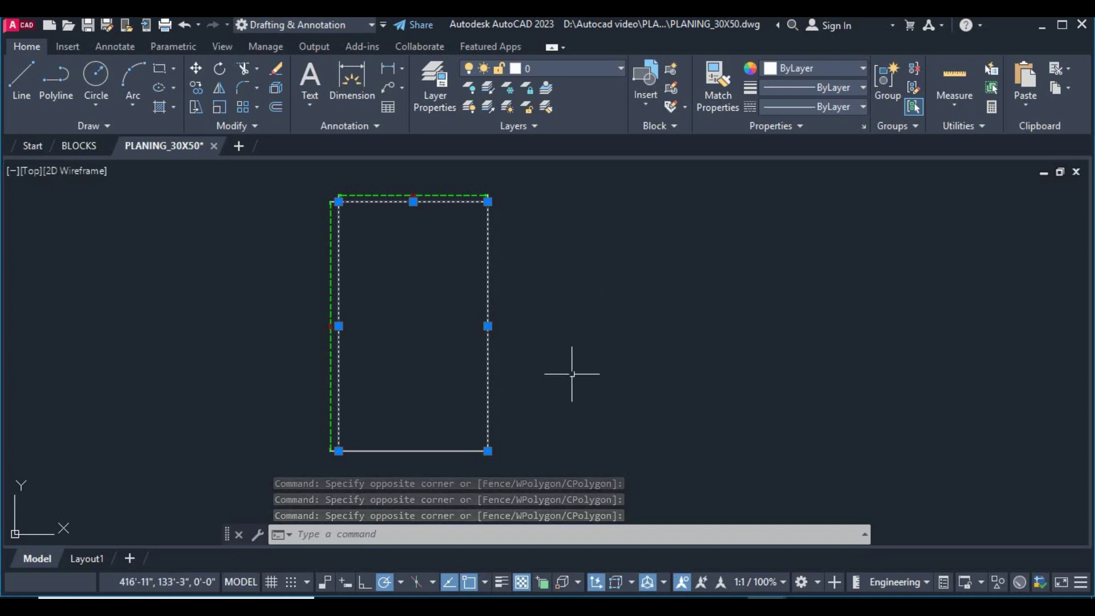
{"action": "type", "text": "dli"}
{"action": "key", "text": "Return"}
{"action": "key", "text": "Return"}
{"action": "left_click", "coordinate": [618, 336]}
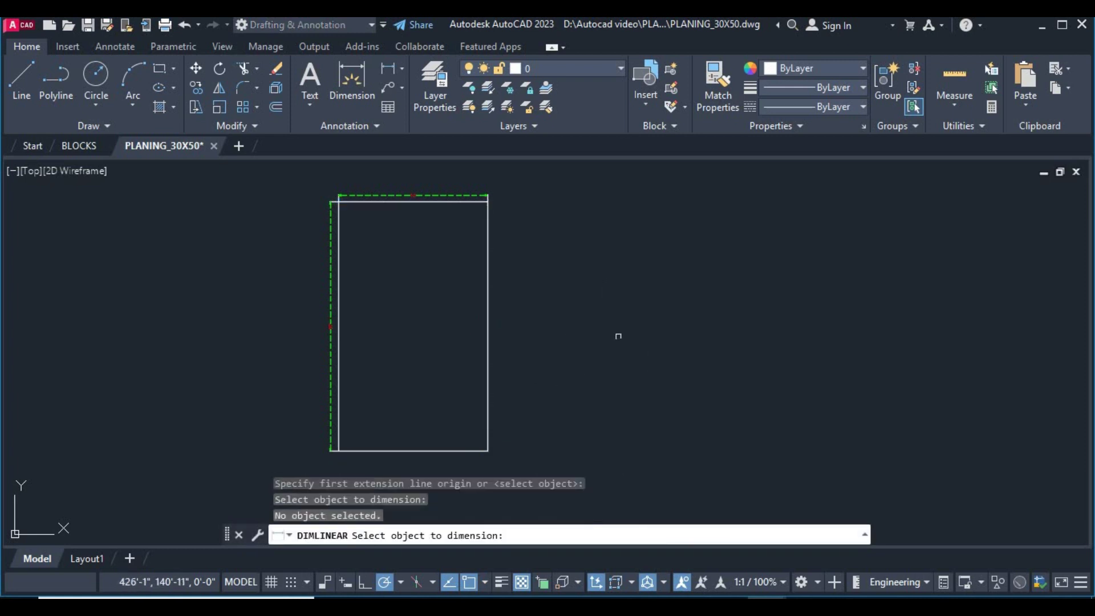
{"action": "key", "text": "Return"}
Step: Turn on every object snap mode in Drafting Settings via DS
{"action": "type", "text": "DS"}
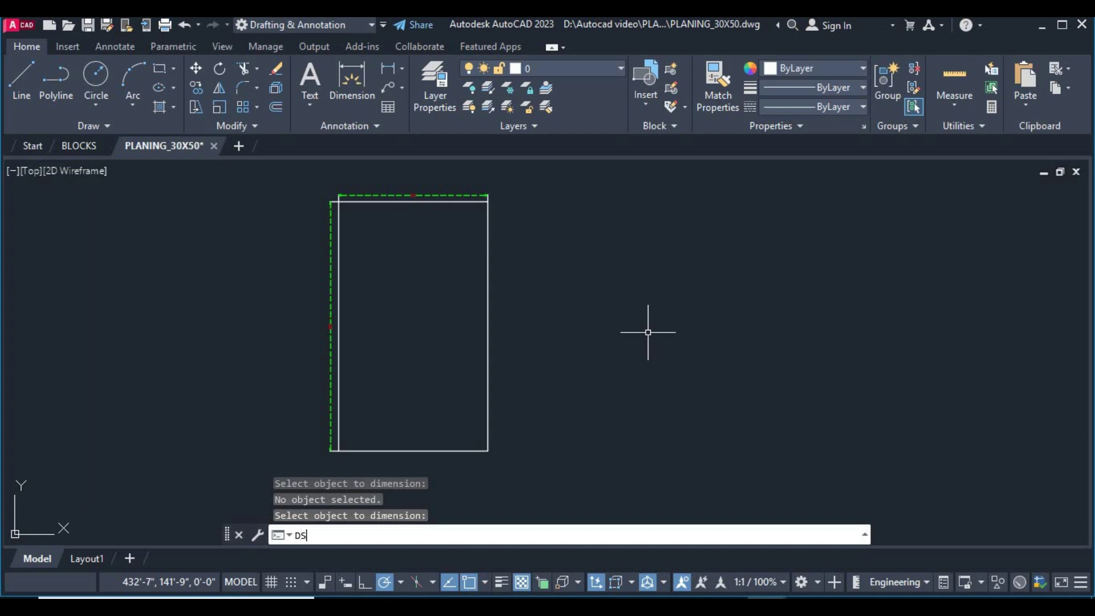
{"action": "key", "text": "Return"}
{"action": "left_click", "coordinate": [539, 159]}
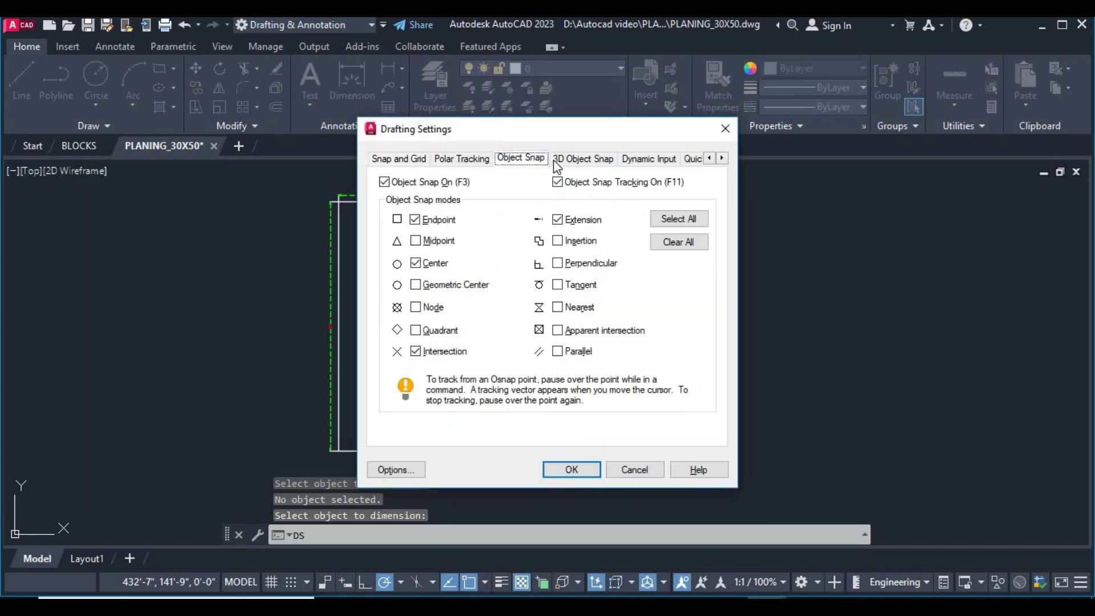
{"action": "left_click", "coordinate": [671, 221]}
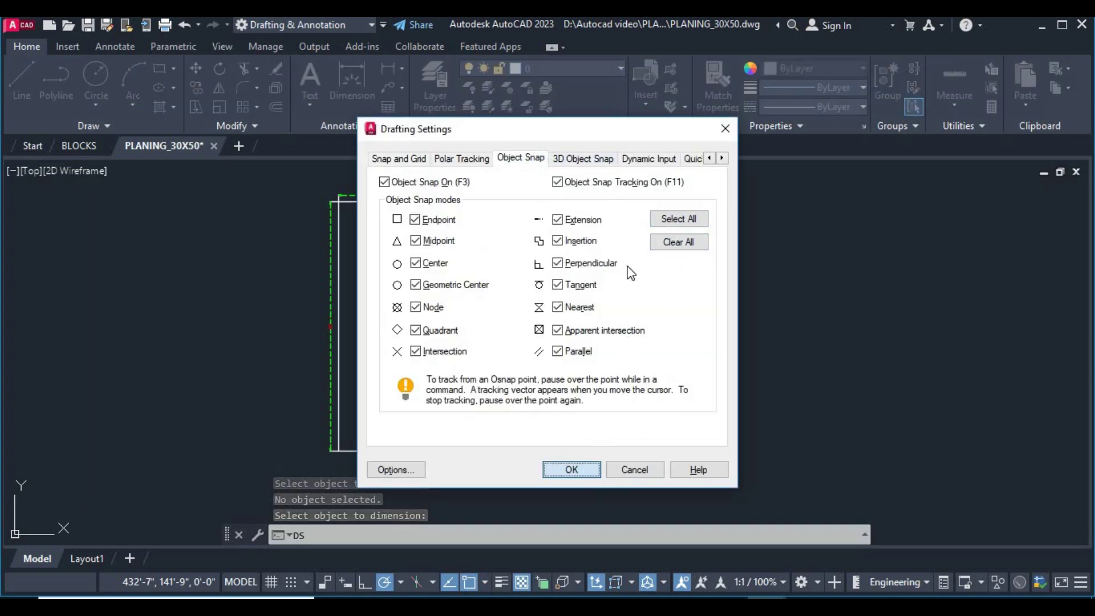
{"action": "key", "text": "Return"}
Step: Open Options from the drawing's right-click menu, review its tabs, and close it
{"action": "right_click", "coordinate": [626, 384]}
{"action": "left_click", "coordinate": [661, 345]}
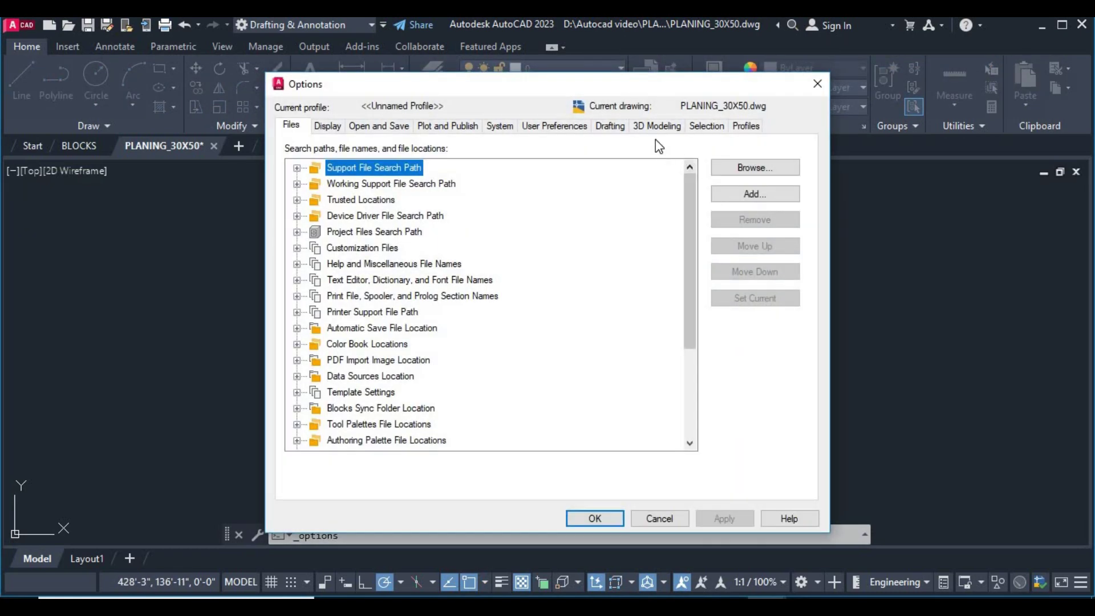
{"action": "left_click", "coordinate": [656, 126]}
{"action": "left_click", "coordinate": [611, 128]}
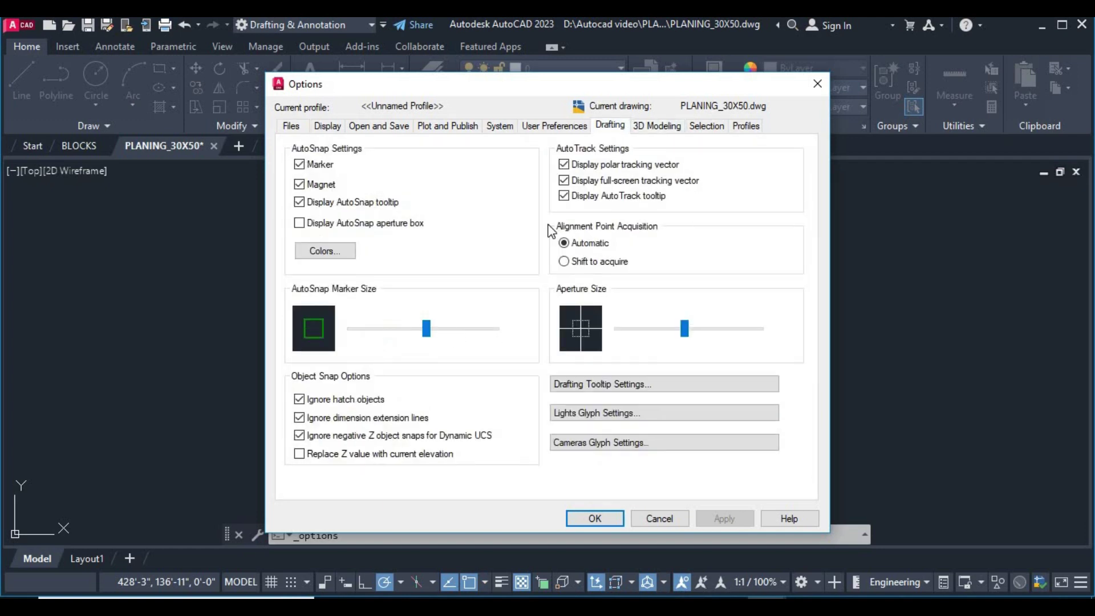
{"action": "left_click", "coordinate": [562, 126]}
{"action": "left_click", "coordinate": [655, 126]}
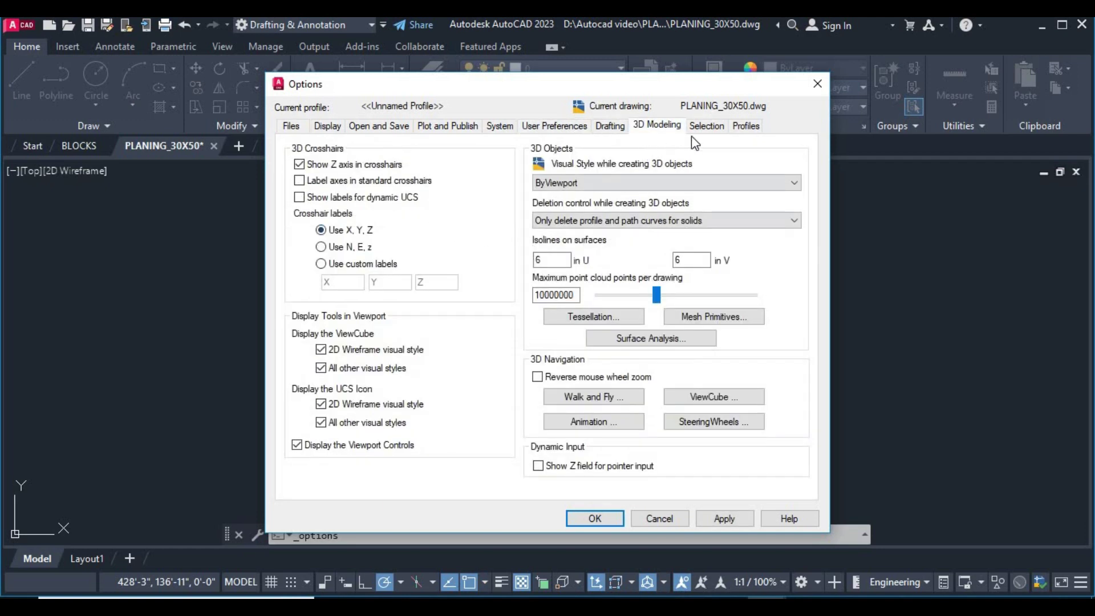
{"action": "left_click", "coordinate": [704, 127]}
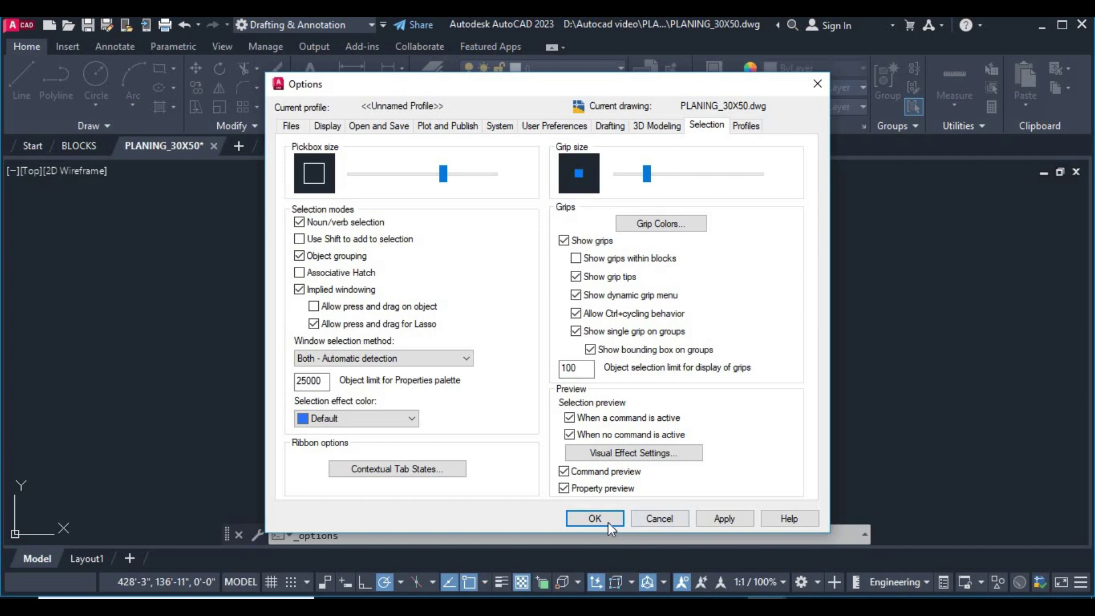
{"action": "left_click", "coordinate": [589, 520]}
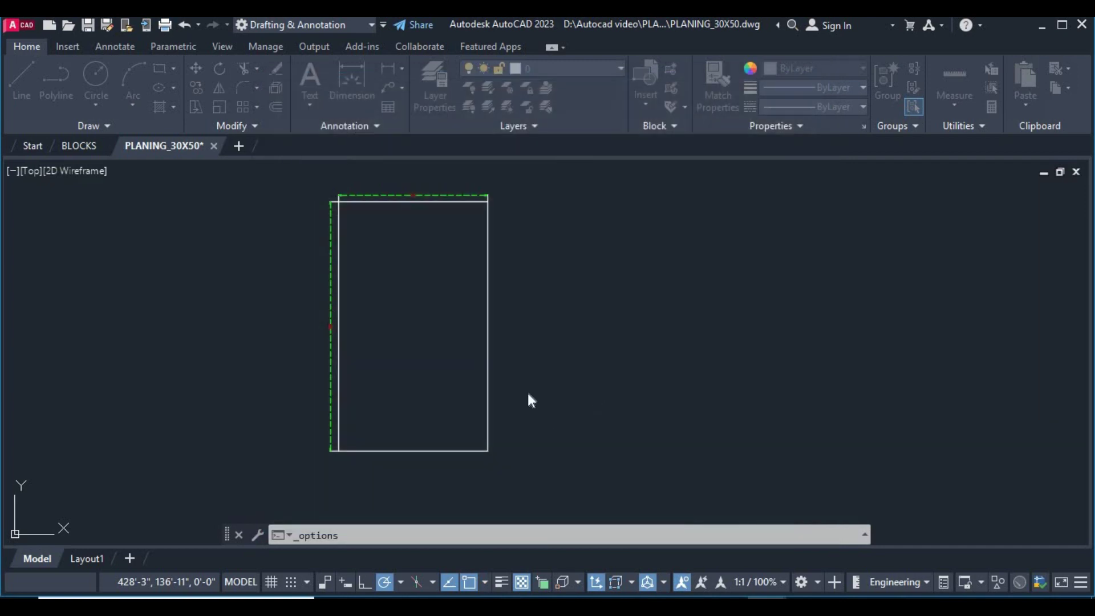
{"action": "left_click", "coordinate": [589, 384]}
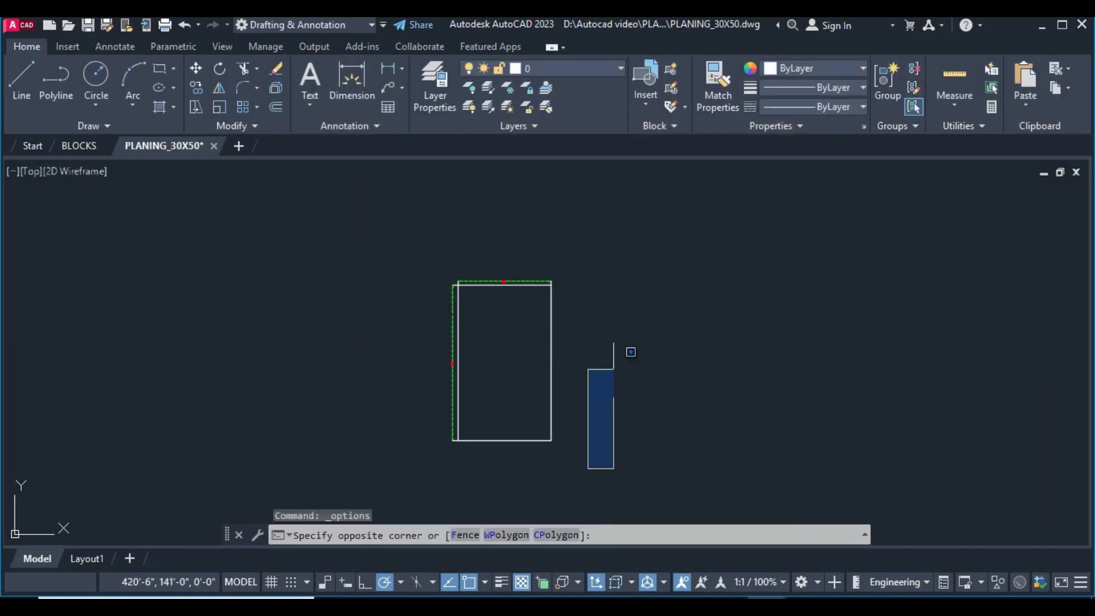
Step: Start OFFSET at 4 inches and copy the first two wall lines inward
{"action": "left_click", "coordinate": [627, 355]}
{"action": "scroll", "coordinate": [622, 396], "scroll_direction": "down", "scroll_amount": 2}
{"action": "scroll", "coordinate": [537, 366], "scroll_direction": "up", "scroll_amount": 2}
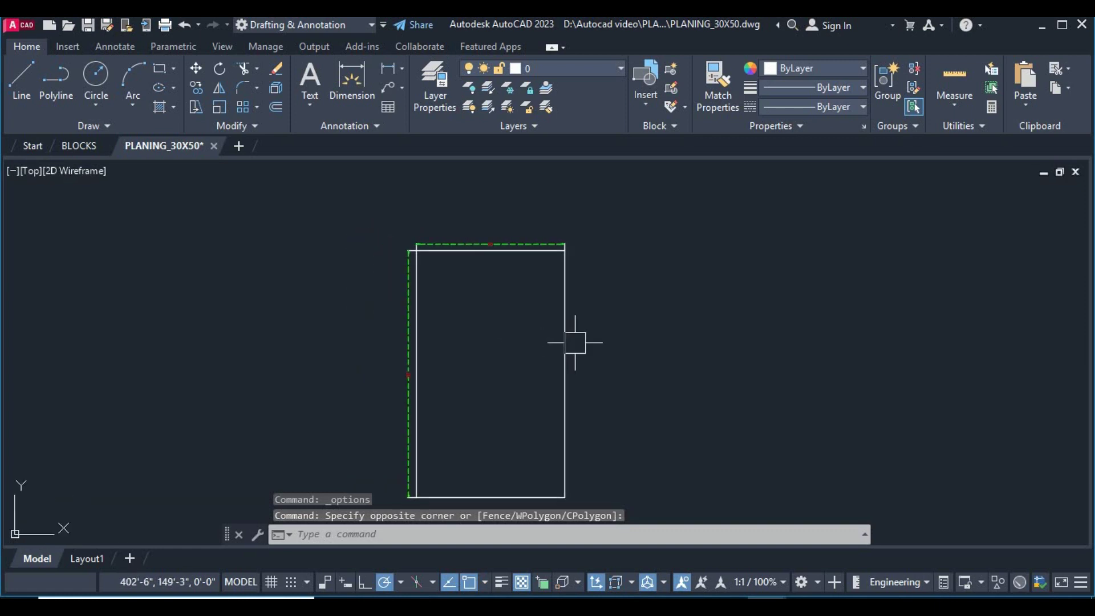
{"action": "type", "text": "O"}
{"action": "key", "text": "Return"}
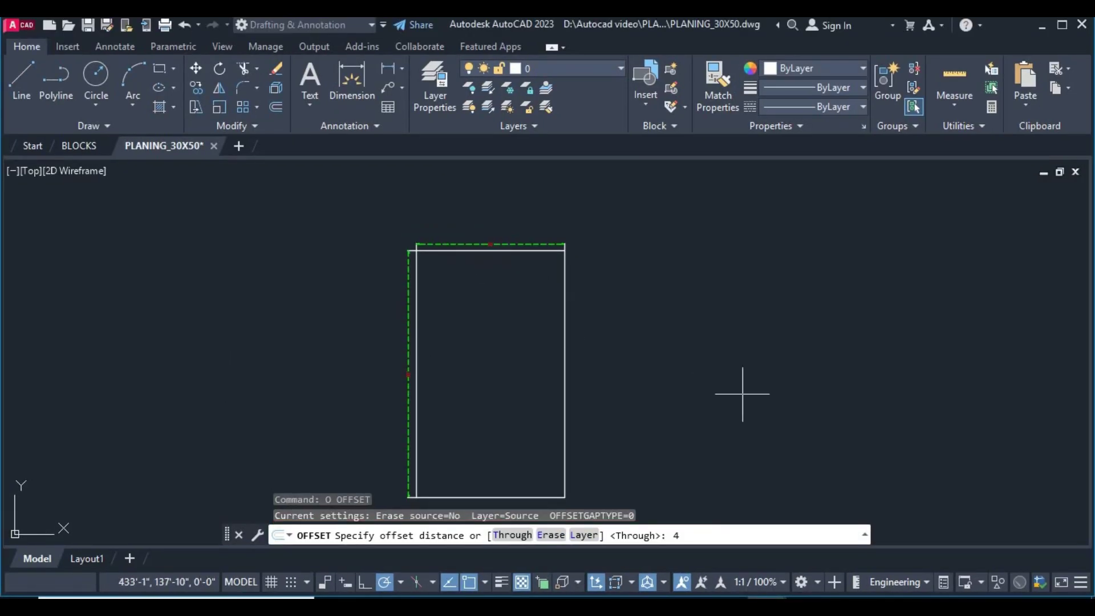
{"action": "key", "text": "Return"}
{"action": "left_click", "coordinate": [518, 251]}
{"action": "left_click", "coordinate": [508, 298]}
{"action": "left_click", "coordinate": [564, 320]}
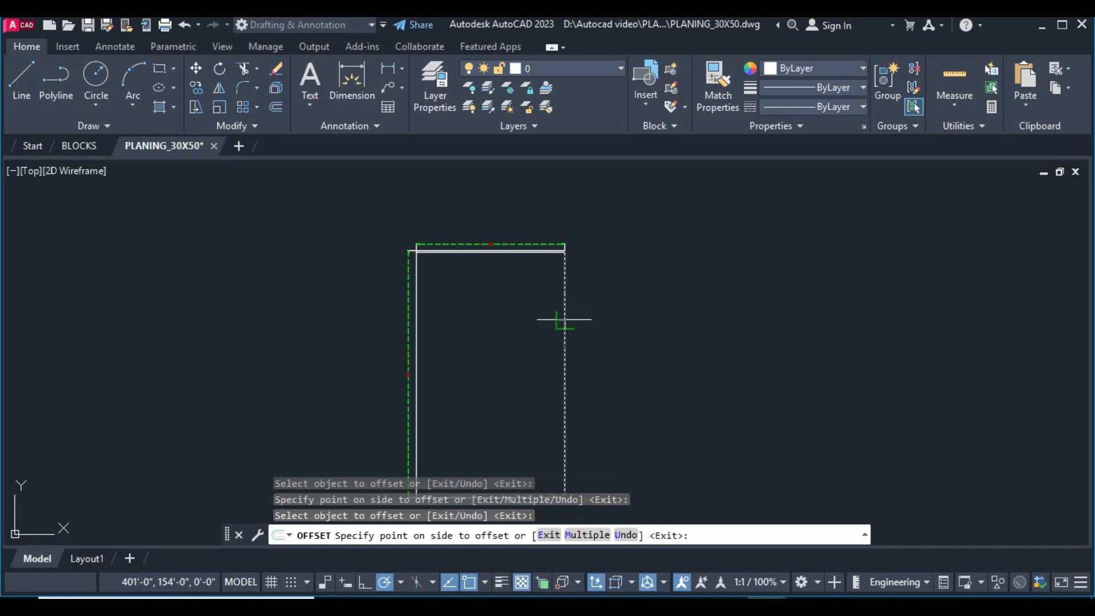
{"action": "left_click", "coordinate": [371, 254]}
Step: Offset the remaining vertical and bottom wall lines 4" inward and finish offsetting
{"action": "scroll", "coordinate": [524, 286], "scroll_direction": "up", "scroll_amount": 5}
{"action": "left_click", "coordinate": [524, 285]}
{"action": "left_click", "coordinate": [588, 295]}
{"action": "scroll", "coordinate": [599, 386], "scroll_direction": "down", "scroll_amount": 6}
{"action": "scroll", "coordinate": [494, 337], "scroll_direction": "down", "scroll_amount": 2}
{"action": "left_click", "coordinate": [493, 373]}
{"action": "left_click", "coordinate": [486, 339]}
{"action": "scroll", "coordinate": [485, 353], "scroll_direction": "up", "scroll_amount": 4}
{"action": "middle_click_drag", "start_coordinate": [484, 357], "coordinate": [470, 421]}
{"action": "scroll", "coordinate": [540, 342], "scroll_direction": "down", "scroll_amount": 3}
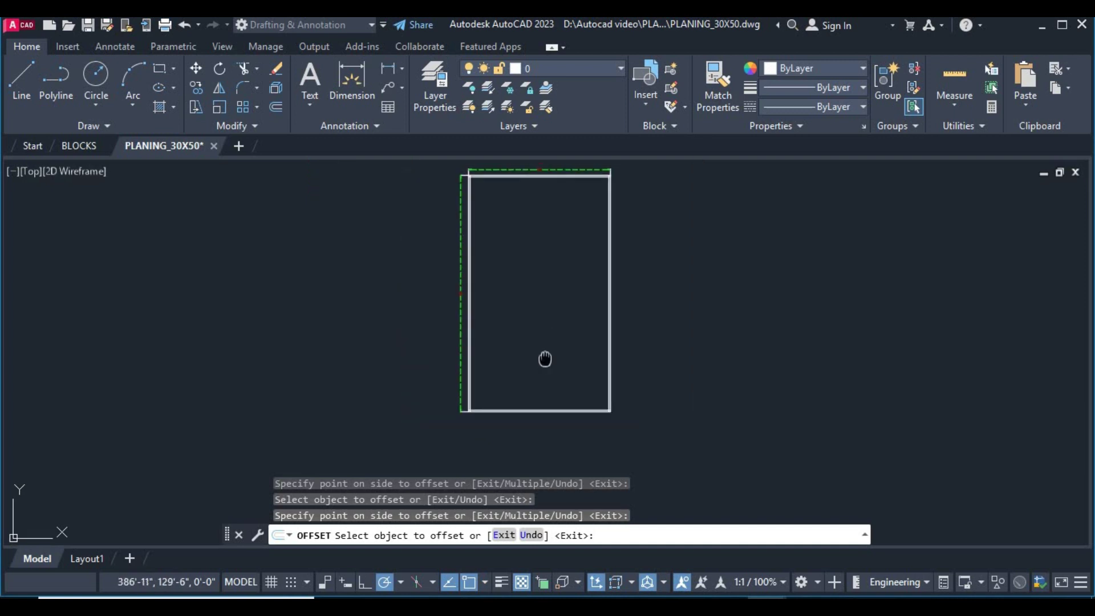
{"action": "middle_click_drag", "start_coordinate": [615, 198], "coordinate": [575, 253]}
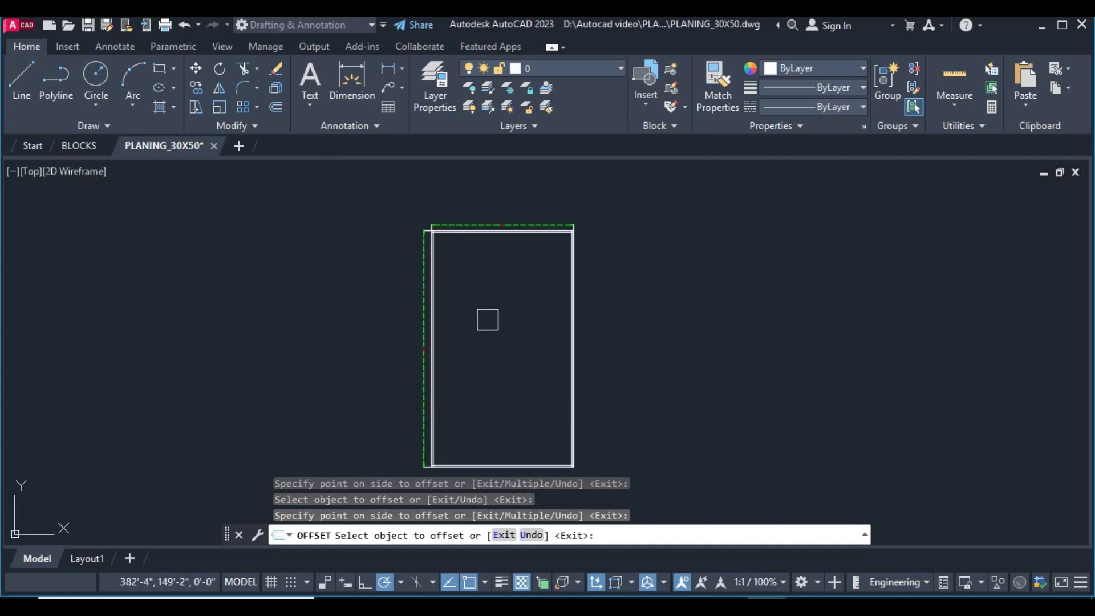
{"action": "key", "text": "Return"}
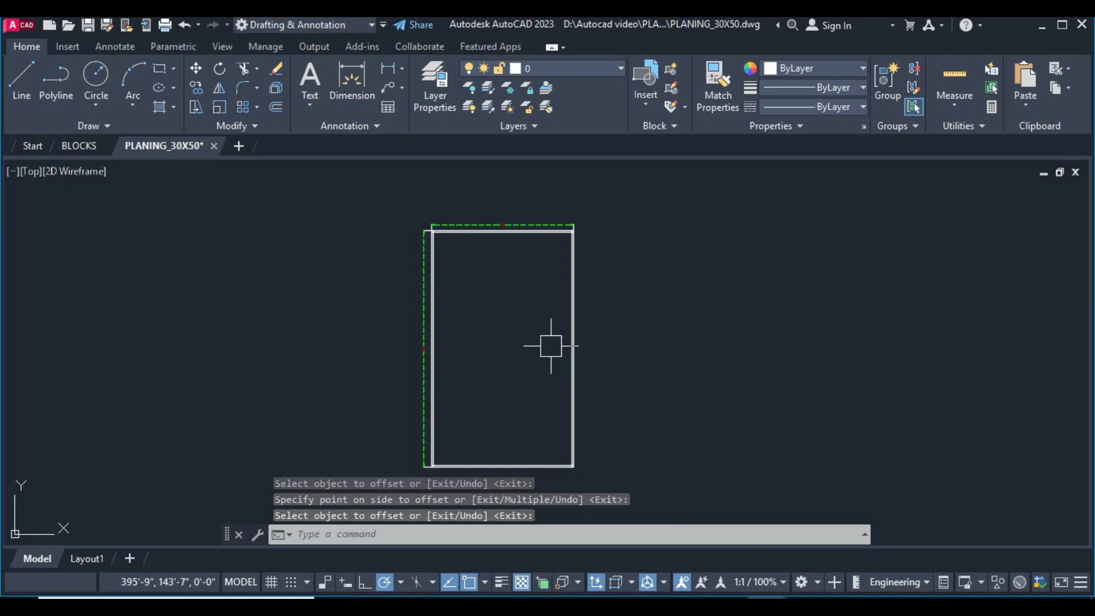
Step: Select the left inner wall line and pan to the bottom corner to check the offsets
{"action": "scroll", "coordinate": [524, 285], "scroll_direction": "up", "scroll_amount": 2}
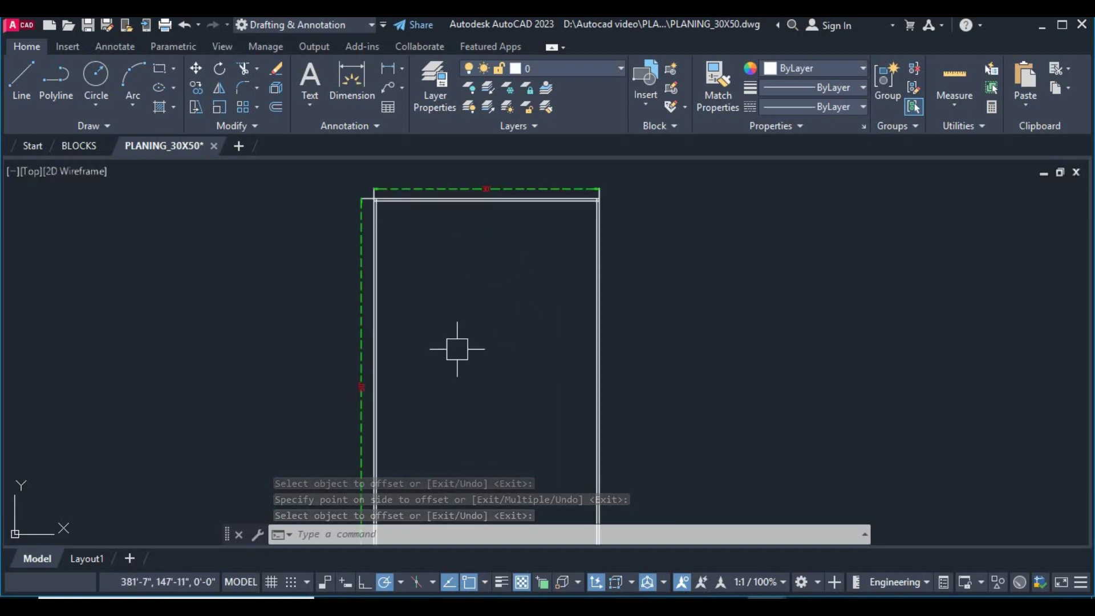
{"action": "scroll", "coordinate": [454, 346], "scroll_direction": "down", "scroll_amount": 2}
{"action": "middle_click_drag", "start_coordinate": [455, 347], "coordinate": [459, 285]}
{"action": "scroll", "coordinate": [440, 420], "scroll_direction": "up", "scroll_amount": 5}
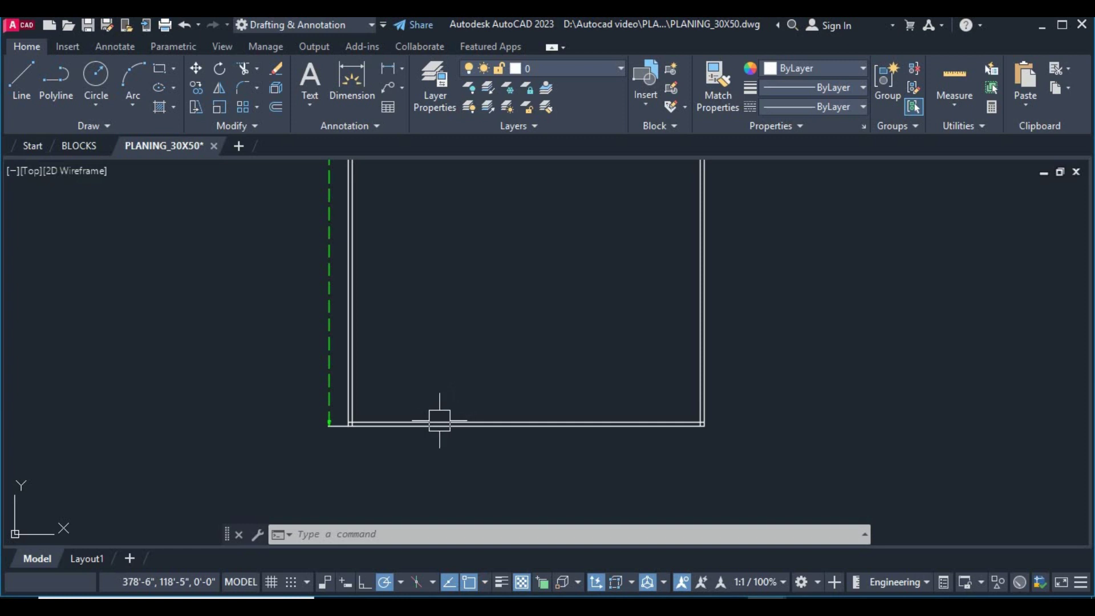
{"action": "left_click", "coordinate": [296, 410]}
{"action": "scroll", "coordinate": [386, 421], "scroll_direction": "down", "scroll_amount": 2}
{"action": "middle_click_drag", "start_coordinate": [386, 420], "coordinate": [388, 488]}
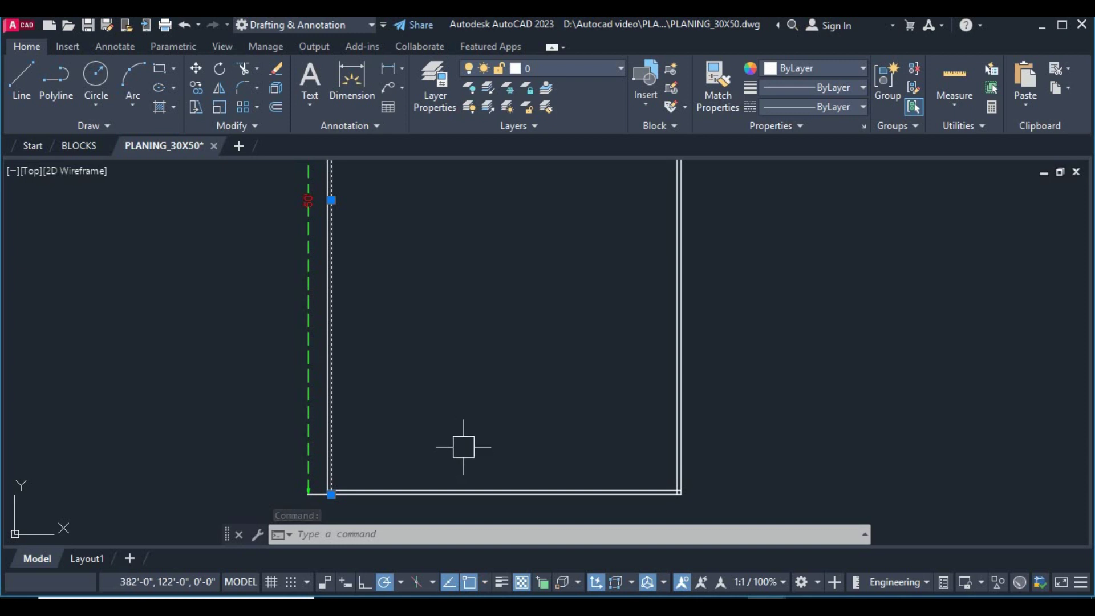
{"action": "scroll", "coordinate": [467, 423], "scroll_direction": "down", "scroll_amount": 1}
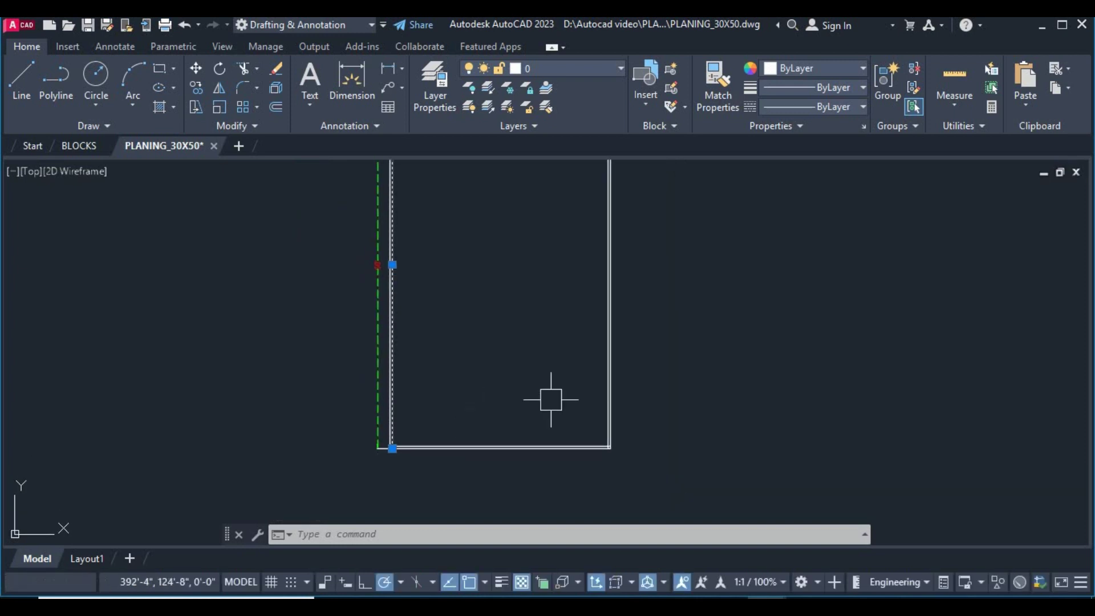
Step: Clear the current selection, cancel a stray offset, and reposition the view
{"action": "key", "text": "Escape"}
{"action": "type", "text": "o"}
{"action": "key", "text": "Return"}
{"action": "key", "text": "Return"}
{"action": "key", "text": "Escape"}
{"action": "middle_click_drag", "start_coordinate": [504, 416], "coordinate": [477, 408]}
{"action": "scroll", "coordinate": [408, 423], "scroll_direction": "up", "scroll_amount": 2}
Step: Offset the left inner wall line 12 ft into the plan
{"action": "type", "text": "o"}
{"action": "key", "text": "Return"}
{"action": "type", "text": "1"}
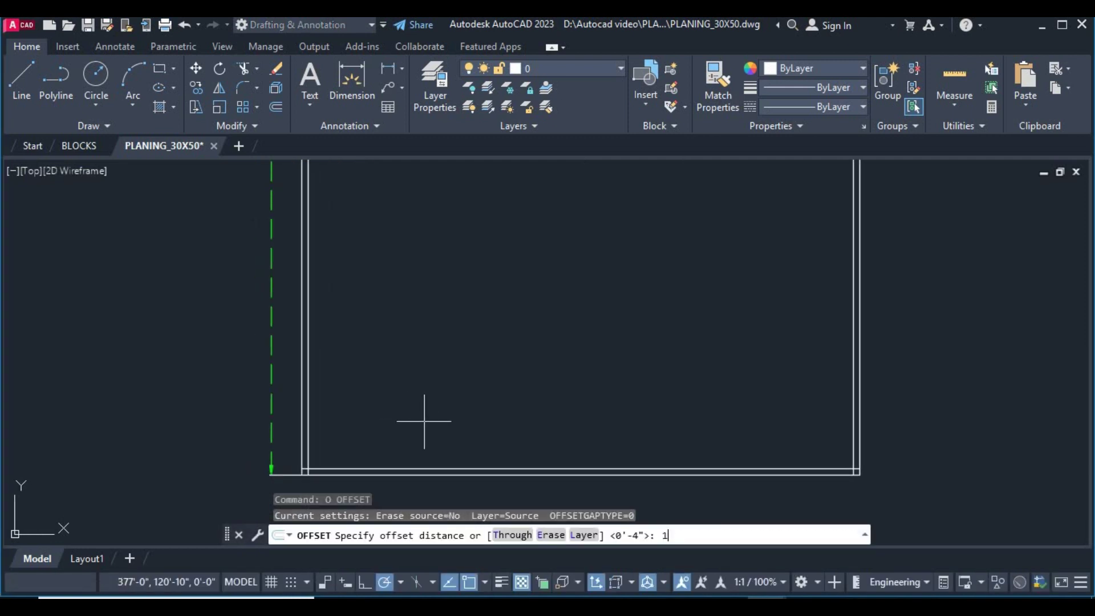
{"action": "key", "text": "Return"}
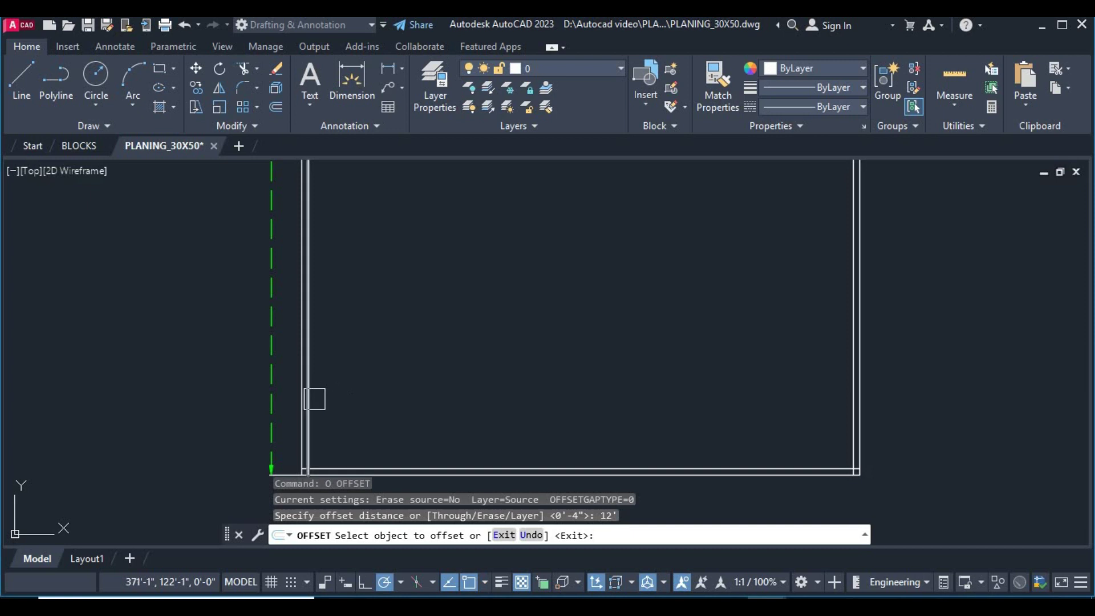
{"action": "left_click", "coordinate": [308, 396]}
{"action": "left_click", "coordinate": [457, 399]}
{"action": "scroll", "coordinate": [571, 419], "scroll_direction": "down", "scroll_amount": 2}
{"action": "middle_click_drag", "start_coordinate": [589, 415], "coordinate": [563, 413]}
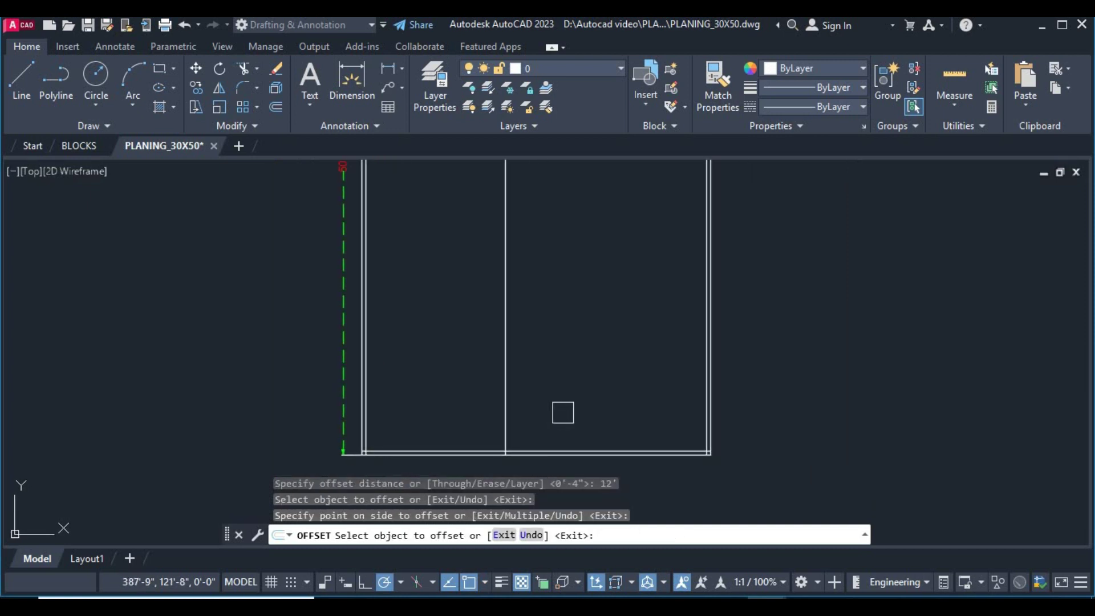
{"action": "right_click", "coordinate": [580, 374]}
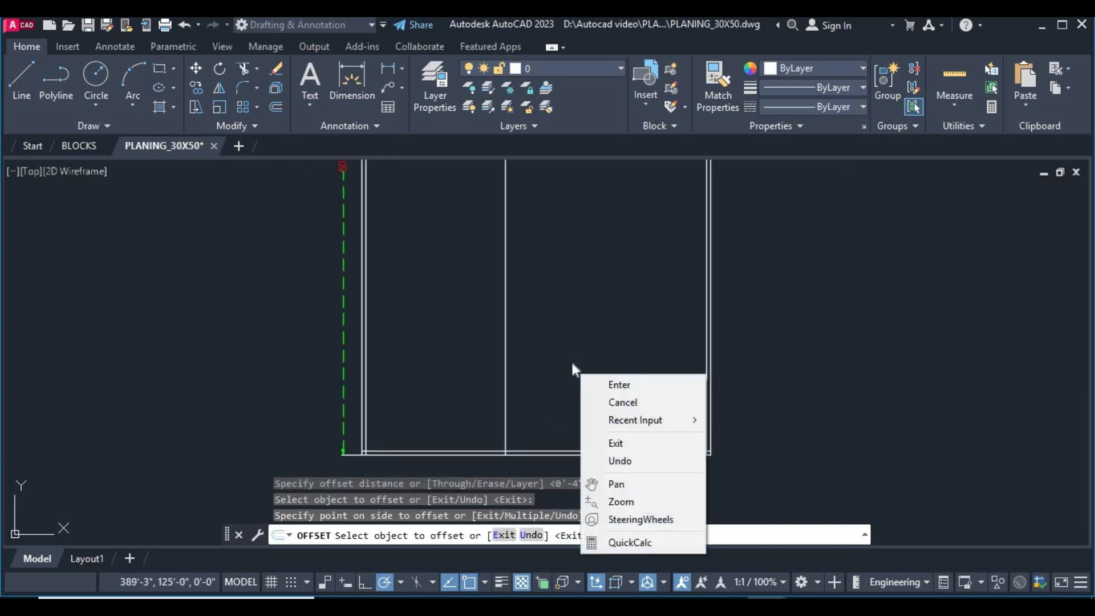
{"action": "left_click", "coordinate": [603, 381]}
Step: Offset the bottom wall line 15 ft upward
{"action": "type", "text": "o"}
{"action": "key", "text": "Return"}
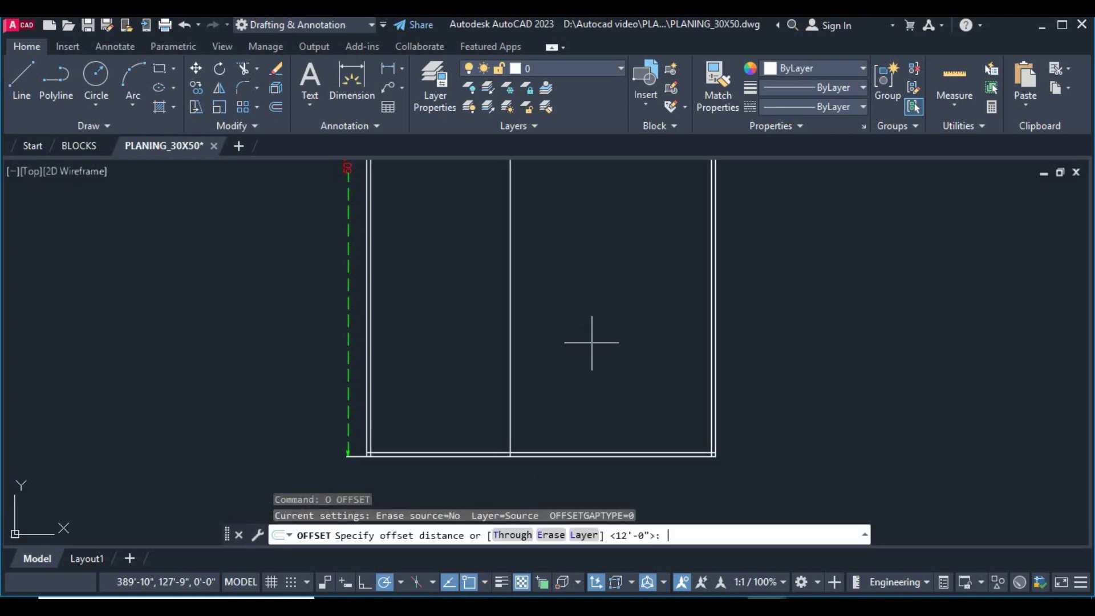
{"action": "key", "text": "Return"}
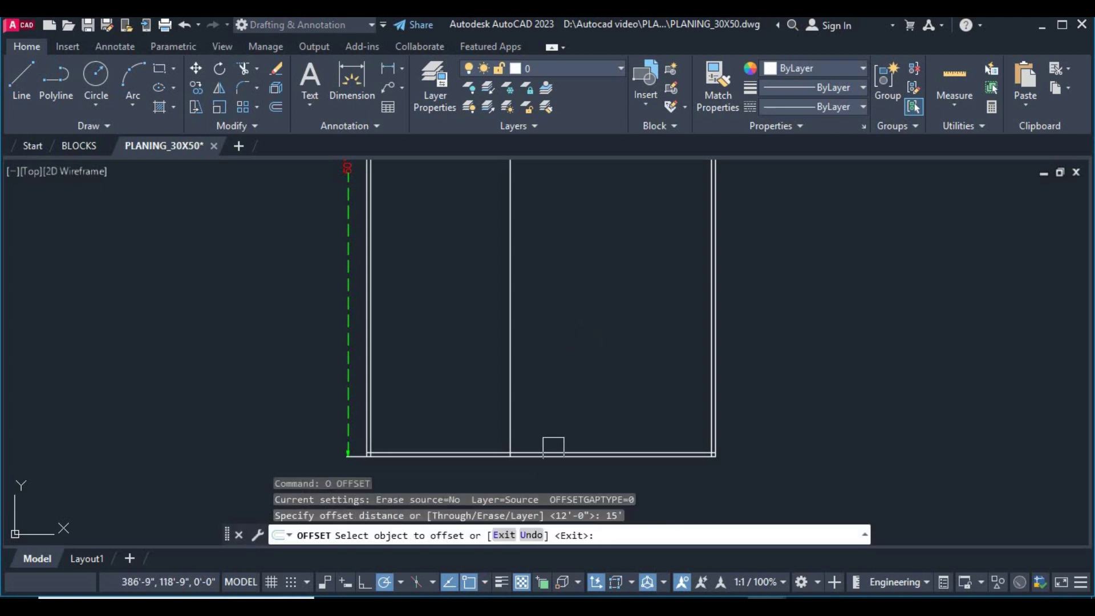
{"action": "left_click", "coordinate": [555, 451]}
{"action": "left_click", "coordinate": [572, 349]}
{"action": "middle_click_drag", "start_coordinate": [573, 349], "coordinate": [602, 383]}
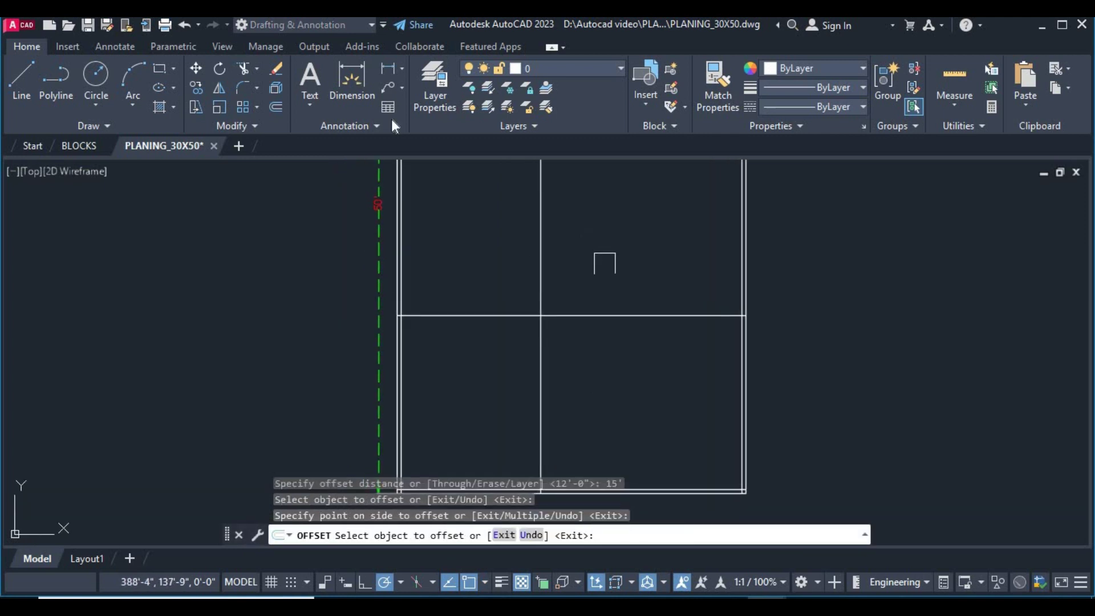
Step: Place a linear dimension between the new 15 ft line and the bottom wall
{"action": "left_click", "coordinate": [388, 68]}
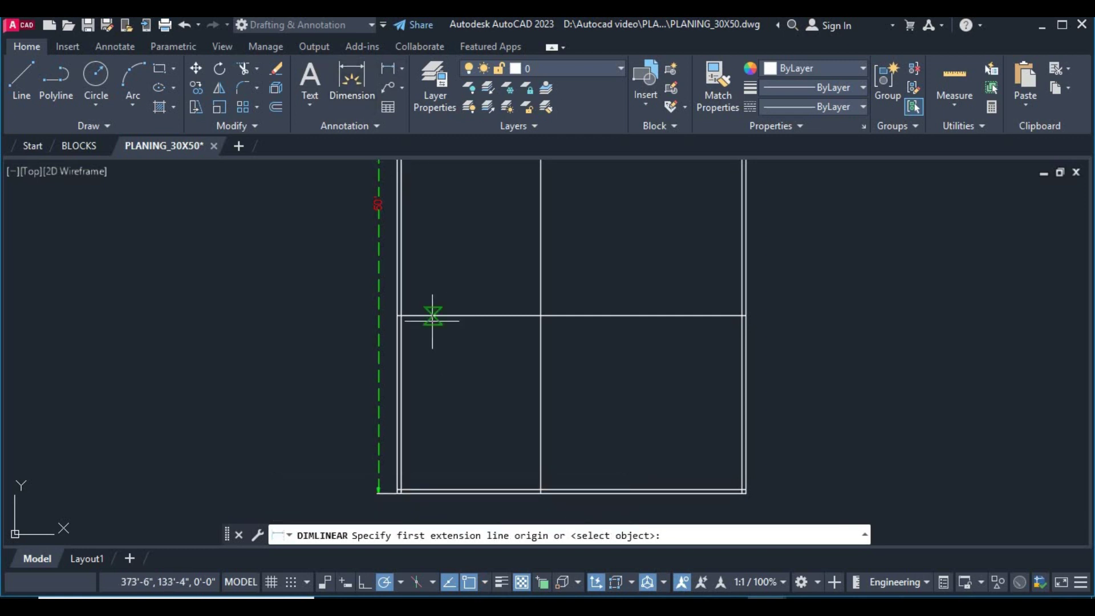
{"action": "left_click", "coordinate": [433, 315]}
{"action": "left_click", "coordinate": [539, 489]}
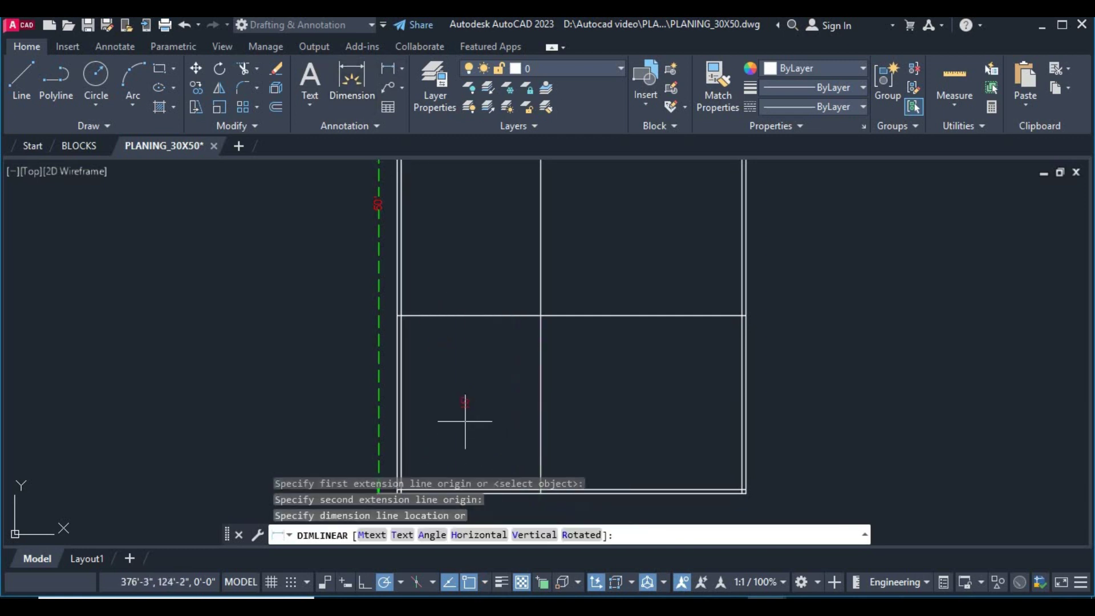
{"action": "scroll", "coordinate": [466, 421], "scroll_direction": "up", "scroll_amount": 4}
{"action": "scroll", "coordinate": [460, 412], "scroll_direction": "down", "scroll_amount": 2}
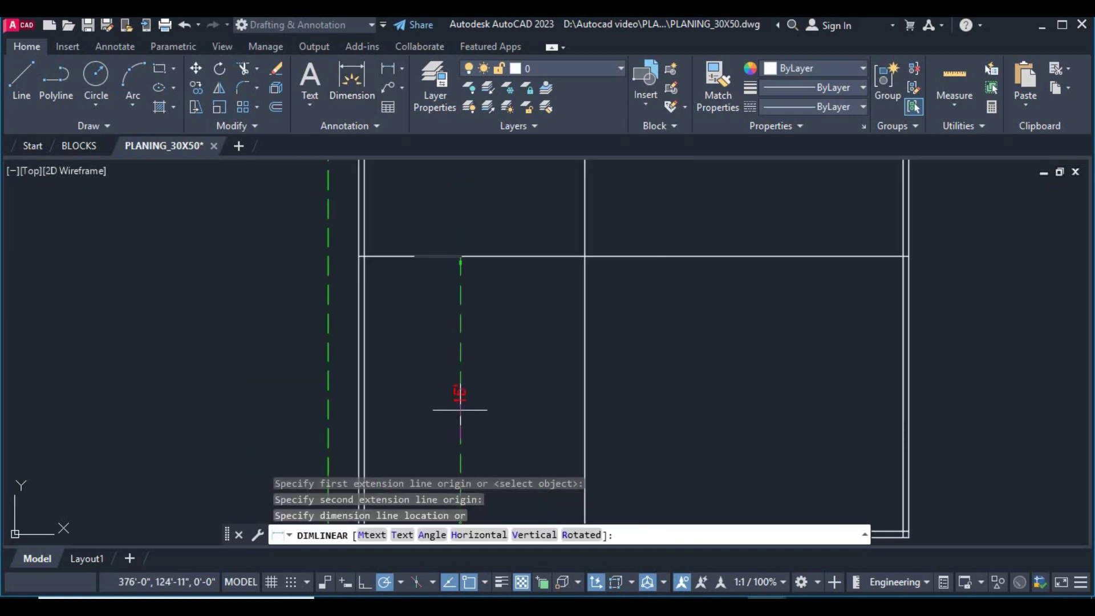
{"action": "right_click", "coordinate": [518, 403]}
{"action": "left_click", "coordinate": [516, 105]}
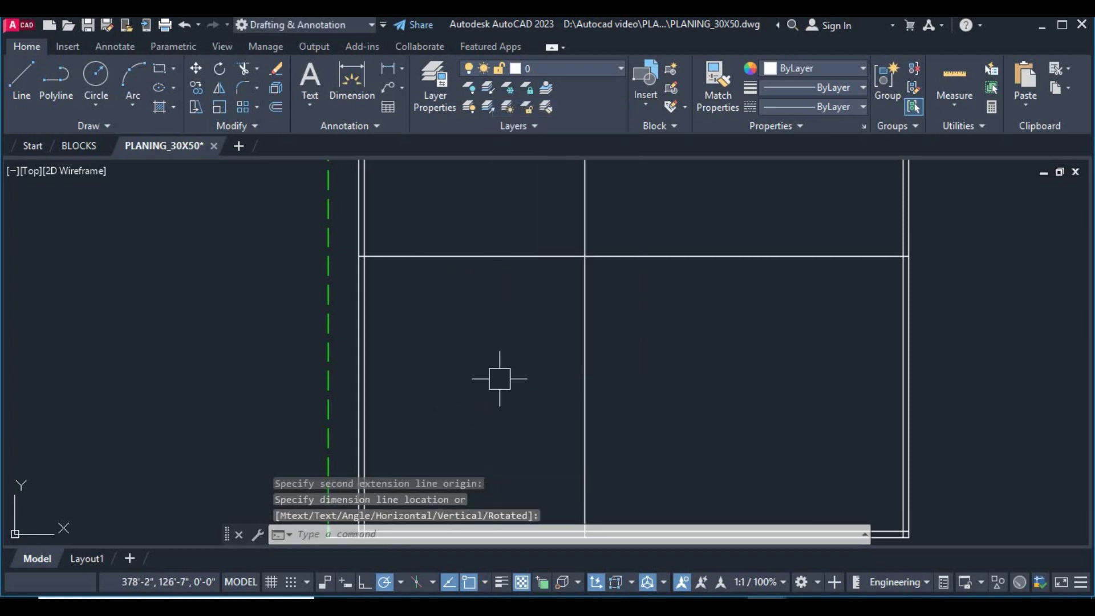
{"action": "scroll", "coordinate": [420, 346], "scroll_direction": "down", "scroll_amount": 2}
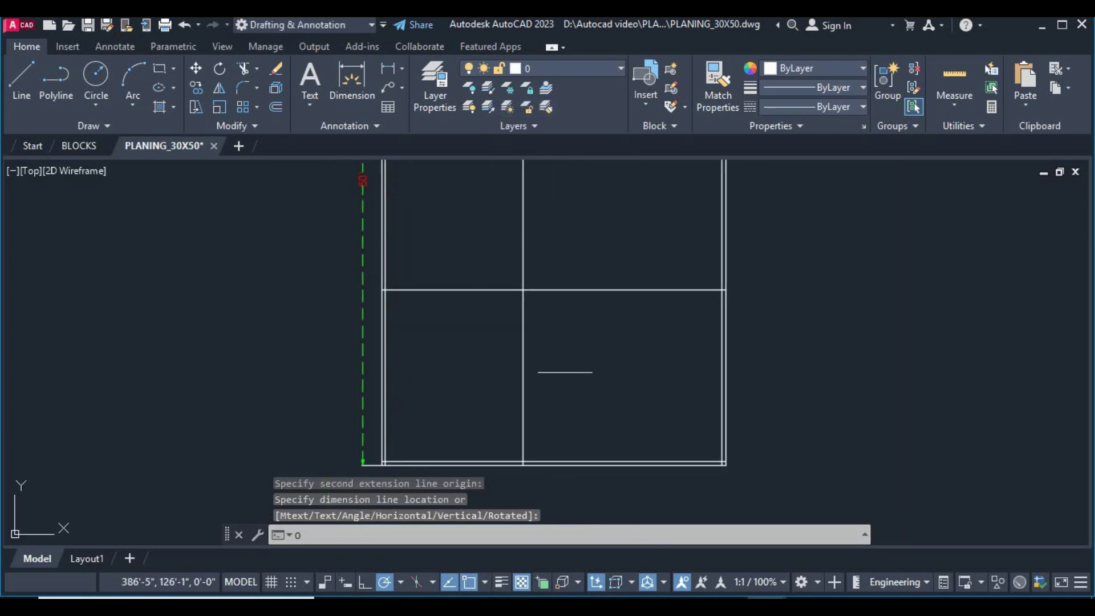
Step: Double the new horizontal line and the middle vertical wall with 4-inch offsets
{"action": "key", "text": "Return"}
{"action": "type", "text": "4"}
{"action": "key", "text": "Return"}
{"action": "left_click", "coordinate": [556, 290]}
{"action": "left_click", "coordinate": [562, 264]}
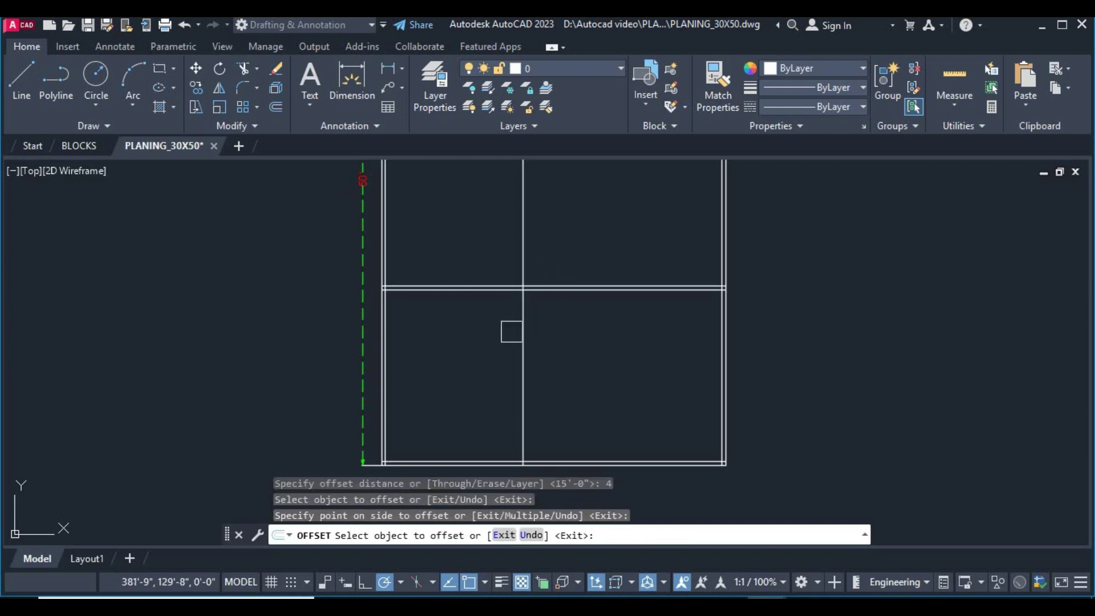
{"action": "left_click", "coordinate": [522, 319]}
{"action": "left_click", "coordinate": [564, 342]}
{"action": "right_click", "coordinate": [570, 416]}
{"action": "left_click", "coordinate": [589, 428]}
{"action": "scroll", "coordinate": [557, 452], "scroll_direction": "down", "scroll_amount": 2}
Step: Trim the excess horizontal and middle-wall segments with fences to close the room
{"action": "type", "text": "tr"}
{"action": "key", "text": "Return"}
{"action": "left_click", "coordinate": [571, 386]}
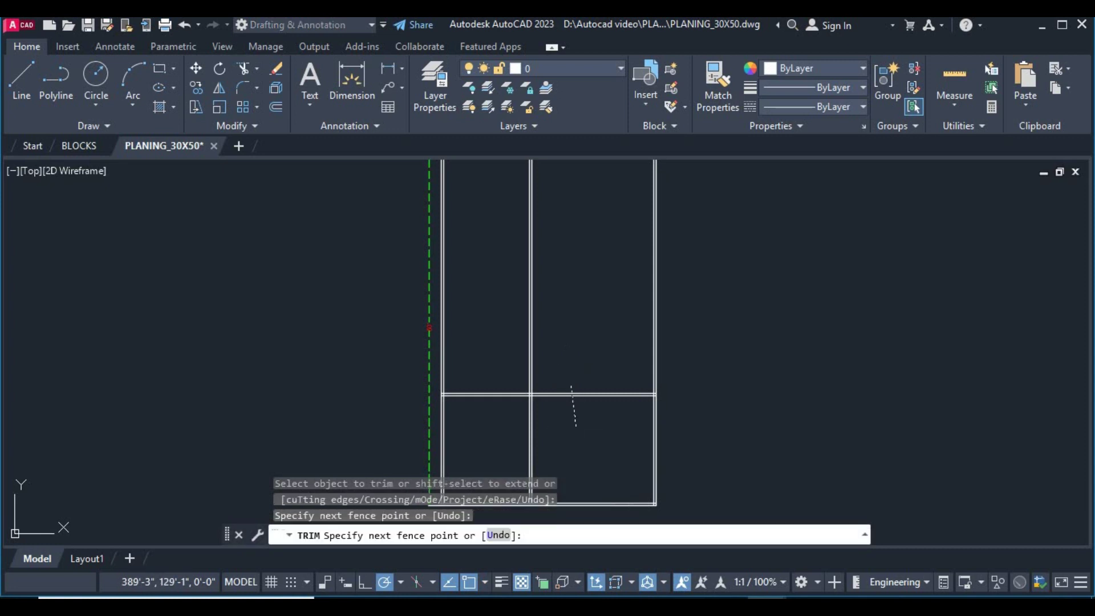
{"action": "left_click", "coordinate": [575, 425]}
{"action": "key", "text": "Return"}
{"action": "left_click", "coordinate": [564, 299]}
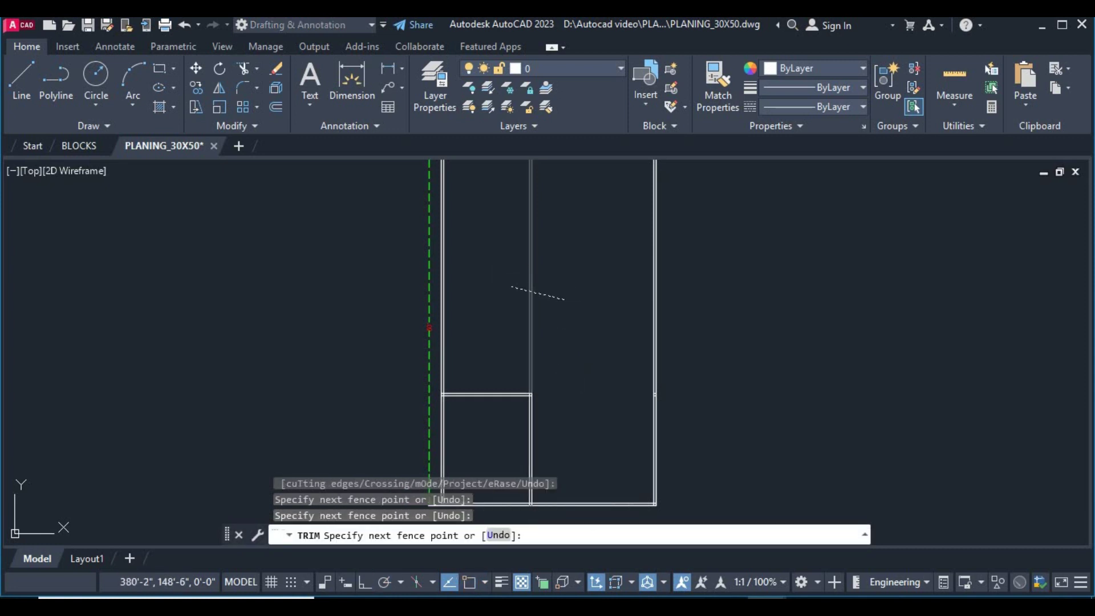
{"action": "left_click", "coordinate": [565, 299]}
{"action": "key", "text": "Return"}
{"action": "scroll", "coordinate": [567, 375], "scroll_direction": "up", "scroll_amount": 2}
{"action": "scroll", "coordinate": [542, 356], "scroll_direction": "down", "scroll_amount": 2}
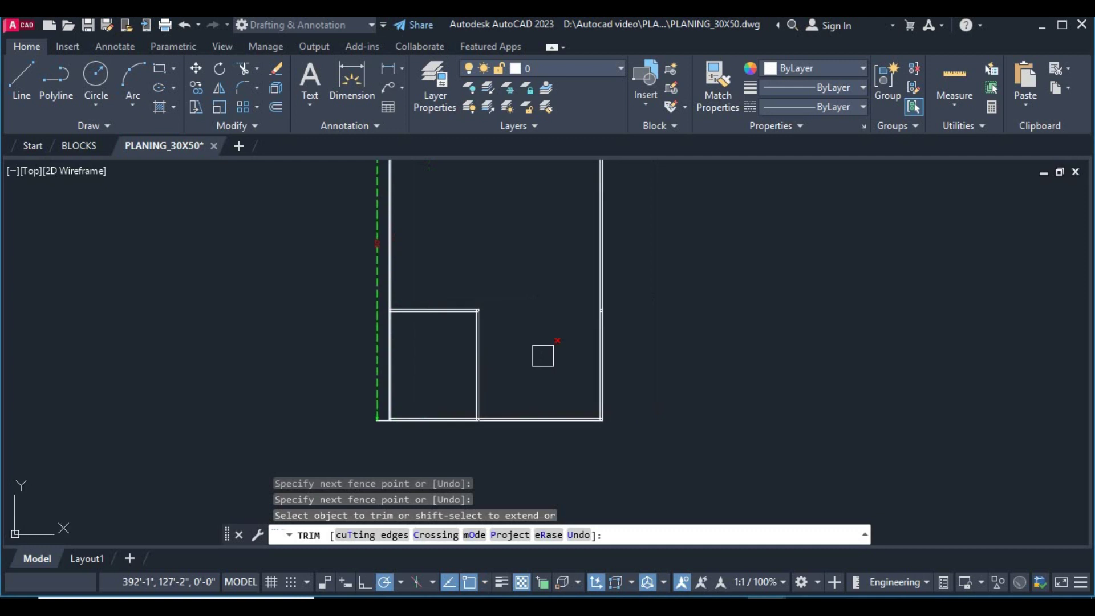
{"action": "key", "text": "Return"}
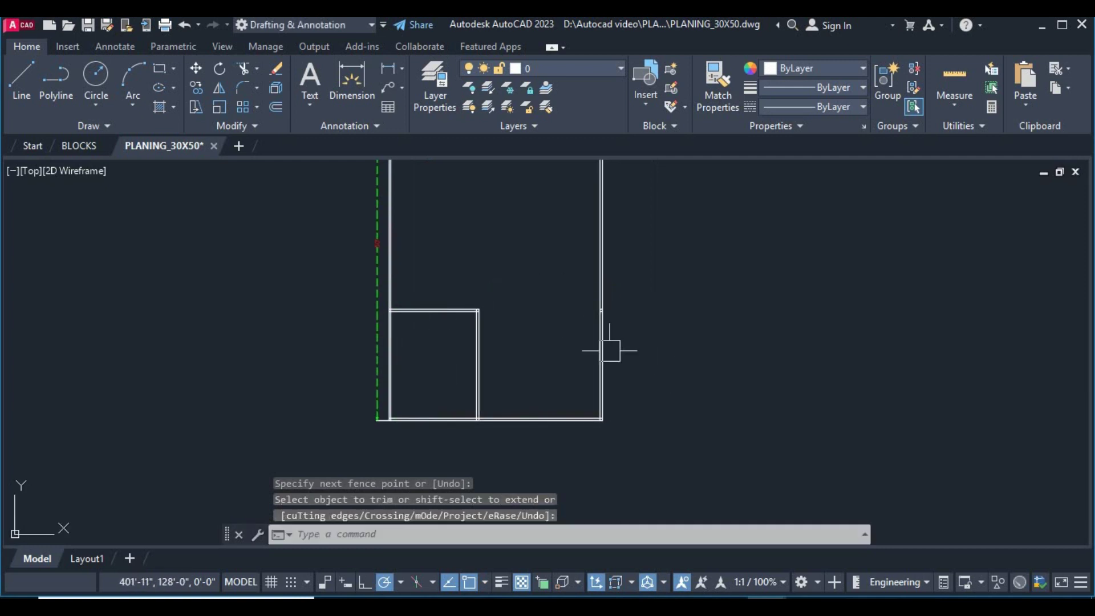
{"action": "scroll", "coordinate": [479, 359], "scroll_direction": "up", "scroll_amount": 2}
{"action": "middle_click_drag", "start_coordinate": [469, 362], "coordinate": [521, 389]}
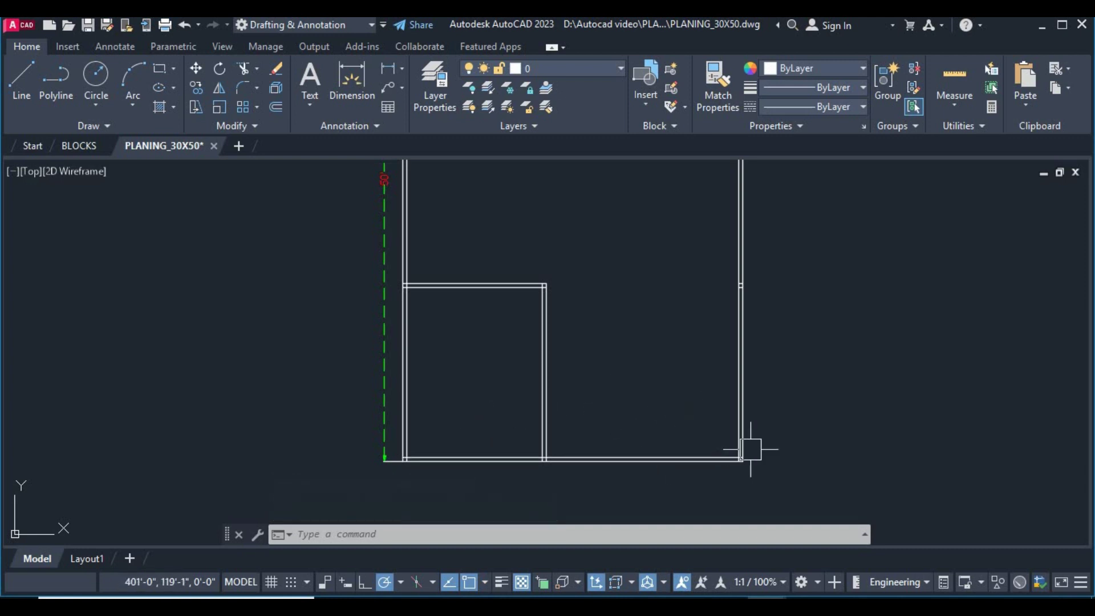
Step: Offset the bottom wall line 5 ft upward
{"action": "type", "text": "o"}
{"action": "key", "text": "Return"}
{"action": "type", "text": "5"}
{"action": "key", "text": "Return"}
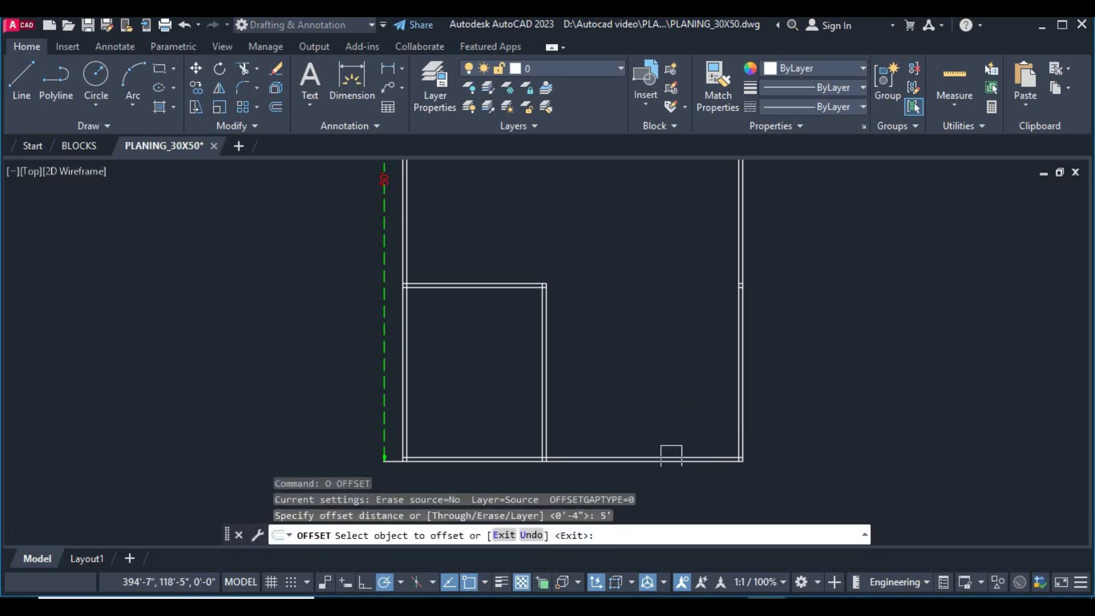
{"action": "left_click", "coordinate": [667, 456]}
{"action": "scroll", "coordinate": [667, 433], "scroll_direction": "up", "scroll_amount": 2}
{"action": "left_click", "coordinate": [668, 420]}
{"action": "scroll", "coordinate": [656, 400], "scroll_direction": "down", "scroll_amount": 2}
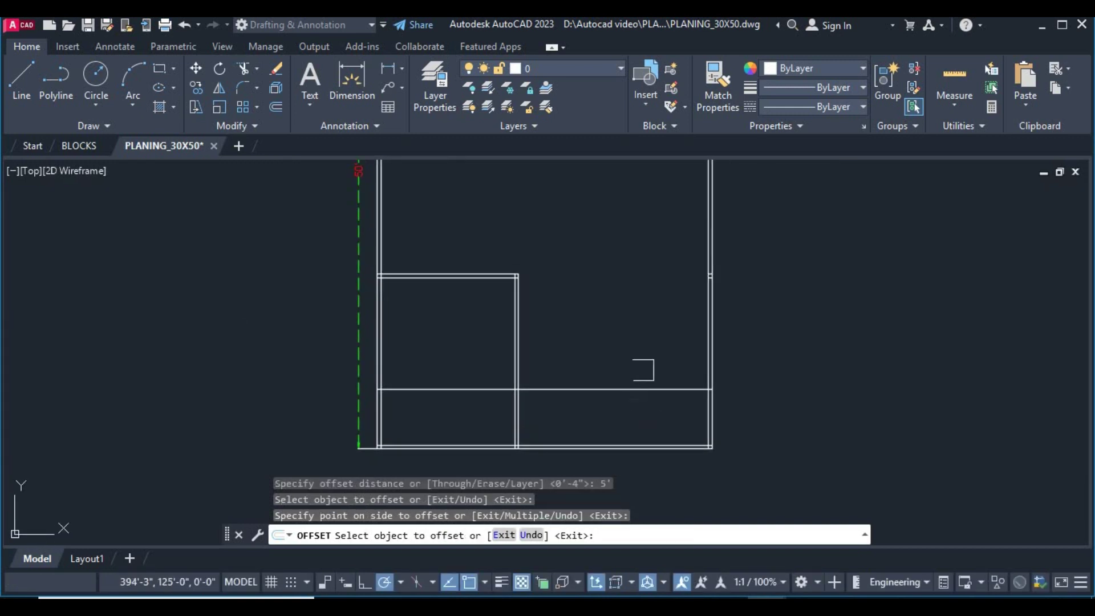
{"action": "right_click", "coordinate": [846, 372]}
{"action": "left_click", "coordinate": [839, 369]}
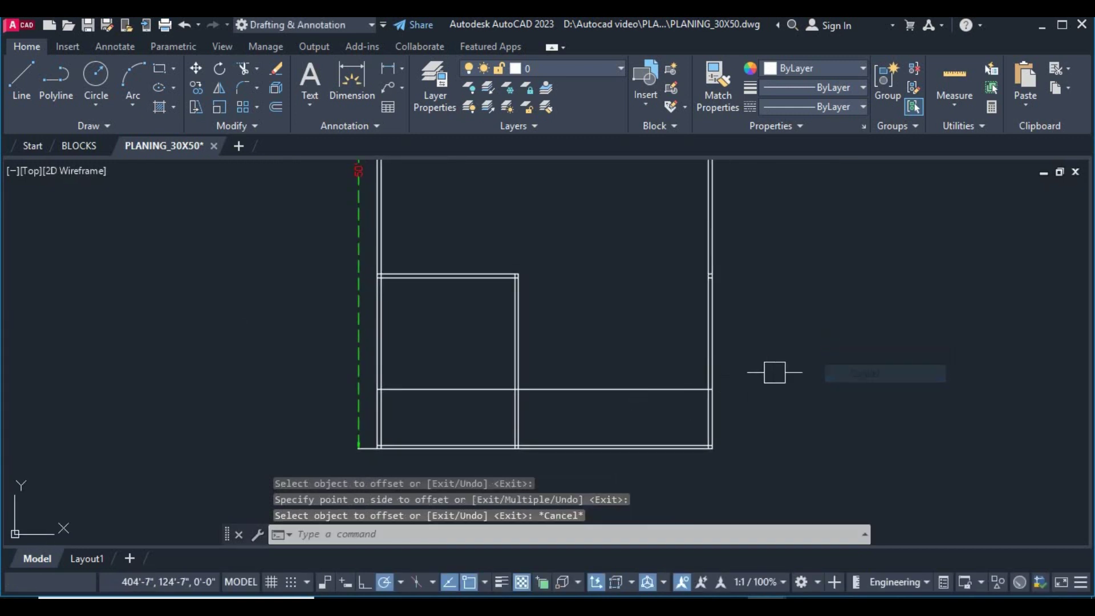
Step: Double the new 5 ft line with a 4-inch offset above it
{"action": "type", "text": "o"}
{"action": "key", "text": "Return"}
{"action": "key", "text": "Return"}
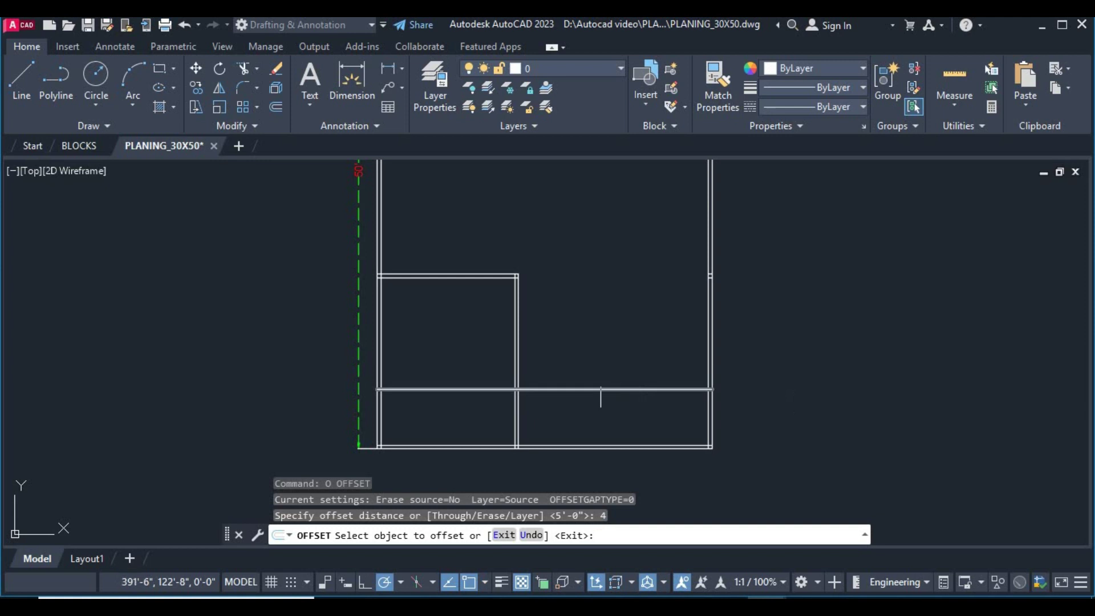
{"action": "left_click", "coordinate": [607, 394]}
{"action": "left_click", "coordinate": [639, 354]}
{"action": "right_click", "coordinate": [810, 308]}
{"action": "left_click", "coordinate": [852, 337]}
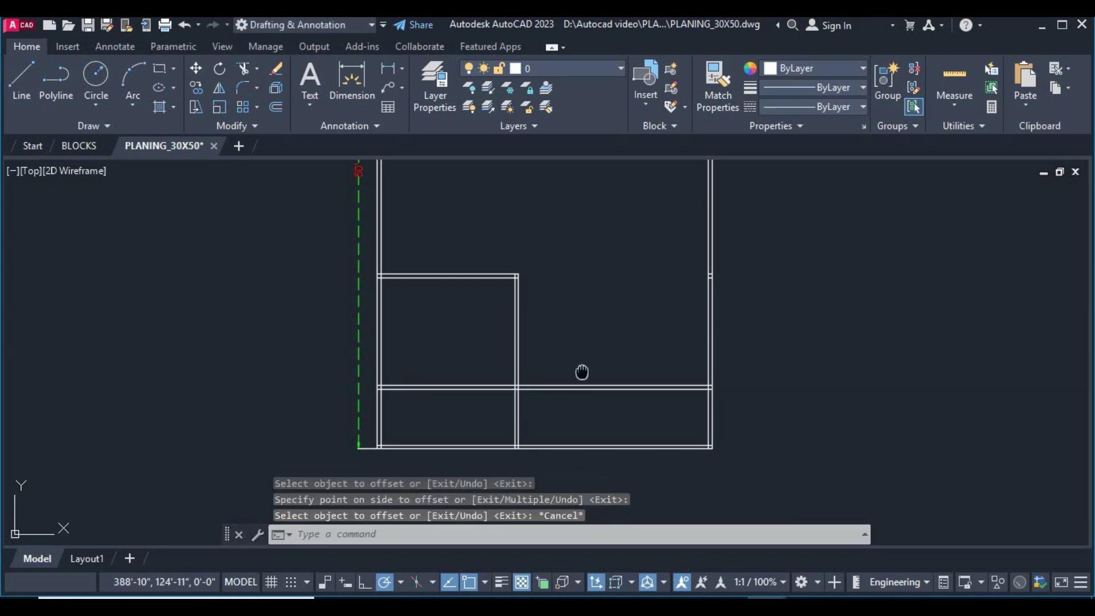
{"action": "middle_click_drag", "start_coordinate": [581, 372], "coordinate": [650, 362]}
Step: Trim the lower segment between the left and middle walls
{"action": "type", "text": "tr"}
{"action": "key", "text": "Return"}
{"action": "left_click", "coordinate": [513, 354]}
{"action": "left_click", "coordinate": [527, 390]}
{"action": "key", "text": "Return"}
{"action": "middle_click_drag", "start_coordinate": [547, 342], "coordinate": [465, 333]}
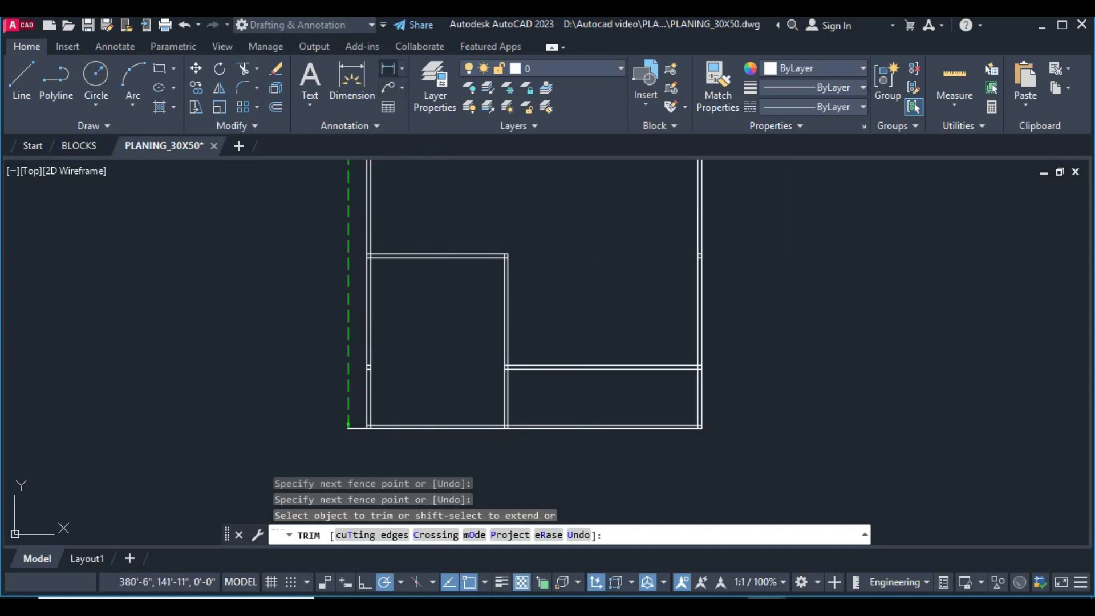
Step: Dimension the 17' span from the middle wall to the right wall
{"action": "left_click", "coordinate": [388, 68]}
{"action": "scroll", "coordinate": [544, 327], "scroll_direction": "up", "scroll_amount": 2}
{"action": "left_click", "coordinate": [484, 360]}
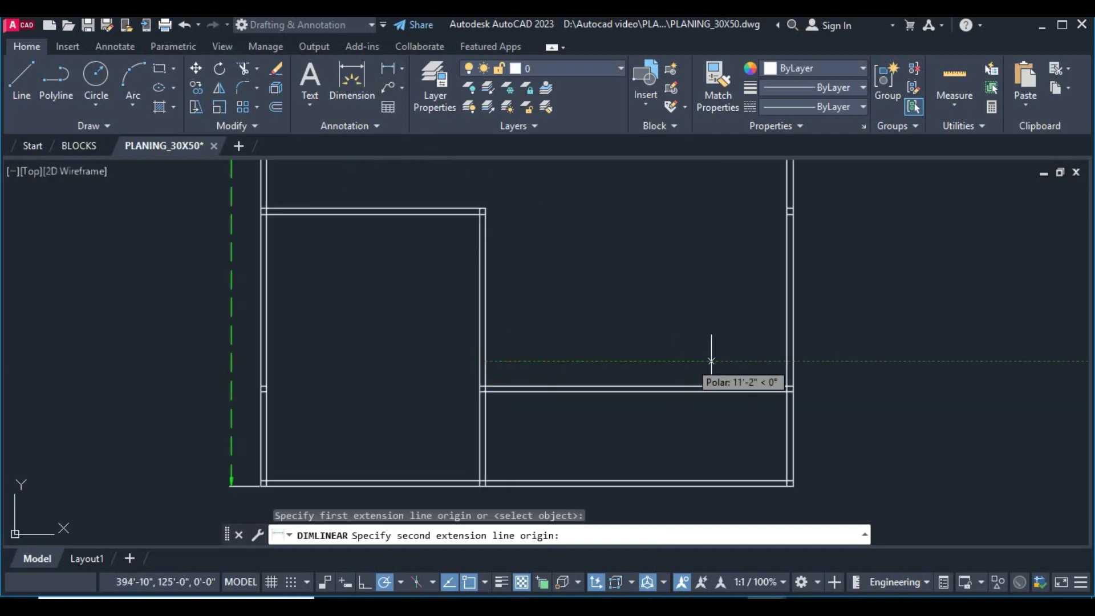
{"action": "left_click", "coordinate": [789, 360]}
{"action": "left_click", "coordinate": [787, 363]}
{"action": "mouse_move", "coordinate": [635, 405]}
{"action": "middle_mouse_down"}
{"action": "mouse_move", "coordinate": [553, 401]}
{"action": "mouse_move", "coordinate": [551, 440]}
{"action": "middle_mouse_up"}
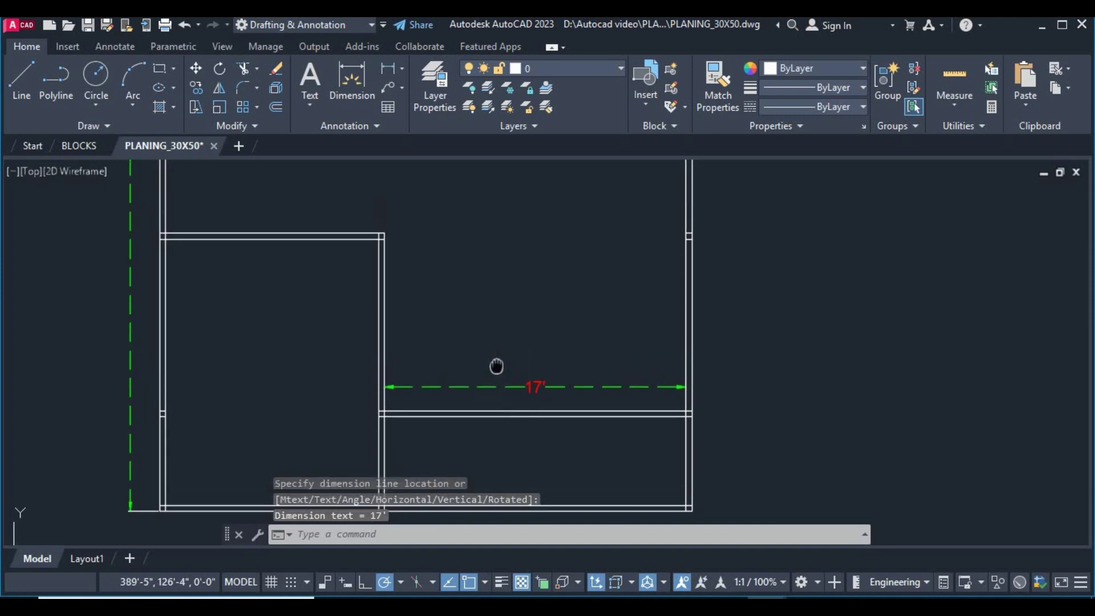
Step: Offset the middle wall line 5 ft to the right
{"action": "type", "text": "o"}
{"action": "key", "text": "Return"}
{"action": "type", "text": "5"}
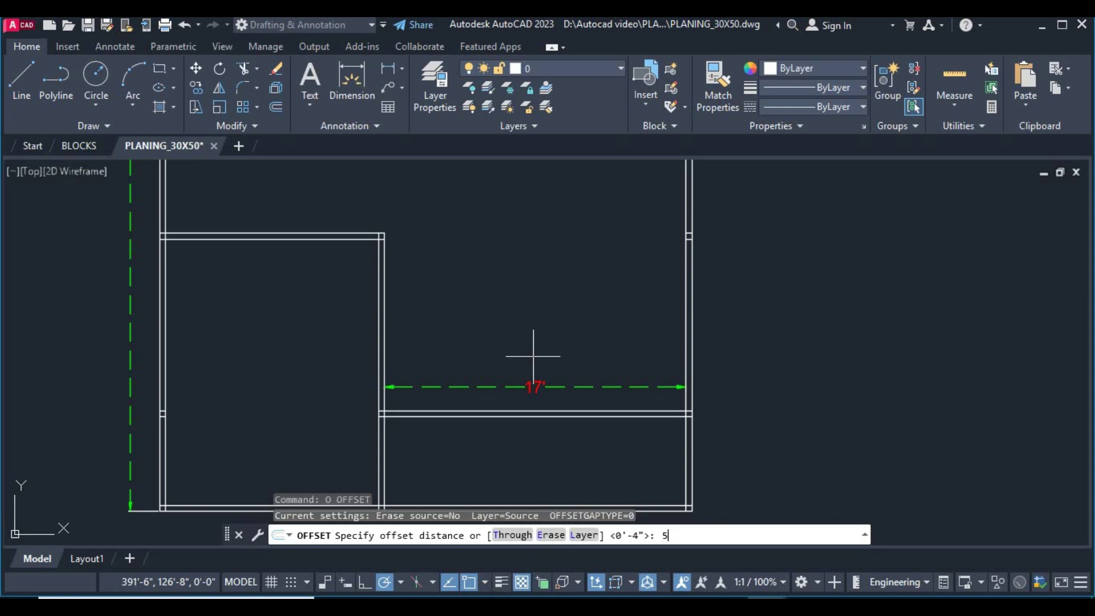
{"action": "key", "text": "Return"}
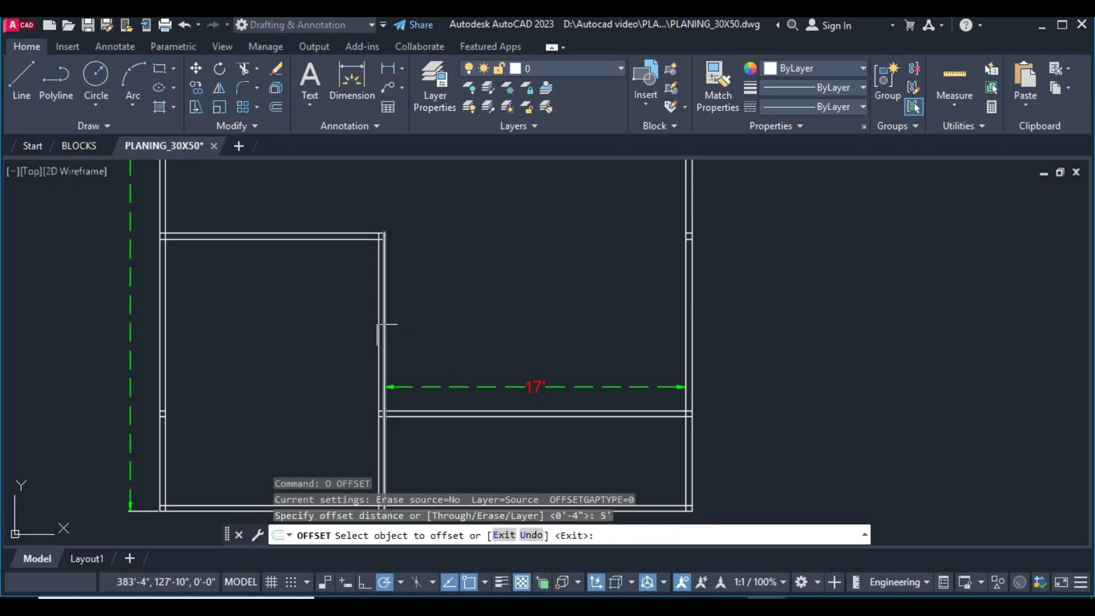
{"action": "left_click", "coordinate": [394, 342]}
{"action": "left_click", "coordinate": [576, 326]}
{"action": "right_click", "coordinate": [573, 323]}
{"action": "left_click", "coordinate": [604, 352]}
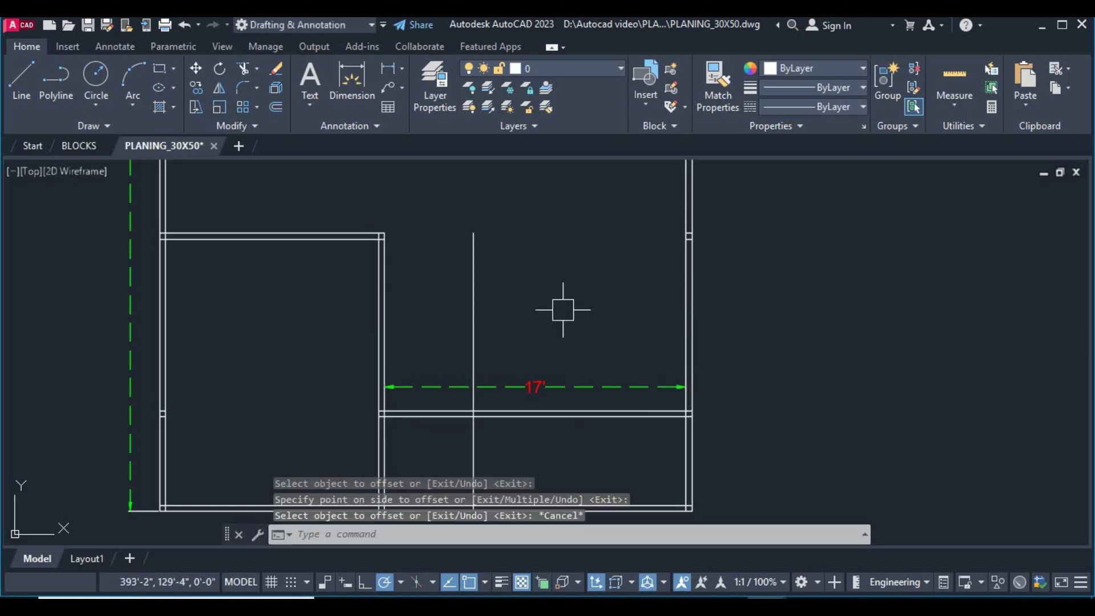
Step: Double the new vertical line with a 4-inch offset to its right
{"action": "type", "text": "o"}
{"action": "key", "text": "Return"}
{"action": "type", "text": "4"}
{"action": "key", "text": "Return"}
{"action": "left_click", "coordinate": [473, 311]}
{"action": "left_click", "coordinate": [564, 328]}
{"action": "right_click", "coordinate": [563, 321]}
{"action": "left_click", "coordinate": [603, 346]}
{"action": "middle_click_drag", "start_coordinate": [417, 317], "coordinate": [494, 311]}
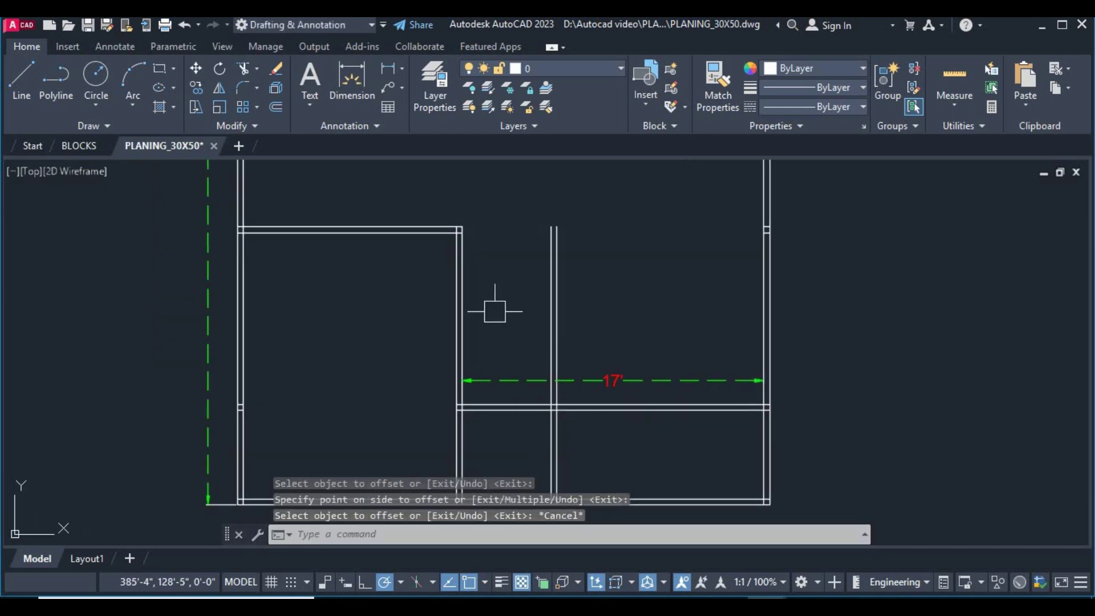
Step: Move the 17' dimension's left end to the new wall, making it 11'-8"
{"action": "scroll", "coordinate": [570, 319], "scroll_direction": "up", "scroll_amount": 1}
{"action": "scroll", "coordinate": [622, 365], "scroll_direction": "up", "scroll_amount": 1}
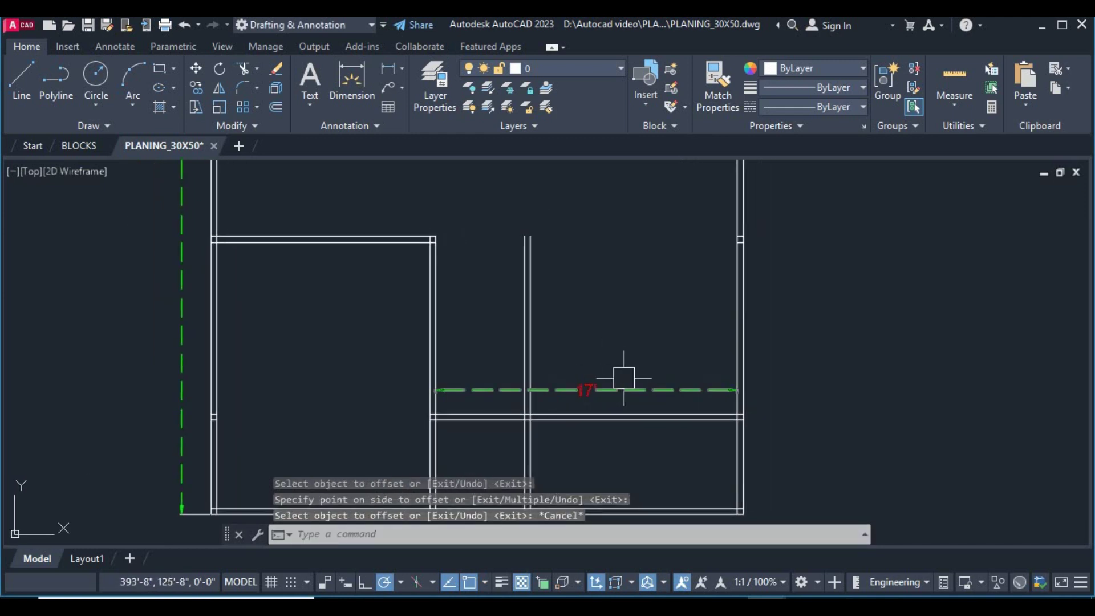
{"action": "left_click", "coordinate": [624, 379]}
{"action": "scroll", "coordinate": [707, 379], "scroll_direction": "up", "scroll_amount": 1}
{"action": "left_click", "coordinate": [576, 397]}
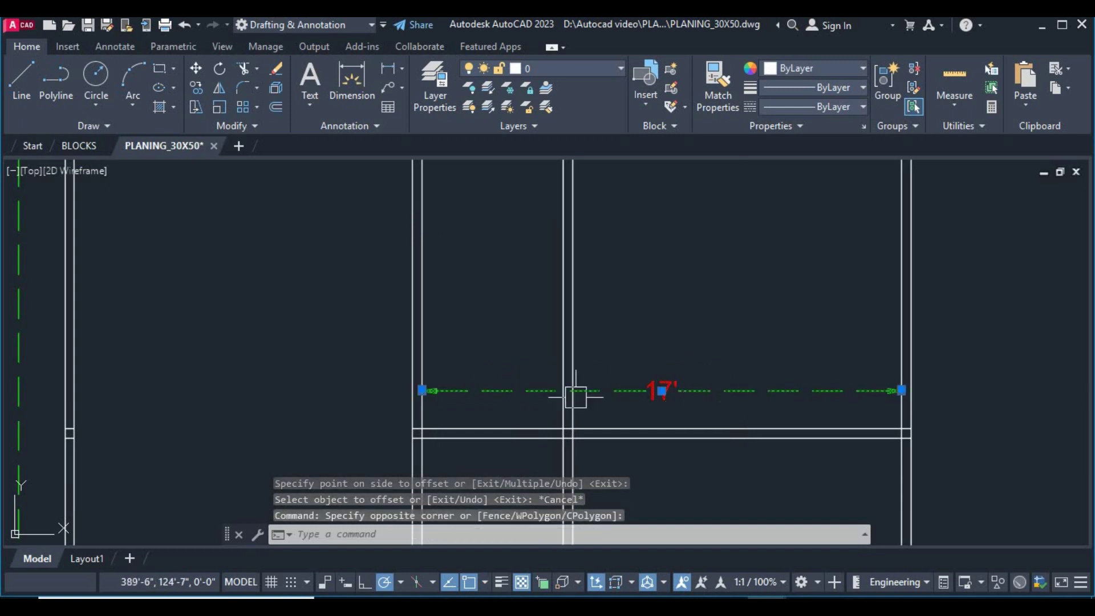
{"action": "left_click", "coordinate": [421, 390]}
{"action": "left_click", "coordinate": [572, 334]}
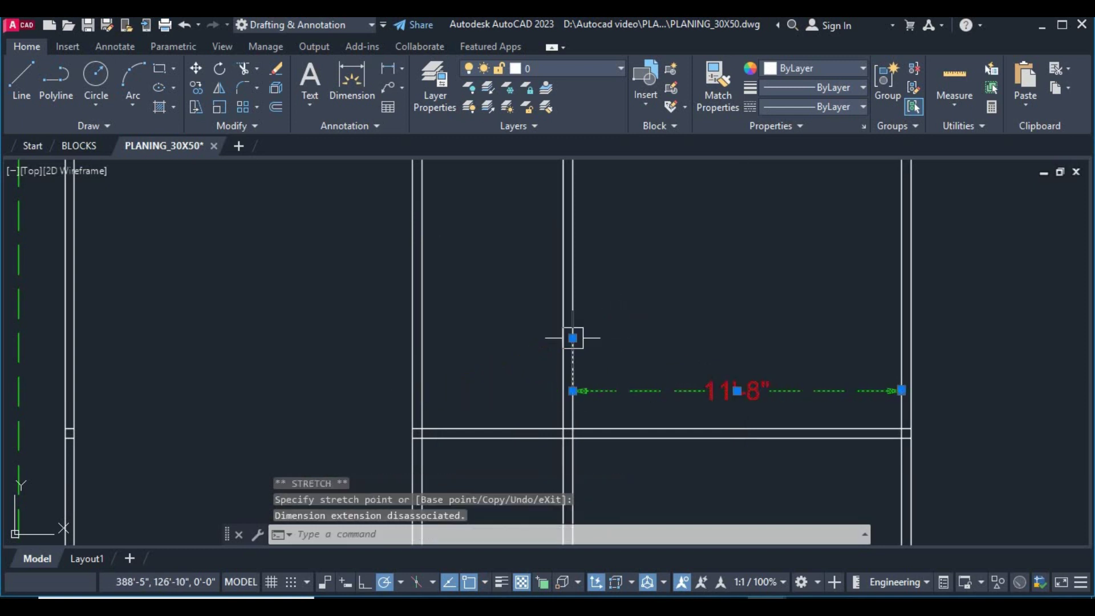
{"action": "scroll", "coordinate": [629, 360], "scroll_direction": "down", "scroll_amount": 4}
{"action": "middle_click_drag", "start_coordinate": [724, 362], "coordinate": [655, 385]}
{"action": "scroll", "coordinate": [667, 382], "scroll_direction": "up", "scroll_amount": 2}
{"action": "scroll", "coordinate": [648, 355], "scroll_direction": "down", "scroll_amount": 2}
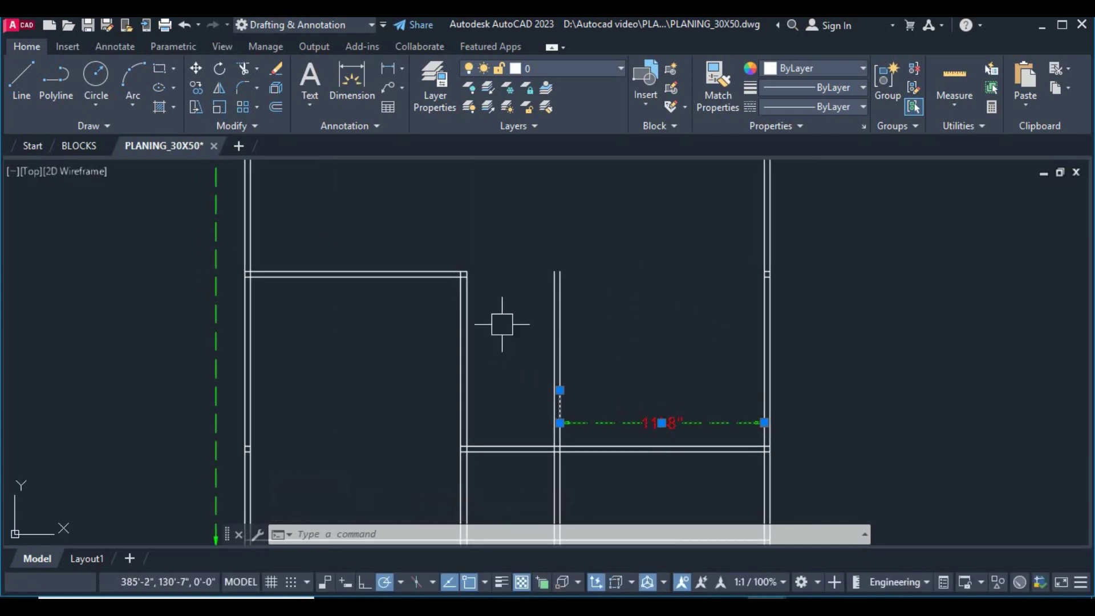
{"action": "scroll", "coordinate": [494, 349], "scroll_direction": "down", "scroll_amount": 2}
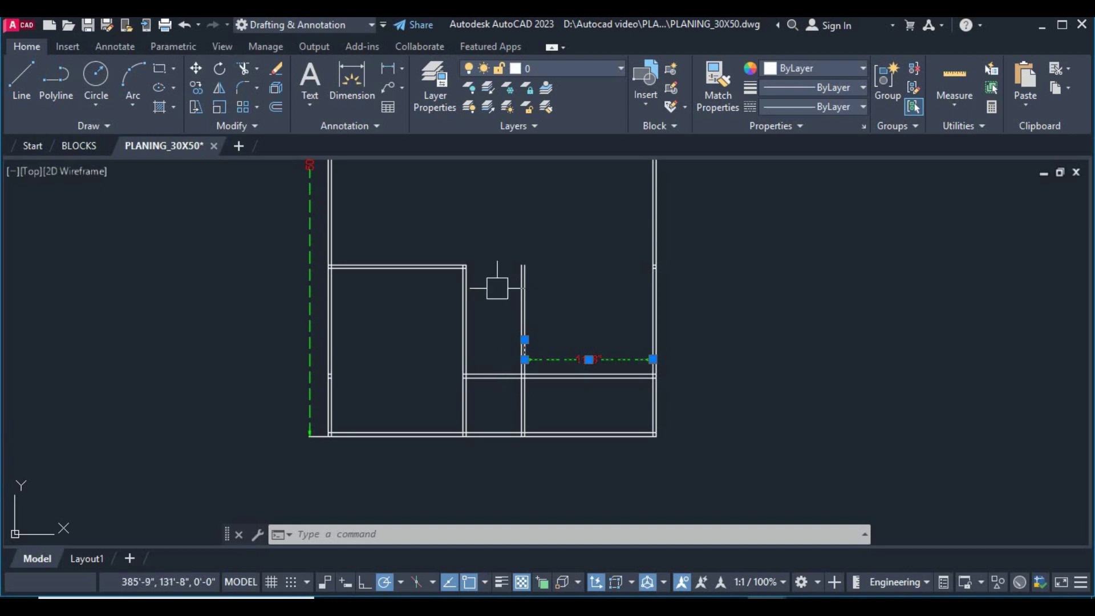
{"action": "middle_click_drag", "start_coordinate": [491, 281], "coordinate": [477, 323]}
Step: Extend the room's top wall lines to the interior vertical wall using two fences
{"action": "type", "text": "ex"}
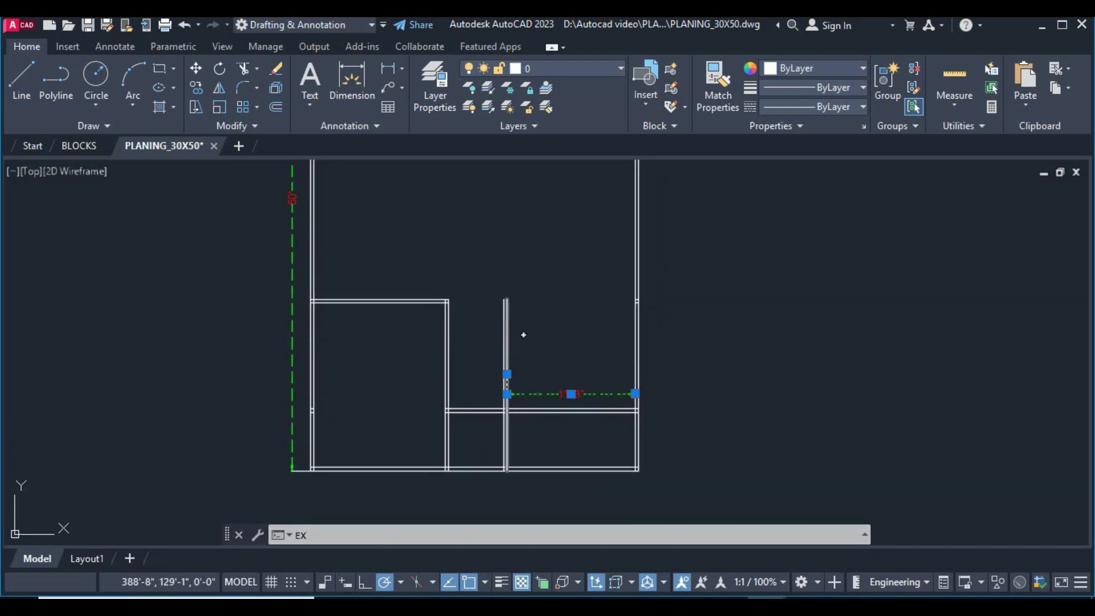
{"action": "key", "text": "Return"}
{"action": "left_click", "coordinate": [399, 341]}
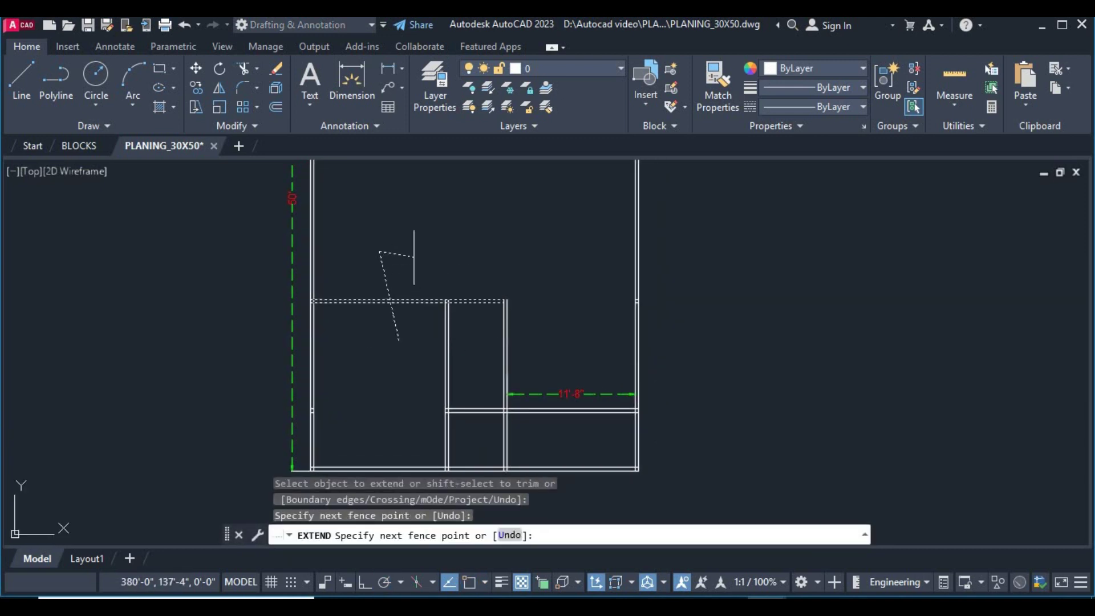
{"action": "key", "text": "Return"}
{"action": "scroll", "coordinate": [481, 291], "scroll_direction": "up", "scroll_amount": 4}
{"action": "left_click", "coordinate": [498, 358]}
{"action": "key", "text": "Return"}
{"action": "scroll", "coordinate": [513, 282], "scroll_direction": "down", "scroll_amount": 2}
{"action": "right_click", "coordinate": [613, 277]}
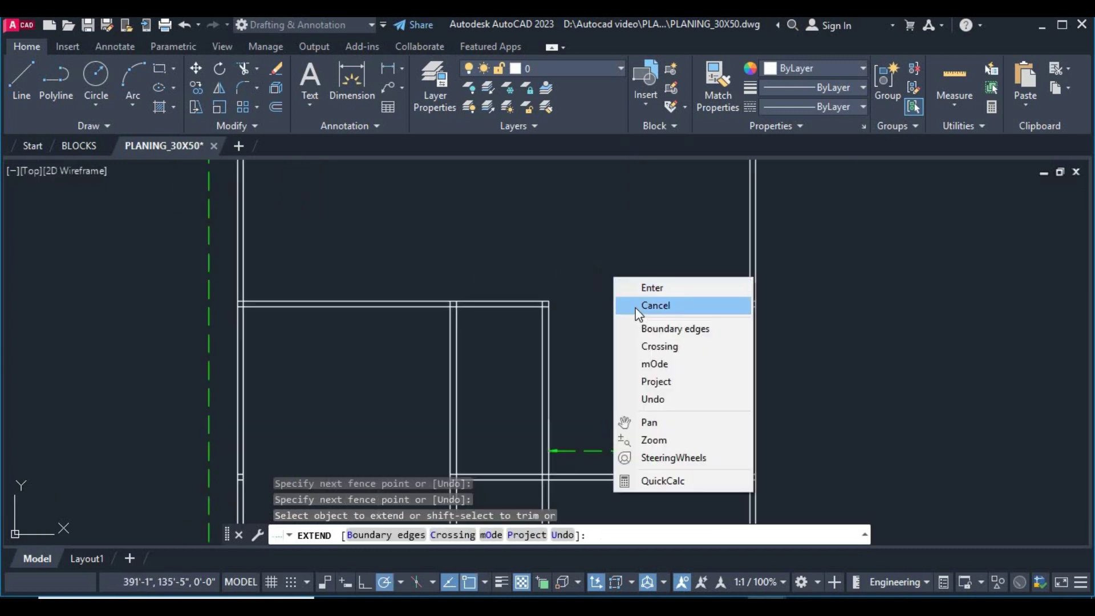
{"action": "left_click", "coordinate": [633, 303]}
{"action": "mouse_move", "coordinate": [596, 330]}
{"action": "middle_mouse_down"}
{"action": "mouse_move", "coordinate": [567, 334]}
{"action": "mouse_move", "coordinate": [547, 359]}
{"action": "mouse_move", "coordinate": [511, 310]}
{"action": "mouse_move", "coordinate": [574, 372]}
{"action": "middle_mouse_up"}
Step: Offset the room's top wall line 15 ft upward to form the new cross line
{"action": "type", "text": "o"}
{"action": "key", "text": "Return"}
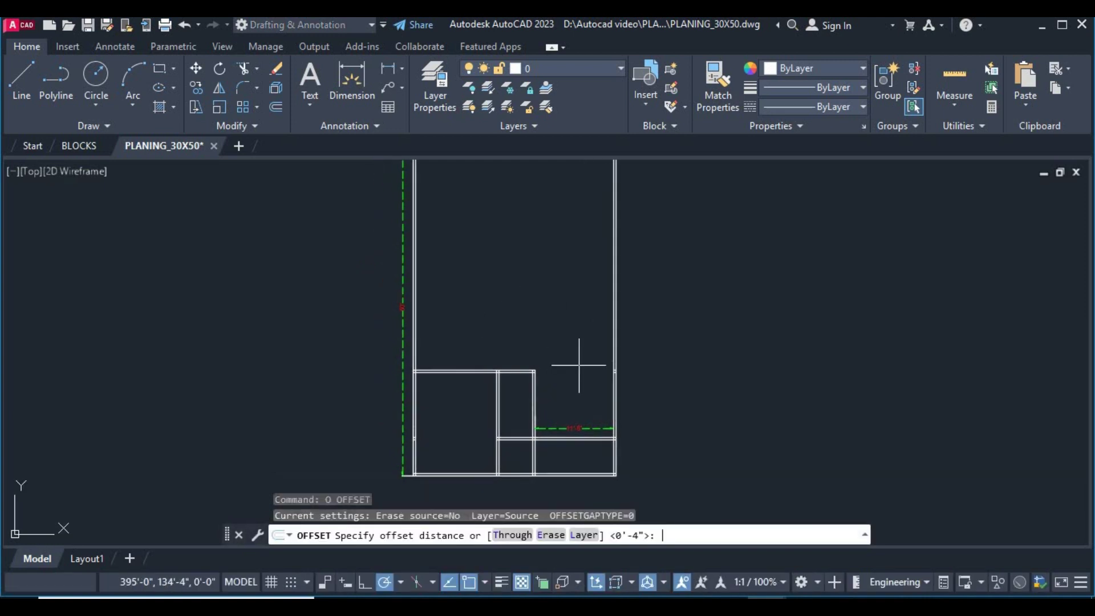
{"action": "middle_click_drag", "start_coordinate": [543, 316], "coordinate": [557, 327]}
{"action": "type", "text": "15'"}
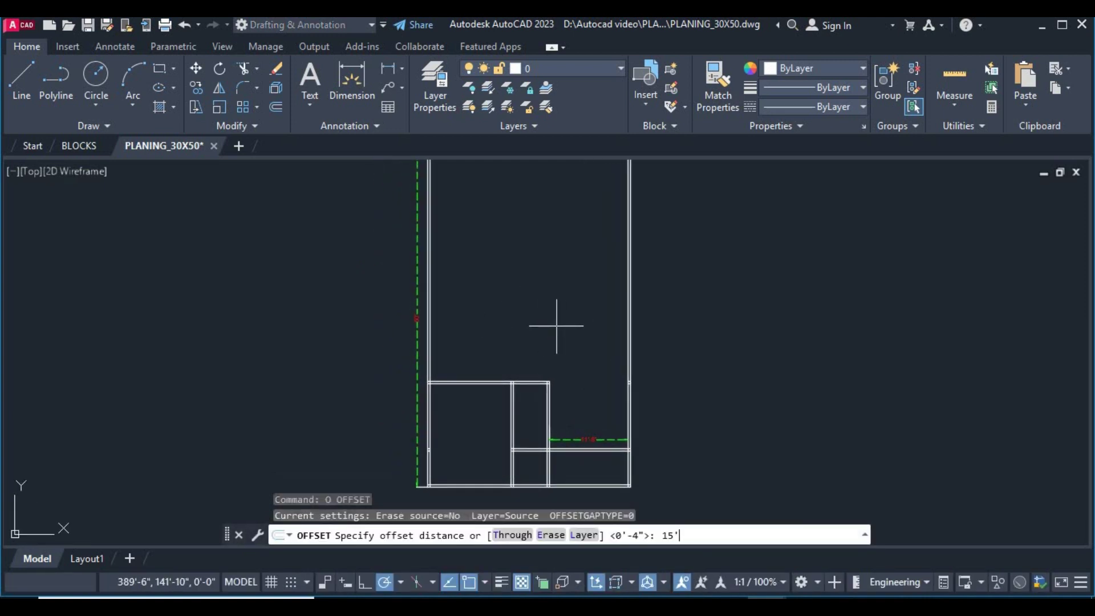
{"action": "key", "text": "Return"}
{"action": "scroll", "coordinate": [501, 361], "scroll_direction": "up", "scroll_amount": 4}
{"action": "left_click", "coordinate": [451, 422]}
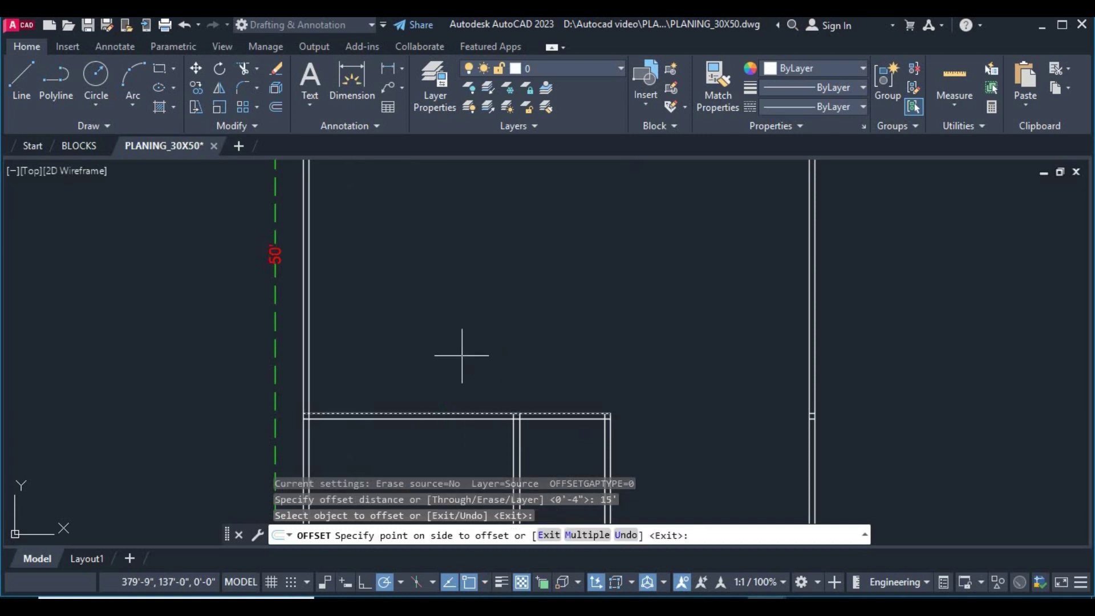
{"action": "left_click", "coordinate": [462, 357]}
{"action": "scroll", "coordinate": [522, 331], "scroll_direction": "down", "scroll_amount": 4}
{"action": "middle_click_drag", "start_coordinate": [522, 332], "coordinate": [537, 371]}
{"action": "right_click", "coordinate": [538, 240]}
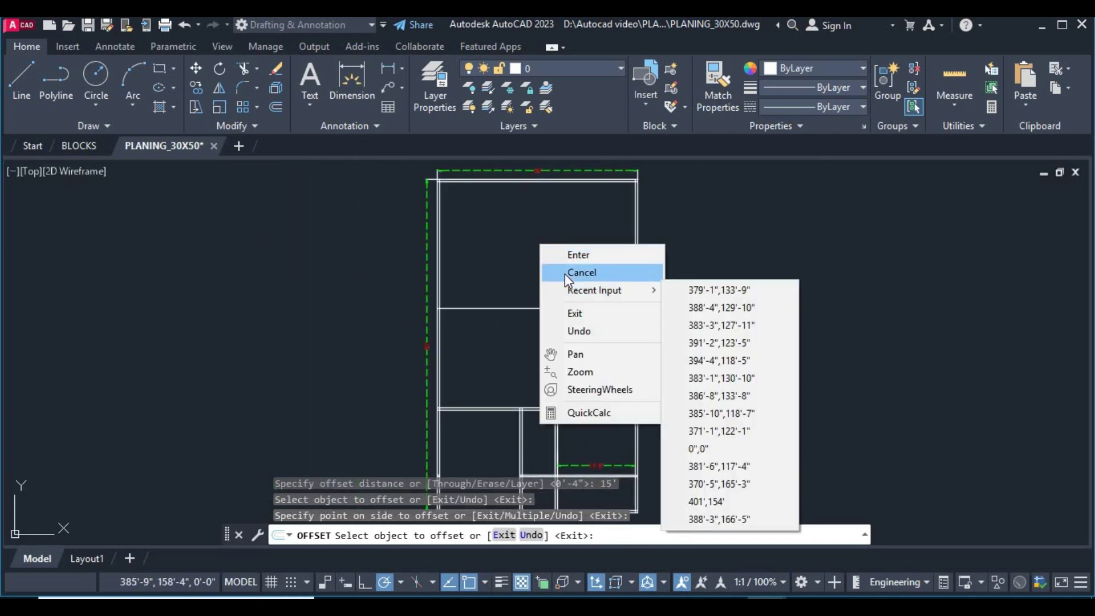
{"action": "left_click", "coordinate": [569, 273]}
{"action": "middle_click_drag", "start_coordinate": [494, 261], "coordinate": [533, 278]}
Step: Attempt to extend the new cross line, then cancel the Extend command
{"action": "type", "text": "ex"}
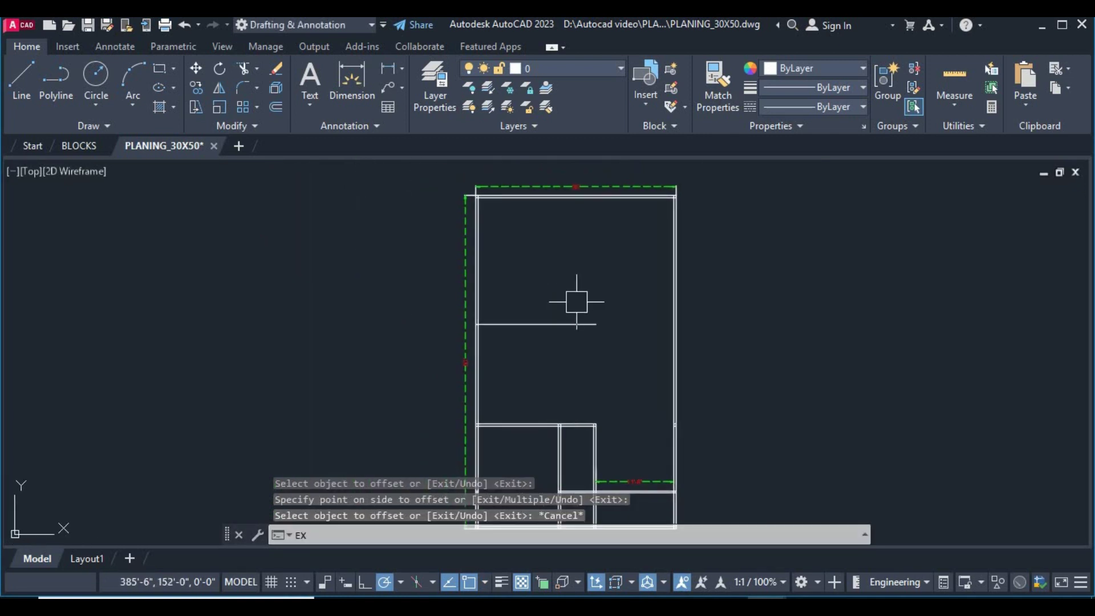
{"action": "key", "text": "Return"}
{"action": "left_click", "coordinate": [572, 325]}
{"action": "scroll", "coordinate": [571, 325], "scroll_direction": "up", "scroll_amount": 4}
{"action": "right_click", "coordinate": [570, 365]}
{"action": "left_click", "coordinate": [604, 386]}
{"action": "scroll", "coordinate": [618, 359], "scroll_direction": "down", "scroll_amount": 4}
{"action": "mouse_move", "coordinate": [618, 359]}
{"action": "middle_mouse_down"}
{"action": "mouse_move", "coordinate": [492, 363]}
{"action": "mouse_move", "coordinate": [503, 339]}
{"action": "middle_mouse_up"}
Step: Offset the cross line 4 inches to make it a double-line wall
{"action": "type", "text": "o"}
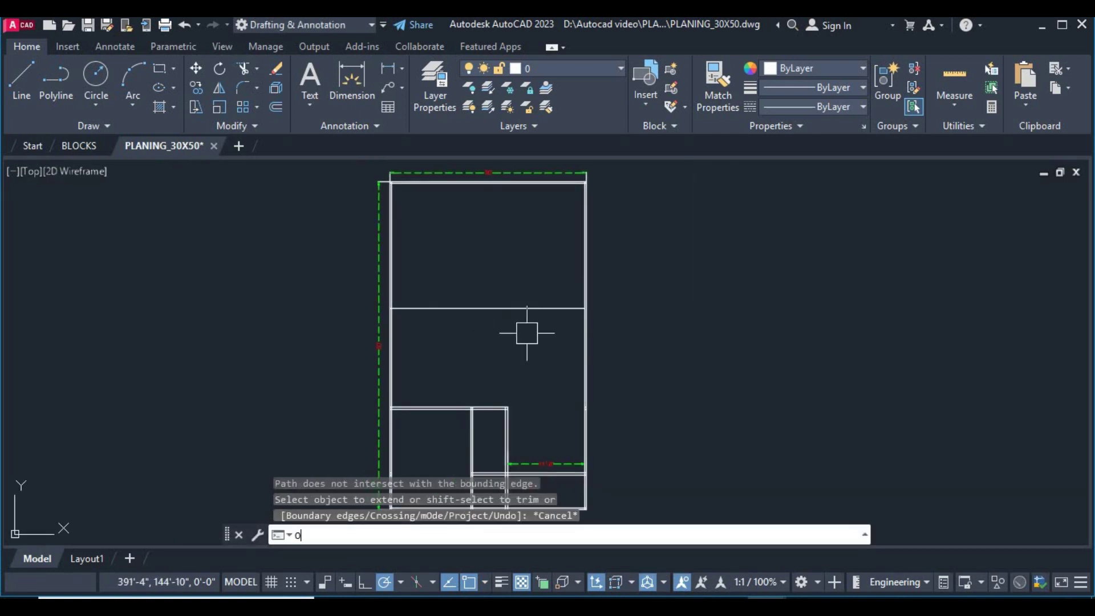
{"action": "key", "text": "Return"}
{"action": "type", "text": "4"}
{"action": "key", "text": "Return"}
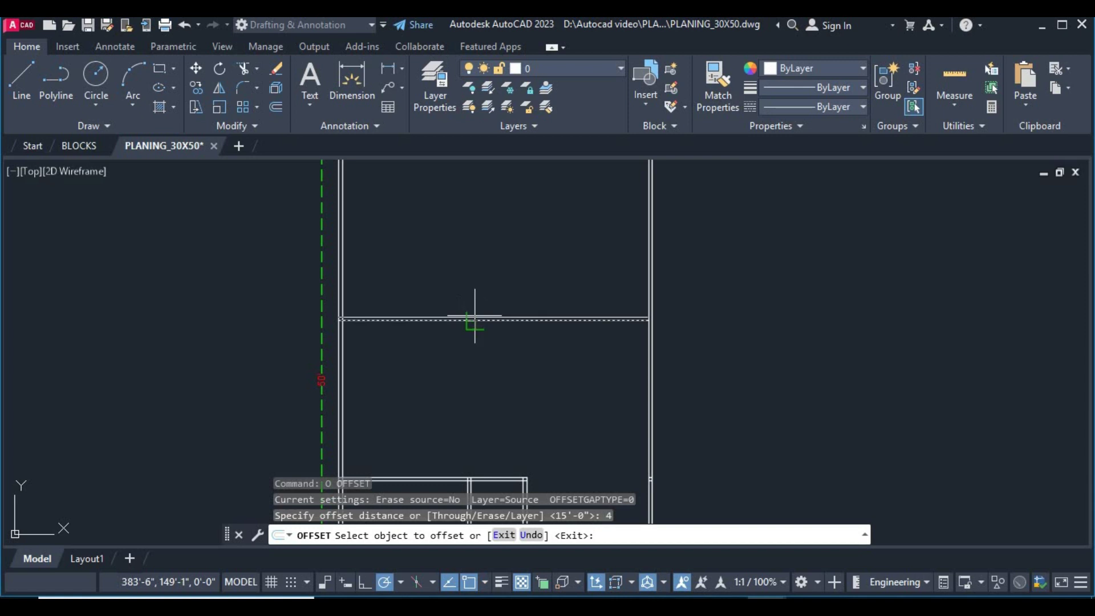
{"action": "left_click", "coordinate": [475, 315]}
{"action": "left_click", "coordinate": [518, 319]}
{"action": "scroll", "coordinate": [567, 339], "scroll_direction": "down", "scroll_amount": 2}
{"action": "right_click", "coordinate": [567, 339]}
{"action": "left_click", "coordinate": [572, 365]}
{"action": "scroll", "coordinate": [544, 310], "scroll_direction": "up", "scroll_amount": 4}
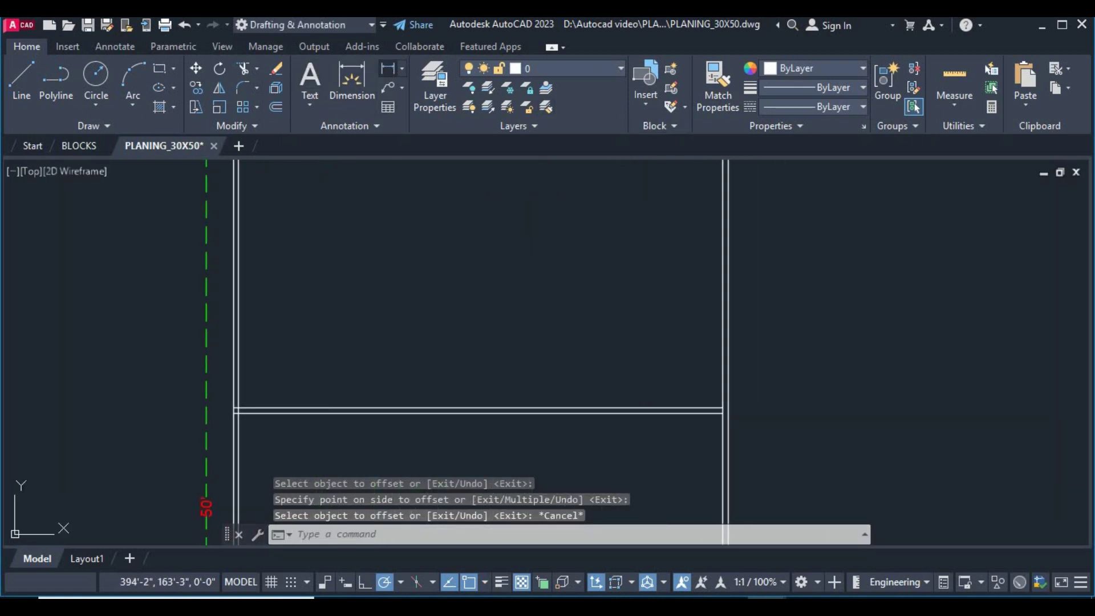
Step: Add a 15' linear dimension between the lower wall corners and the cross wall
{"action": "left_click", "coordinate": [352, 80]}
{"action": "left_click", "coordinate": [349, 288]}
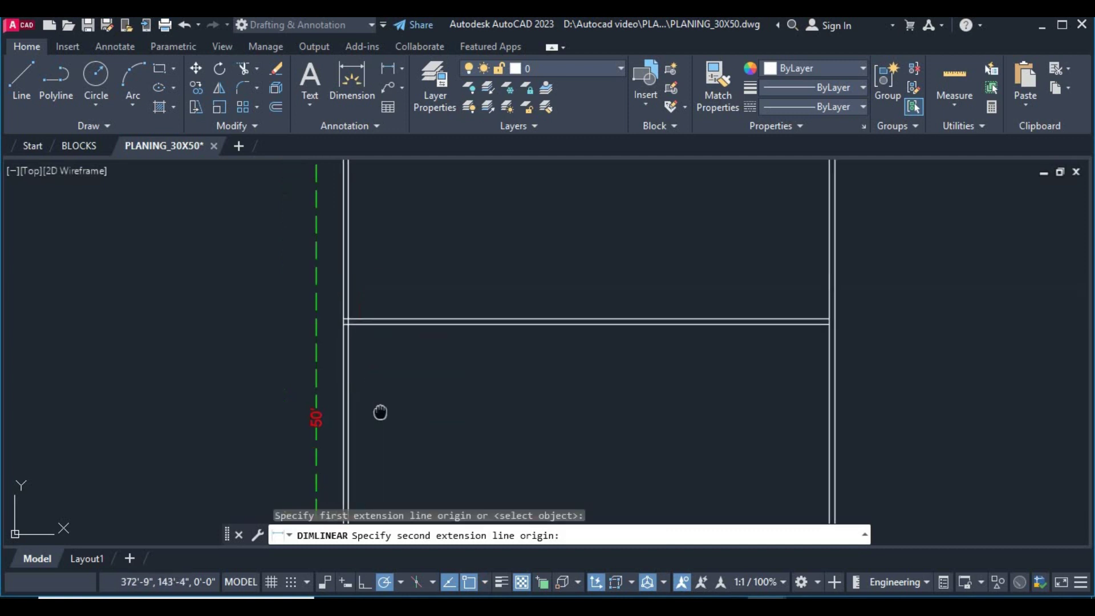
{"action": "middle_click_drag", "start_coordinate": [380, 411], "coordinate": [384, 308]}
{"action": "left_click", "coordinate": [377, 469]}
{"action": "left_click", "coordinate": [378, 423]}
{"action": "scroll", "coordinate": [427, 366], "scroll_direction": "down", "scroll_amount": 2}
Step: Dimension the 18'-8" span from the cross wall to the top wall
{"action": "key", "text": "Return"}
{"action": "scroll", "coordinate": [416, 347], "scroll_direction": "up", "scroll_amount": 3}
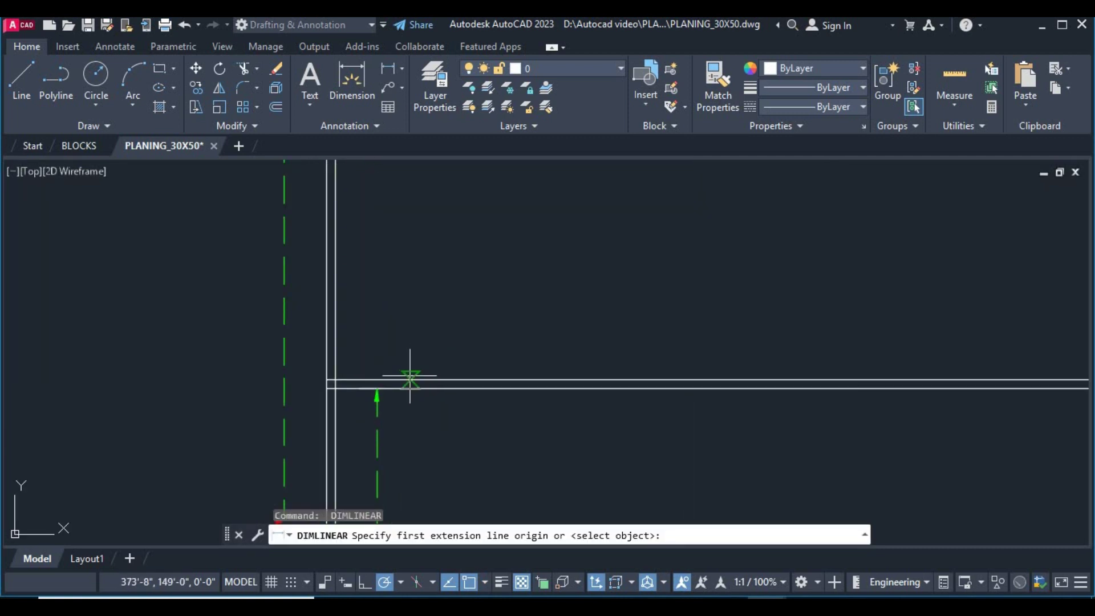
{"action": "left_click", "coordinate": [412, 371]}
{"action": "scroll", "coordinate": [422, 319], "scroll_direction": "down", "scroll_amount": 2}
{"action": "middle_click_drag", "start_coordinate": [423, 260], "coordinate": [419, 389]}
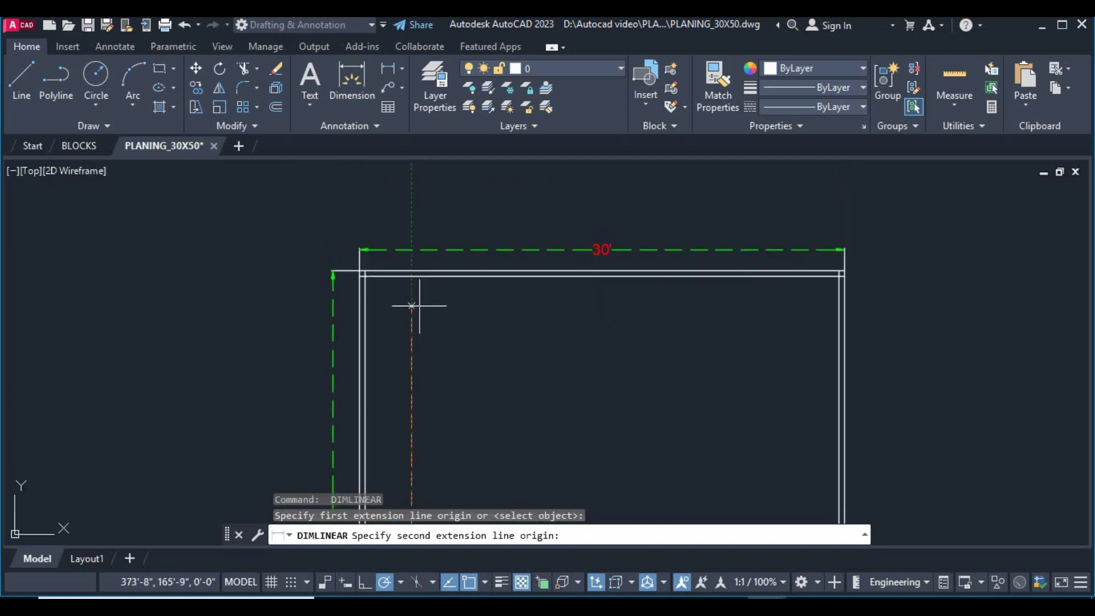
{"action": "left_click", "coordinate": [411, 278]}
{"action": "scroll", "coordinate": [447, 354], "scroll_direction": "down", "scroll_amount": 4}
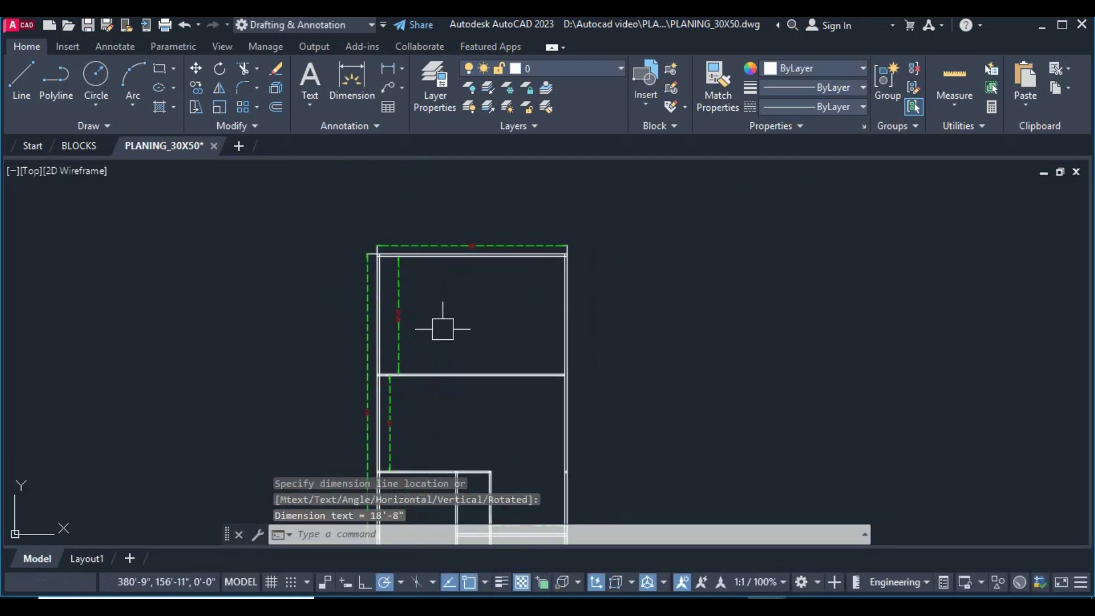
{"action": "scroll", "coordinate": [437, 342], "scroll_direction": "up", "scroll_amount": 2}
{"action": "scroll", "coordinate": [393, 330], "scroll_direction": "up", "scroll_amount": 4}
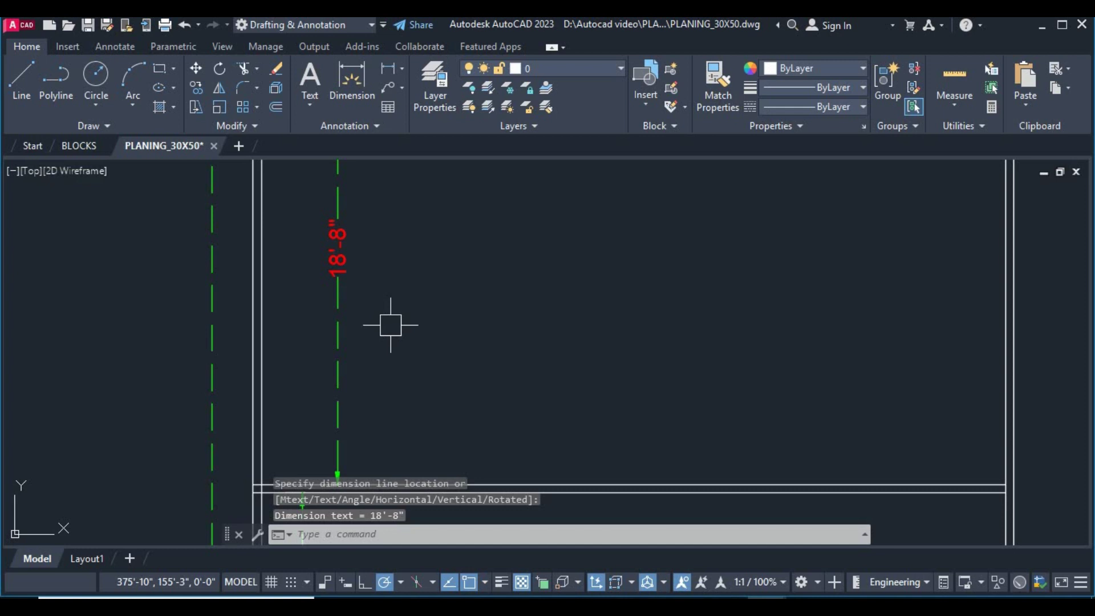
{"action": "scroll", "coordinate": [428, 323], "scroll_direction": "down", "scroll_amount": 5}
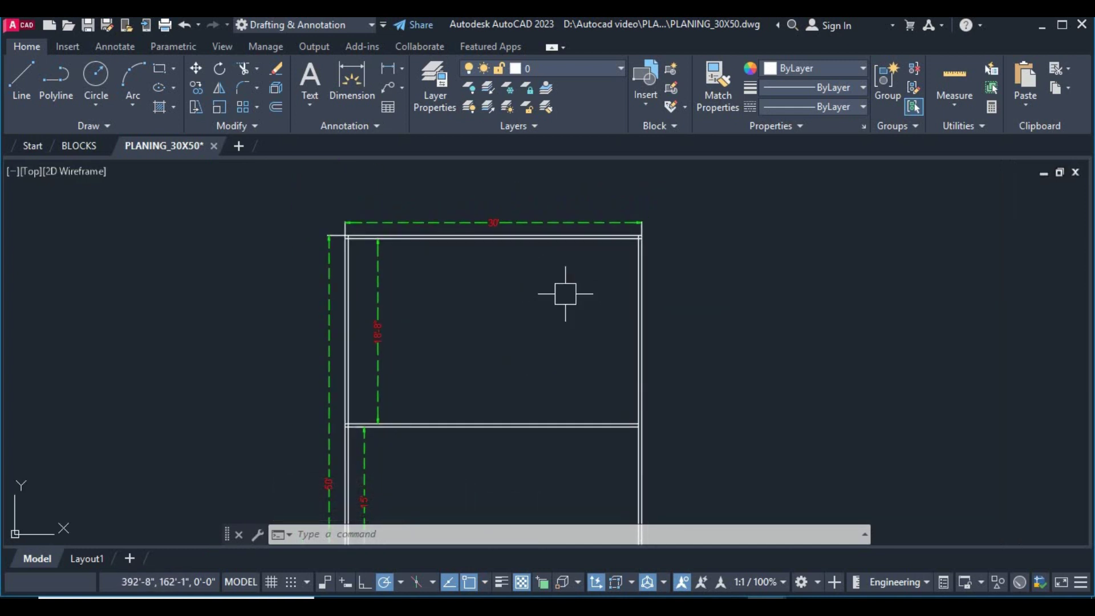
Step: Offset the top wall line 5 ft downward
{"action": "type", "text": "o"}
{"action": "key", "text": "Return"}
{"action": "type", "text": "5"}
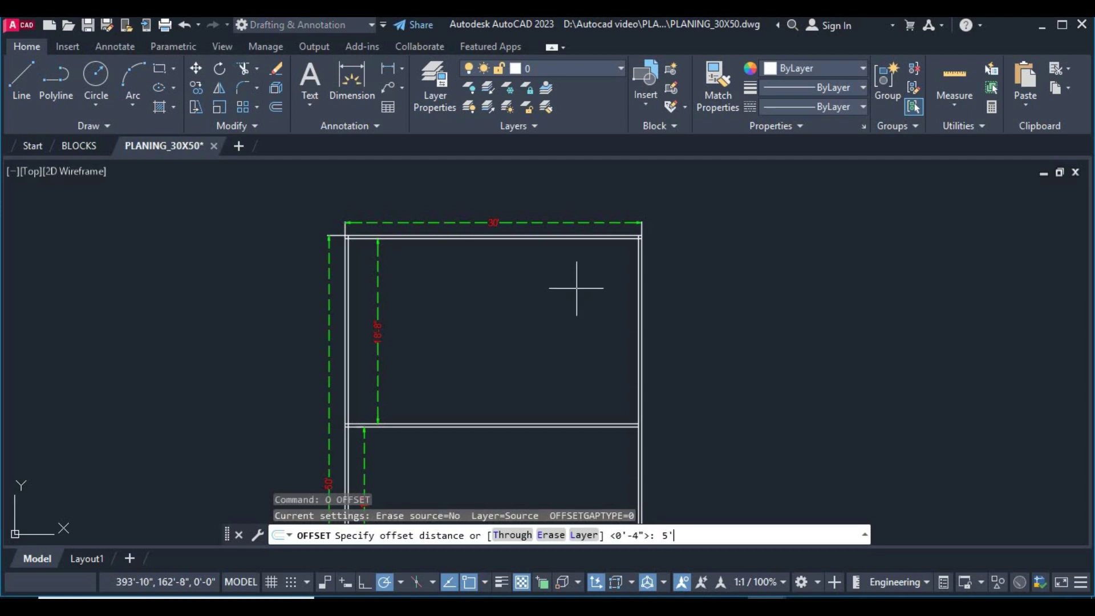
{"action": "key", "text": "Return"}
{"action": "left_click", "coordinate": [576, 237]}
{"action": "left_click", "coordinate": [568, 355]}
{"action": "right_click", "coordinate": [569, 360]}
{"action": "left_click", "coordinate": [567, 382]}
{"action": "middle_click_drag", "start_coordinate": [516, 368], "coordinate": [506, 348]}
Step: Offset that new line 4 inches below to make a double wall
{"action": "type", "text": "o"}
{"action": "key", "text": "Return"}
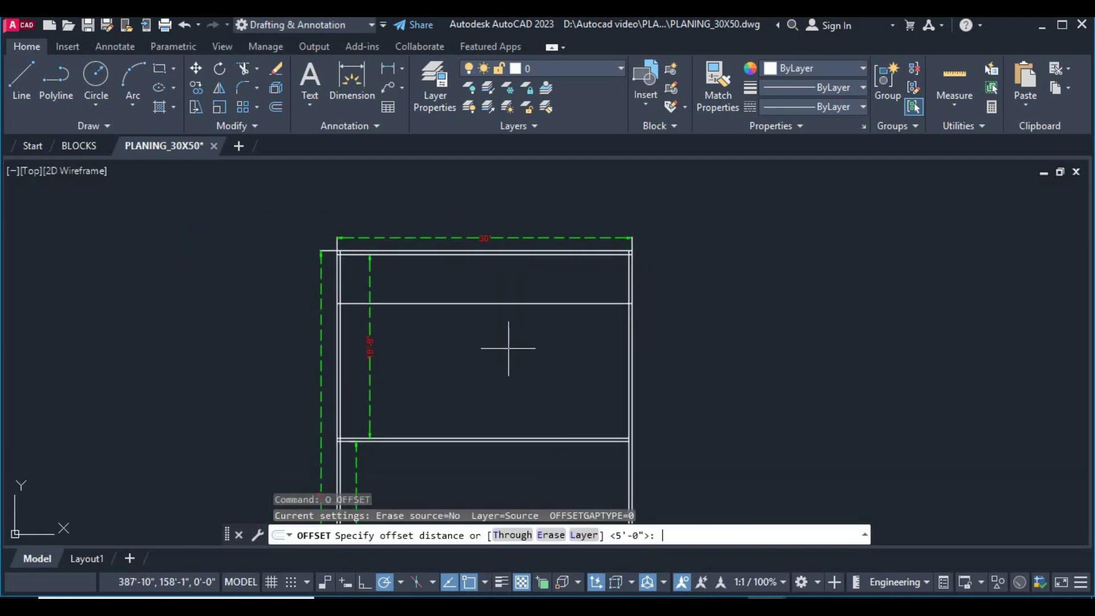
{"action": "key", "text": "Return"}
{"action": "left_click", "coordinate": [588, 308]}
{"action": "left_click", "coordinate": [577, 339]}
{"action": "right_click", "coordinate": [713, 313]}
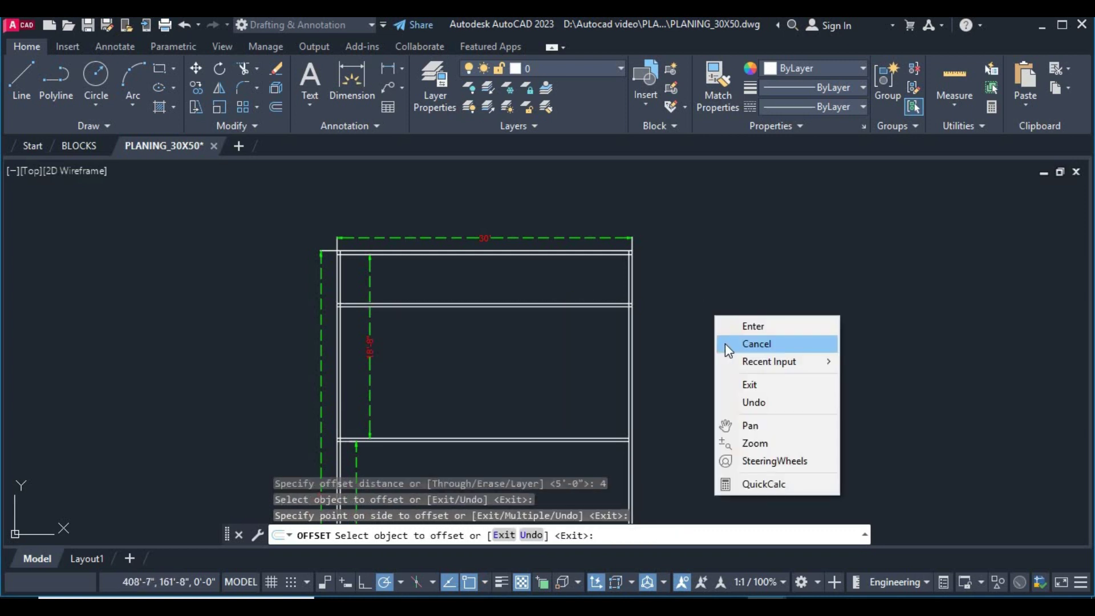
{"action": "left_click", "coordinate": [732, 344]}
Step: Add a 13'-4" linear dimension from the new wall downward
{"action": "left_click", "coordinate": [388, 68]}
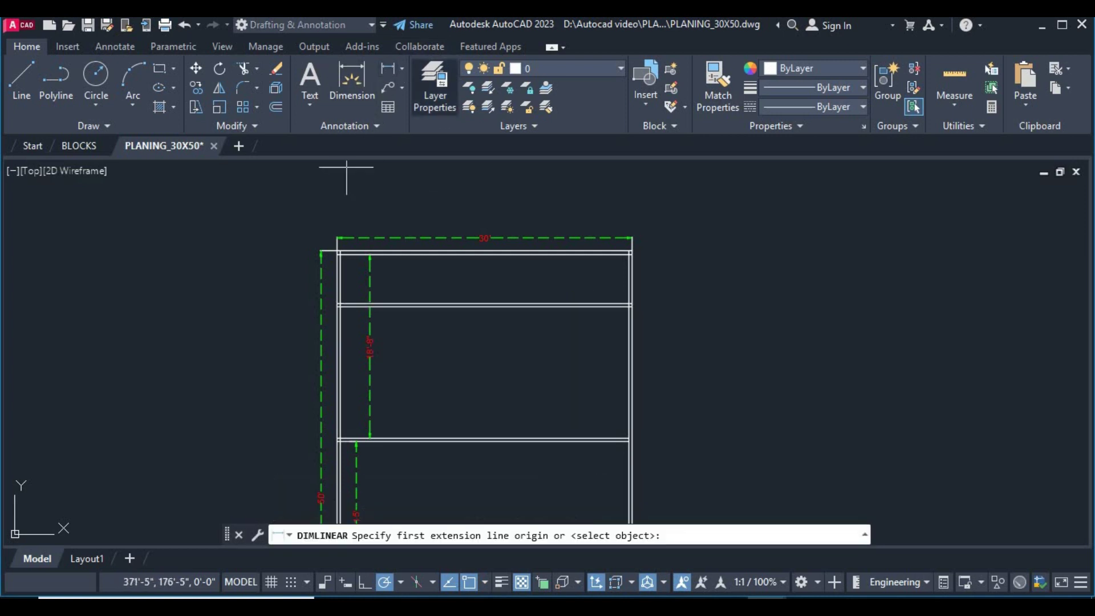
{"action": "scroll", "coordinate": [617, 312], "scroll_direction": "up", "scroll_amount": 5}
{"action": "left_click", "coordinate": [616, 312]}
{"action": "scroll", "coordinate": [590, 342], "scroll_direction": "down", "scroll_amount": 5}
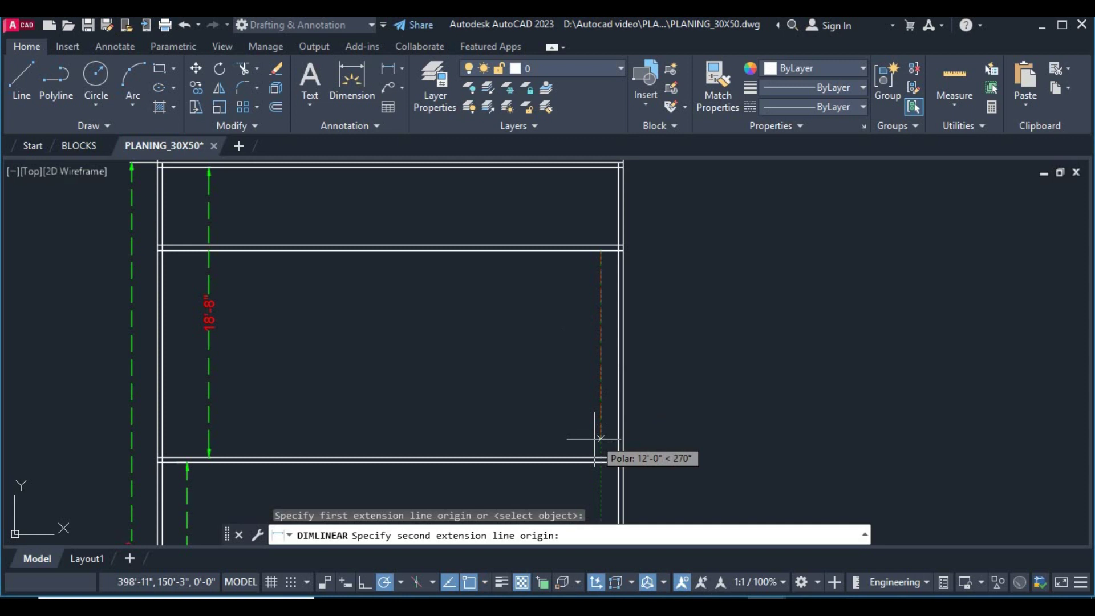
{"action": "left_click", "coordinate": [599, 461]}
{"action": "left_click", "coordinate": [588, 400]}
{"action": "middle_click_drag", "start_coordinate": [540, 379], "coordinate": [567, 374]}
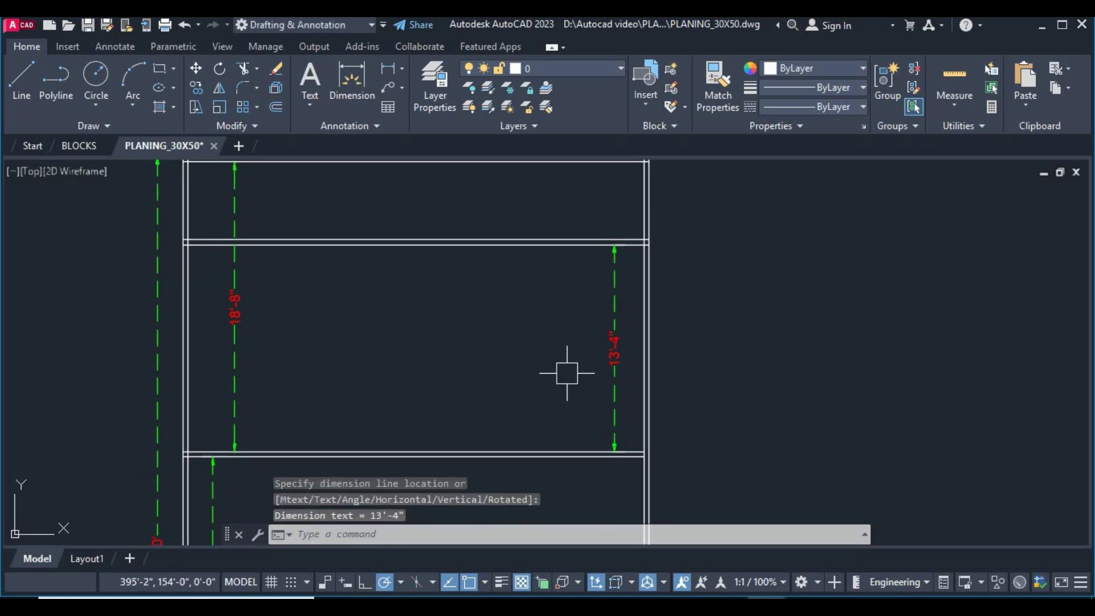
{"action": "scroll", "coordinate": [553, 358], "scroll_direction": "down", "scroll_amount": 2}
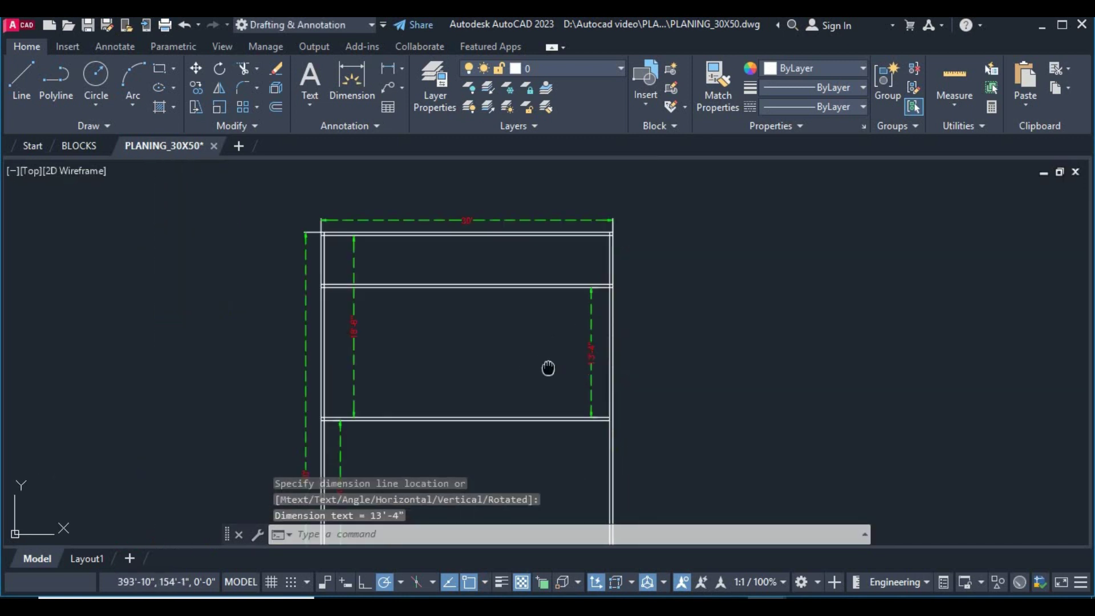
Step: Offset a wall line 15 ft sideways for the vertical partition
{"action": "type", "text": "O"}
{"action": "key", "text": "Return"}
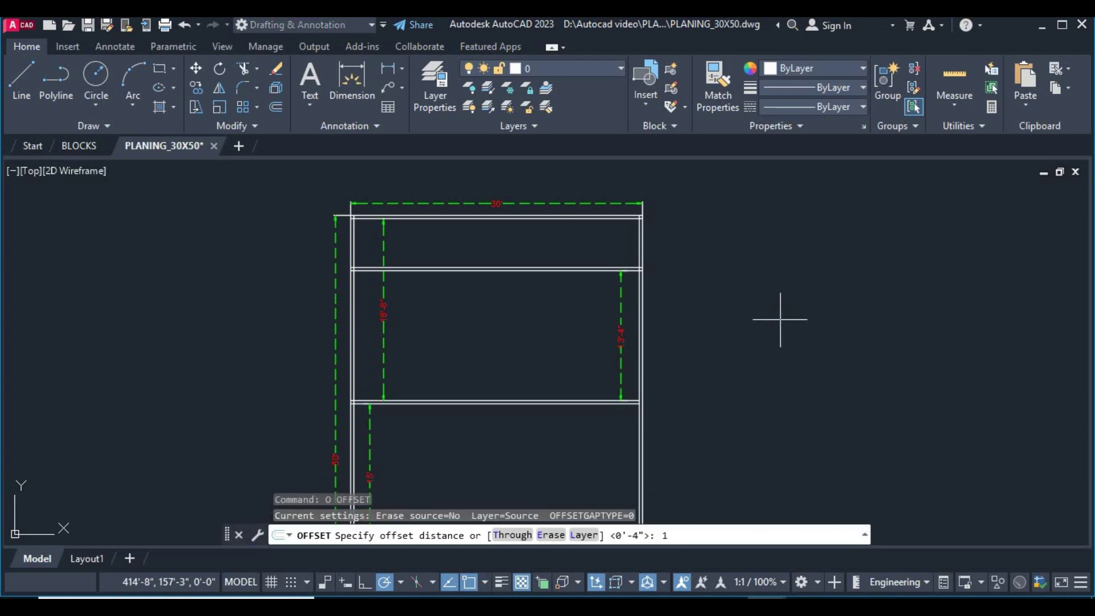
{"action": "key", "text": "Return"}
{"action": "scroll", "coordinate": [694, 342], "scroll_direction": "up", "scroll_amount": 4}
{"action": "left_click", "coordinate": [599, 367]}
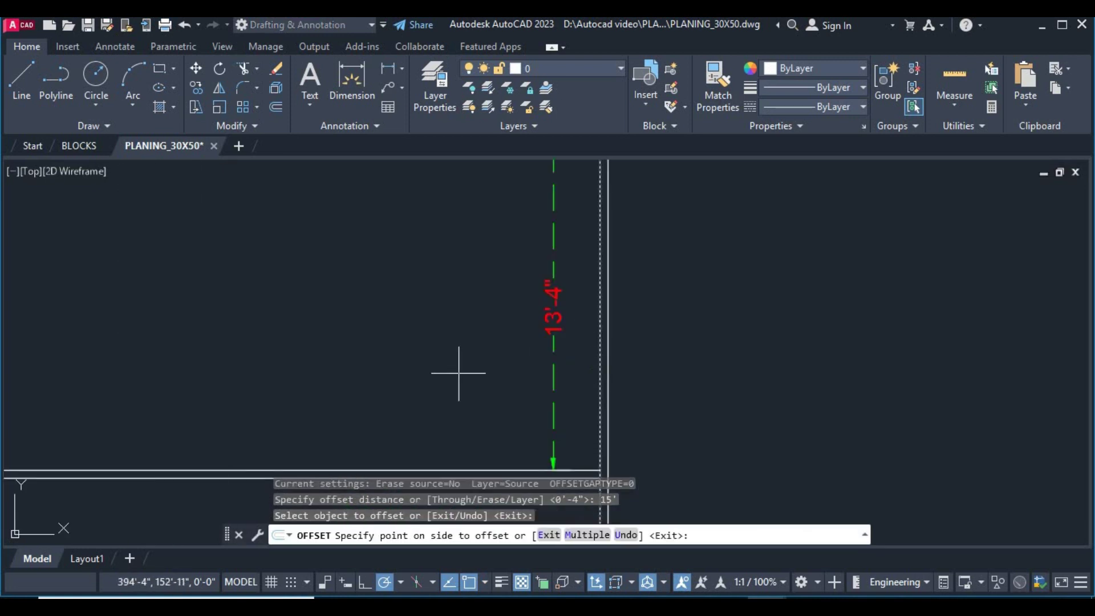
{"action": "left_click", "coordinate": [526, 366]}
{"action": "scroll", "coordinate": [573, 341], "scroll_direction": "down", "scroll_amount": 5}
{"action": "right_click", "coordinate": [573, 341]}
{"action": "left_click", "coordinate": [593, 364]}
{"action": "middle_click_drag", "start_coordinate": [426, 362], "coordinate": [643, 323]}
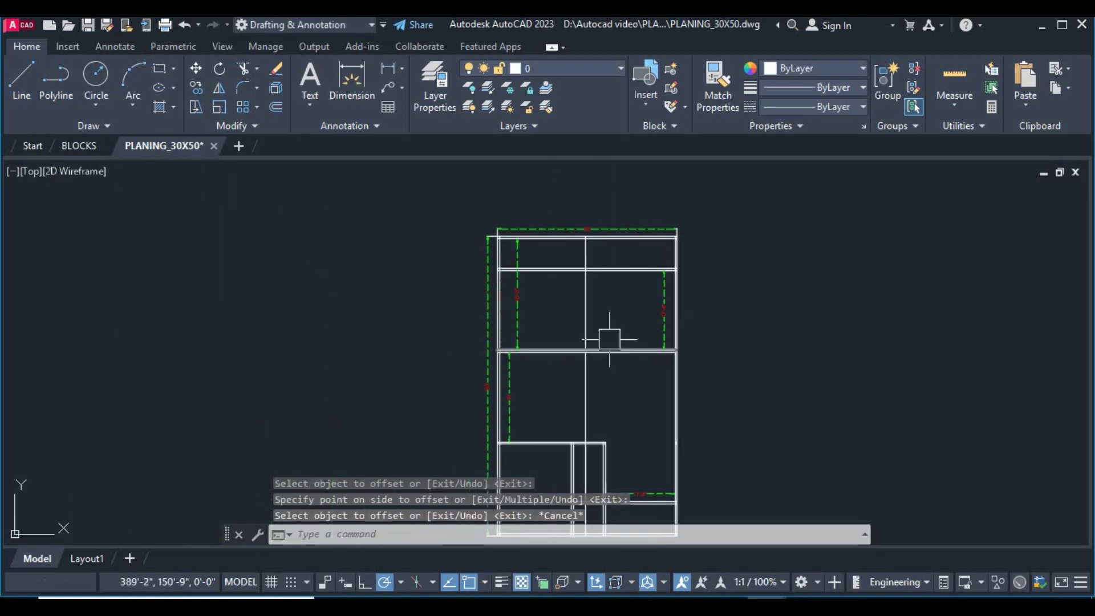
Step: Set the offset distance to 4, then end the Offset command
{"action": "type", "text": "o"}
{"action": "key", "text": "Return"}
{"action": "type", "text": "4"}
{"action": "key", "text": "Return"}
{"action": "scroll", "coordinate": [574, 330], "scroll_direction": "up", "scroll_amount": 2}
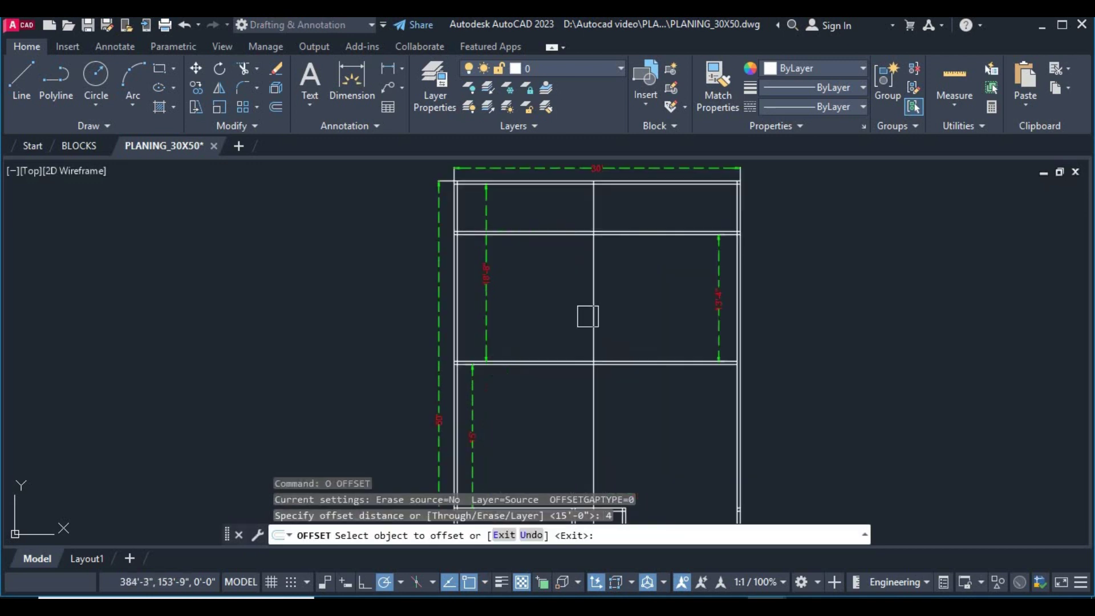
{"action": "right_click", "coordinate": [650, 306]}
{"action": "left_click", "coordinate": [661, 315]}
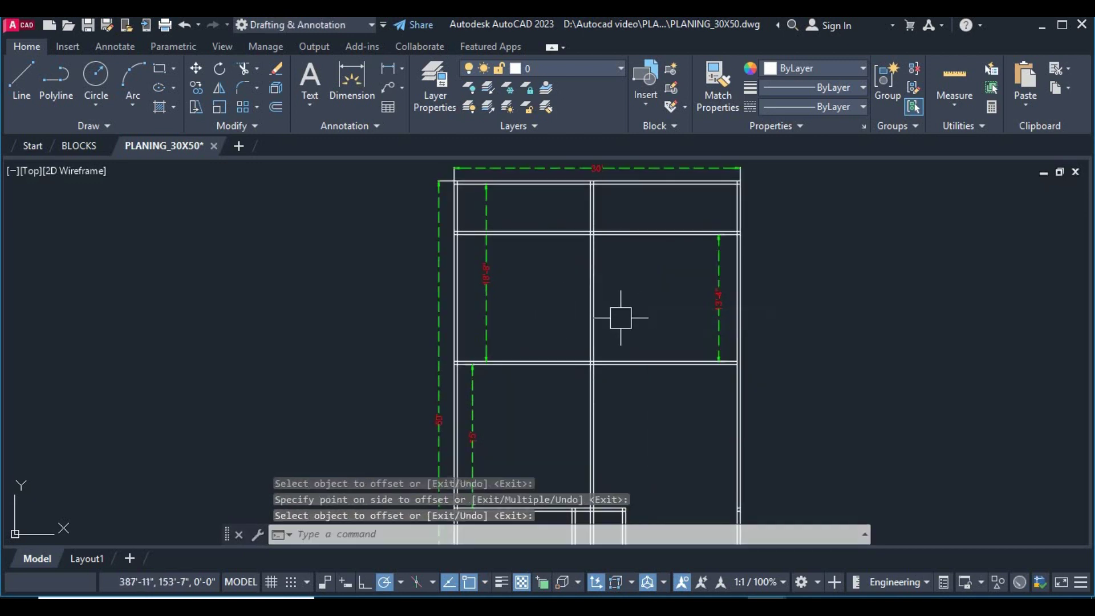
Step: Trim the overlapping wall lines at the upper and middle intersections using fence selections
{"action": "type", "text": "TR"}
{"action": "key", "text": "Return"}
{"action": "scroll", "coordinate": [600, 207], "scroll_direction": "up", "scroll_amount": 3}
{"action": "left_click", "coordinate": [597, 209]}
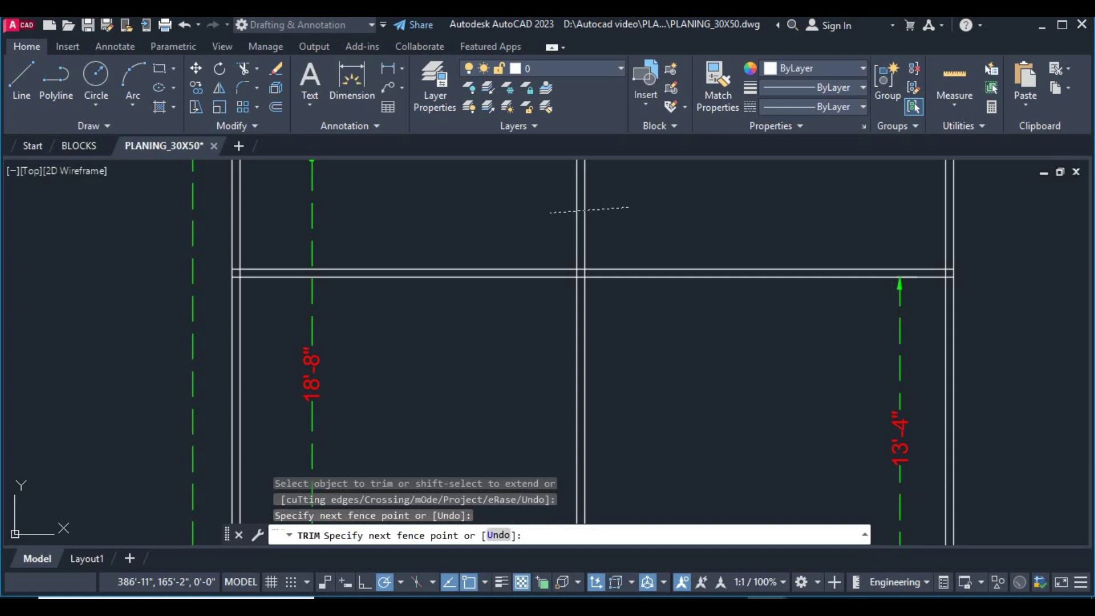
{"action": "left_click", "coordinate": [562, 220]}
{"action": "key", "text": "Return"}
{"action": "scroll", "coordinate": [639, 322], "scroll_direction": "down", "scroll_amount": 3}
{"action": "scroll", "coordinate": [650, 371], "scroll_direction": "down", "scroll_amount": 2}
{"action": "left_click", "coordinate": [646, 371]}
{"action": "left_click", "coordinate": [571, 360]}
{"action": "key", "text": "Return"}
{"action": "right_click", "coordinate": [626, 391]}
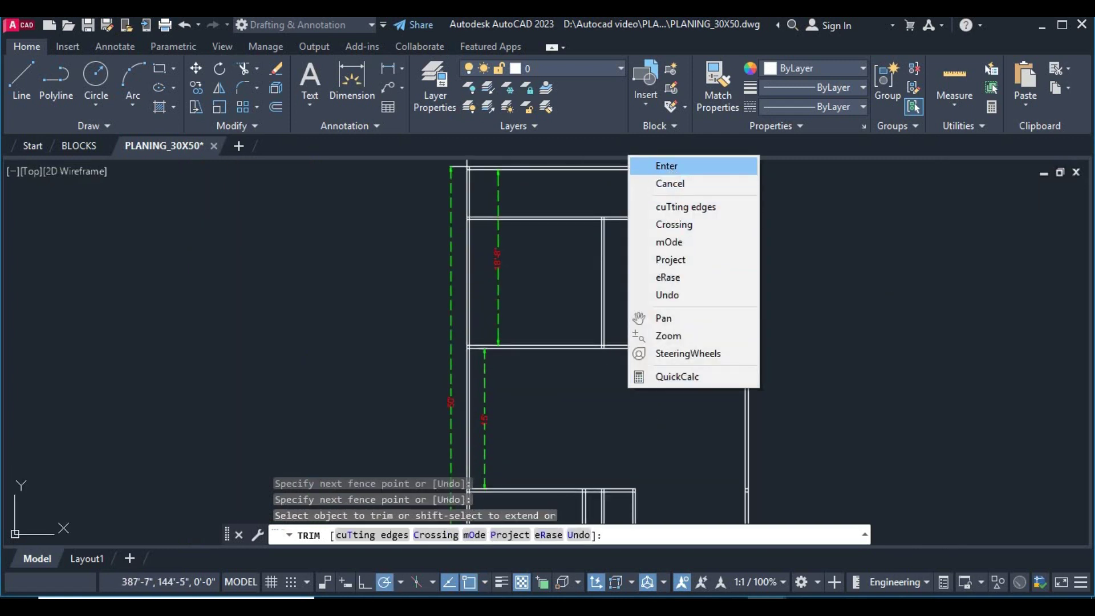
{"action": "left_click", "coordinate": [665, 163]}
Step: Erase the two stray middle wall lines
{"action": "scroll", "coordinate": [653, 374], "scroll_direction": "down", "scroll_amount": 3}
{"action": "scroll", "coordinate": [652, 373], "scroll_direction": "up", "scroll_amount": 1}
{"action": "scroll", "coordinate": [627, 368], "scroll_direction": "up", "scroll_amount": 5}
{"action": "left_click", "coordinate": [602, 366]}
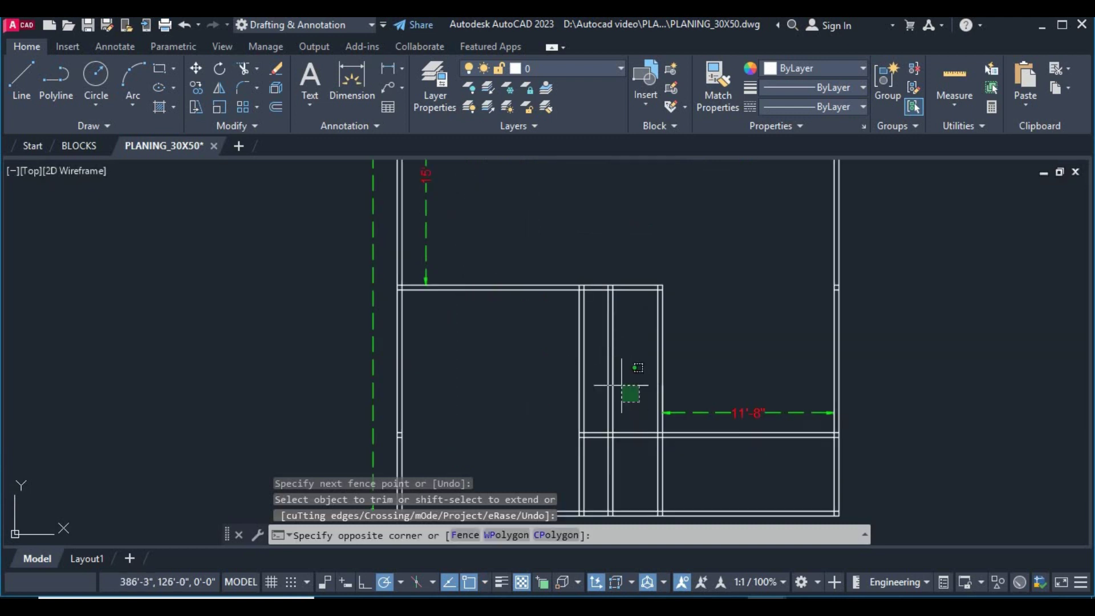
{"action": "type", "text": "E"}
{"action": "key", "text": "Return"}
{"action": "scroll", "coordinate": [728, 372], "scroll_direction": "down", "scroll_amount": 2}
{"action": "scroll", "coordinate": [641, 332], "scroll_direction": "down", "scroll_amount": 3}
{"action": "scroll", "coordinate": [594, 343], "scroll_direction": "up", "scroll_amount": 3}
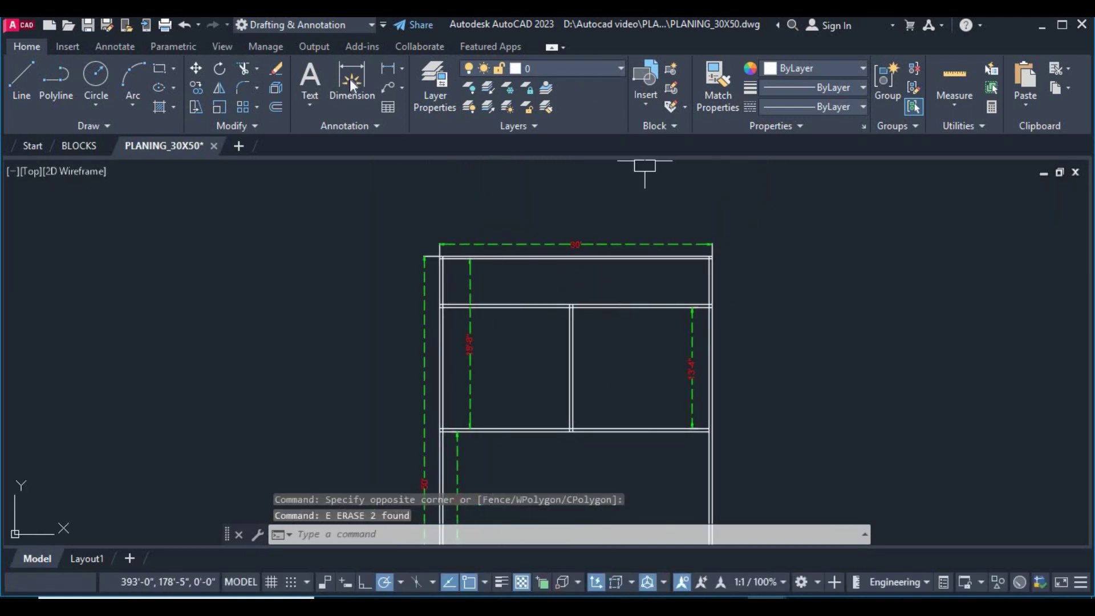
Step: Add a 15' linear width dimension across the upper room
{"action": "left_click", "coordinate": [390, 70]}
{"action": "scroll", "coordinate": [581, 299], "scroll_direction": "up", "scroll_amount": 4}
{"action": "left_click", "coordinate": [563, 358]}
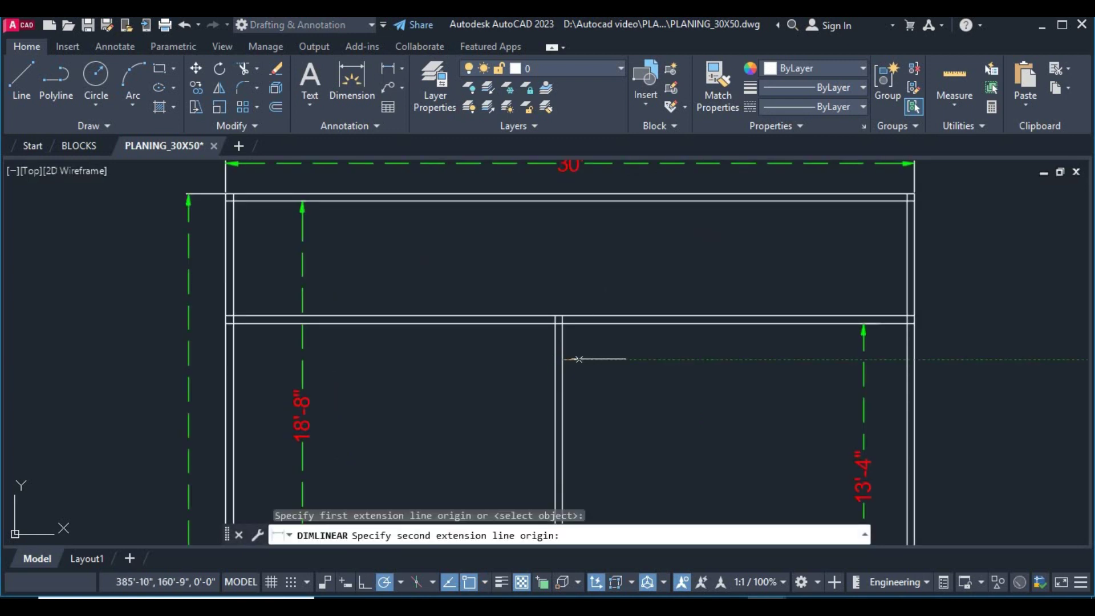
{"action": "middle_click_drag", "start_coordinate": [566, 357], "coordinate": [511, 349]}
{"action": "left_click", "coordinate": [844, 359]}
{"action": "left_click", "coordinate": [739, 348]}
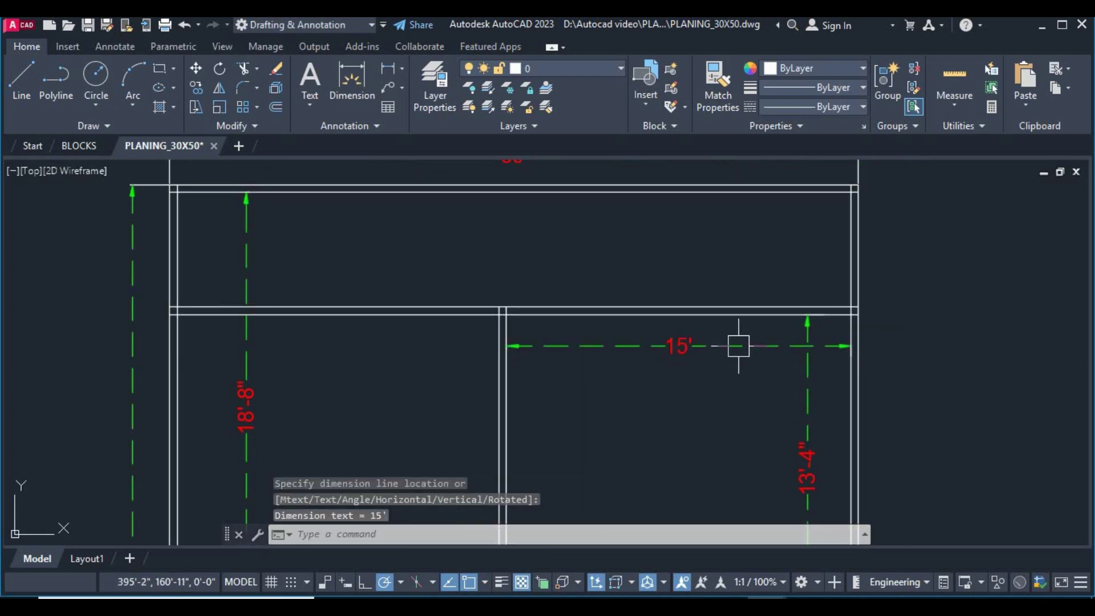
{"action": "scroll", "coordinate": [723, 361], "scroll_direction": "down", "scroll_amount": 2}
Step: Add a 14' linear width dimension between the middle and left walls
{"action": "key", "text": "Return"}
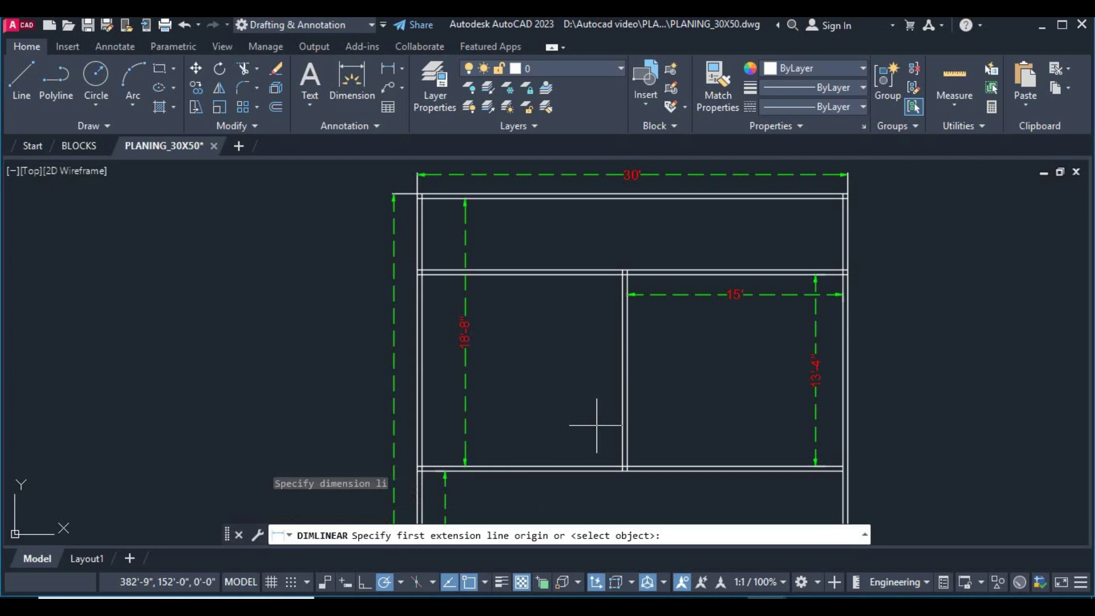
{"action": "scroll", "coordinate": [594, 420], "scroll_direction": "up", "scroll_amount": 2}
{"action": "left_click", "coordinate": [632, 452]}
{"action": "scroll", "coordinate": [598, 447], "scroll_direction": "up", "scroll_amount": 2}
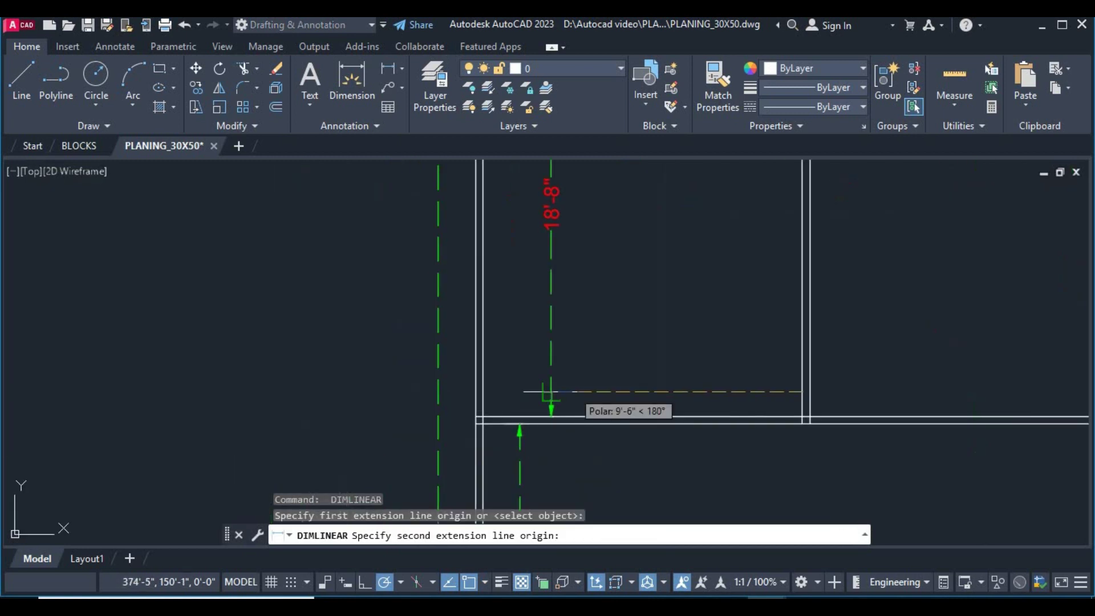
{"action": "left_click", "coordinate": [485, 393]}
{"action": "left_click", "coordinate": [598, 392]}
{"action": "middle_click_drag", "start_coordinate": [625, 320], "coordinate": [604, 411]}
{"action": "scroll", "coordinate": [605, 410], "scroll_direction": "down", "scroll_amount": 2}
Step: Stretch the 18'-8" height dimension's top grip down to the 13'-4" room height
{"action": "left_click", "coordinate": [563, 319]}
{"action": "left_click", "coordinate": [556, 365]}
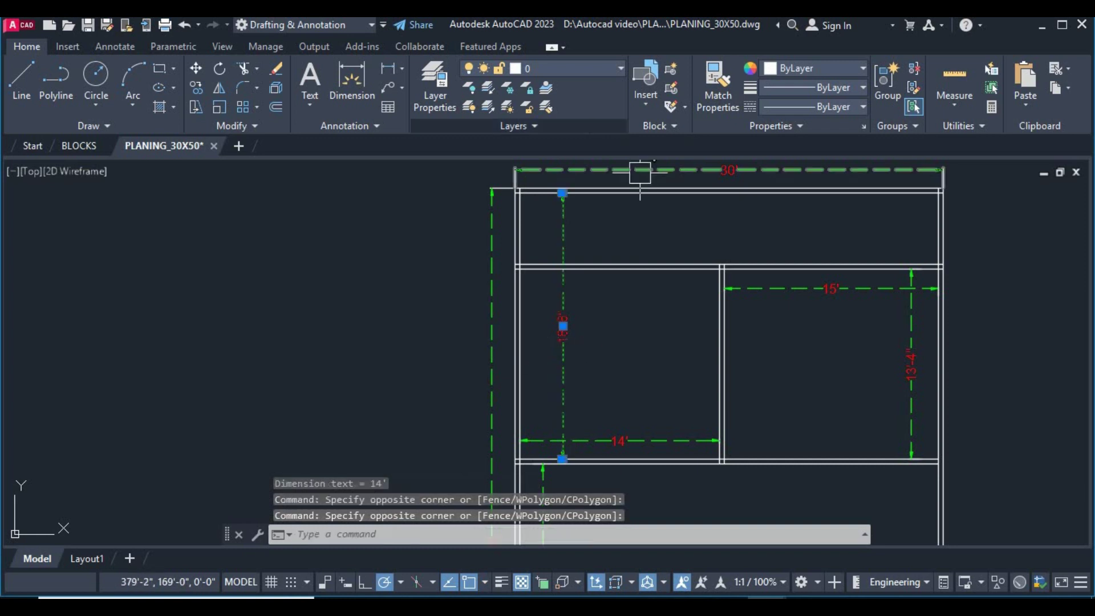
{"action": "scroll", "coordinate": [566, 209], "scroll_direction": "up", "scroll_amount": 3}
{"action": "left_click", "coordinate": [568, 231]}
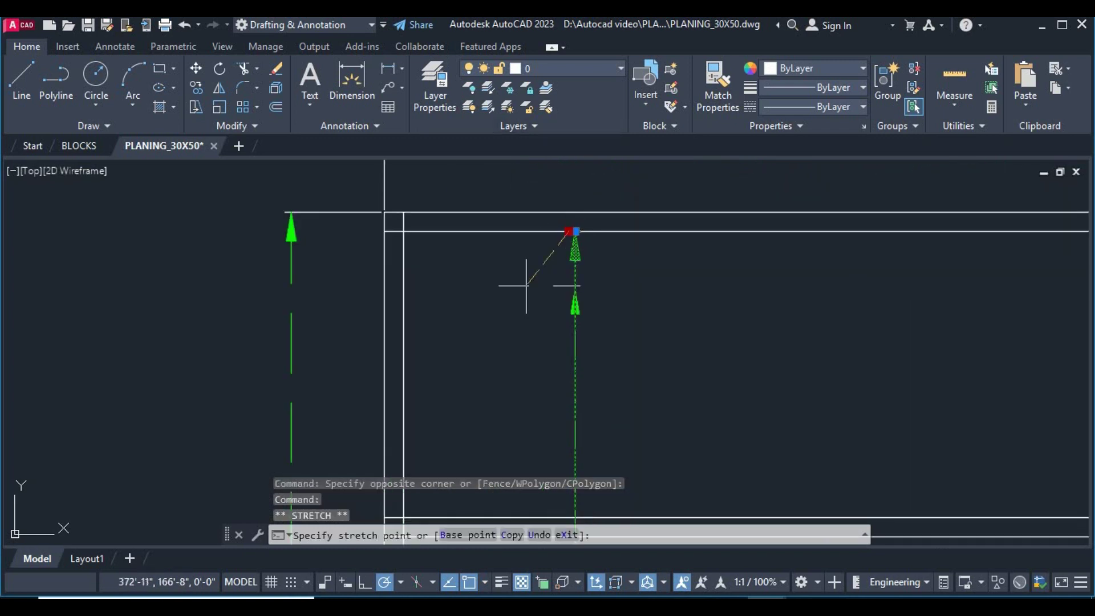
{"action": "scroll", "coordinate": [569, 231], "scroll_direction": "down", "scroll_amount": 4}
{"action": "left_click", "coordinate": [541, 294]}
{"action": "scroll", "coordinate": [540, 294], "scroll_direction": "down", "scroll_amount": 2}
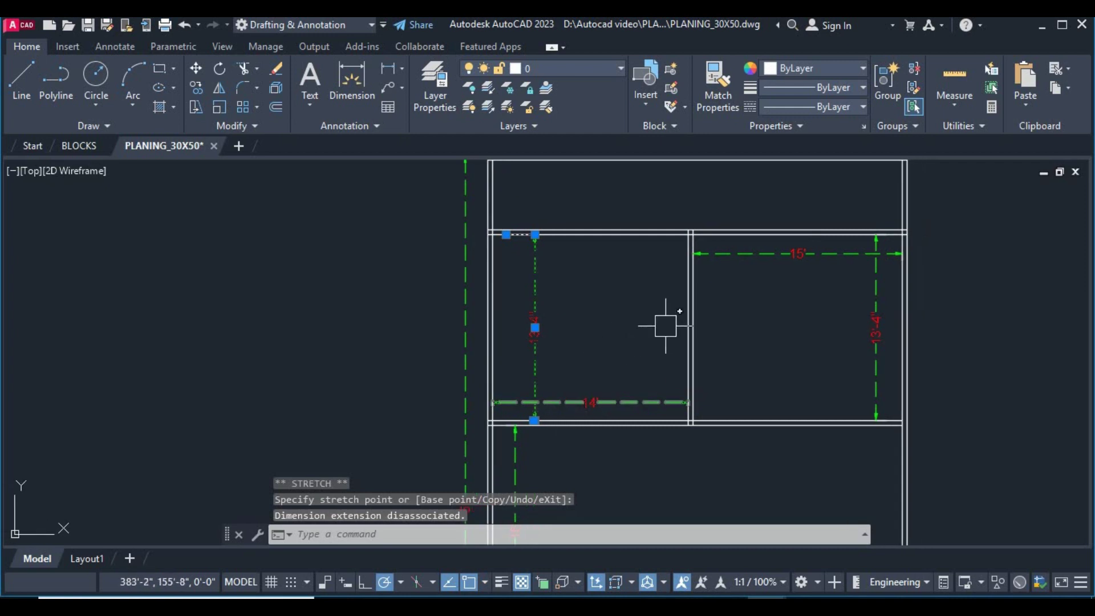
{"action": "scroll", "coordinate": [665, 329], "scroll_direction": "down", "scroll_amount": 2}
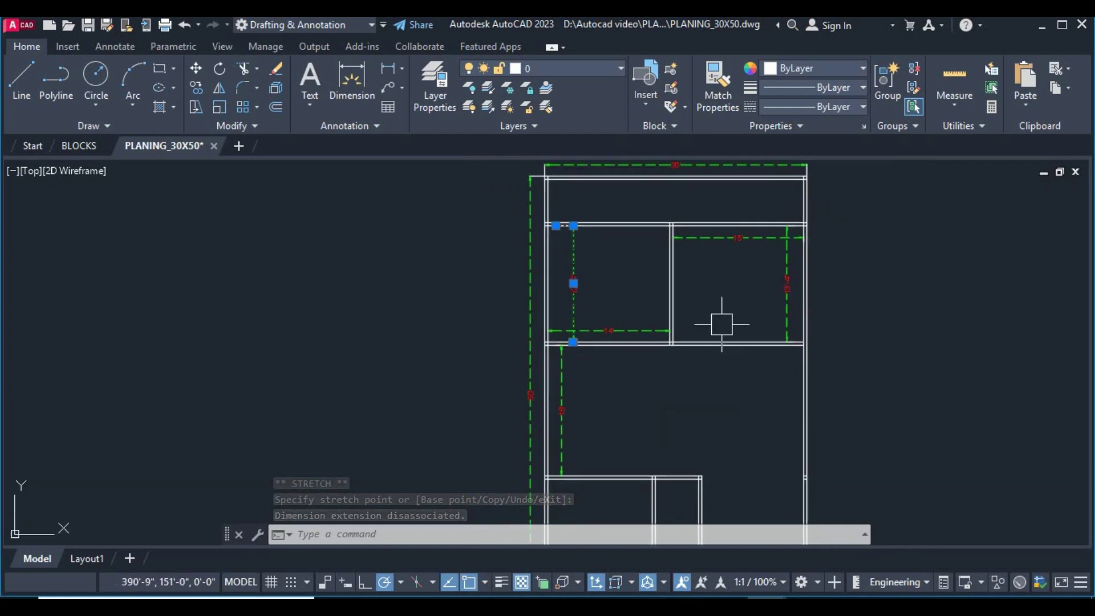
{"action": "scroll", "coordinate": [734, 289], "scroll_direction": "up", "scroll_amount": 2}
{"action": "scroll", "coordinate": [746, 384], "scroll_direction": "down", "scroll_amount": 2}
Step: Extend the lower wall line to its boundary
{"action": "middle_click_drag", "start_coordinate": [751, 367], "coordinate": [723, 296]}
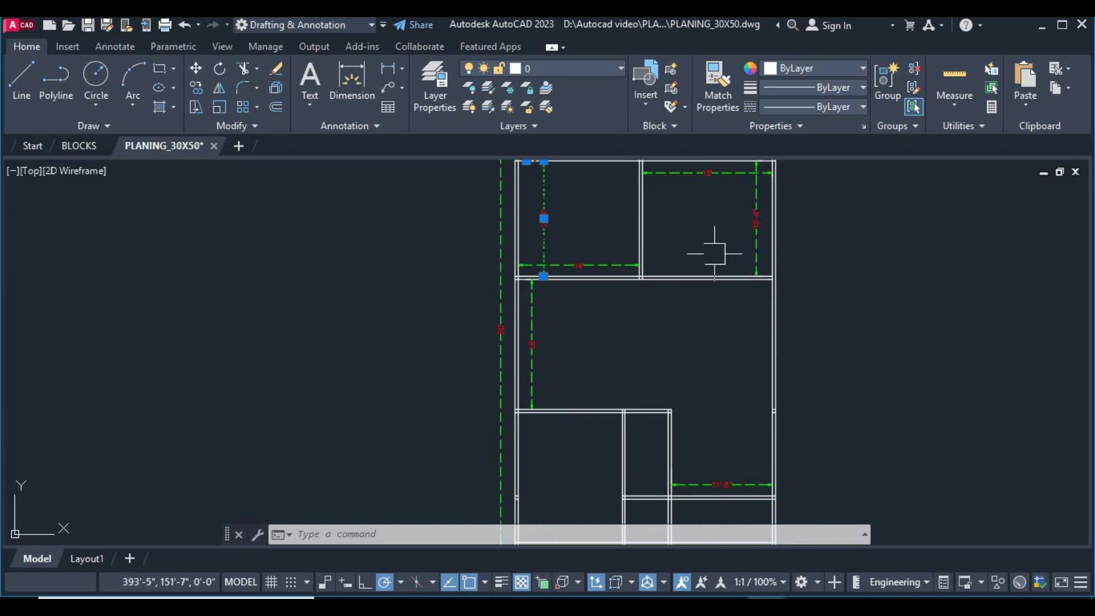
{"action": "middle_click_drag", "start_coordinate": [713, 264], "coordinate": [702, 303]}
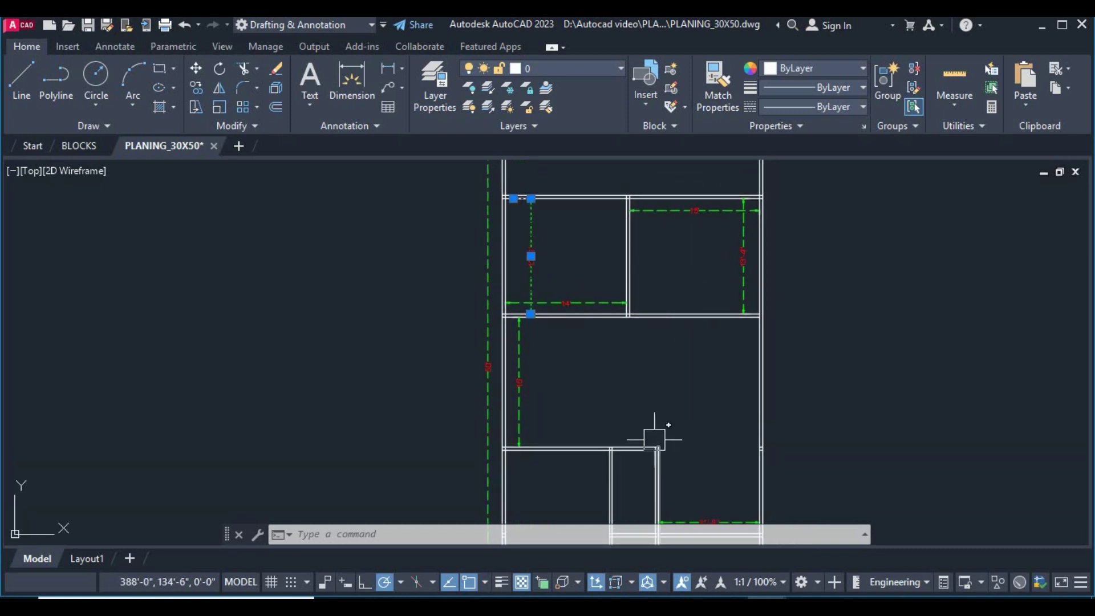
{"action": "type", "text": "E"}
{"action": "key", "text": "Return"}
{"action": "scroll", "coordinate": [648, 451], "scroll_direction": "up", "scroll_amount": 2}
{"action": "left_click_drag", "start_coordinate": [627, 468], "coordinate": [655, 378]}
{"action": "scroll", "coordinate": [655, 378], "scroll_direction": "down", "scroll_amount": 3}
{"action": "right_click", "coordinate": [676, 335]}
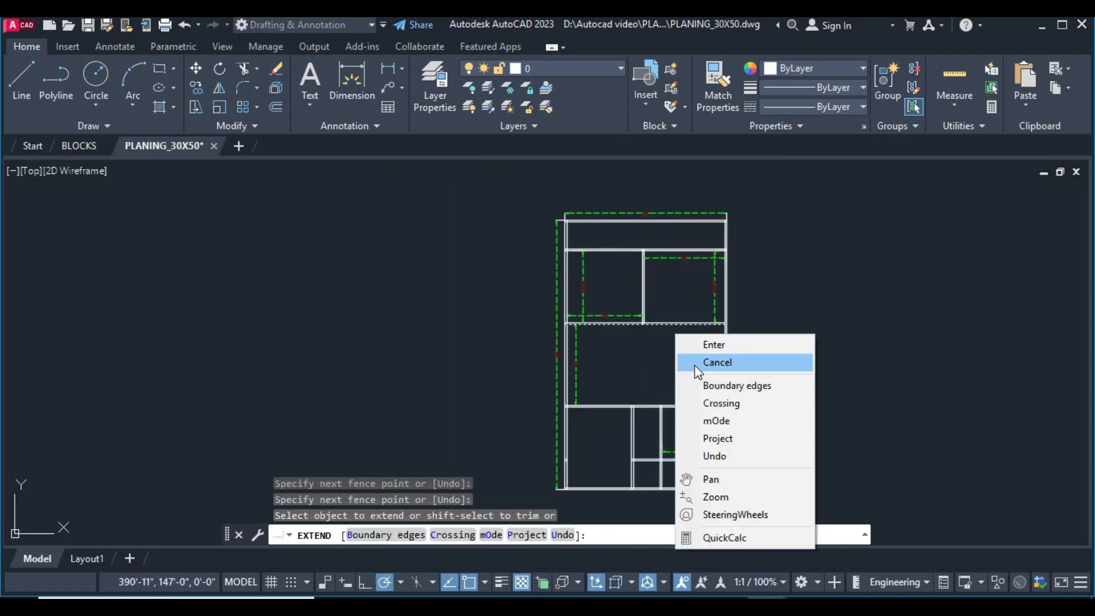
{"action": "left_click", "coordinate": [696, 368]}
{"action": "scroll", "coordinate": [618, 378], "scroll_direction": "up", "scroll_amount": 1}
{"action": "scroll", "coordinate": [580, 364], "scroll_direction": "up", "scroll_amount": 3}
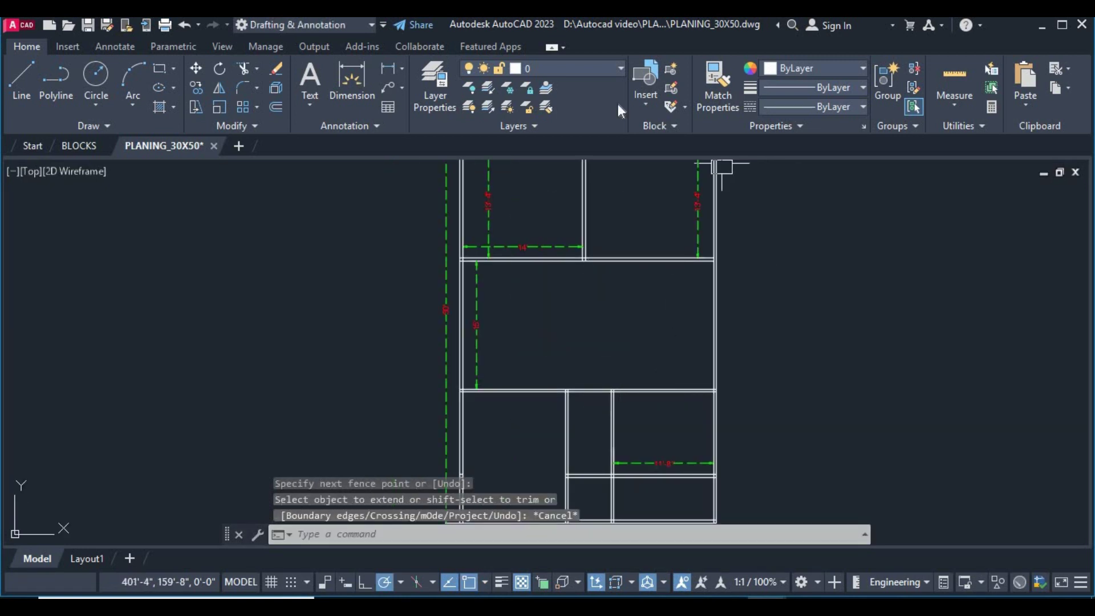
{"action": "left_click", "coordinate": [392, 71]}
Step: Add a 29'-4" linear dimension from the lower-left wall corner to the right wall
{"action": "scroll", "coordinate": [443, 342], "scroll_direction": "up", "scroll_amount": 2}
{"action": "scroll", "coordinate": [440, 379], "scroll_direction": "up", "scroll_amount": 2}
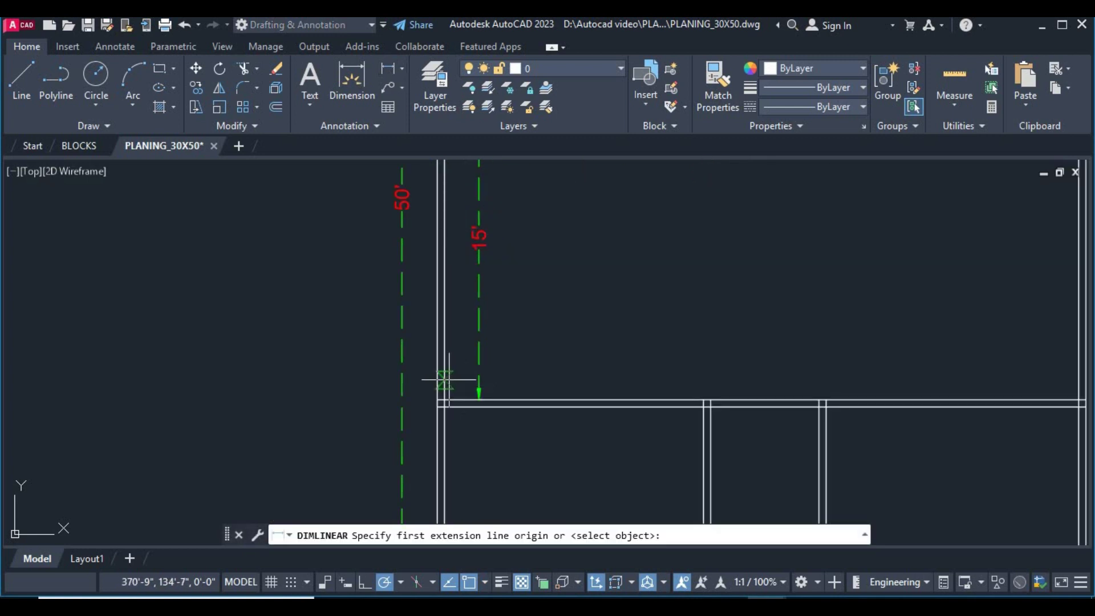
{"action": "left_click", "coordinate": [440, 402]}
{"action": "middle_click_drag", "start_coordinate": [958, 379], "coordinate": [761, 379]}
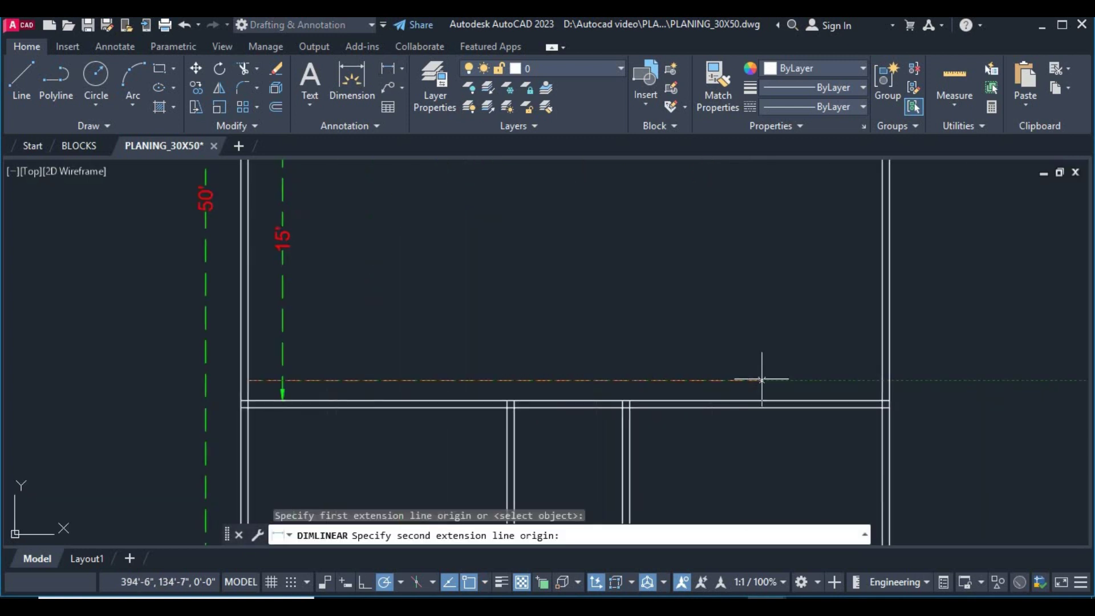
{"action": "left_click", "coordinate": [887, 379]}
{"action": "left_click", "coordinate": [789, 379]}
{"action": "scroll", "coordinate": [659, 340], "scroll_direction": "down", "scroll_amount": 3}
{"action": "scroll", "coordinate": [673, 358], "scroll_direction": "down", "scroll_amount": 2}
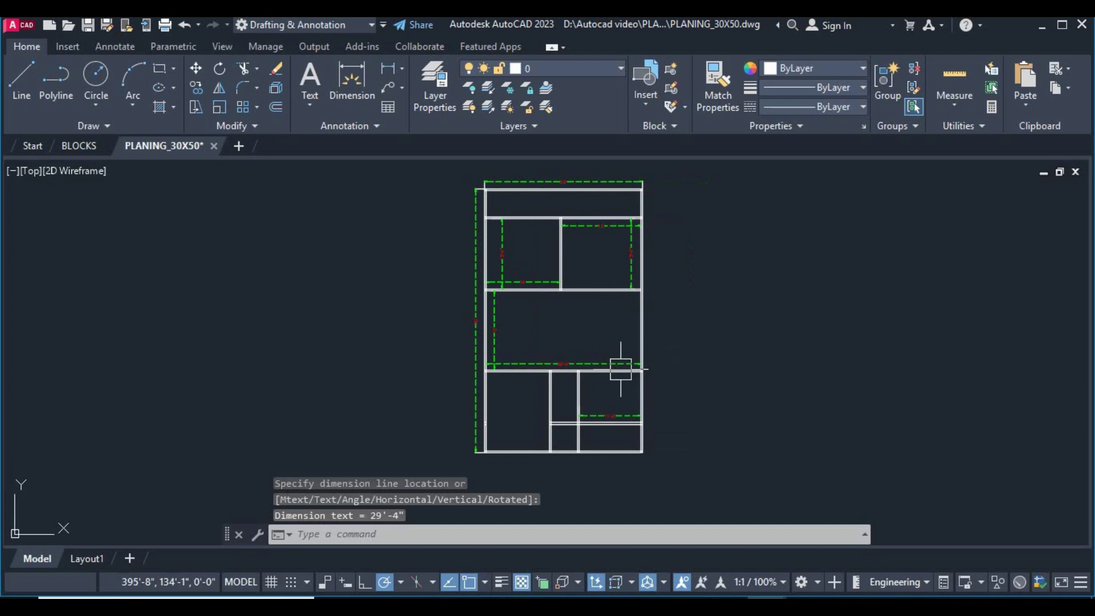
{"action": "scroll", "coordinate": [548, 436], "scroll_direction": "up", "scroll_amount": 3}
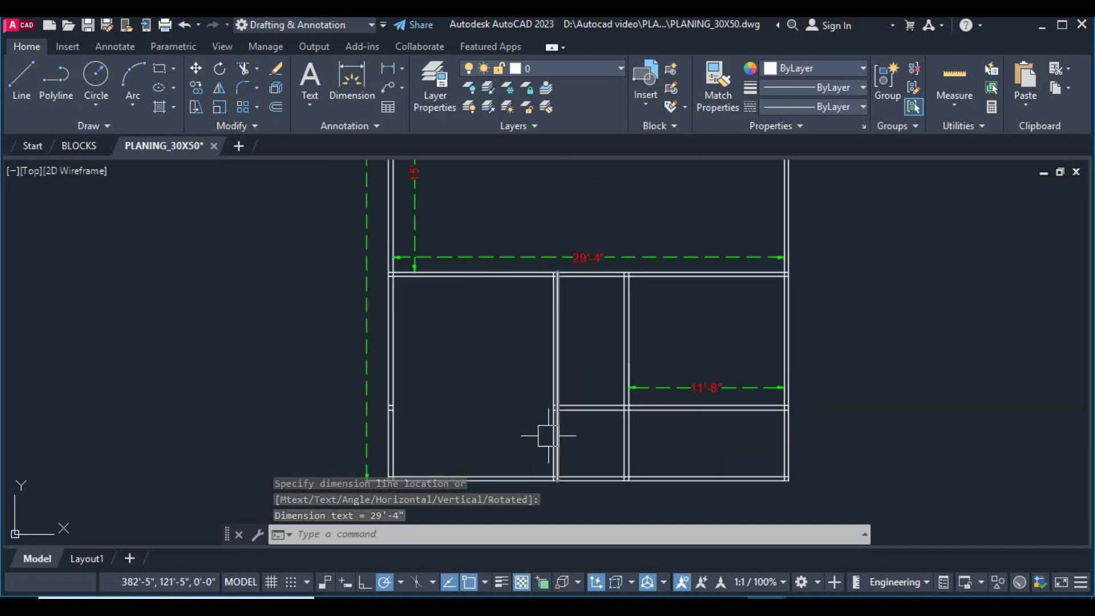
{"action": "mouse_move", "coordinate": [550, 436]}
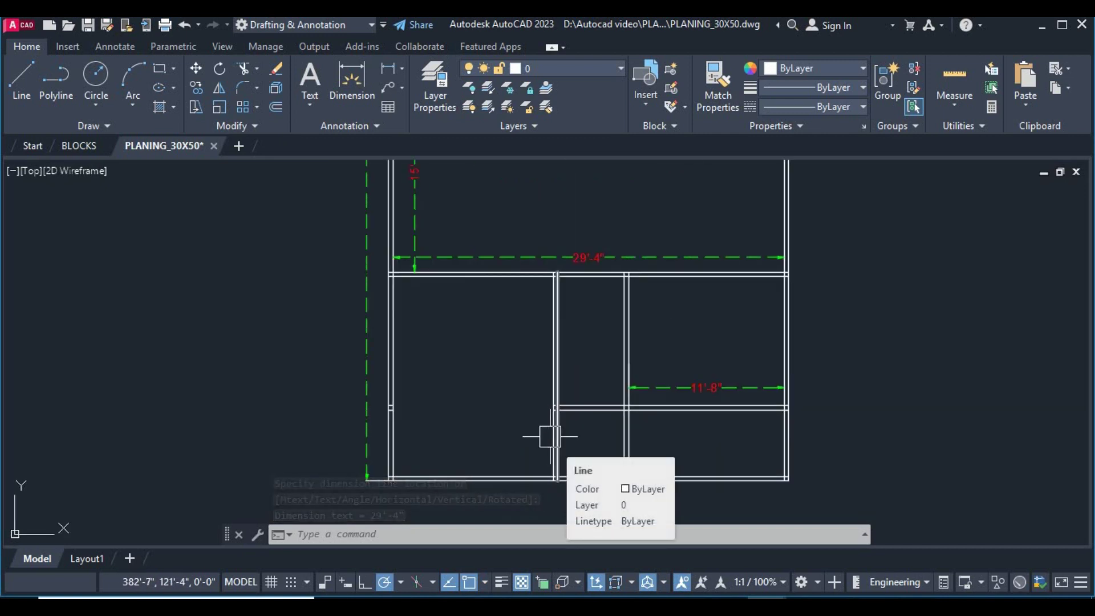
{"action": "middle_click_drag", "start_coordinate": [591, 423], "coordinate": [560, 410]}
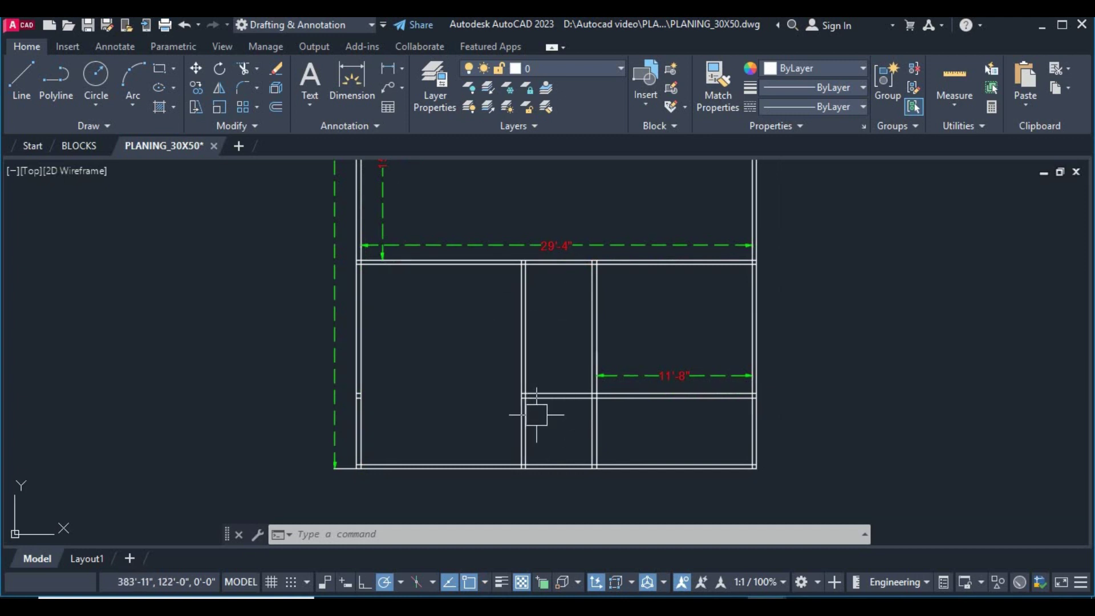
Step: Trim the overlapping wall lines with a TRIM fence across the intersections
{"action": "type", "text": "tr"}
{"action": "key", "text": "Return"}
{"action": "mouse_move", "coordinate": [550, 435]}
{"action": "left_mouse_down"}
{"action": "mouse_move", "coordinate": [454, 424]}
{"action": "mouse_move", "coordinate": [502, 437]}
{"action": "left_mouse_up"}
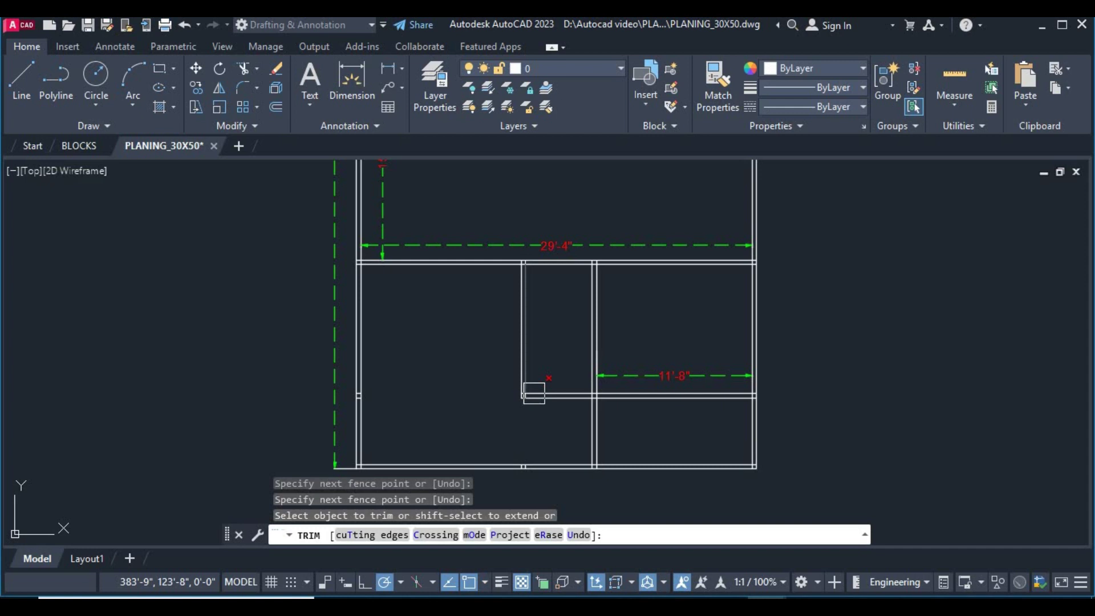
{"action": "middle_click_drag", "start_coordinate": [553, 317], "coordinate": [551, 313]}
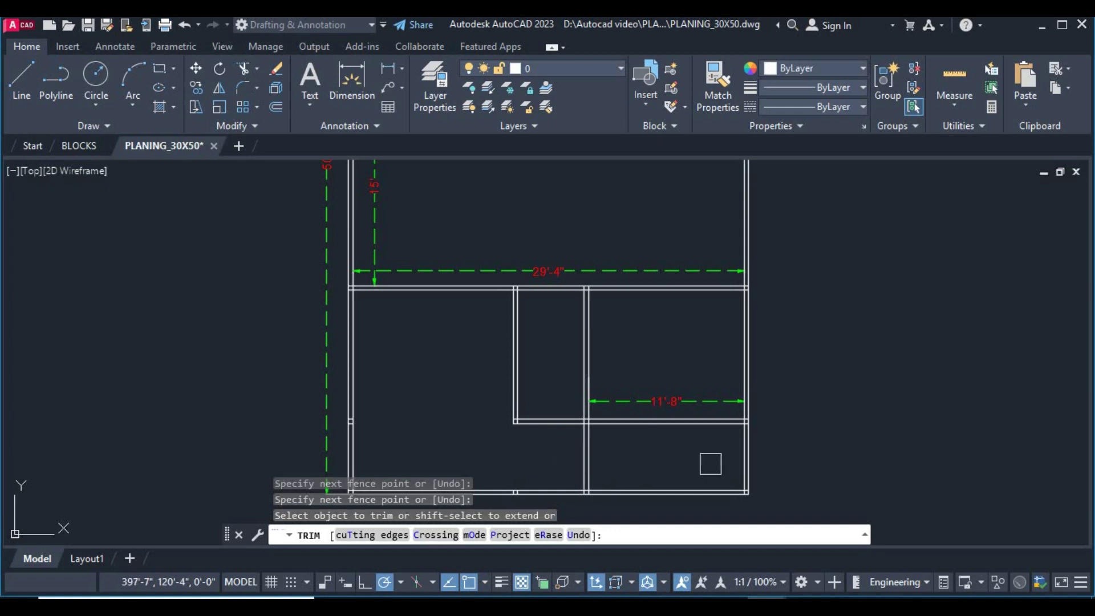
{"action": "middle_click_drag", "start_coordinate": [620, 453], "coordinate": [747, 457]}
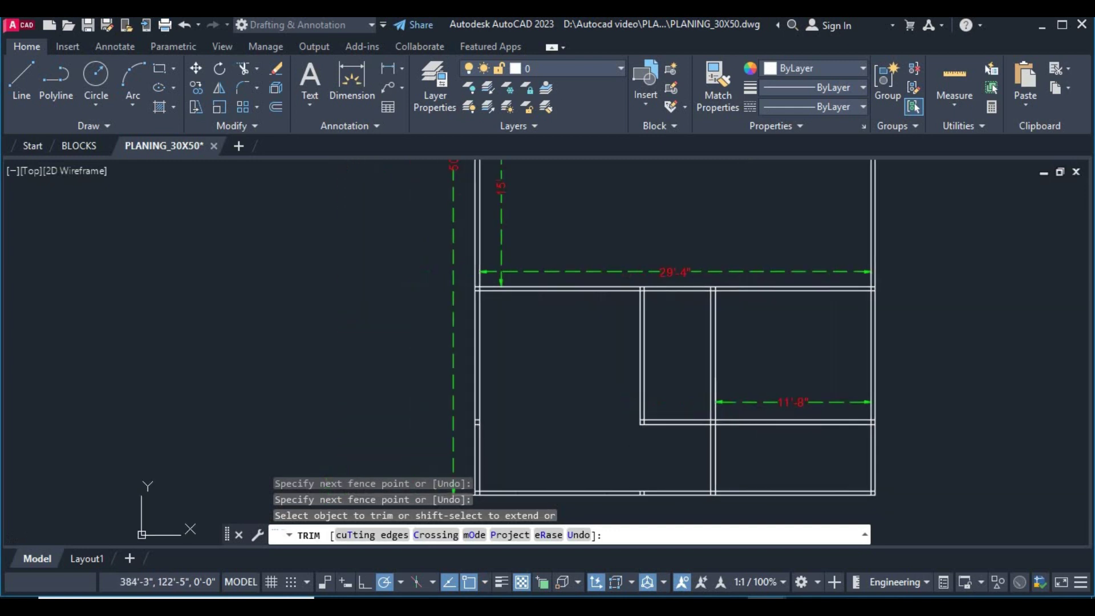
{"action": "scroll", "coordinate": [633, 349], "scroll_direction": "down", "scroll_amount": 2}
{"action": "middle_click_drag", "start_coordinate": [632, 349], "coordinate": [597, 408]}
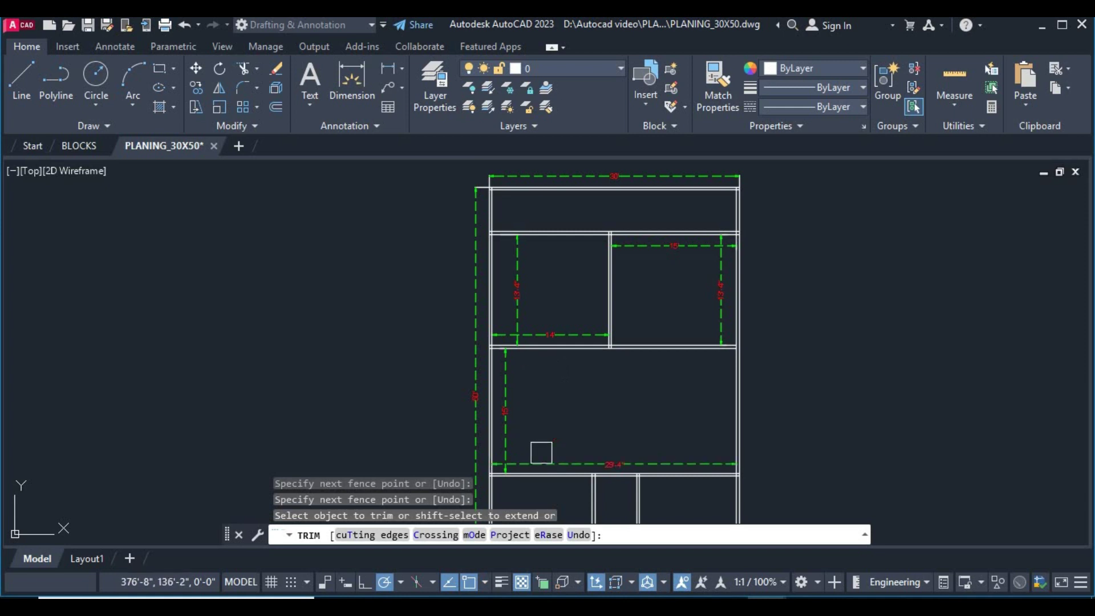
{"action": "middle_click_drag", "start_coordinate": [544, 452], "coordinate": [514, 389]}
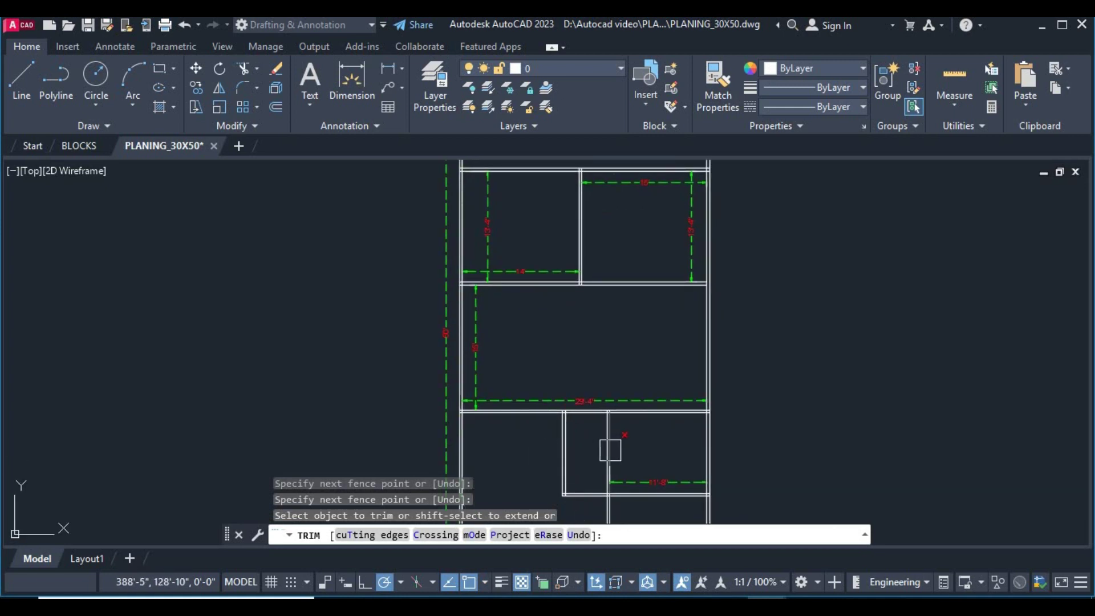
{"action": "middle_click_drag", "start_coordinate": [679, 317], "coordinate": [669, 366]}
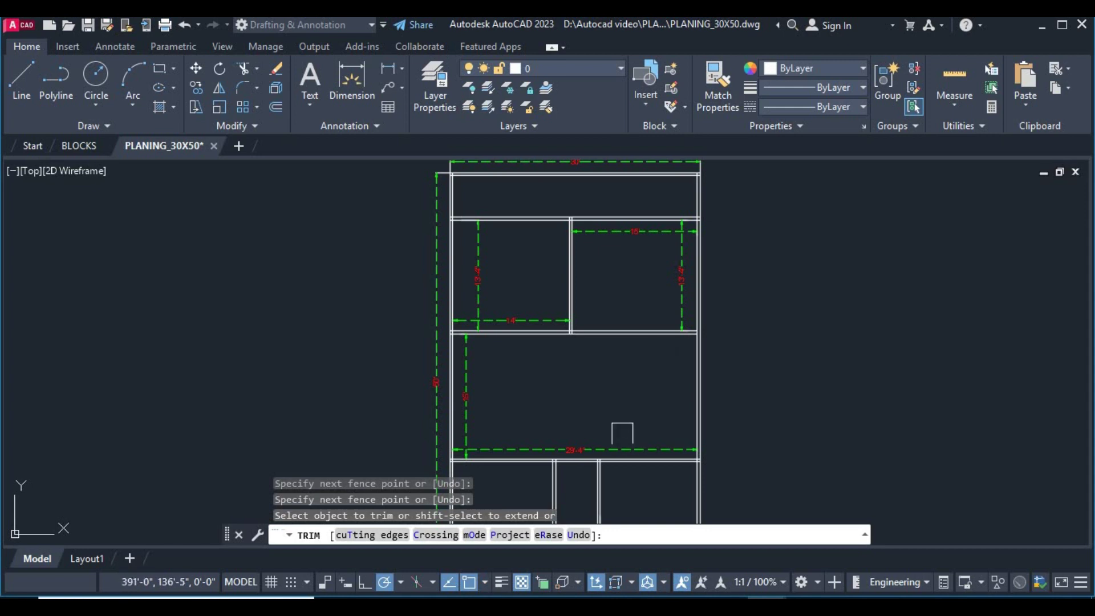
{"action": "middle_click_drag", "start_coordinate": [630, 384], "coordinate": [646, 450]}
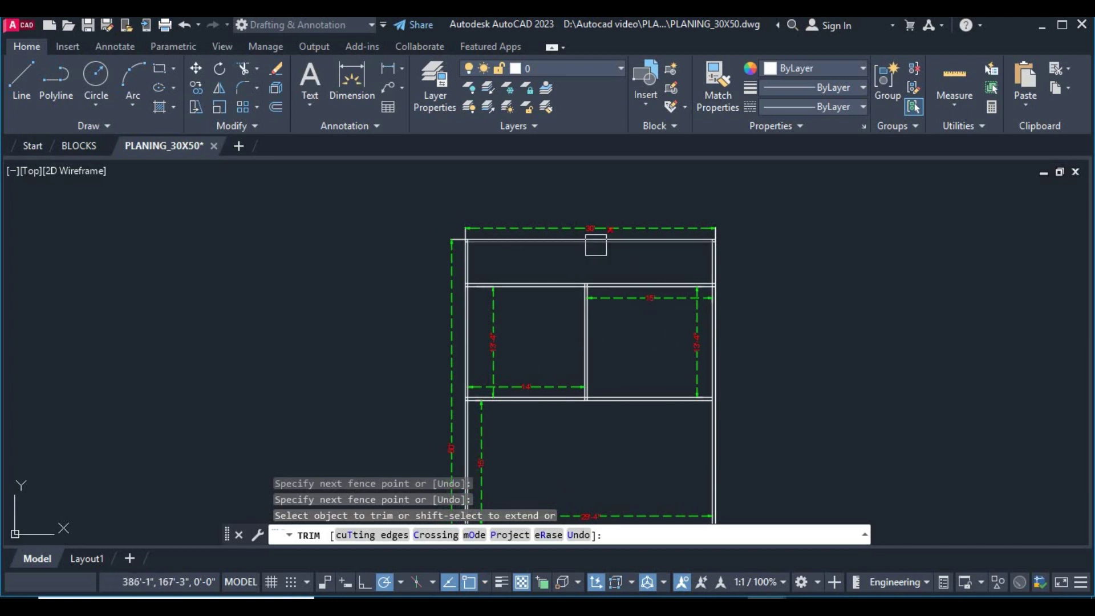
{"action": "scroll", "coordinate": [596, 245], "scroll_direction": "down", "scroll_amount": 2}
{"action": "scroll", "coordinate": [570, 265], "scroll_direction": "up", "scroll_amount": 2}
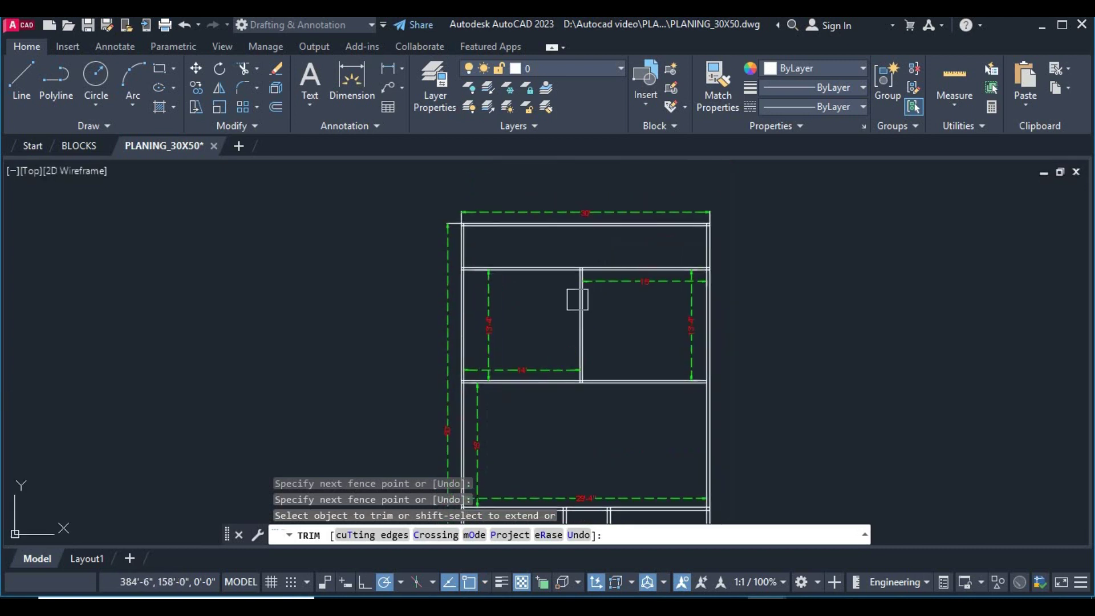
{"action": "scroll", "coordinate": [624, 293], "scroll_direction": "up", "scroll_amount": 2}
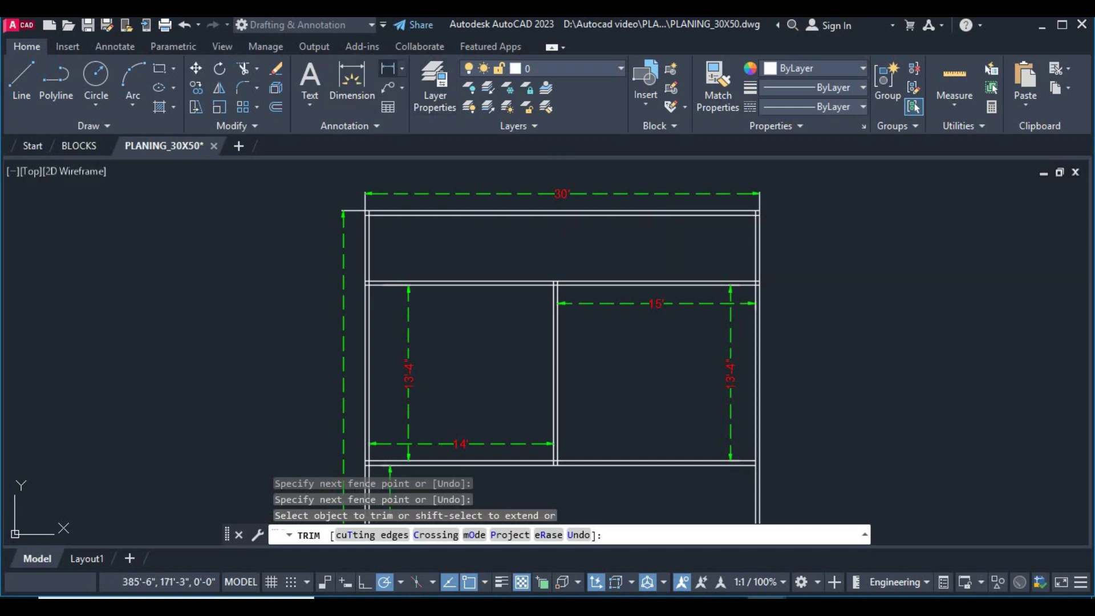
Step: Dimension the top strip's 5' depth beside the right wall
{"action": "left_click", "coordinate": [387, 68]}
{"action": "scroll", "coordinate": [676, 253], "scroll_direction": "up", "scroll_amount": 3}
{"action": "left_click", "coordinate": [676, 254]}
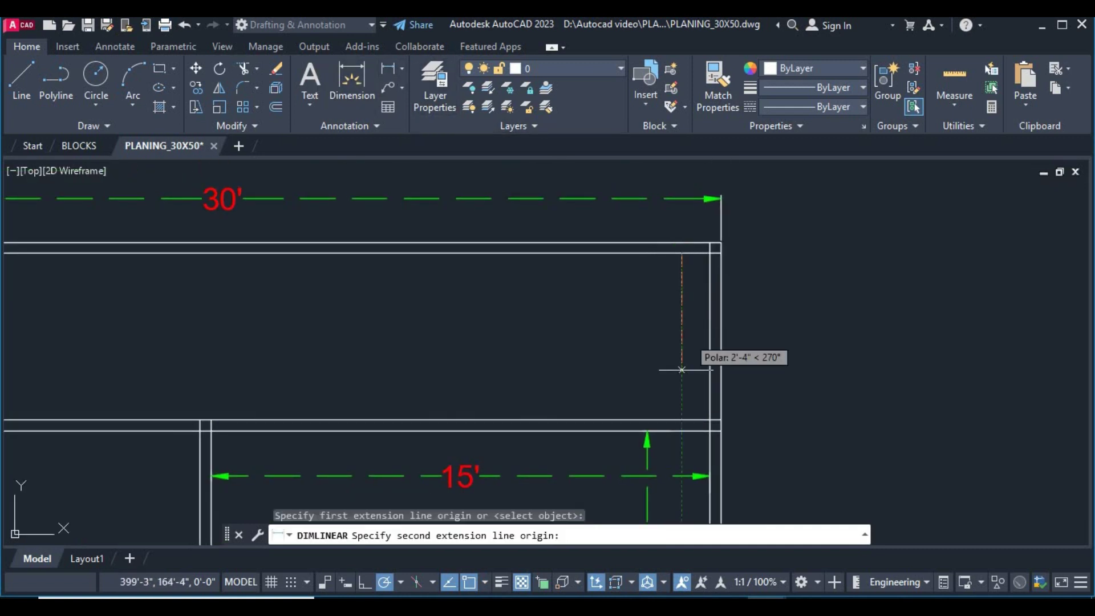
{"action": "left_click", "coordinate": [679, 420]}
{"action": "left_click", "coordinate": [680, 387]}
{"action": "scroll", "coordinate": [613, 380], "scroll_direction": "down", "scroll_amount": 3}
{"action": "middle_click_drag", "start_coordinate": [613, 381], "coordinate": [636, 371]}
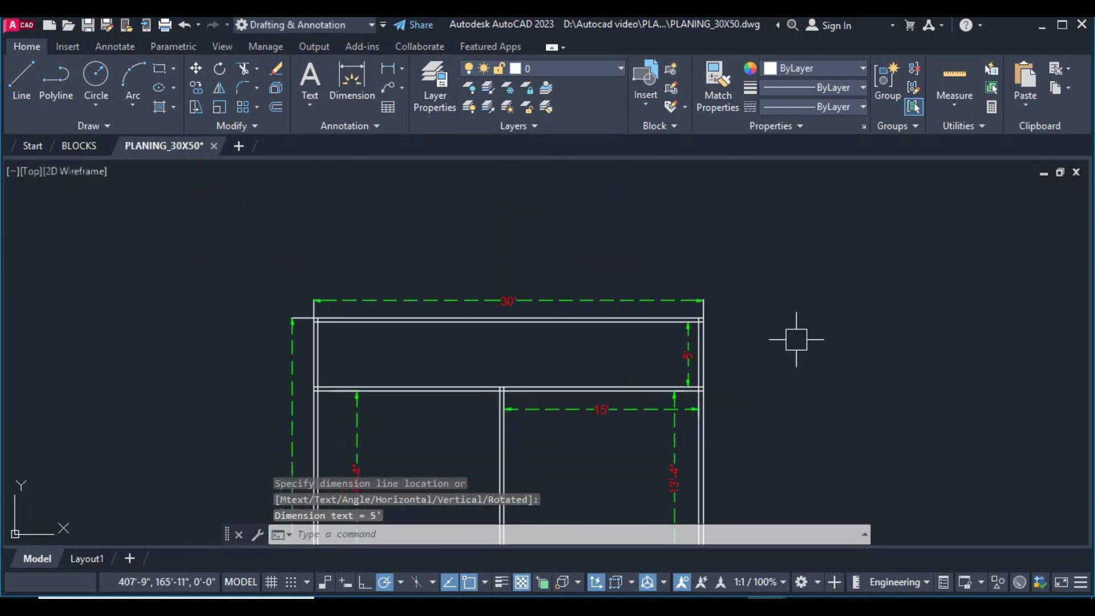
Step: Offset the right wall line 10' to the left for a new partition
{"action": "type", "text": "o"}
{"action": "key", "text": "Return"}
{"action": "type", "text": "10"}
{"action": "key", "text": "Return"}
{"action": "scroll", "coordinate": [738, 379], "scroll_direction": "up", "scroll_amount": 2}
{"action": "left_click", "coordinate": [628, 362]}
{"action": "left_click", "coordinate": [511, 357]}
{"action": "scroll", "coordinate": [502, 354], "scroll_direction": "down", "scroll_amount": 1}
{"action": "middle_click_drag", "start_coordinate": [604, 343], "coordinate": [692, 342]}
{"action": "right_click", "coordinate": [750, 323]}
{"action": "left_click", "coordinate": [767, 353]}
{"action": "middle_click_drag", "start_coordinate": [558, 358], "coordinate": [636, 348]}
Step: Offset the partition line 4" to give it a second wall face
{"action": "type", "text": "o"}
{"action": "key", "text": "Return"}
{"action": "type", "text": "4"}
{"action": "key", "text": "Return"}
{"action": "left_click", "coordinate": [541, 338]}
{"action": "right_click", "coordinate": [628, 337]}
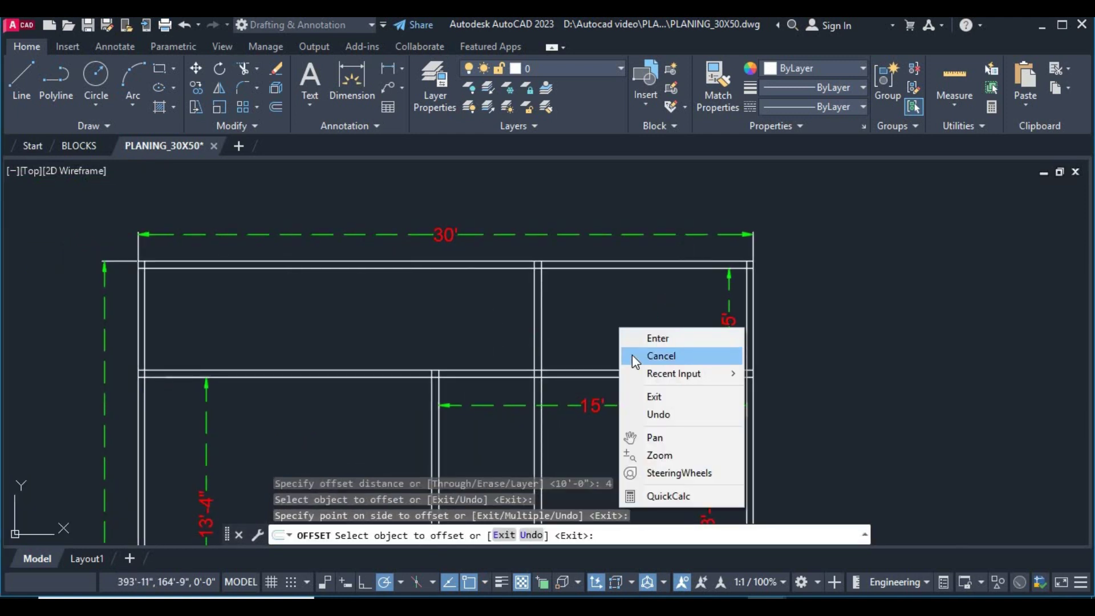
{"action": "left_click", "coordinate": [632, 355]}
Step: Trim the partition's lower part below the top room
{"action": "type", "text": "tr"}
{"action": "key", "text": "Return"}
{"action": "scroll", "coordinate": [542, 382], "scroll_direction": "up", "scroll_amount": 5}
{"action": "left_click", "coordinate": [539, 407]}
{"action": "scroll", "coordinate": [614, 295], "scroll_direction": "down", "scroll_amount": 3}
{"action": "right_click", "coordinate": [614, 294]}
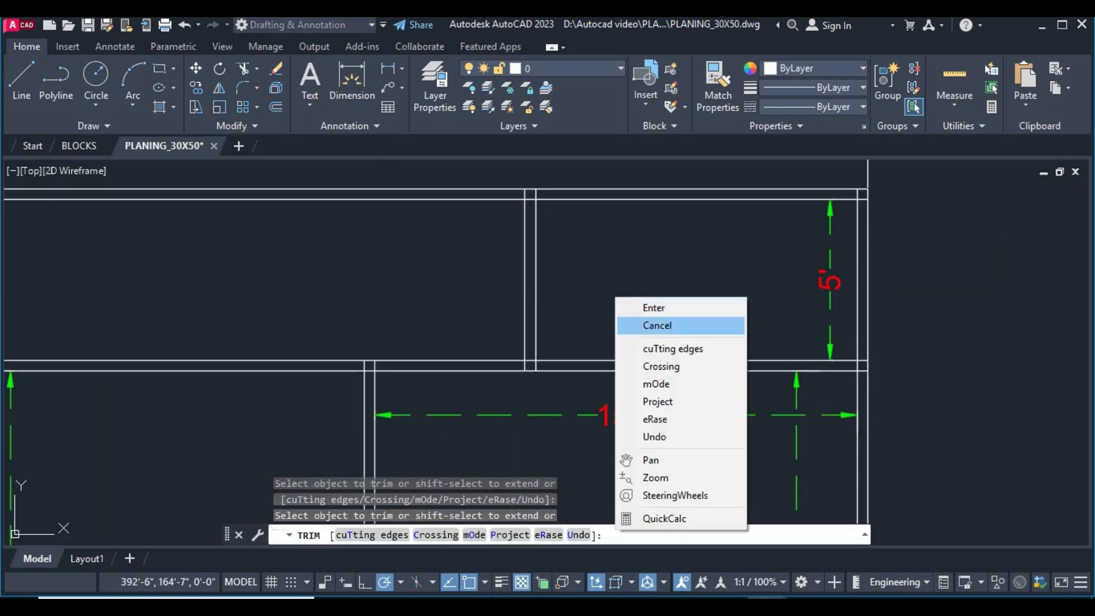
{"action": "left_click", "coordinate": [640, 323]}
{"action": "scroll", "coordinate": [638, 337], "scroll_direction": "down", "scroll_amount": 5}
{"action": "scroll", "coordinate": [634, 425], "scroll_direction": "up", "scroll_amount": 2}
{"action": "scroll", "coordinate": [655, 288], "scroll_direction": "up", "scroll_amount": 4}
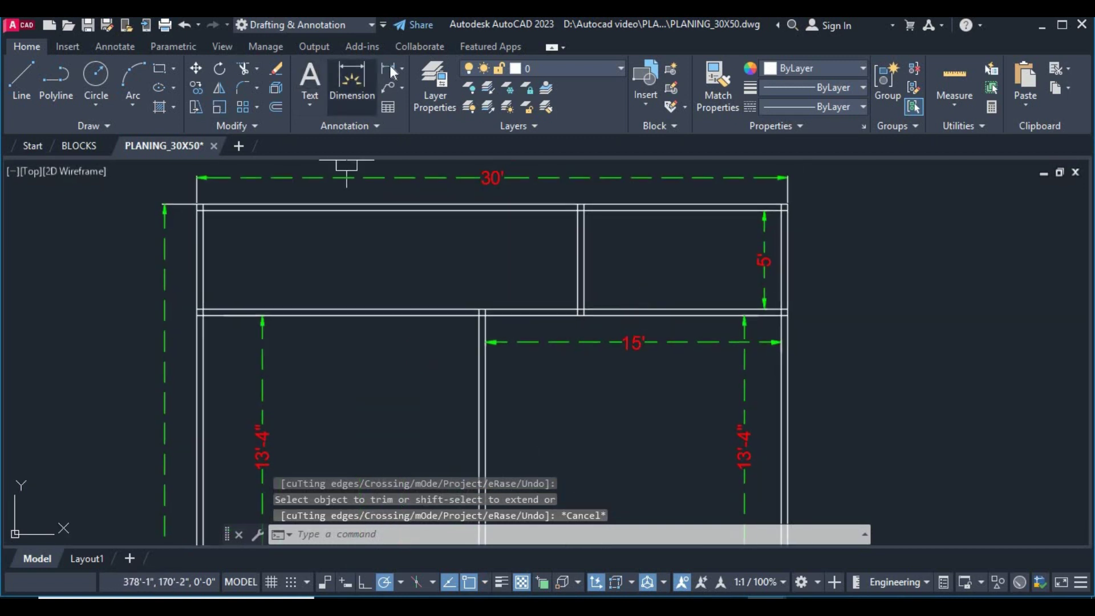
Step: Dimension the new top-right room's width at 10'
{"action": "left_click", "coordinate": [352, 80]}
{"action": "scroll", "coordinate": [615, 242], "scroll_direction": "up", "scroll_amount": 4}
{"action": "left_click", "coordinate": [537, 207]}
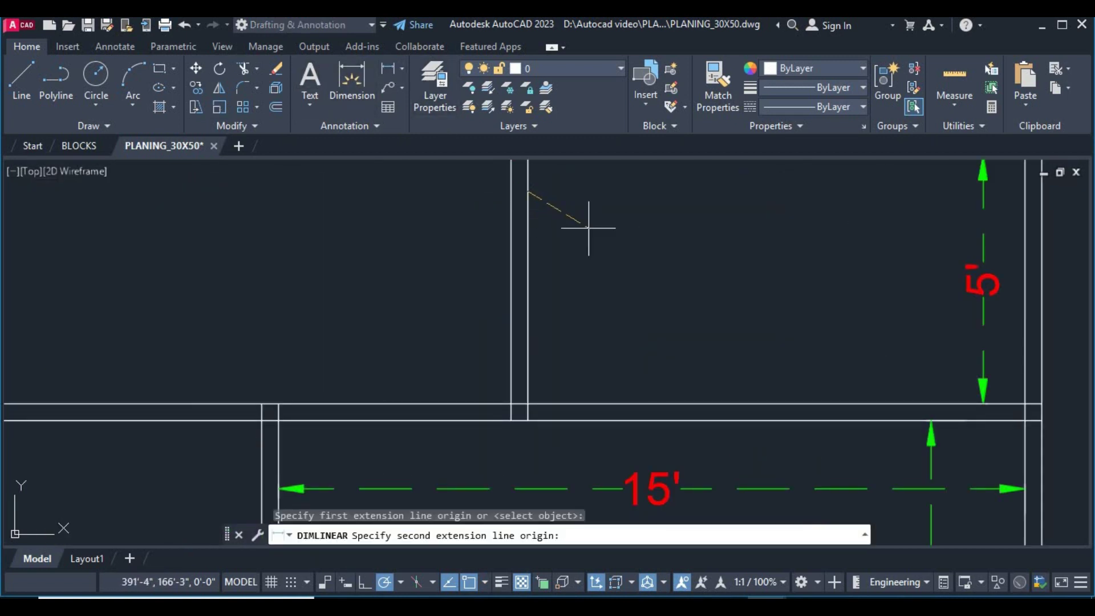
{"action": "middle_click_drag", "start_coordinate": [586, 225], "coordinate": [545, 324]}
{"action": "left_click", "coordinate": [983, 298]}
{"action": "left_click", "coordinate": [789, 298]}
{"action": "scroll", "coordinate": [789, 308], "scroll_direction": "down", "scroll_amount": 4}
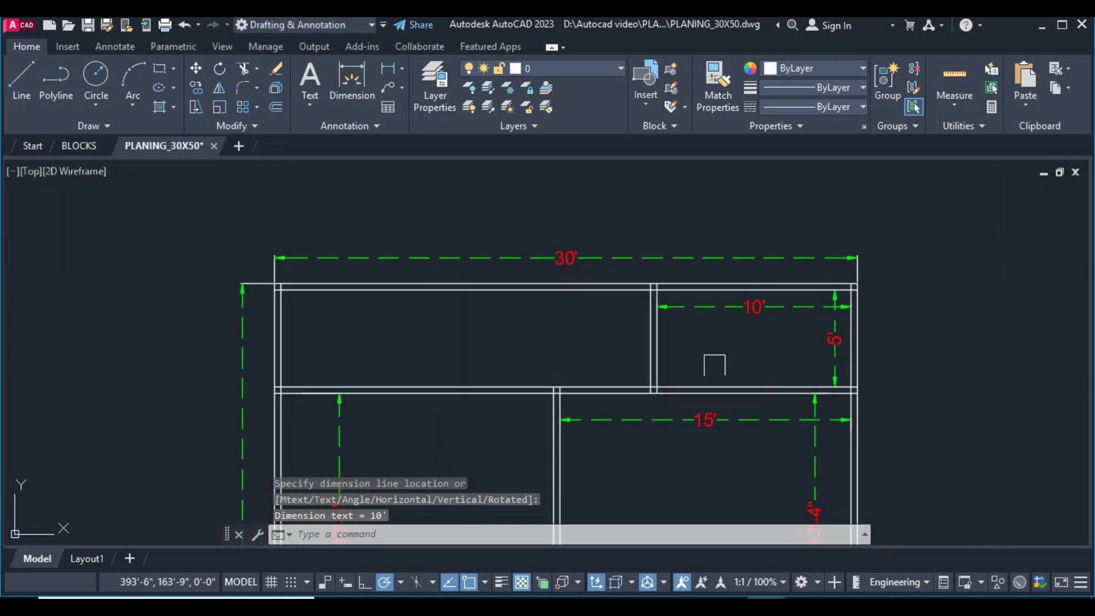
{"action": "middle_click_drag", "start_coordinate": [714, 365], "coordinate": [825, 342]}
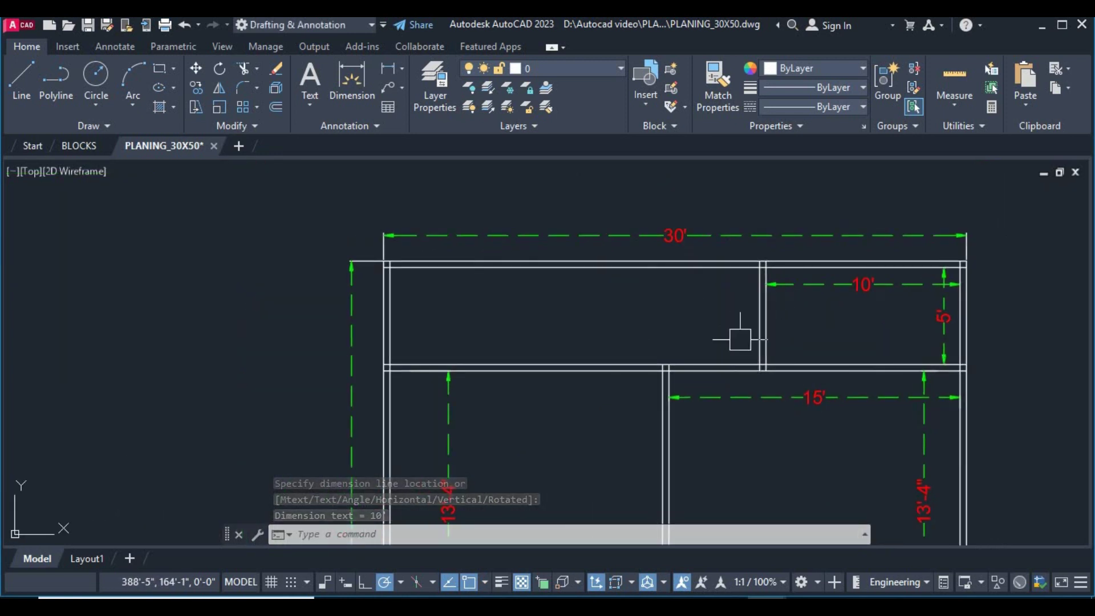
{"action": "type", "text": "o"}
{"action": "key", "text": "Return"}
Step: Offset the partition wall 5' to the left, then move the new line 3' further left
{"action": "type", "text": "5"}
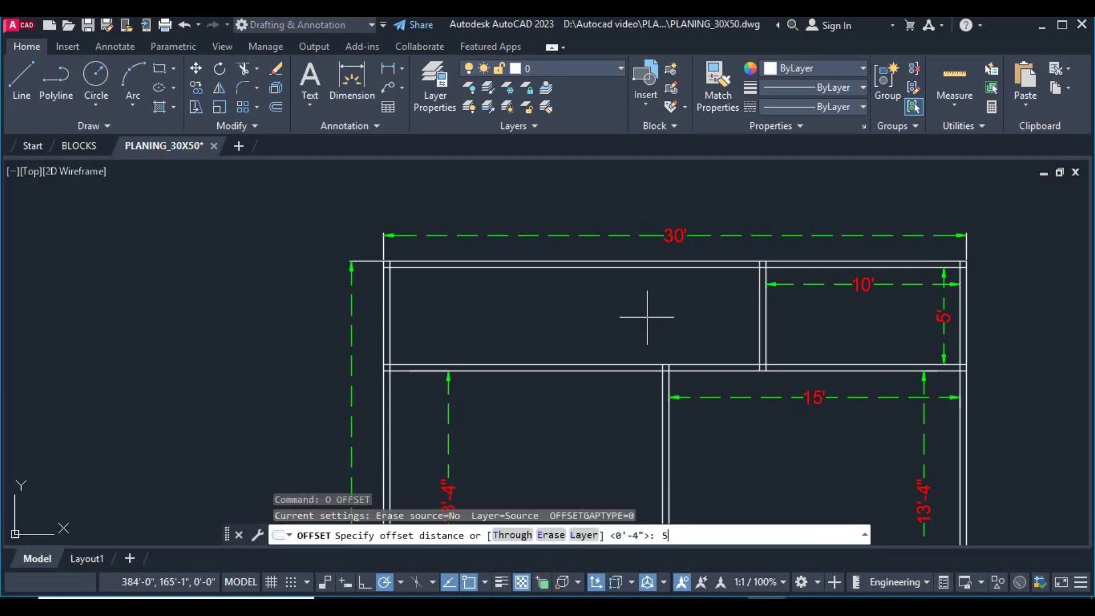
{"action": "type", "text": "'"}
{"action": "key", "text": "Return"}
{"action": "left_click", "coordinate": [760, 321]}
{"action": "left_click", "coordinate": [667, 322]}
{"action": "right_click", "coordinate": [714, 316]}
{"action": "left_click", "coordinate": [731, 344]}
{"action": "left_click_drag", "start_coordinate": [731, 345], "coordinate": [598, 313]}
{"action": "middle_click_drag", "start_coordinate": [598, 313], "coordinate": [597, 348]}
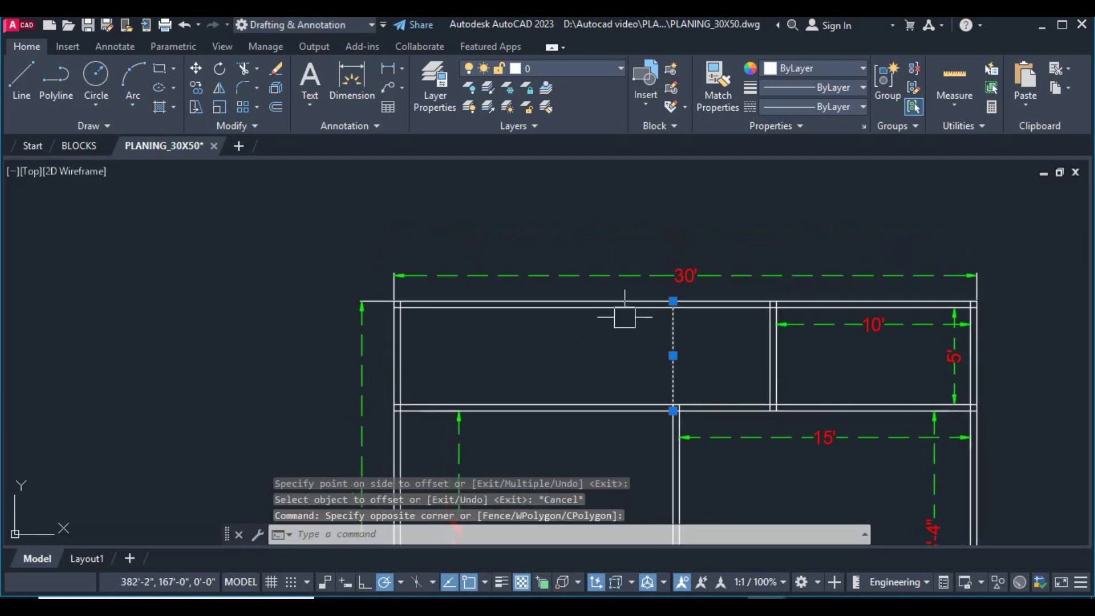
{"action": "type", "text": "m"}
{"action": "key", "text": "Return"}
{"action": "left_click", "coordinate": [702, 232]}
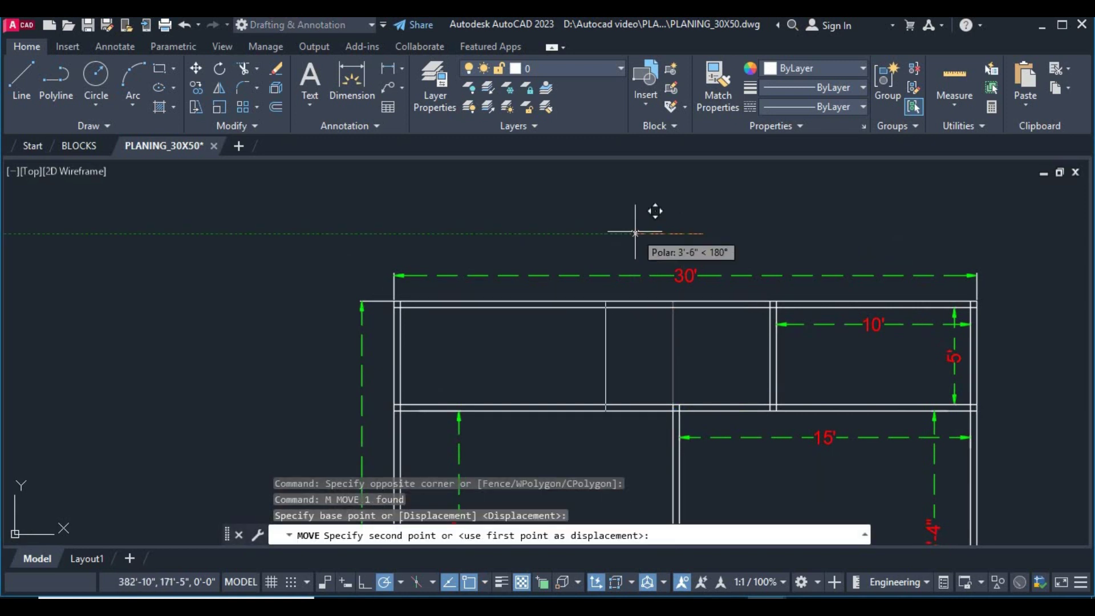
{"action": "key", "text": "Return"}
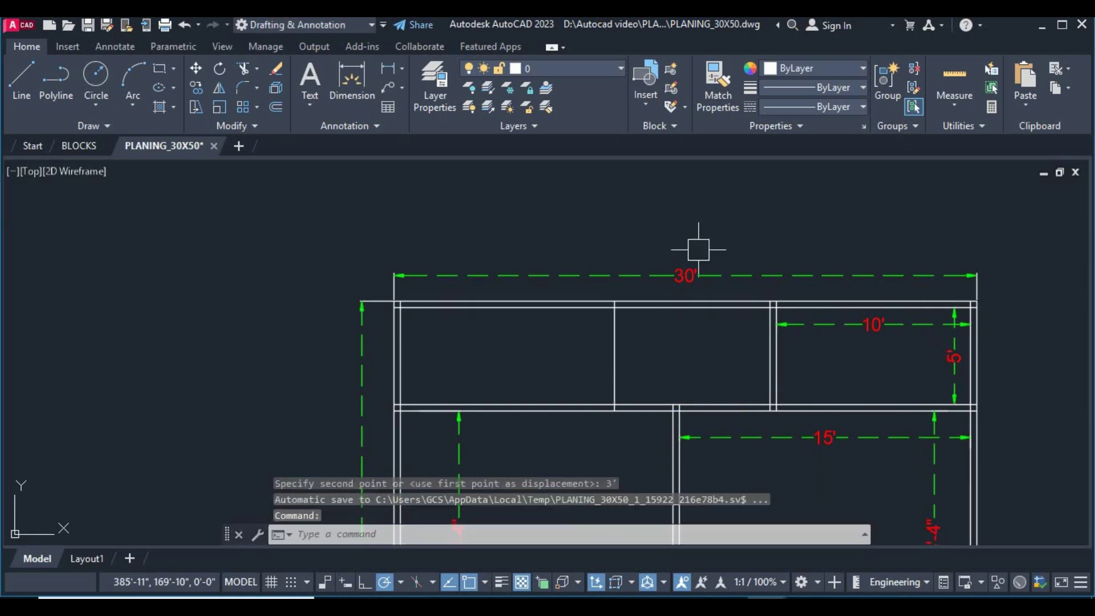
Step: Offset the moved line 4" to the left to make a double-line wall
{"action": "type", "text": "o"}
{"action": "key", "text": "Return"}
{"action": "type", "text": "4"}
{"action": "key", "text": "Return"}
{"action": "left_click", "coordinate": [602, 366]}
{"action": "left_click", "coordinate": [571, 355]}
{"action": "right_click", "coordinate": [631, 347]}
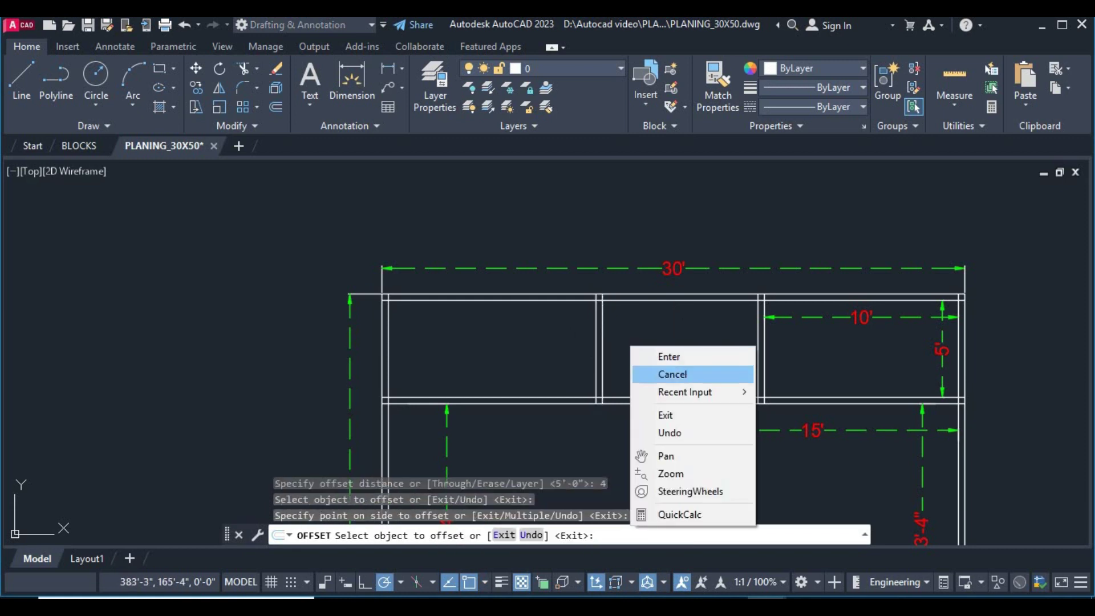
{"action": "left_click", "coordinate": [673, 374]}
{"action": "middle_click_drag", "start_coordinate": [659, 349], "coordinate": [615, 341]}
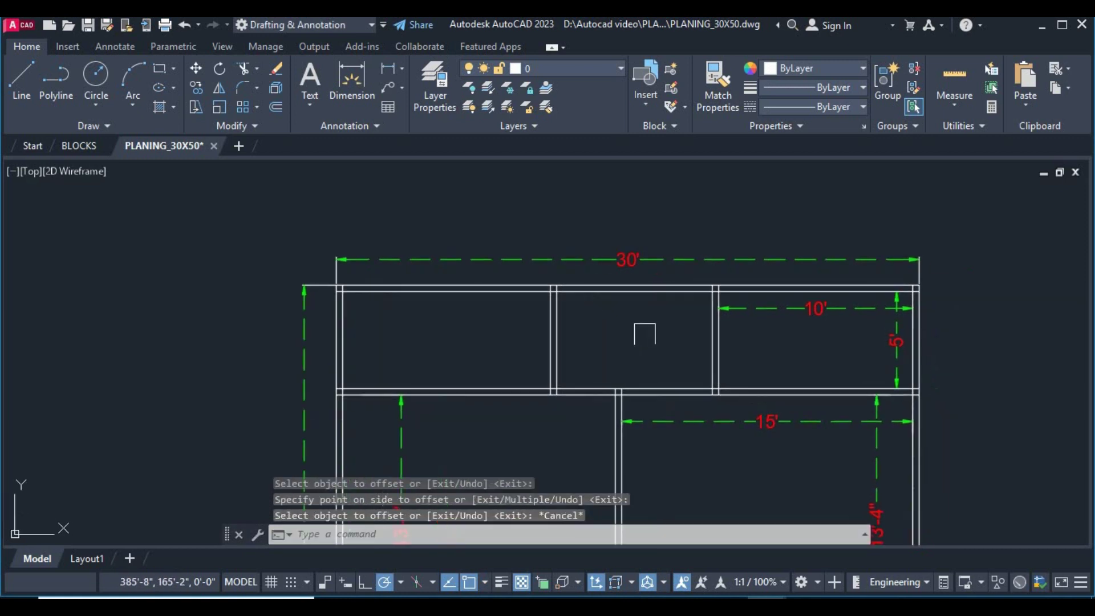
Step: Add a linear dimension showing the new room's 8' width
{"action": "left_click", "coordinate": [389, 69]}
{"action": "scroll", "coordinate": [570, 358], "scroll_direction": "up", "scroll_amount": 5}
{"action": "left_click", "coordinate": [569, 317]}
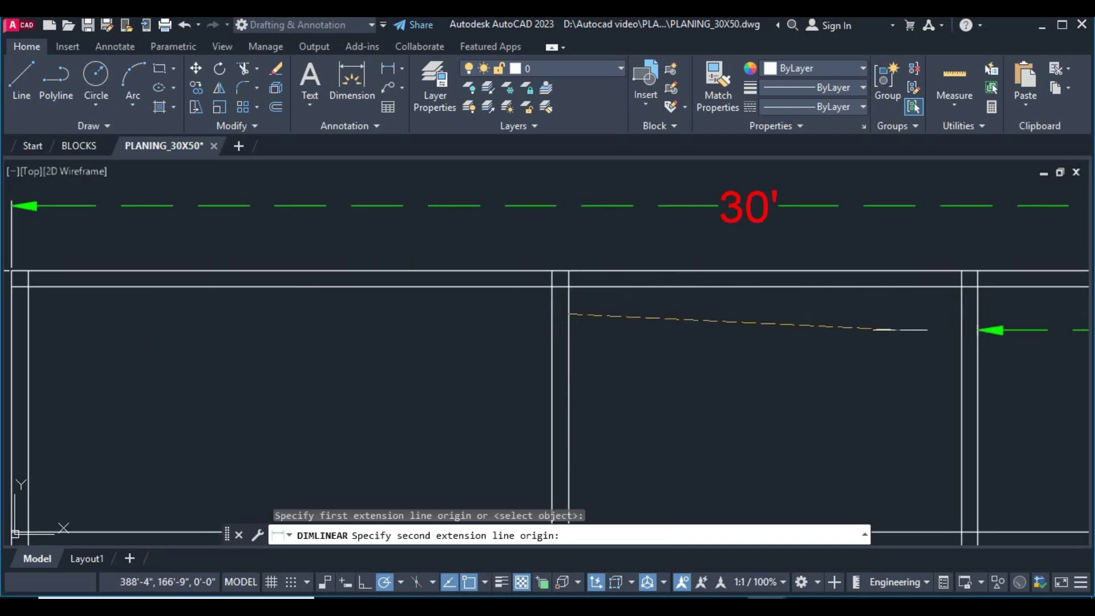
{"action": "left_click", "coordinate": [962, 316]}
{"action": "left_click", "coordinate": [895, 324]}
{"action": "scroll", "coordinate": [742, 331], "scroll_direction": "down", "scroll_amount": 4}
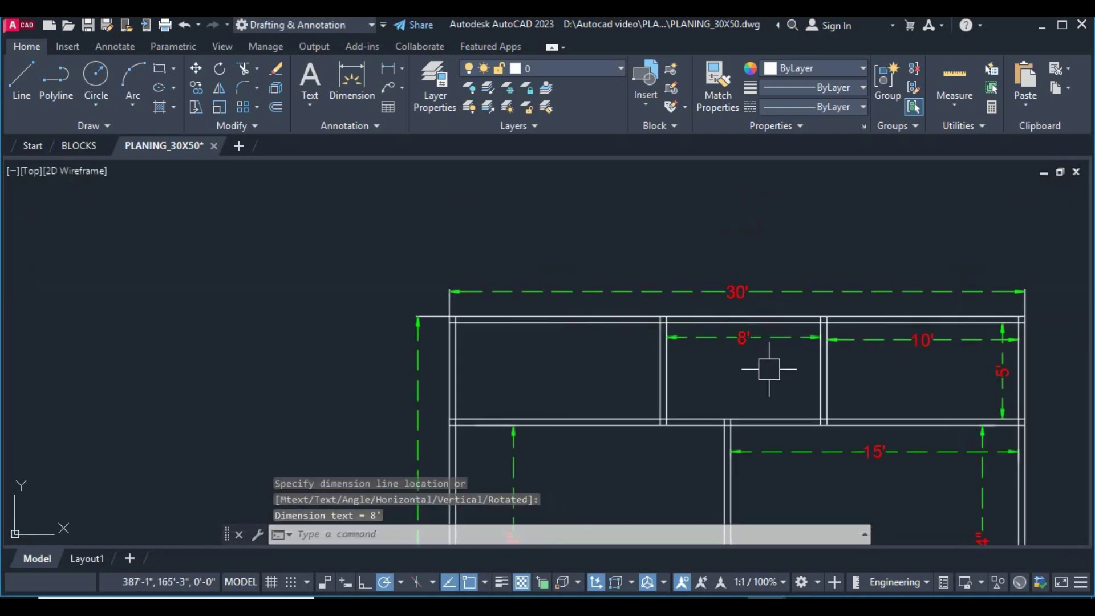
{"action": "middle_click_drag", "start_coordinate": [702, 379], "coordinate": [629, 370]}
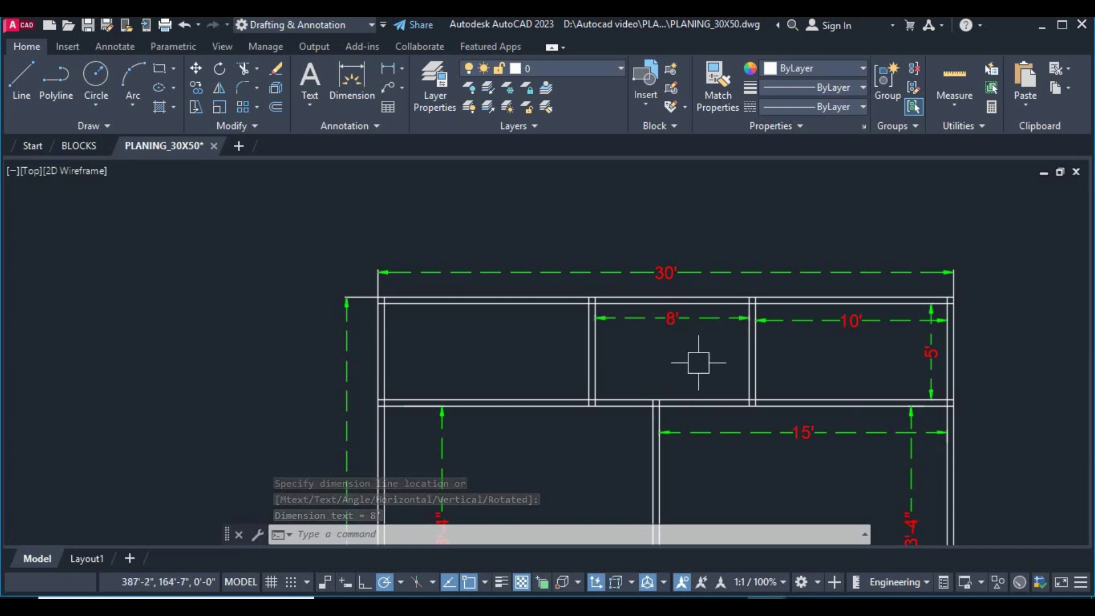
{"action": "scroll", "coordinate": [702, 361], "scroll_direction": "down", "scroll_amount": 2}
{"action": "middle_click_drag", "start_coordinate": [689, 411], "coordinate": [672, 313]}
{"action": "scroll", "coordinate": [689, 374], "scroll_direction": "down", "scroll_amount": 2}
{"action": "scroll", "coordinate": [672, 325], "scroll_direction": "down", "scroll_amount": 2}
{"action": "middle_click_drag", "start_coordinate": [624, 258], "coordinate": [567, 246]}
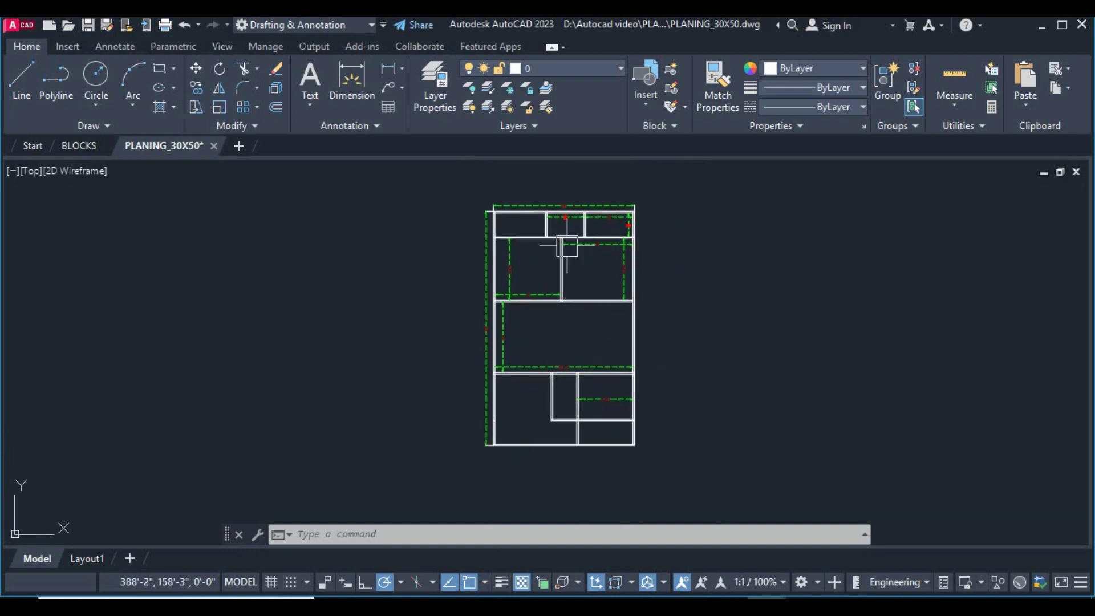
{"action": "scroll", "coordinate": [569, 254], "scroll_direction": "up", "scroll_amount": 2}
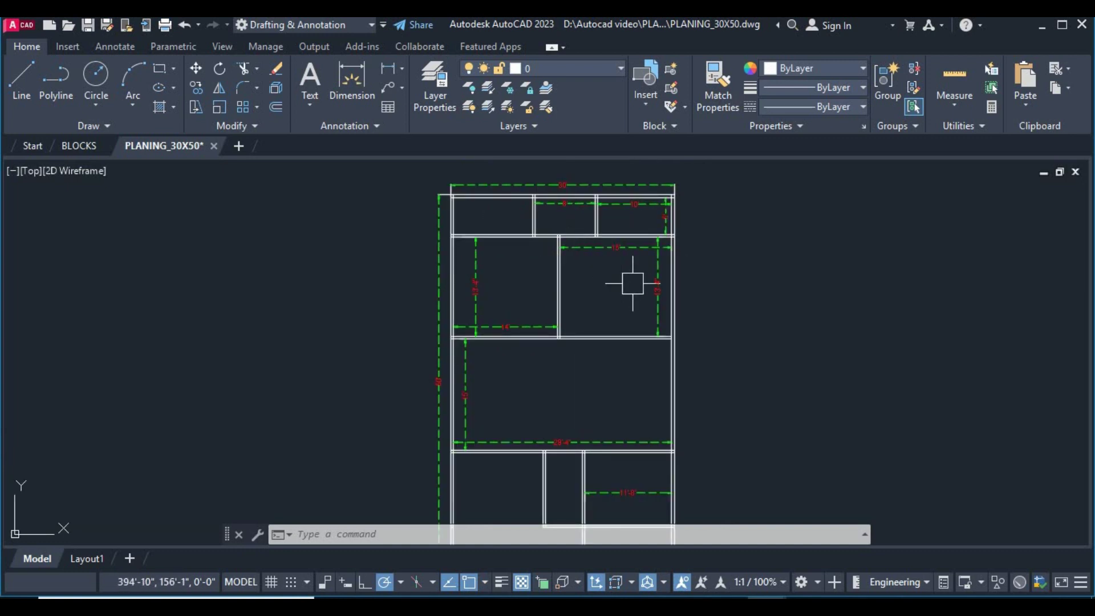
{"action": "scroll", "coordinate": [633, 283], "scroll_direction": "down", "scroll_amount": 2}
{"action": "scroll", "coordinate": [572, 300], "scroll_direction": "up", "scroll_amount": 4}
{"action": "mouse_move", "coordinate": [572, 375]}
{"action": "middle_mouse_down"}
{"action": "mouse_move", "coordinate": [500, 362]}
{"action": "mouse_move", "coordinate": [479, 387]}
{"action": "middle_mouse_up"}
{"action": "scroll", "coordinate": [549, 280], "scroll_direction": "up", "scroll_amount": 4}
{"action": "middle_click_drag", "start_coordinate": [548, 280], "coordinate": [633, 325]}
Step: Move the double wall between the 10'-8" and 8' rooms left so the 8' room comes first
{"action": "middle_click_drag", "start_coordinate": [308, 327], "coordinate": [398, 357]}
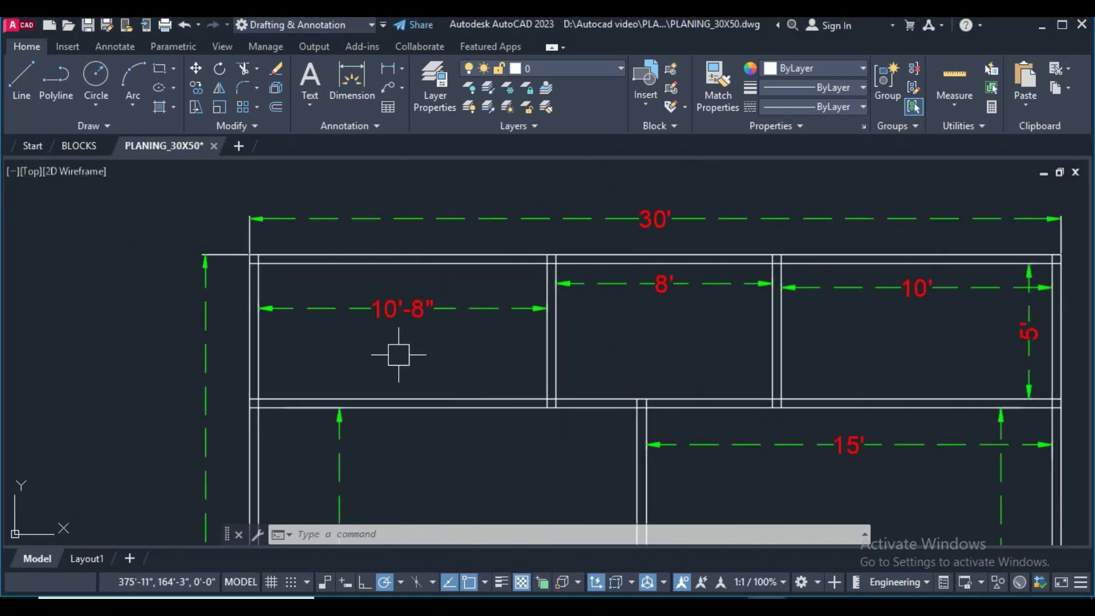
{"action": "left_click", "coordinate": [623, 337]}
{"action": "left_click", "coordinate": [469, 349]}
{"action": "type", "text": "m"}
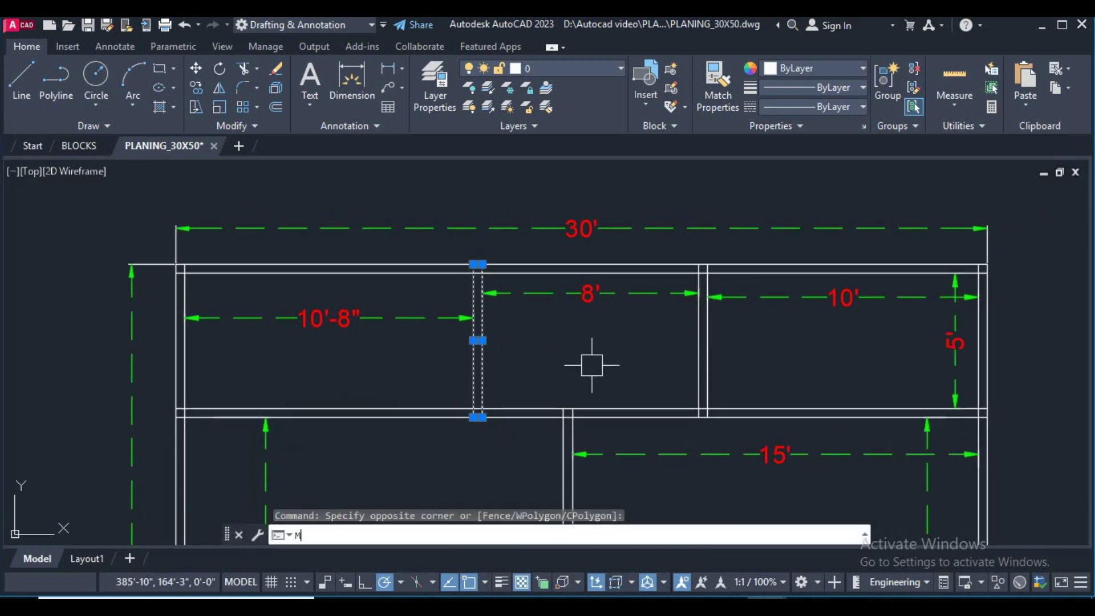
{"action": "key", "text": "Return"}
{"action": "left_click", "coordinate": [608, 364]}
{"action": "type", "text": "2'8"}
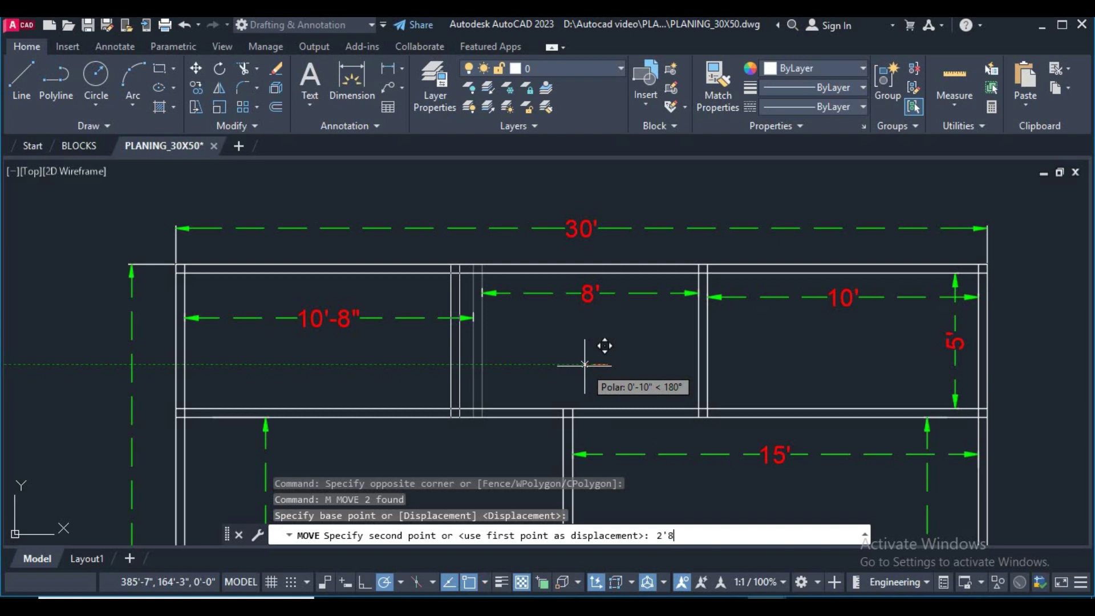
{"action": "key", "text": "Return"}
Step: Move the wall beside the 10' room 5' left, leaving 5'-8" and 15' rooms
{"action": "mouse_move", "coordinate": [602, 364]}
{"action": "middle_mouse_down"}
{"action": "mouse_move", "coordinate": [527, 362]}
{"action": "mouse_move", "coordinate": [537, 357]}
{"action": "middle_mouse_up"}
{"action": "left_click", "coordinate": [665, 364]}
{"action": "left_click", "coordinate": [576, 360]}
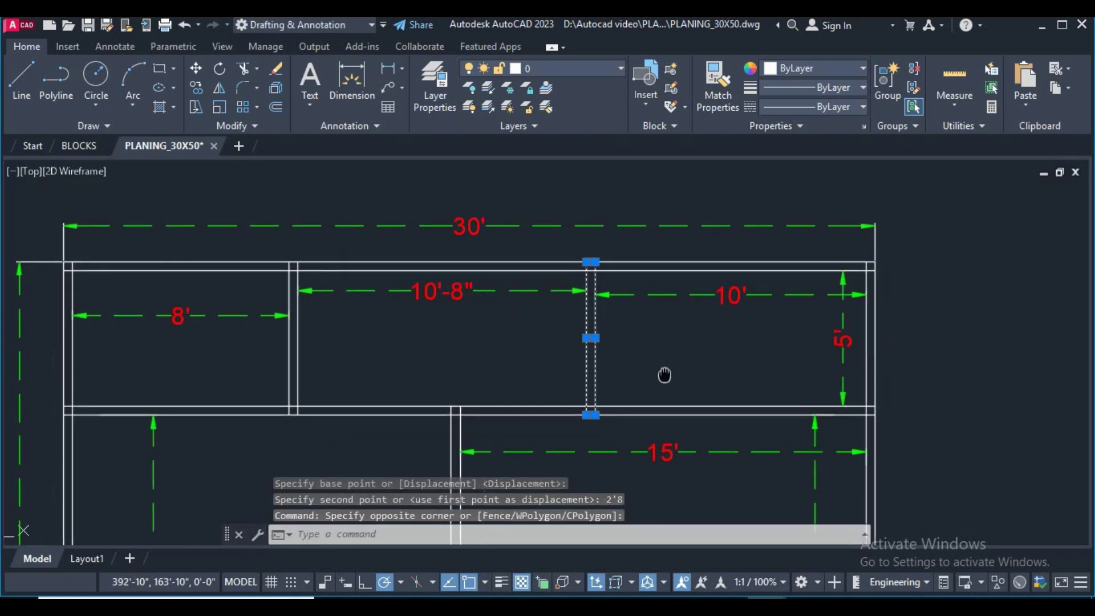
{"action": "type", "text": "m"}
{"action": "key", "text": "Return"}
{"action": "left_click", "coordinate": [696, 376]}
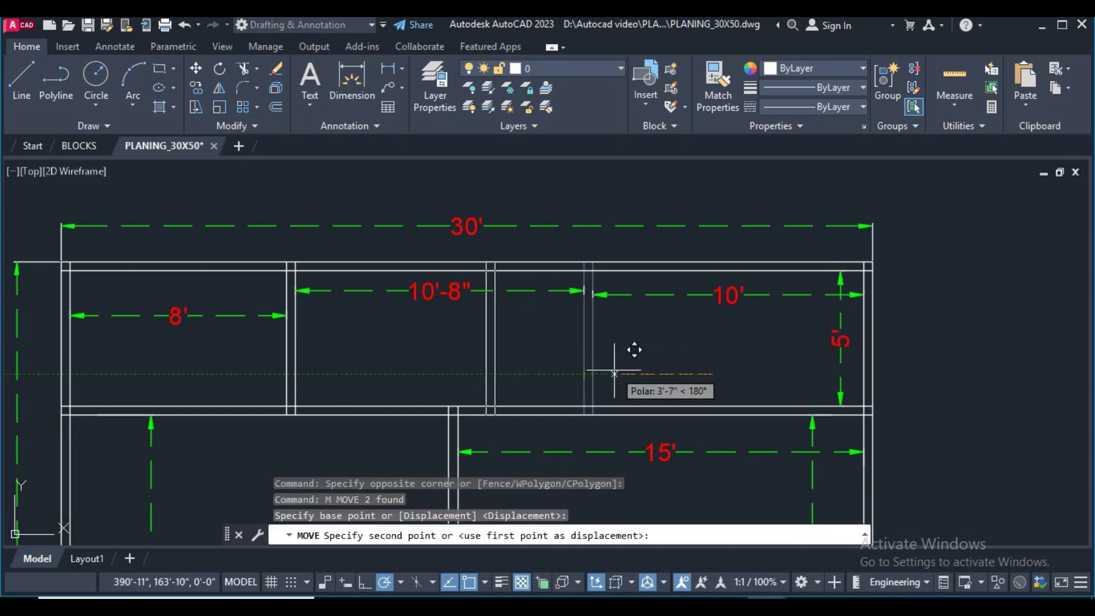
{"action": "type", "text": "'"}
{"action": "key", "text": "Return"}
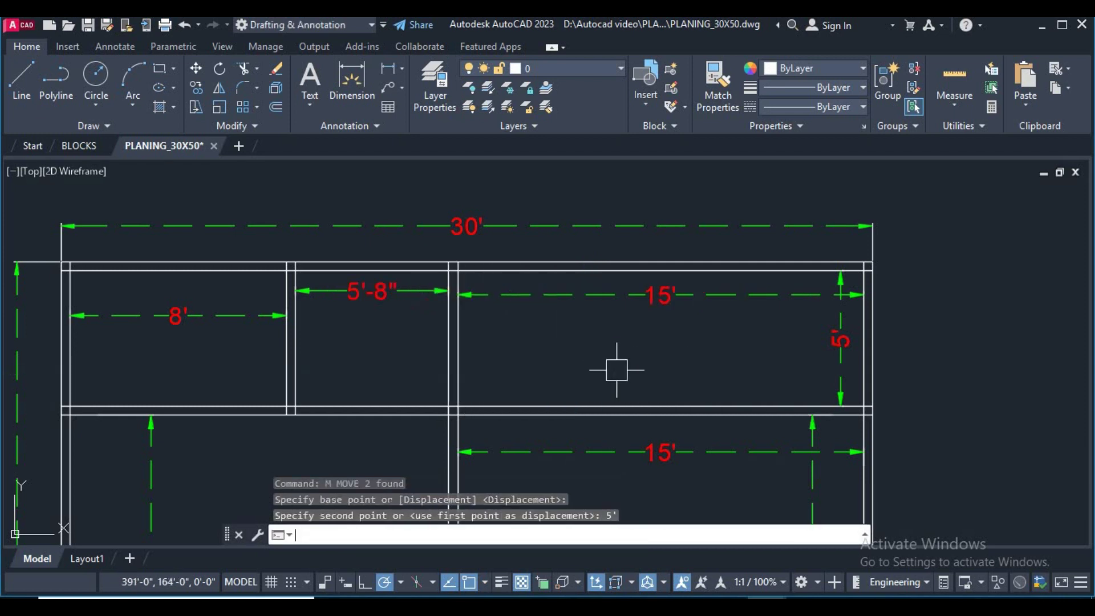
{"action": "middle_click_drag", "start_coordinate": [441, 350], "coordinate": [607, 334]}
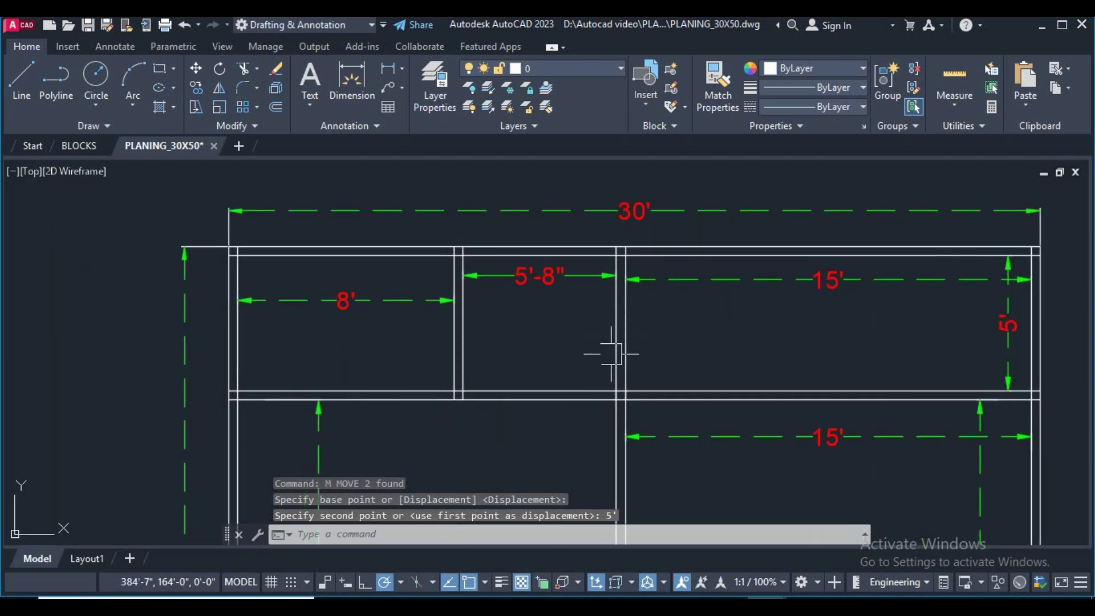
{"action": "scroll", "coordinate": [728, 365], "scroll_direction": "down", "scroll_amount": 2}
{"action": "middle_click_drag", "start_coordinate": [648, 349], "coordinate": [557, 317]}
{"action": "middle_click_drag", "start_coordinate": [708, 379], "coordinate": [598, 337]}
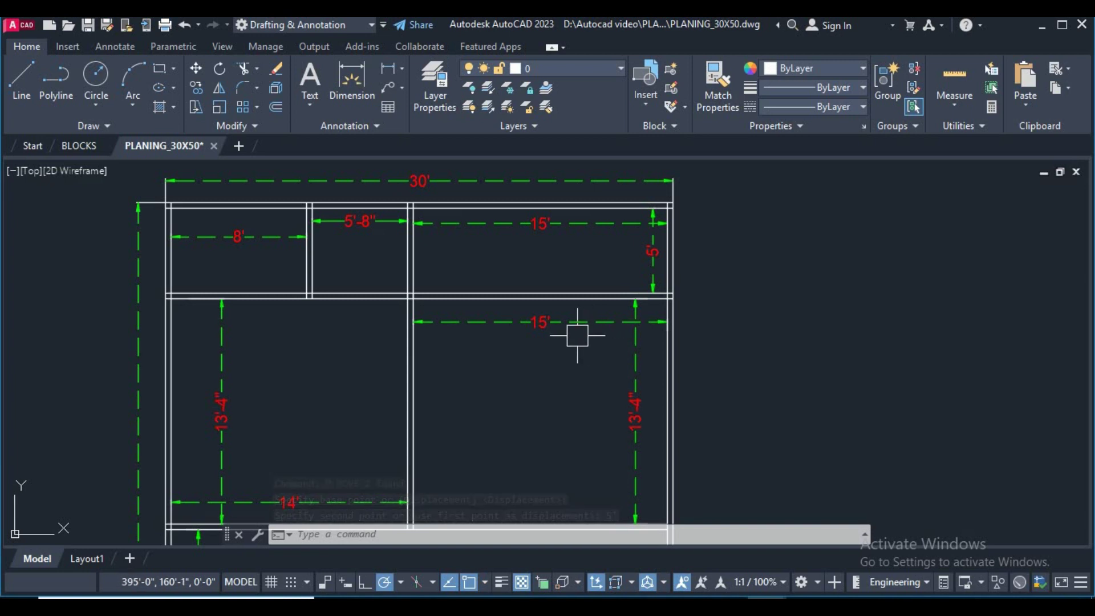
{"action": "scroll", "coordinate": [493, 333], "scroll_direction": "down", "scroll_amount": 6}
{"action": "scroll", "coordinate": [493, 342], "scroll_direction": "up", "scroll_amount": 2}
{"action": "scroll", "coordinate": [502, 371], "scroll_direction": "up", "scroll_amount": 1}
{"action": "middle_click_drag", "start_coordinate": [457, 271], "coordinate": [496, 350]}
{"action": "scroll", "coordinate": [546, 354], "scroll_direction": "up", "scroll_amount": 4}
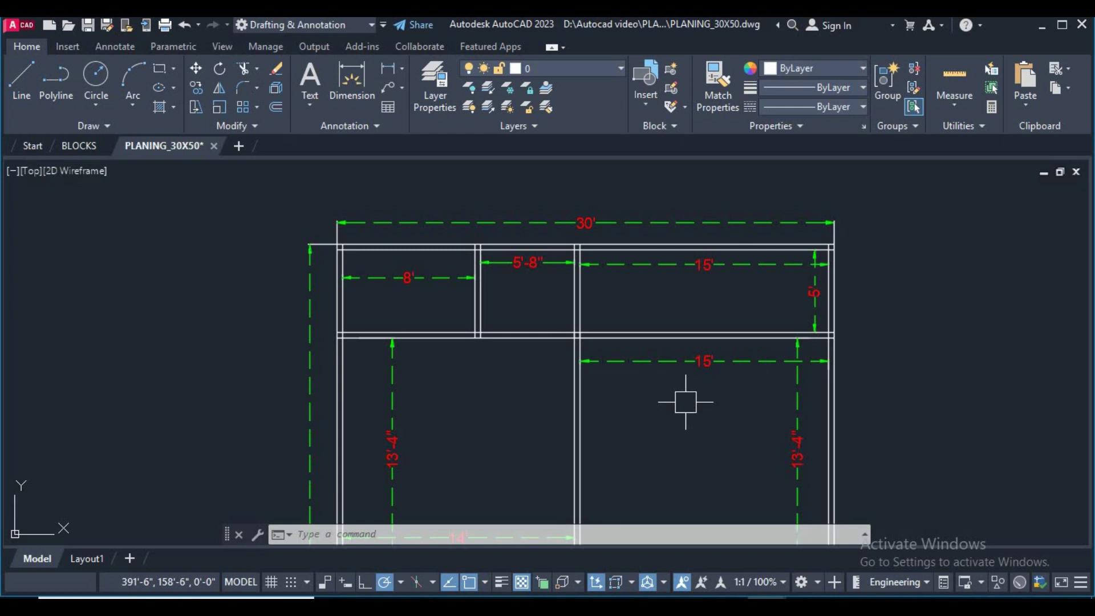
{"action": "scroll", "coordinate": [678, 391], "scroll_direction": "up", "scroll_amount": 1}
{"action": "scroll", "coordinate": [627, 337], "scroll_direction": "down", "scroll_amount": 3}
{"action": "scroll", "coordinate": [576, 314], "scroll_direction": "down", "scroll_amount": 2}
{"action": "scroll", "coordinate": [567, 342], "scroll_direction": "up", "scroll_amount": 2}
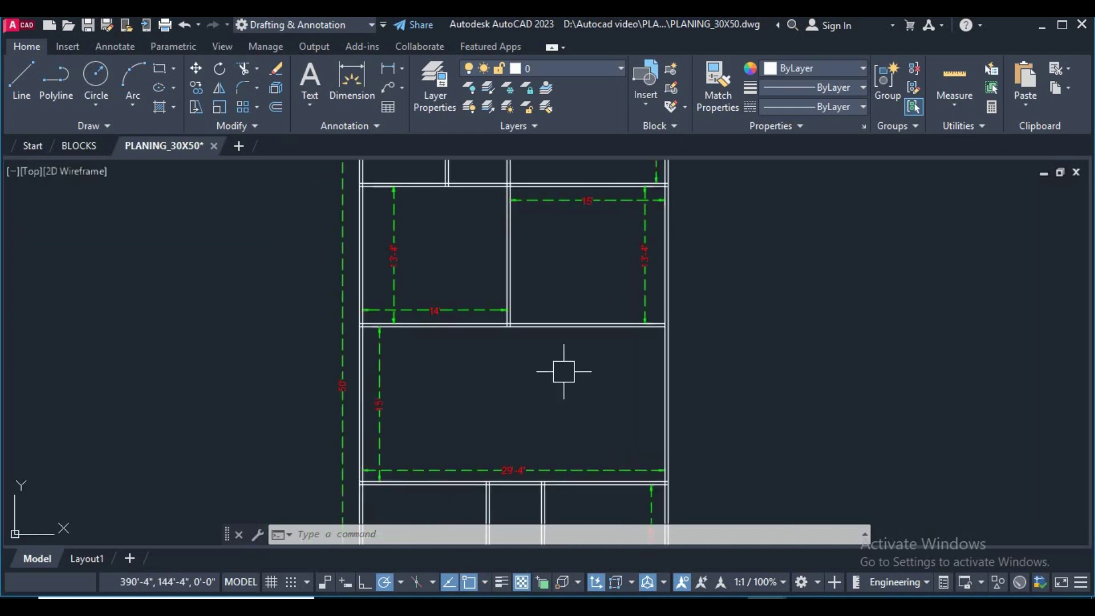
{"action": "middle_click_drag", "start_coordinate": [565, 386], "coordinate": [562, 453]}
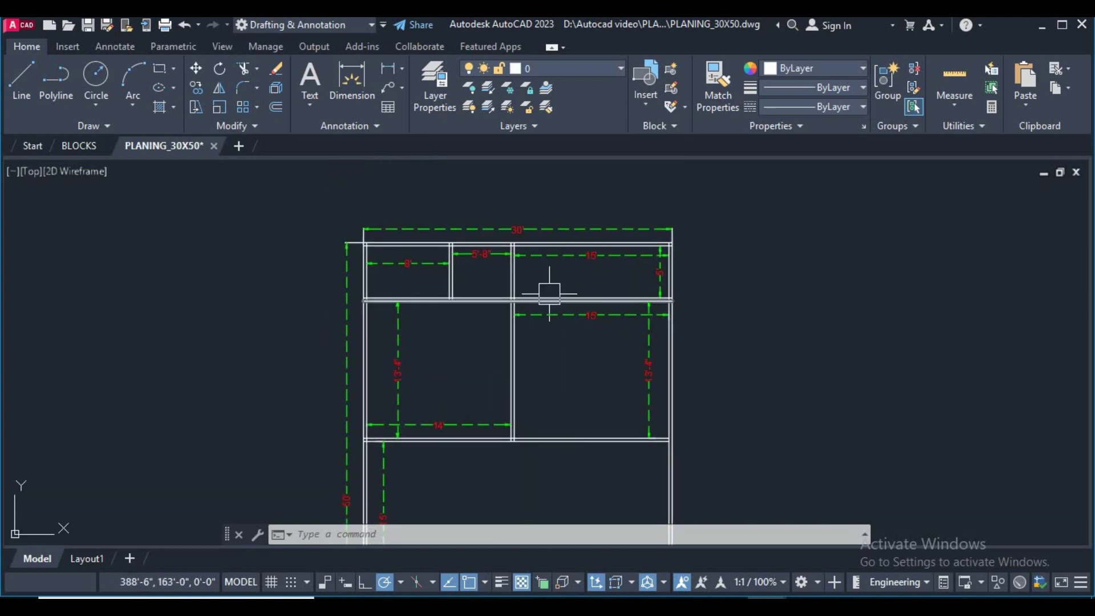
{"action": "scroll", "coordinate": [546, 288], "scroll_direction": "up", "scroll_amount": 2}
{"action": "middle_click_drag", "start_coordinate": [546, 288], "coordinate": [585, 403]}
{"action": "scroll", "coordinate": [498, 415], "scroll_direction": "up", "scroll_amount": 2}
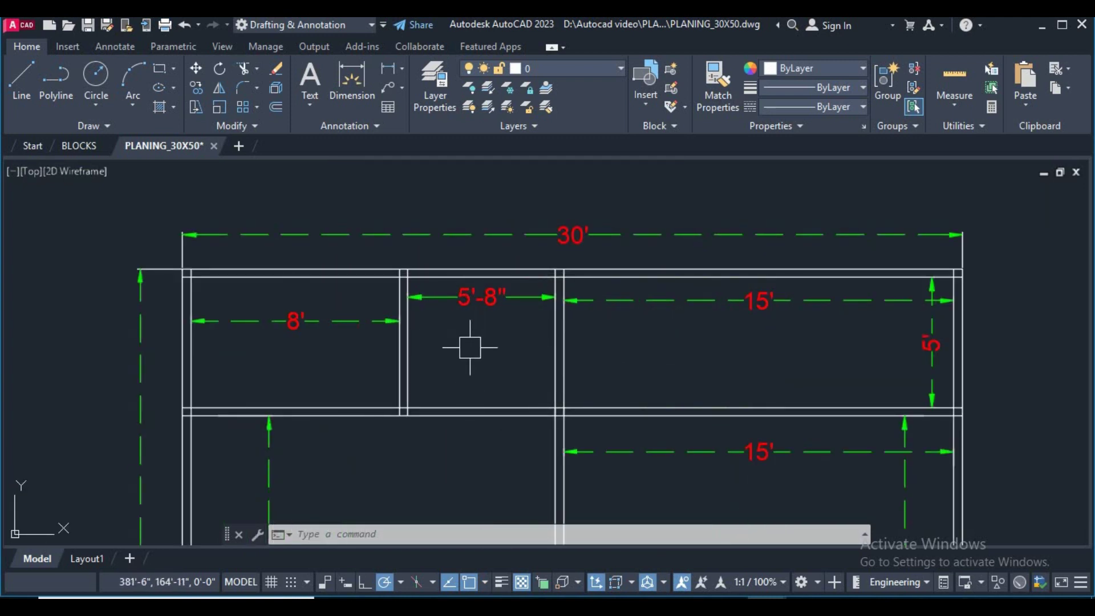
{"action": "middle_click_drag", "start_coordinate": [471, 347], "coordinate": [529, 330]}
{"action": "middle_click_drag", "start_coordinate": [818, 357], "coordinate": [733, 338]}
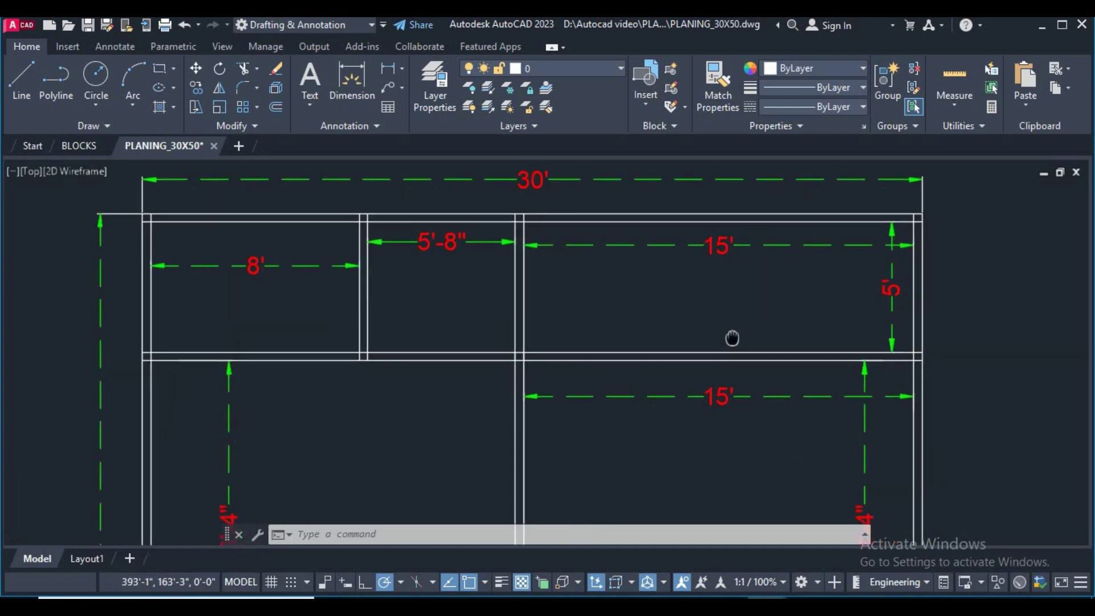
{"action": "scroll", "coordinate": [739, 371], "scroll_direction": "up", "scroll_amount": 2}
{"action": "scroll", "coordinate": [769, 373], "scroll_direction": "down", "scroll_amount": 2}
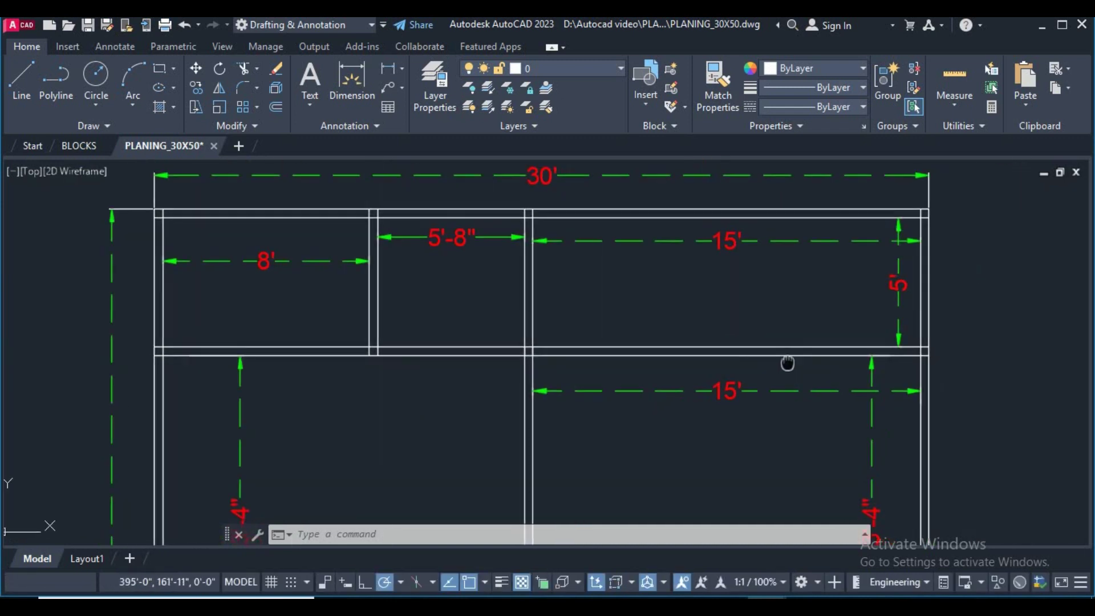
{"action": "left_click", "coordinate": [779, 358]}
Step: Copy the horizontal double wall below the top rooms 12" straight down
{"action": "left_click", "coordinate": [747, 299]}
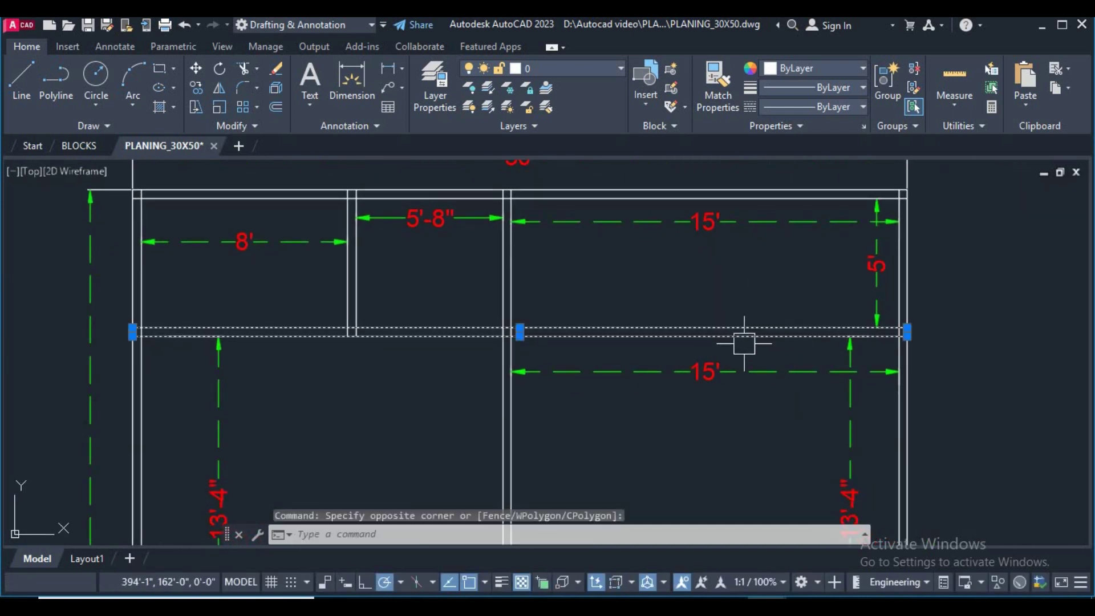
{"action": "type", "text": "co"}
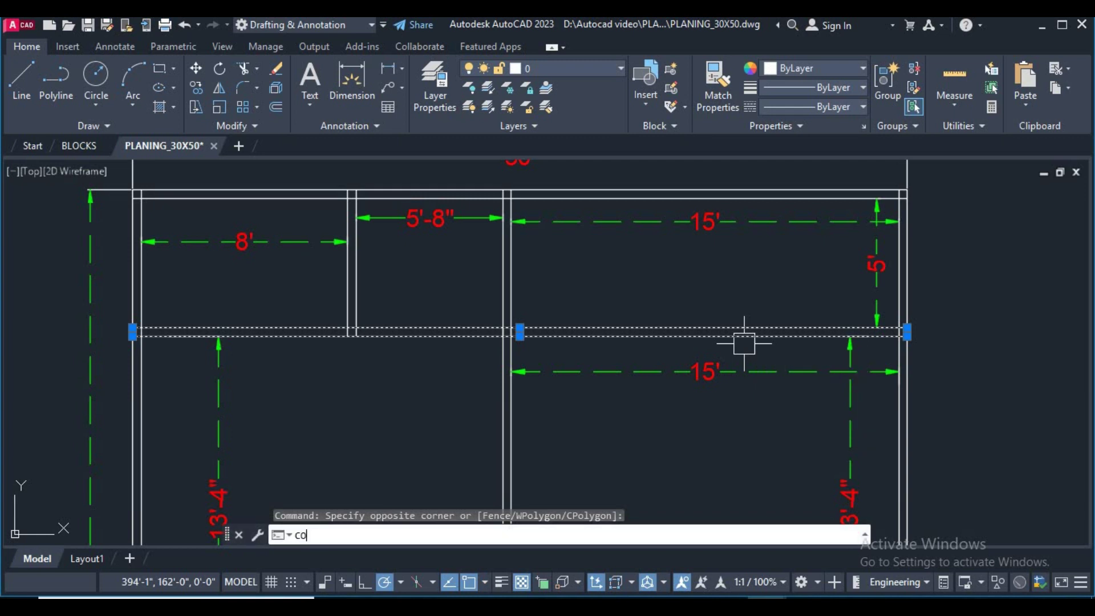
{"action": "key", "text": "Return"}
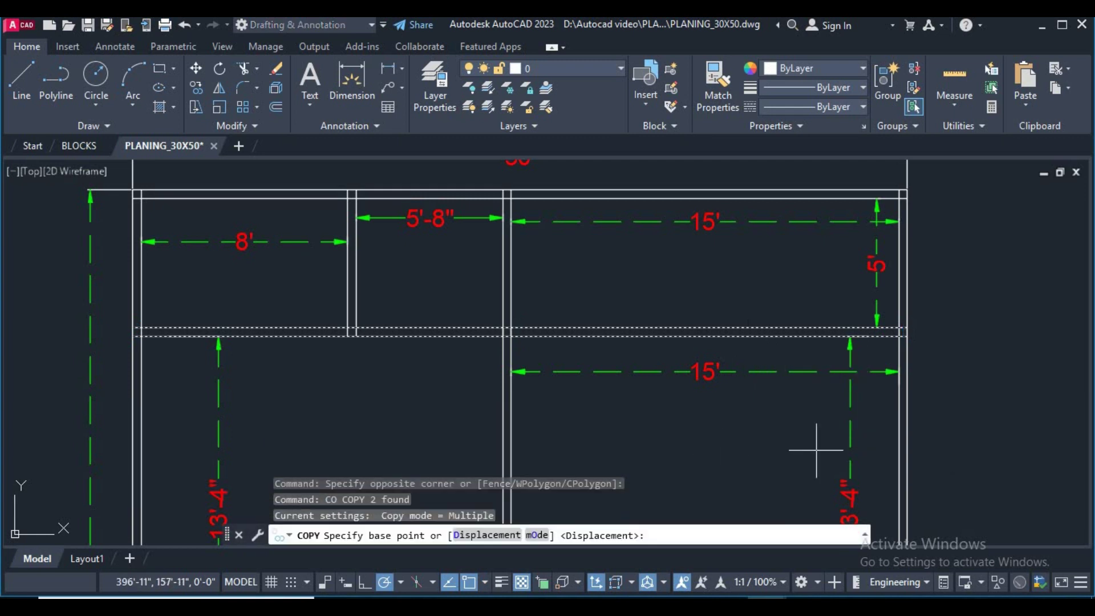
{"action": "middle_click_drag", "start_coordinate": [813, 447], "coordinate": [657, 395]}
{"action": "left_click", "coordinate": [876, 357]}
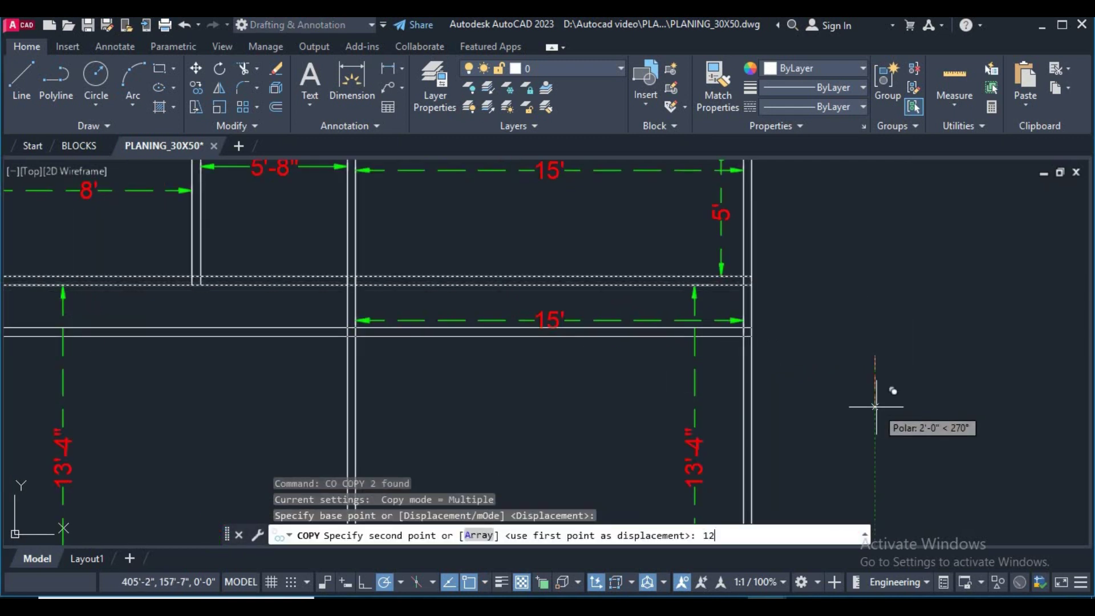
{"action": "key", "text": "Return"}
{"action": "right_click", "coordinate": [879, 388]}
{"action": "left_click", "coordinate": [906, 186]}
{"action": "middle_click_drag", "start_coordinate": [459, 375], "coordinate": [593, 417]}
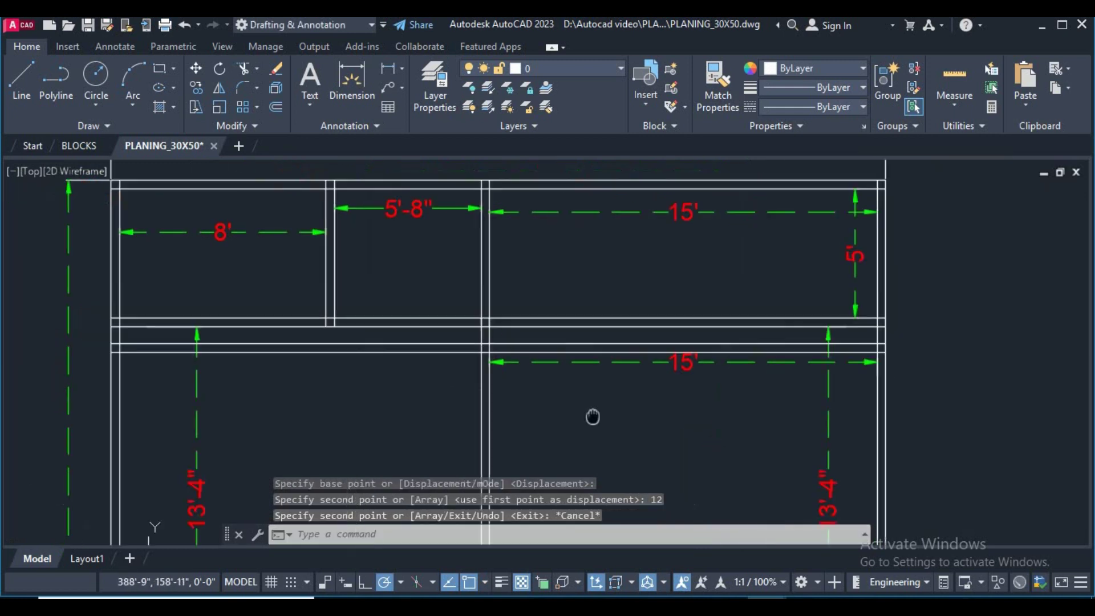
{"action": "type", "text": "tr"}
{"action": "key", "text": "Return"}
{"action": "scroll", "coordinate": [382, 360], "scroll_direction": "up", "scroll_amount": 2}
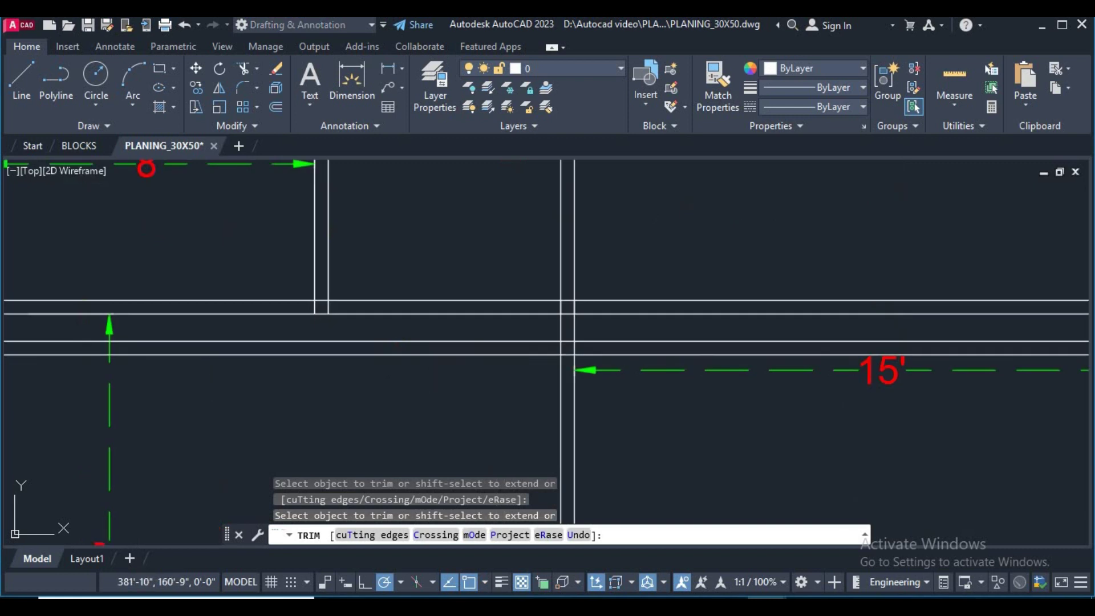
Step: Trim the copied wall lines' left ends with fences so they span only the right rooms
{"action": "left_click", "coordinate": [442, 379]}
{"action": "key", "text": "Return"}
{"action": "left_click", "coordinate": [738, 258]}
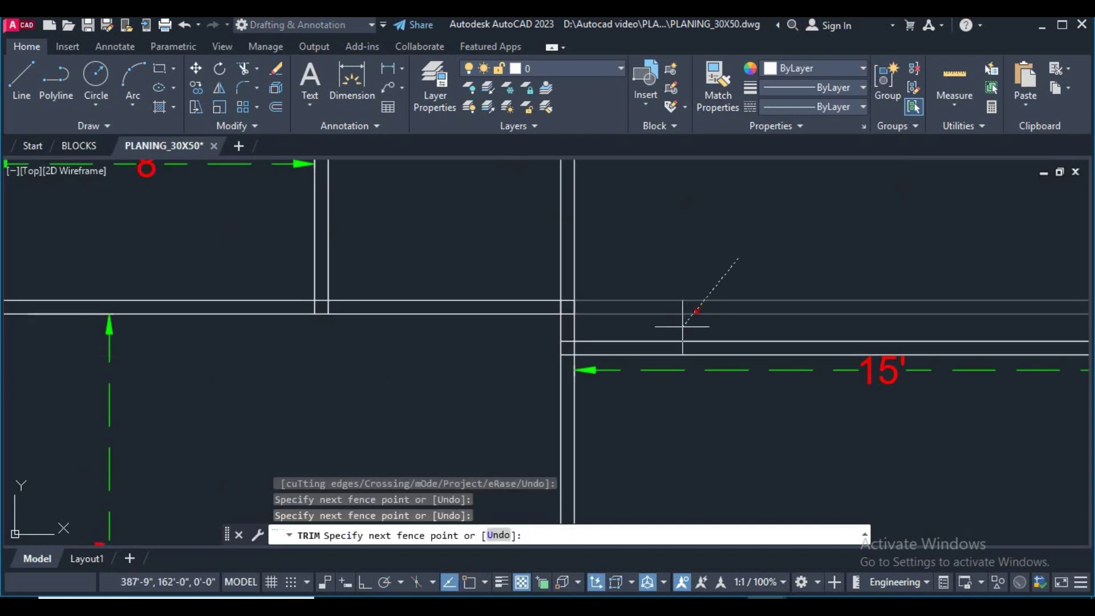
{"action": "key", "text": "Return"}
{"action": "right_click", "coordinate": [739, 283]}
{"action": "left_click", "coordinate": [760, 313]}
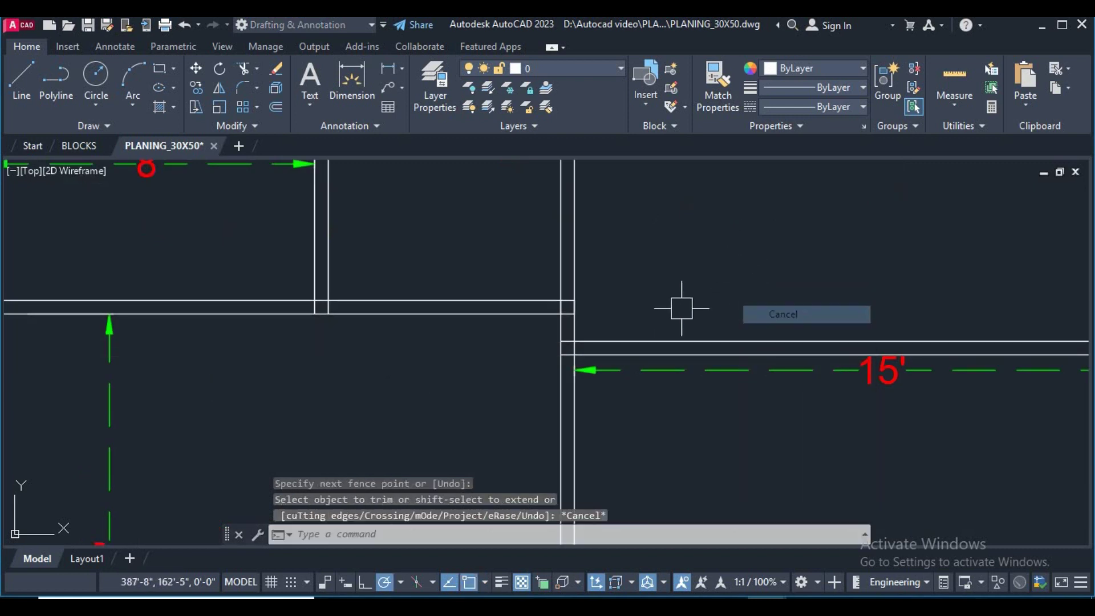
{"action": "scroll", "coordinate": [679, 306], "scroll_direction": "down", "scroll_amount": 3}
{"action": "mouse_move", "coordinate": [680, 306]}
{"action": "middle_mouse_down"}
{"action": "mouse_move", "coordinate": [668, 354]}
{"action": "mouse_move", "coordinate": [599, 329]}
{"action": "middle_mouse_up"}
{"action": "scroll", "coordinate": [699, 357], "scroll_direction": "up", "scroll_amount": 3}
{"action": "scroll", "coordinate": [699, 455], "scroll_direction": "up", "scroll_amount": 2}
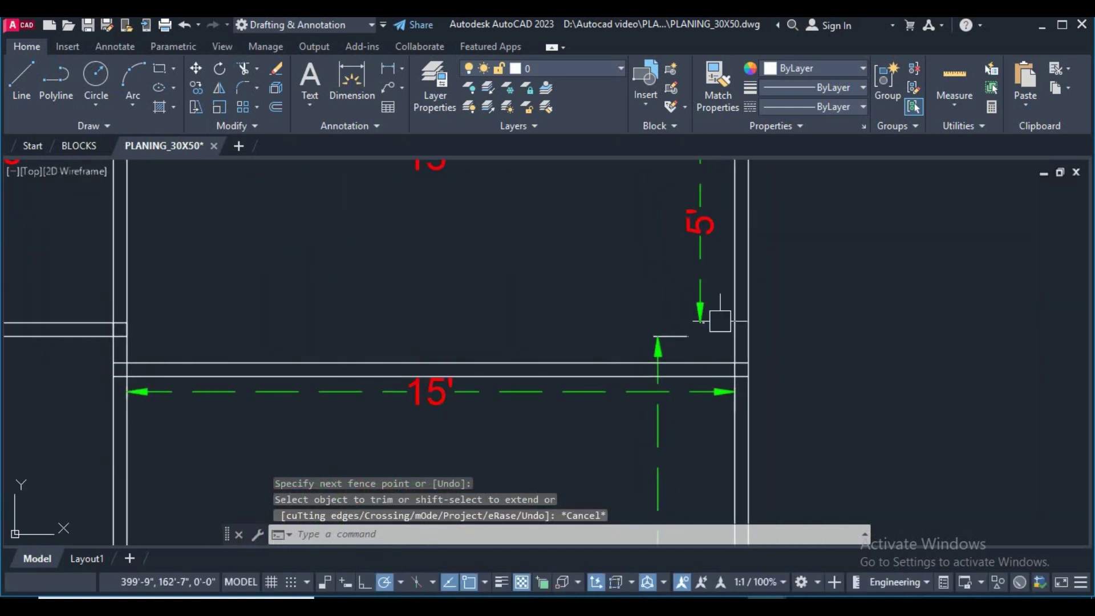
{"action": "scroll", "coordinate": [673, 332], "scroll_direction": "up", "scroll_amount": 2}
Step: Stretch the right room's vertical dimensions onto the new wall line, giving 12'-4"
{"action": "left_click", "coordinate": [679, 342]}
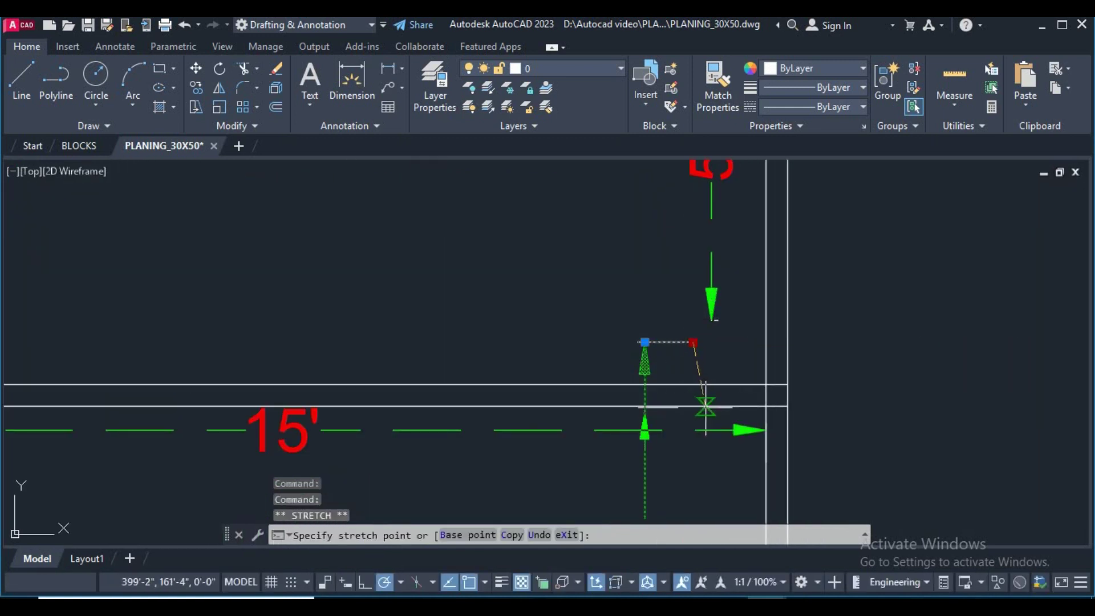
{"action": "left_click", "coordinate": [705, 405]}
{"action": "left_click", "coordinate": [710, 259]}
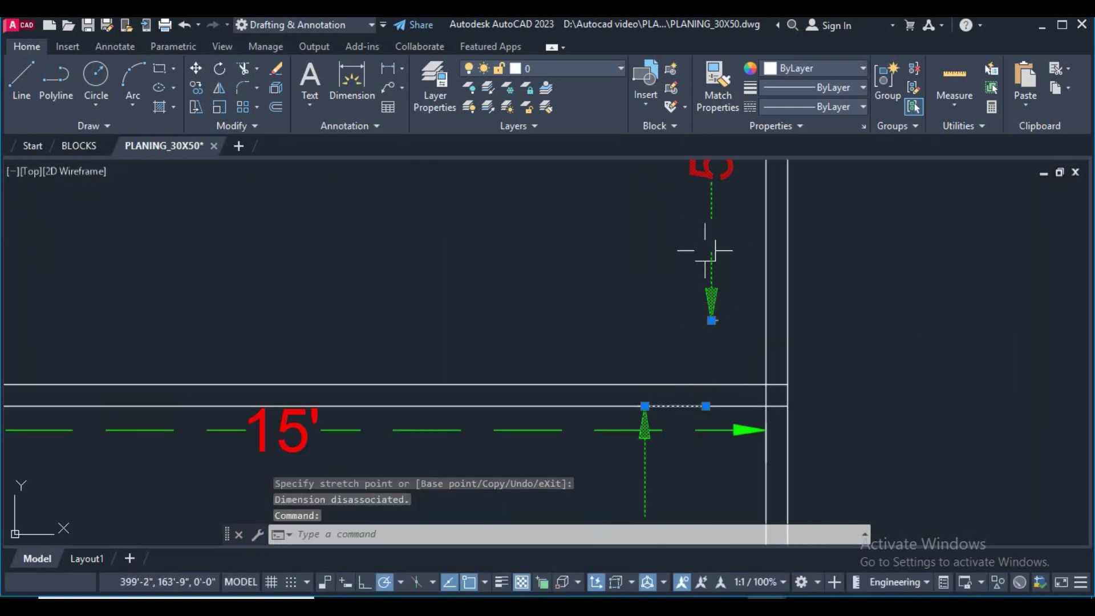
{"action": "left_click", "coordinate": [711, 321]}
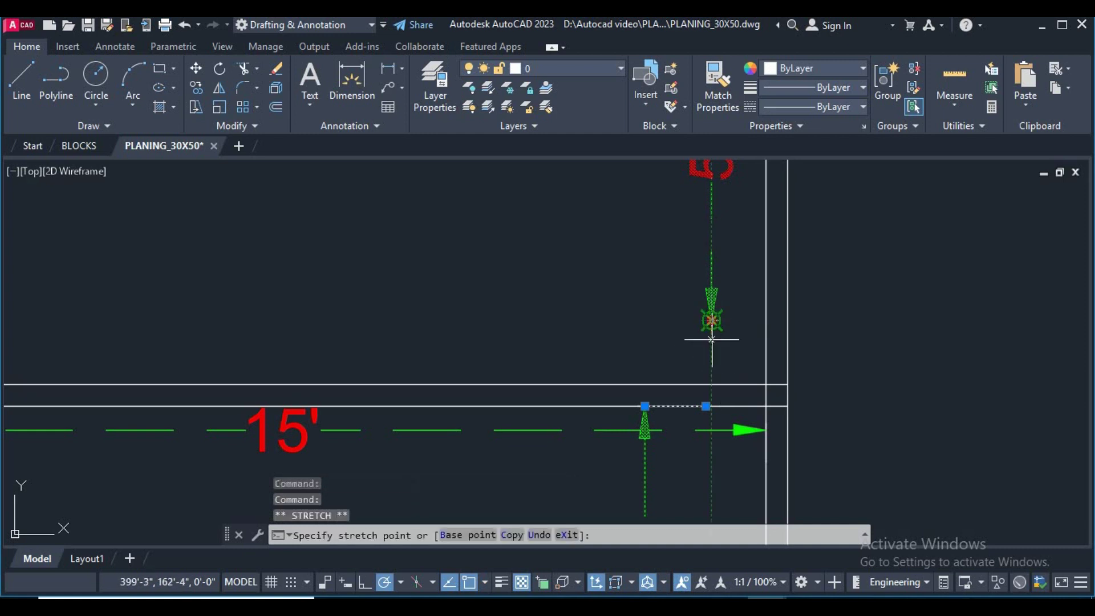
{"action": "left_click", "coordinate": [711, 385]}
{"action": "scroll", "coordinate": [752, 338], "scroll_direction": "down", "scroll_amount": 3}
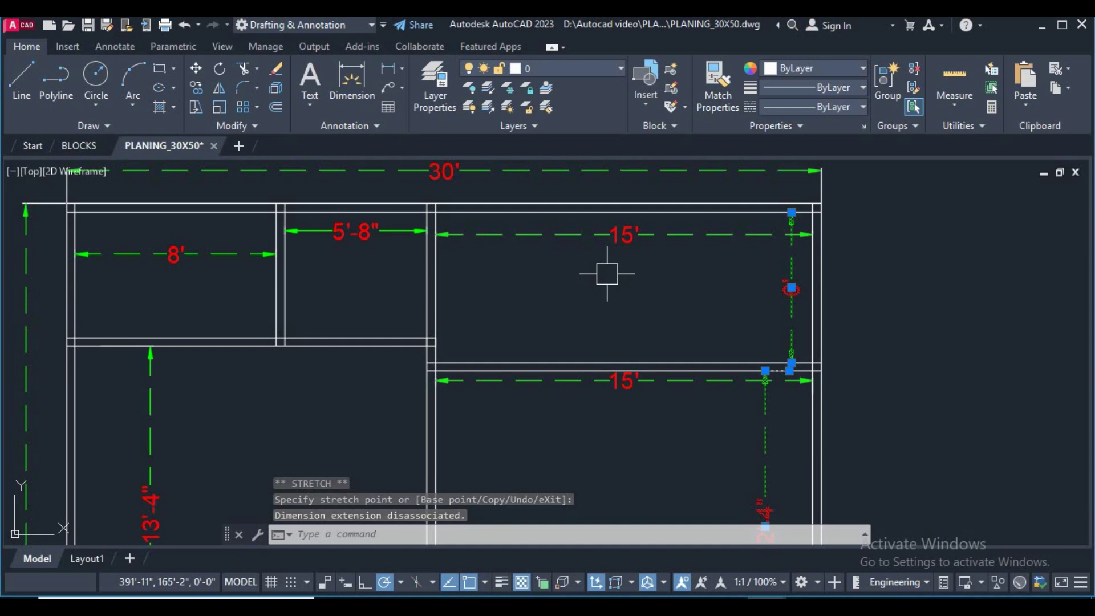
{"action": "middle_click_drag", "start_coordinate": [626, 353], "coordinate": [626, 288]}
{"action": "scroll", "coordinate": [604, 330], "scroll_direction": "down", "scroll_amount": 2}
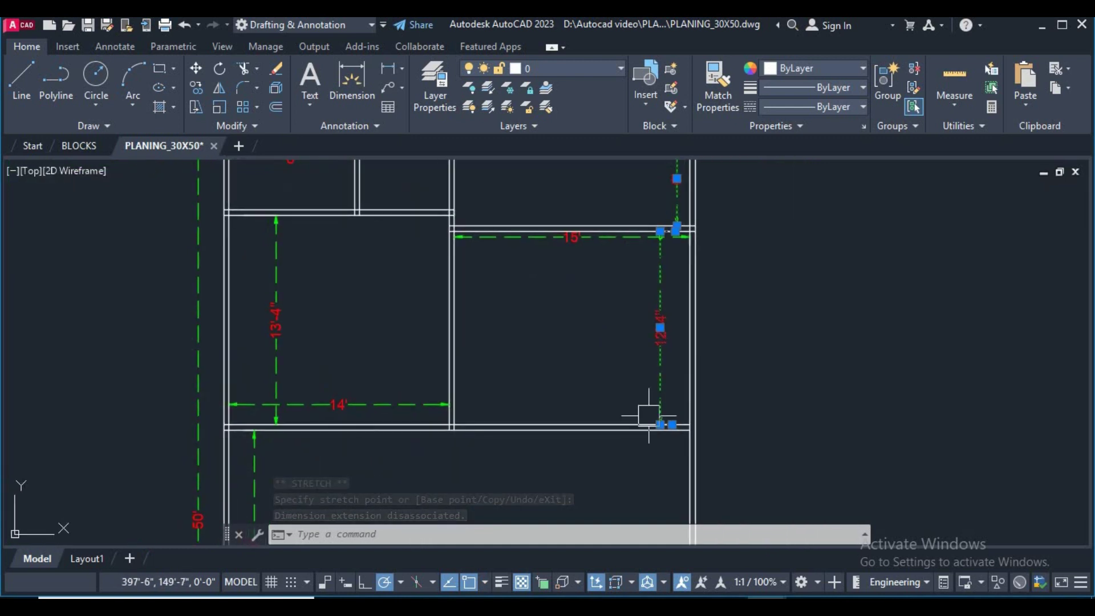
{"action": "scroll", "coordinate": [546, 296], "scroll_direction": "down", "scroll_amount": 2}
{"action": "middle_click_drag", "start_coordinate": [542, 312], "coordinate": [635, 302]}
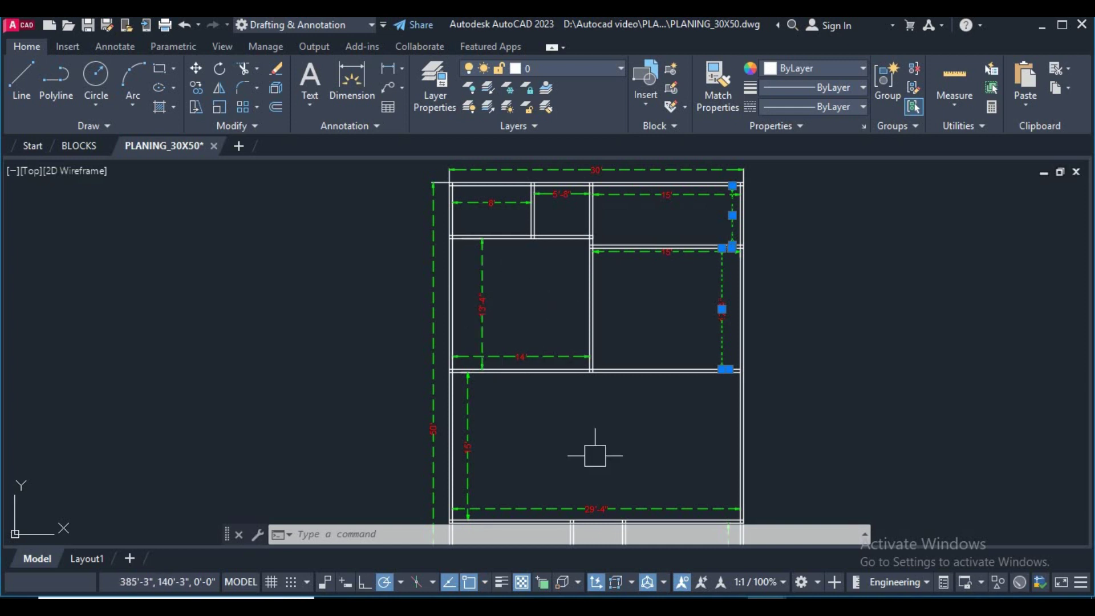
{"action": "middle_click_drag", "start_coordinate": [595, 455], "coordinate": [623, 336]}
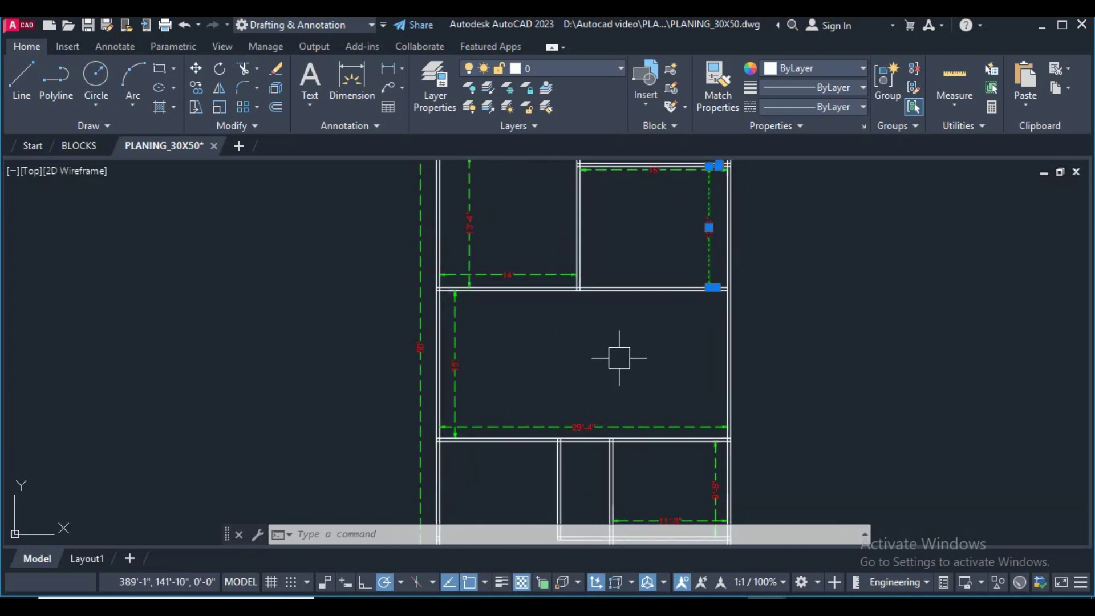
{"action": "mouse_move", "coordinate": [641, 357]}
{"action": "middle_mouse_down"}
{"action": "mouse_move", "coordinate": [633, 350]}
{"action": "mouse_move", "coordinate": [618, 361]}
{"action": "middle_mouse_up"}
{"action": "type", "text": "tr"}
{"action": "key", "text": "Return"}
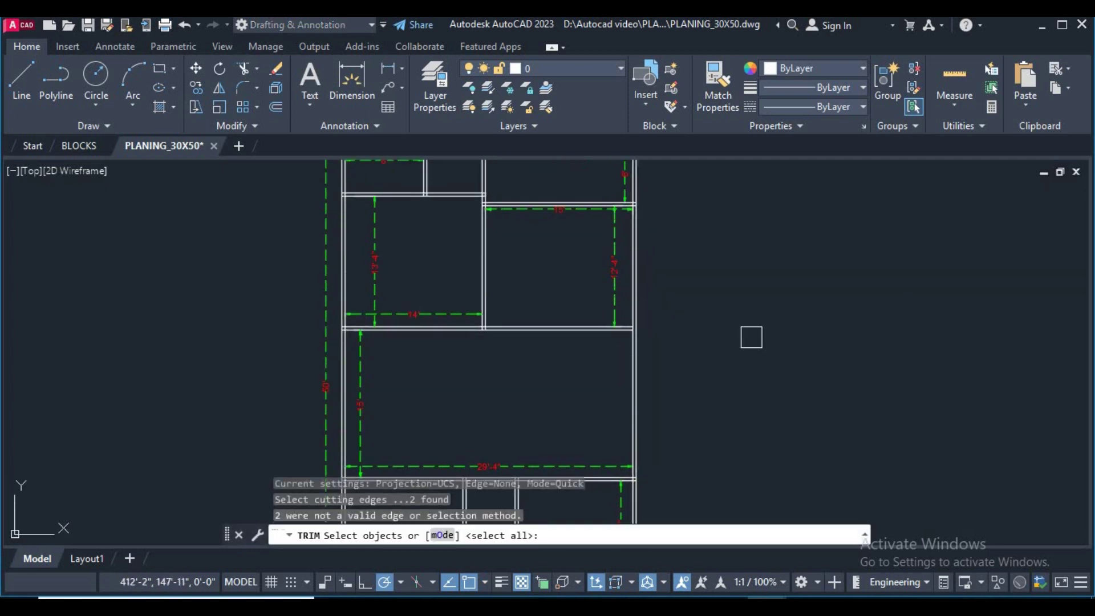
Step: Offset a horizontal wall line downward and the right wall inward into the lower-right room
{"action": "middle_click_drag", "start_coordinate": [750, 335], "coordinate": [719, 366]}
{"action": "right_click", "coordinate": [720, 288]}
{"action": "left_click", "coordinate": [749, 315]}
{"action": "middle_click_drag", "start_coordinate": [600, 370], "coordinate": [655, 336]}
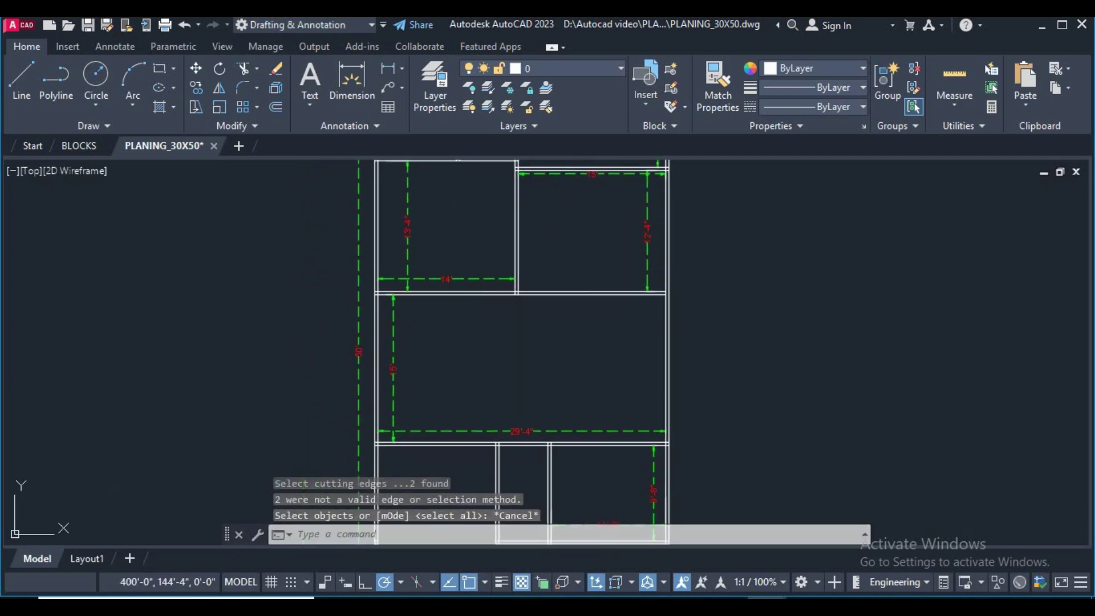
{"action": "type", "text": "o"}
{"action": "key", "text": "Return"}
{"action": "type", "text": "3'6"}
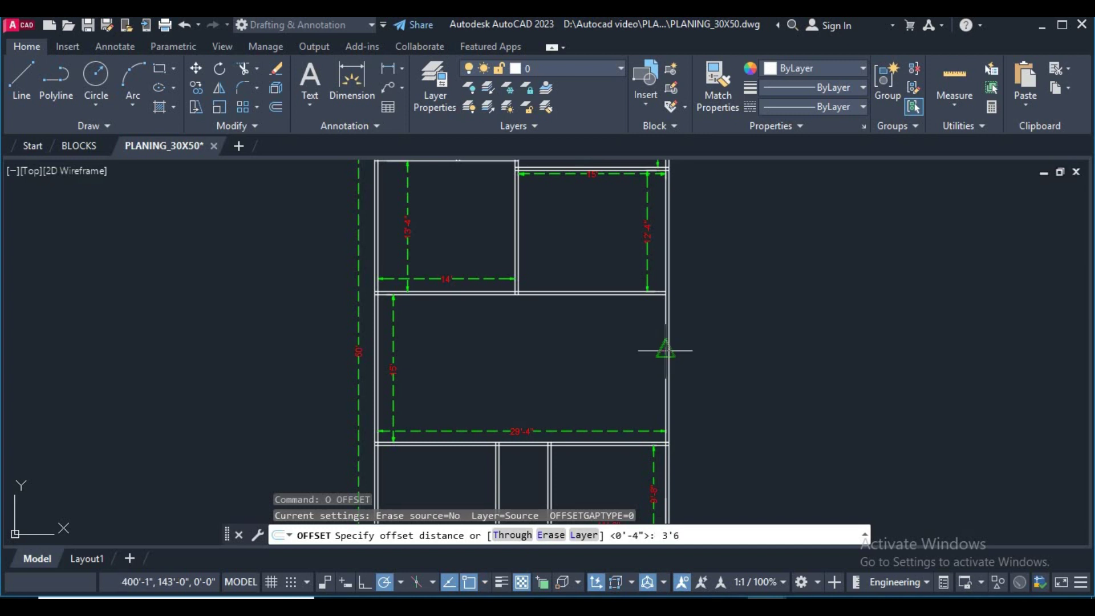
{"action": "key", "text": "Return"}
{"action": "scroll", "coordinate": [614, 293], "scroll_direction": "up", "scroll_amount": 2}
{"action": "left_click", "coordinate": [627, 293]}
{"action": "left_click", "coordinate": [667, 364]}
{"action": "left_click", "coordinate": [662, 397]}
{"action": "left_click", "coordinate": [696, 402]}
{"action": "left_click", "coordinate": [673, 377]}
Step: Offset another wall line to add a horizontal line above it
{"action": "middle_click_drag", "start_coordinate": [640, 416], "coordinate": [641, 321]}
{"action": "scroll", "coordinate": [633, 400], "scroll_direction": "up", "scroll_amount": 2}
{"action": "scroll", "coordinate": [630, 419], "scroll_direction": "down", "scroll_amount": 1}
{"action": "left_click", "coordinate": [630, 417]}
{"action": "left_click", "coordinate": [547, 325]}
{"action": "scroll", "coordinate": [550, 319], "scroll_direction": "down", "scroll_amount": 2}
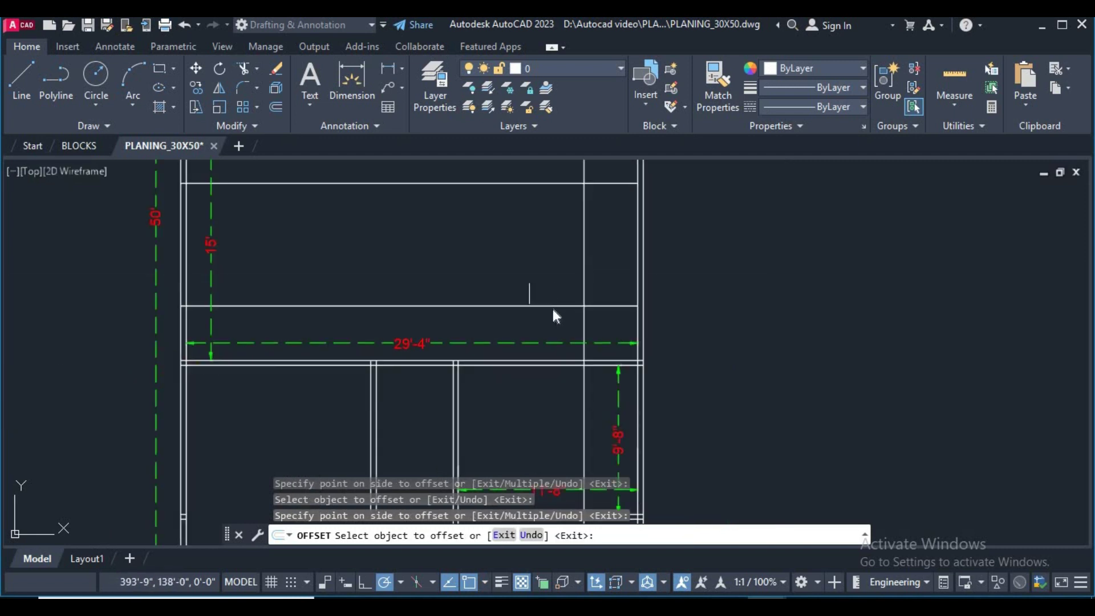
{"action": "right_click", "coordinate": [552, 309]}
{"action": "left_click", "coordinate": [562, 314]}
{"action": "scroll", "coordinate": [530, 333], "scroll_direction": "down", "scroll_amount": 1}
{"action": "scroll", "coordinate": [627, 247], "scroll_direction": "up", "scroll_amount": 1}
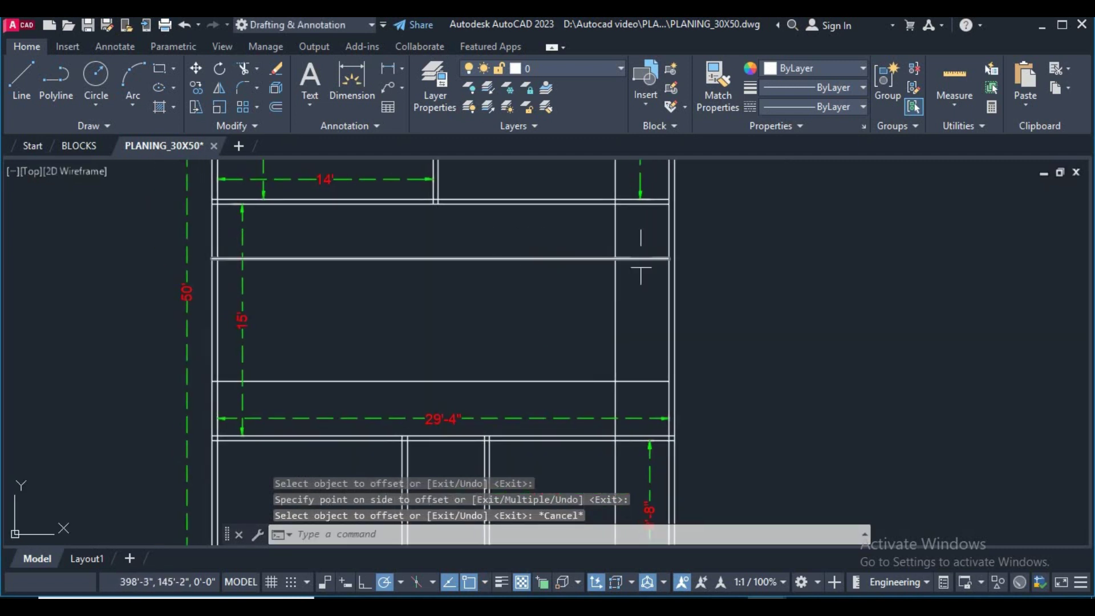
Step: Trim the newly offset lines back to the room's walls
{"action": "type", "text": "tr"}
{"action": "key", "text": "Return"}
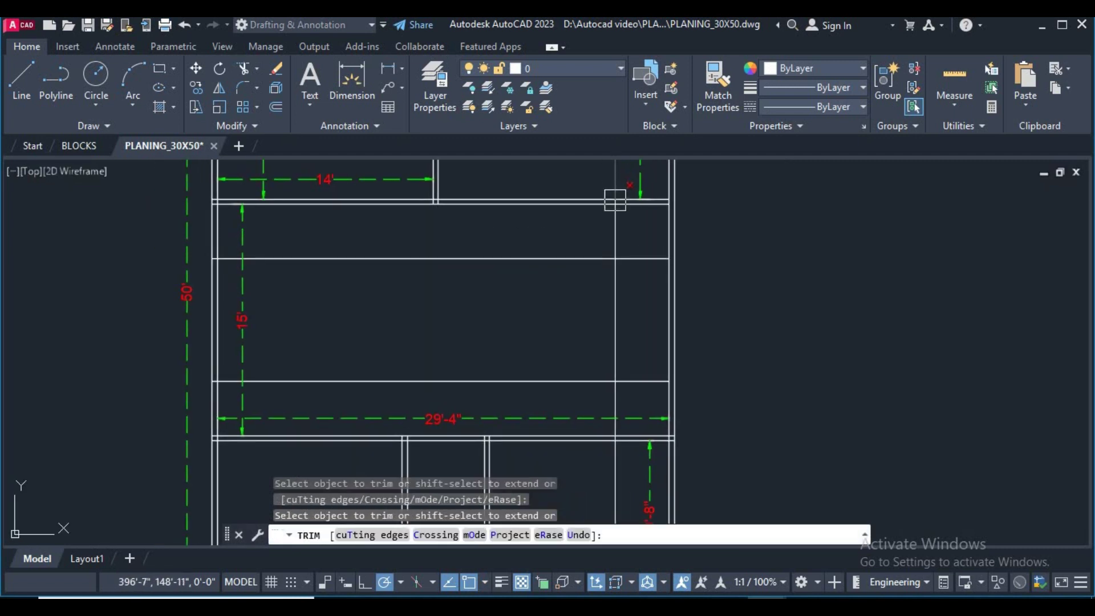
{"action": "scroll", "coordinate": [622, 214], "scroll_direction": "up", "scroll_amount": 3}
{"action": "scroll", "coordinate": [574, 196], "scroll_direction": "up", "scroll_amount": 1}
{"action": "scroll", "coordinate": [611, 251], "scroll_direction": "down", "scroll_amount": 2}
{"action": "scroll", "coordinate": [615, 318], "scroll_direction": "down", "scroll_amount": 2}
{"action": "scroll", "coordinate": [614, 455], "scroll_direction": "down", "scroll_amount": 1}
{"action": "middle_click_drag", "start_coordinate": [615, 455], "coordinate": [621, 334]}
{"action": "scroll", "coordinate": [567, 347], "scroll_direction": "up", "scroll_amount": 3}
{"action": "scroll", "coordinate": [593, 387], "scroll_direction": "down", "scroll_amount": 4}
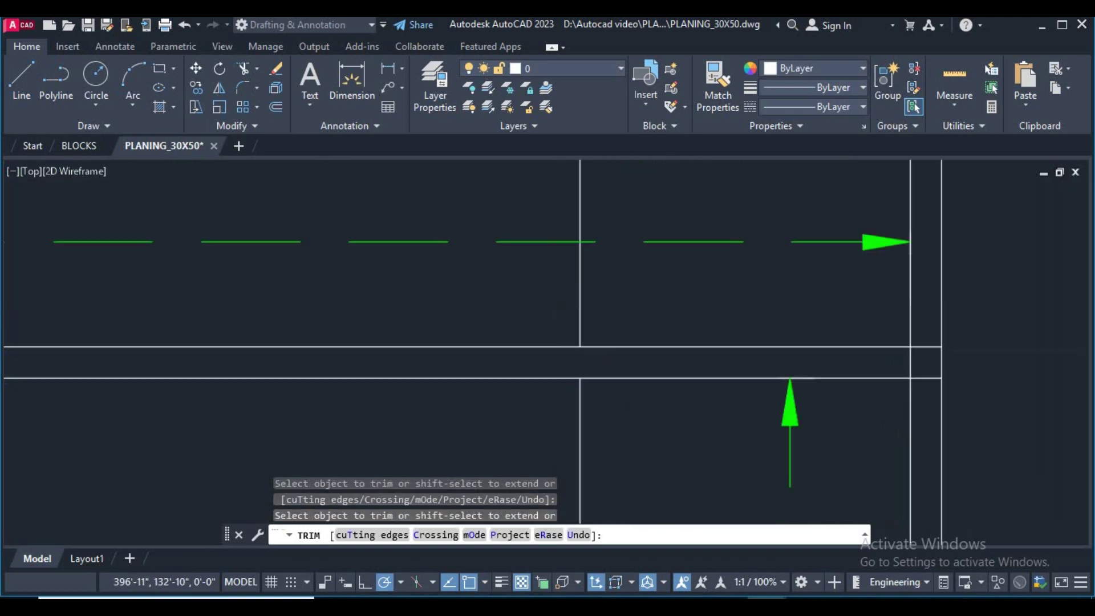
{"action": "middle_click_drag", "start_coordinate": [579, 367], "coordinate": [646, 432]}
{"action": "right_click", "coordinate": [810, 276]}
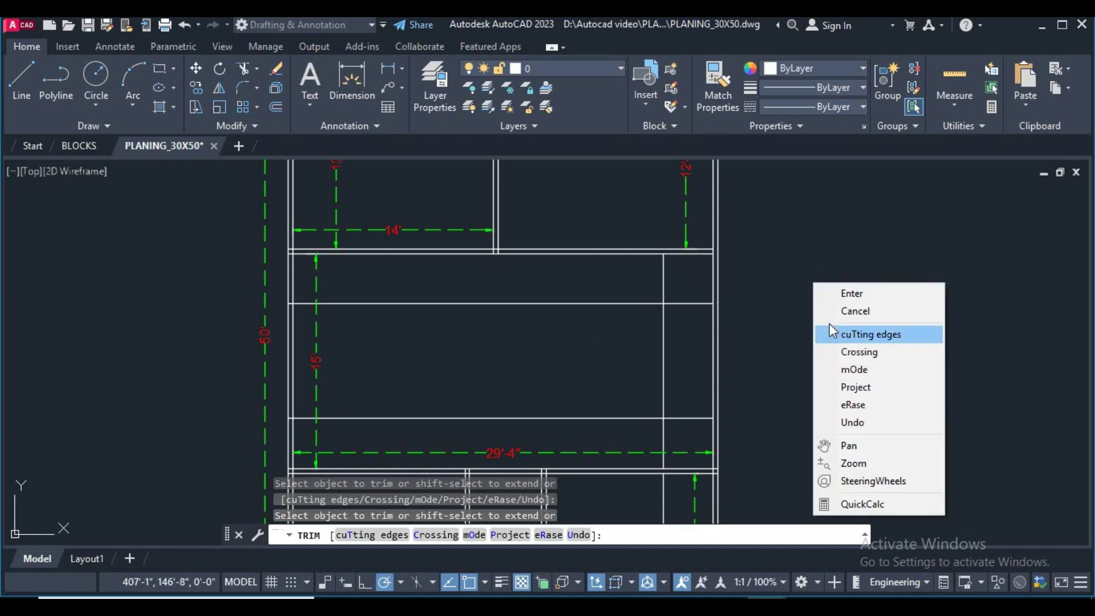
{"action": "left_click", "coordinate": [827, 308]}
{"action": "middle_click_drag", "start_coordinate": [723, 421], "coordinate": [701, 340]}
Step: Erase the stray vertical line in the lower room
{"action": "left_click", "coordinate": [642, 440]}
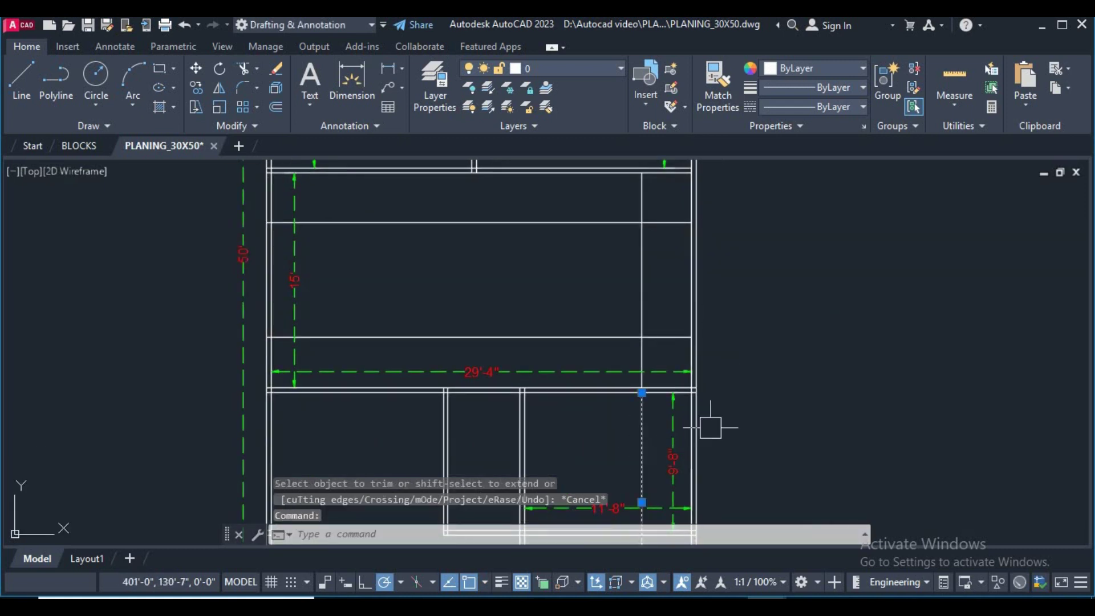
{"action": "type", "text": "e"}
{"action": "key", "text": "Return"}
{"action": "middle_click_drag", "start_coordinate": [661, 325], "coordinate": [634, 368]}
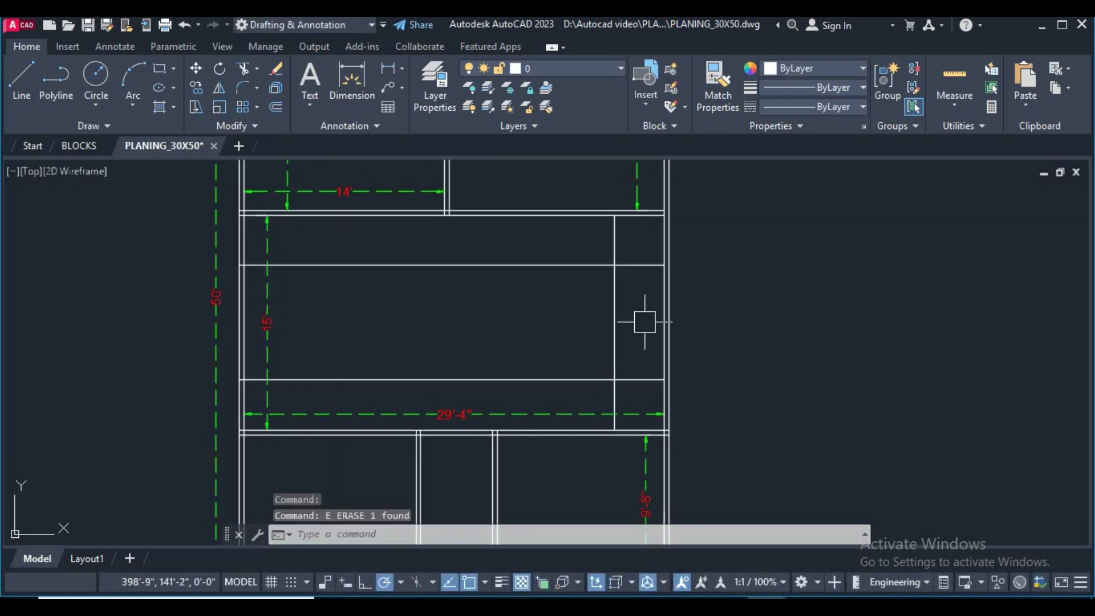
{"action": "type", "text": "o"}
{"action": "key", "text": "Return"}
Step: Offset the horizontal line repeatedly at distance 10 to build a stack of stair tread lines
{"action": "type", "text": "10"}
{"action": "key", "text": "Return"}
{"action": "scroll", "coordinate": [627, 265], "scroll_direction": "up", "scroll_amount": 4}
{"action": "left_click", "coordinate": [623, 262]}
{"action": "left_click", "coordinate": [636, 310]}
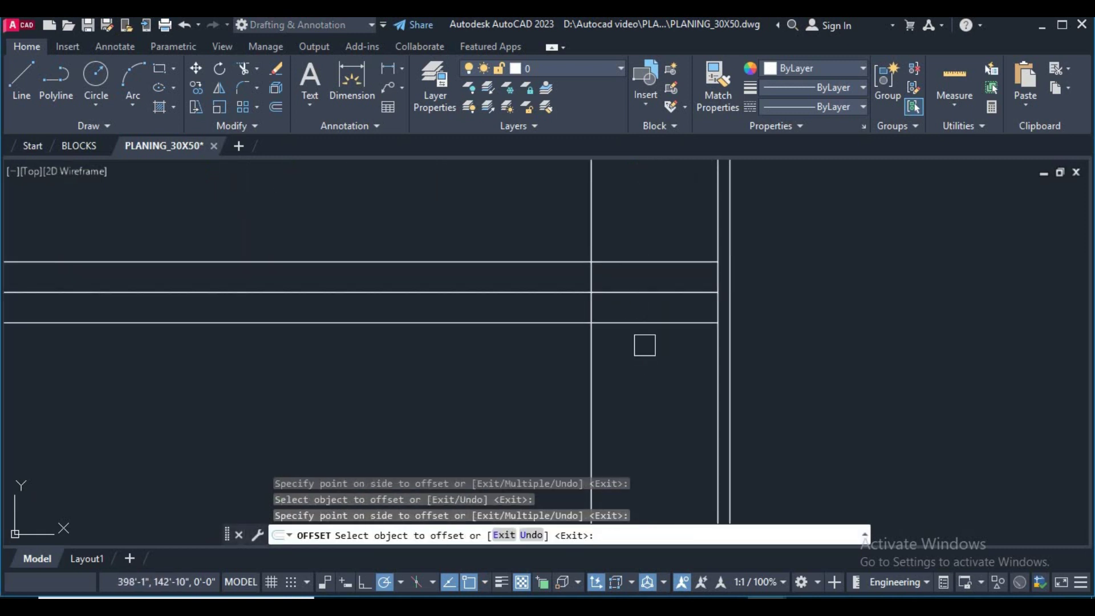
{"action": "left_click", "coordinate": [646, 365]}
{"action": "left_click", "coordinate": [646, 354]}
{"action": "left_click", "coordinate": [648, 388]}
{"action": "middle_click_drag", "start_coordinate": [651, 405], "coordinate": [639, 297]}
{"action": "left_click", "coordinate": [639, 274]}
{"action": "left_click", "coordinate": [640, 317]}
{"action": "left_click", "coordinate": [639, 365]}
{"action": "left_click", "coordinate": [639, 392]}
{"action": "left_click", "coordinate": [639, 394]}
{"action": "left_click", "coordinate": [648, 417]}
{"action": "right_click", "coordinate": [826, 406]}
{"action": "left_click", "coordinate": [830, 391]}
Step: Fence-trim the tread lines so they stop at the stair width
{"action": "middle_click_drag", "start_coordinate": [641, 447], "coordinate": [720, 447]}
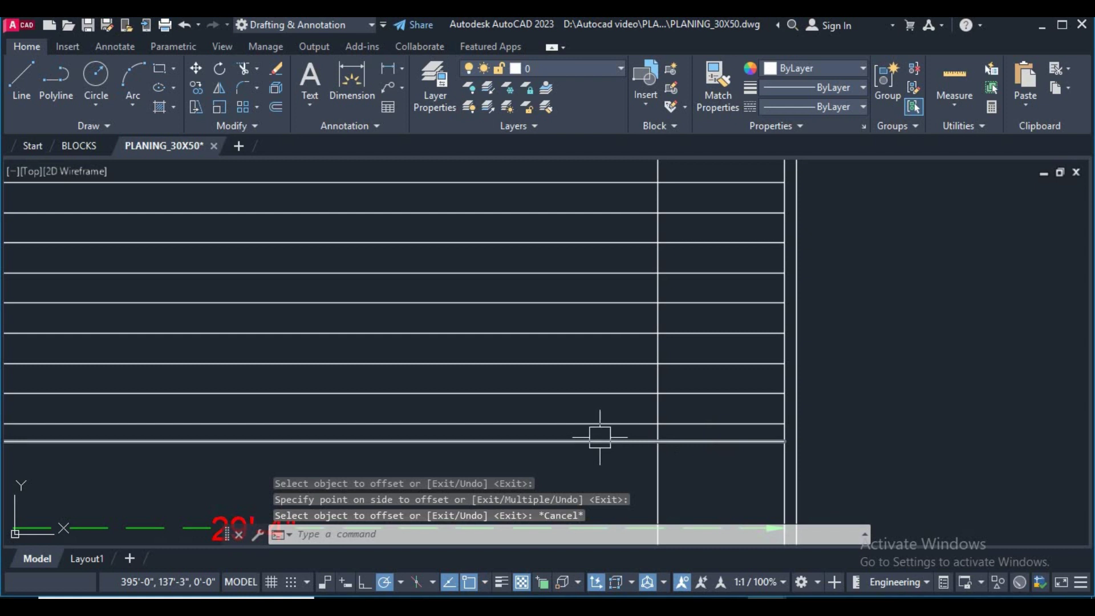
{"action": "type", "text": "tr"}
{"action": "key", "text": "Return"}
{"action": "scroll", "coordinate": [570, 432], "scroll_direction": "up", "scroll_amount": 4}
{"action": "left_click", "coordinate": [573, 433]}
{"action": "scroll", "coordinate": [552, 354], "scroll_direction": "down", "scroll_amount": 4}
{"action": "left_click", "coordinate": [573, 291]}
{"action": "key", "text": "Return"}
{"action": "scroll", "coordinate": [572, 296], "scroll_direction": "down", "scroll_amount": 3}
{"action": "scroll", "coordinate": [571, 296], "scroll_direction": "down", "scroll_amount": 3}
{"action": "right_click", "coordinate": [754, 308]}
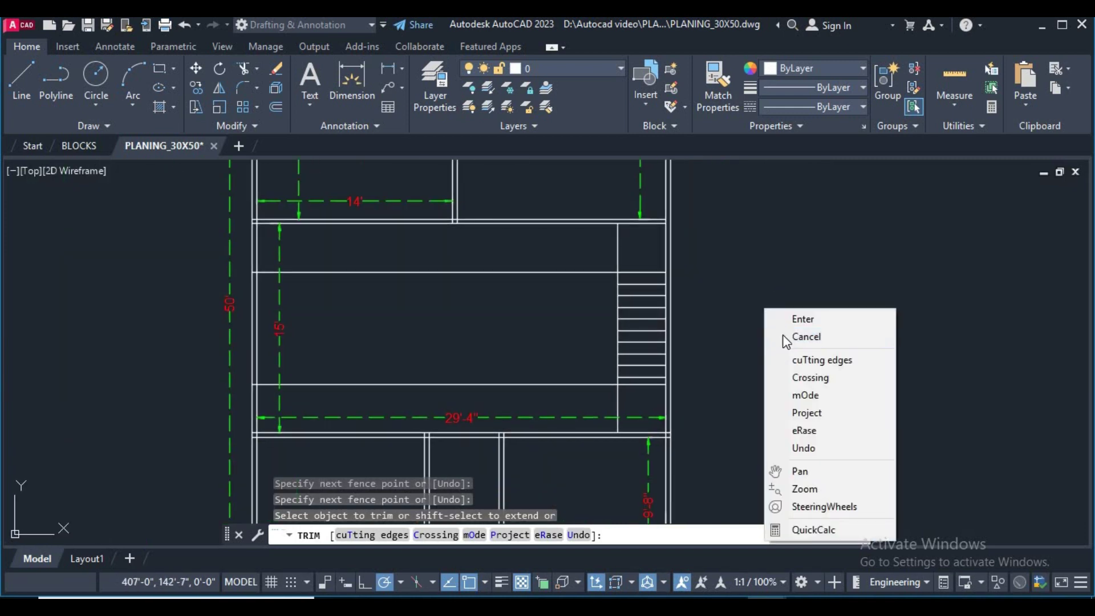
Step: End the trim, then start a linear dimension between two tread points and cancel it
{"action": "left_click", "coordinate": [793, 337]}
{"action": "scroll", "coordinate": [671, 376], "scroll_direction": "up", "scroll_amount": 4}
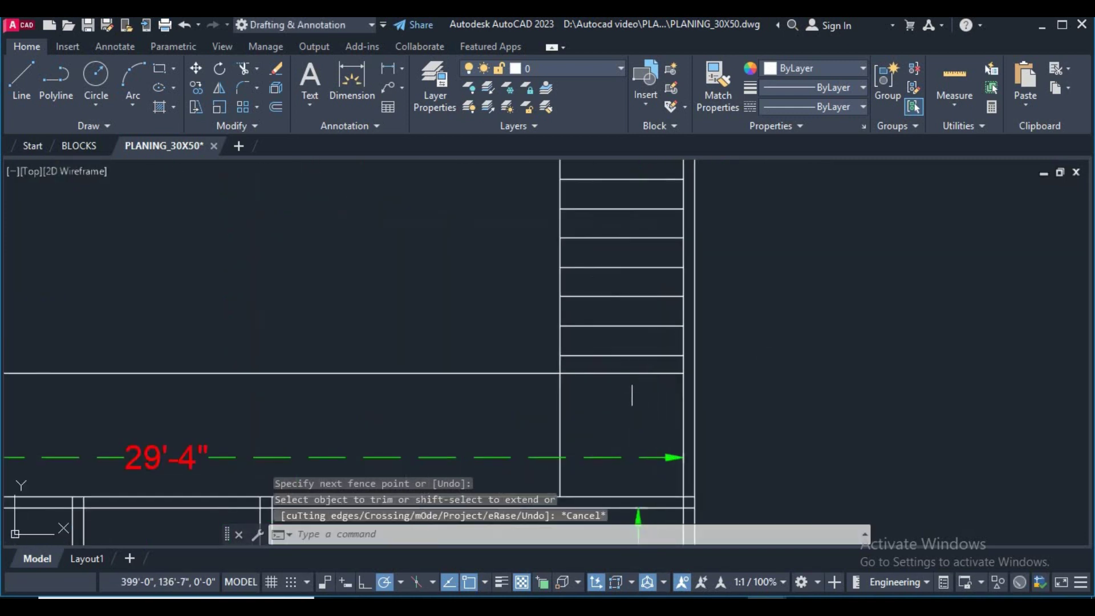
{"action": "left_click", "coordinate": [388, 69]}
{"action": "scroll", "coordinate": [602, 394], "scroll_direction": "up", "scroll_amount": 4}
{"action": "left_click", "coordinate": [601, 348]}
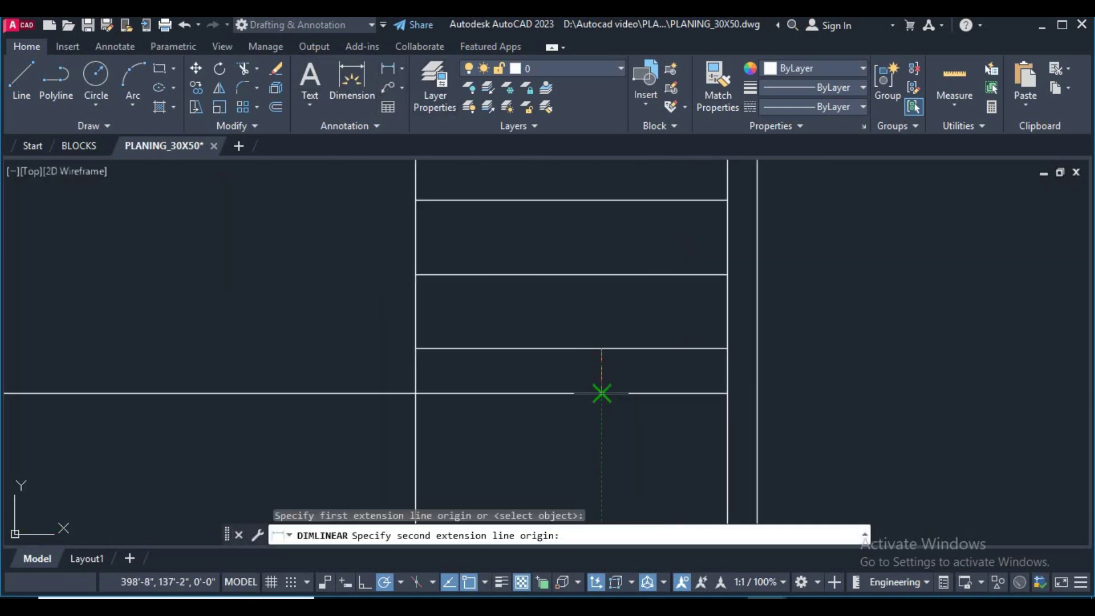
{"action": "left_click", "coordinate": [601, 393]}
{"action": "scroll", "coordinate": [614, 374], "scroll_direction": "down", "scroll_amount": 2}
{"action": "right_click", "coordinate": [765, 357]}
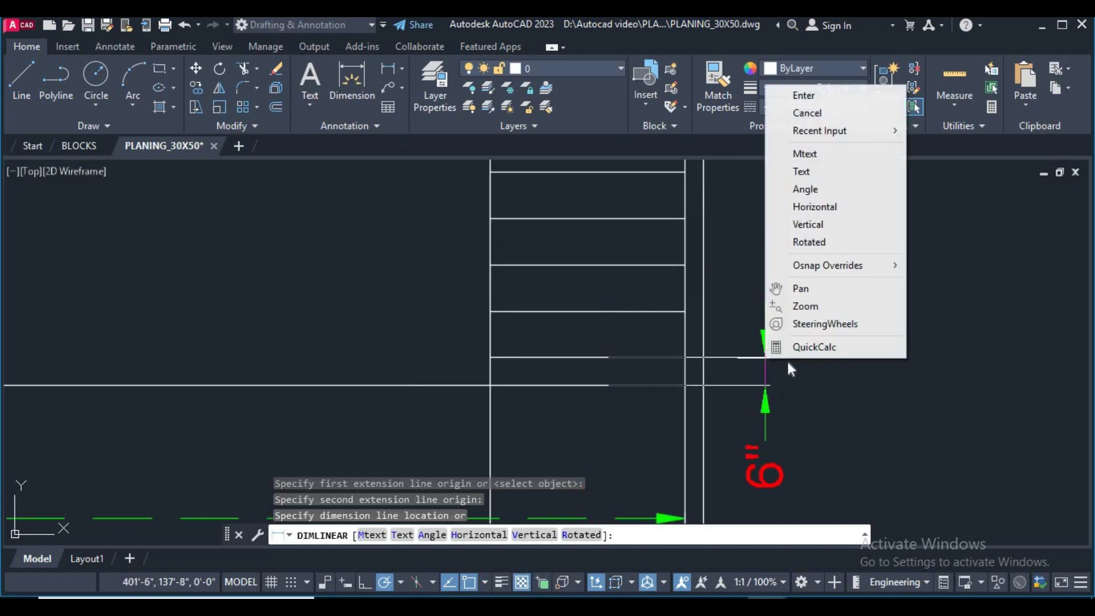
{"action": "left_click", "coordinate": [807, 112]}
Step: Crossing-select the nine tread lines and move them 3 units
{"action": "middle_click_drag", "start_coordinate": [559, 368], "coordinate": [567, 411]}
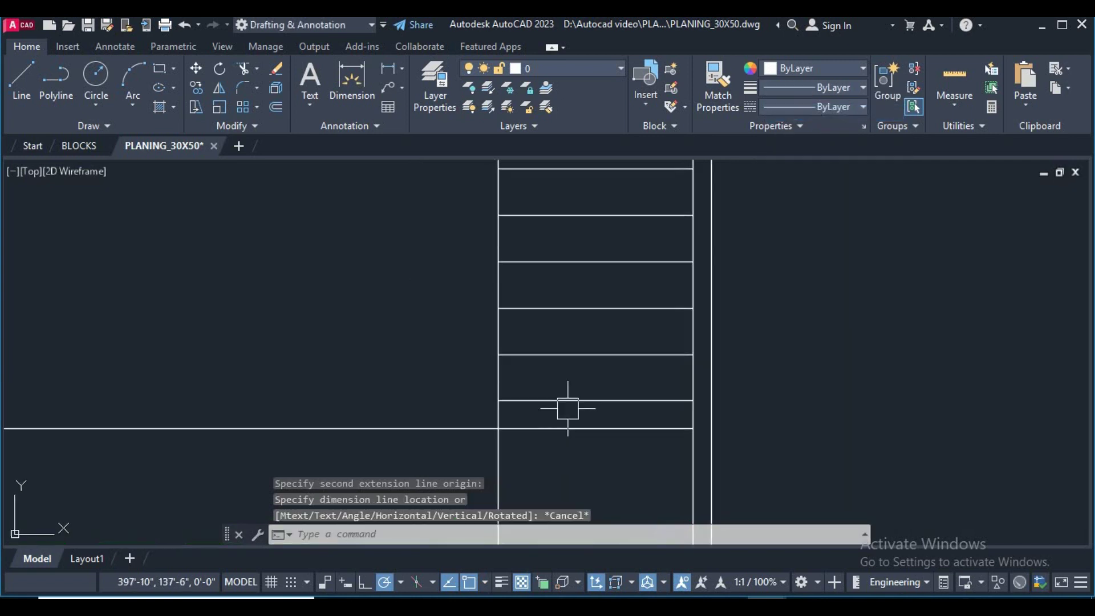
{"action": "left_click", "coordinate": [611, 416]}
{"action": "scroll", "coordinate": [594, 274], "scroll_direction": "down", "scroll_amount": 2}
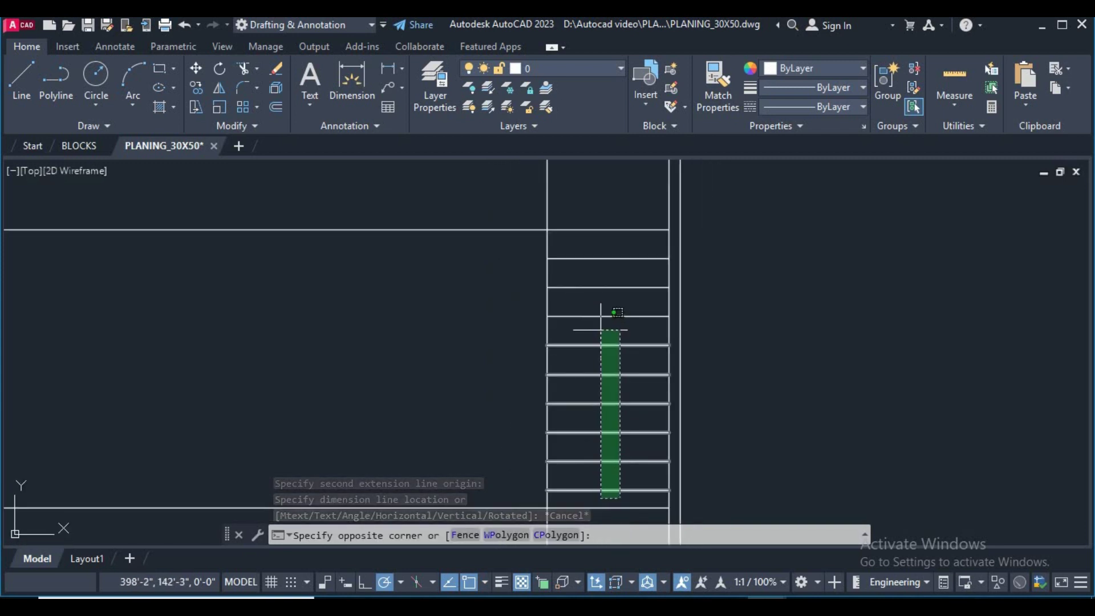
{"action": "left_click", "coordinate": [605, 253]}
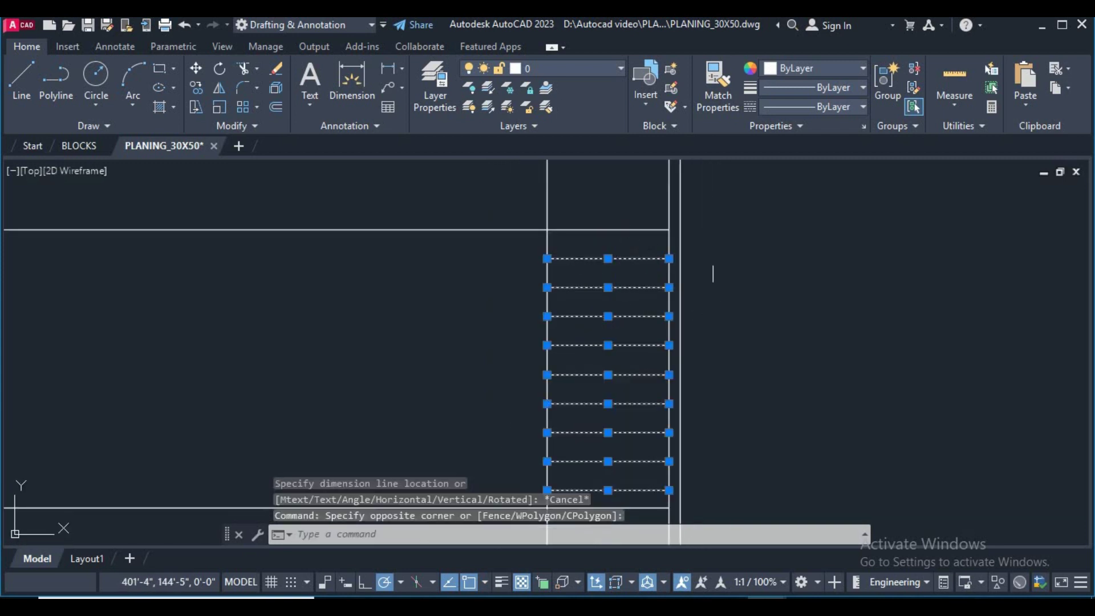
{"action": "type", "text": "m"}
{"action": "key", "text": "Return"}
{"action": "left_click", "coordinate": [810, 333]}
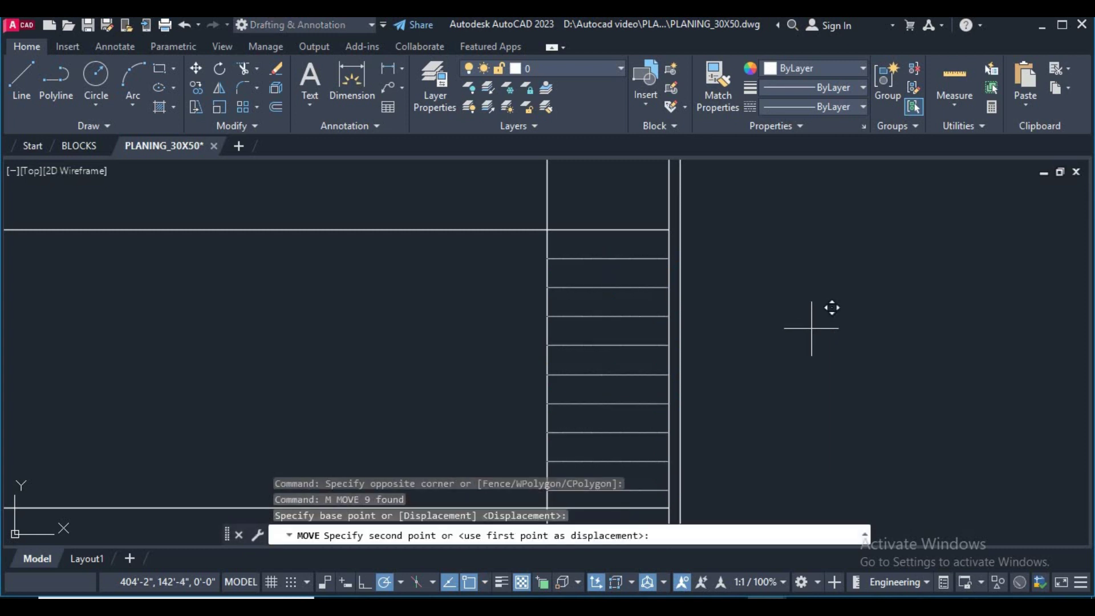
{"action": "key", "text": "Return"}
Step: Erase the leftover lowest tread line
{"action": "scroll", "coordinate": [716, 336], "scroll_direction": "down", "scroll_amount": 2}
{"action": "scroll", "coordinate": [606, 383], "scroll_direction": "up", "scroll_amount": 2}
{"action": "left_click", "coordinate": [654, 392]}
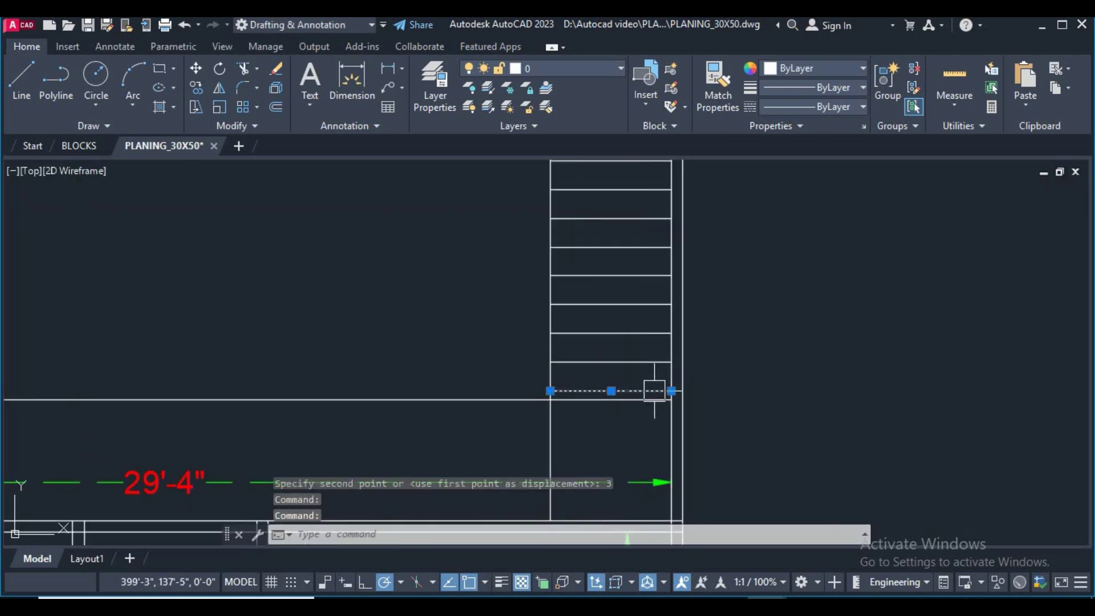
{"action": "type", "text": "Re"}
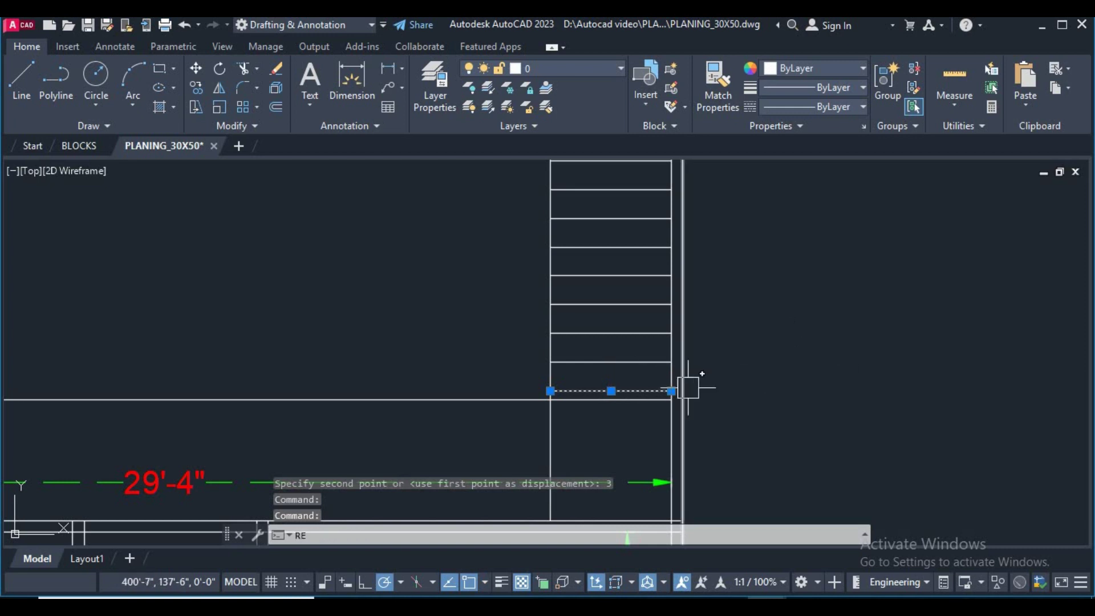
{"action": "key", "text": "Return"}
{"action": "type", "text": "e"}
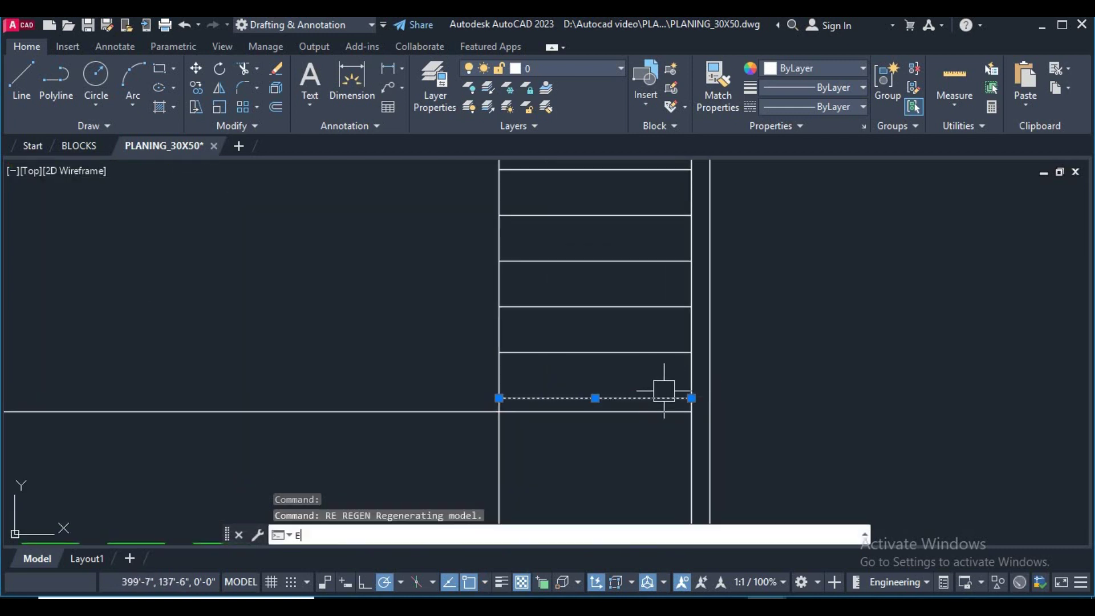
{"action": "key", "text": "Return"}
{"action": "scroll", "coordinate": [608, 388], "scroll_direction": "down", "scroll_amount": 5}
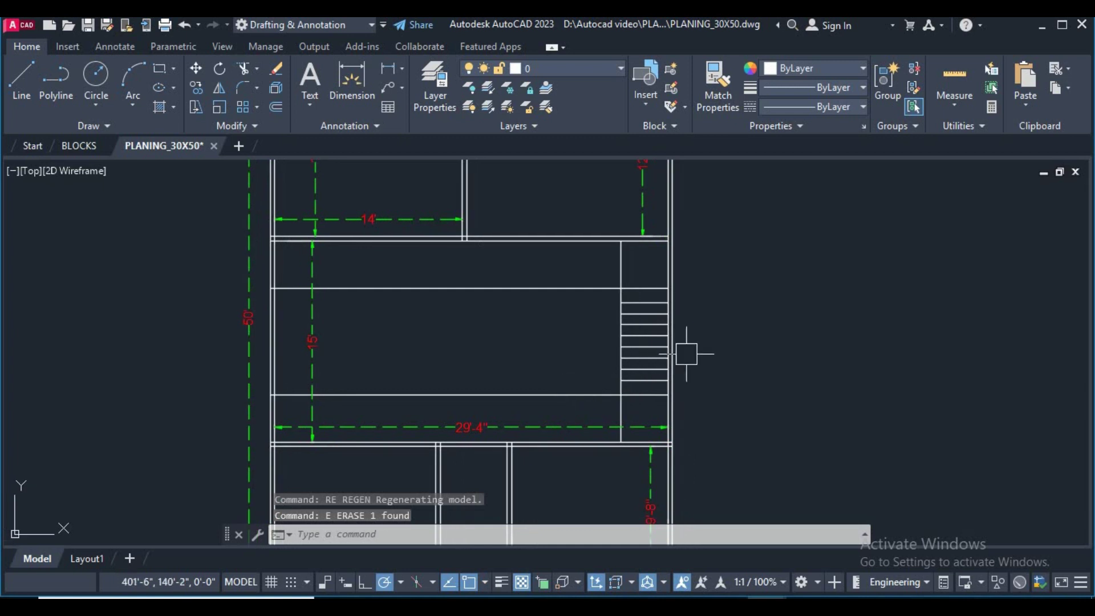
{"action": "type", "text": "o"}
{"action": "key", "text": "Return"}
{"action": "key", "text": "Return"}
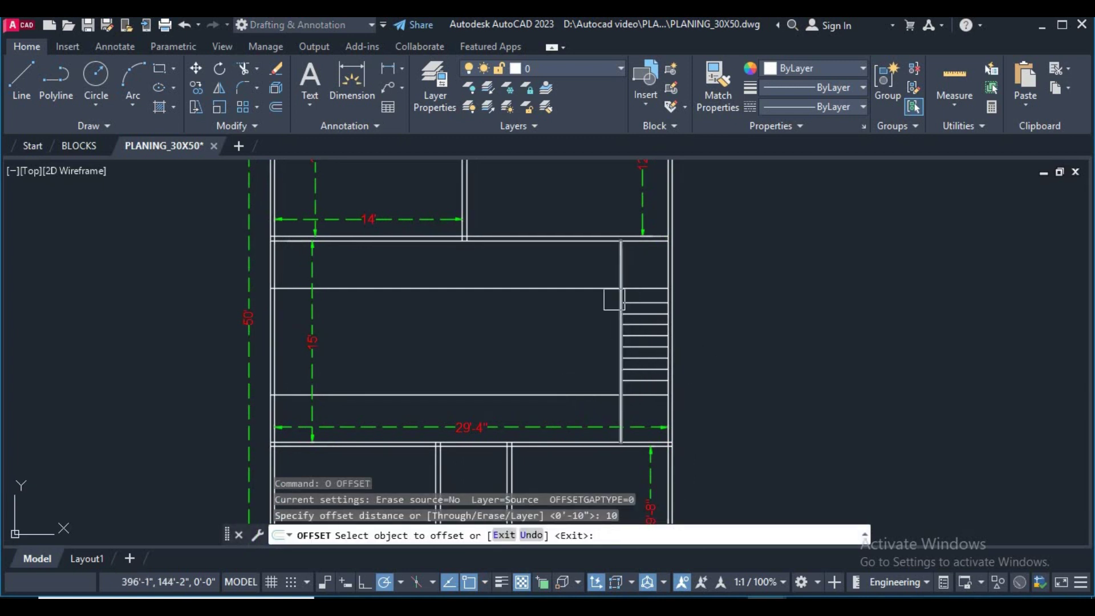
Step: Offset the stair's left edge line twice at distance 10 to form the landing lines
{"action": "left_click", "coordinate": [621, 261]}
{"action": "left_click", "coordinate": [609, 268]}
{"action": "left_click", "coordinate": [590, 273]}
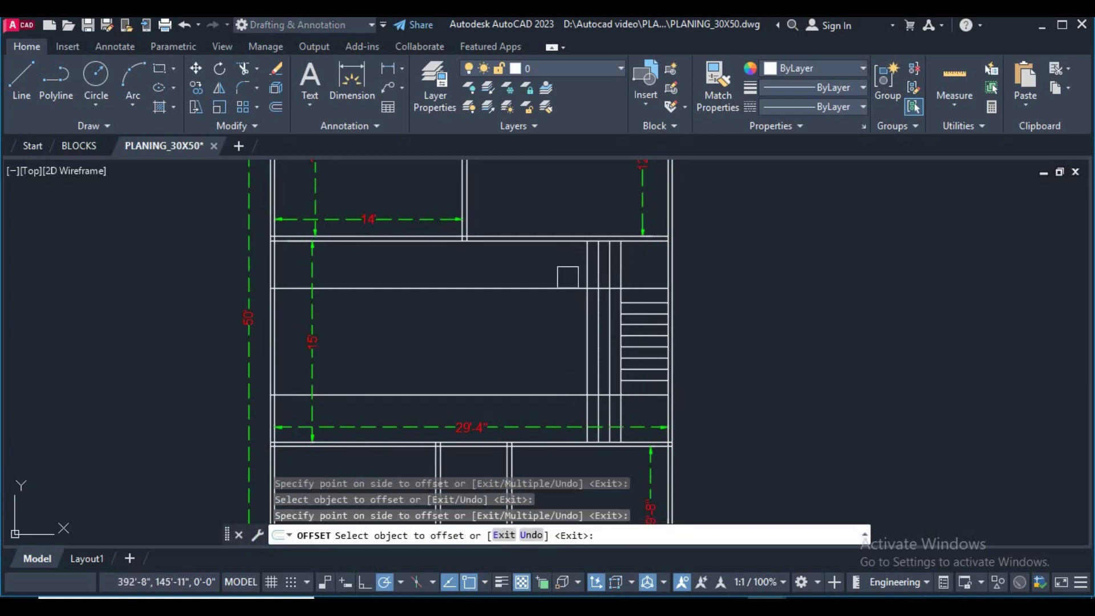
{"action": "right_click", "coordinate": [805, 372]}
{"action": "left_click", "coordinate": [810, 354]}
Step: Trim the crossing room lines and fence-trim the landing lines to fit the stair
{"action": "type", "text": "tr"}
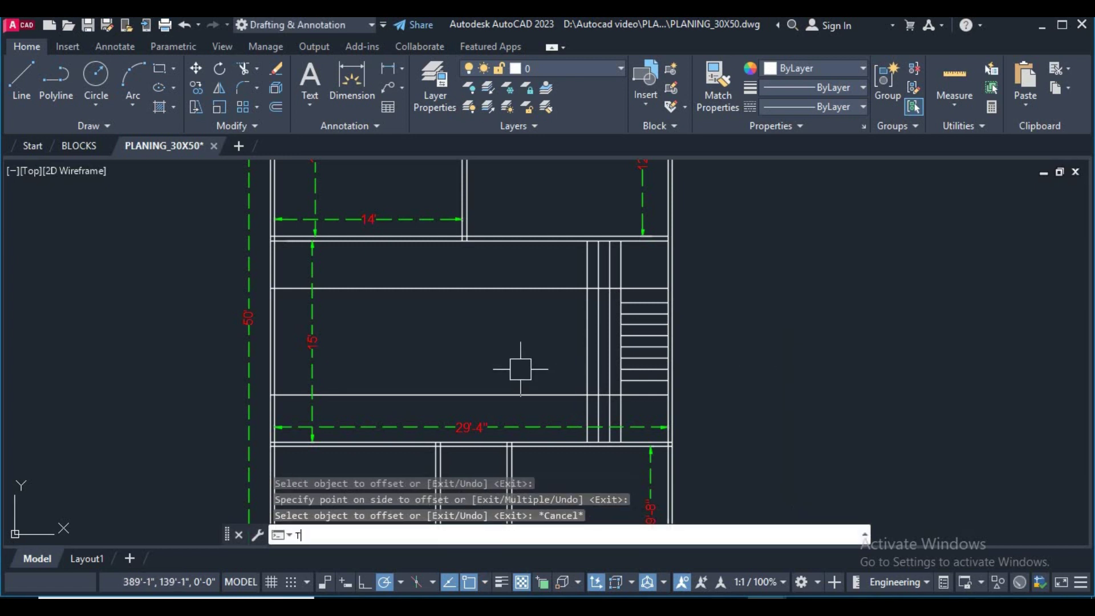
{"action": "key", "text": "Return"}
{"action": "left_click", "coordinate": [530, 288]}
{"action": "left_click", "coordinate": [528, 394]}
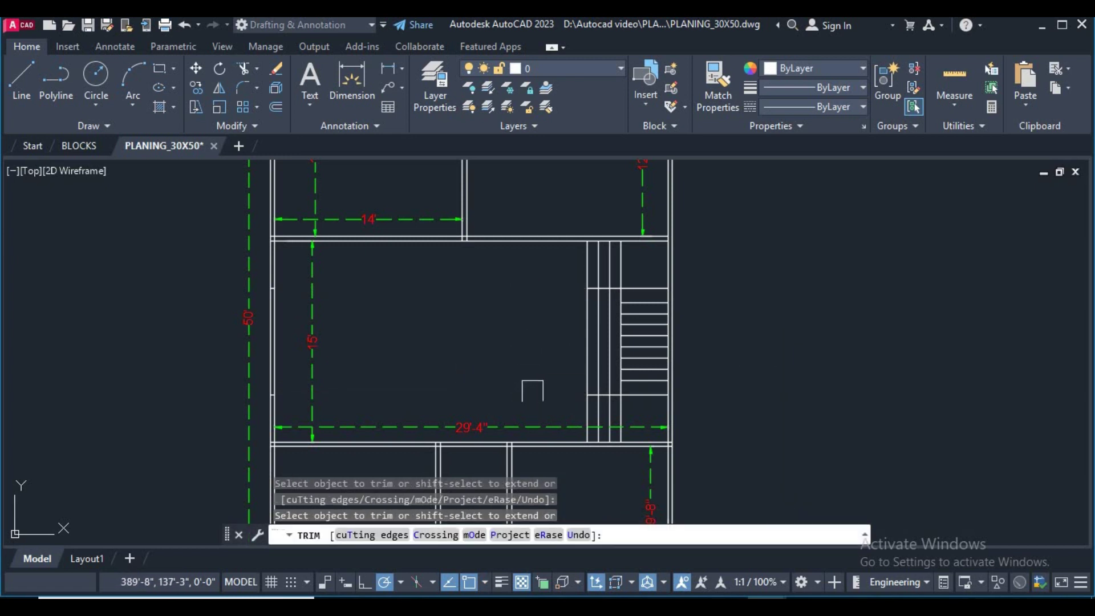
{"action": "scroll", "coordinate": [616, 373], "scroll_direction": "up", "scroll_amount": 5}
{"action": "scroll", "coordinate": [612, 373], "scroll_direction": "up", "scroll_amount": 4}
{"action": "left_click", "coordinate": [606, 403]}
{"action": "key", "text": "Return"}
{"action": "scroll", "coordinate": [714, 360], "scroll_direction": "down", "scroll_amount": 5}
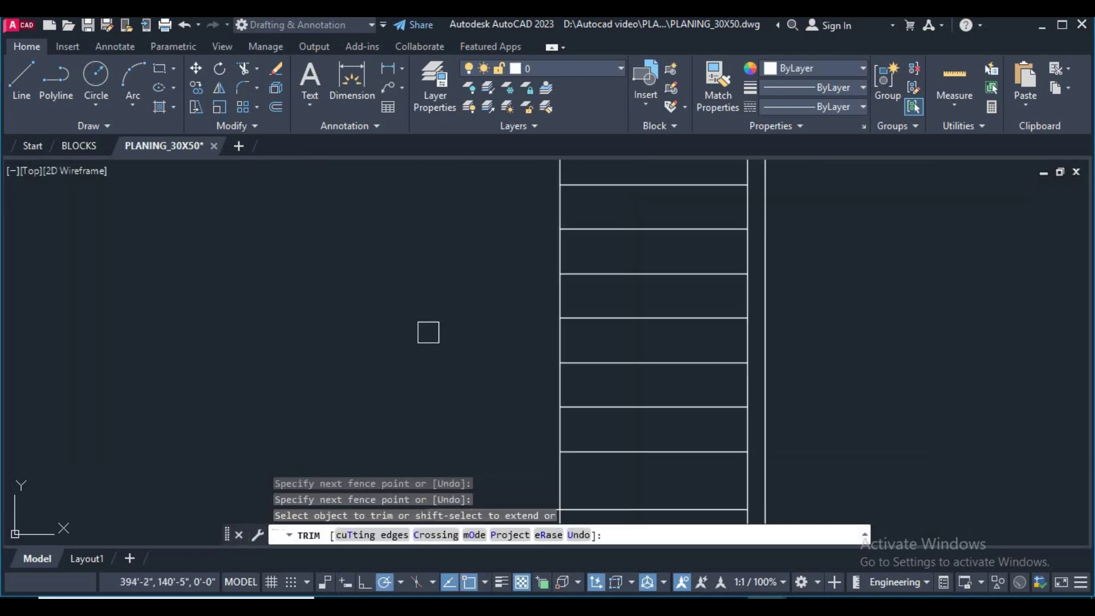
{"action": "scroll", "coordinate": [714, 360], "scroll_direction": "down", "scroll_amount": 4}
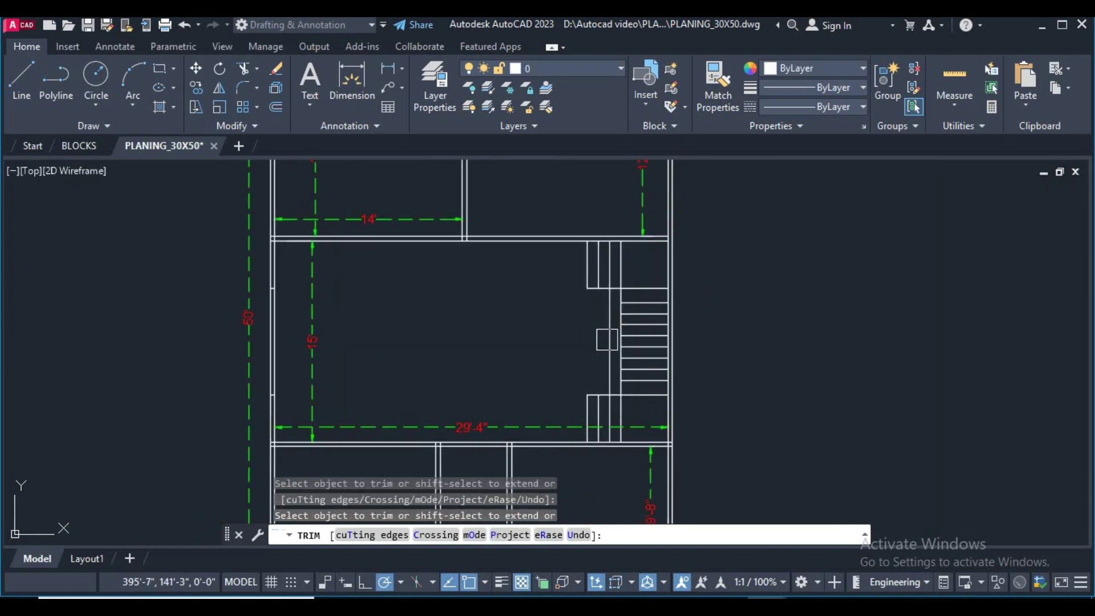
{"action": "right_click", "coordinate": [849, 338]}
{"action": "left_click", "coordinate": [863, 326]}
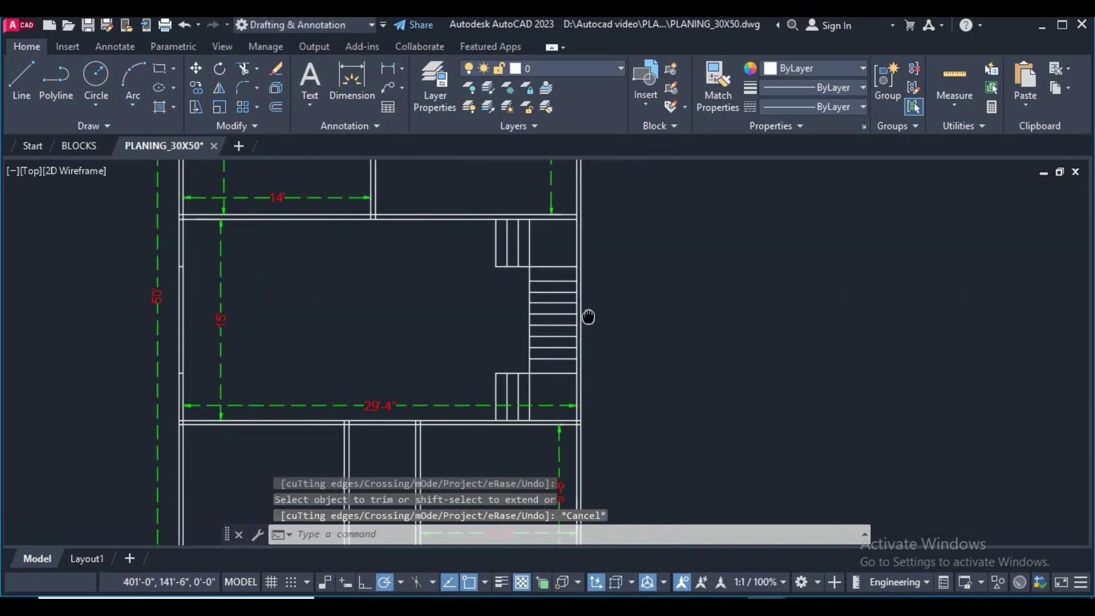
Step: Select and erase the 29'-4" dimension across the large room
{"action": "left_click", "coordinate": [443, 378]}
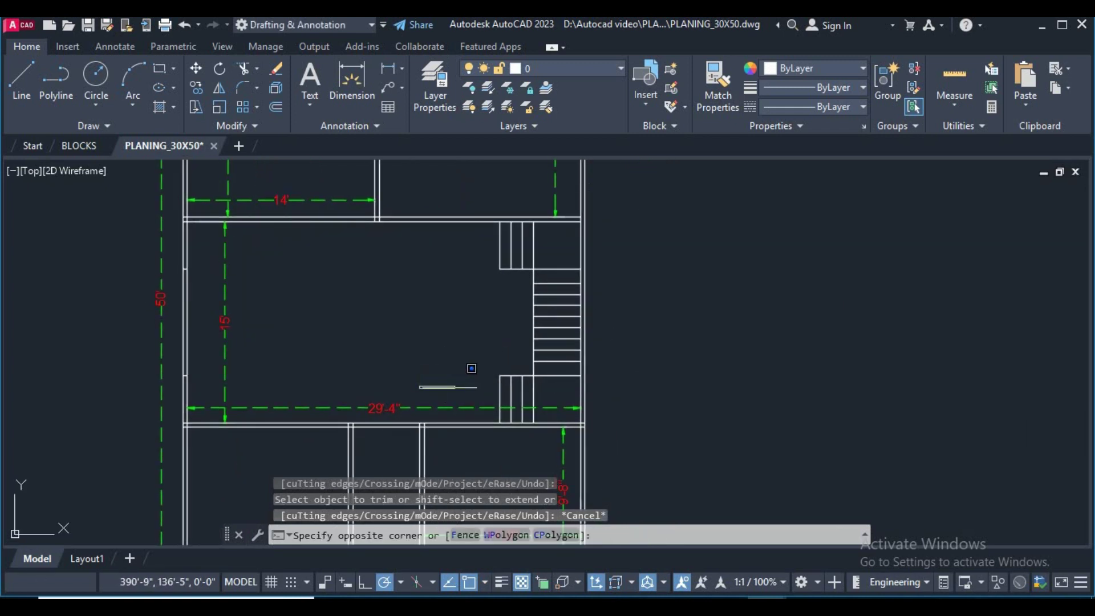
{"action": "left_click", "coordinate": [420, 393]}
{"action": "left_click", "coordinate": [412, 408]}
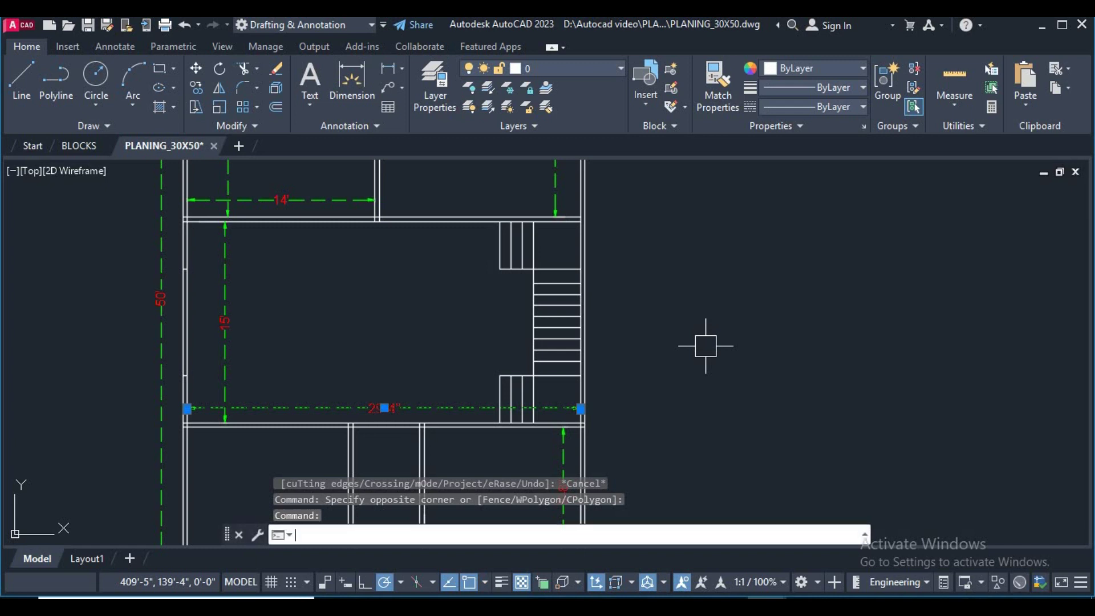
{"action": "type", "text": "E"}
{"action": "key", "text": "Return"}
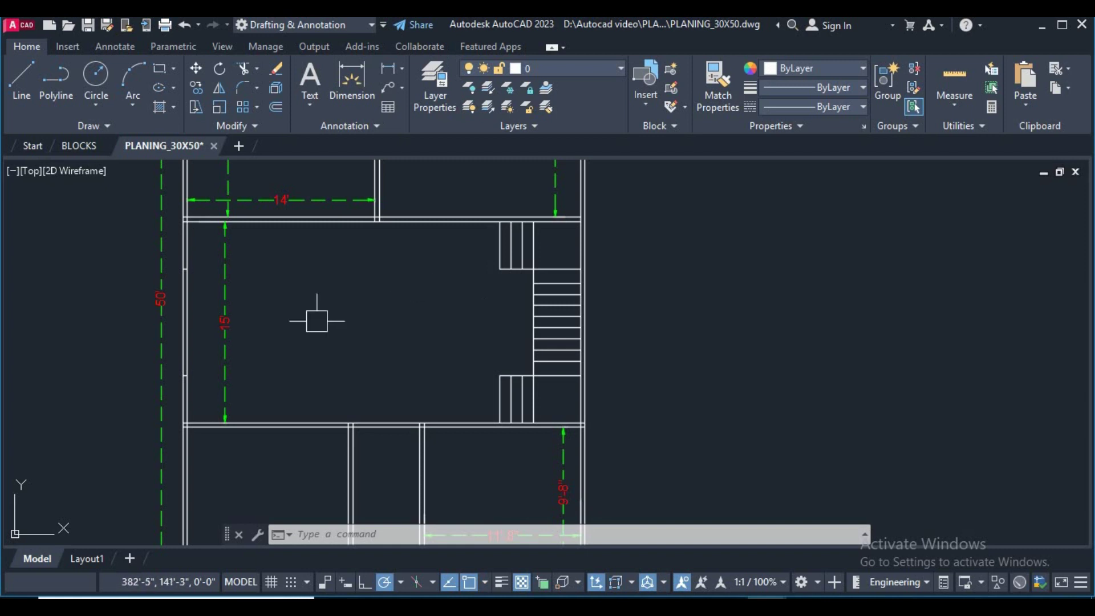
Step: Mirror the right-wall stairs to the left wall, keeping the originals
{"action": "left_click", "coordinate": [560, 411]}
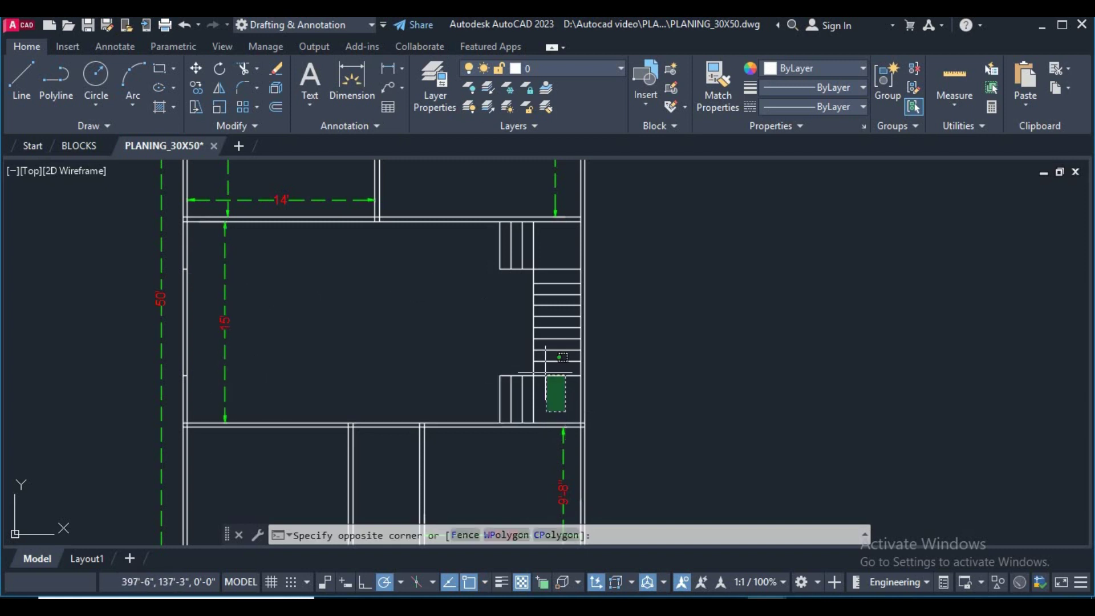
{"action": "left_click", "coordinate": [459, 281]}
{"action": "type", "text": "MI"}
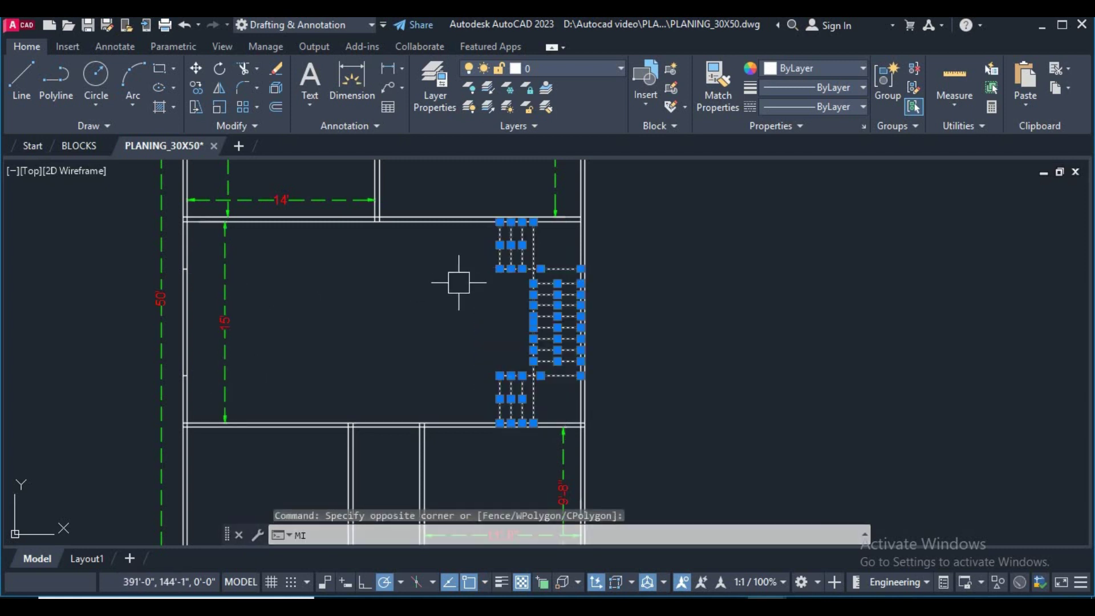
{"action": "key", "text": "Return"}
{"action": "scroll", "coordinate": [368, 417], "scroll_direction": "up", "scroll_amount": 2}
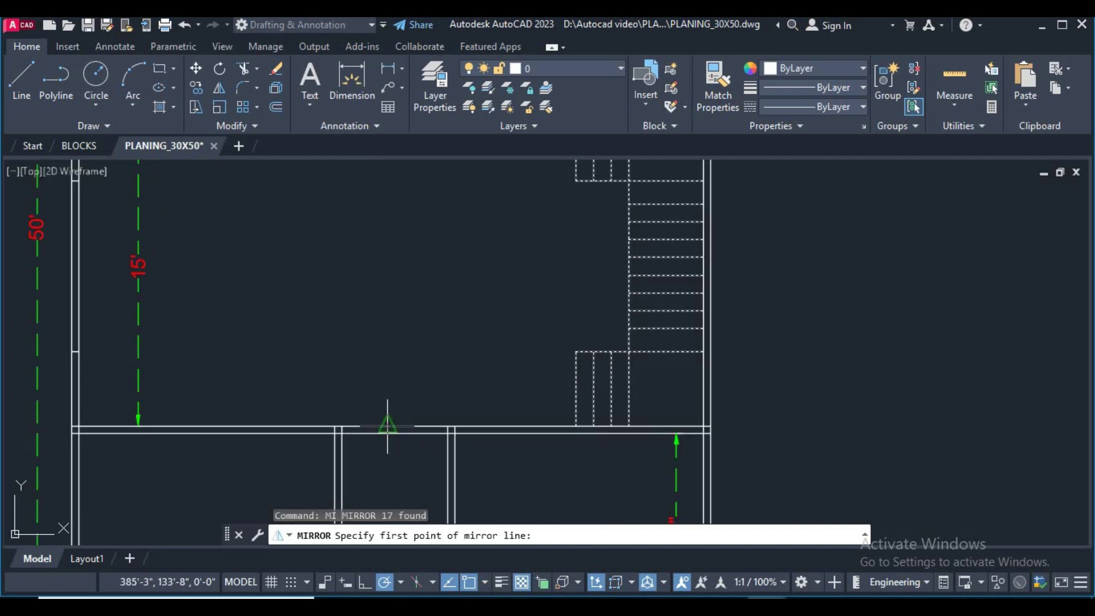
{"action": "left_click", "coordinate": [387, 425]}
{"action": "left_click", "coordinate": [382, 451]}
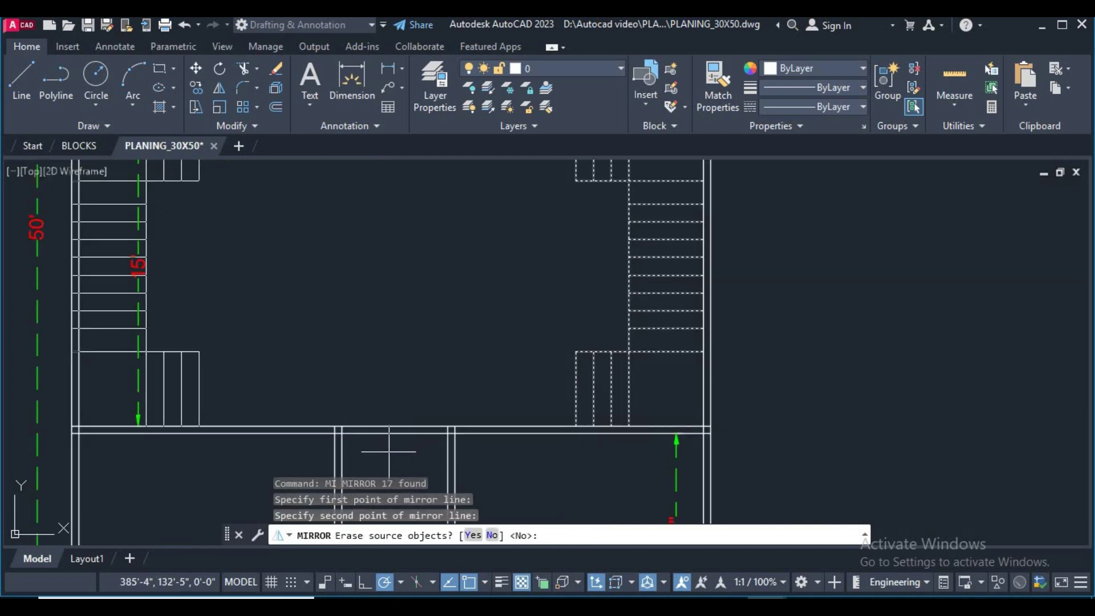
{"action": "middle_click_drag", "start_coordinate": [389, 407], "coordinate": [385, 401]}
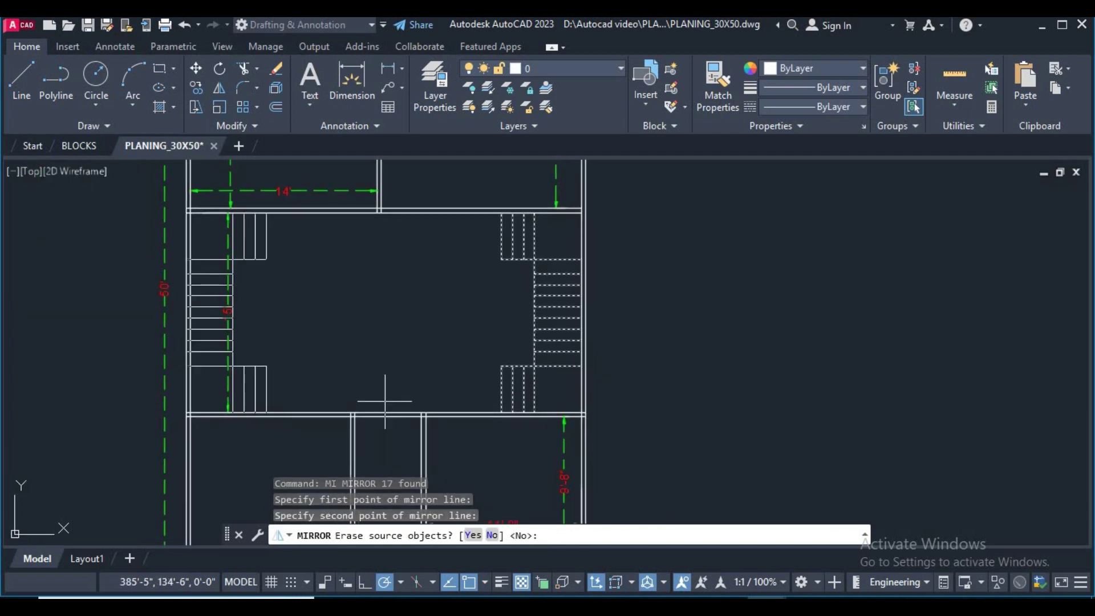
{"action": "key", "text": "ctrl+z"}
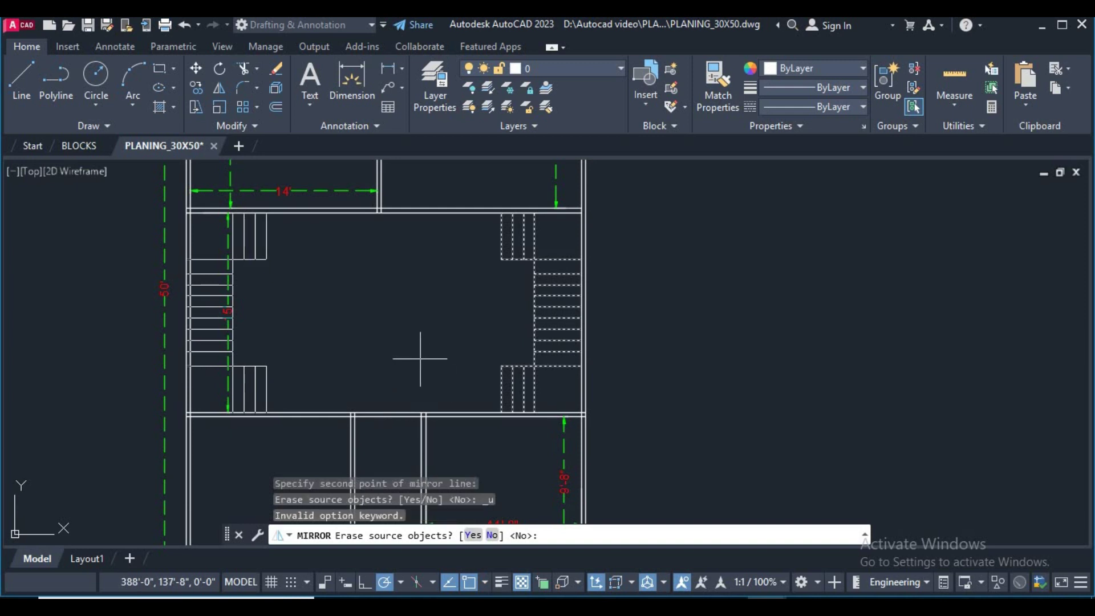
{"action": "key", "text": "ctrl+z"}
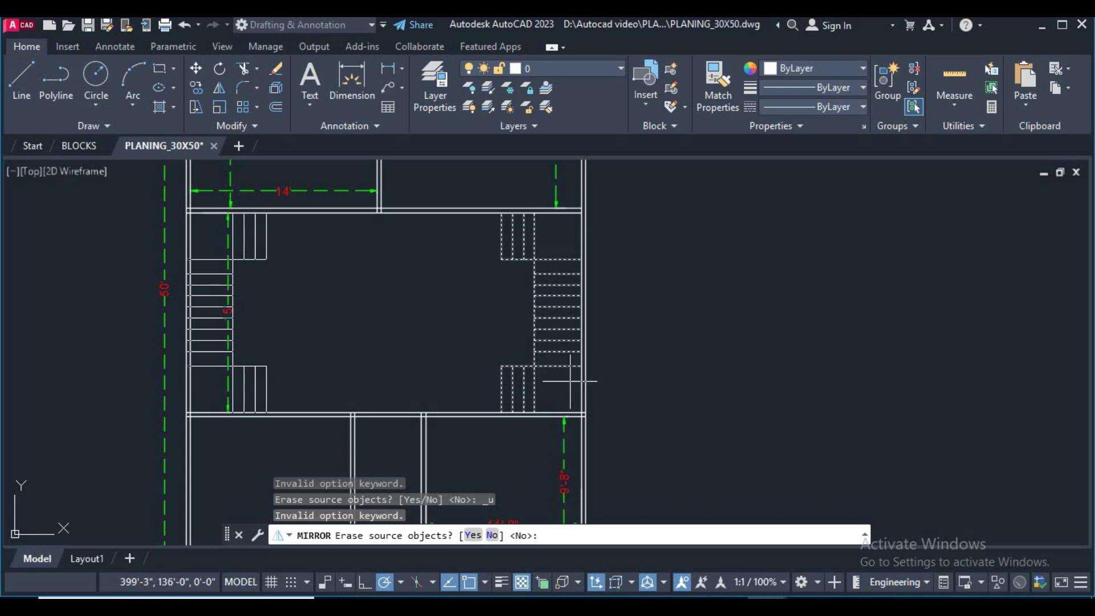
{"action": "key", "text": "Return"}
Step: Erase the 15' dimension over the stairs
{"action": "scroll", "coordinate": [228, 308], "scroll_direction": "up", "scroll_amount": 3}
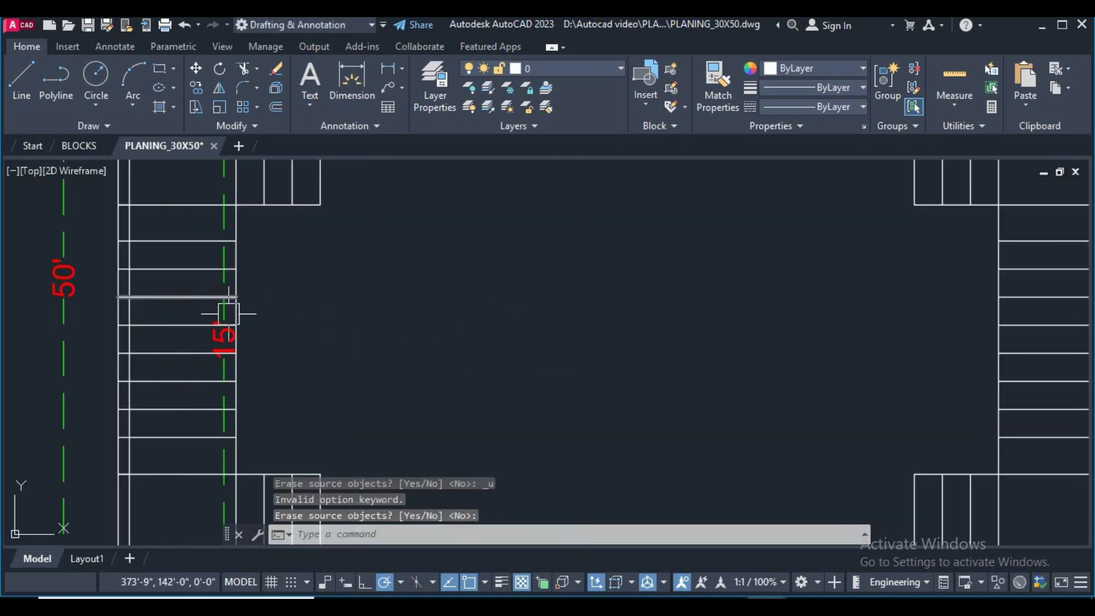
{"action": "scroll", "coordinate": [225, 319], "scroll_direction": "up", "scroll_amount": 2}
{"action": "key", "text": "Return"}
{"action": "scroll", "coordinate": [497, 371], "scroll_direction": "down", "scroll_amount": 3}
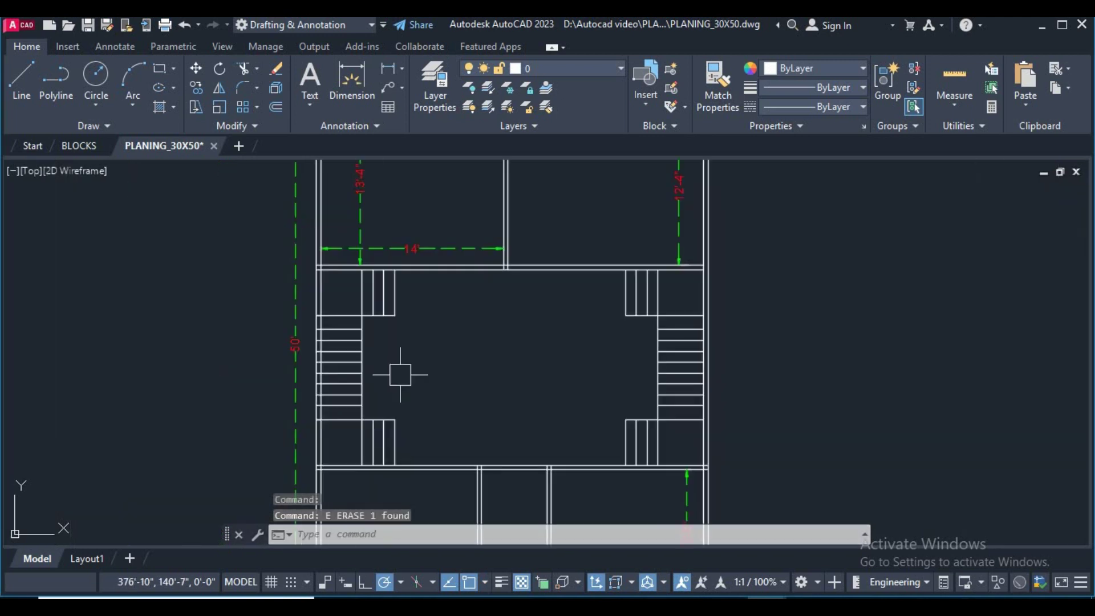
{"action": "scroll", "coordinate": [399, 342], "scroll_direction": "down", "scroll_amount": 1}
Step: Move the mirrored left-wall stairs 4 units to the right
{"action": "left_click", "coordinate": [402, 305]}
{"action": "left_click", "coordinate": [325, 440]}
{"action": "type", "text": "m"}
{"action": "key", "text": "Return"}
{"action": "left_click", "coordinate": [460, 331]}
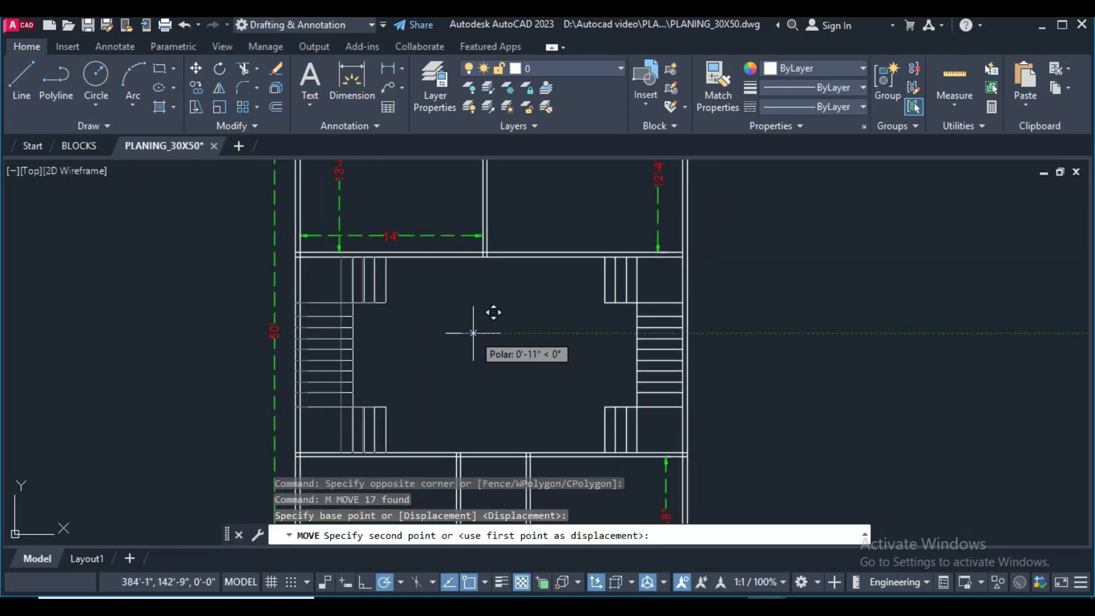
{"action": "type", "text": "4"}
{"action": "key", "text": "Return"}
Step: Erase the original right-wall stairs and recentre the plan on the central room
{"action": "scroll", "coordinate": [657, 421], "scroll_direction": "up", "scroll_amount": 3}
{"action": "scroll", "coordinate": [567, 367], "scroll_direction": "down", "scroll_amount": 3}
{"action": "left_click", "coordinate": [568, 368]}
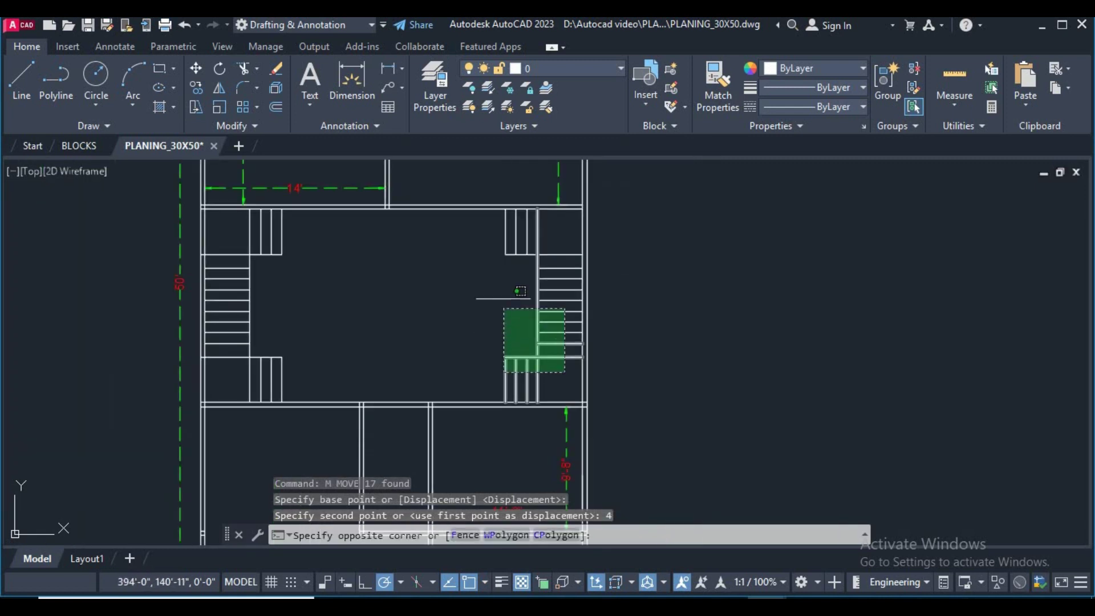
{"action": "left_click", "coordinate": [495, 239]}
{"action": "type", "text": "e"}
{"action": "key", "text": "Return"}
{"action": "middle_click_drag", "start_coordinate": [345, 324], "coordinate": [404, 367]}
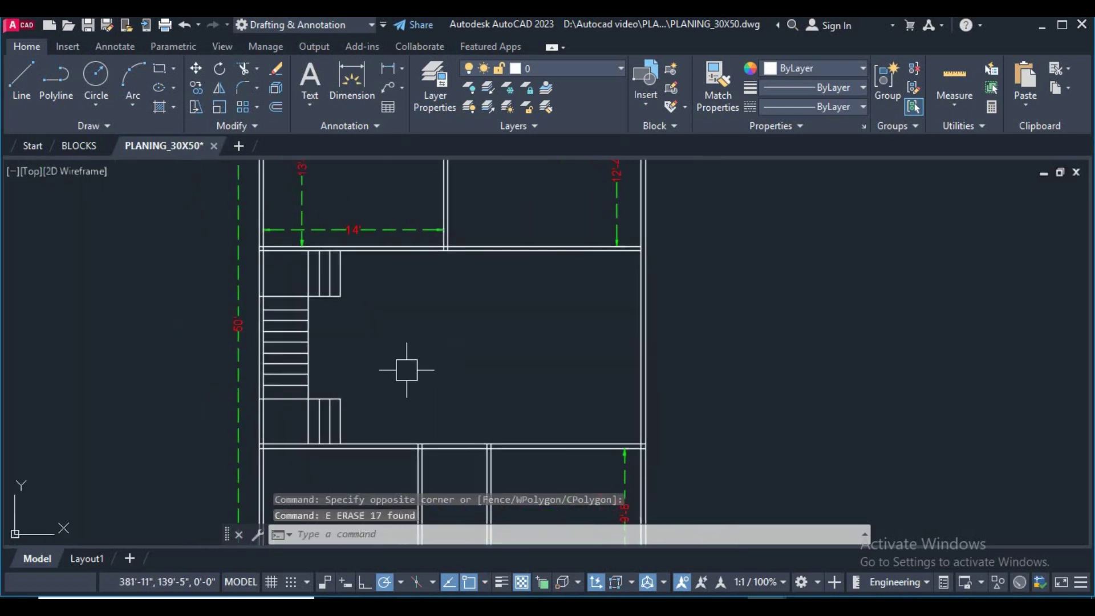
{"action": "scroll", "coordinate": [366, 311], "scroll_direction": "up", "scroll_amount": 2}
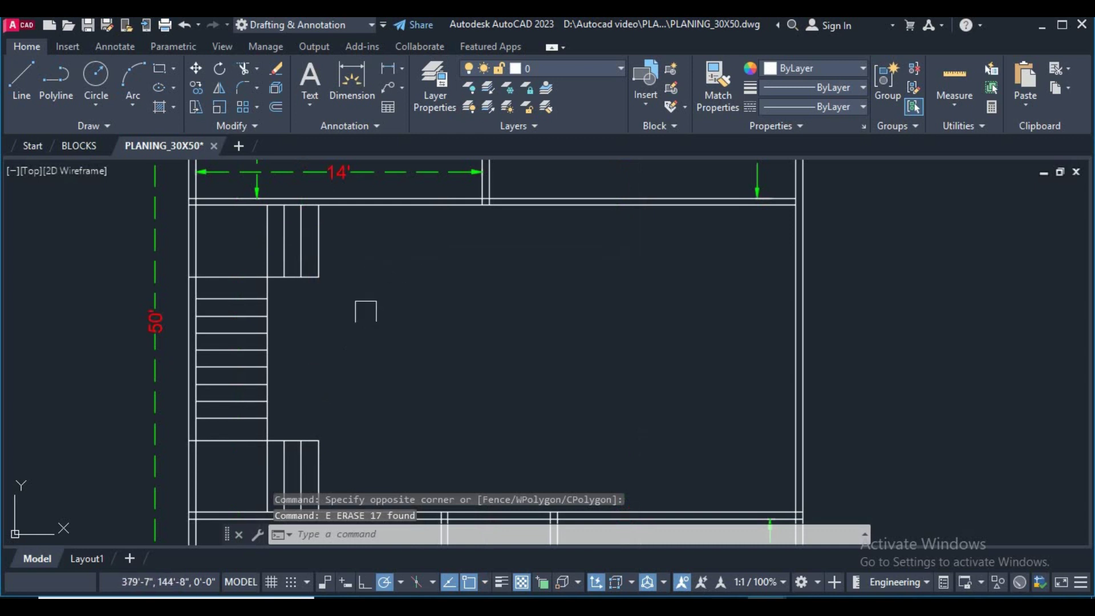
{"action": "scroll", "coordinate": [411, 327], "scroll_direction": "down", "scroll_amount": 3}
{"action": "scroll", "coordinate": [383, 282], "scroll_direction": "up", "scroll_amount": 1}
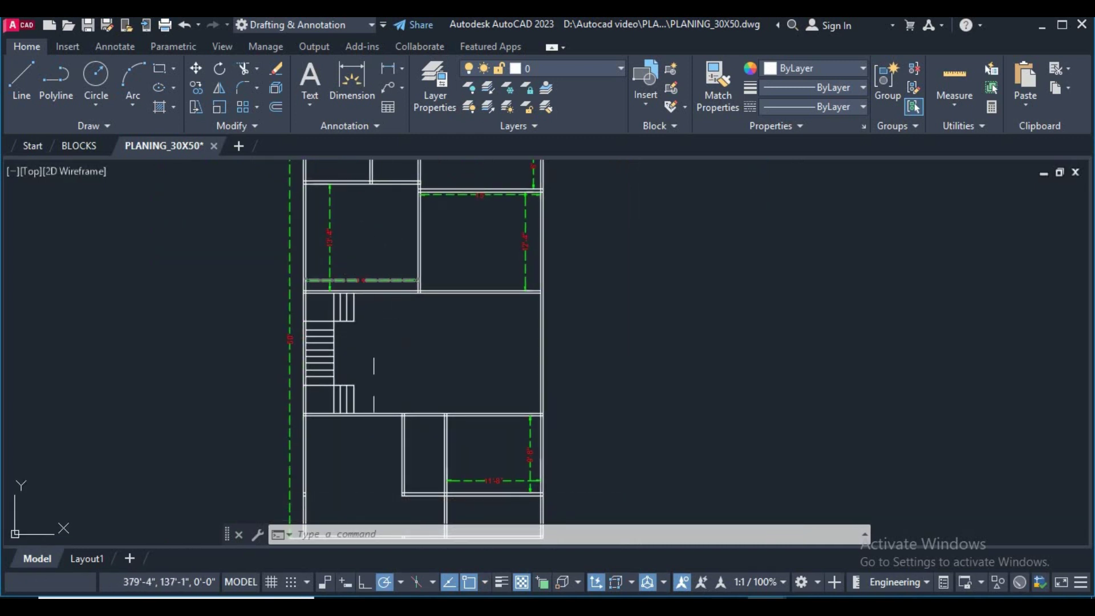
{"action": "scroll", "coordinate": [371, 365], "scroll_direction": "up", "scroll_amount": 2}
Step: Crossing-select the left-wall staircase and landings and set their colour to Magenta
{"action": "left_click", "coordinate": [396, 427]}
{"action": "left_click", "coordinate": [314, 287]}
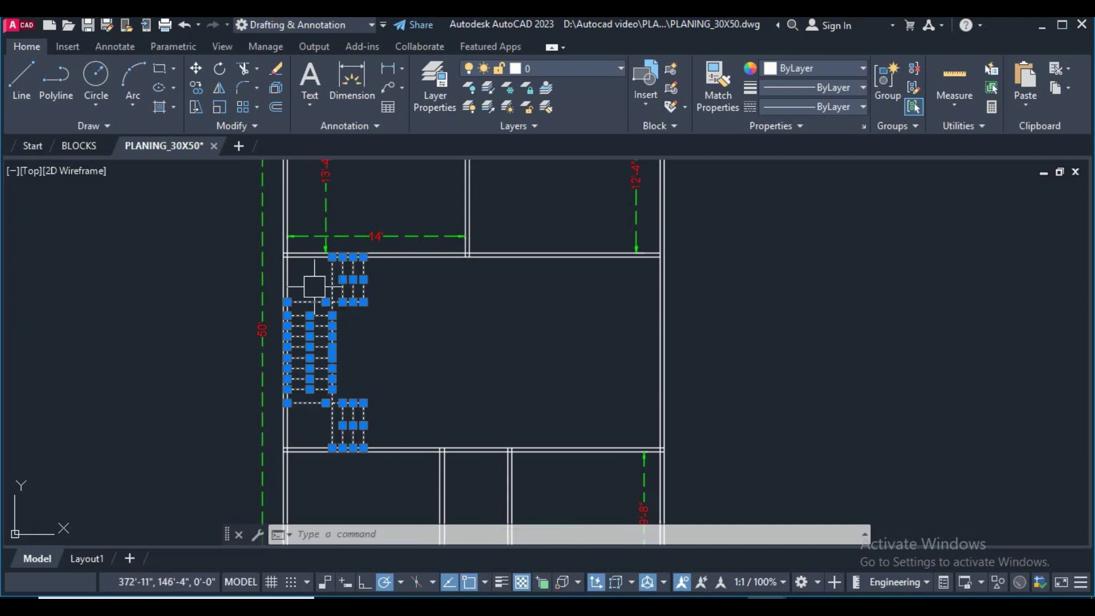
{"action": "left_click", "coordinate": [817, 73]}
{"action": "left_click", "coordinate": [849, 223]}
{"action": "type", "text": "v"}
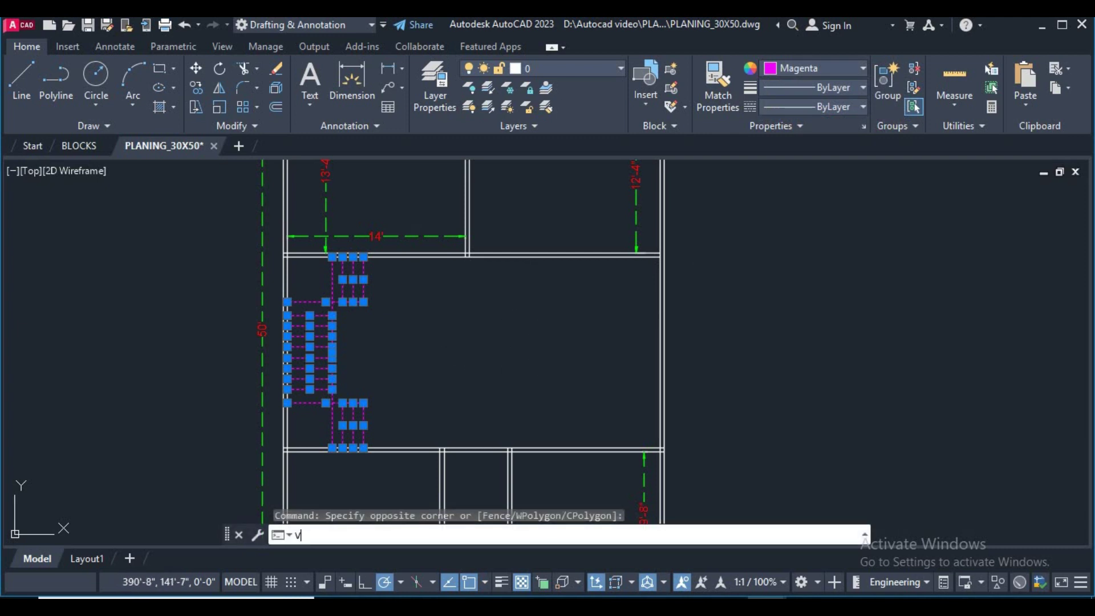
Step: Open and close the named views manager, then pan to bring the lower rooms into view
{"action": "key", "text": "Return"}
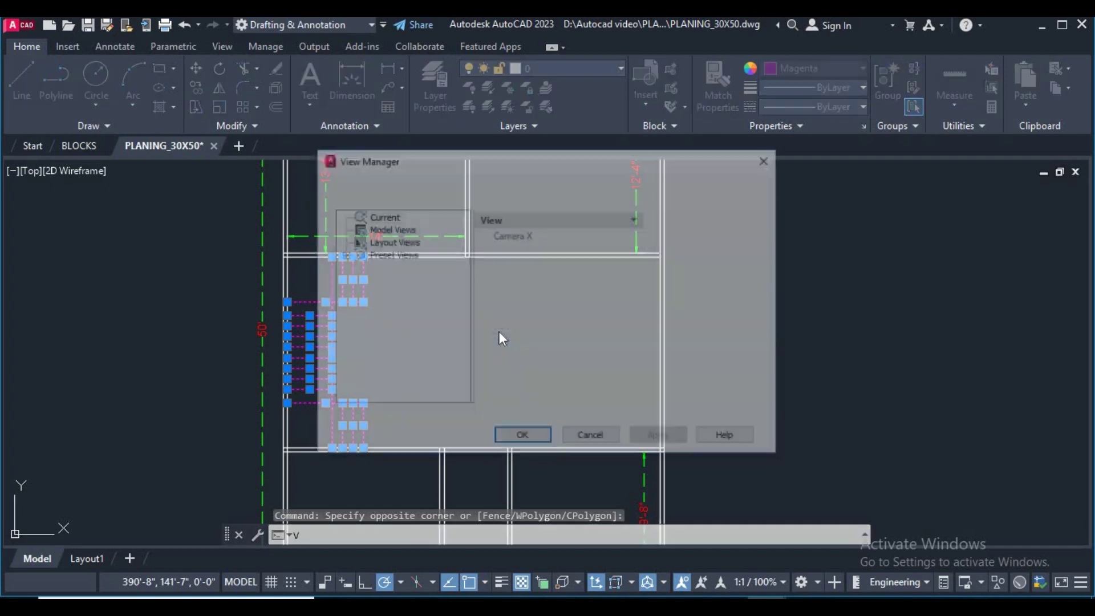
{"action": "left_click", "coordinate": [759, 181]}
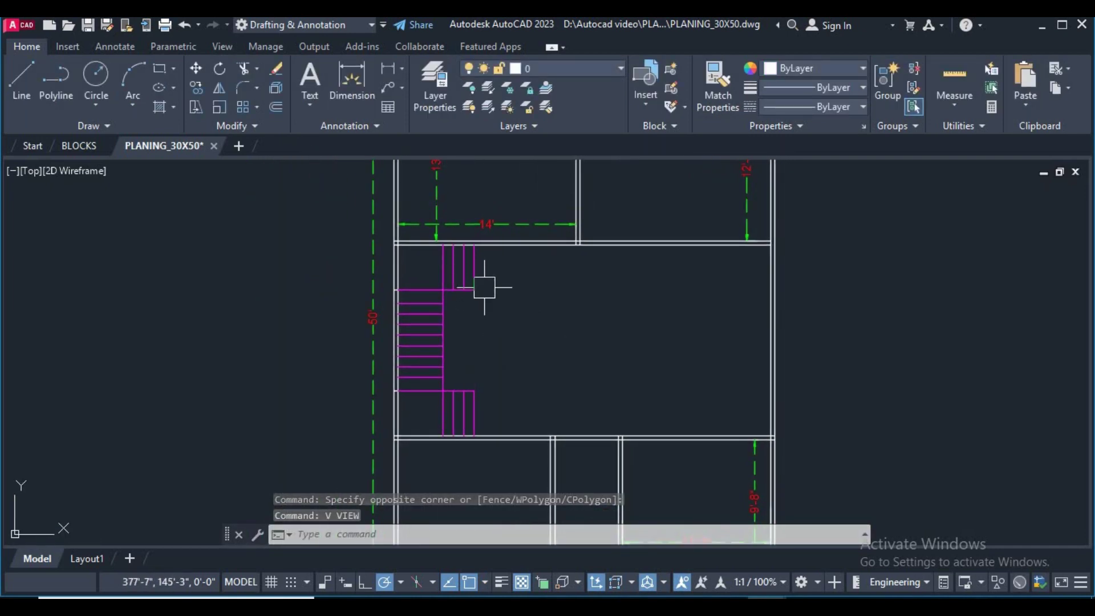
{"action": "scroll", "coordinate": [538, 313], "scroll_direction": "down", "scroll_amount": 3}
{"action": "scroll", "coordinate": [562, 312], "scroll_direction": "up", "scroll_amount": 1}
{"action": "scroll", "coordinate": [561, 311], "scroll_direction": "up", "scroll_amount": 2}
{"action": "middle_click_drag", "start_coordinate": [562, 311], "coordinate": [519, 335]}
{"action": "scroll", "coordinate": [531, 342], "scroll_direction": "up", "scroll_amount": 2}
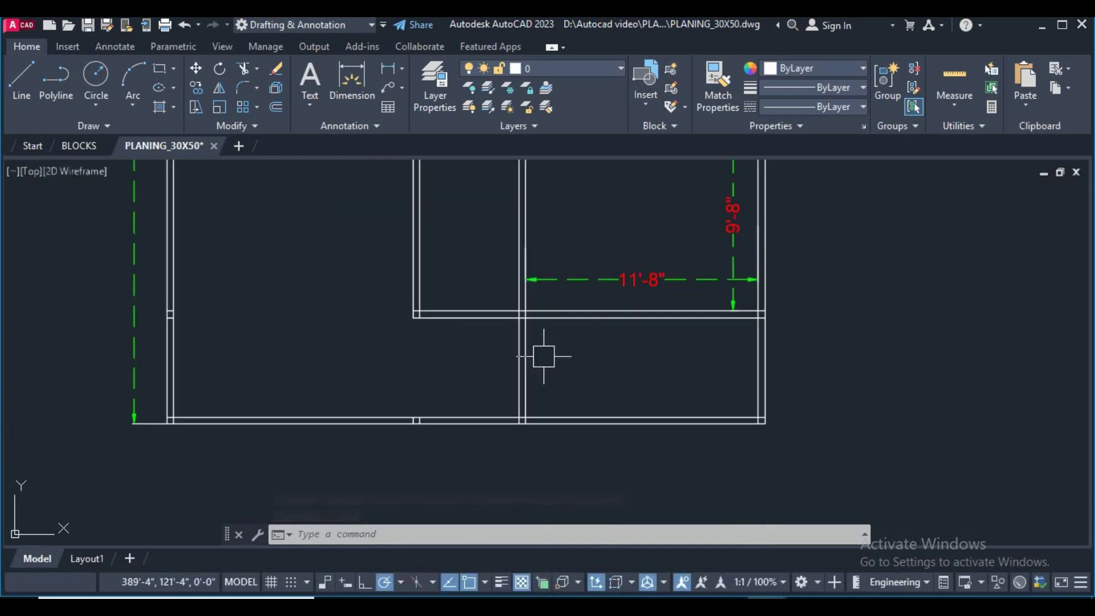
{"action": "left_click", "coordinate": [391, 70]}
Step: Add the 5' vertical dimension beside the lower-right room
{"action": "scroll", "coordinate": [709, 353], "scroll_direction": "up", "scroll_amount": 2}
{"action": "left_click", "coordinate": [713, 306]}
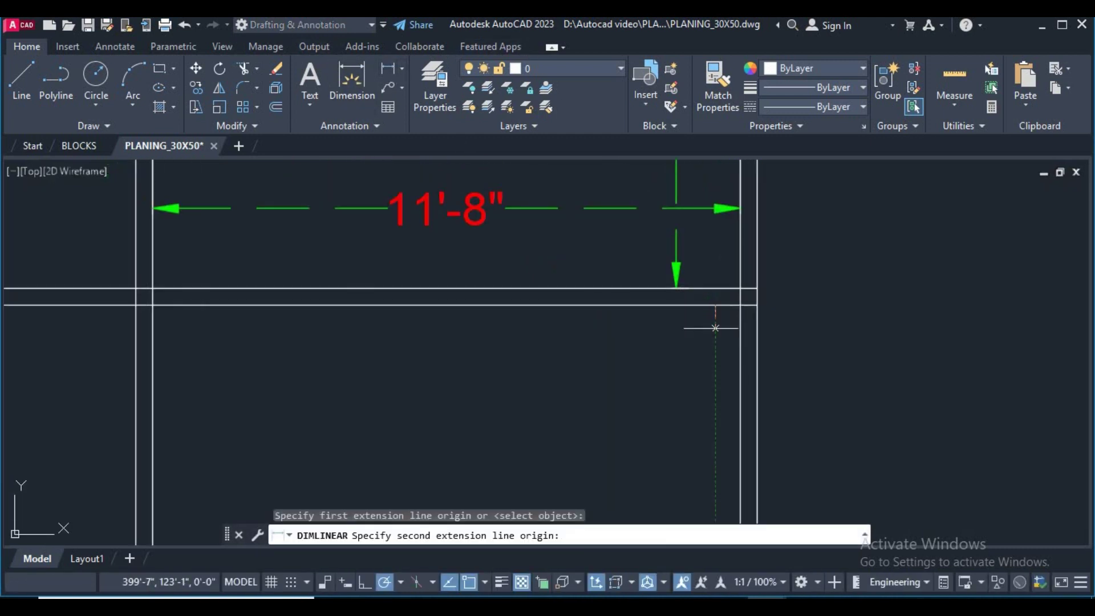
{"action": "scroll", "coordinate": [713, 323], "scroll_direction": "up", "scroll_amount": 2}
{"action": "left_click", "coordinate": [690, 448]}
{"action": "left_click", "coordinate": [687, 416]}
{"action": "scroll", "coordinate": [687, 416], "scroll_direction": "down", "scroll_amount": 3}
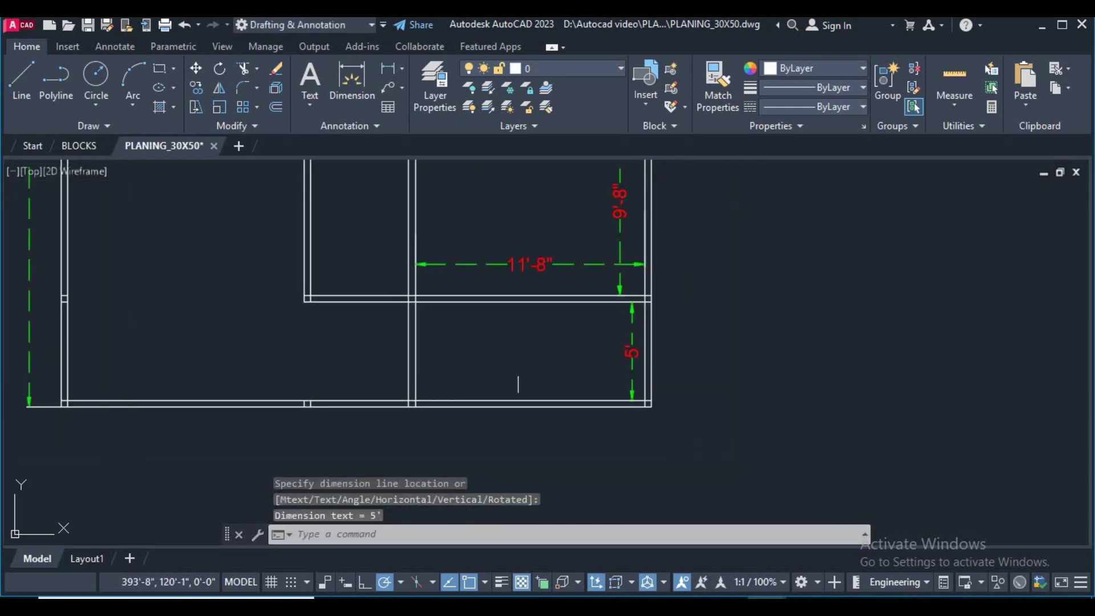
Step: Trim the wall lines crossed by a fence near the lower rooms
{"action": "middle_click_drag", "start_coordinate": [686, 416], "coordinate": [823, 439]}
{"action": "type", "text": "tr"}
{"action": "key", "text": "Return"}
{"action": "mouse_move", "coordinate": [498, 362]}
{"action": "left_mouse_down"}
{"action": "mouse_move", "coordinate": [606, 367]}
{"action": "mouse_move", "coordinate": [572, 366]}
{"action": "left_mouse_up"}
{"action": "scroll", "coordinate": [606, 367], "scroll_direction": "down", "scroll_amount": 2}
{"action": "scroll", "coordinate": [572, 366], "scroll_direction": "up", "scroll_amount": 2}
{"action": "scroll", "coordinate": [535, 337], "scroll_direction": "down", "scroll_amount": 2}
{"action": "middle_click_drag", "start_coordinate": [535, 337], "coordinate": [488, 311]}
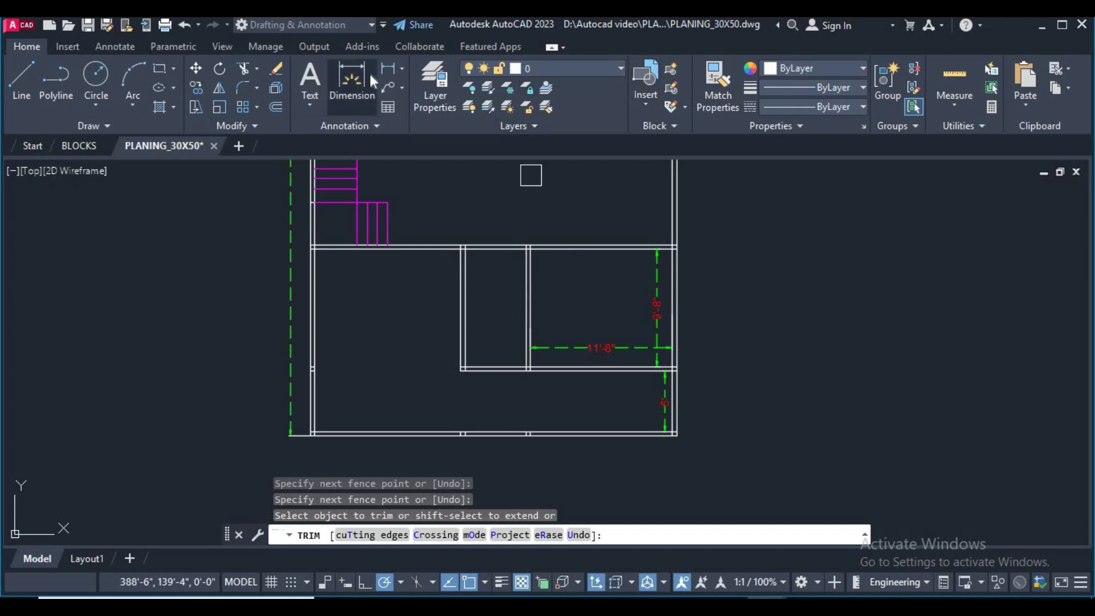
Step: Dimension the lower-left room with a 12' width and a 15' depth
{"action": "left_click", "coordinate": [388, 68]}
{"action": "scroll", "coordinate": [427, 324], "scroll_direction": "up", "scroll_amount": 2}
{"action": "left_click", "coordinate": [477, 311]}
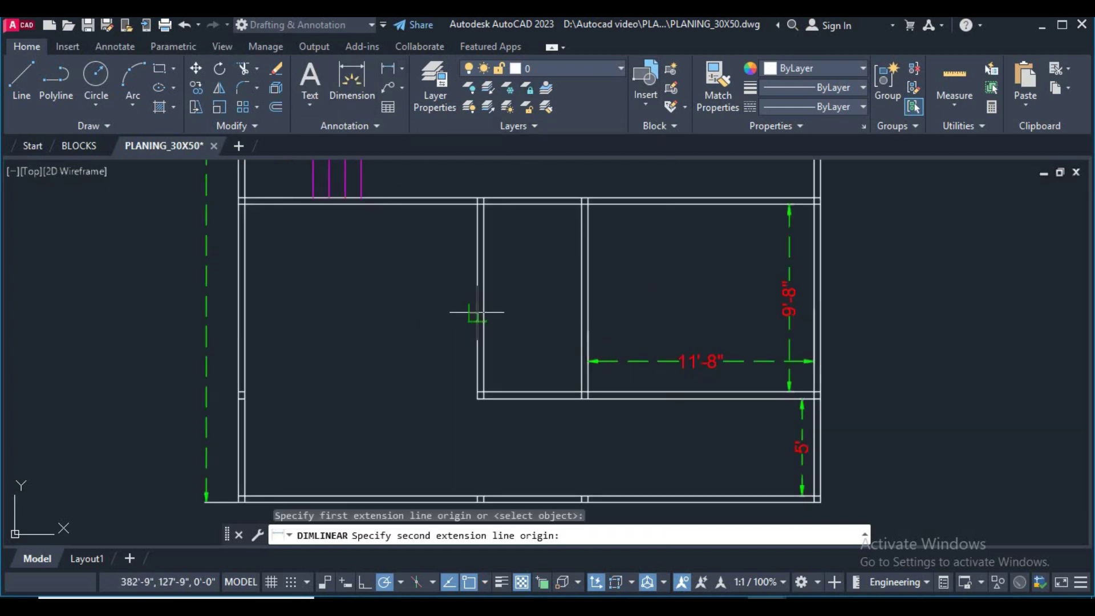
{"action": "left_click", "coordinate": [245, 309]}
{"action": "key", "text": "Return"}
{"action": "left_click", "coordinate": [268, 207]}
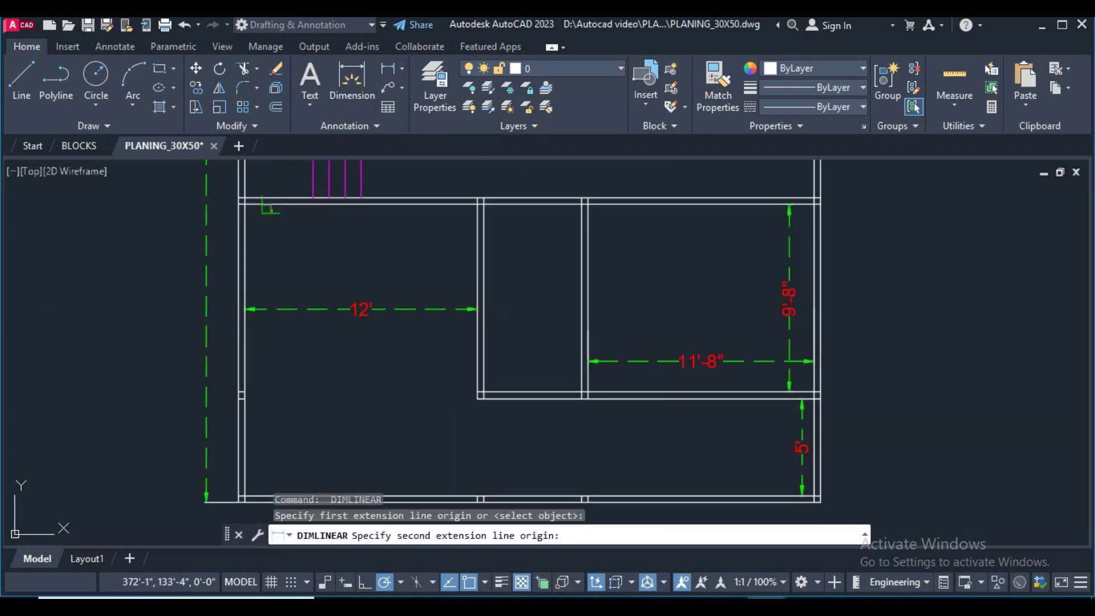
{"action": "left_click", "coordinate": [274, 495]}
{"action": "left_click", "coordinate": [271, 445]}
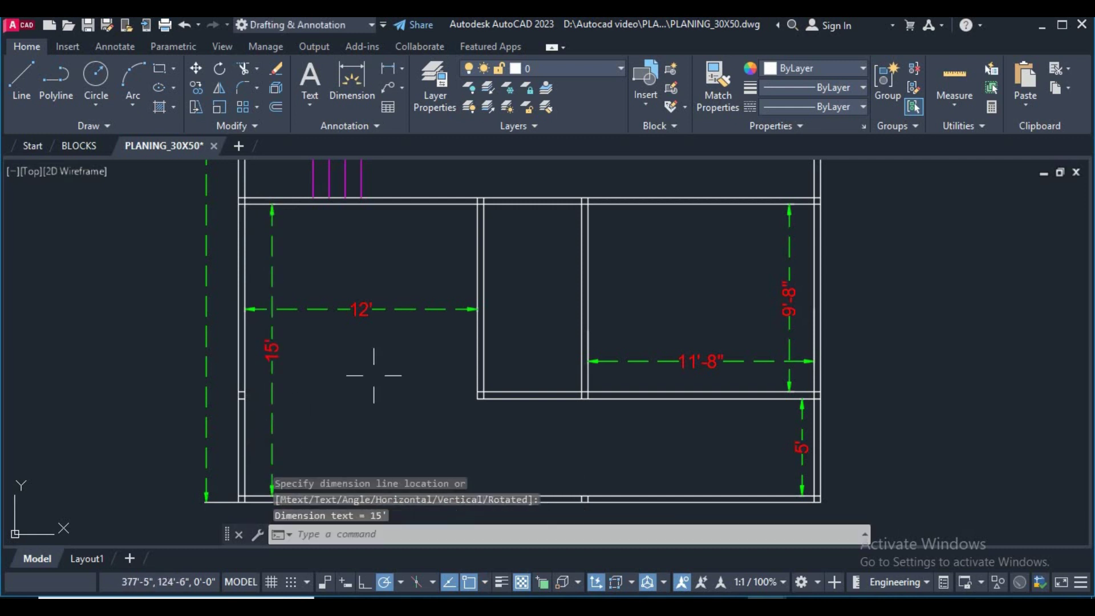
{"action": "middle_click_drag", "start_coordinate": [407, 365], "coordinate": [386, 362]}
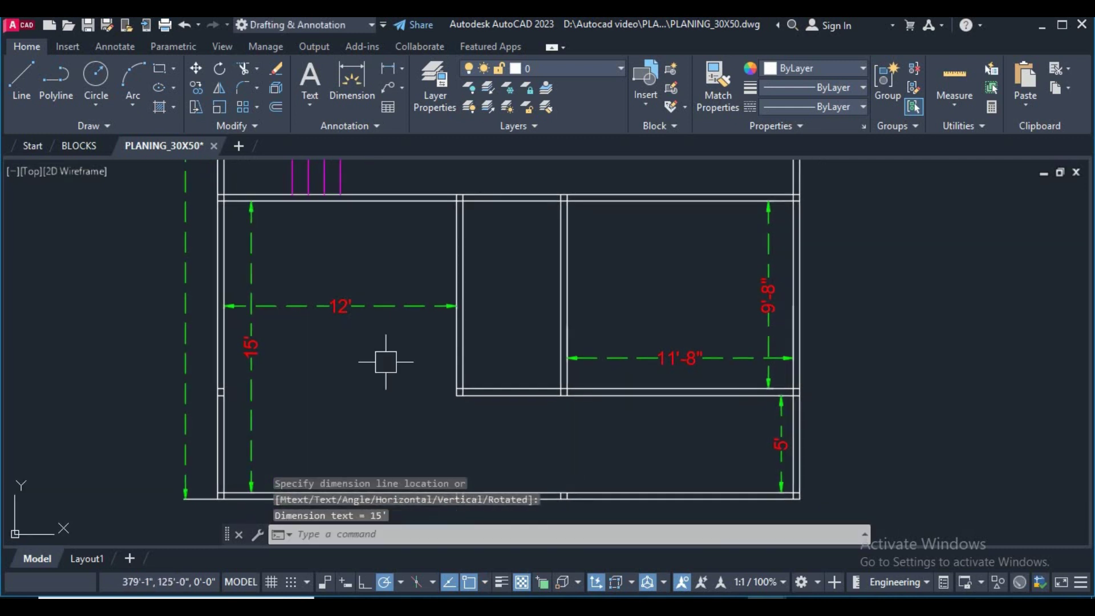
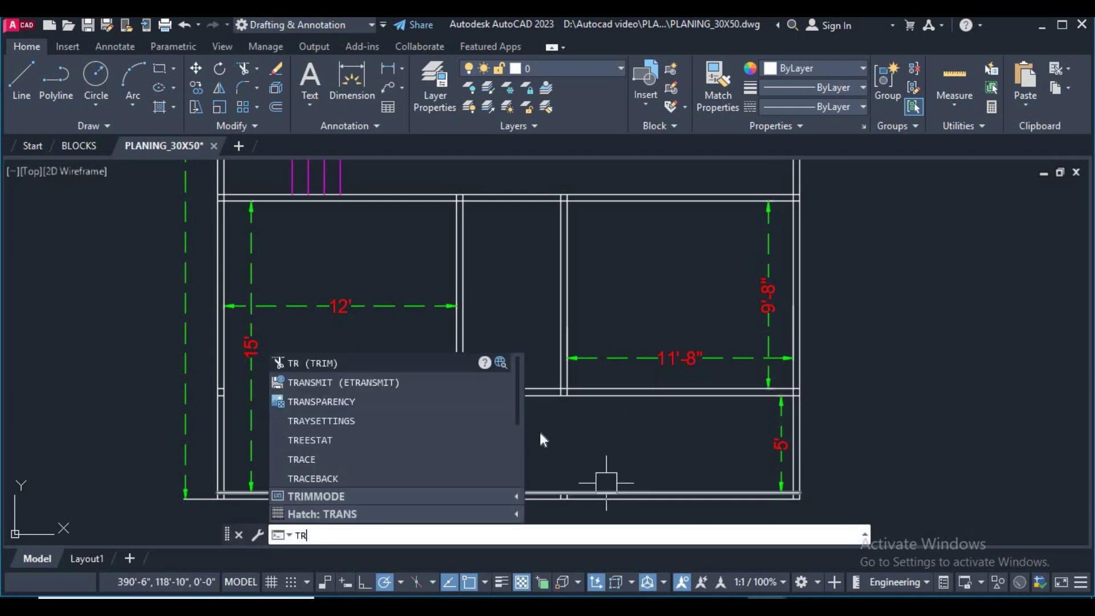
Step: Trim away the double wall lines inside the stair opening
{"action": "key", "text": "Return"}
{"action": "scroll", "coordinate": [519, 404], "scroll_direction": "up", "scroll_amount": 2}
{"action": "left_click", "coordinate": [504, 402]}
{"action": "left_click", "coordinate": [516, 415]}
{"action": "right_click", "coordinate": [515, 386]}
{"action": "left_click", "coordinate": [535, 344]}
{"action": "scroll", "coordinate": [535, 353], "scroll_direction": "down", "scroll_amount": 2}
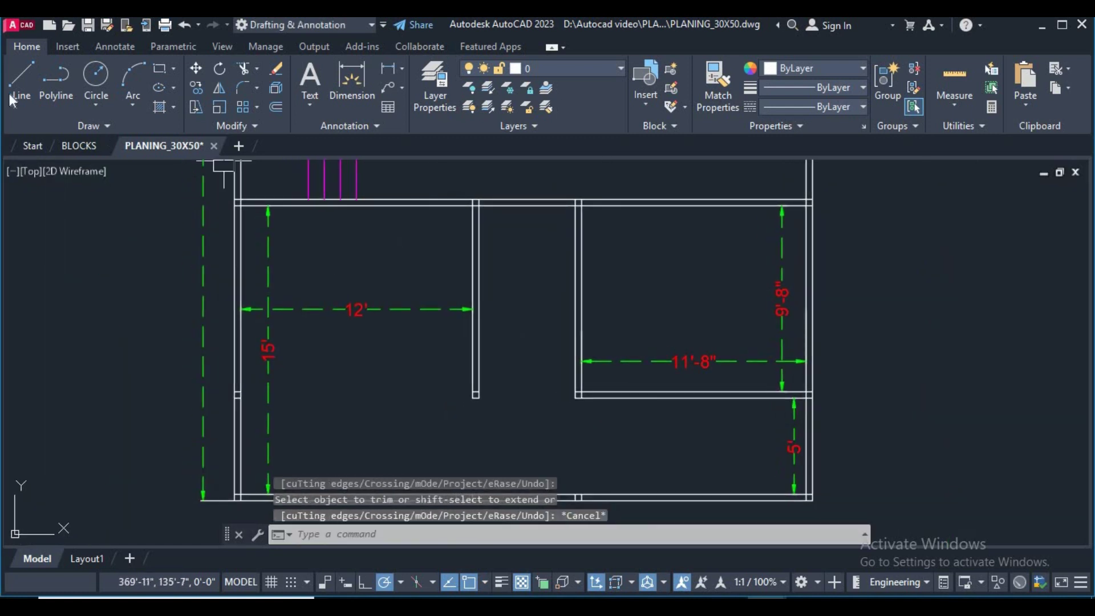
Step: Draw a line across the stair opening from the left wall corner
{"action": "left_click", "coordinate": [32, 83]}
{"action": "scroll", "coordinate": [538, 384], "scroll_direction": "up", "scroll_amount": 3}
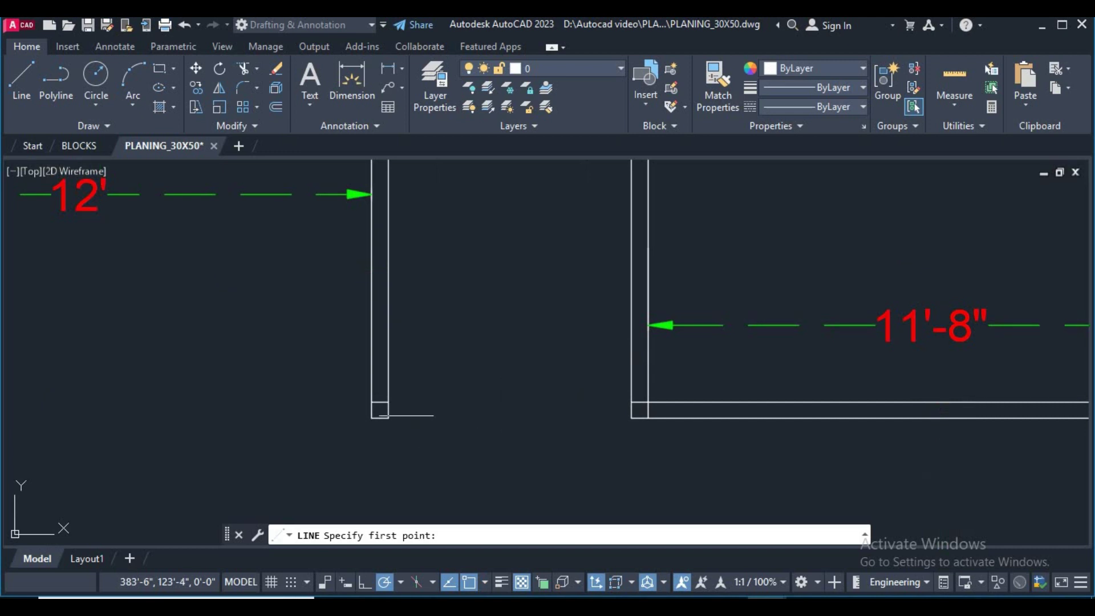
{"action": "left_click", "coordinate": [380, 417]}
{"action": "left_click", "coordinate": [631, 418]}
{"action": "right_click", "coordinate": [581, 442]}
{"action": "left_click", "coordinate": [626, 286]}
Step: Change the new line across the opening to magenta
{"action": "left_click", "coordinate": [547, 392]}
{"action": "left_click", "coordinate": [497, 463]}
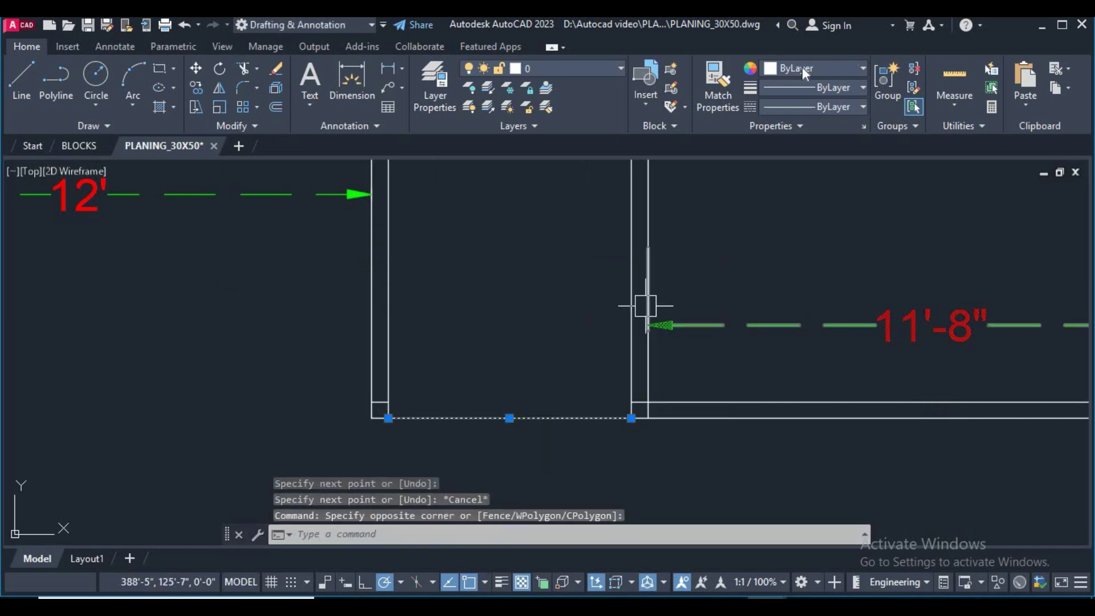
{"action": "left_click", "coordinate": [804, 68]}
{"action": "left_click", "coordinate": [824, 223]}
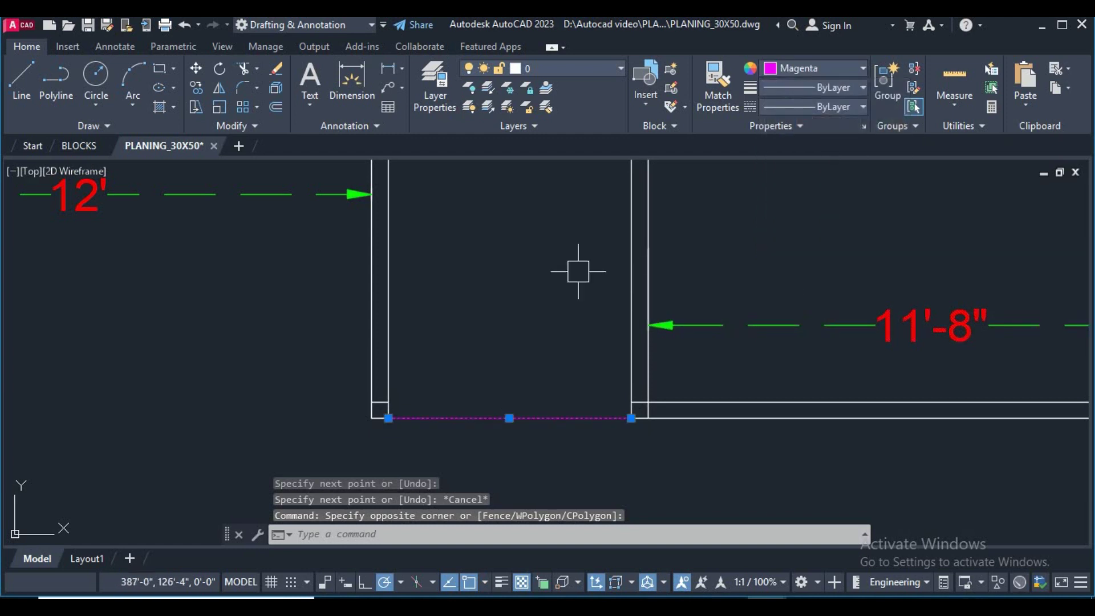
{"action": "scroll", "coordinate": [570, 270], "scroll_direction": "down", "scroll_amount": 5}
{"action": "scroll", "coordinate": [531, 268], "scroll_direction": "up", "scroll_amount": 4}
{"action": "middle_click_drag", "start_coordinate": [530, 268], "coordinate": [569, 330]}
{"action": "type", "text": "l"}
{"action": "key", "text": "Return"}
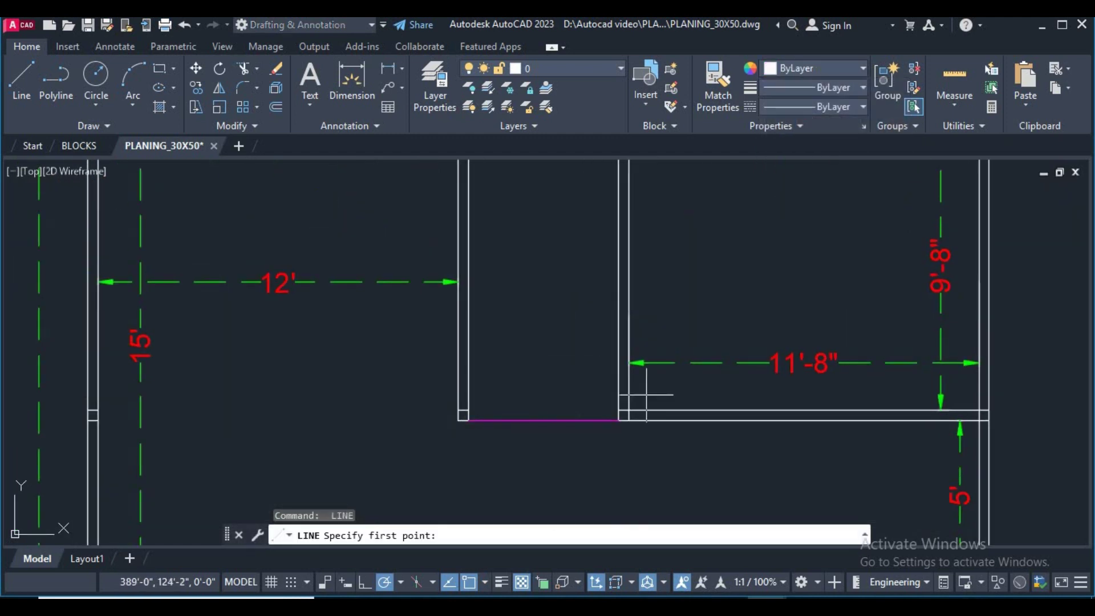
{"action": "type", "text": "0"}
{"action": "key", "text": "Return"}
{"action": "key", "text": "Return"}
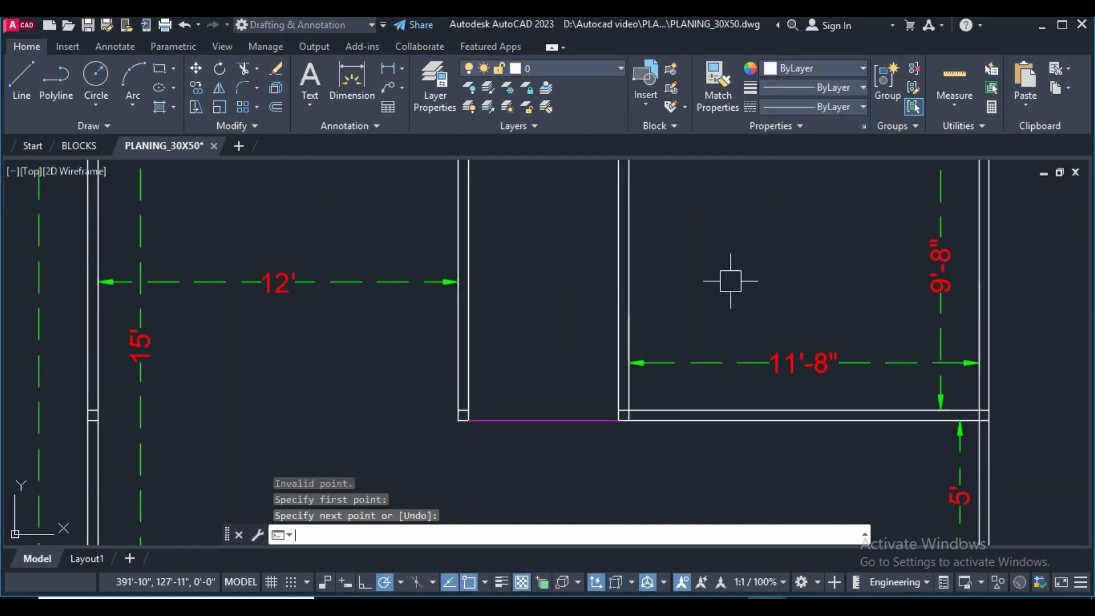
{"action": "key", "text": "Escape"}
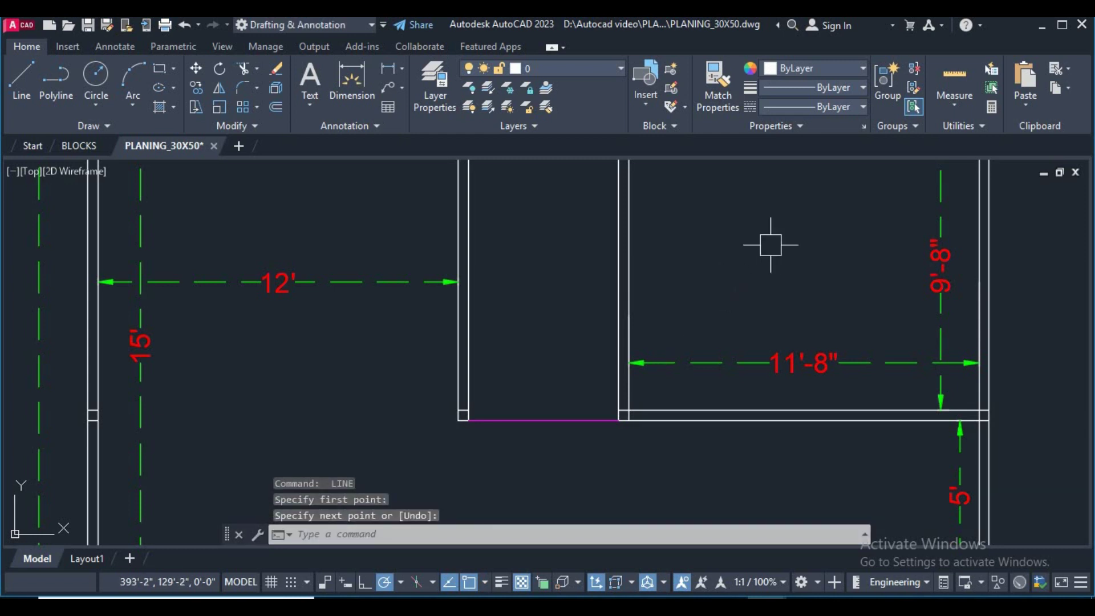
Step: Offset the magenta line upward by 10 twice to form stair treads
{"action": "type", "text": "o"}
{"action": "key", "text": "Return"}
{"action": "type", "text": "10"}
{"action": "key", "text": "Return"}
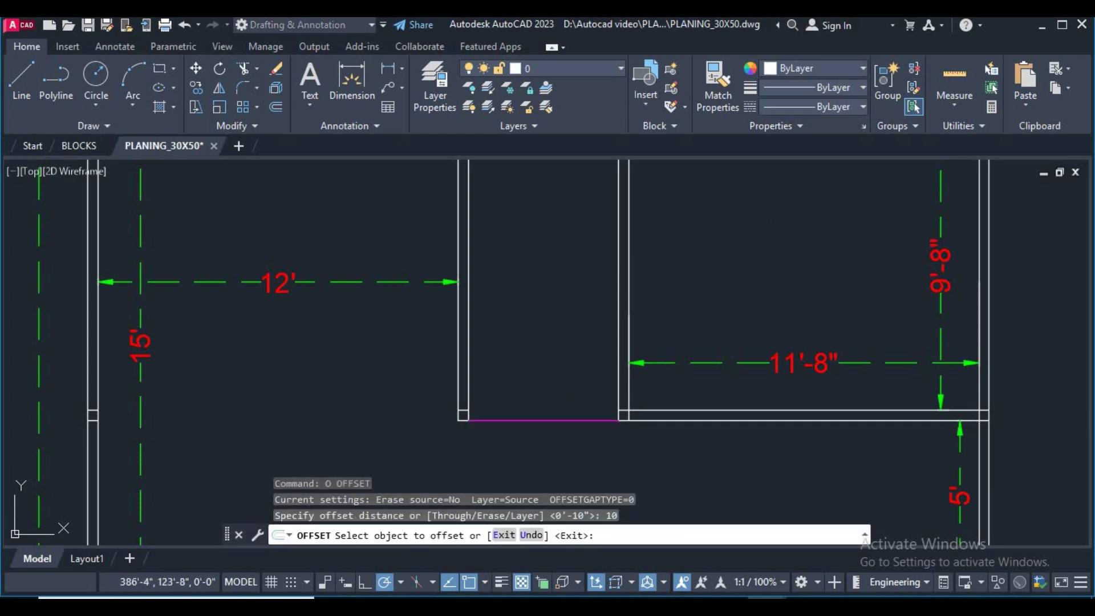
{"action": "left_click", "coordinate": [542, 420]}
{"action": "left_click", "coordinate": [549, 371]}
{"action": "scroll", "coordinate": [550, 370], "scroll_direction": "down", "scroll_amount": 2}
{"action": "left_click", "coordinate": [630, 377]}
{"action": "left_click", "coordinate": [567, 330]}
{"action": "right_click", "coordinate": [682, 294]}
{"action": "left_click", "coordinate": [707, 320]}
Step: Erase the stray short horizontal line at the bottom of the stair
{"action": "middle_click_drag", "start_coordinate": [643, 354], "coordinate": [691, 366]}
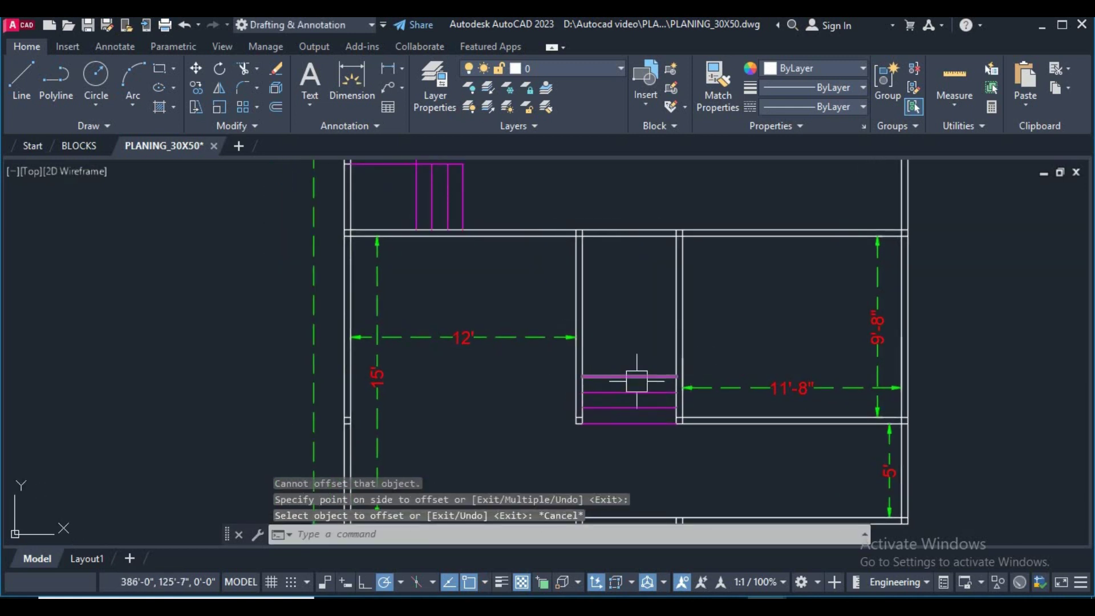
{"action": "scroll", "coordinate": [630, 439], "scroll_direction": "up", "scroll_amount": 3}
{"action": "scroll", "coordinate": [594, 420], "scroll_direction": "up", "scroll_amount": 1}
{"action": "scroll", "coordinate": [611, 404], "scroll_direction": "up", "scroll_amount": 1}
{"action": "left_click", "coordinate": [611, 418]}
{"action": "scroll", "coordinate": [610, 418], "scroll_direction": "down", "scroll_amount": 3}
{"action": "scroll", "coordinate": [635, 391], "scroll_direction": "down", "scroll_amount": 2}
{"action": "scroll", "coordinate": [564, 399], "scroll_direction": "up", "scroll_amount": 5}
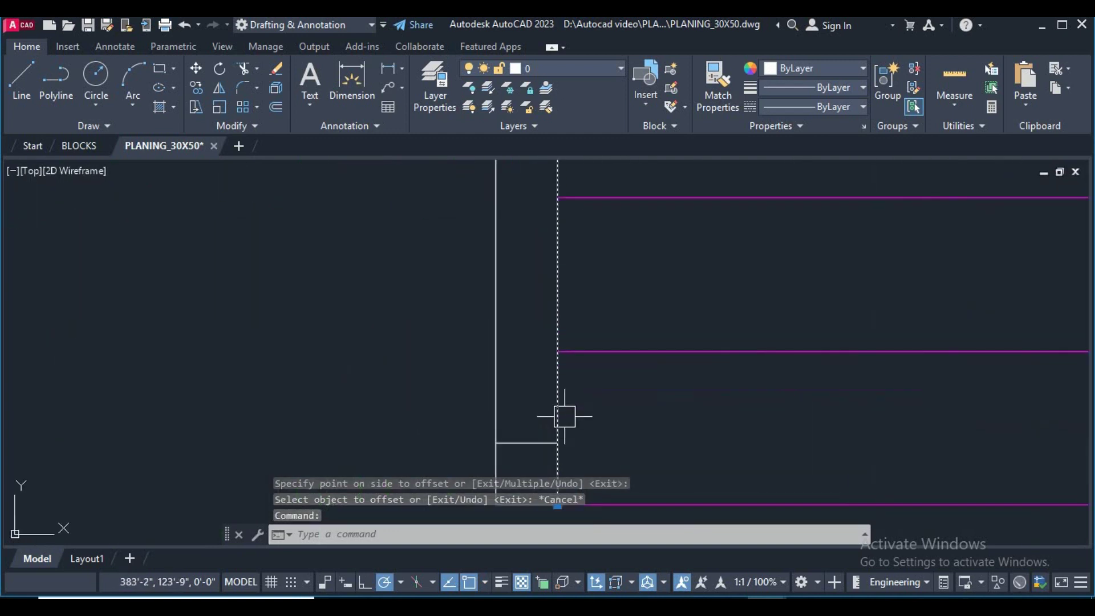
{"action": "left_click", "coordinate": [546, 442]}
{"action": "left_click", "coordinate": [557, 408], "text": "shift"}
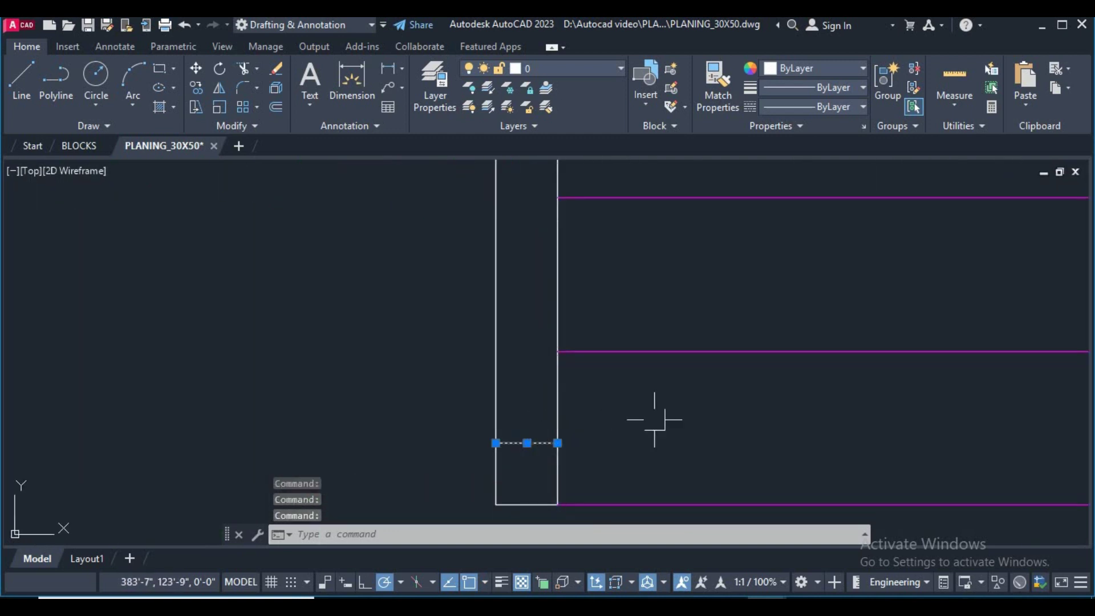
{"action": "type", "text": "e"}
{"action": "key", "text": "Return"}
{"action": "scroll", "coordinate": [623, 392], "scroll_direction": "down", "scroll_amount": 3}
{"action": "scroll", "coordinate": [623, 398], "scroll_direction": "down", "scroll_amount": 4}
{"action": "scroll", "coordinate": [569, 428], "scroll_direction": "down", "scroll_amount": 3}
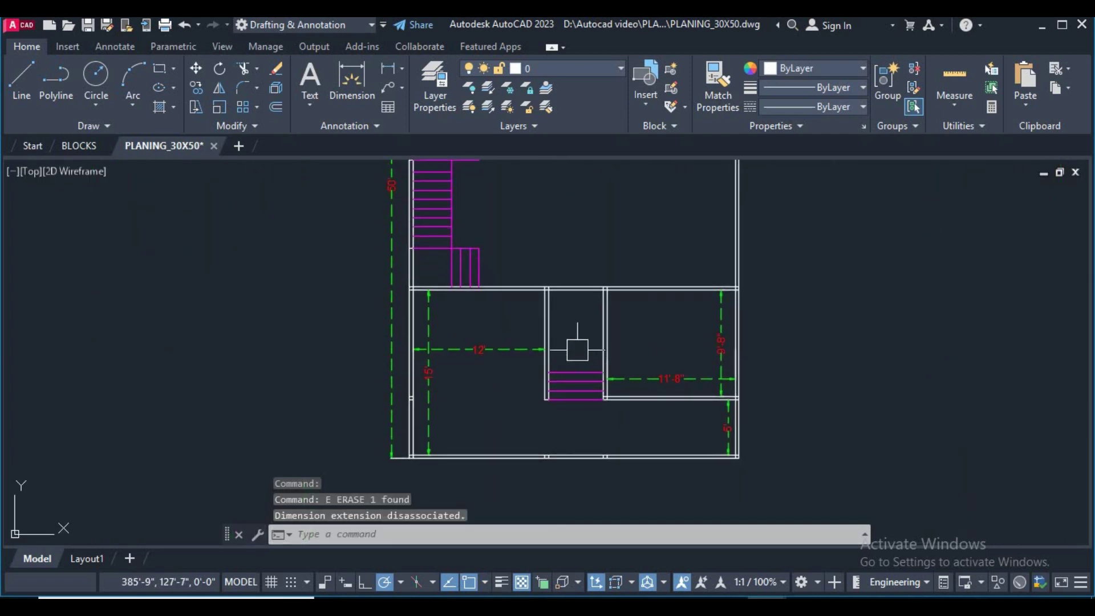
{"action": "scroll", "coordinate": [557, 401], "scroll_direction": "up", "scroll_amount": 4}
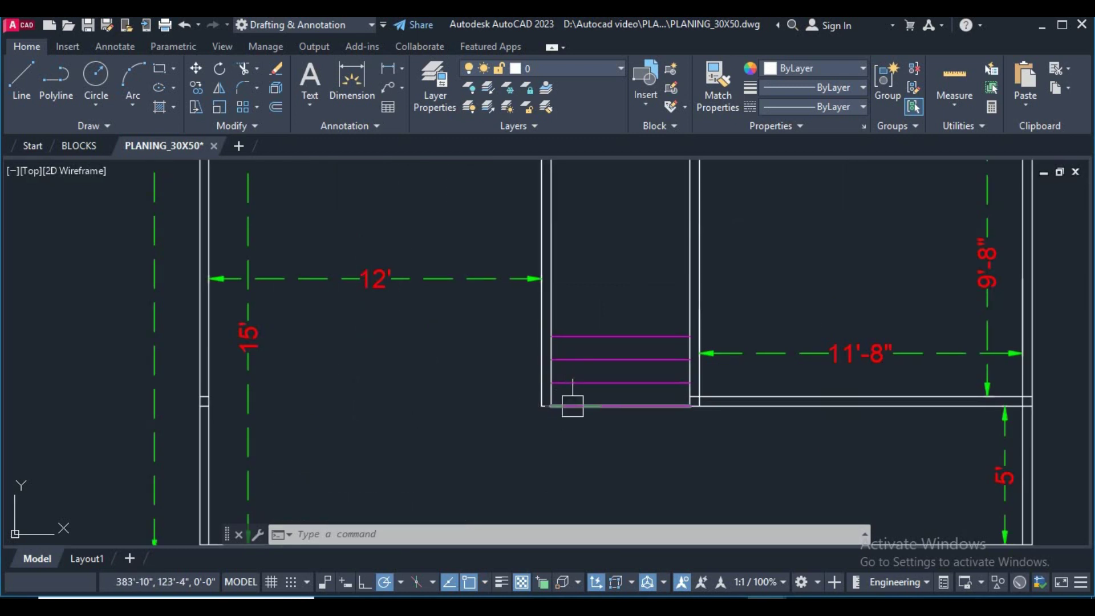
Step: Draw the outer L-shaped outline from the wall corner beside the stair treads
{"action": "middle_click_drag", "start_coordinate": [582, 419], "coordinate": [634, 436]}
{"action": "type", "text": "REC"}
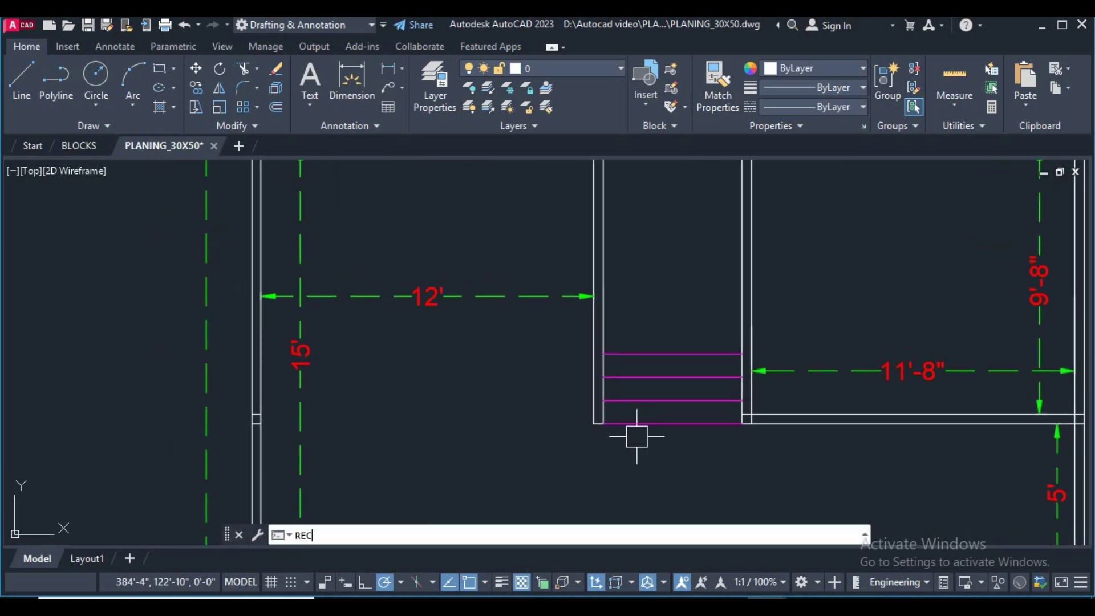
{"action": "key", "text": "Return"}
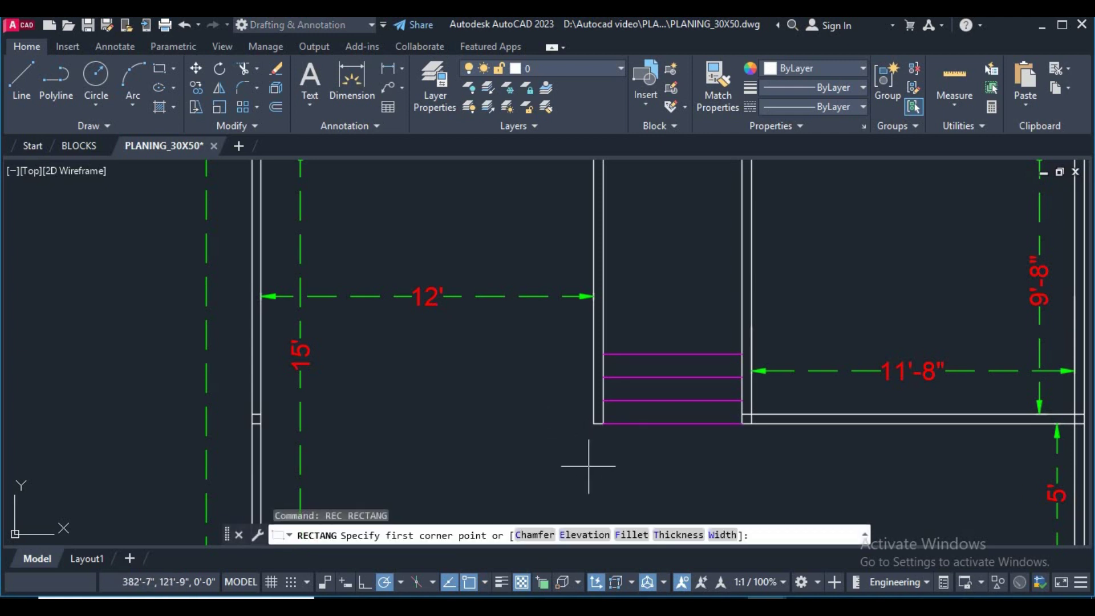
{"action": "left_click", "coordinate": [22, 80]}
{"action": "left_click", "coordinate": [599, 424]}
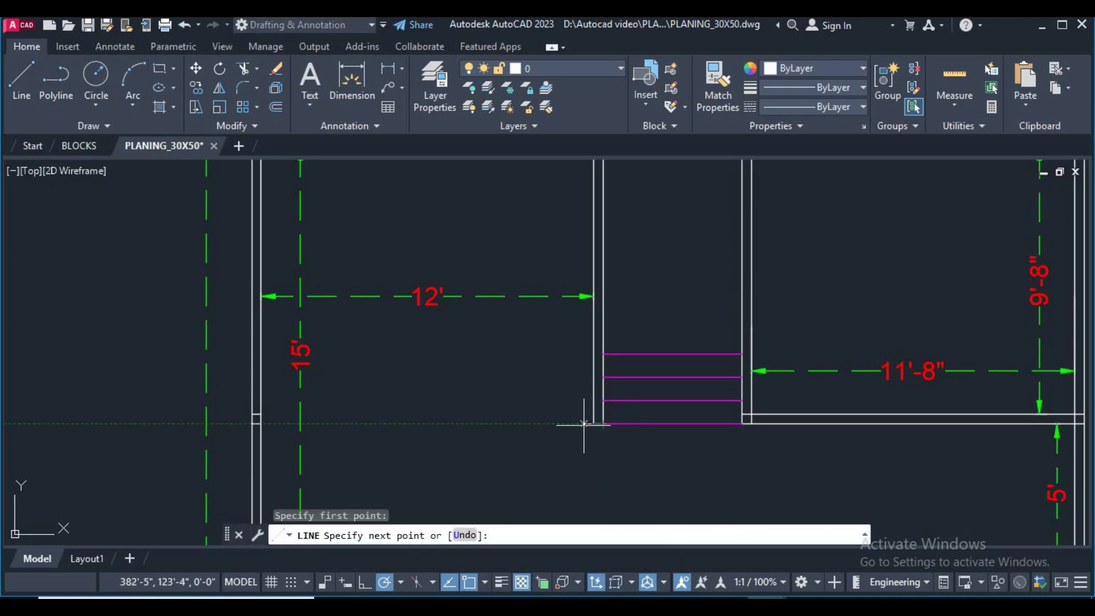
{"action": "left_click", "coordinate": [572, 423]}
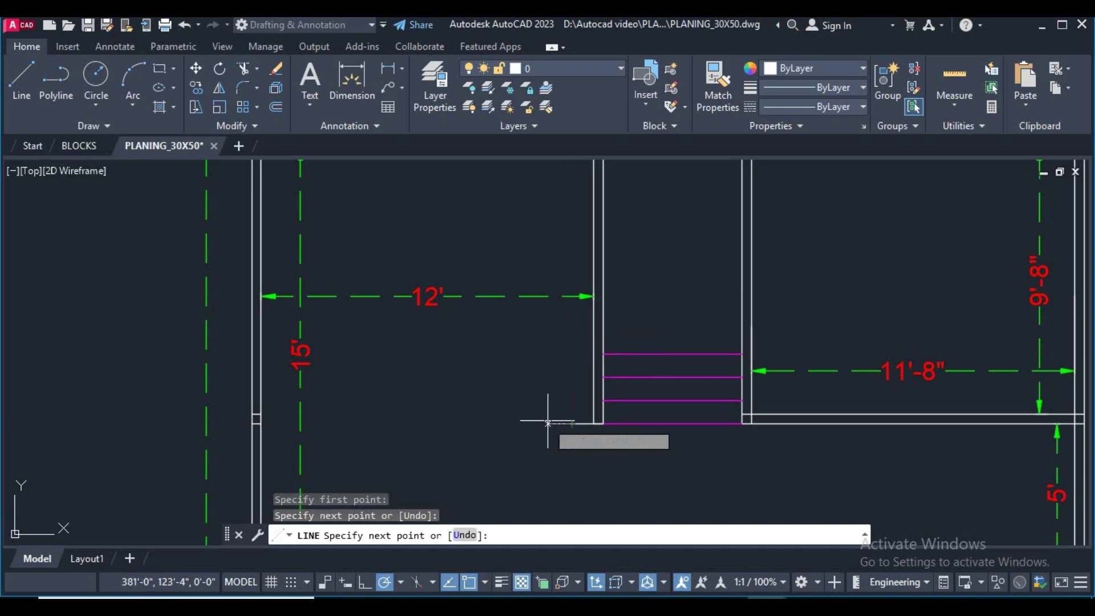
{"action": "left_click", "coordinate": [548, 424]}
{"action": "left_click", "coordinate": [547, 320]}
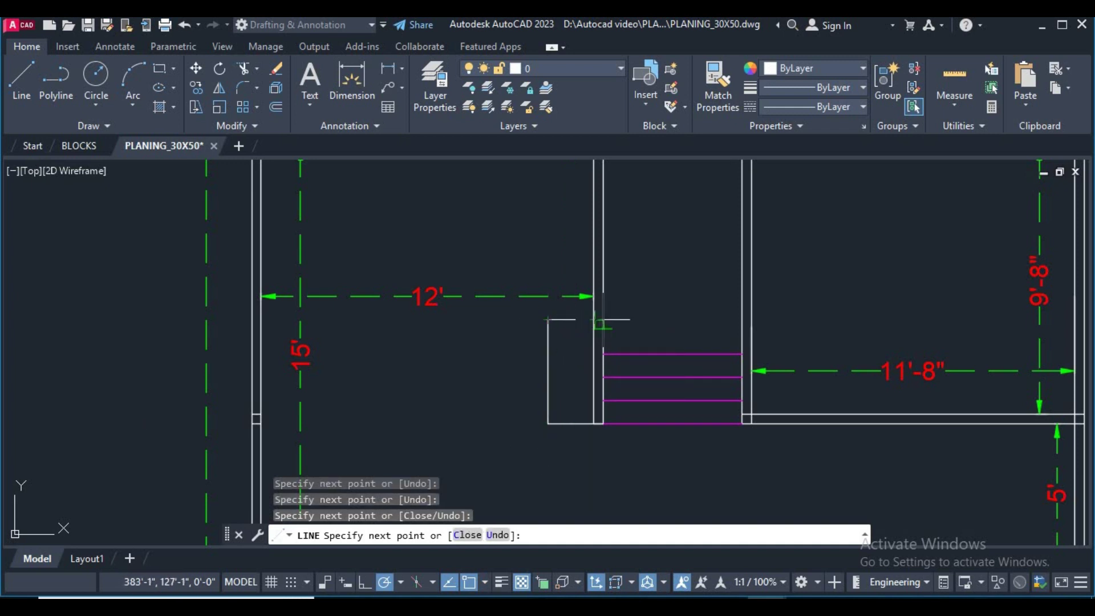
{"action": "left_click", "coordinate": [611, 315]}
{"action": "right_click", "coordinate": [671, 299]}
{"action": "left_click", "coordinate": [707, 325]}
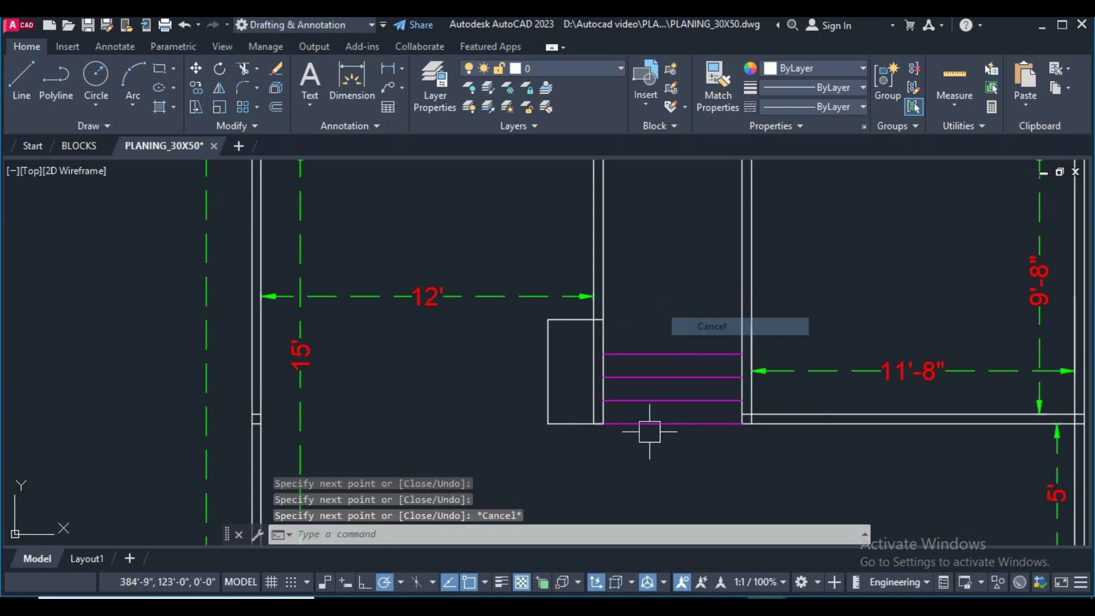
Step: Draw the second and innermost nested L-shaped outlines from the wall
{"action": "scroll", "coordinate": [602, 424], "scroll_direction": "up", "scroll_amount": 2}
{"action": "key", "text": "space"}
{"action": "left_click", "coordinate": [601, 386]}
{"action": "left_click", "coordinate": [544, 387]}
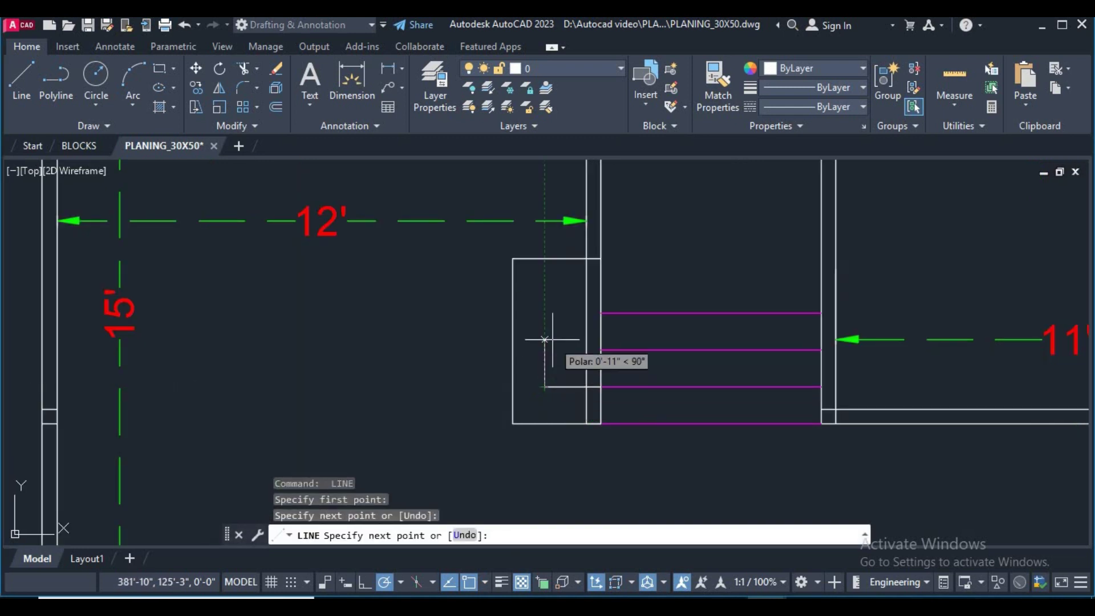
{"action": "left_click", "coordinate": [544, 258]}
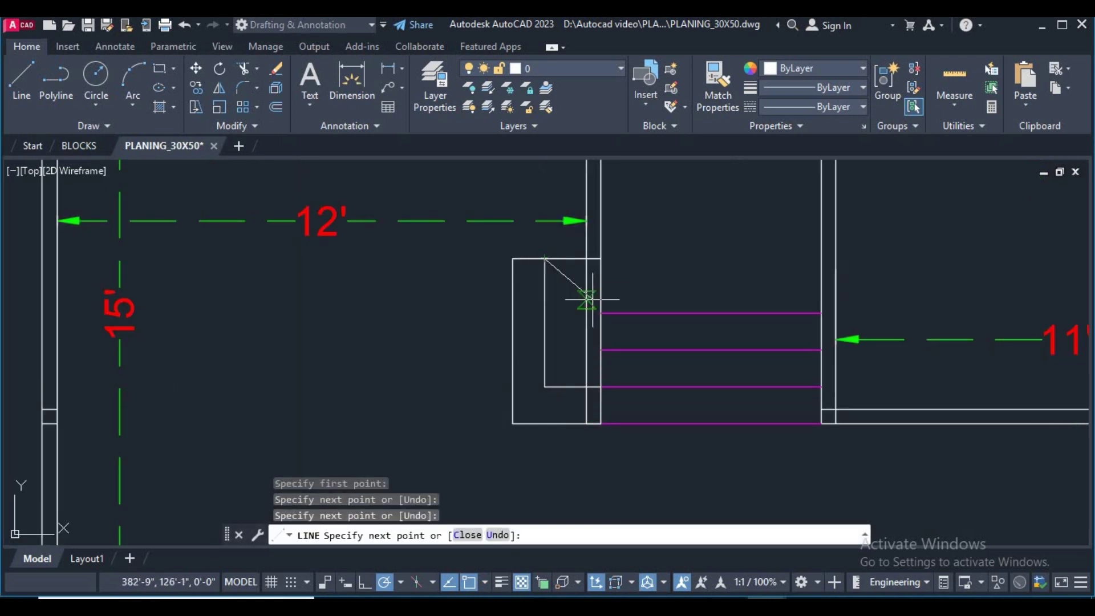
{"action": "key", "text": "space"}
{"action": "key", "text": "space"}
{"action": "left_click", "coordinate": [600, 349]}
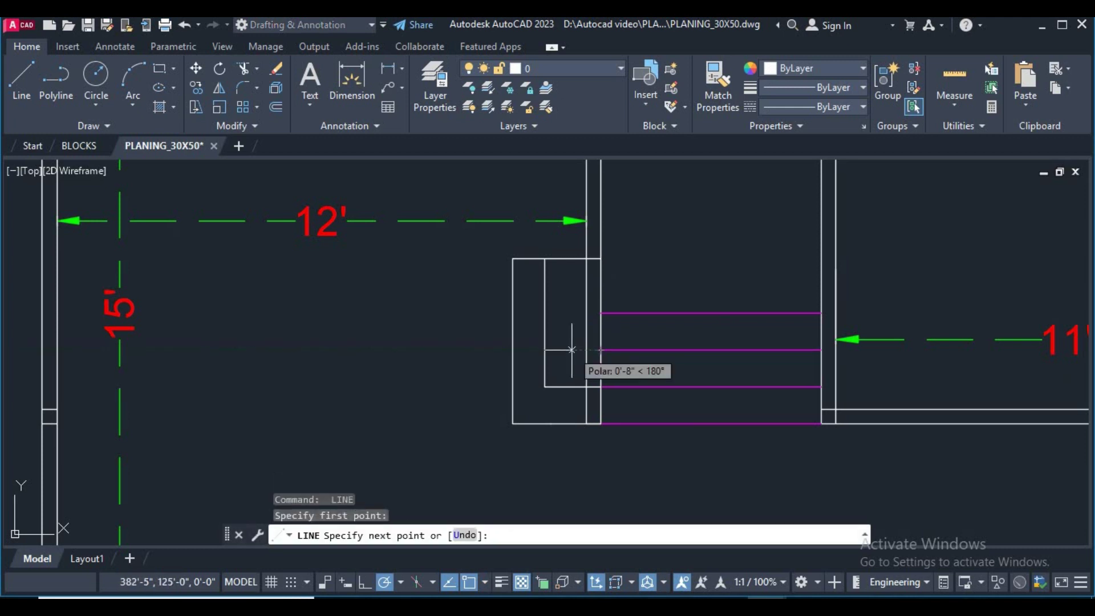
{"action": "left_click", "coordinate": [575, 350]}
{"action": "left_click", "coordinate": [574, 258]}
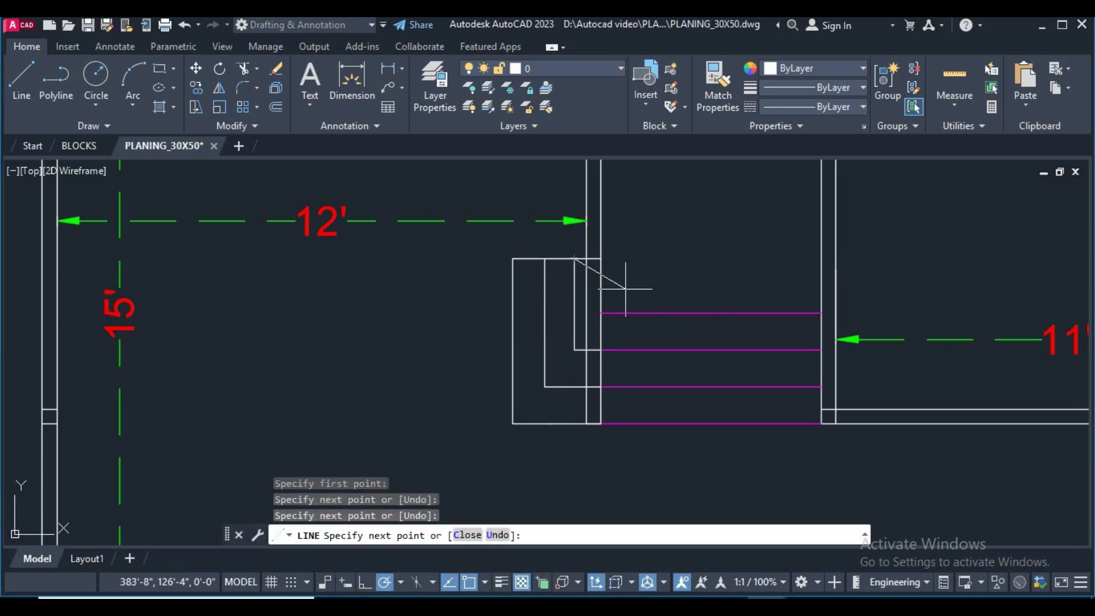
{"action": "key", "text": "space"}
{"action": "key", "text": "space"}
Step: Add a short line at the outline corner, then start TRIM for the stray segments
{"action": "scroll", "coordinate": [616, 330], "scroll_direction": "up", "scroll_amount": 2}
{"action": "scroll", "coordinate": [633, 354], "scroll_direction": "down", "scroll_amount": 1}
{"action": "scroll", "coordinate": [635, 362], "scroll_direction": "down", "scroll_amount": 1}
{"action": "scroll", "coordinate": [635, 362], "scroll_direction": "down", "scroll_amount": 1}
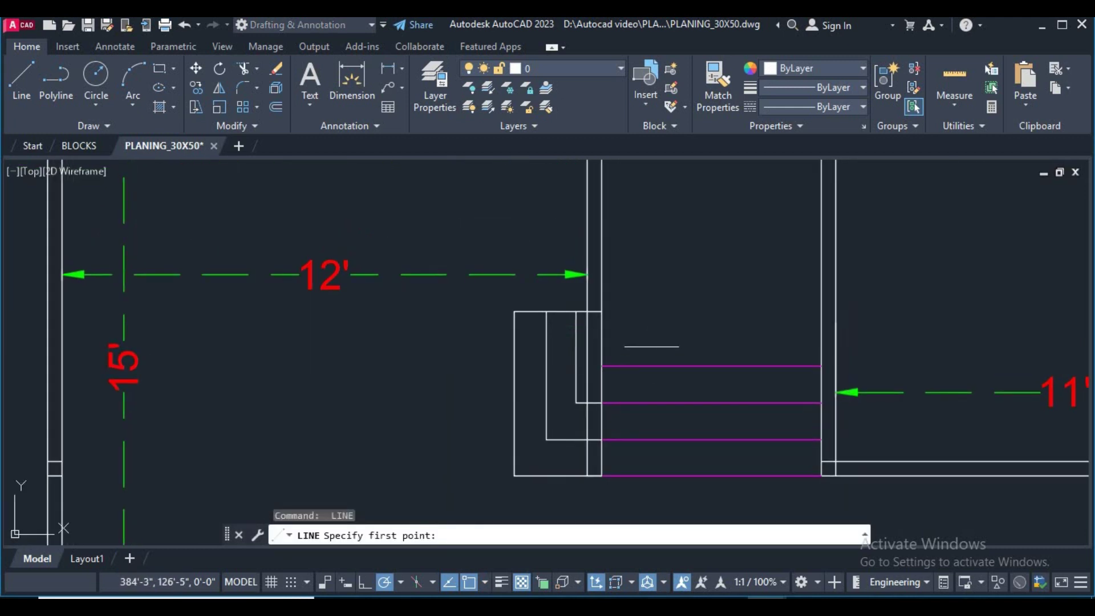
{"action": "type", "text": "TR"}
{"action": "key", "text": "Return"}
{"action": "left_click", "coordinate": [577, 313]}
{"action": "scroll", "coordinate": [610, 350], "scroll_direction": "up", "scroll_amount": 2}
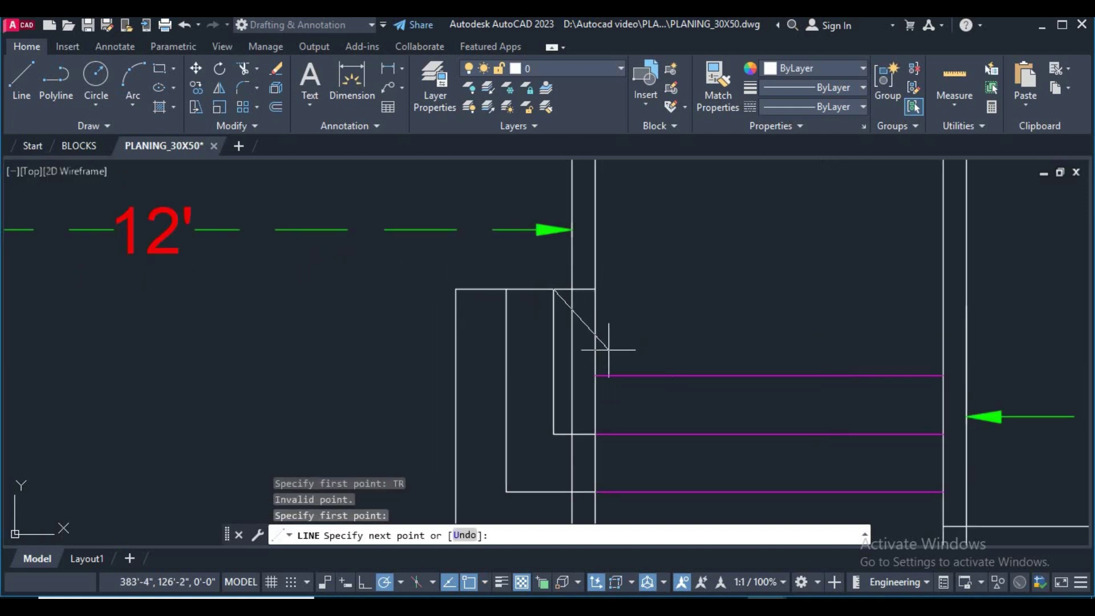
{"action": "right_click", "coordinate": [663, 262]}
{"action": "left_click", "coordinate": [676, 272]}
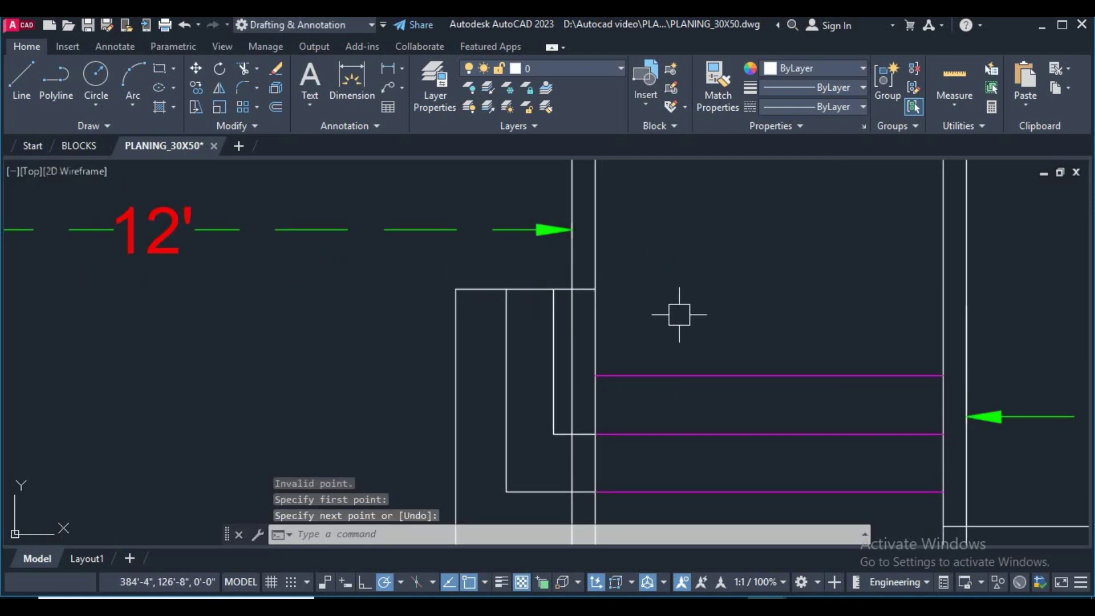
{"action": "type", "text": "TR"}
{"action": "key", "text": "Return"}
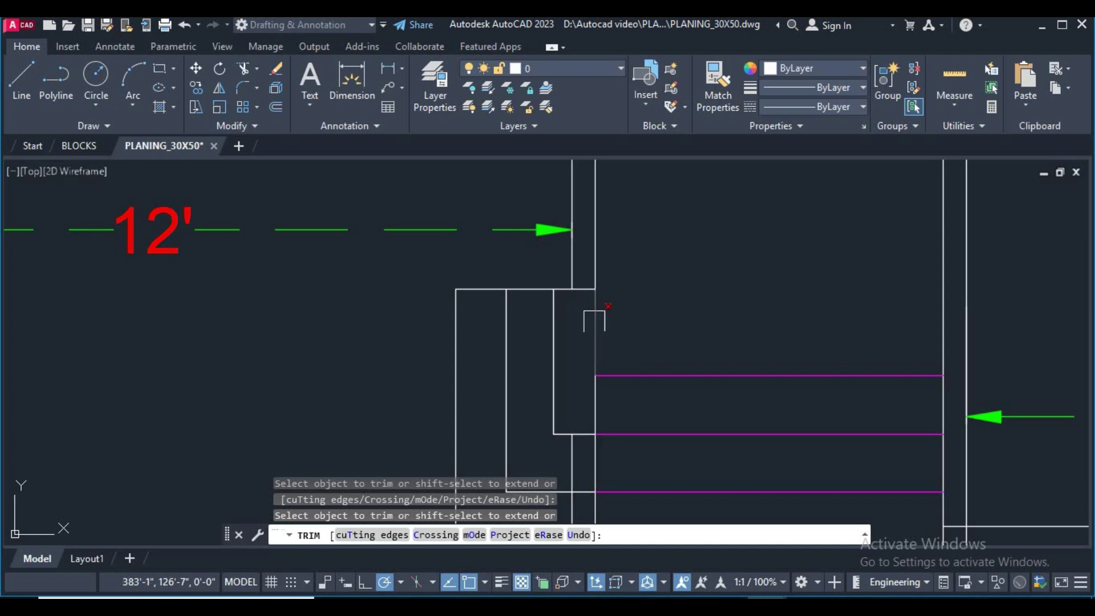
Step: Erase the two short wall lines beside the stair
{"action": "left_click_drag", "start_coordinate": [610, 401], "coordinate": [645, 409]}
{"action": "right_click", "coordinate": [691, 300]}
{"action": "left_click", "coordinate": [691, 294]}
{"action": "scroll", "coordinate": [673, 305], "scroll_direction": "down", "scroll_amount": 3}
{"action": "scroll", "coordinate": [660, 318], "scroll_direction": "up", "scroll_amount": 3}
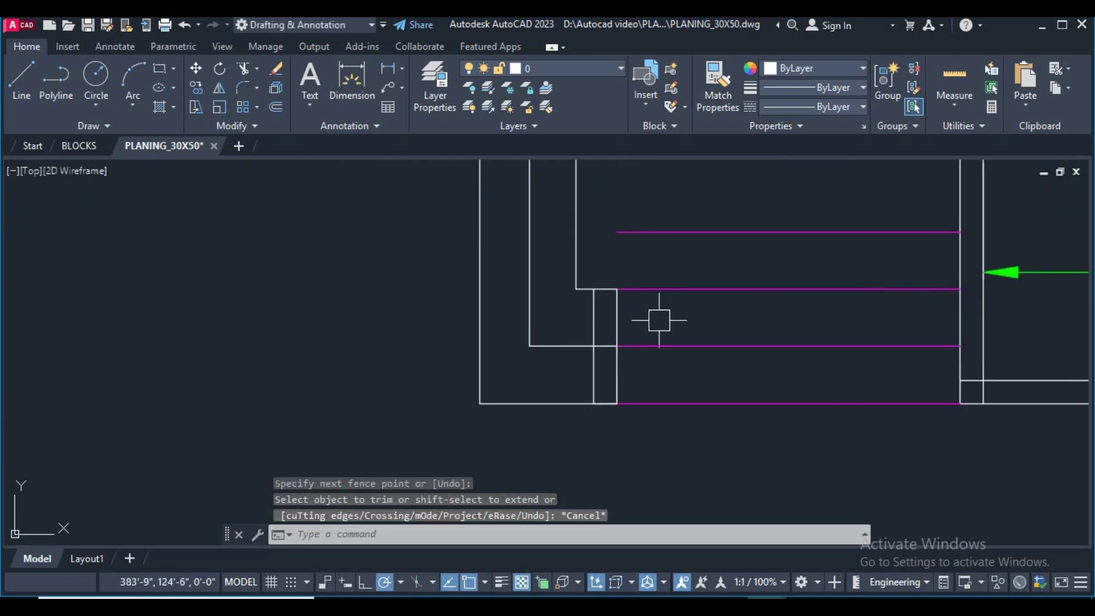
{"action": "left_click", "coordinate": [643, 334]}
{"action": "left_click", "coordinate": [588, 296]}
{"action": "type", "text": "E"}
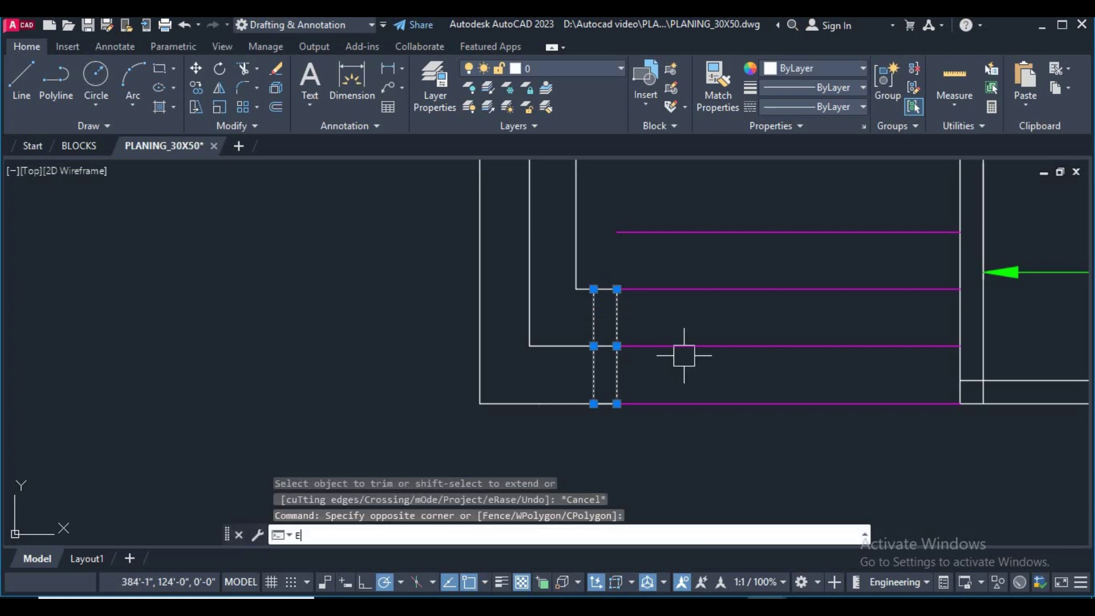
{"action": "key", "text": "Return"}
Step: Draw a new vertical line down from the wall corner beside the steps
{"action": "middle_click_drag", "start_coordinate": [569, 235], "coordinate": [581, 334]}
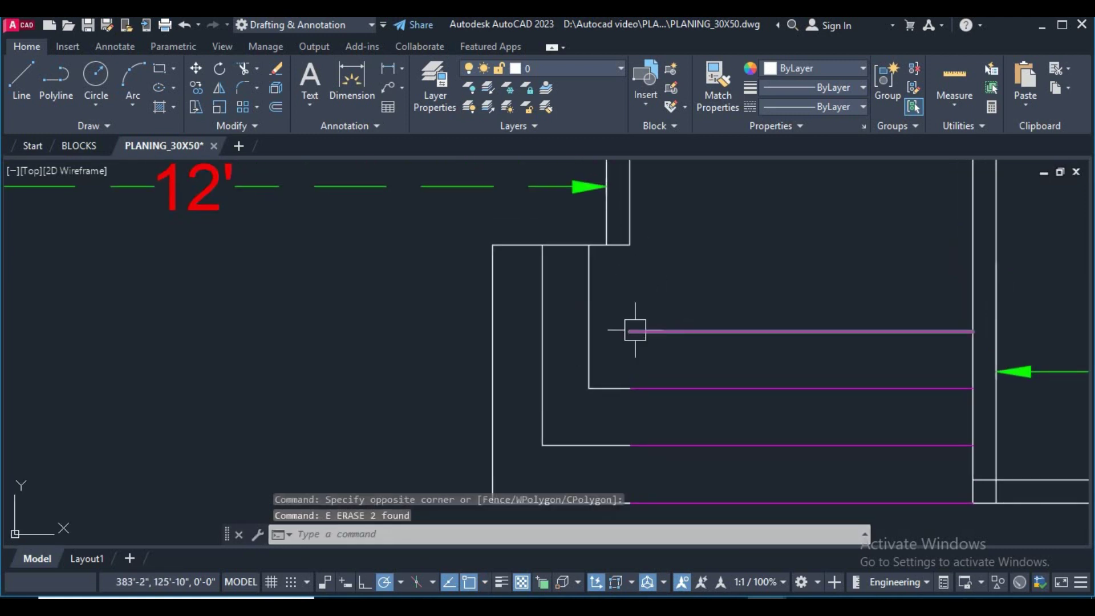
{"action": "left_click", "coordinate": [688, 332]}
{"action": "left_click", "coordinate": [629, 331]}
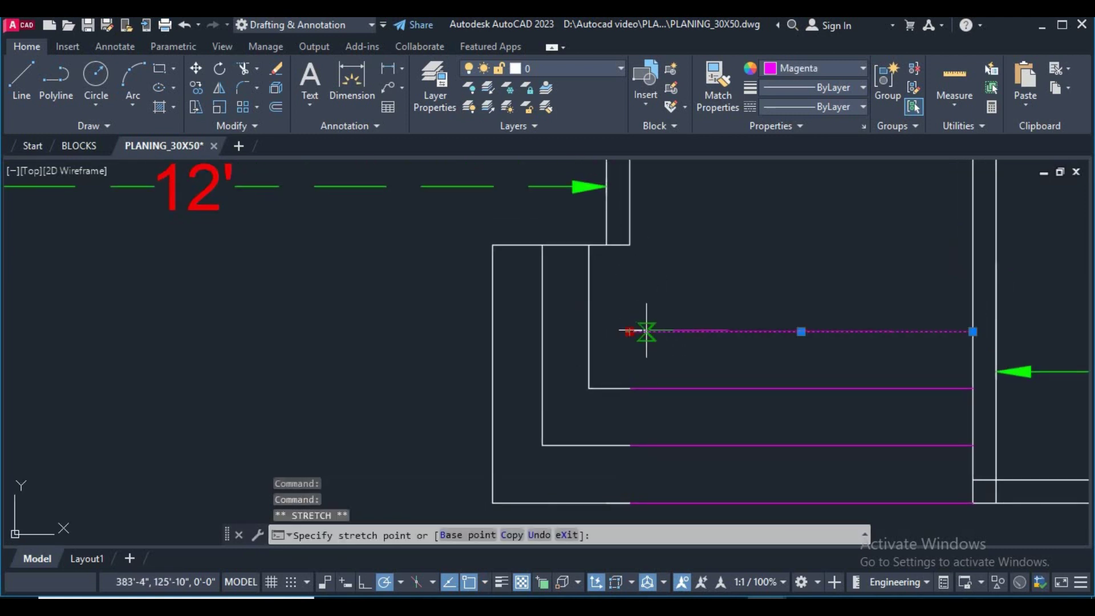
{"action": "key", "text": "Escape"}
{"action": "key", "text": "Escape"}
{"action": "type", "text": "l"}
{"action": "key", "text": "Return"}
{"action": "left_click", "coordinate": [629, 245]}
{"action": "left_click", "coordinate": [630, 354]}
{"action": "right_click", "coordinate": [657, 355]}
{"action": "left_click", "coordinate": [682, 367]}
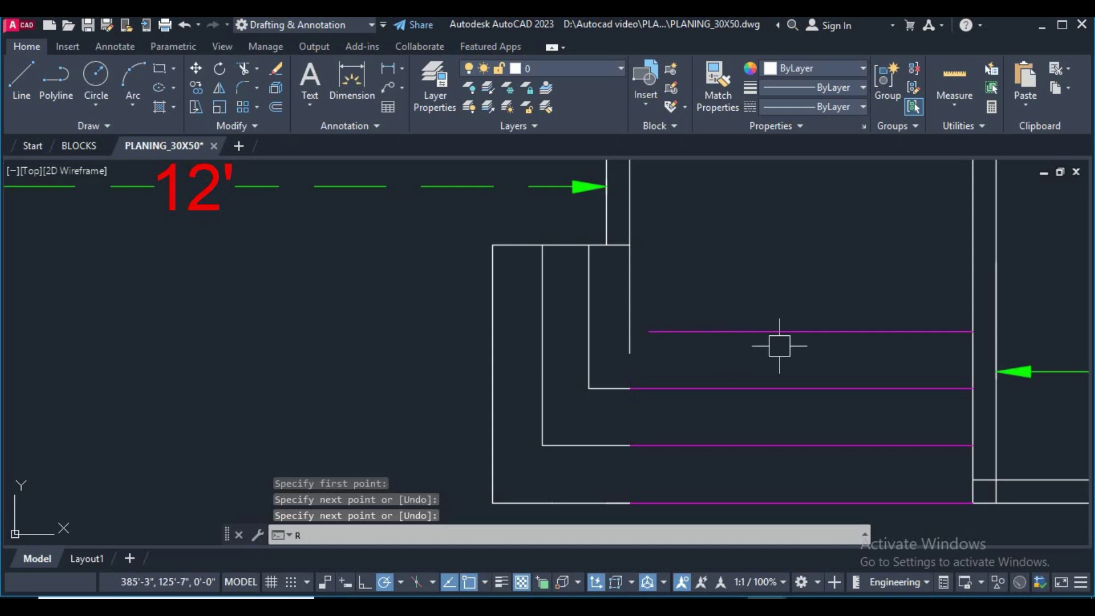
Step: Erase the two short vertical stair lines
{"action": "key", "text": "BackSpace"}
{"action": "type", "text": "ex"}
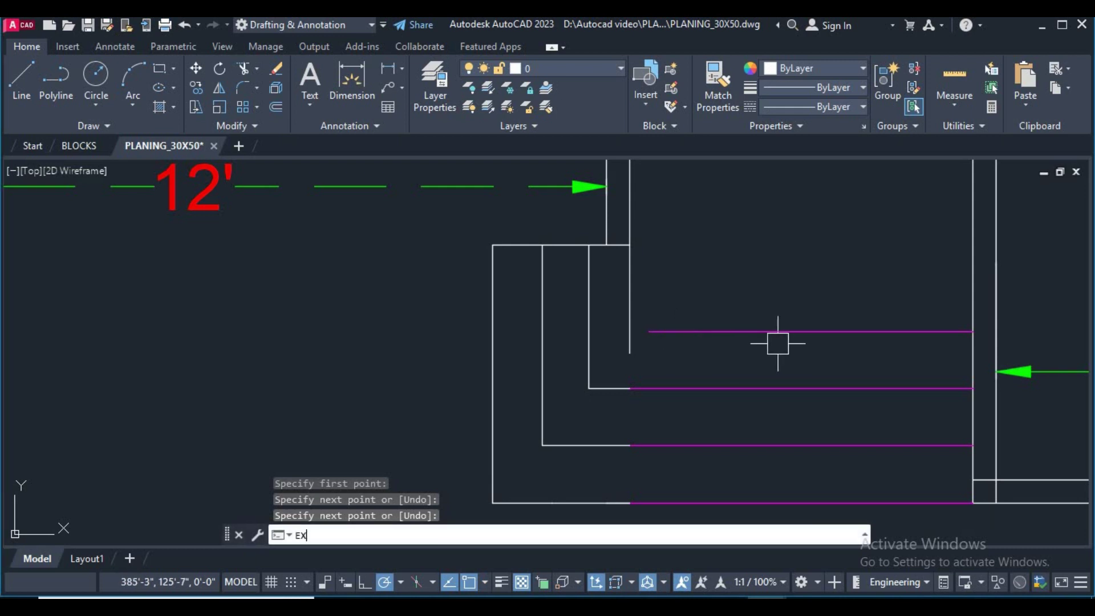
{"action": "key", "text": "Return"}
{"action": "left_click", "coordinate": [630, 307]}
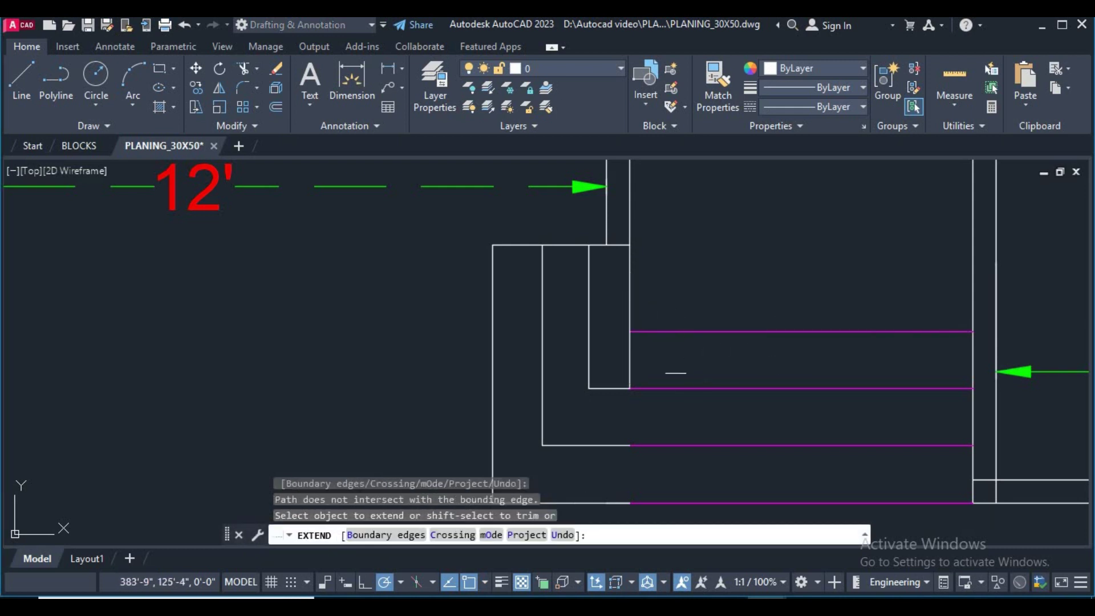
{"action": "right_click", "coordinate": [730, 294]}
{"action": "left_click", "coordinate": [741, 295]}
{"action": "scroll", "coordinate": [666, 343], "scroll_direction": "down", "scroll_amount": 2}
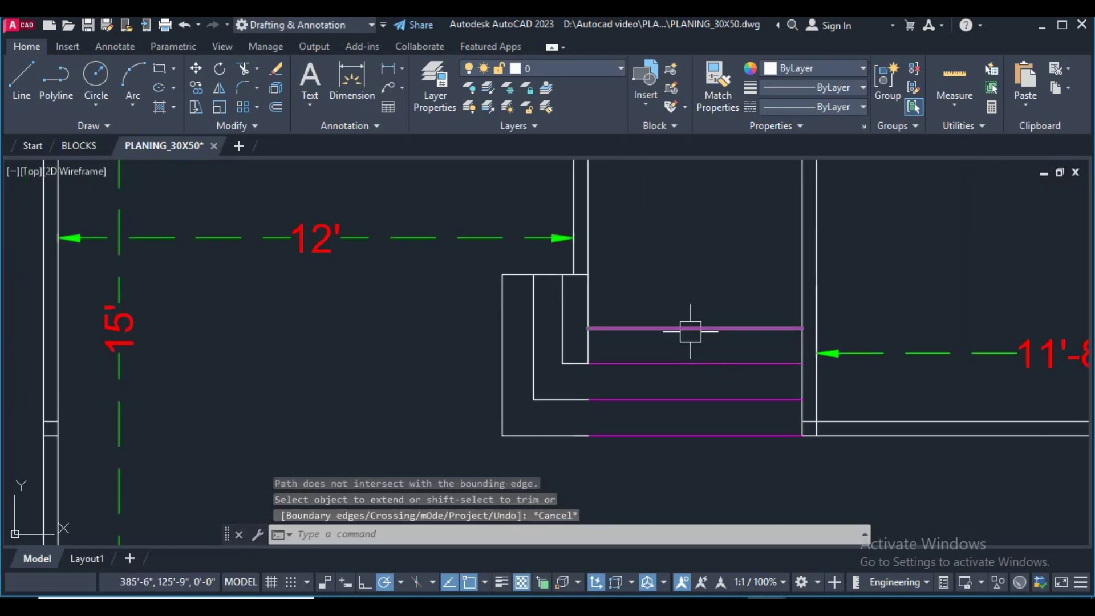
{"action": "left_click", "coordinate": [562, 317]}
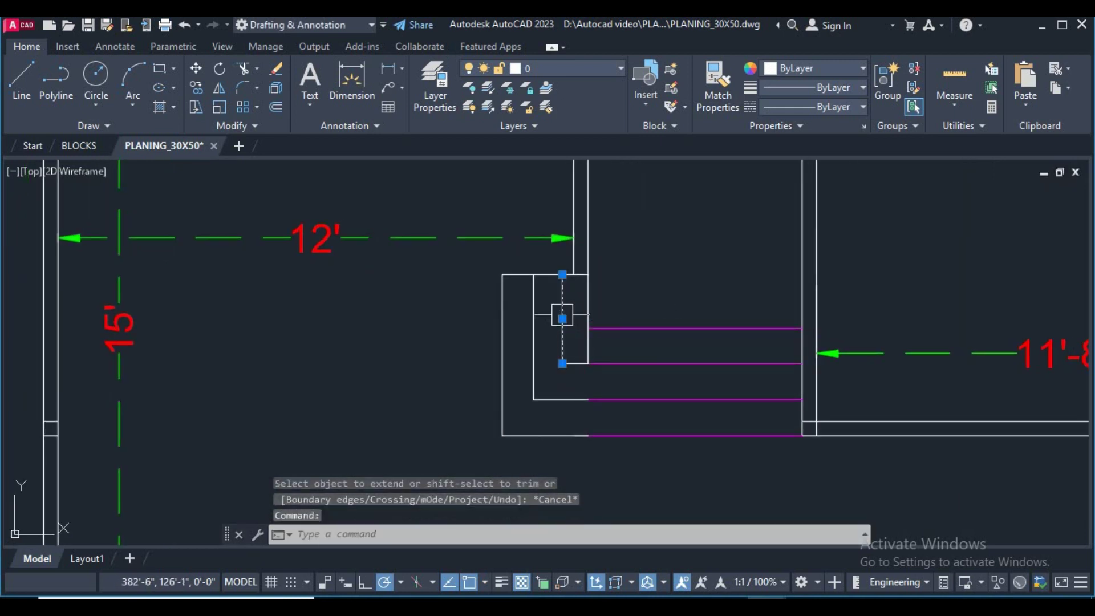
{"action": "left_click", "coordinate": [534, 313]}
{"action": "type", "text": "E"}
{"action": "key", "text": "Return"}
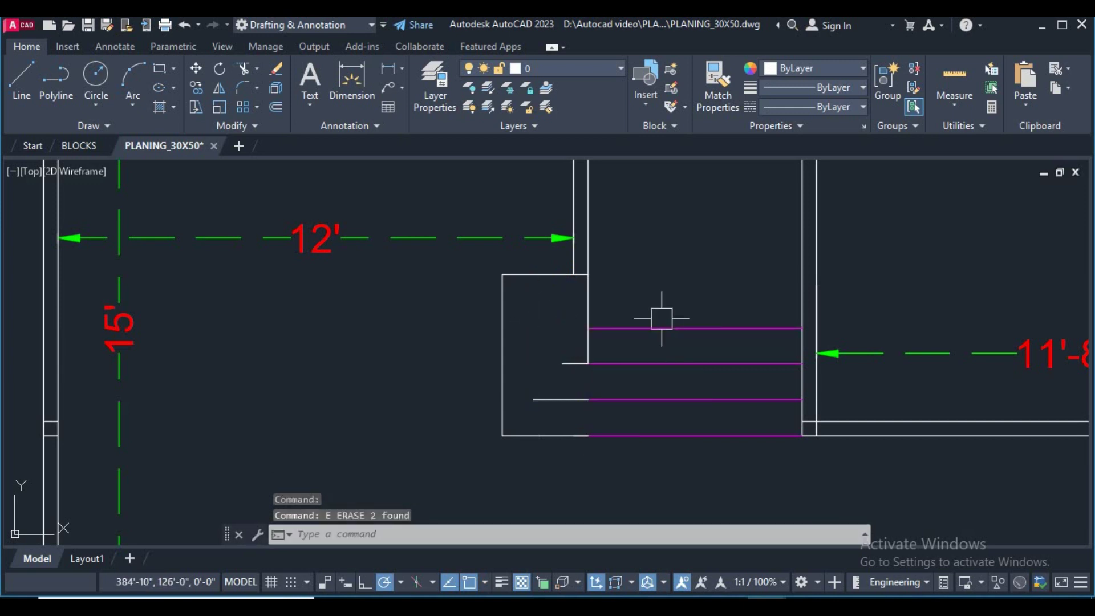
Step: Offset the wall line 10 to the left for new stair lines, deleting the extra copy
{"action": "type", "text": "O"}
{"action": "key", "text": "Return"}
{"action": "type", "text": "1"}
{"action": "key", "text": "Return"}
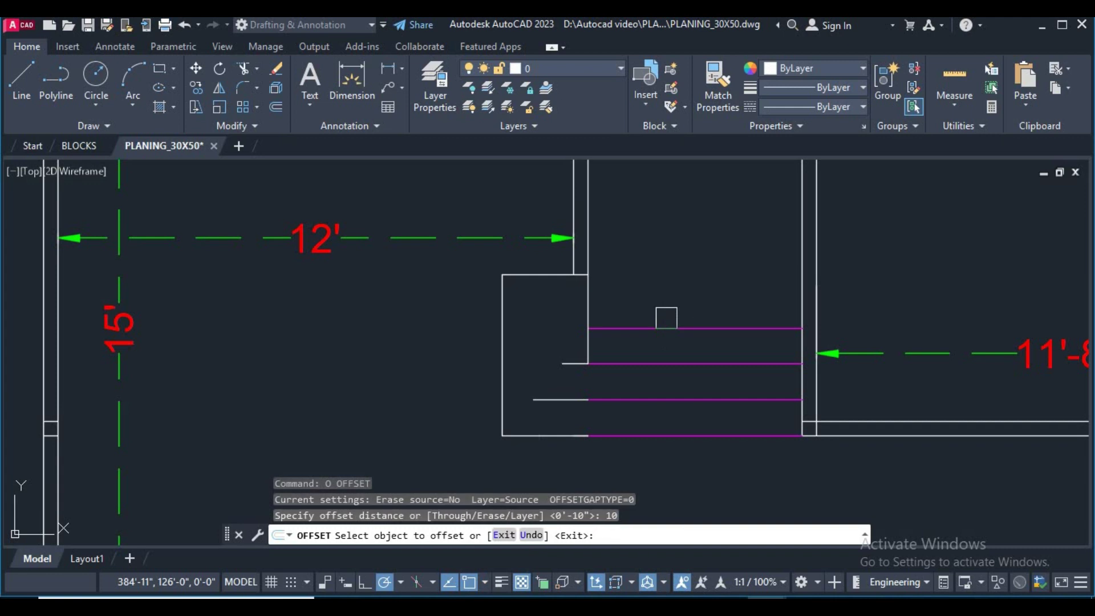
{"action": "left_click", "coordinate": [588, 320]}
{"action": "left_click", "coordinate": [557, 313]}
{"action": "left_click", "coordinate": [539, 313]}
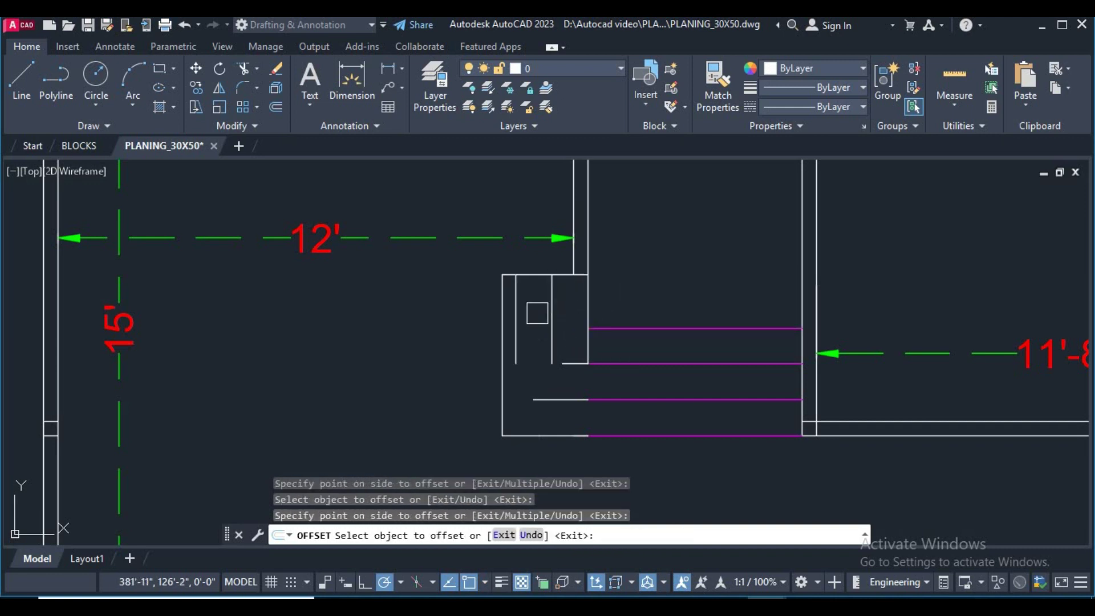
{"action": "right_click", "coordinate": [671, 285]}
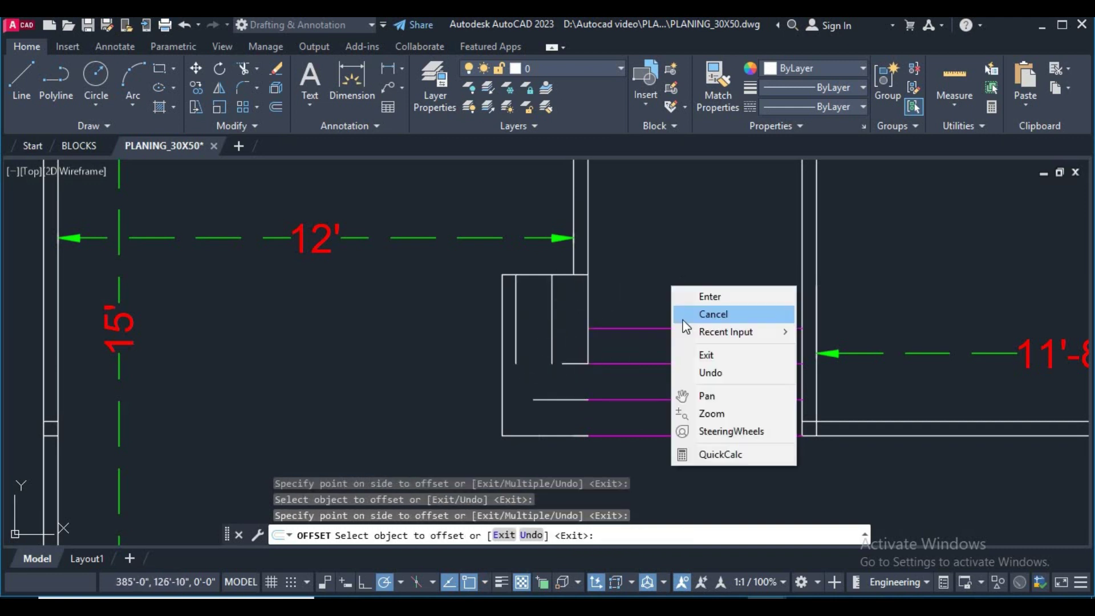
{"action": "left_click", "coordinate": [683, 311]}
{"action": "left_click", "coordinate": [520, 343]}
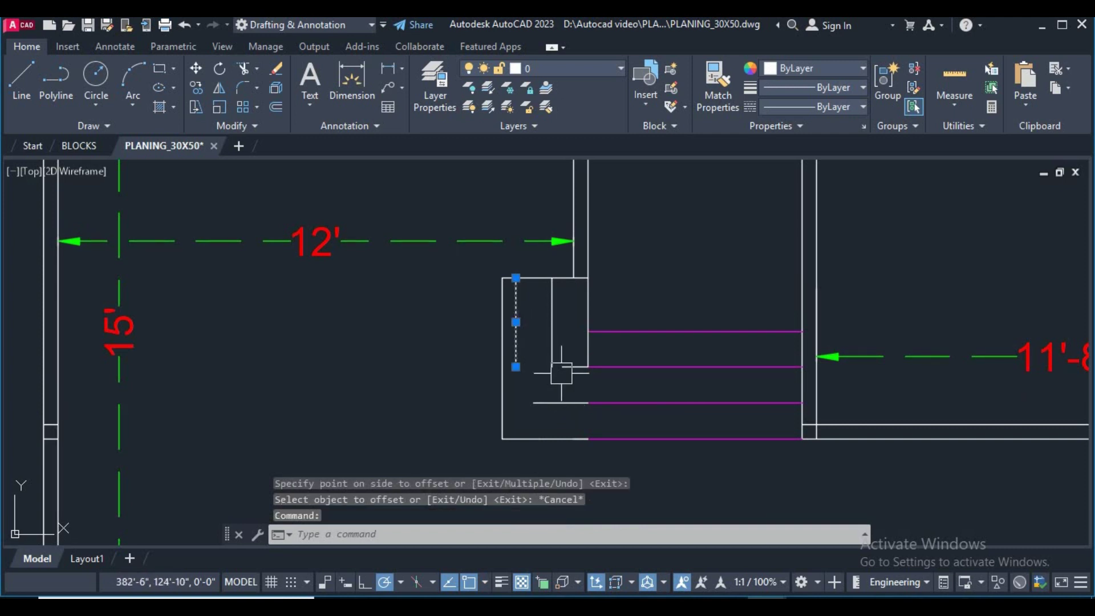
{"action": "type", "text": "e"}
{"action": "key", "text": "Return"}
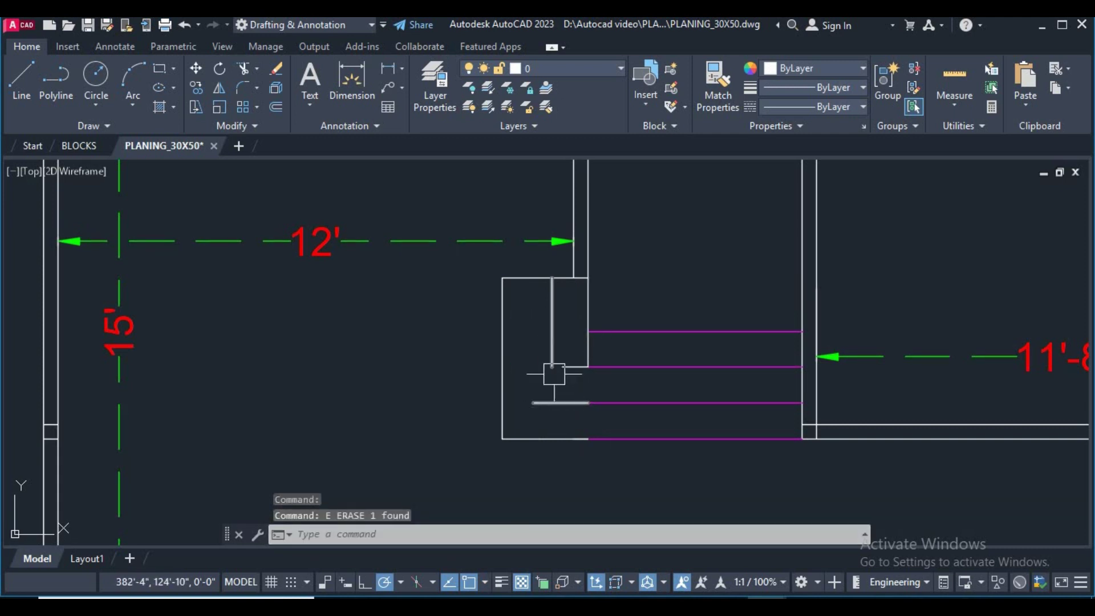
Step: Draw a new stair line below the steps after an abandoned trim
{"action": "scroll", "coordinate": [584, 376], "scroll_direction": "up", "scroll_amount": 2}
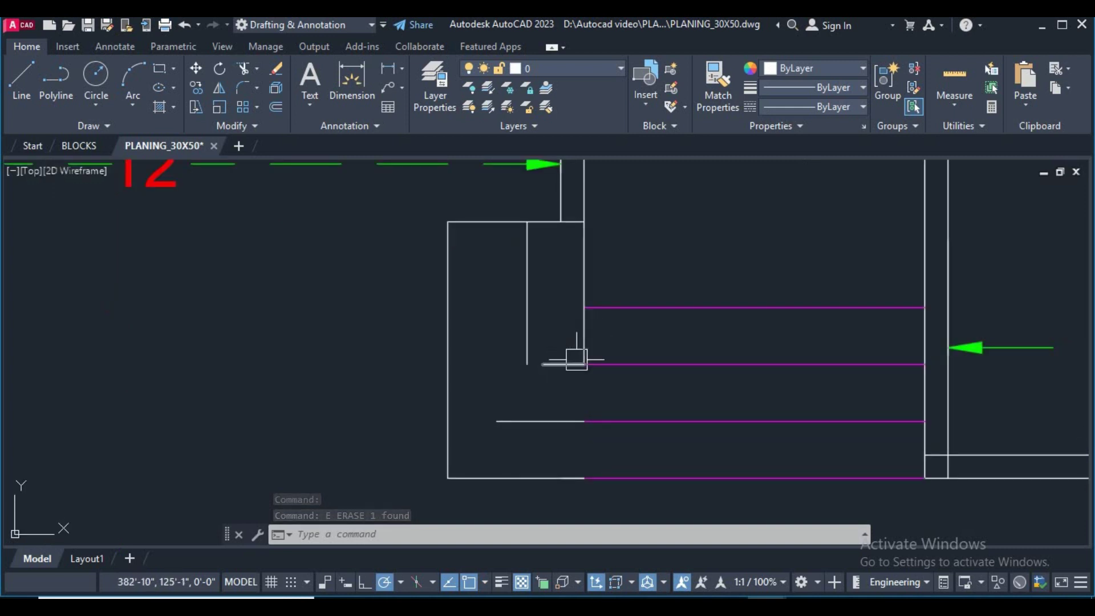
{"action": "left_click", "coordinate": [586, 342]}
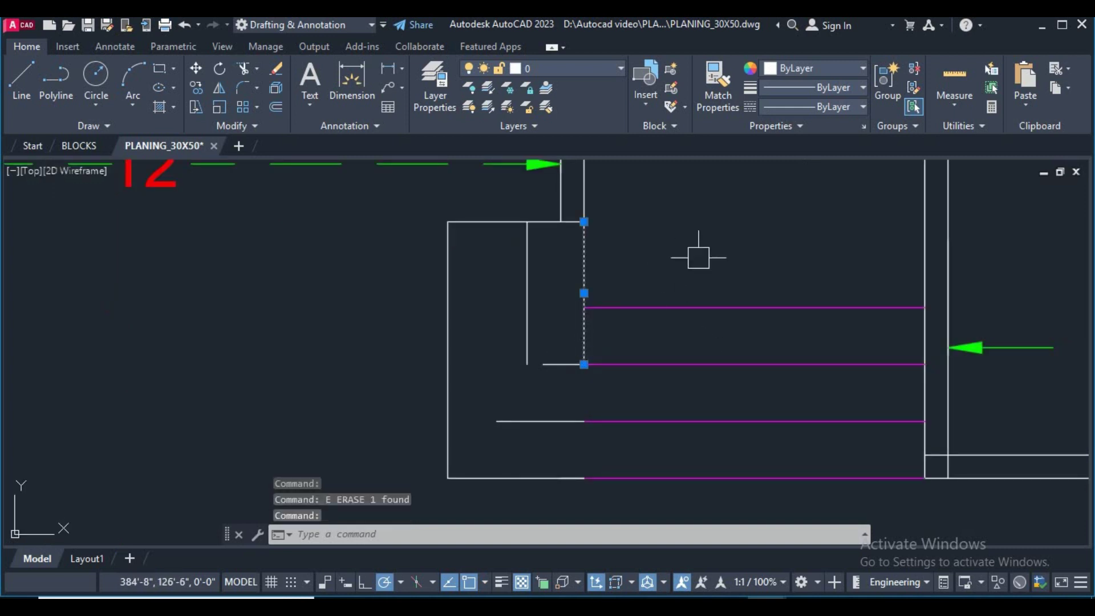
{"action": "type", "text": "tr"}
{"action": "key", "text": "Return"}
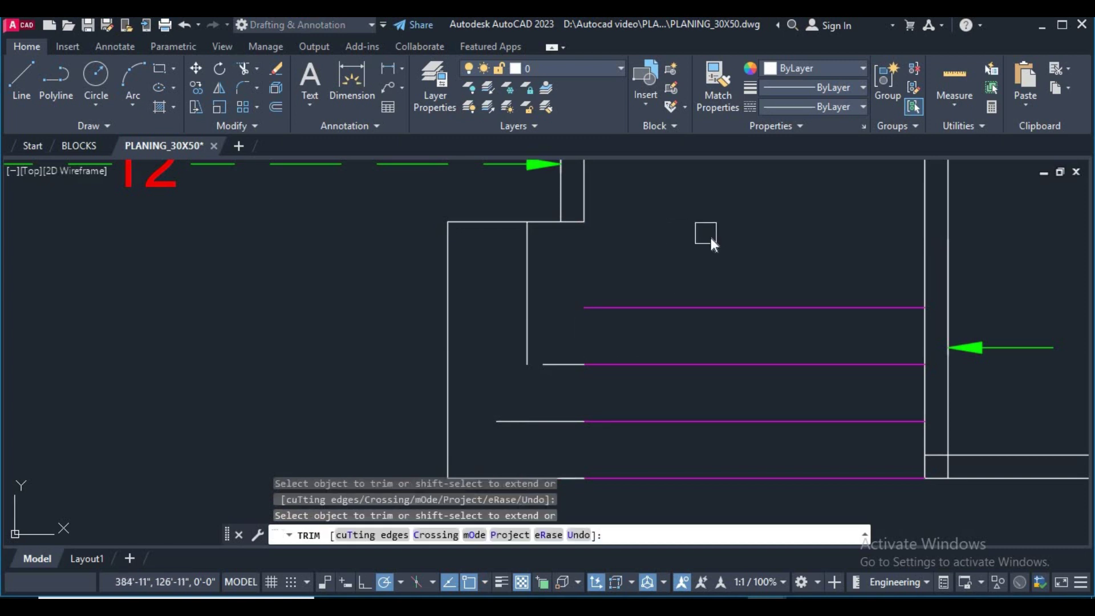
{"action": "right_click", "coordinate": [710, 237]}
{"action": "left_click", "coordinate": [720, 260]}
{"action": "key", "text": "Return"}
{"action": "left_click", "coordinate": [583, 222]}
{"action": "key", "text": "Return"}
{"action": "key", "text": "Return"}
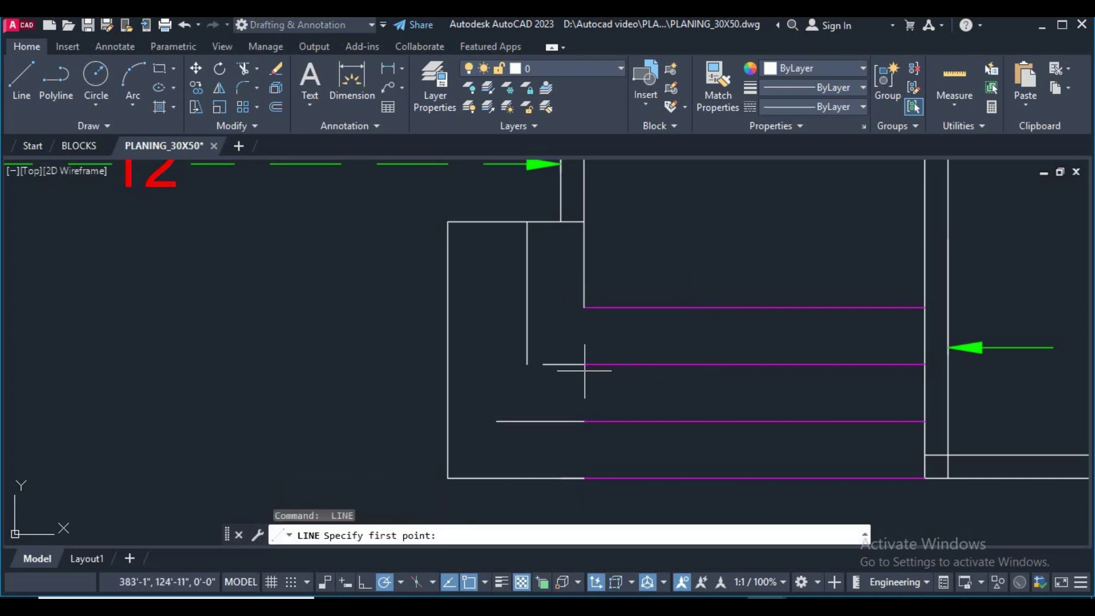
{"action": "scroll", "coordinate": [581, 370], "scroll_direction": "up", "scroll_amount": 2}
{"action": "left_click", "coordinate": [581, 413]}
{"action": "right_click", "coordinate": [572, 385]}
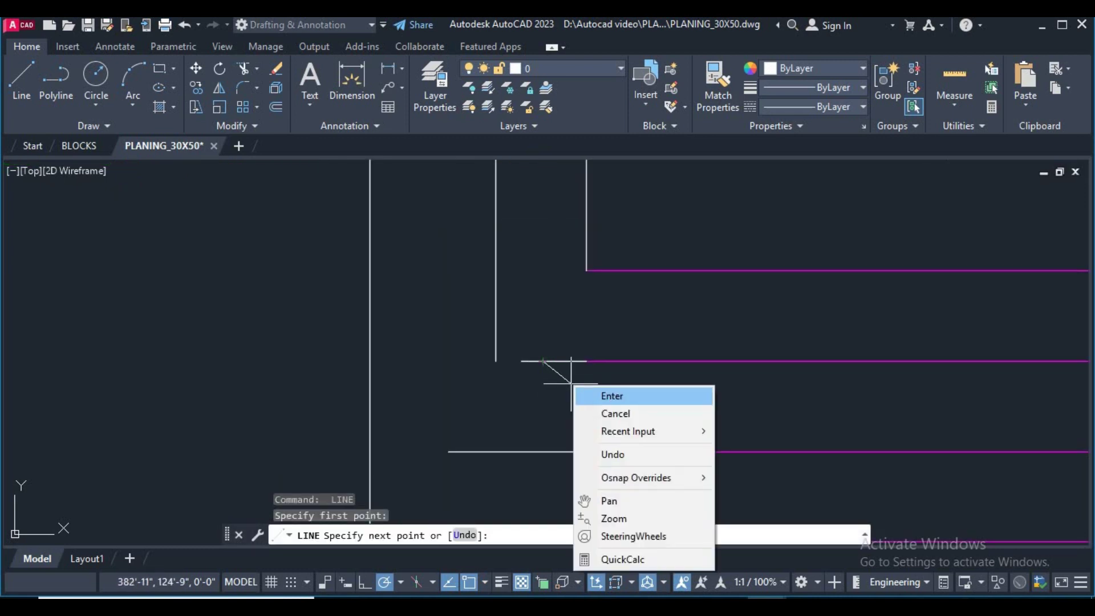
{"action": "left_click", "coordinate": [639, 394]}
Step: Stretch the lower step lines' left ends out to the left wall
{"action": "left_click", "coordinate": [528, 362]}
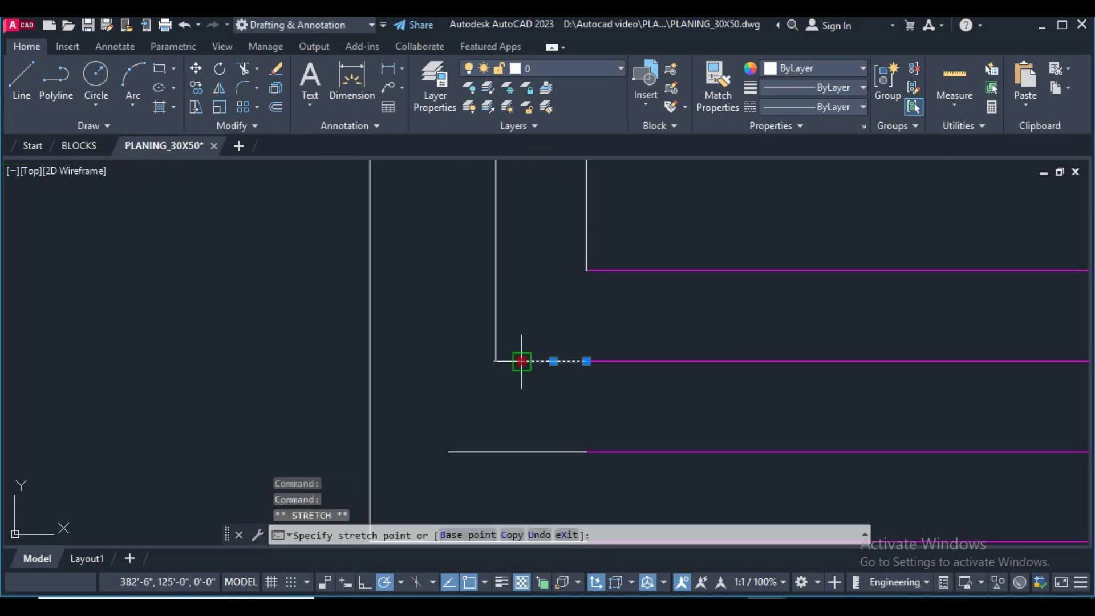
{"action": "scroll", "coordinate": [533, 426], "scroll_direction": "up", "scroll_amount": 2}
{"action": "scroll", "coordinate": [581, 403], "scroll_direction": "down", "scroll_amount": 2}
{"action": "left_click", "coordinate": [539, 426]}
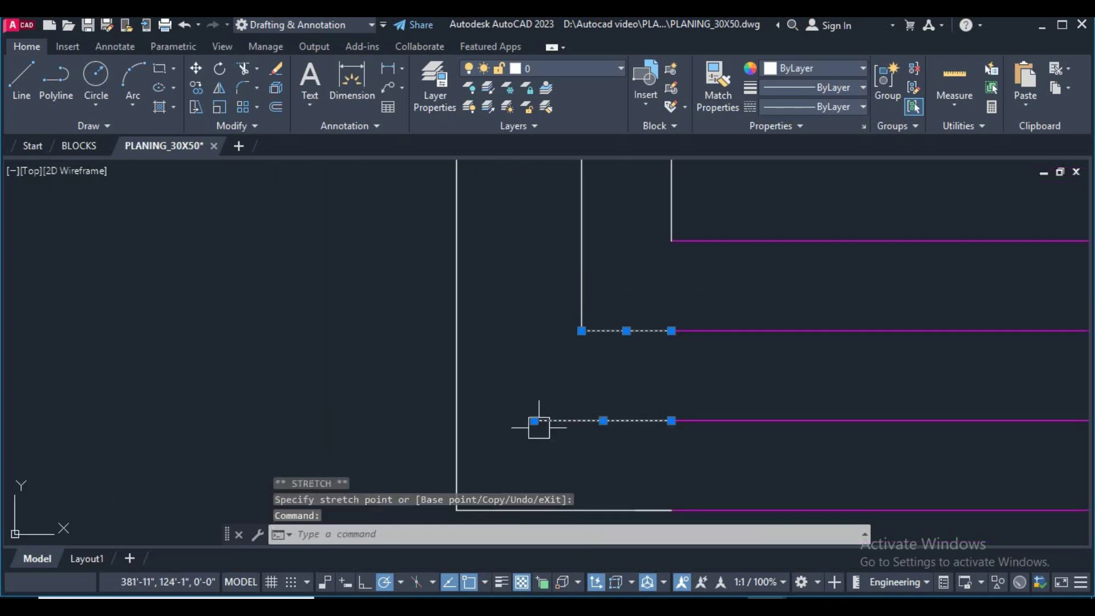
{"action": "left_click", "coordinate": [534, 420]}
{"action": "left_click", "coordinate": [458, 420]}
{"action": "scroll", "coordinate": [593, 425], "scroll_direction": "down", "scroll_amount": 3}
{"action": "scroll", "coordinate": [643, 429], "scroll_direction": "down", "scroll_amount": 2}
{"action": "scroll", "coordinate": [669, 454], "scroll_direction": "up", "scroll_amount": 2}
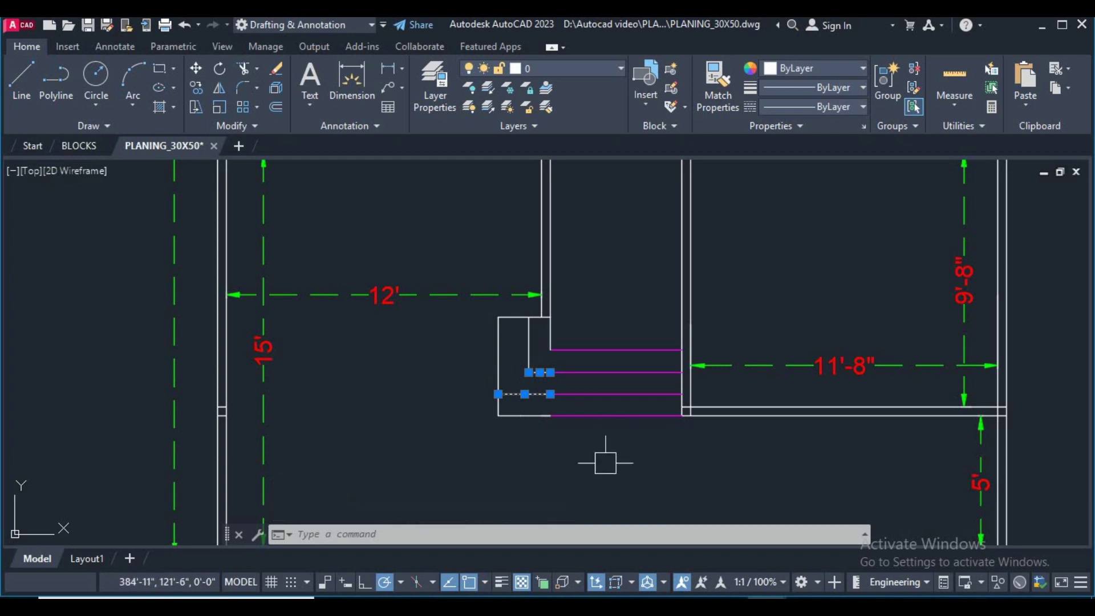
Step: Begin a new line near the stairs, then cancel it
{"action": "type", "text": "l"}
{"action": "key", "text": "Return"}
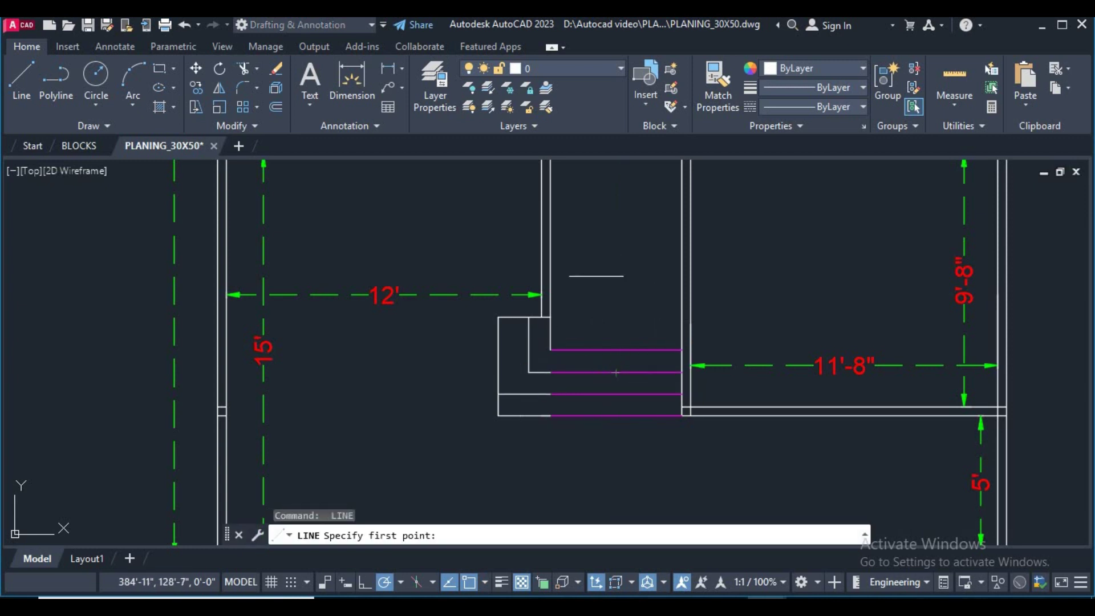
{"action": "scroll", "coordinate": [596, 276], "scroll_direction": "up", "scroll_amount": 2}
{"action": "left_click", "coordinate": [521, 341]}
{"action": "right_click", "coordinate": [624, 299]}
{"action": "left_click", "coordinate": [633, 328]}
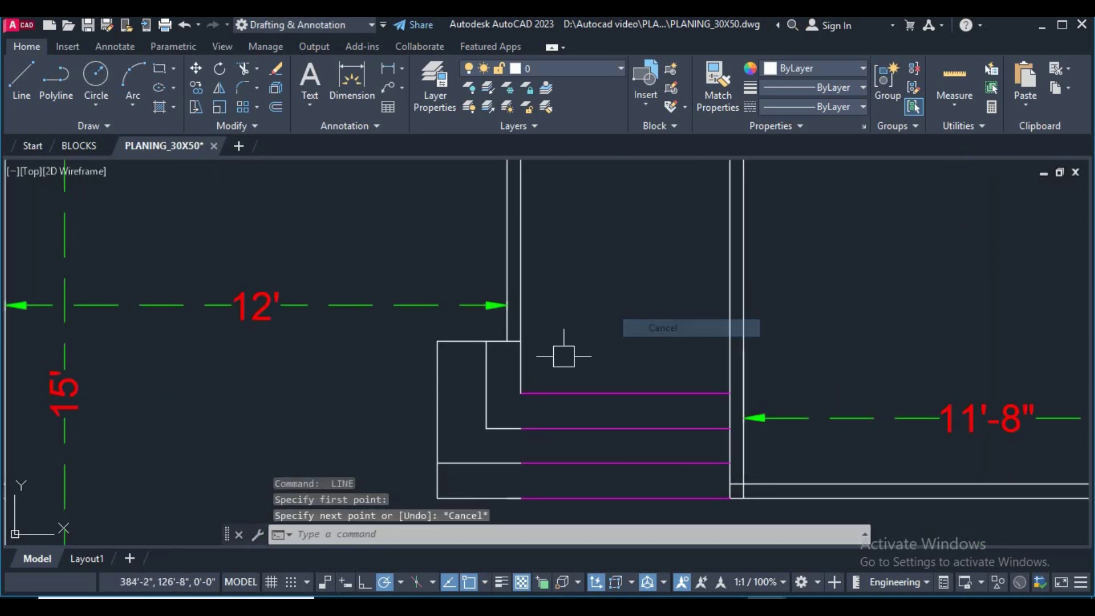
Step: Select all the L-shaped stair lines and set their colour to Magenta
{"action": "left_click", "coordinate": [520, 367]}
{"action": "left_click", "coordinate": [457, 341]}
{"action": "left_click", "coordinate": [487, 410]}
{"action": "middle_click_drag", "start_coordinate": [486, 410], "coordinate": [552, 341]}
{"action": "left_click", "coordinate": [605, 469]}
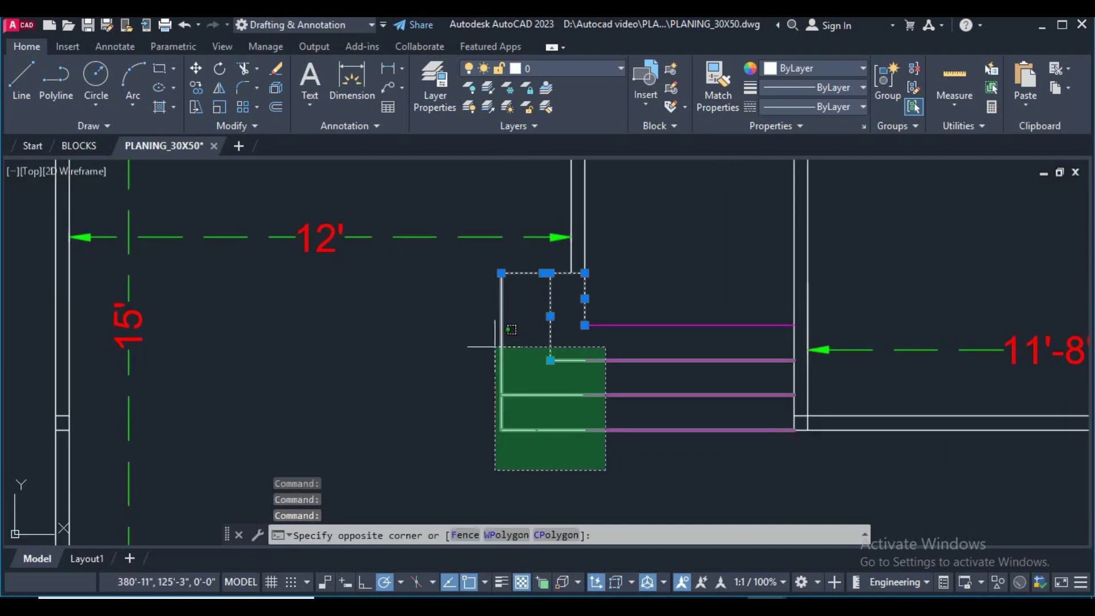
{"action": "left_click", "coordinate": [494, 342]}
{"action": "left_click", "coordinate": [810, 69]}
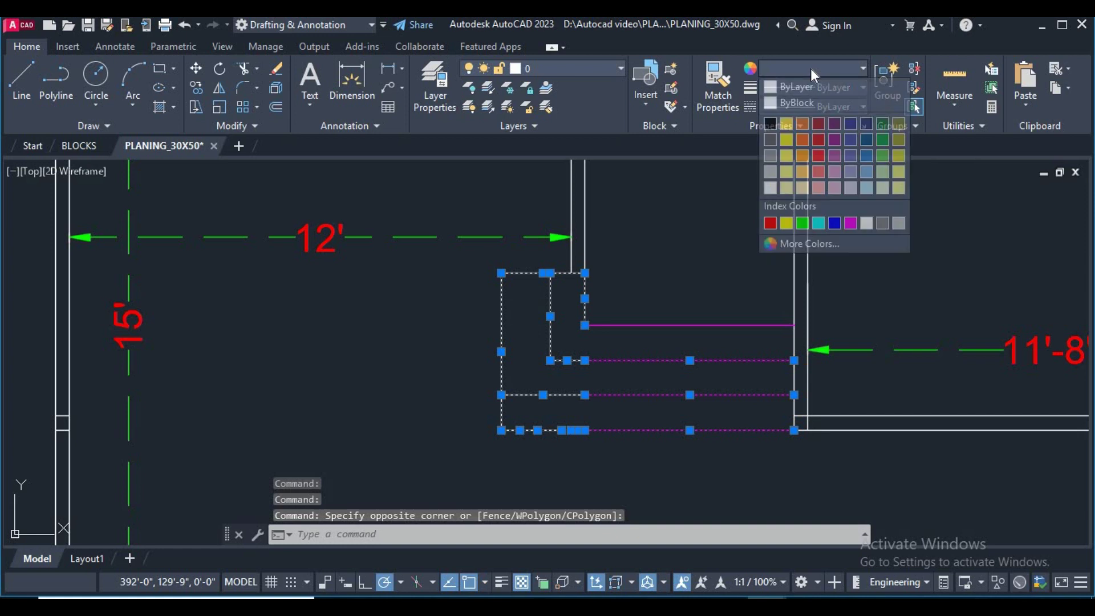
{"action": "left_click", "coordinate": [850, 224]}
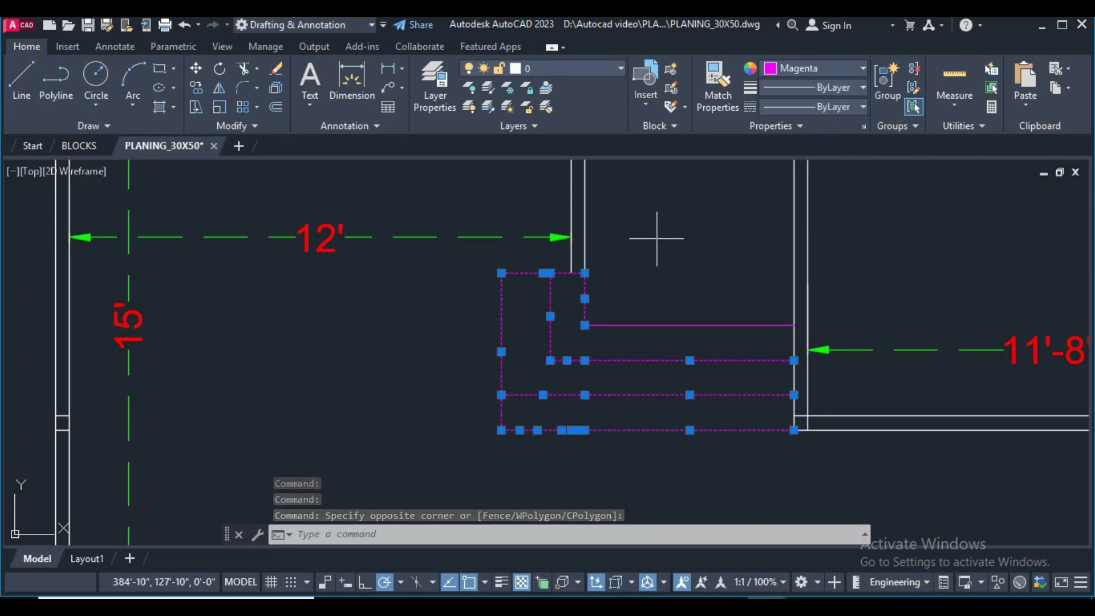
Step: Pan the plan to recentre the stairs and start a new line
{"action": "scroll", "coordinate": [685, 302], "scroll_direction": "down", "scroll_amount": 3}
{"action": "middle_click_drag", "start_coordinate": [690, 308], "coordinate": [672, 343]}
{"action": "key", "text": "l"}
{"action": "key", "text": "Return"}
{"action": "middle_click_drag", "start_coordinate": [785, 325], "coordinate": [696, 331]}
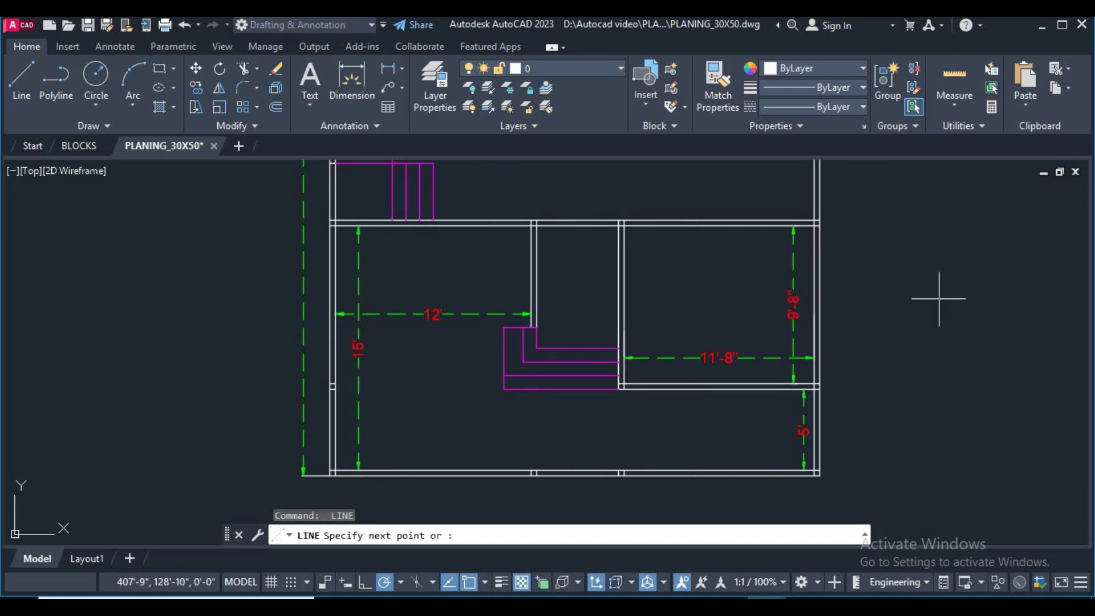
Step: Cancel the pending line and erase the short magenta stair line
{"action": "left_click", "coordinate": [623, 336]}
{"action": "key", "text": "Escape"}
{"action": "scroll", "coordinate": [670, 344], "scroll_direction": "down", "scroll_amount": 2}
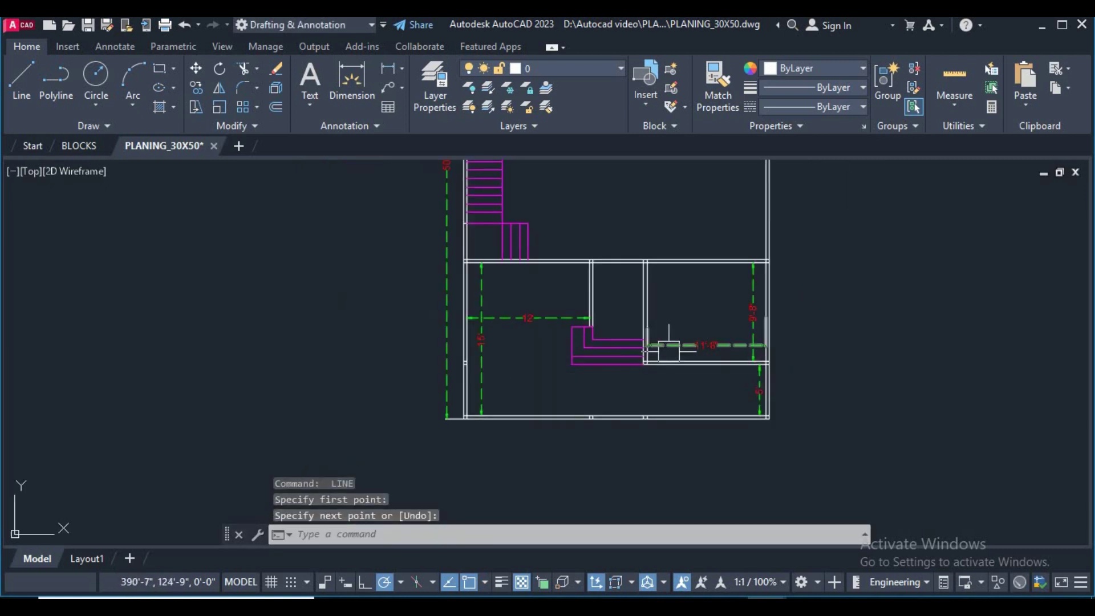
{"action": "scroll", "coordinate": [627, 376], "scroll_direction": "up", "scroll_amount": 2}
{"action": "scroll", "coordinate": [557, 359], "scroll_direction": "up", "scroll_amount": 2}
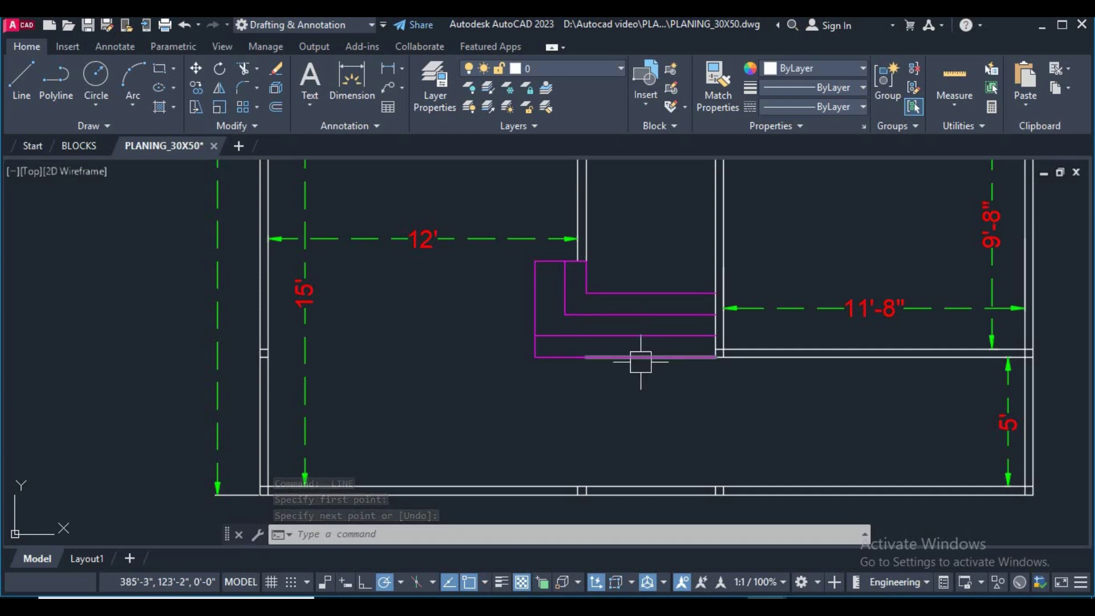
{"action": "scroll", "coordinate": [642, 360], "scroll_direction": "down", "scroll_amount": 2}
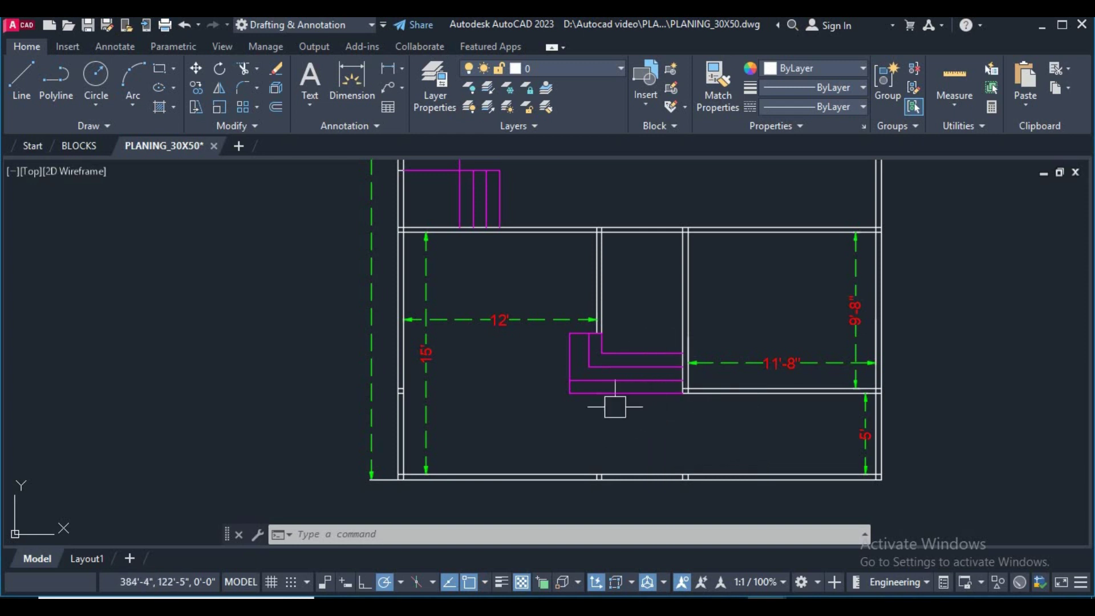
{"action": "scroll", "coordinate": [590, 393], "scroll_direction": "up", "scroll_amount": 2}
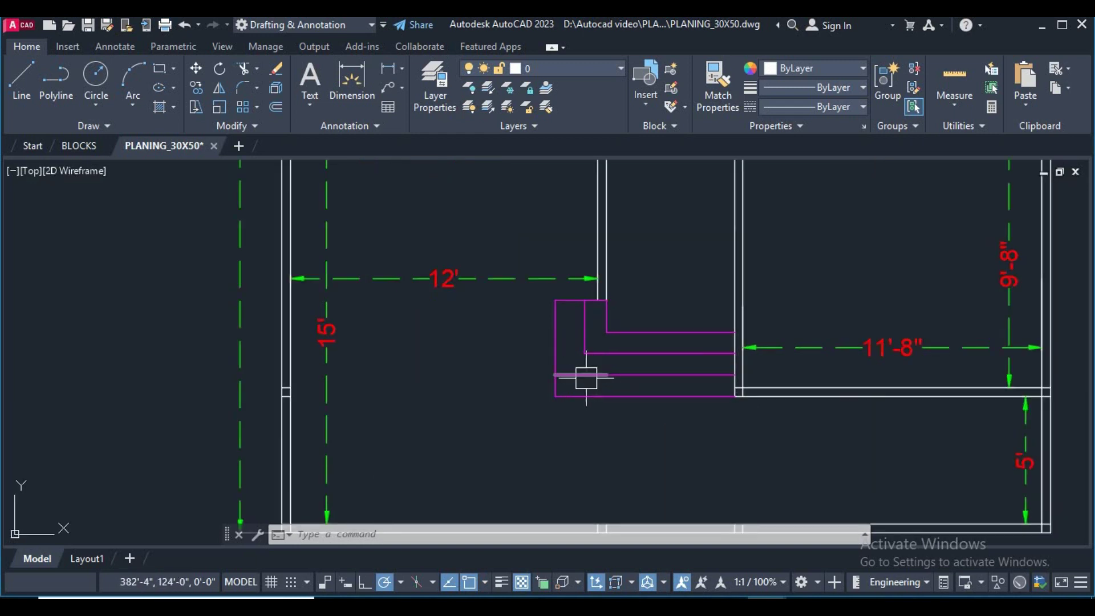
{"action": "left_click", "coordinate": [585, 376]}
{"action": "type", "text": "e"}
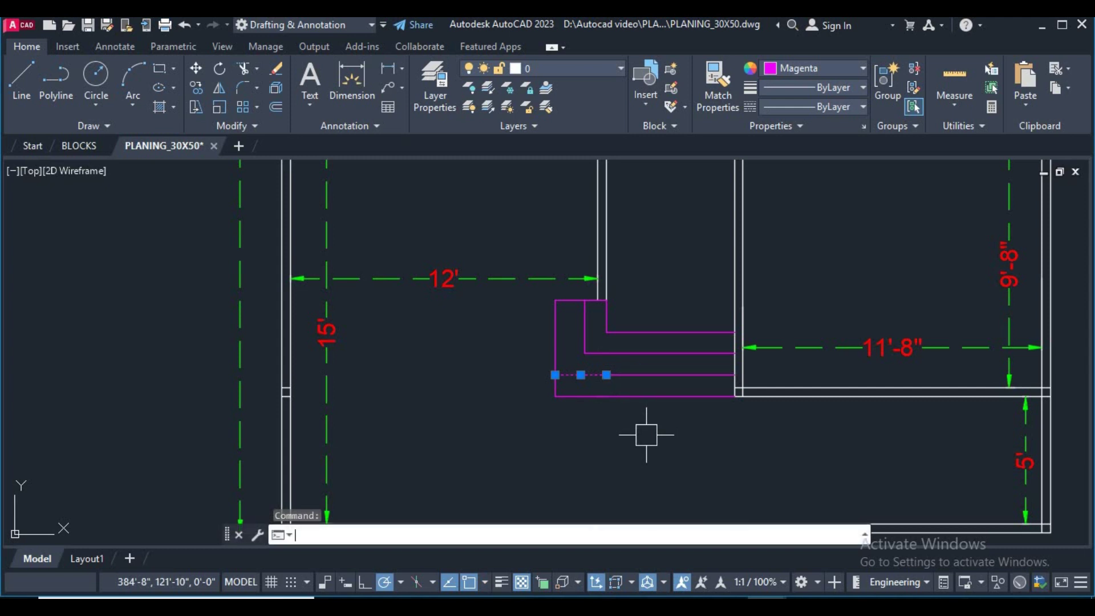
{"action": "key", "text": "Return"}
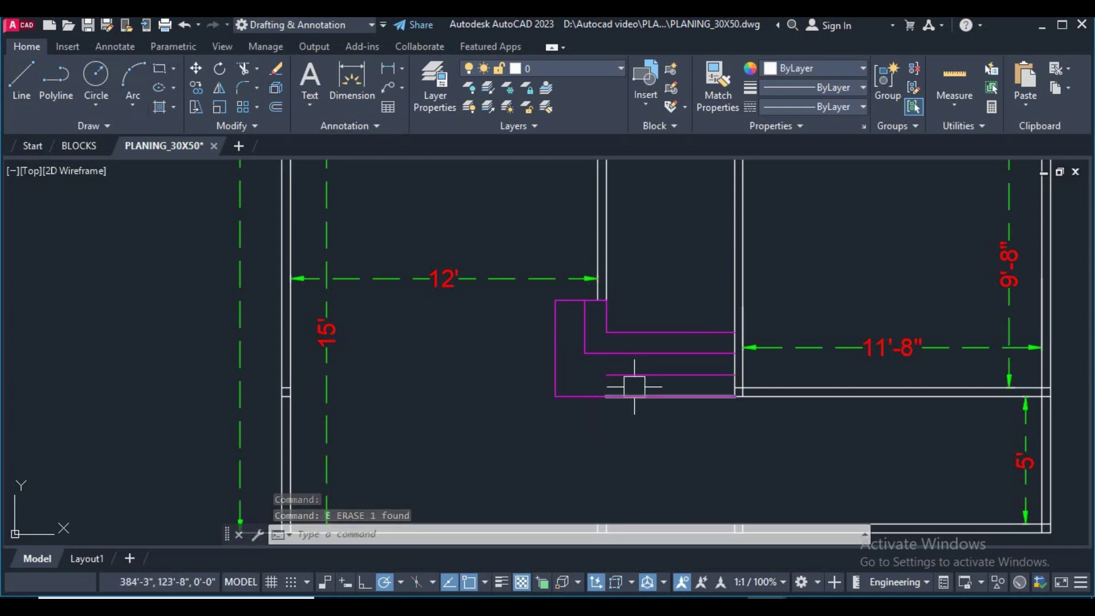
Step: Fillet the two remaining magenta stair lines to close their corner
{"action": "type", "text": "f"}
{"action": "key", "text": "Return"}
{"action": "left_click", "coordinate": [625, 370]}
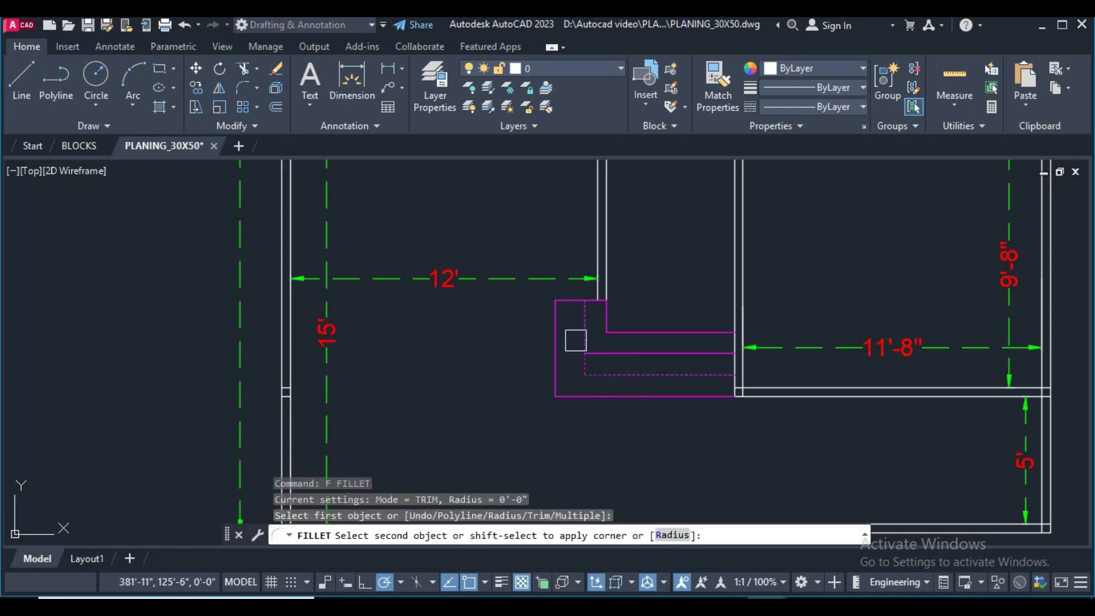
{"action": "left_click", "coordinate": [585, 334]}
{"action": "right_click", "coordinate": [725, 439]}
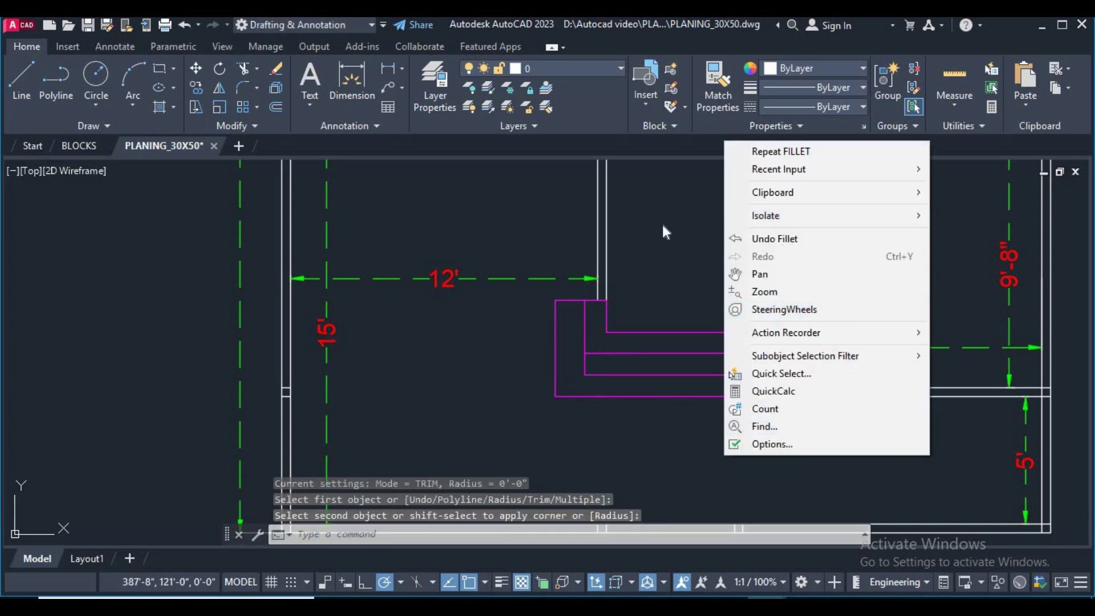
{"action": "left_click", "coordinate": [664, 225]}
{"action": "scroll", "coordinate": [701, 319], "scroll_direction": "down", "scroll_amount": 2}
{"action": "scroll", "coordinate": [603, 367], "scroll_direction": "down", "scroll_amount": 3}
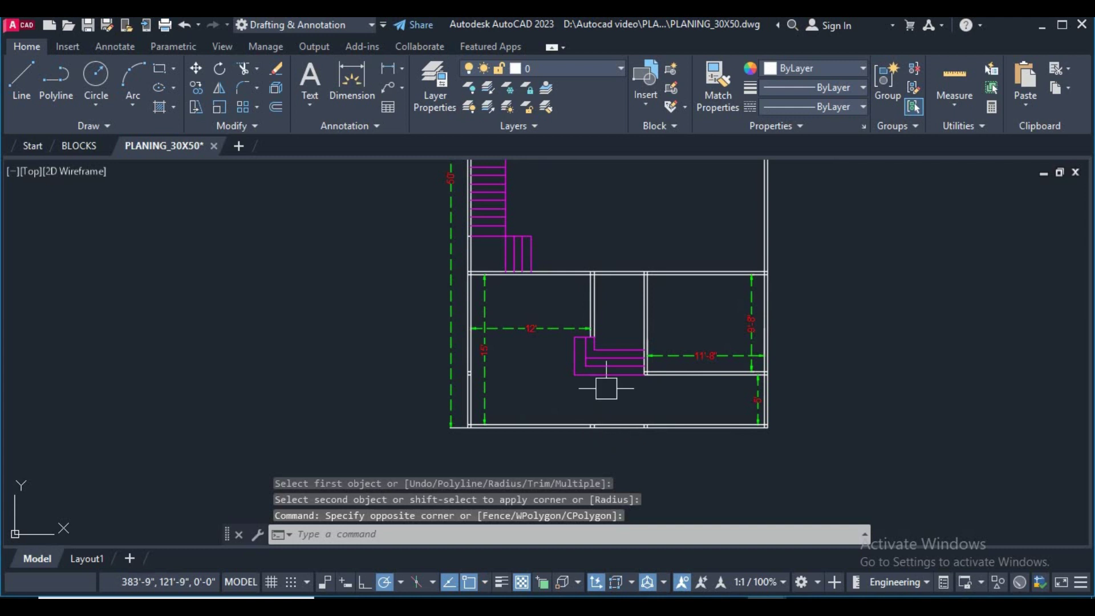
{"action": "scroll", "coordinate": [640, 384], "scroll_direction": "up", "scroll_amount": 1}
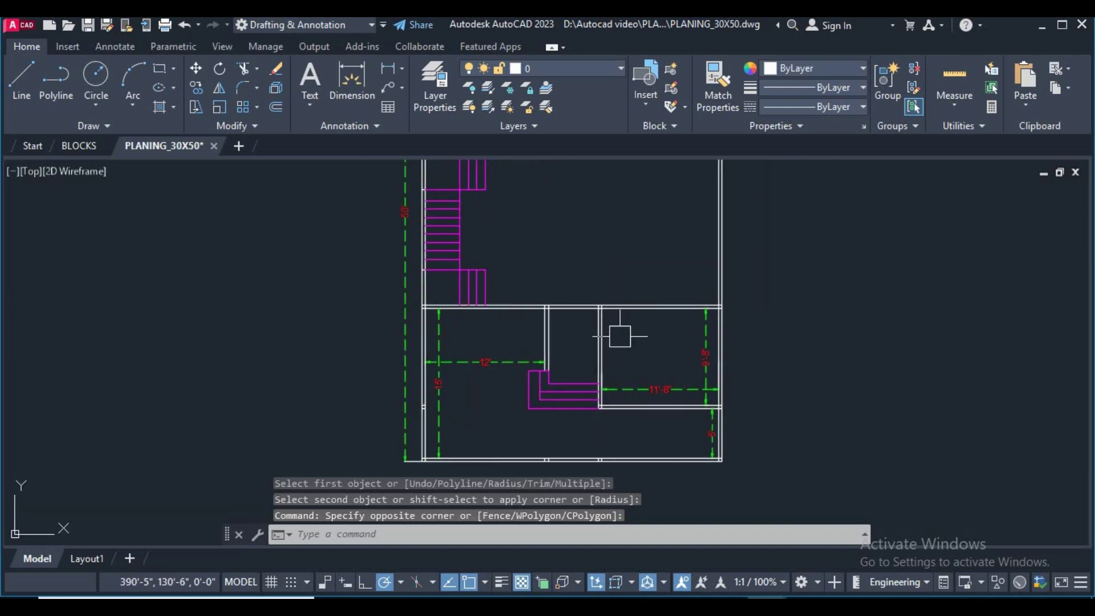
{"action": "middle_click_drag", "start_coordinate": [619, 336], "coordinate": [592, 364]}
{"action": "scroll", "coordinate": [623, 293], "scroll_direction": "down", "scroll_amount": 1}
{"action": "scroll", "coordinate": [540, 364], "scroll_direction": "up", "scroll_amount": 1}
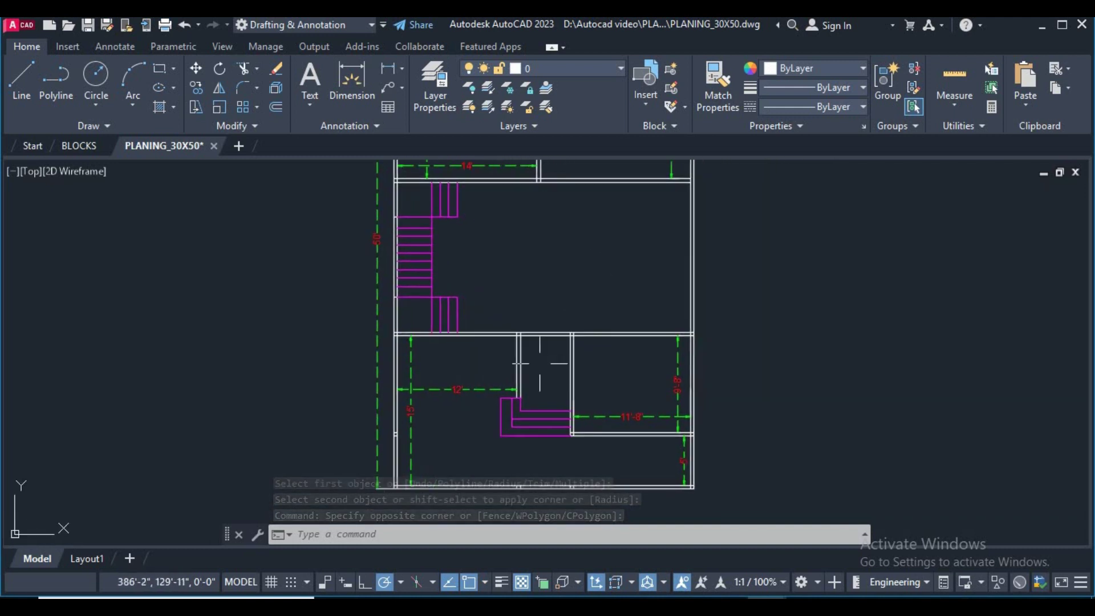
{"action": "type", "text": "o"}
{"action": "key", "text": "Return"}
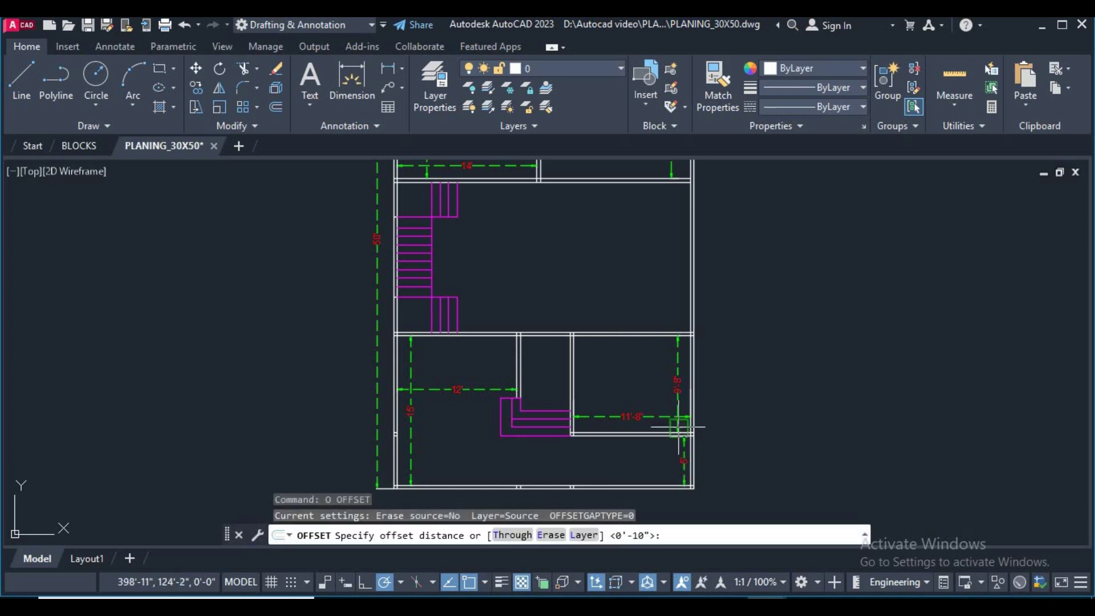
Step: Offset the interior wall 3 feet to mark both edges of the door opening
{"action": "key", "text": "Return"}
{"action": "scroll", "coordinate": [613, 416], "scroll_direction": "up", "scroll_amount": 2}
{"action": "left_click", "coordinate": [586, 325]}
{"action": "left_click", "coordinate": [593, 287]}
{"action": "left_click", "coordinate": [593, 332]}
{"action": "scroll", "coordinate": [593, 331], "scroll_direction": "down", "scroll_amount": 2}
{"action": "scroll", "coordinate": [590, 304], "scroll_direction": "up", "scroll_amount": 1}
{"action": "scroll", "coordinate": [602, 330], "scroll_direction": "up", "scroll_amount": 1}
{"action": "left_click", "coordinate": [606, 328]}
{"action": "scroll", "coordinate": [664, 319], "scroll_direction": "down", "scroll_amount": 2}
{"action": "right_click", "coordinate": [658, 313]}
{"action": "left_click", "coordinate": [670, 340]}
{"action": "scroll", "coordinate": [652, 305], "scroll_direction": "down", "scroll_amount": 2}
Step: Trim the wall lines between the offset edges to open the 3-foot doorway
{"action": "type", "text": "TR"}
{"action": "key", "text": "Return"}
{"action": "scroll", "coordinate": [620, 301], "scroll_direction": "up", "scroll_amount": 6}
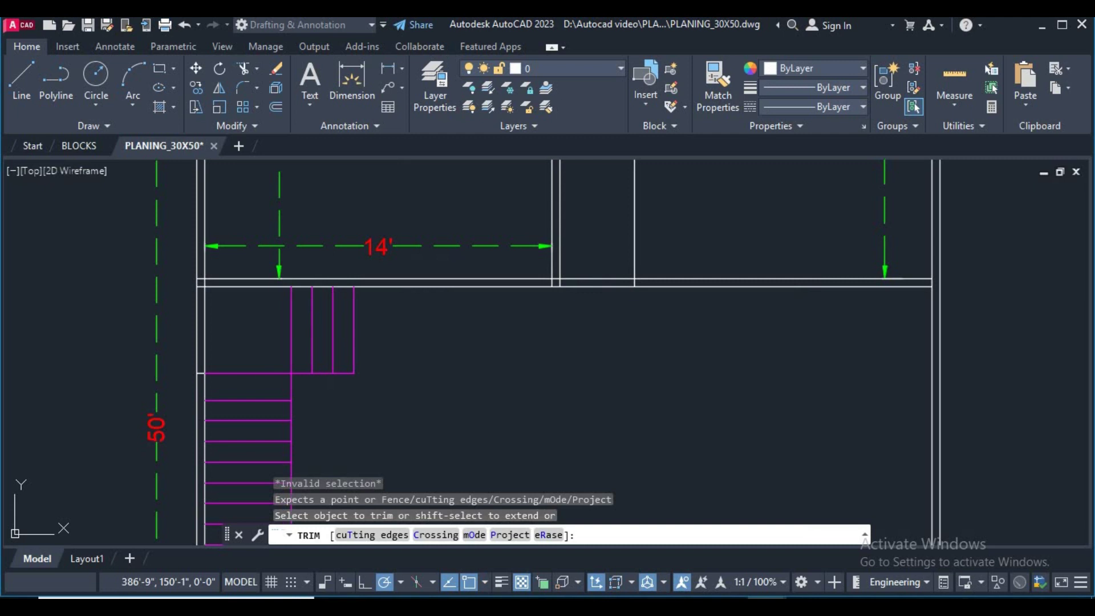
{"action": "left_click_drag", "start_coordinate": [594, 330], "coordinate": [628, 260]}
{"action": "scroll", "coordinate": [627, 307], "scroll_direction": "down", "scroll_amount": 5}
{"action": "scroll", "coordinate": [668, 349], "scroll_direction": "up", "scroll_amount": 3}
{"action": "scroll", "coordinate": [640, 362], "scroll_direction": "up", "scroll_amount": 3}
{"action": "scroll", "coordinate": [568, 307], "scroll_direction": "up", "scroll_amount": 2}
{"action": "left_click_drag", "start_coordinate": [610, 225], "coordinate": [518, 225]}
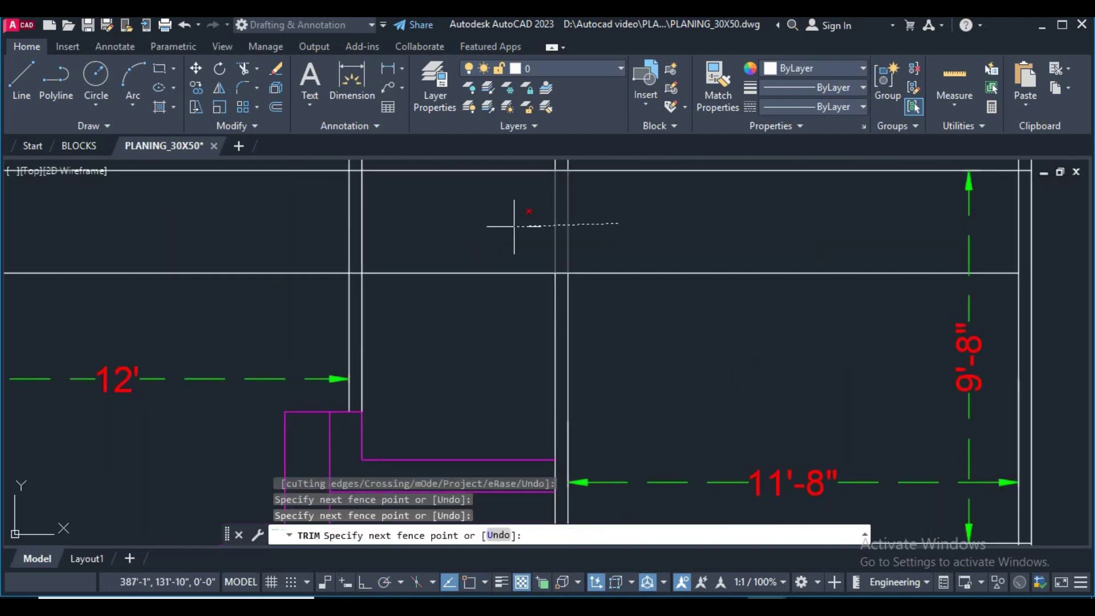
{"action": "left_click_drag", "start_coordinate": [633, 251], "coordinate": [542, 285]}
{"action": "right_click", "coordinate": [706, 264]}
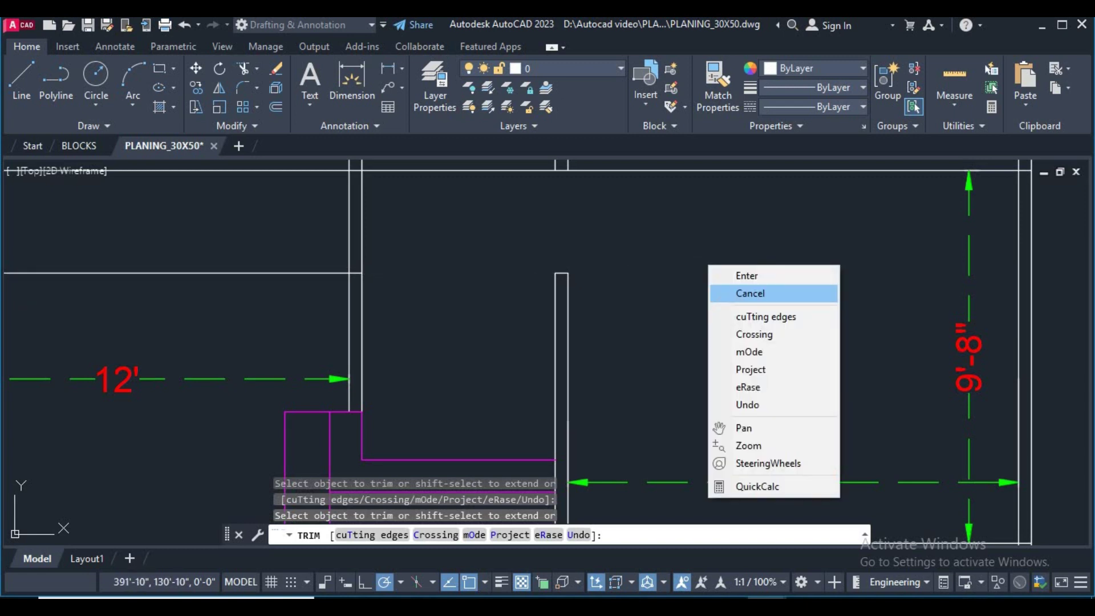
{"action": "left_click", "coordinate": [741, 303]}
{"action": "scroll", "coordinate": [502, 338], "scroll_direction": "down", "scroll_amount": 2}
Step: Erase the stray leftover line across the 12' room and re-centre the plan
{"action": "left_click", "coordinate": [545, 293]}
{"action": "type", "text": "e"}
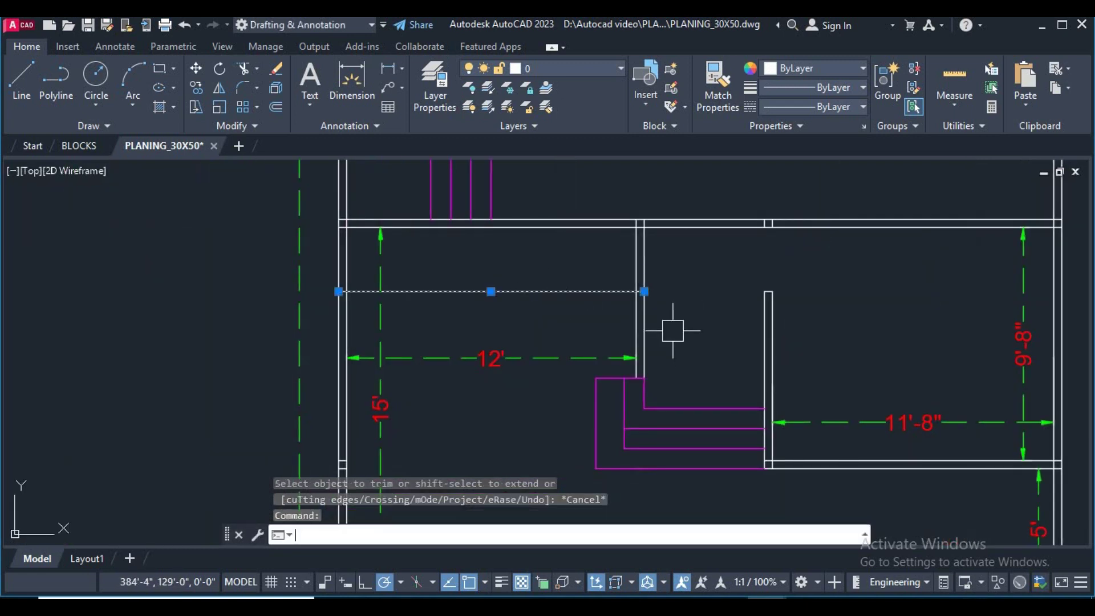
{"action": "key", "text": "Return"}
{"action": "mouse_move", "coordinate": [742, 207]}
{"action": "middle_mouse_down"}
{"action": "mouse_move", "coordinate": [721, 304]}
{"action": "mouse_move", "coordinate": [640, 335]}
{"action": "middle_mouse_up"}
{"action": "scroll", "coordinate": [740, 379], "scroll_direction": "down", "scroll_amount": 3}
{"action": "middle_click_drag", "start_coordinate": [740, 378], "coordinate": [694, 367]}
{"action": "type", "text": "rec"}
{"action": "key", "text": "Return"}
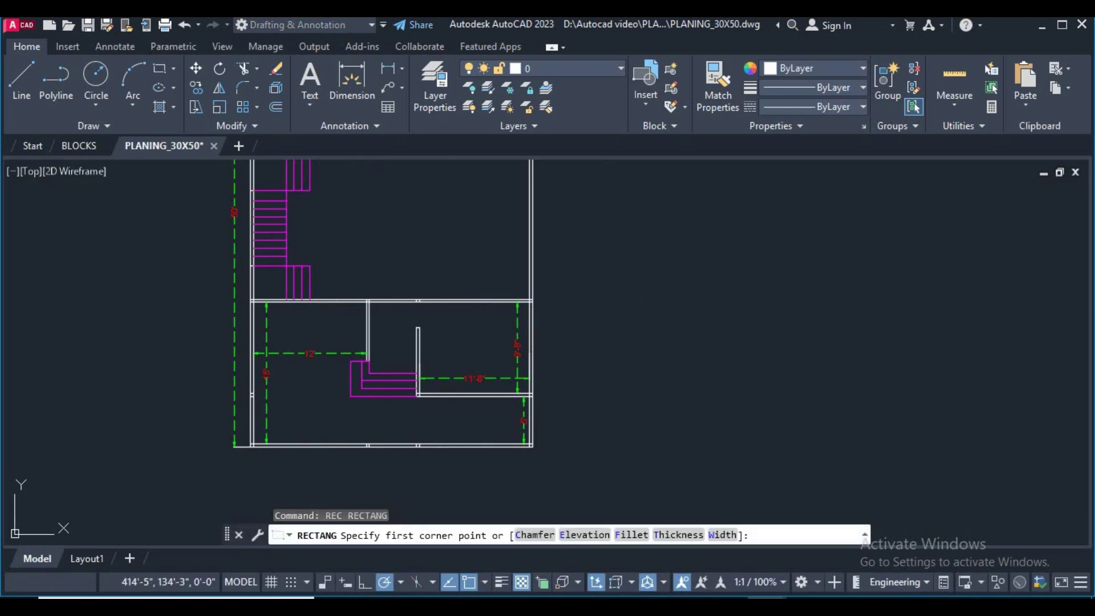
Step: Draw a 2 by 3' rectangle door leaf to the right of the plan
{"action": "left_click", "coordinate": [730, 407]}
{"action": "key", "text": "Return"}
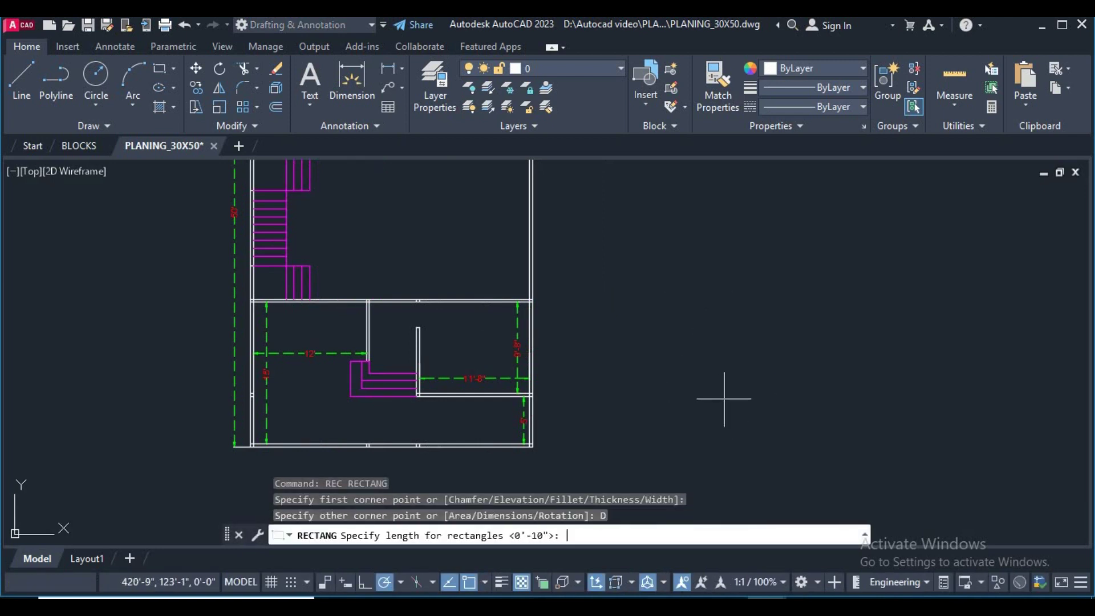
{"action": "type", "text": "d"}
{"action": "key", "text": "Return"}
{"action": "type", "text": "2"}
{"action": "key", "text": "Return"}
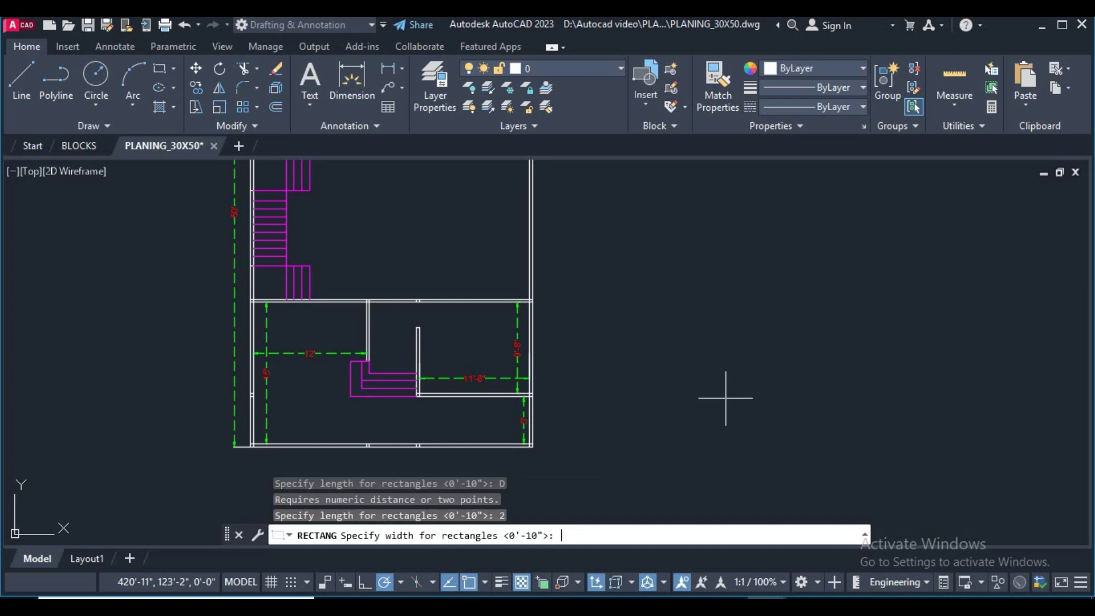
{"action": "type", "text": "'"}
{"action": "key", "text": "Return"}
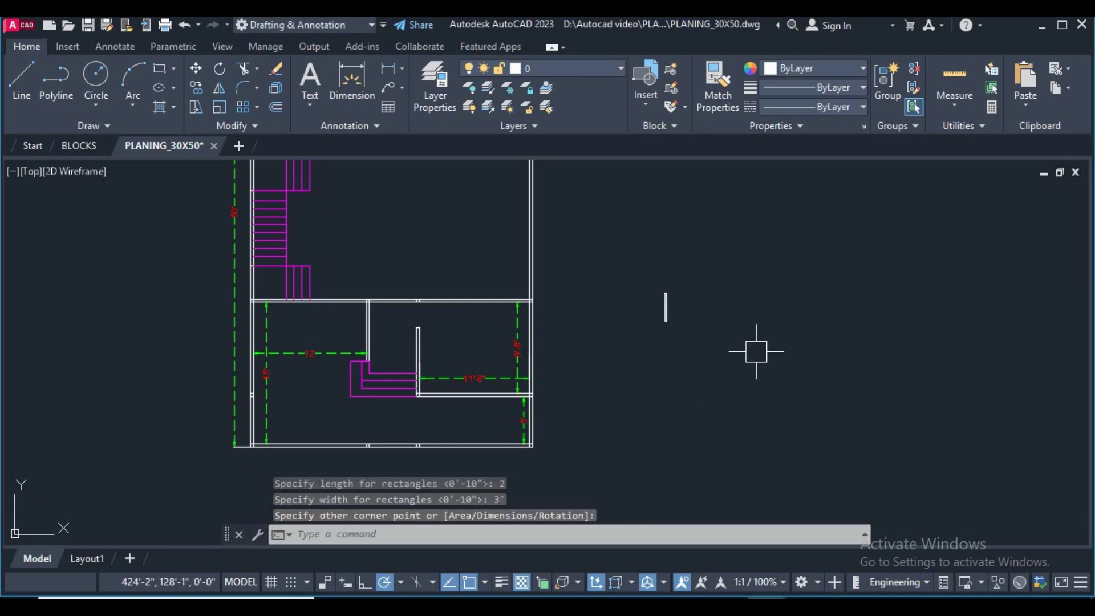
Step: Add a quarter-circle swing arc centred on the leaf's bottom end
{"action": "key", "text": "Return"}
{"action": "type", "text": "c"}
{"action": "key", "text": "Return"}
{"action": "scroll", "coordinate": [661, 320], "scroll_direction": "up", "scroll_amount": 5}
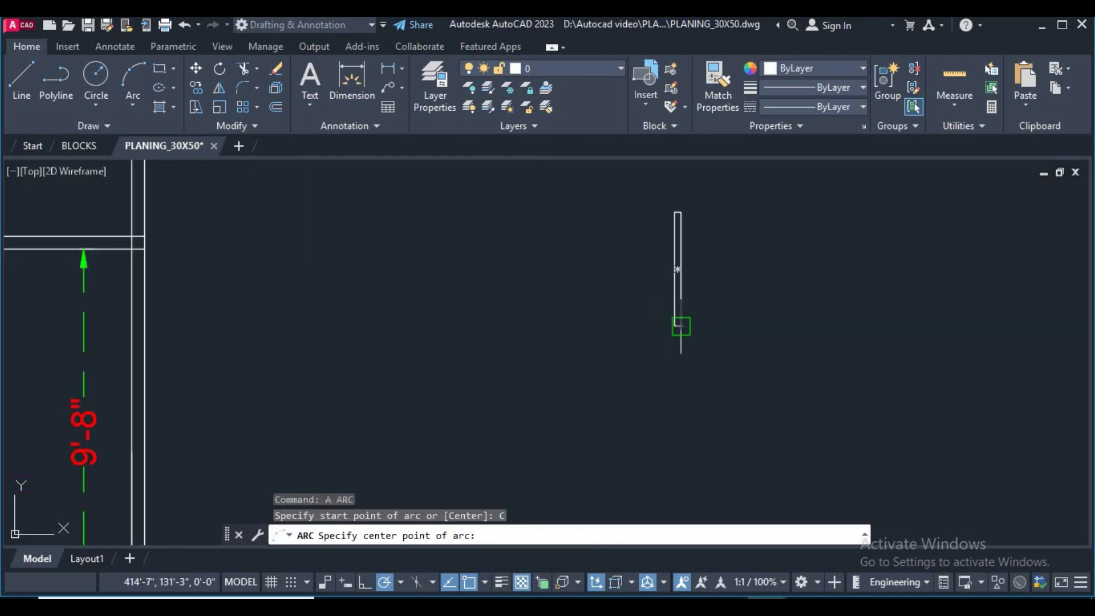
{"action": "left_click", "coordinate": [681, 326]}
{"action": "left_click", "coordinate": [677, 213]}
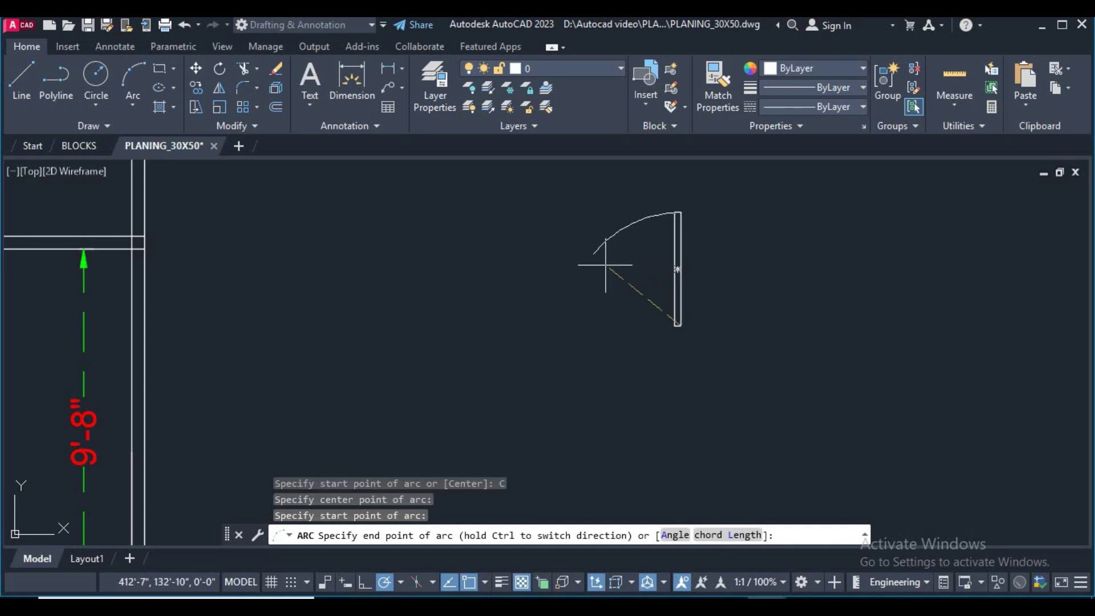
{"action": "left_click", "coordinate": [580, 326]}
Step: Clear the command options and pan to centre the new door symbol
{"action": "right_click", "coordinate": [682, 371]}
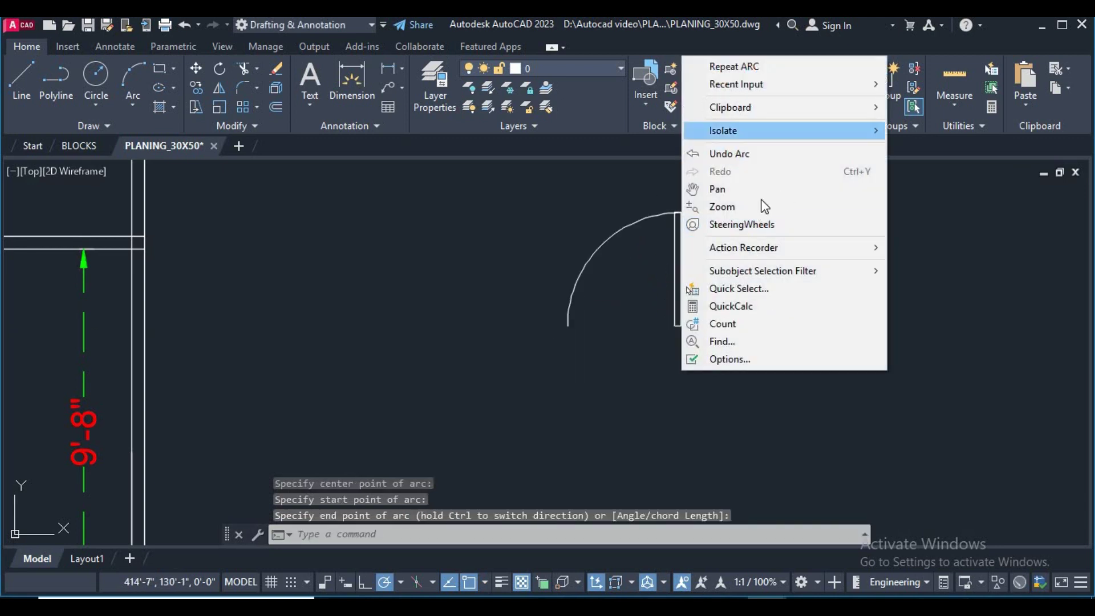
{"action": "left_click", "coordinate": [533, 211]}
{"action": "left_click", "coordinate": [604, 256]}
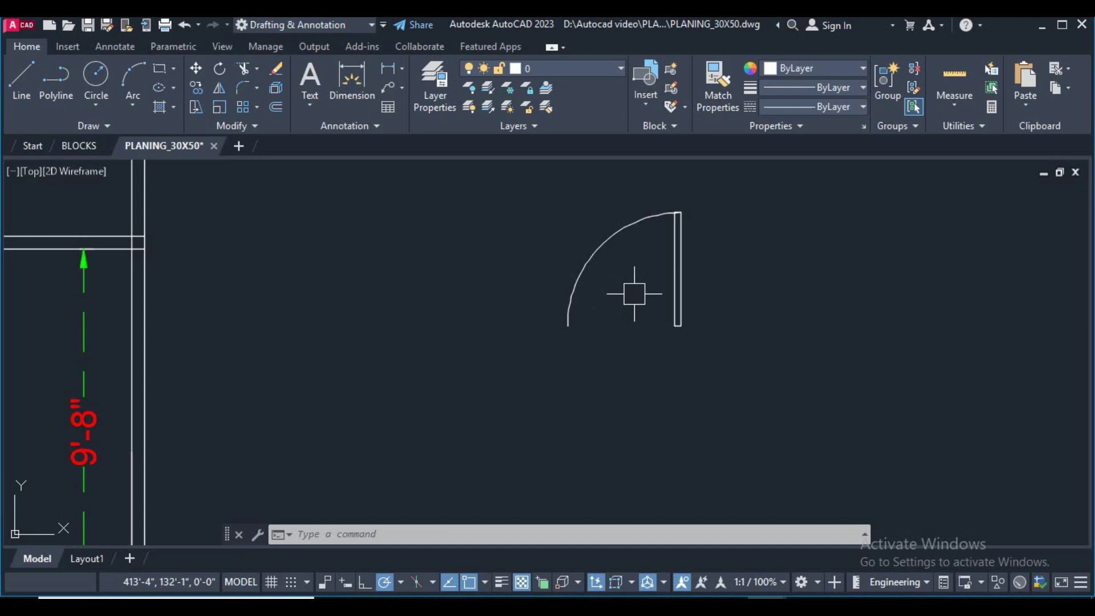
{"action": "middle_click_drag", "start_coordinate": [619, 289], "coordinate": [576, 309]}
{"action": "left_click", "coordinate": [695, 275]}
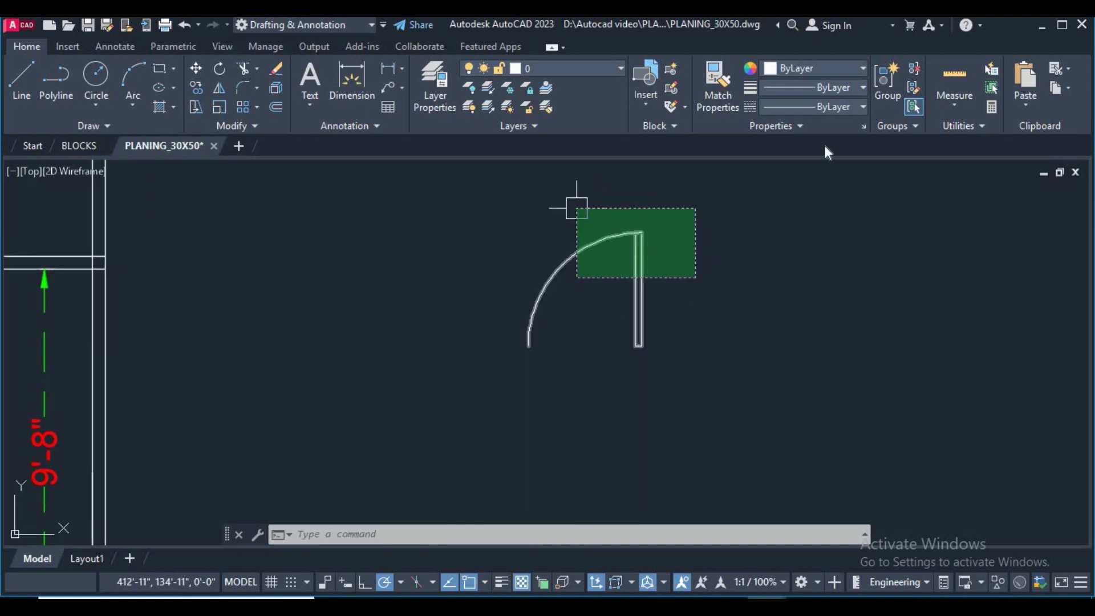
Step: Give the door leaf and arc colour DIC 293 from the DIC COLOR GUIDE book
{"action": "left_click", "coordinate": [576, 207]}
{"action": "left_click", "coordinate": [806, 67]}
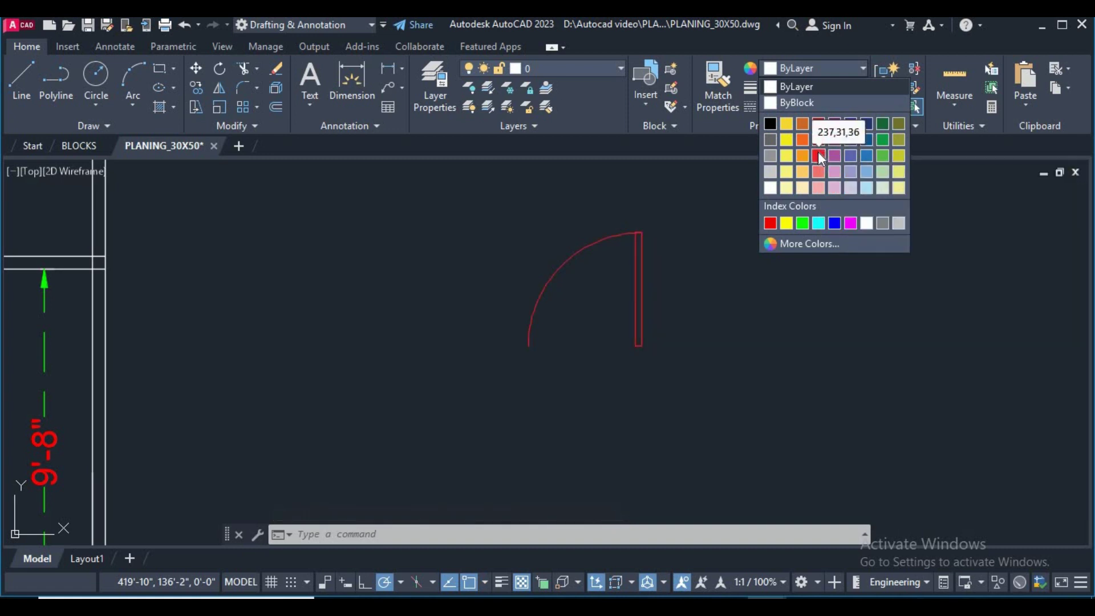
{"action": "left_click", "coordinate": [800, 243]}
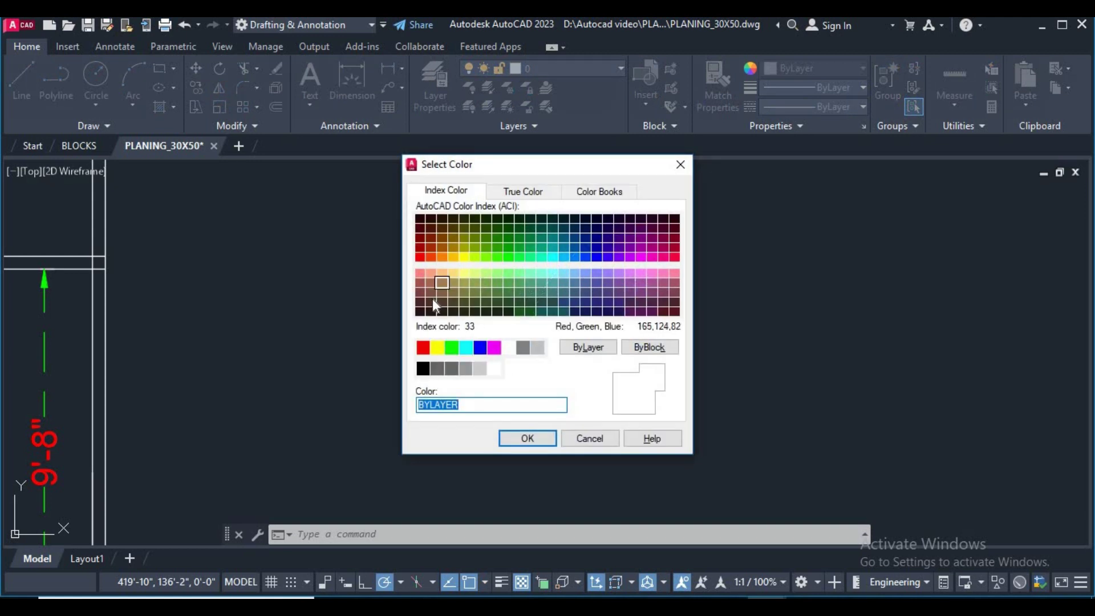
{"action": "left_click", "coordinate": [430, 296]}
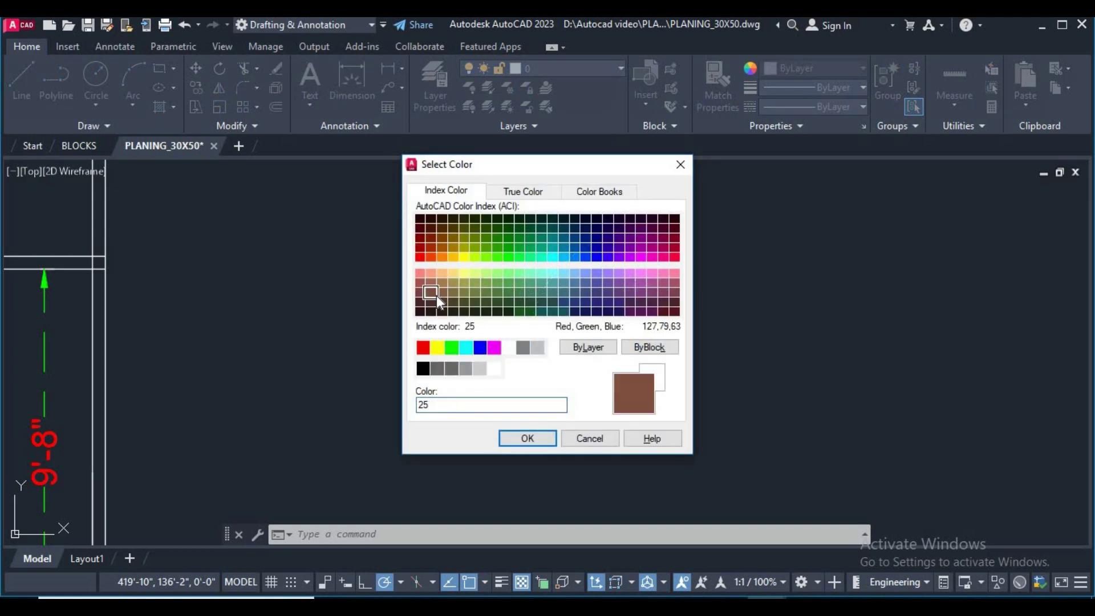
{"action": "left_click", "coordinate": [523, 190]}
{"action": "left_click", "coordinate": [611, 195]}
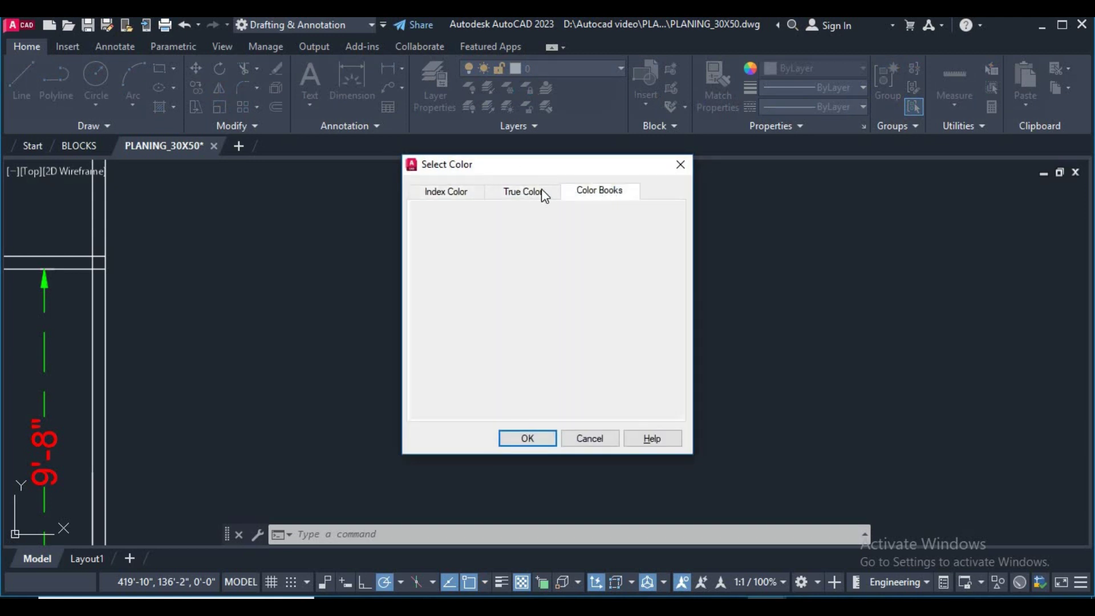
{"action": "left_click", "coordinate": [596, 194]}
{"action": "left_click_drag", "start_coordinate": [590, 270], "coordinate": [587, 299]}
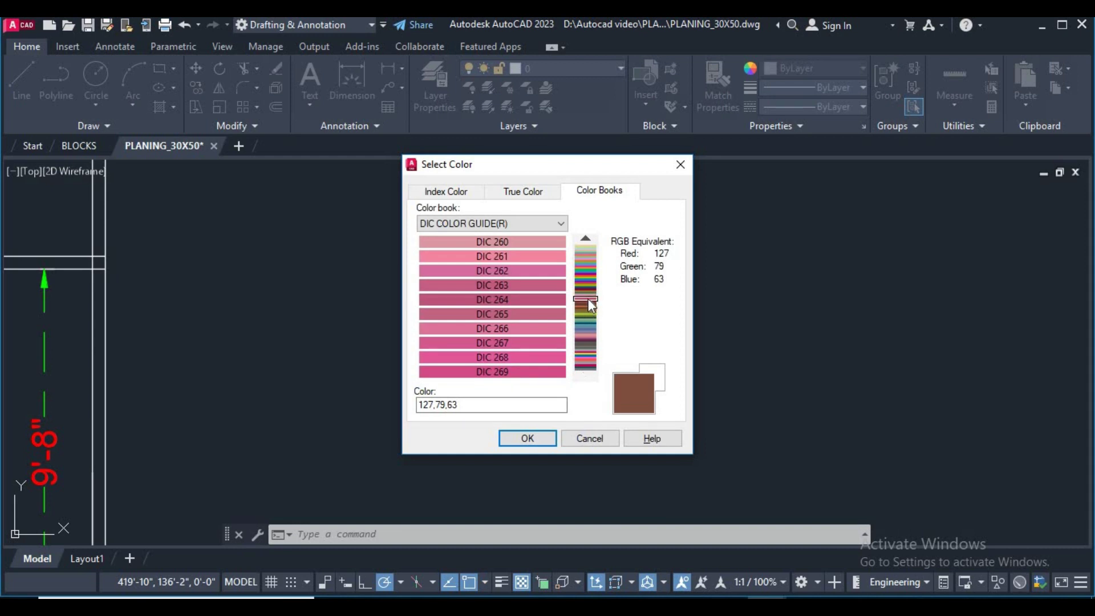
{"action": "left_click", "coordinate": [551, 290]}
{"action": "left_click", "coordinate": [515, 439]}
{"action": "scroll", "coordinate": [736, 329], "scroll_direction": "down", "scroll_amount": 2}
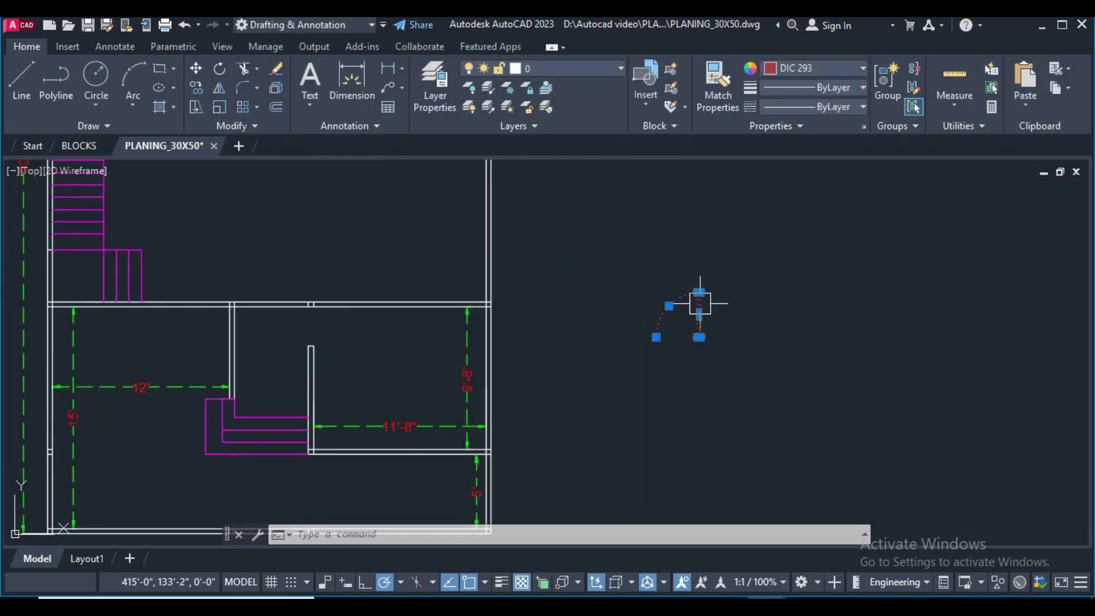
Step: Change the door's colour to Cyan from the Color dropdown
{"action": "left_click", "coordinate": [795, 70]}
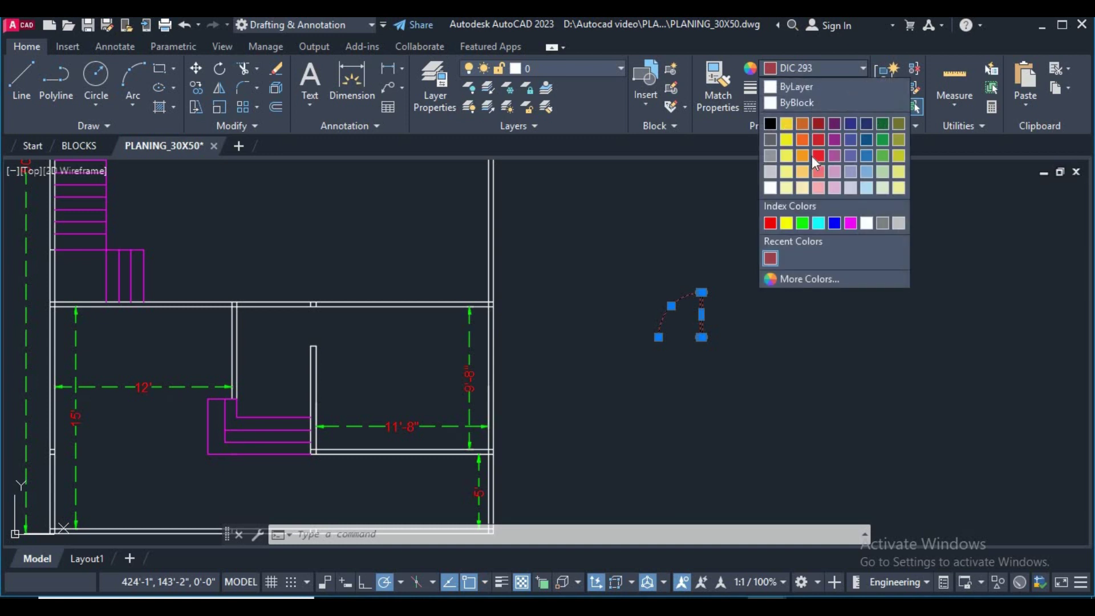
{"action": "left_click", "coordinate": [821, 225]}
{"action": "middle_click_drag", "start_coordinate": [852, 302], "coordinate": [816, 296]}
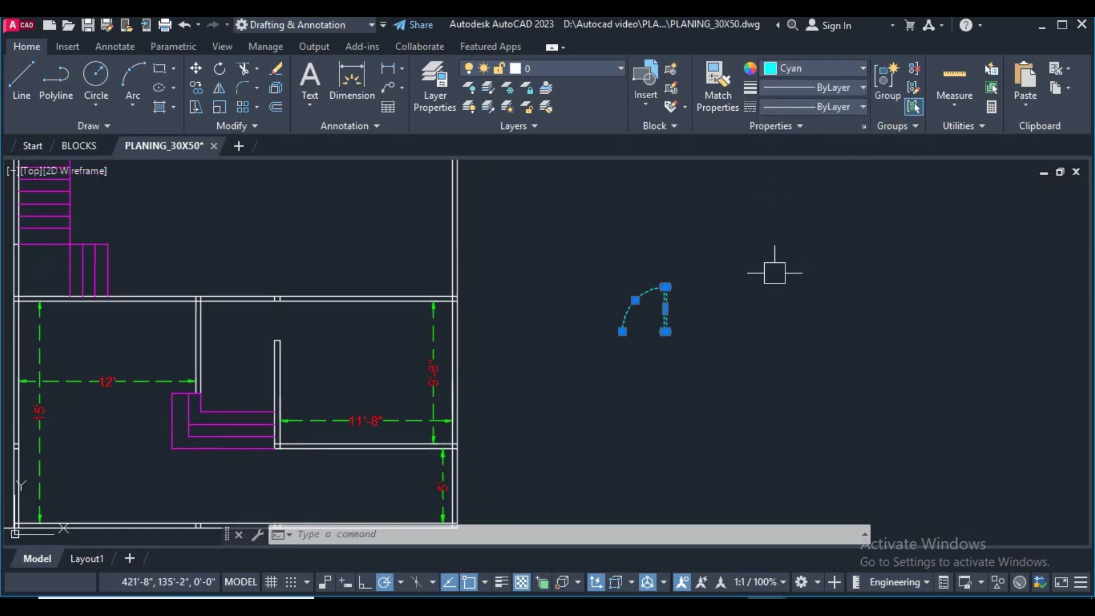
{"action": "type", "text": "a"}
{"action": "key", "text": "Return"}
Step: Mirror the cyan door leaf and arc across a vertical line, keeping the original
{"action": "middle_click_drag", "start_coordinate": [629, 256], "coordinate": [662, 252]}
{"action": "left_click", "coordinate": [196, 87]}
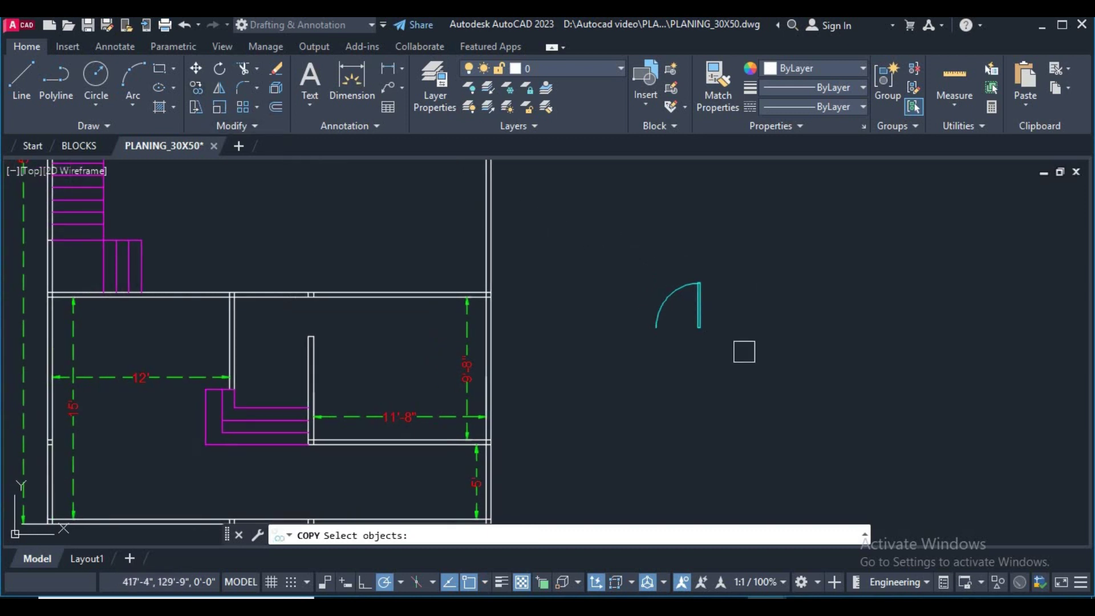
{"action": "left_click_drag", "start_coordinate": [767, 345], "coordinate": [573, 210]}
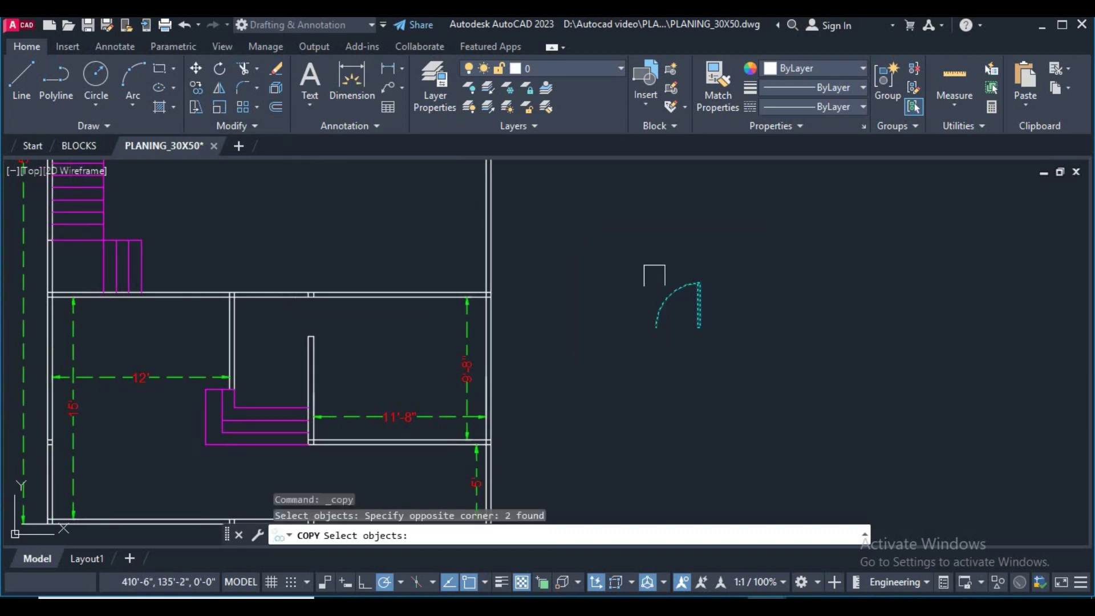
{"action": "left_click", "coordinate": [219, 87]}
{"action": "middle_click_drag", "start_coordinate": [785, 350], "coordinate": [694, 340]}
{"action": "key", "text": "Return"}
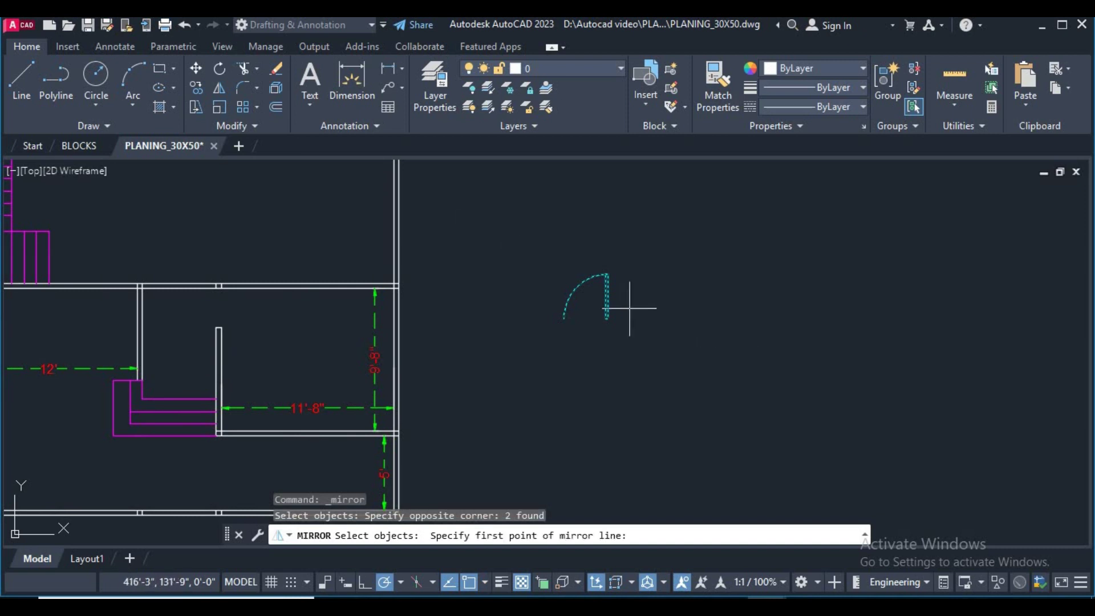
{"action": "left_click", "coordinate": [623, 305]}
{"action": "left_click", "coordinate": [633, 390]}
{"action": "key", "text": "Return"}
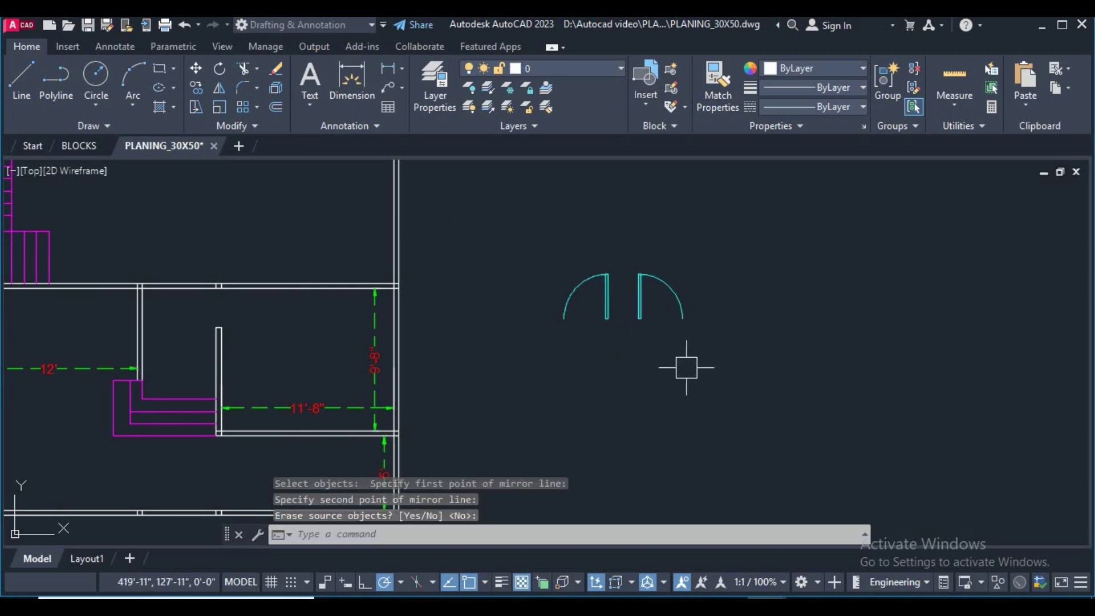
{"action": "scroll", "coordinate": [731, 382], "scroll_direction": "down", "scroll_amount": 2}
{"action": "middle_click_drag", "start_coordinate": [674, 338], "coordinate": [675, 457]}
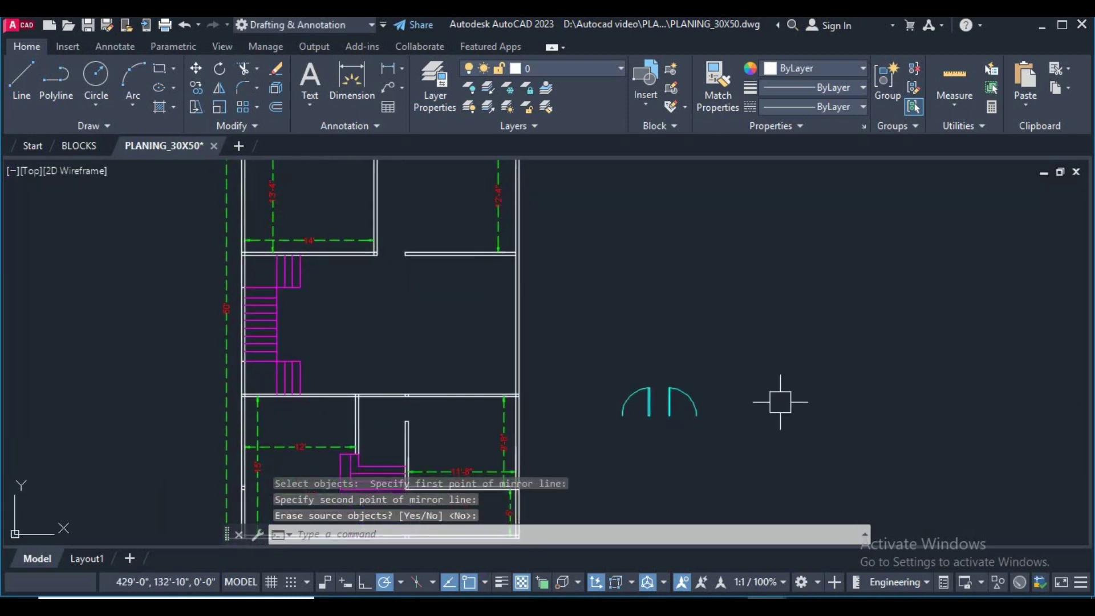
Step: Select the mirrored right door and start copying it from its hinge corner
{"action": "scroll", "coordinate": [747, 422], "scroll_direction": "up", "scroll_amount": 2}
{"action": "left_click", "coordinate": [676, 436]}
{"action": "left_click", "coordinate": [605, 394]}
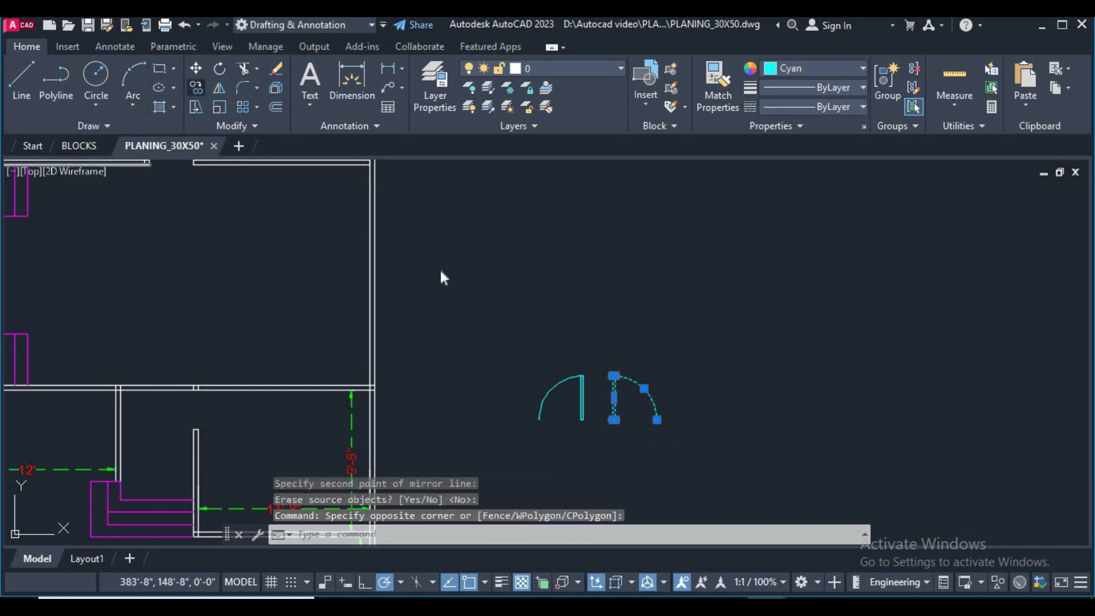
{"action": "type", "text": "co"}
{"action": "key", "text": "Return"}
{"action": "scroll", "coordinate": [608, 420], "scroll_direction": "up", "scroll_amount": 5}
{"action": "left_click", "coordinate": [642, 433]}
{"action": "scroll", "coordinate": [513, 416], "scroll_direction": "down", "scroll_amount": 2}
{"action": "scroll", "coordinate": [371, 313], "scroll_direction": "down", "scroll_amount": 3}
{"action": "scroll", "coordinate": [501, 293], "scroll_direction": "up", "scroll_amount": 3}
{"action": "scroll", "coordinate": [439, 269], "scroll_direction": "up", "scroll_amount": 2}
{"action": "scroll", "coordinate": [466, 330], "scroll_direction": "up", "scroll_amount": 2}
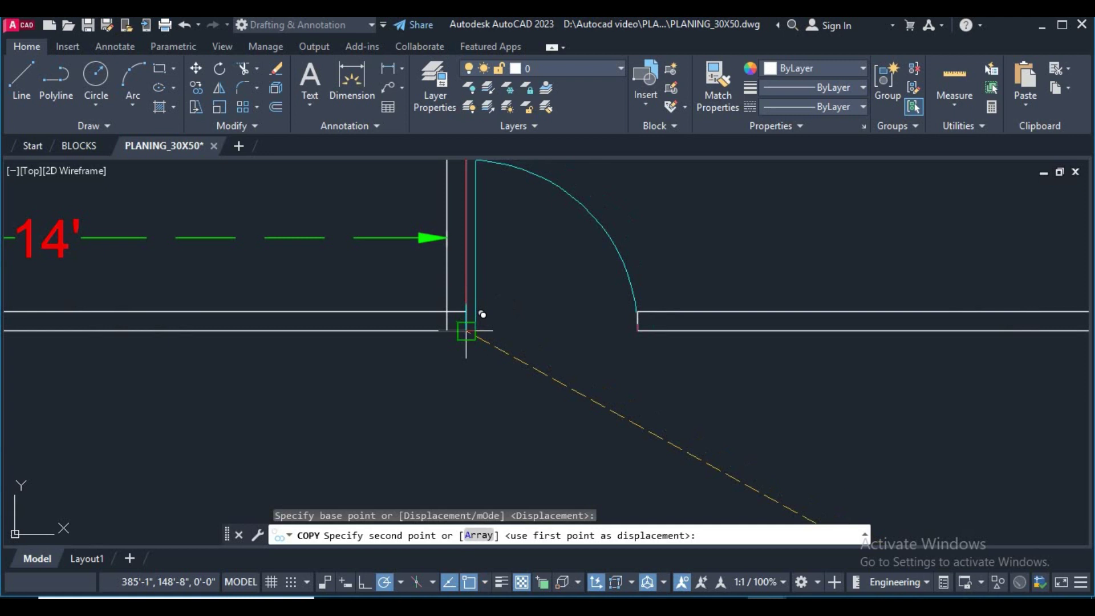
Step: Drop the door copy into the wall opening beside the 14' room
{"action": "left_click", "coordinate": [466, 329]}
{"action": "scroll", "coordinate": [570, 359], "scroll_direction": "down", "scroll_amount": 3}
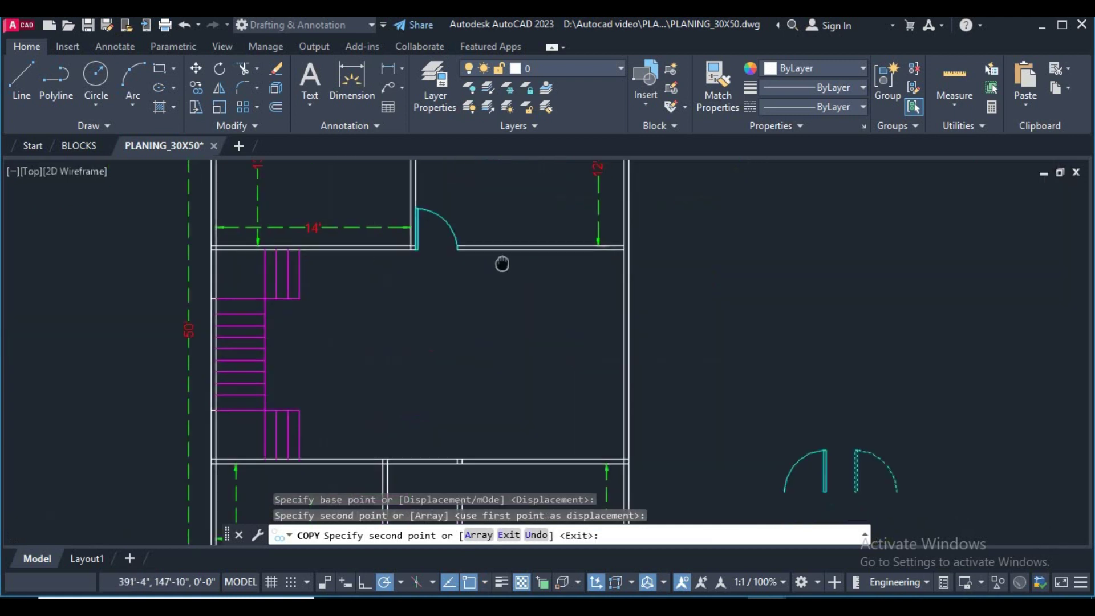
{"action": "scroll", "coordinate": [501, 262], "scroll_direction": "down", "scroll_amount": 2}
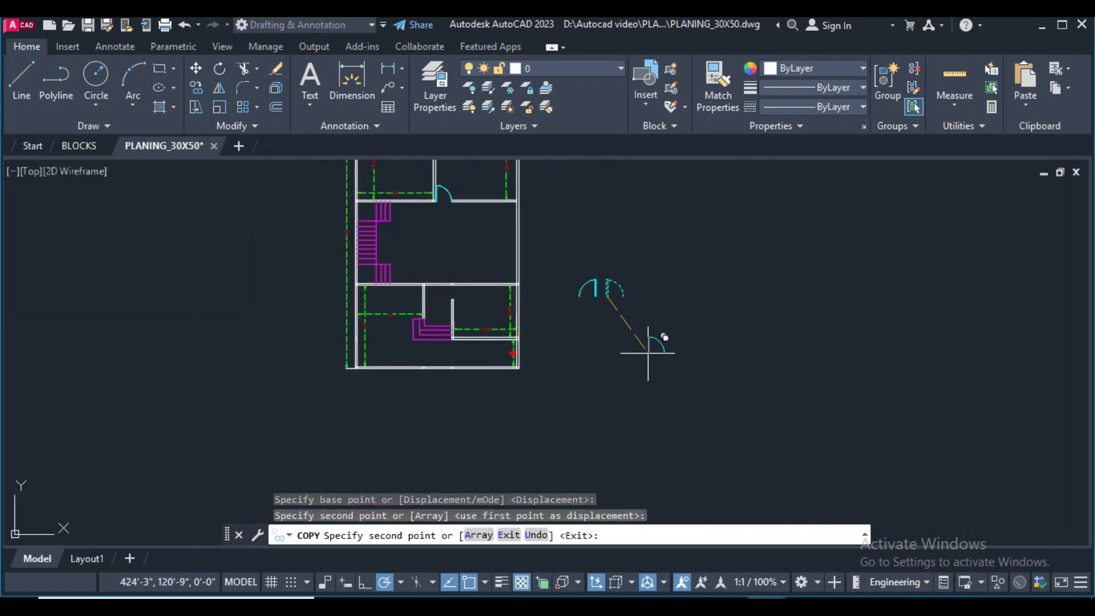
{"action": "scroll", "coordinate": [647, 352], "scroll_direction": "up", "scroll_amount": 2}
{"action": "right_click", "coordinate": [716, 366]}
{"action": "left_click", "coordinate": [734, 376]}
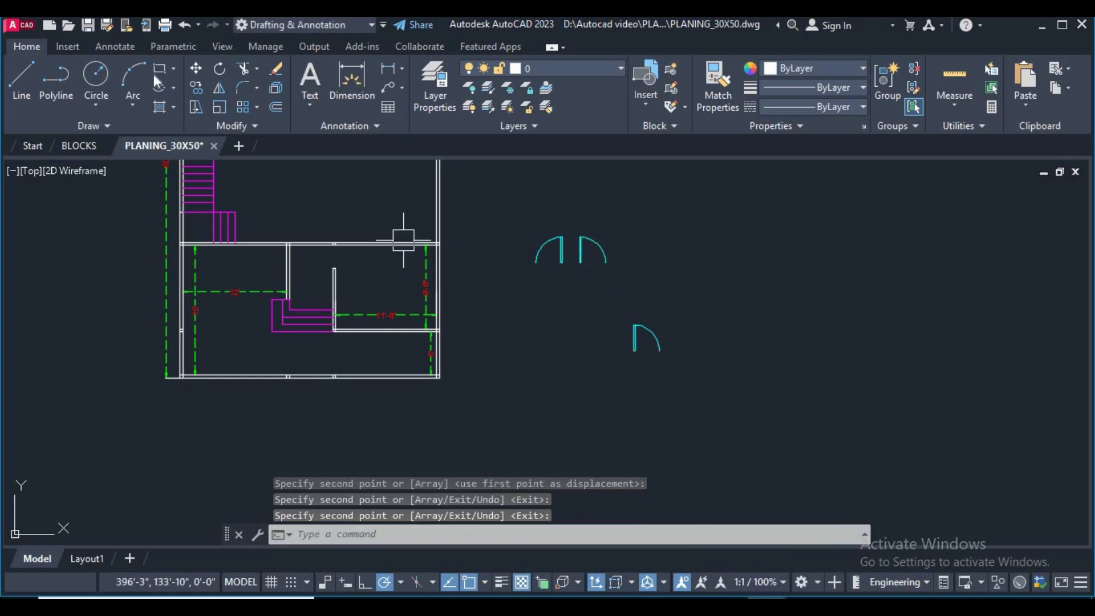
Step: Rotate the spare door copy a quarter turn (90°)
{"action": "type", "text": "ro"}
{"action": "key", "text": "Return"}
{"action": "left_click", "coordinate": [634, 342]}
{"action": "left_click", "coordinate": [687, 369]}
{"action": "left_click", "coordinate": [600, 310]}
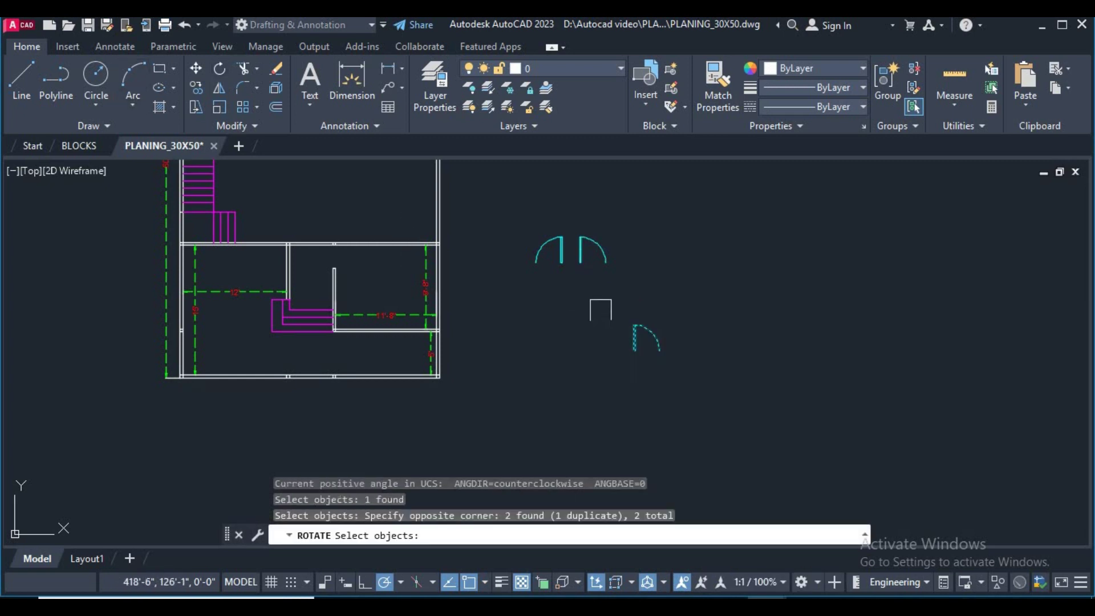
{"action": "key", "text": "Return"}
{"action": "left_click", "coordinate": [711, 367]}
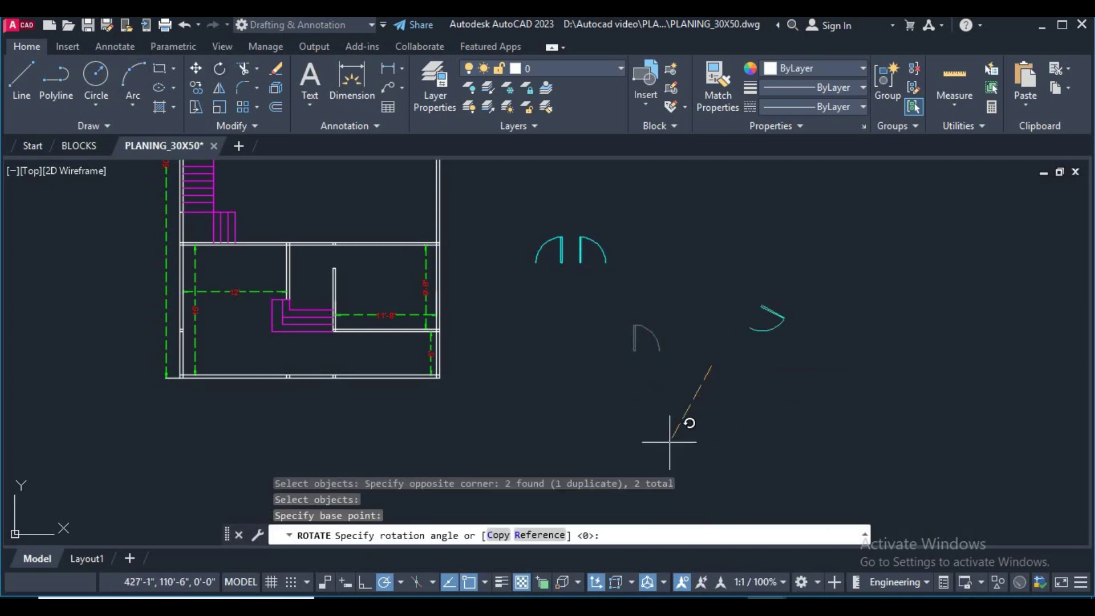
{"action": "left_click", "coordinate": [709, 447]}
Step: Select the rotated door and copy it from its corner as base point
{"action": "scroll", "coordinate": [764, 320], "scroll_direction": "up", "scroll_amount": 2}
{"action": "left_click", "coordinate": [777, 366]}
{"action": "left_click", "coordinate": [661, 208]}
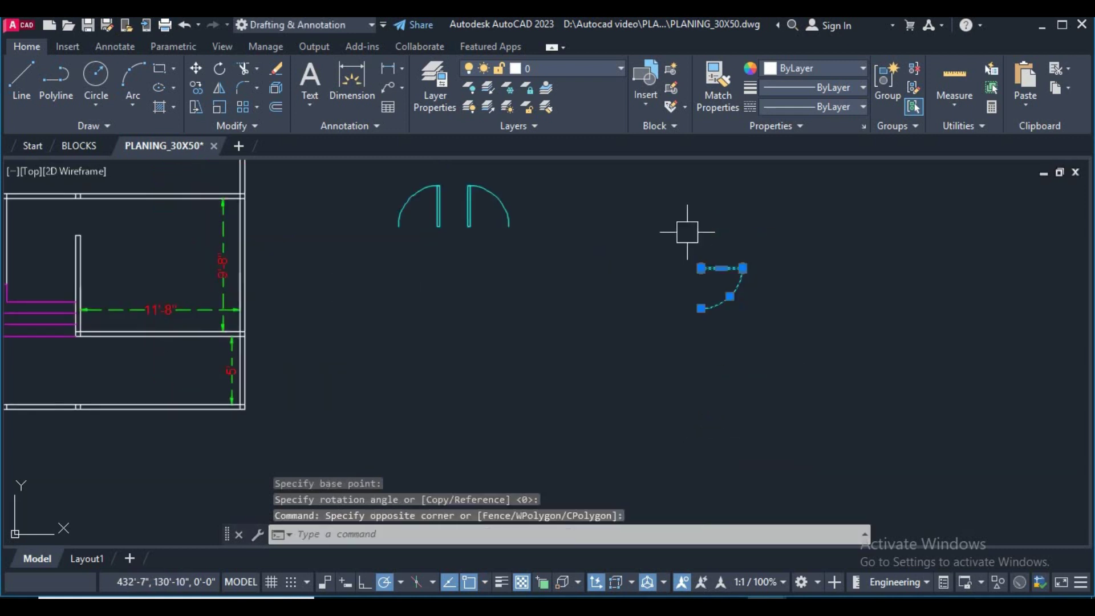
{"action": "type", "text": "co"}
{"action": "key", "text": "Return"}
{"action": "scroll", "coordinate": [701, 274], "scroll_direction": "up", "scroll_amount": 2}
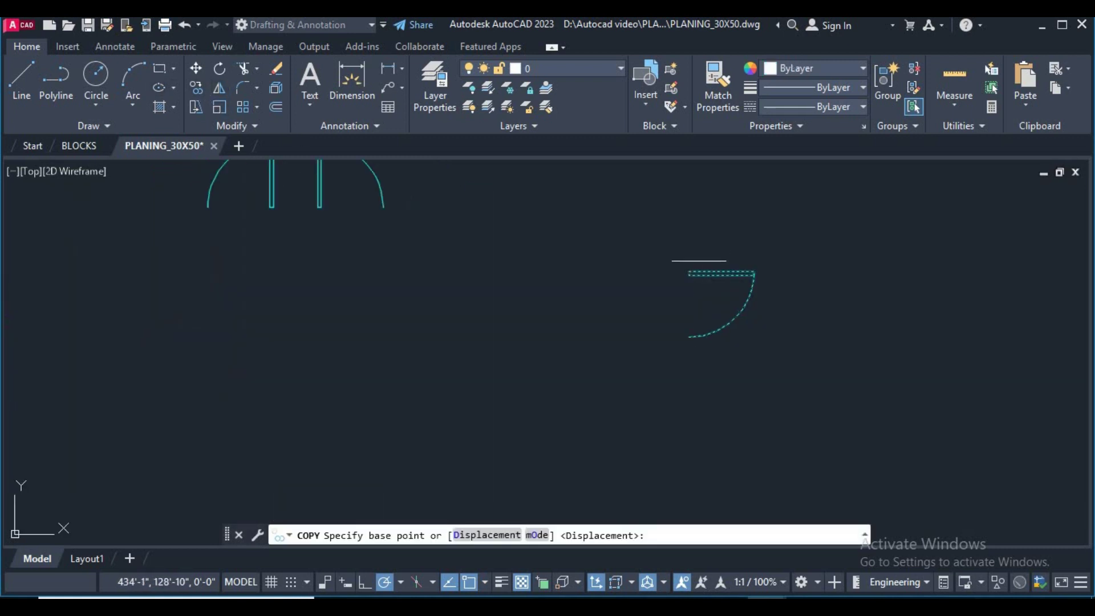
{"action": "scroll", "coordinate": [694, 269], "scroll_direction": "up", "scroll_amount": 1}
{"action": "left_click", "coordinate": [694, 268]}
Step: Place the rotated door copy in the 11'-8" by 9'-8" room's wall opening
{"action": "middle_click_drag", "start_coordinate": [664, 298], "coordinate": [491, 333]}
{"action": "scroll", "coordinate": [689, 313], "scroll_direction": "down", "scroll_amount": 3}
{"action": "middle_click_drag", "start_coordinate": [690, 313], "coordinate": [714, 342]}
{"action": "scroll", "coordinate": [713, 342], "scroll_direction": "up", "scroll_amount": 5}
{"action": "left_click", "coordinate": [499, 235]}
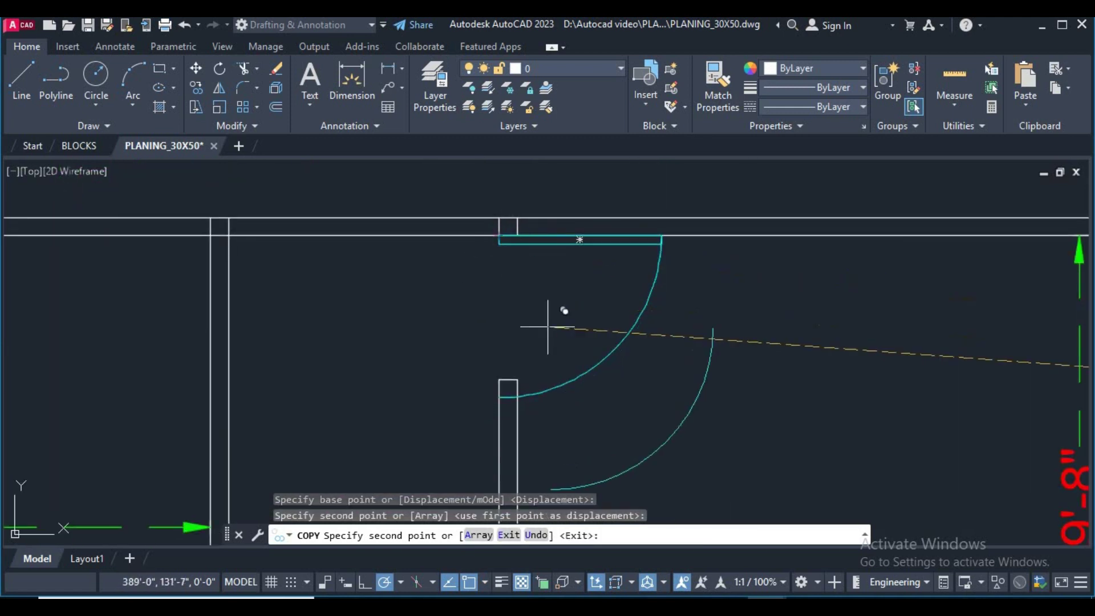
{"action": "right_click", "coordinate": [701, 341]}
{"action": "left_click", "coordinate": [741, 370]}
{"action": "scroll", "coordinate": [741, 370], "scroll_direction": "down", "scroll_amount": 3}
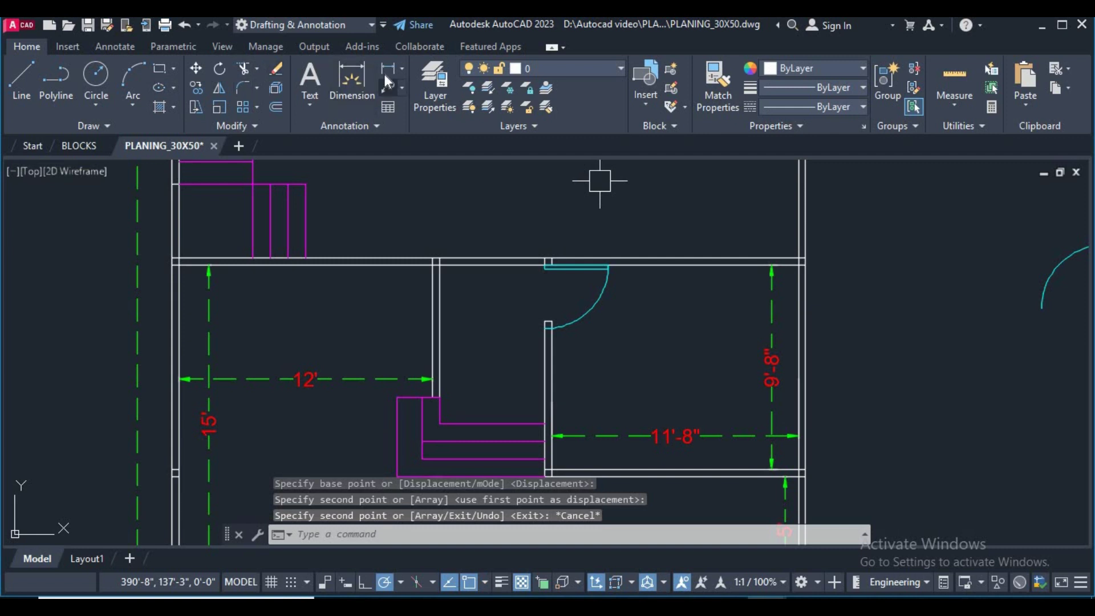
{"action": "type", "text": "dli"}
{"action": "key", "text": "Return"}
{"action": "scroll", "coordinate": [554, 267], "scroll_direction": "up", "scroll_amount": 4}
Step: Dimension the new door opening as 3' between its two jambs
{"action": "left_click", "coordinate": [525, 275]}
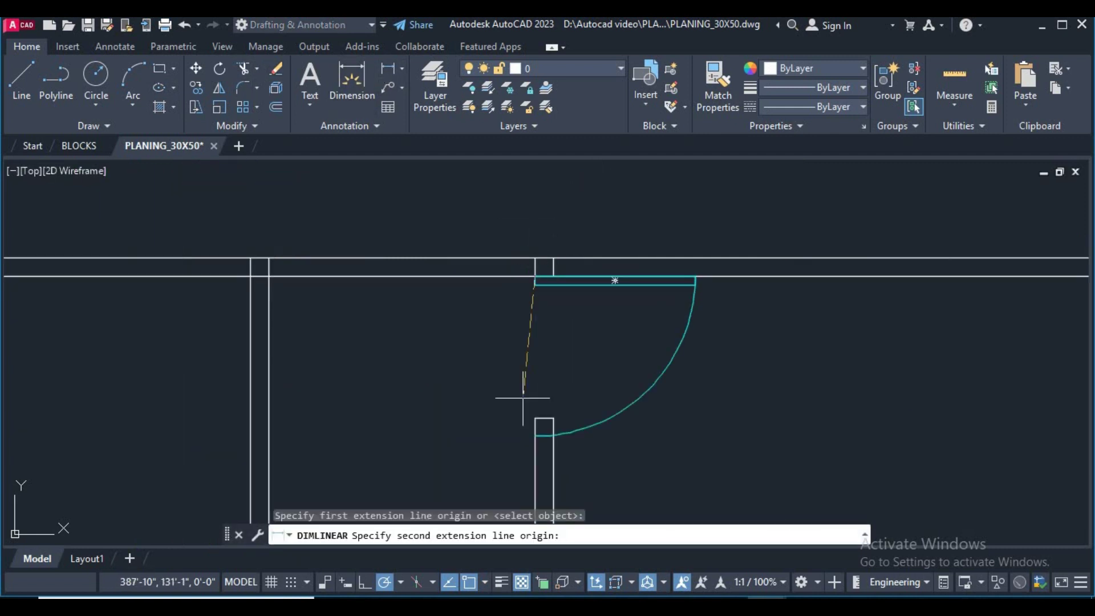
{"action": "left_click", "coordinate": [535, 437]}
{"action": "left_click", "coordinate": [460, 399]}
{"action": "right_click", "coordinate": [593, 337]}
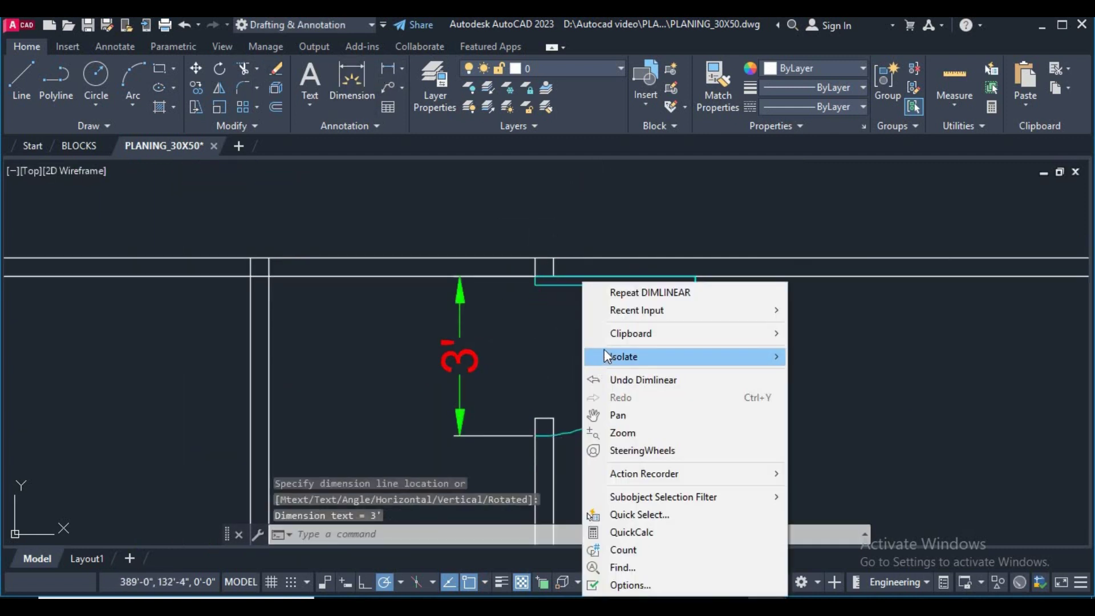
{"action": "left_click", "coordinate": [533, 365]}
Step: Trim away the stray jamb line above the door swing arc
{"action": "left_click", "coordinate": [530, 345]}
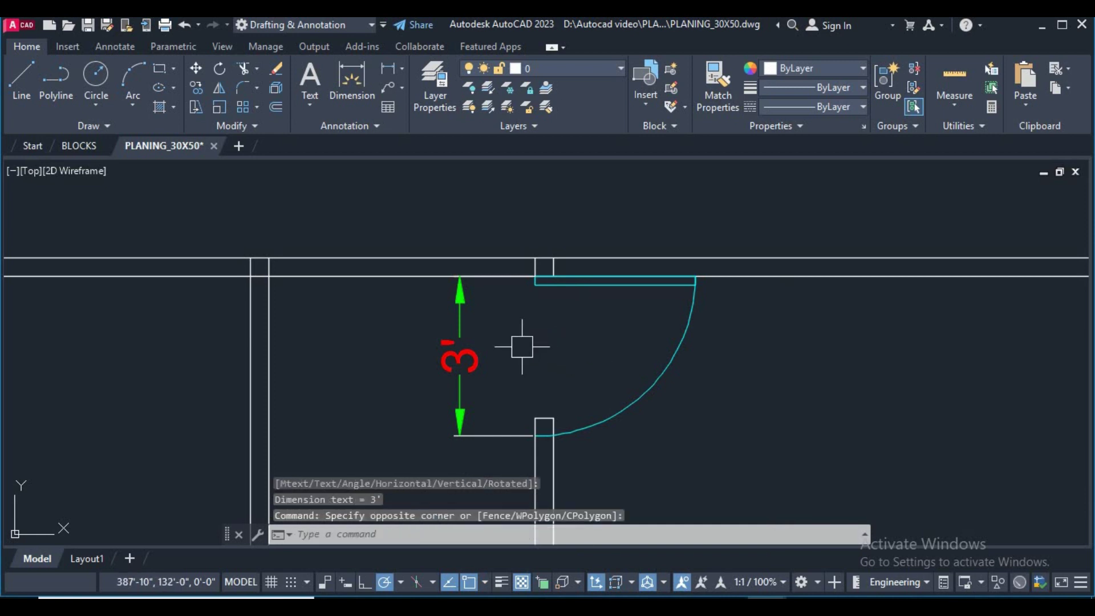
{"action": "type", "text": "TR"}
{"action": "key", "text": "Return"}
{"action": "scroll", "coordinate": [564, 434], "scroll_direction": "up", "scroll_amount": 5}
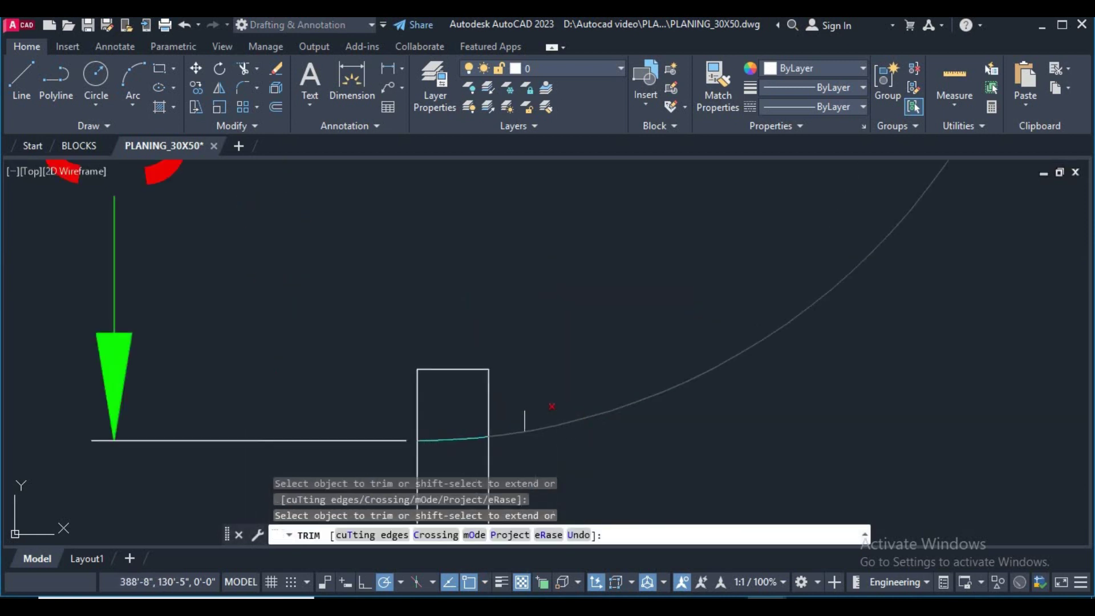
{"action": "left_click", "coordinate": [406, 409]}
{"action": "key", "text": "Return"}
{"action": "right_click", "coordinate": [492, 288]}
{"action": "left_click", "coordinate": [533, 313]}
Step: Pan across the floor plan to the door arcs and begin selecting the spare door
{"action": "scroll", "coordinate": [469, 317], "scroll_direction": "down", "scroll_amount": 5}
{"action": "scroll", "coordinate": [444, 330], "scroll_direction": "down", "scroll_amount": 5}
{"action": "middle_click_drag", "start_coordinate": [444, 330], "coordinate": [412, 331]}
{"action": "scroll", "coordinate": [268, 300], "scroll_direction": "up", "scroll_amount": 4}
{"action": "scroll", "coordinate": [506, 335], "scroll_direction": "down", "scroll_amount": 4}
{"action": "scroll", "coordinate": [571, 342], "scroll_direction": "down", "scroll_amount": 2}
{"action": "middle_click_drag", "start_coordinate": [631, 351], "coordinate": [559, 349]}
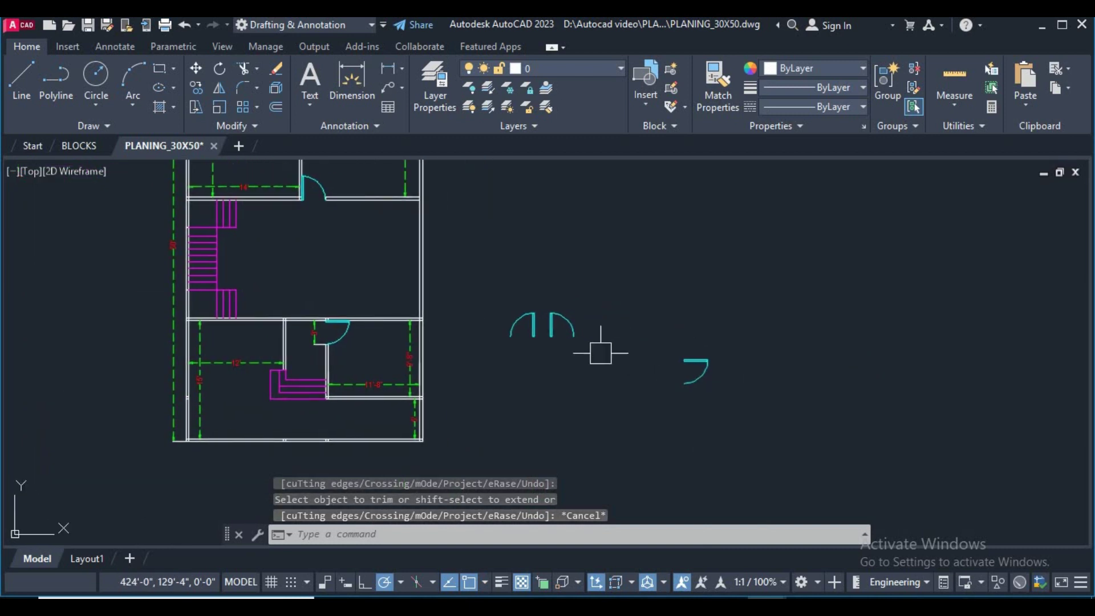
{"action": "scroll", "coordinate": [708, 386], "scroll_direction": "up", "scroll_amount": 2}
{"action": "left_click", "coordinate": [733, 415]}
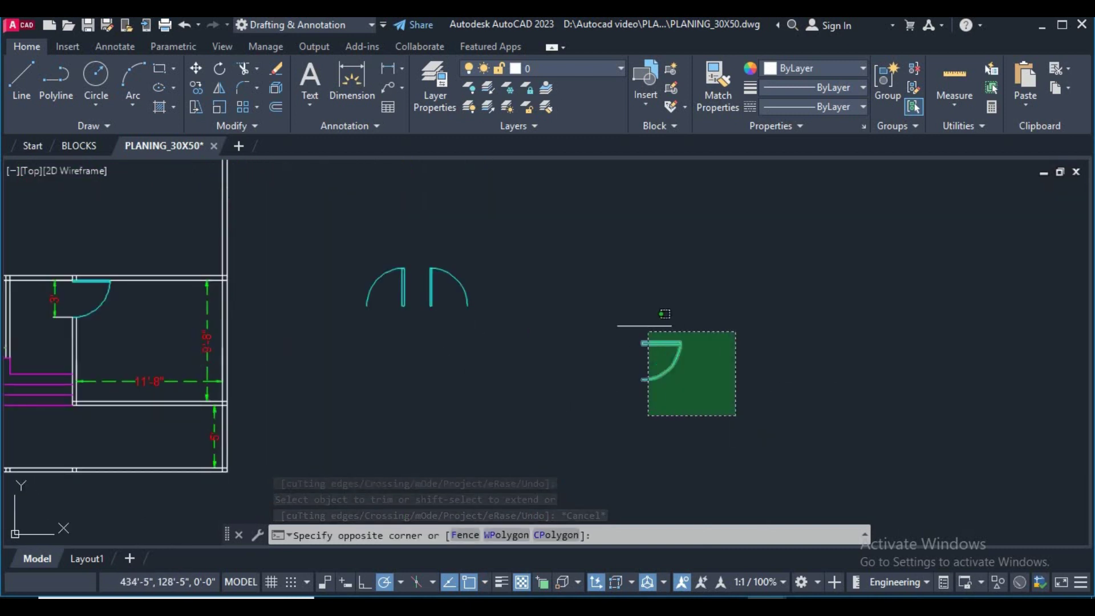
Step: Erase the spare door and the right door of the pair
{"action": "left_click", "coordinate": [608, 373]}
{"action": "left_click", "coordinate": [529, 311]}
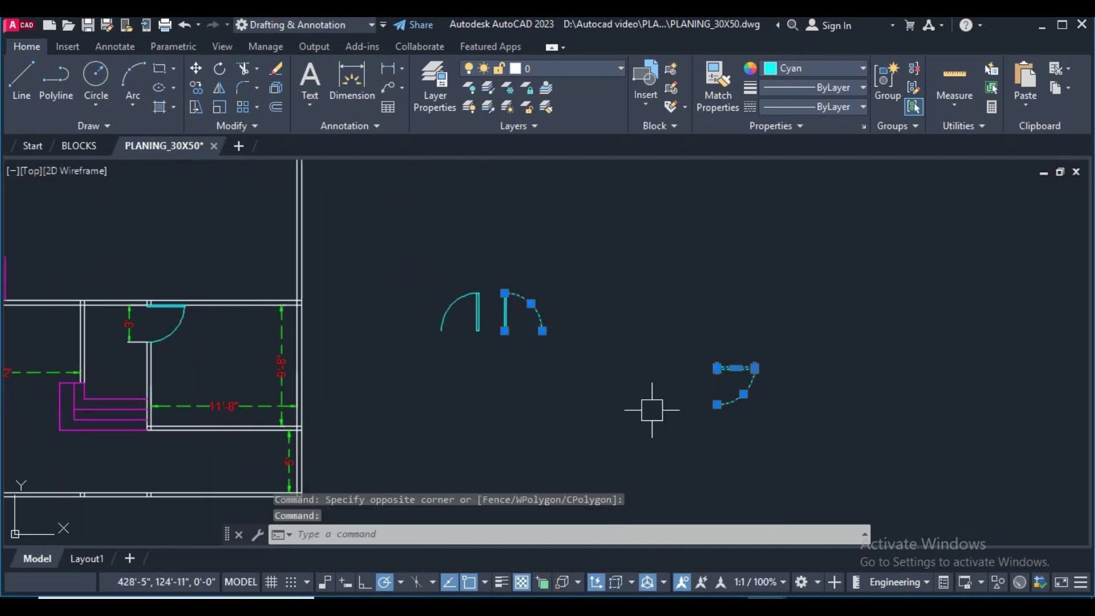
{"action": "type", "text": "e"}
{"action": "key", "text": "Return"}
Step: Stretch the right jamb's top to shorten it by 6
{"action": "scroll", "coordinate": [513, 311], "scroll_direction": "up", "scroll_amount": 5}
{"action": "type", "text": "s"}
{"action": "key", "text": "Return"}
{"action": "left_click", "coordinate": [556, 248]}
{"action": "left_click", "coordinate": [454, 220]}
{"action": "key", "text": "Return"}
{"action": "left_click", "coordinate": [602, 260]}
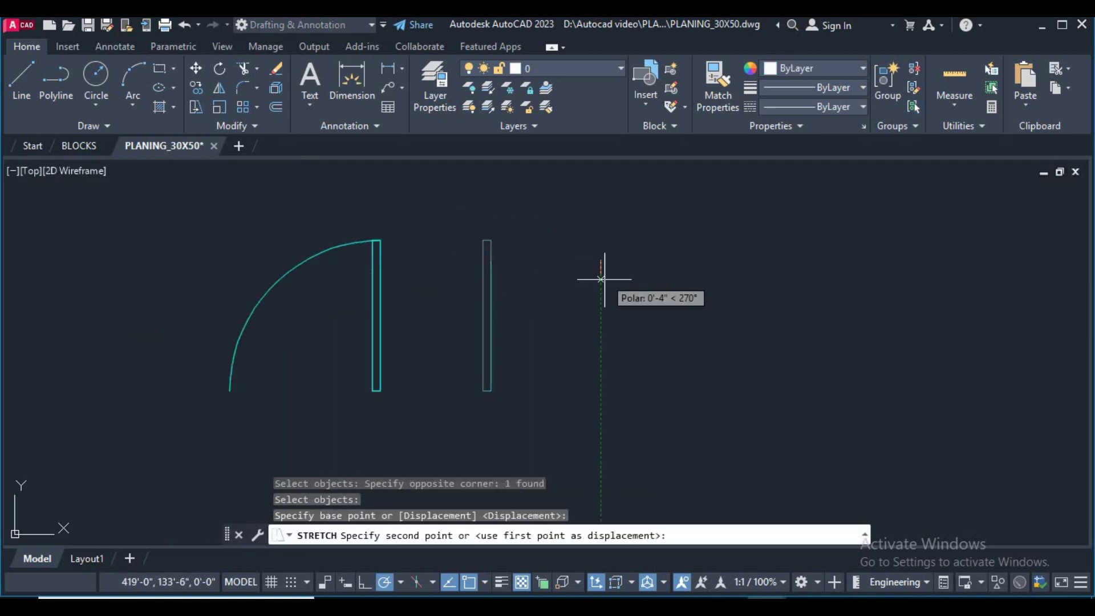
{"action": "type", "text": "6"}
{"action": "key", "text": "Return"}
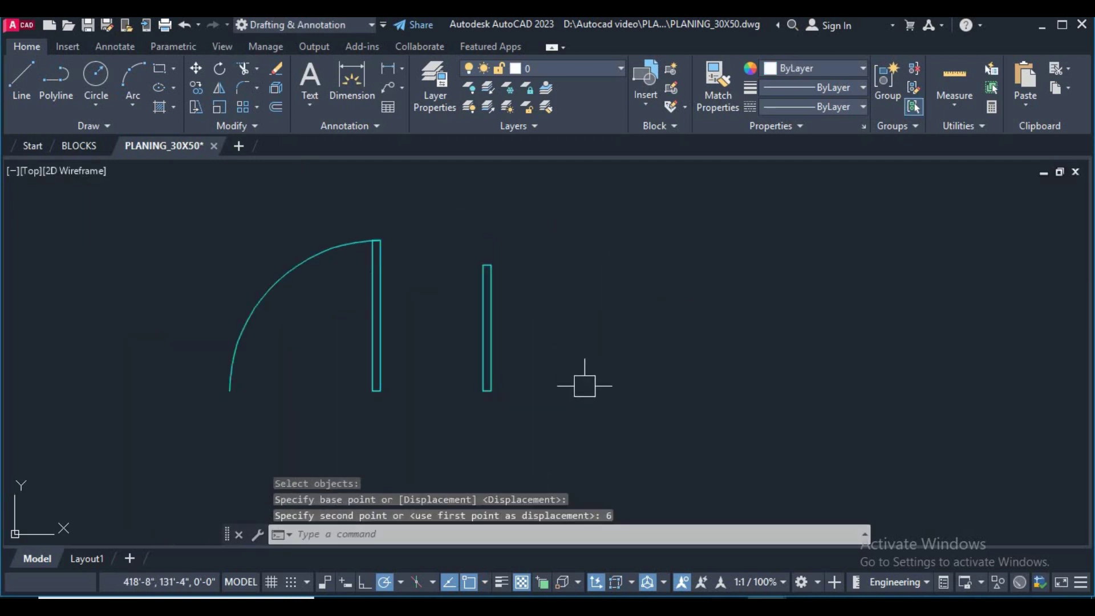
Step: Begin a centre-first arc on the right jamb, then abandon it
{"action": "type", "text": "a"}
{"action": "key", "text": "Return"}
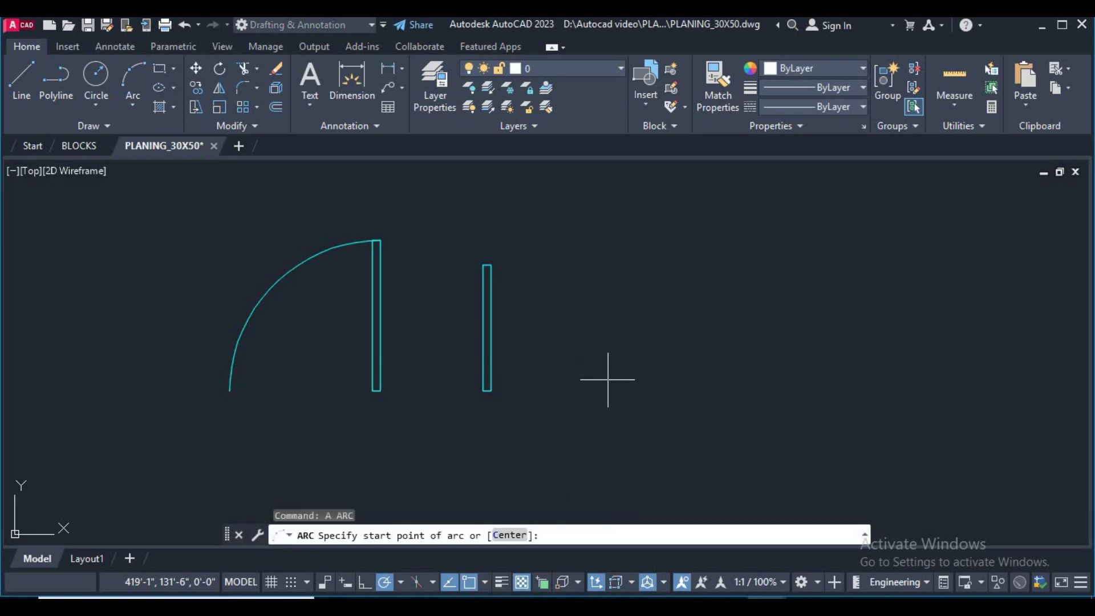
{"action": "key", "text": "Return"}
{"action": "scroll", "coordinate": [491, 391], "scroll_direction": "up", "scroll_amount": 2}
{"action": "left_click", "coordinate": [476, 353]}
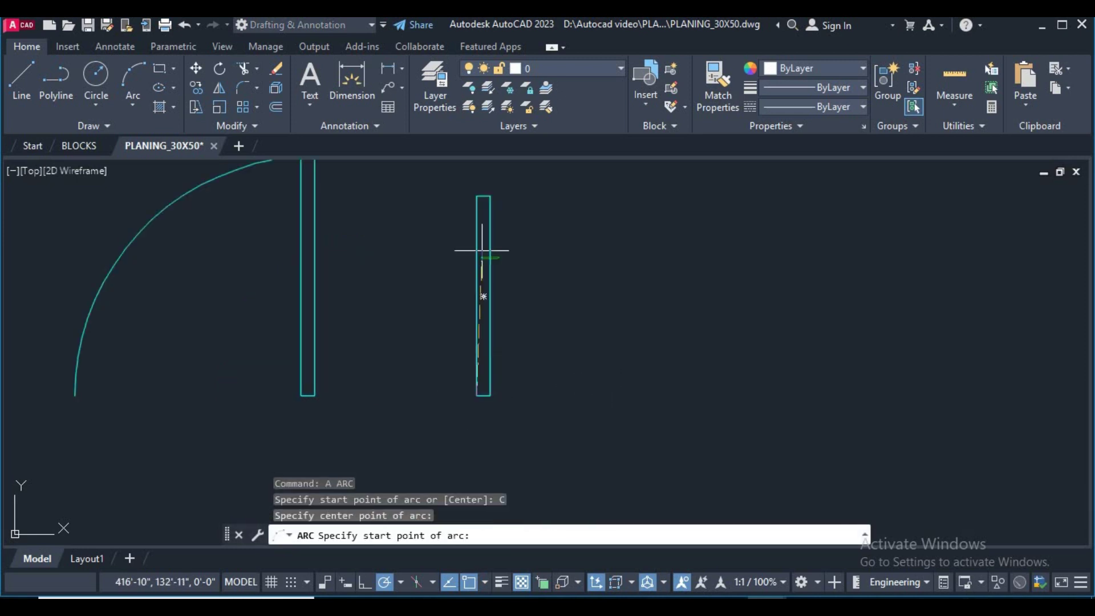
{"action": "left_click", "coordinate": [474, 208]}
{"action": "scroll", "coordinate": [616, 344], "scroll_direction": "down", "scroll_amount": 2}
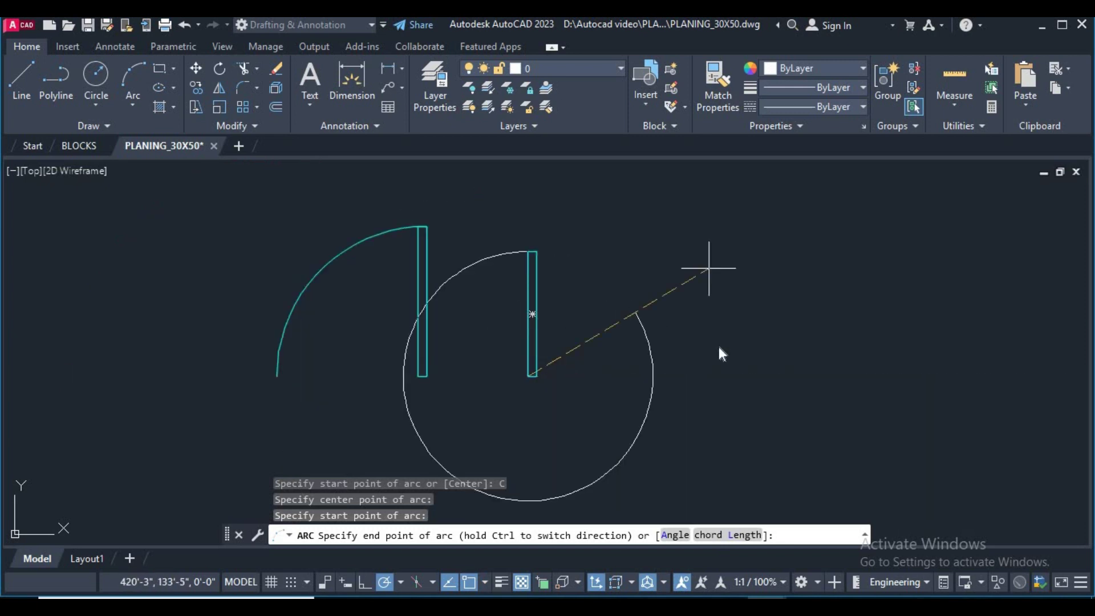
{"action": "right_click", "coordinate": [709, 268]}
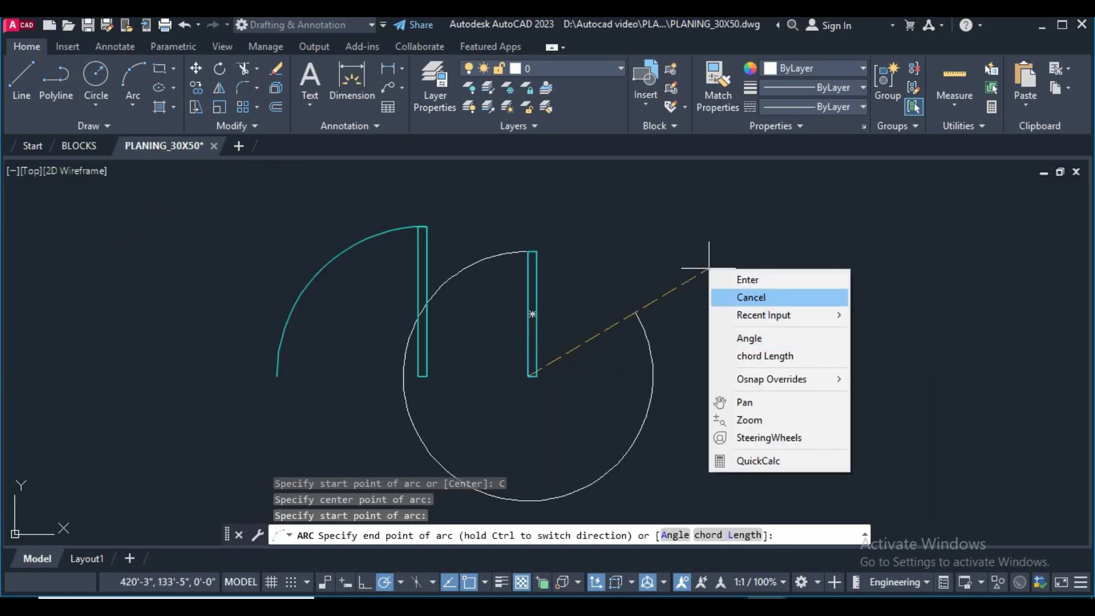
{"action": "left_click", "coordinate": [759, 297]}
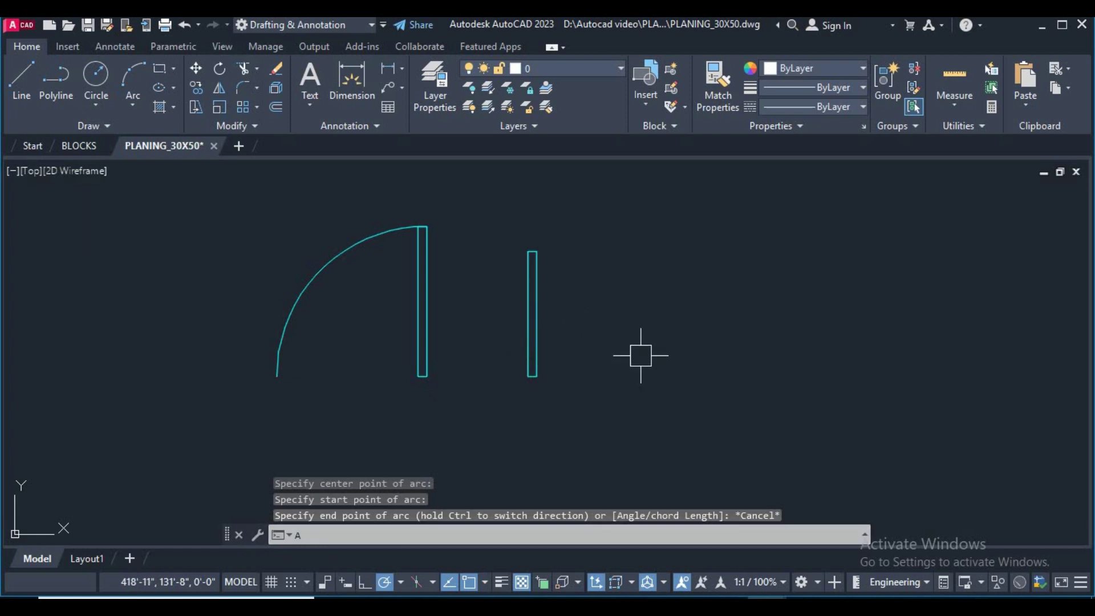
Step: Retry a centre-first arc from the leaf's base to its top, then cancel it
{"action": "type", "text": "a"}
{"action": "key", "text": "Return"}
{"action": "type", "text": "c"}
{"action": "key", "text": "Return"}
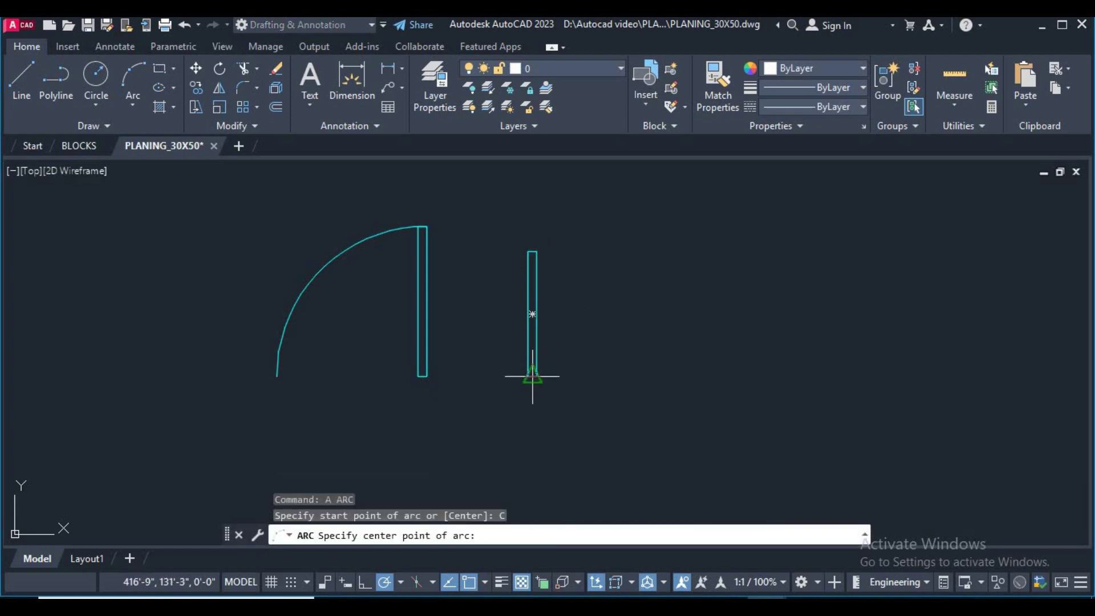
{"action": "left_click", "coordinate": [532, 376]}
{"action": "left_click", "coordinate": [531, 256]}
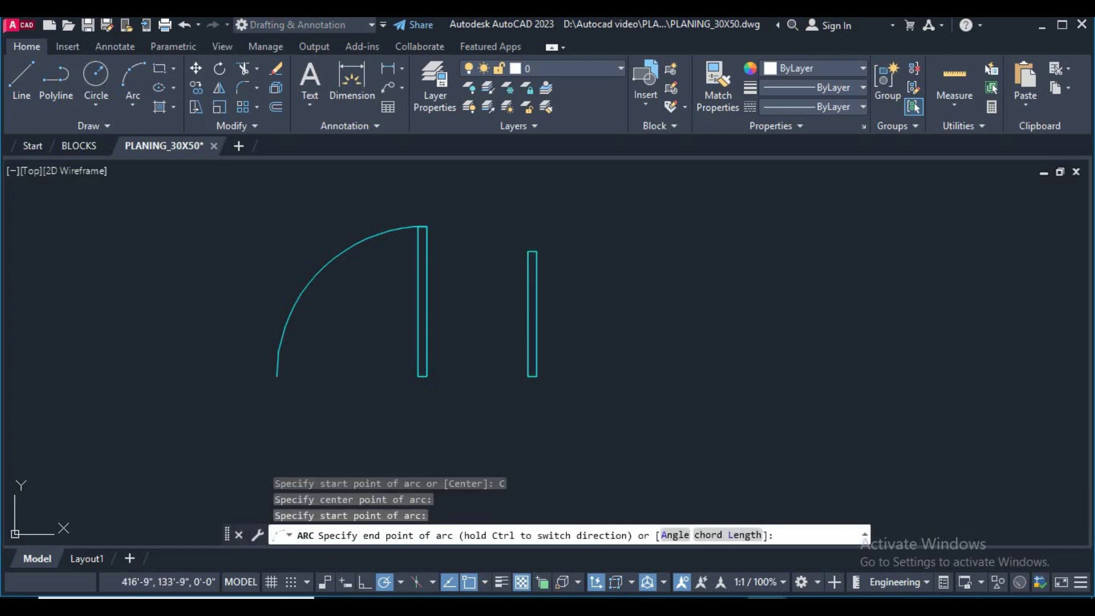
{"action": "right_click", "coordinate": [636, 274]}
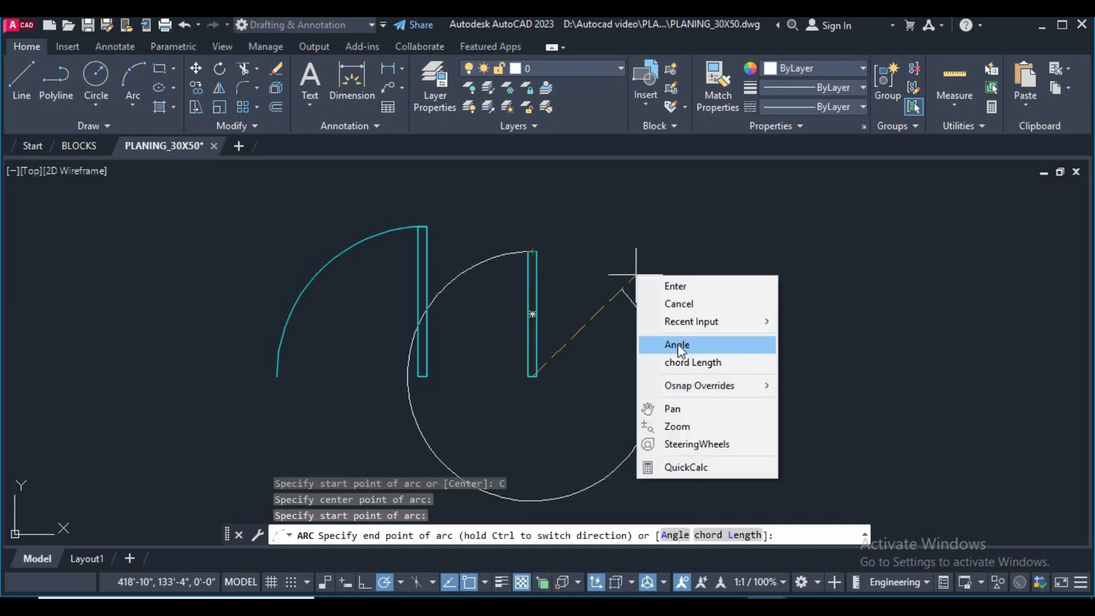
{"action": "left_click", "coordinate": [678, 303]}
{"action": "scroll", "coordinate": [564, 322], "scroll_direction": "down", "scroll_amount": 2}
Step: Move the door leaf rectangle further to the right
{"action": "left_click", "coordinate": [601, 328]}
{"action": "left_click", "coordinate": [535, 274]}
{"action": "middle_click_drag", "start_coordinate": [635, 322], "coordinate": [581, 318]}
{"action": "type", "text": "M"}
{"action": "key", "text": "Return"}
{"action": "left_click", "coordinate": [583, 363]}
{"action": "left_click", "coordinate": [819, 365]}
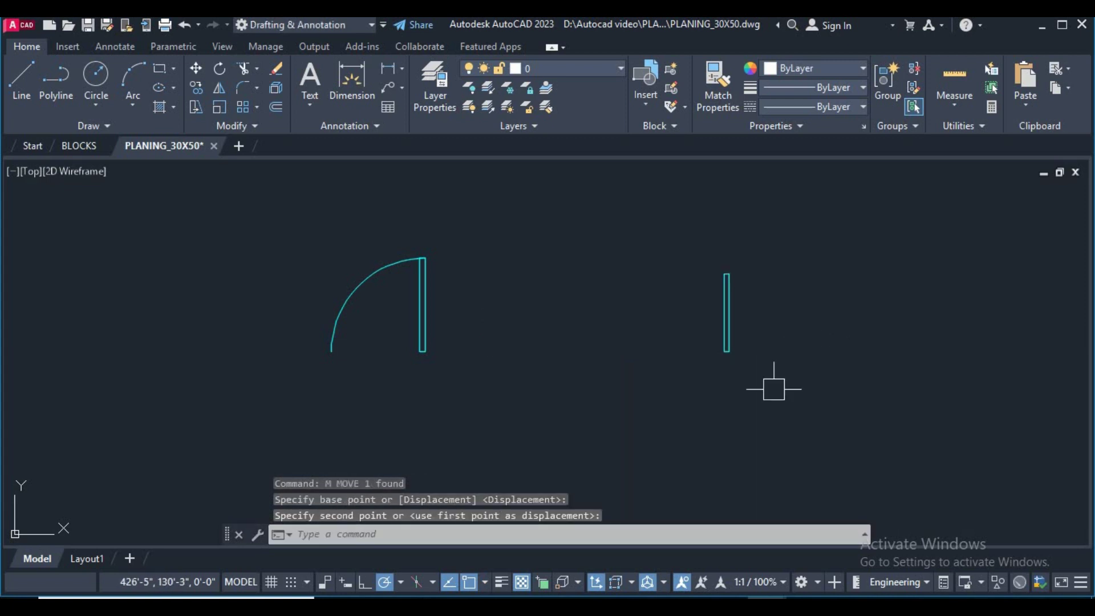
Step: Draw the quarter-circle swing arc centred at the leaf's base, from its top to the swing end
{"action": "key", "text": "Return"}
{"action": "type", "text": "c"}
{"action": "key", "text": "Return"}
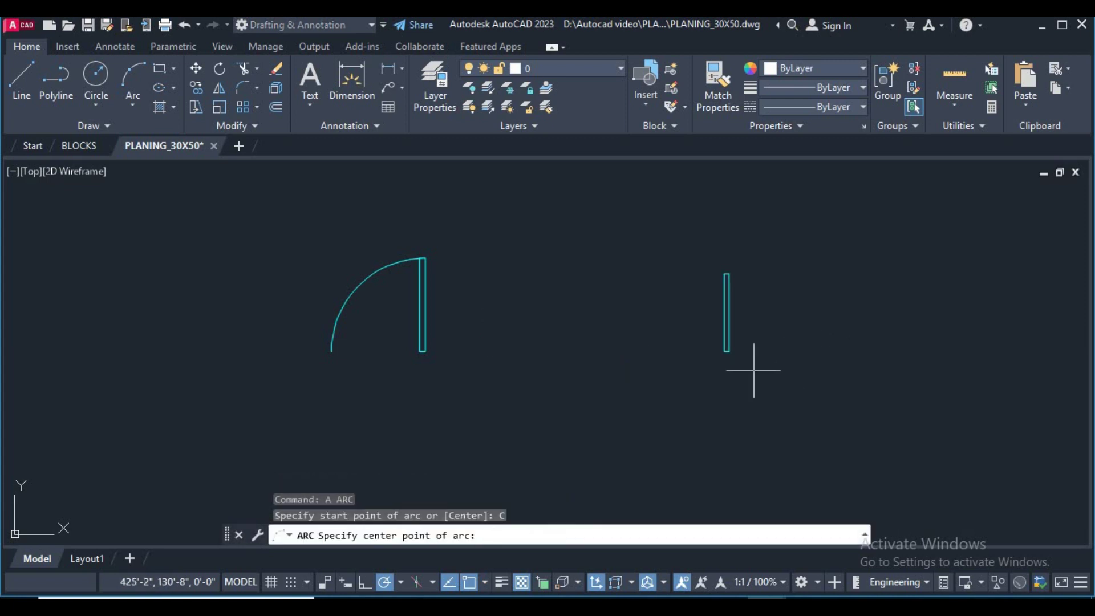
{"action": "scroll", "coordinate": [752, 372], "scroll_direction": "up", "scroll_amount": 5}
{"action": "left_click", "coordinate": [597, 366]}
{"action": "middle_click_drag", "start_coordinate": [621, 200], "coordinate": [621, 321]}
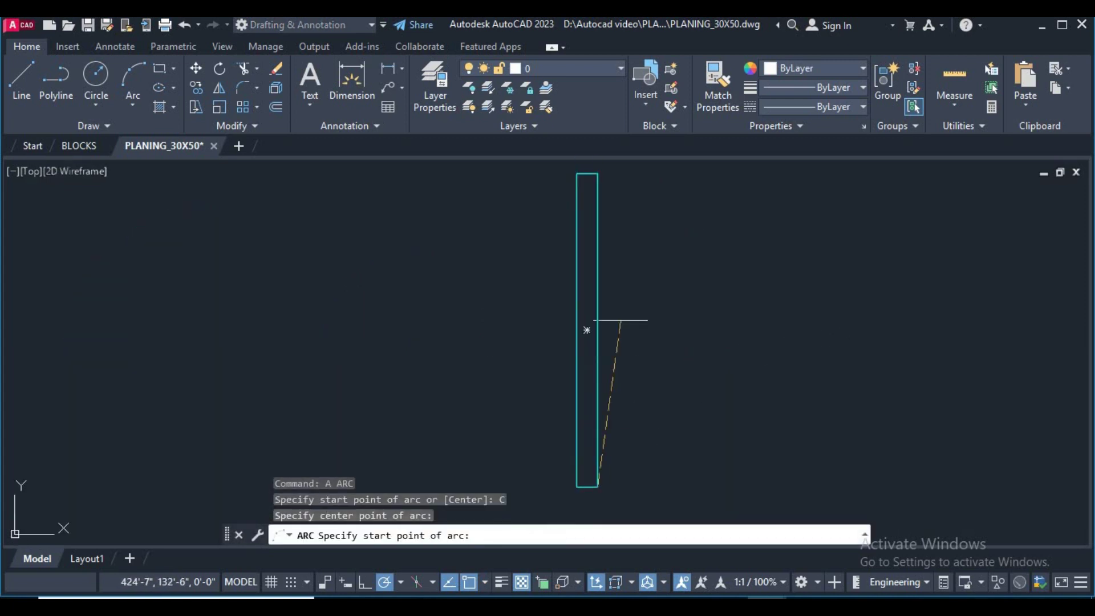
{"action": "left_click", "coordinate": [601, 187]}
{"action": "scroll", "coordinate": [479, 305], "scroll_direction": "down", "scroll_amount": 3}
{"action": "middle_click_drag", "start_coordinate": [479, 305], "coordinate": [519, 288]}
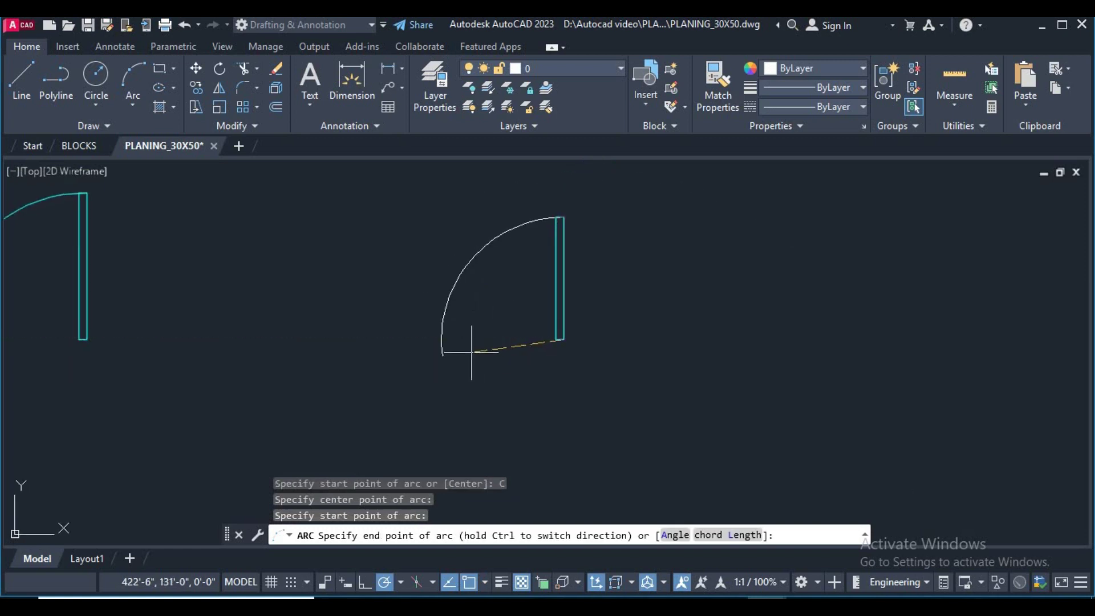
{"action": "left_click", "coordinate": [466, 340]}
{"action": "right_click", "coordinate": [618, 280]}
Step: Select the new door's leaf and arc
{"action": "left_click", "coordinate": [624, 220]}
{"action": "middle_click_drag", "start_coordinate": [624, 297], "coordinate": [785, 322]}
{"action": "left_click", "coordinate": [783, 303]}
{"action": "left_click", "coordinate": [780, 283]}
{"action": "left_click", "coordinate": [638, 186]}
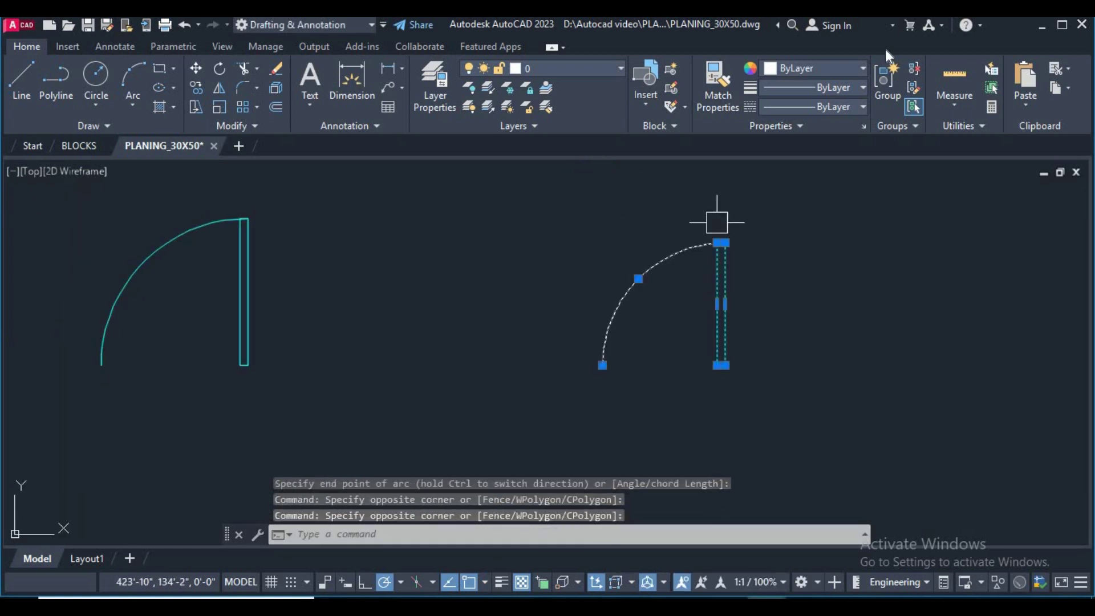
Step: Set the selected door's colour to Cyan
{"action": "left_click", "coordinate": [816, 68]}
{"action": "left_click", "coordinate": [796, 260]}
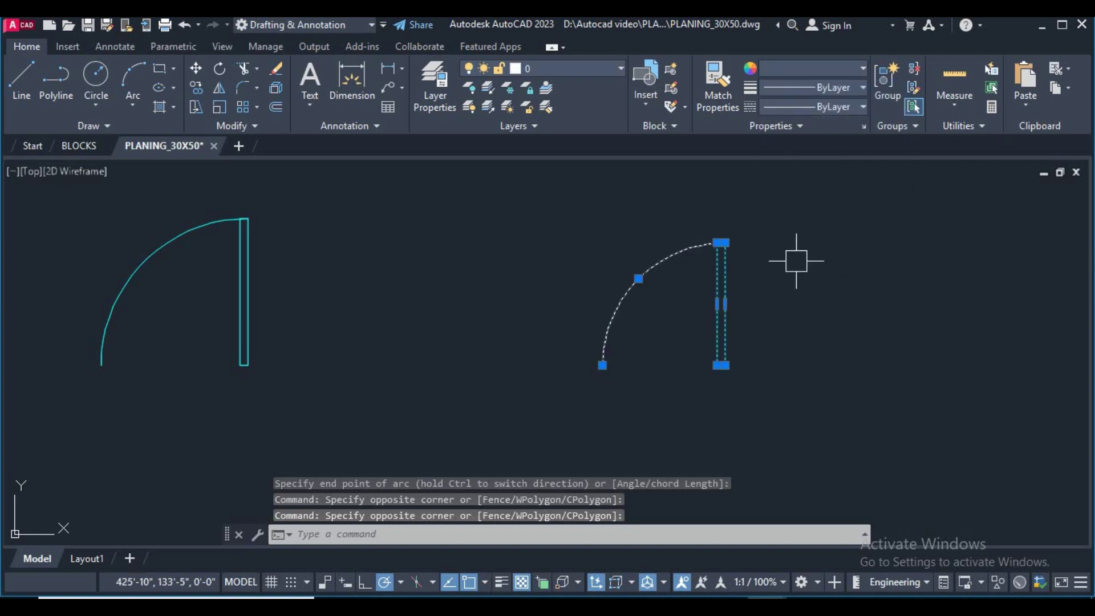
{"action": "left_click", "coordinate": [796, 68]}
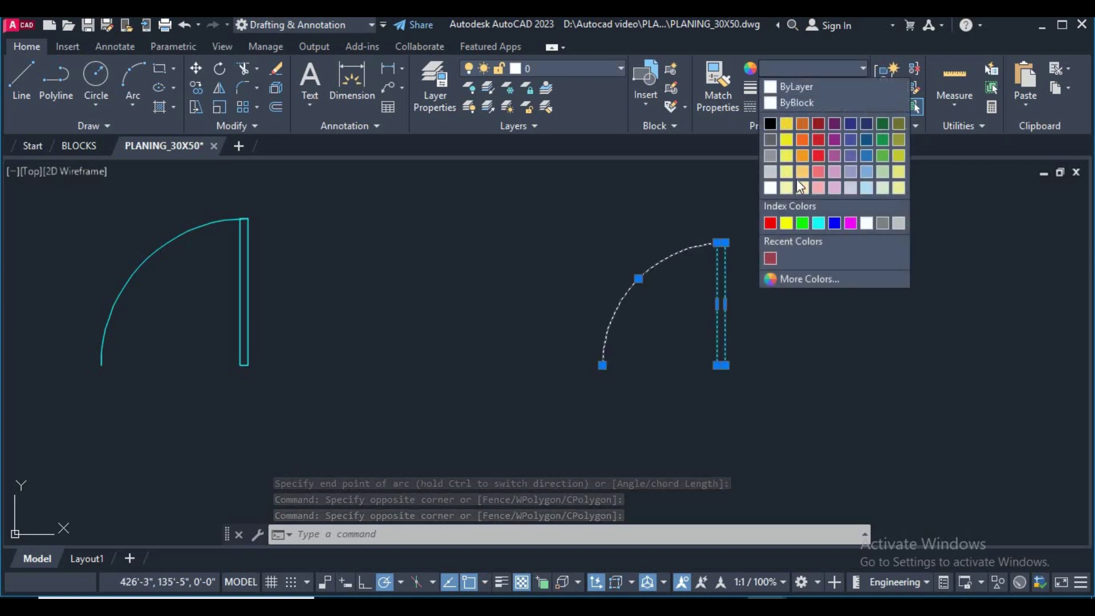
{"action": "left_click", "coordinate": [819, 223]}
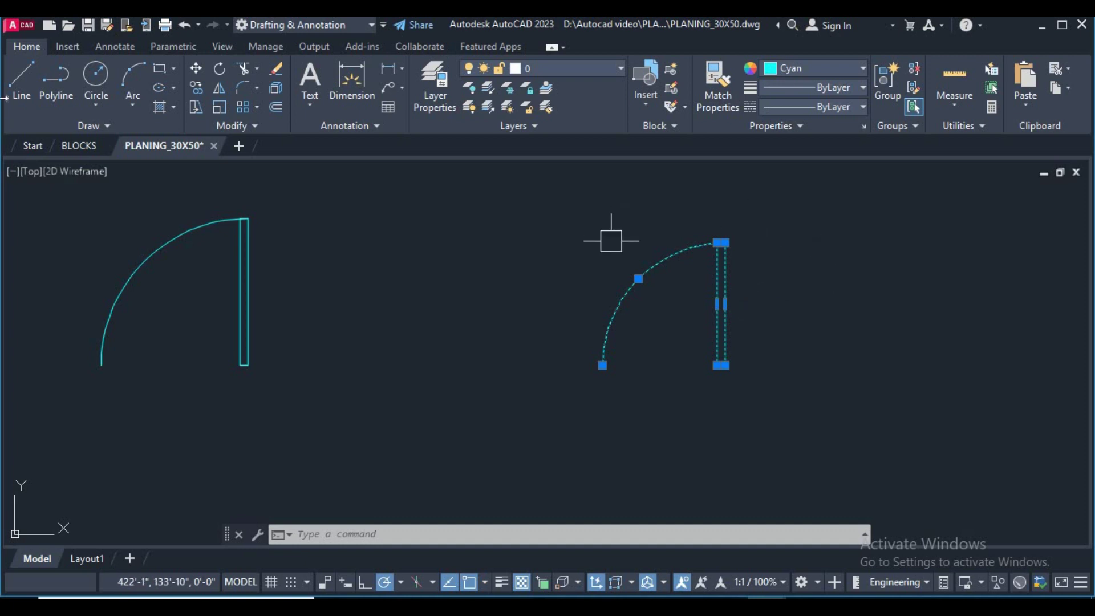
Step: Mirror the door about a vertical line at the arc end, keeping the original
{"action": "left_click", "coordinate": [221, 86]}
{"action": "left_click", "coordinate": [602, 365]}
{"action": "left_click", "coordinate": [602, 428]}
{"action": "key", "text": "Return"}
Step: Select both doors of the pair for moving
{"action": "left_click", "coordinate": [787, 395]}
{"action": "left_click", "coordinate": [436, 299]}
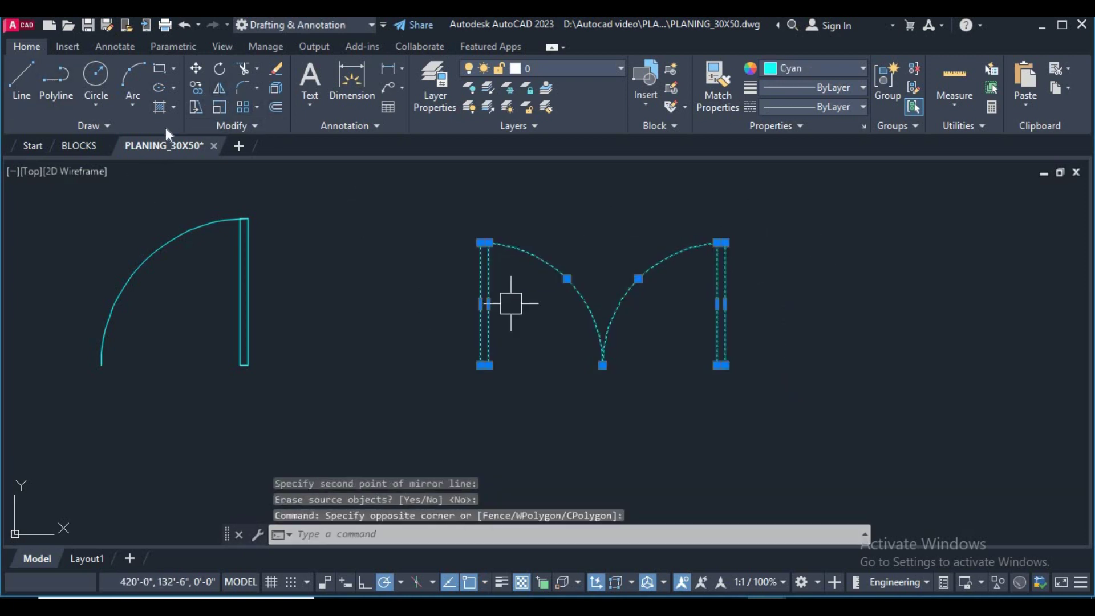
{"action": "type", "text": "m"}
{"action": "key", "text": "Return"}
Step: Move the double door into the plan's wall opening
{"action": "scroll", "coordinate": [748, 372], "scroll_direction": "up", "scroll_amount": 3}
{"action": "left_click", "coordinate": [736, 369]}
{"action": "scroll", "coordinate": [627, 388], "scroll_direction": "down", "scroll_amount": 6}
{"action": "scroll", "coordinate": [688, 384], "scroll_direction": "down", "scroll_amount": 5}
{"action": "scroll", "coordinate": [548, 376], "scroll_direction": "up", "scroll_amount": 5}
{"action": "scroll", "coordinate": [590, 371], "scroll_direction": "up", "scroll_amount": 2}
{"action": "scroll", "coordinate": [608, 372], "scroll_direction": "up", "scroll_amount": 2}
{"action": "scroll", "coordinate": [608, 375], "scroll_direction": "up", "scroll_amount": 2}
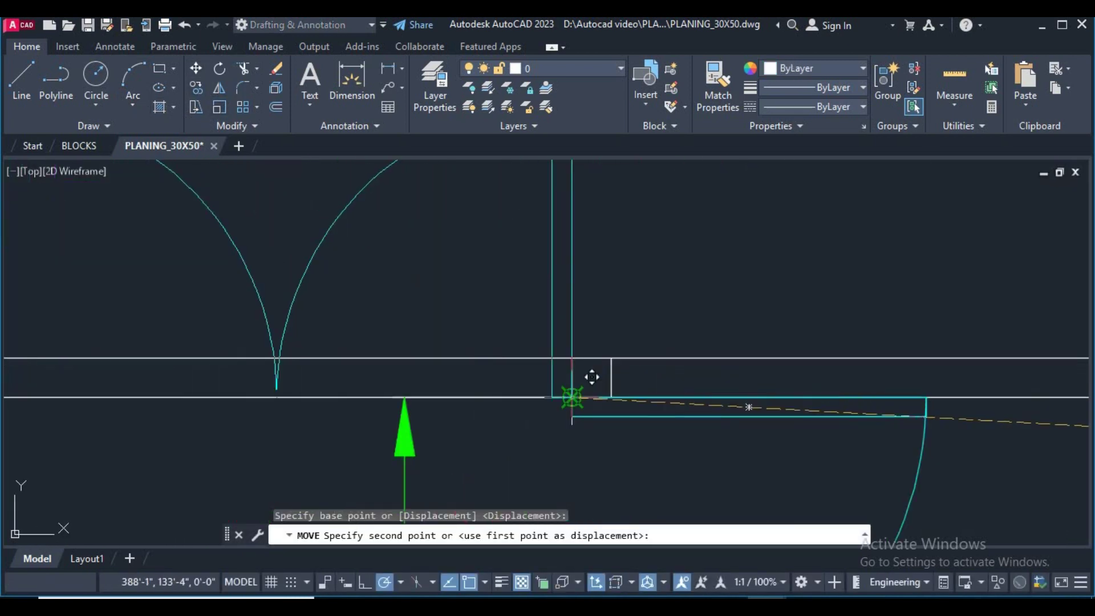
{"action": "left_click", "coordinate": [572, 391]}
{"action": "scroll", "coordinate": [627, 320], "scroll_direction": "down", "scroll_amount": 4}
{"action": "scroll", "coordinate": [679, 268], "scroll_direction": "down", "scroll_amount": 2}
{"action": "mouse_move", "coordinate": [679, 268]}
{"action": "middle_mouse_down"}
{"action": "mouse_move", "coordinate": [690, 284]}
{"action": "mouse_move", "coordinate": [618, 294]}
{"action": "middle_mouse_up"}
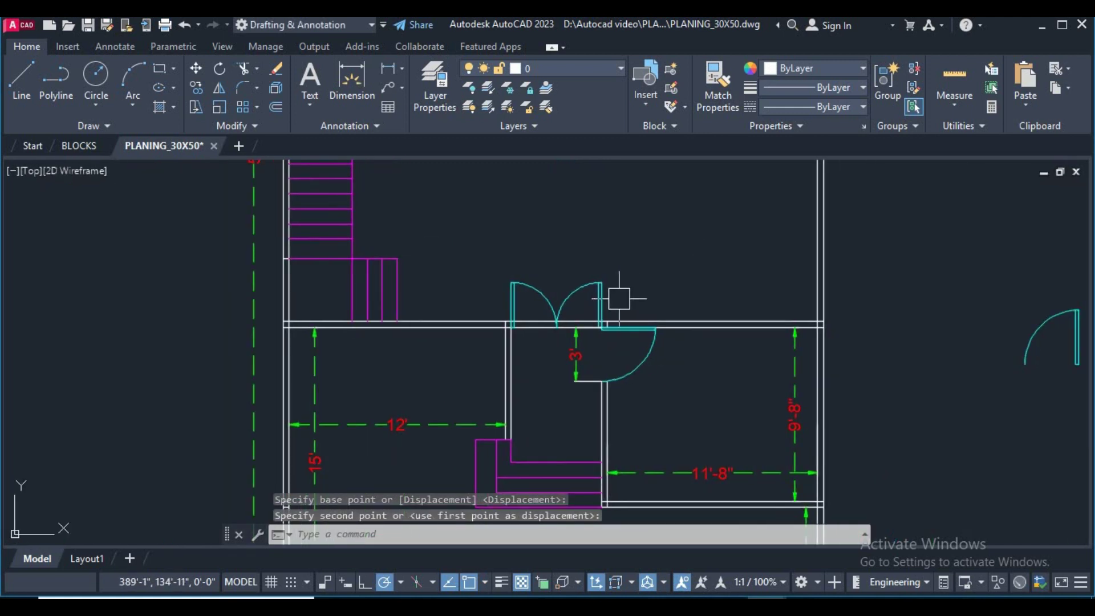
Step: Trim the wall lines crossing the double-door opening
{"action": "type", "text": "tr"}
{"action": "key", "text": "Return"}
{"action": "scroll", "coordinate": [593, 315], "scroll_direction": "up", "scroll_amount": 4}
{"action": "left_click_drag", "start_coordinate": [579, 291], "coordinate": [576, 281]}
{"action": "left_click_drag", "start_coordinate": [457, 306], "coordinate": [566, 360]}
{"action": "scroll", "coordinate": [566, 359], "scroll_direction": "down", "scroll_amount": 3}
{"action": "scroll", "coordinate": [525, 324], "scroll_direction": "down", "scroll_amount": 2}
{"action": "middle_click_drag", "start_coordinate": [571, 306], "coordinate": [625, 396]}
{"action": "right_click", "coordinate": [841, 293]}
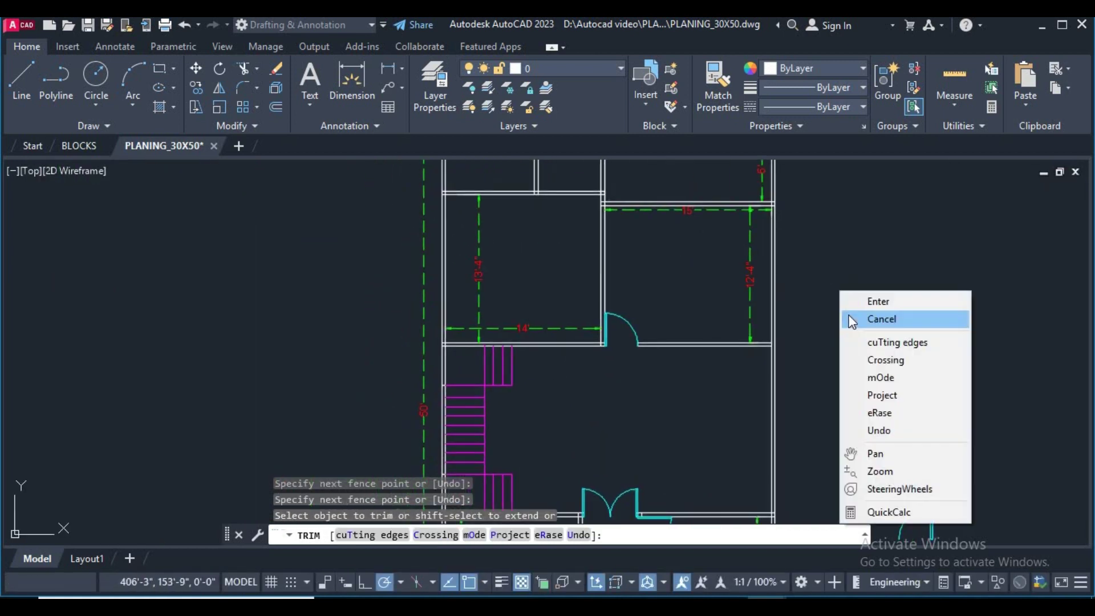
{"action": "left_click", "coordinate": [850, 319]}
{"action": "scroll", "coordinate": [627, 370], "scroll_direction": "up", "scroll_amount": 2}
{"action": "type", "text": "l"}
{"action": "key", "text": "Return"}
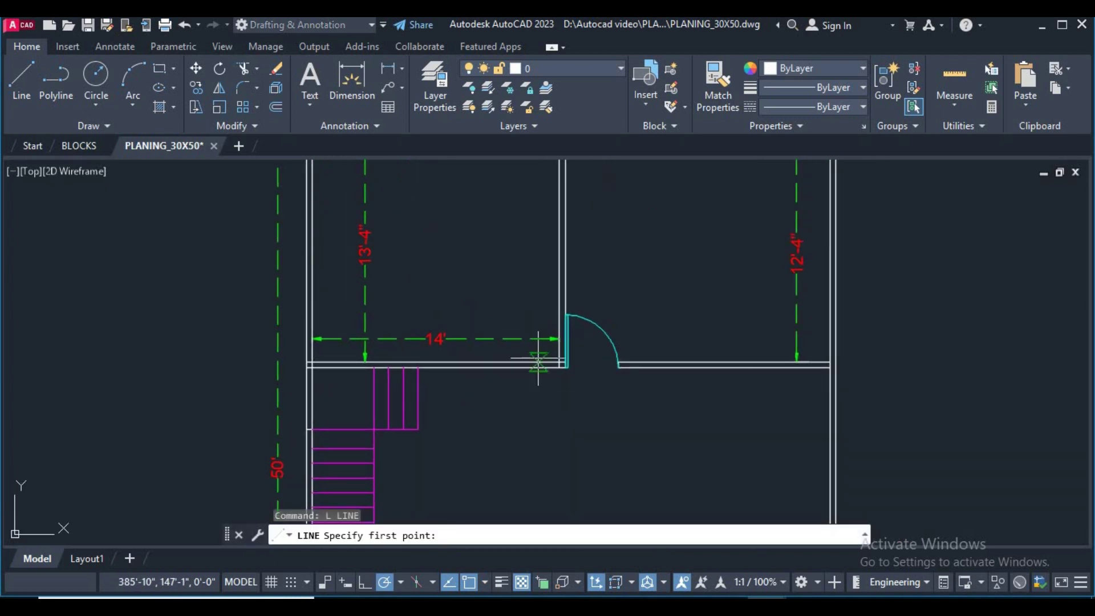
Step: Draw a line from the door corner to a new end point, then end the line command
{"action": "scroll", "coordinate": [567, 371], "scroll_direction": "up", "scroll_amount": 5}
{"action": "scroll", "coordinate": [594, 372], "scroll_direction": "up", "scroll_amount": 2}
{"action": "scroll", "coordinate": [510, 368], "scroll_direction": "down", "scroll_amount": 5}
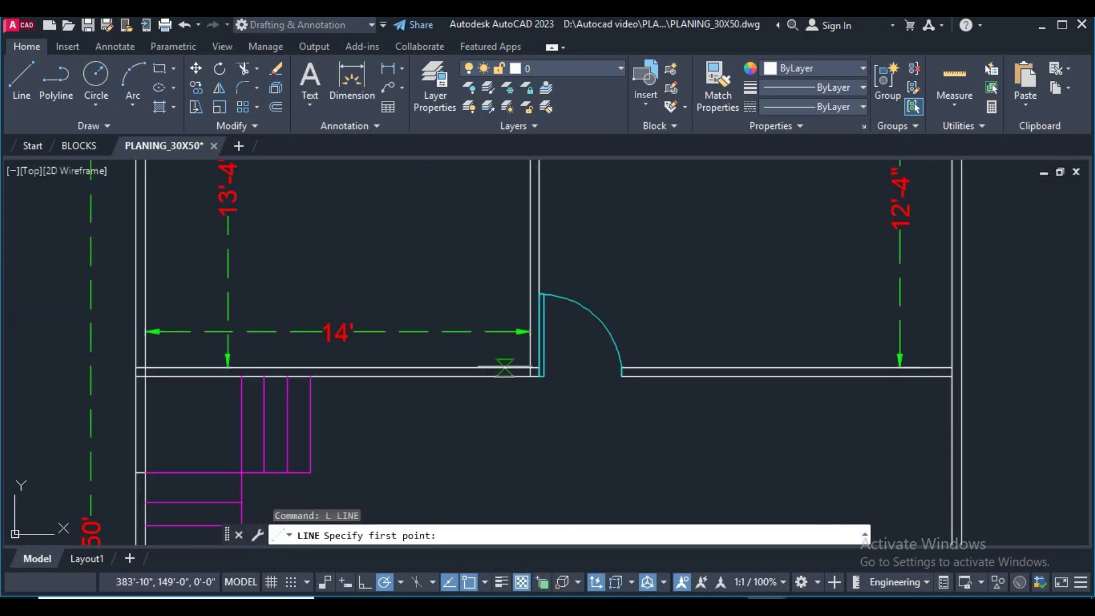
{"action": "scroll", "coordinate": [510, 368], "scroll_direction": "up", "scroll_amount": 4}
{"action": "scroll", "coordinate": [551, 398], "scroll_direction": "down", "scroll_amount": 2}
{"action": "key", "text": "Return"}
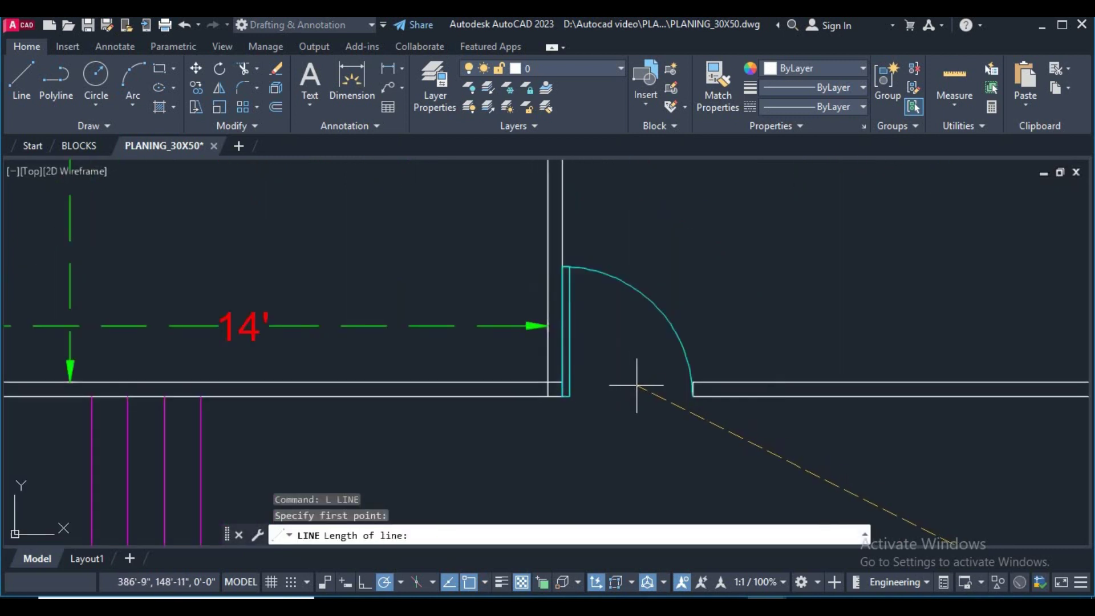
{"action": "scroll", "coordinate": [656, 403], "scroll_direction": "down", "scroll_amount": 10}
{"action": "middle_click_drag", "start_coordinate": [863, 376], "coordinate": [729, 325]}
{"action": "key", "text": "Return"}
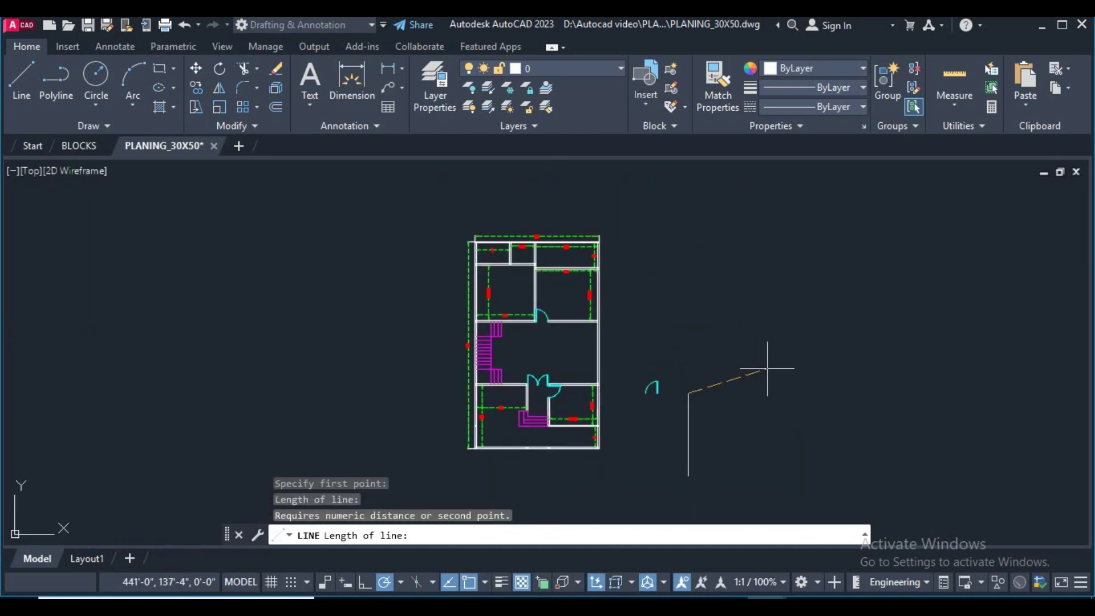
{"action": "key", "text": "Return"}
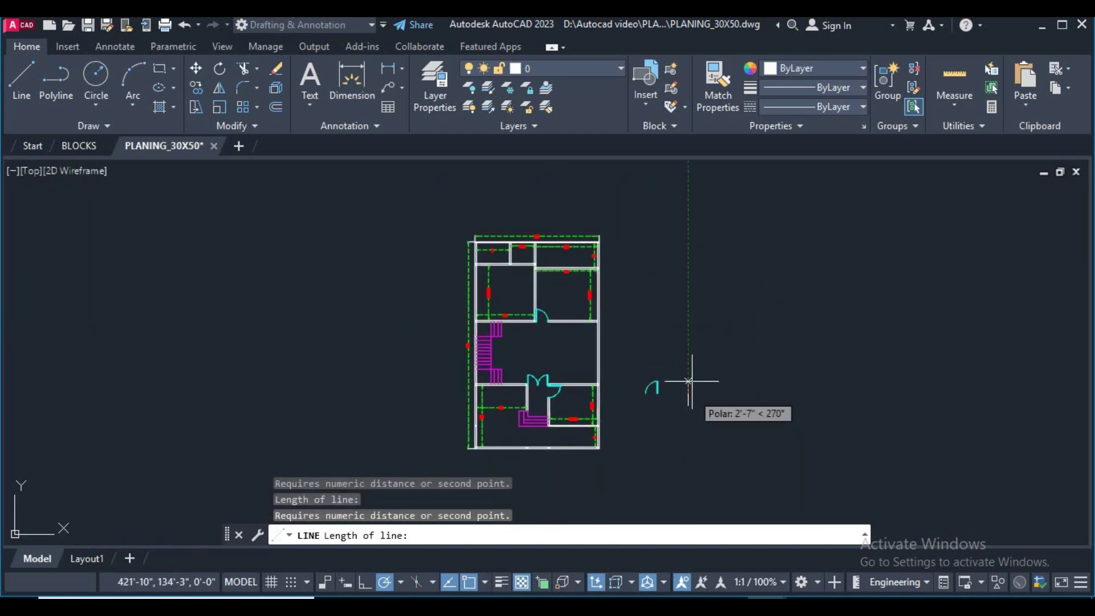
{"action": "scroll", "coordinate": [689, 381], "scroll_direction": "down", "scroll_amount": 2}
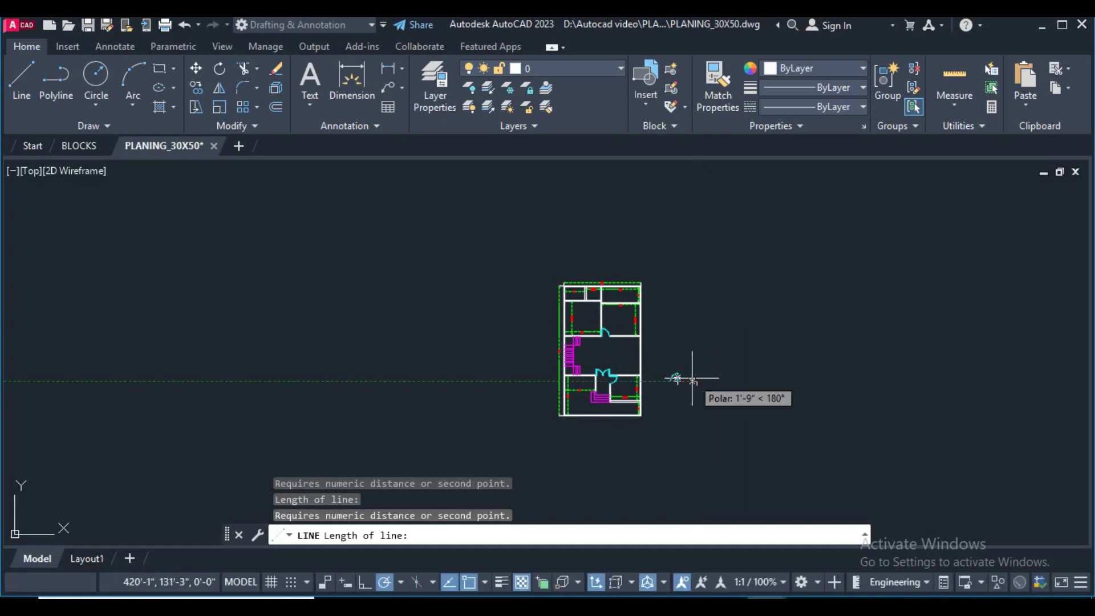
{"action": "left_click", "coordinate": [762, 404]}
{"action": "right_click", "coordinate": [763, 332]}
{"action": "left_click", "coordinate": [804, 362]}
Step: Select the stray lines and erase them with E
{"action": "scroll", "coordinate": [750, 384], "scroll_direction": "down", "scroll_amount": 2}
{"action": "scroll", "coordinate": [742, 399], "scroll_direction": "up", "scroll_amount": 4}
{"action": "left_click", "coordinate": [733, 427]}
{"action": "left_click", "coordinate": [689, 376]}
{"action": "type", "text": "e"}
{"action": "key", "text": "Return"}
Step: Offset a wall line 5' near the 14' room as a guide
{"action": "scroll", "coordinate": [593, 349], "scroll_direction": "down", "scroll_amount": 2}
{"action": "scroll", "coordinate": [627, 365], "scroll_direction": "up", "scroll_amount": 2}
{"action": "scroll", "coordinate": [628, 366], "scroll_direction": "up", "scroll_amount": 2}
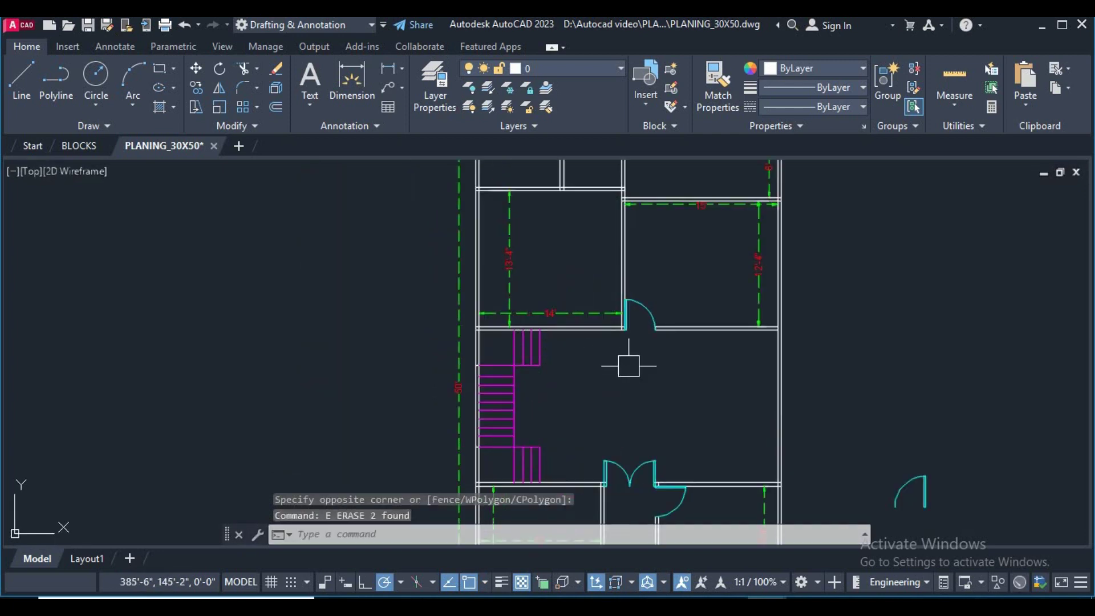
{"action": "middle_click_drag", "start_coordinate": [629, 365], "coordinate": [583, 386]}
{"action": "type", "text": "o"}
{"action": "key", "text": "Return"}
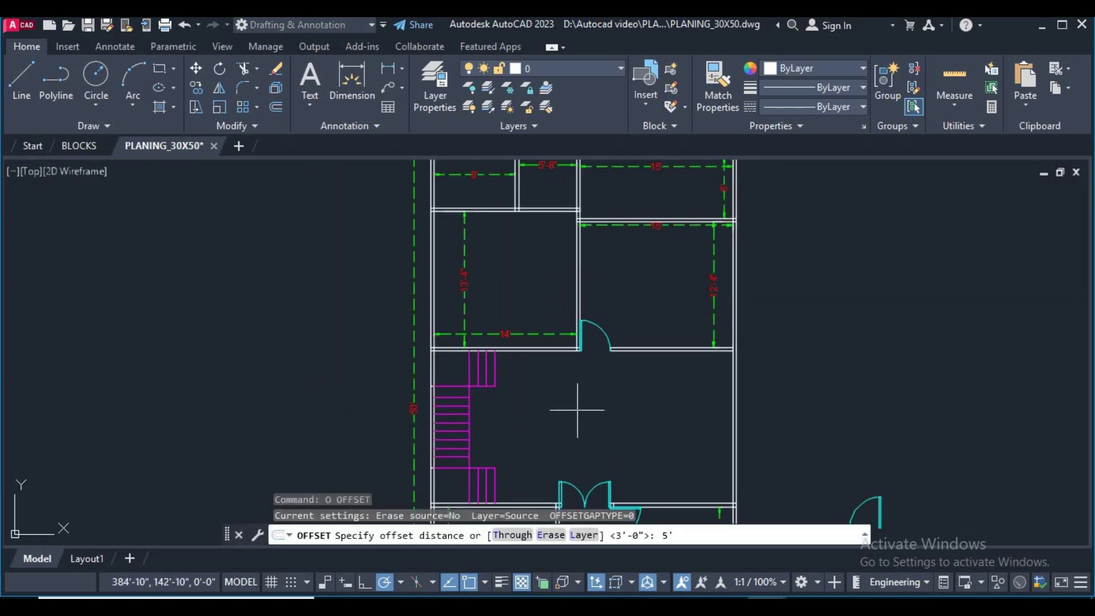
{"action": "key", "text": "Return"}
{"action": "scroll", "coordinate": [577, 409], "scroll_direction": "up", "scroll_amount": 3}
{"action": "left_click", "coordinate": [455, 297]}
{"action": "left_click", "coordinate": [496, 300]}
{"action": "right_click", "coordinate": [506, 274]}
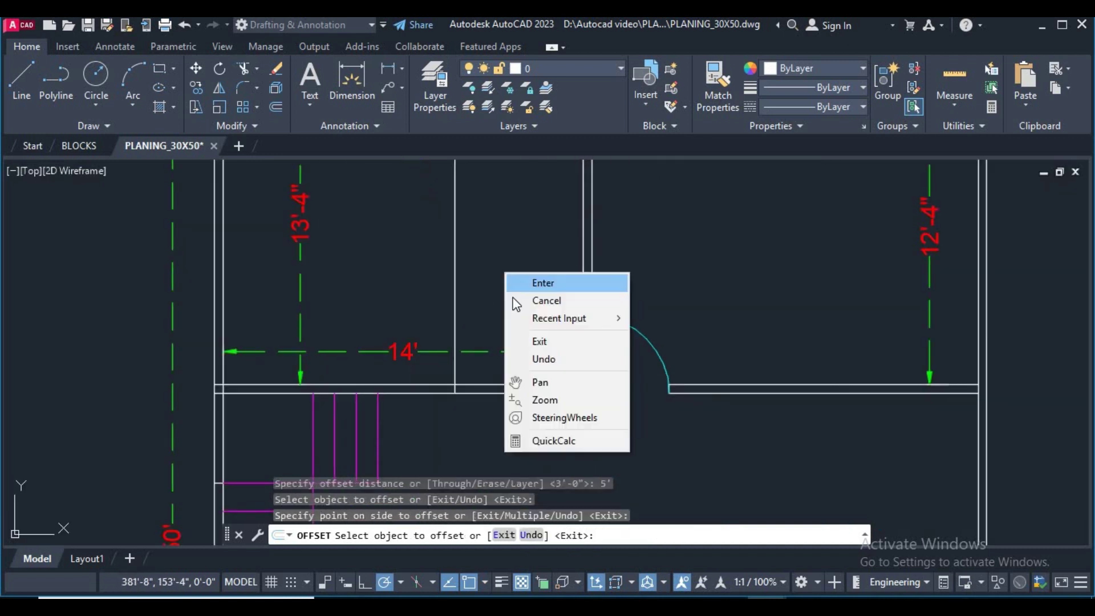
{"action": "left_click", "coordinate": [546, 301]}
{"action": "scroll", "coordinate": [469, 293], "scroll_direction": "down", "scroll_amount": 2}
Step: Trim the guide line and the wall lines to open a gap left of the door
{"action": "type", "text": "RE"}
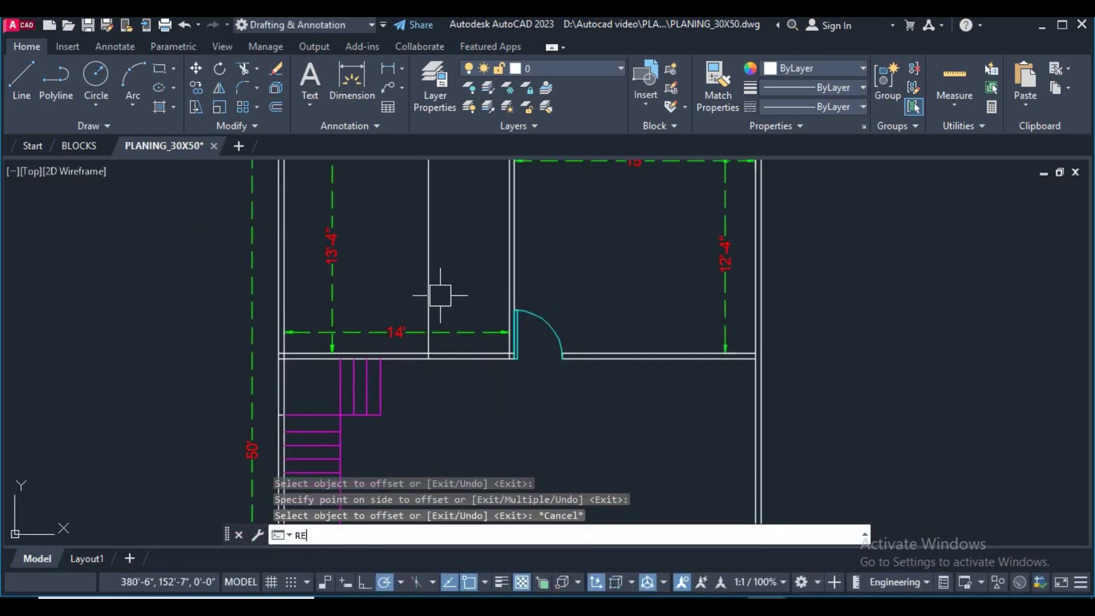
{"action": "key", "text": "BackSpace"}
{"action": "key", "text": "BackSpace"}
{"action": "key", "text": "Return"}
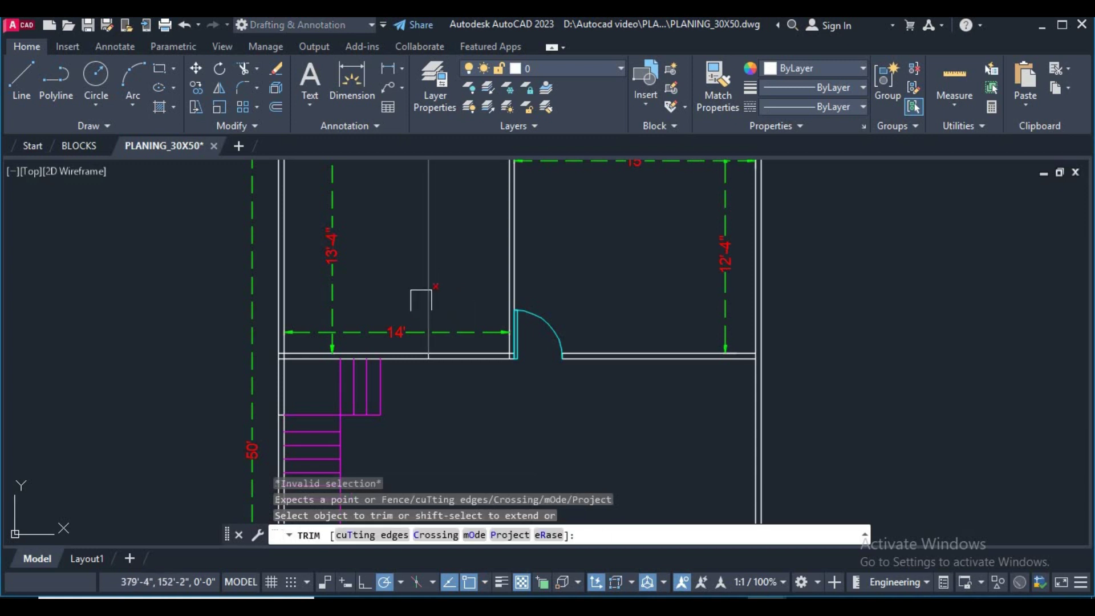
{"action": "left_click", "coordinate": [421, 301]}
{"action": "scroll", "coordinate": [450, 355], "scroll_direction": "up", "scroll_amount": 2}
{"action": "left_click_drag", "start_coordinate": [444, 324], "coordinate": [516, 398]}
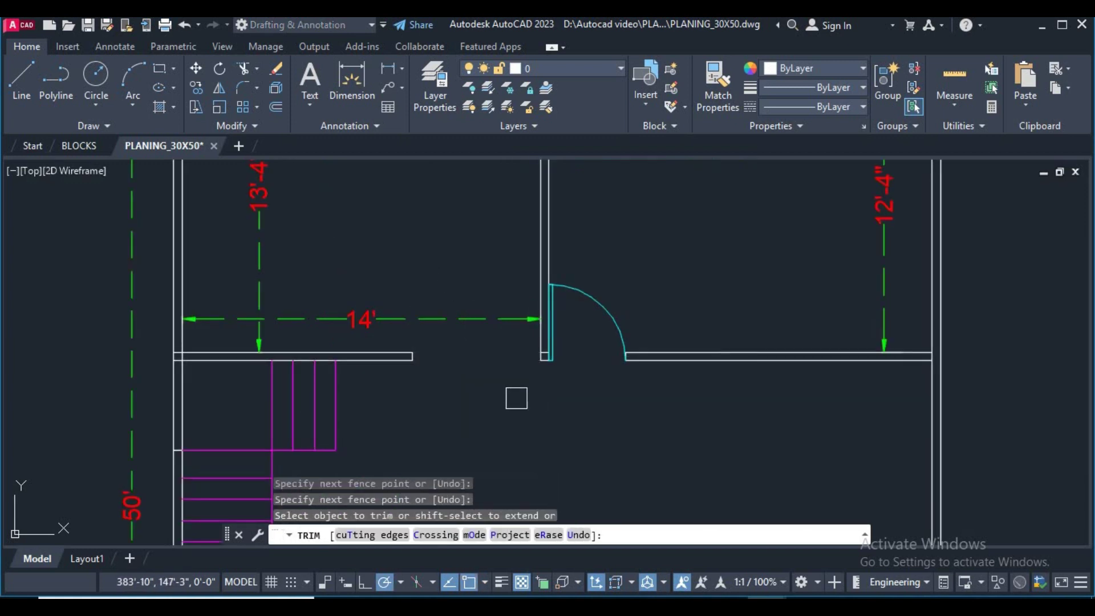
{"action": "right_click", "coordinate": [684, 255]}
{"action": "left_click", "coordinate": [713, 245]}
Step: Draw a thin rectangle spanning the wall gap
{"action": "type", "text": "REC"}
{"action": "key", "text": "Return"}
{"action": "scroll", "coordinate": [504, 388], "scroll_direction": "up", "scroll_amount": 4}
{"action": "left_click", "coordinate": [589, 321]}
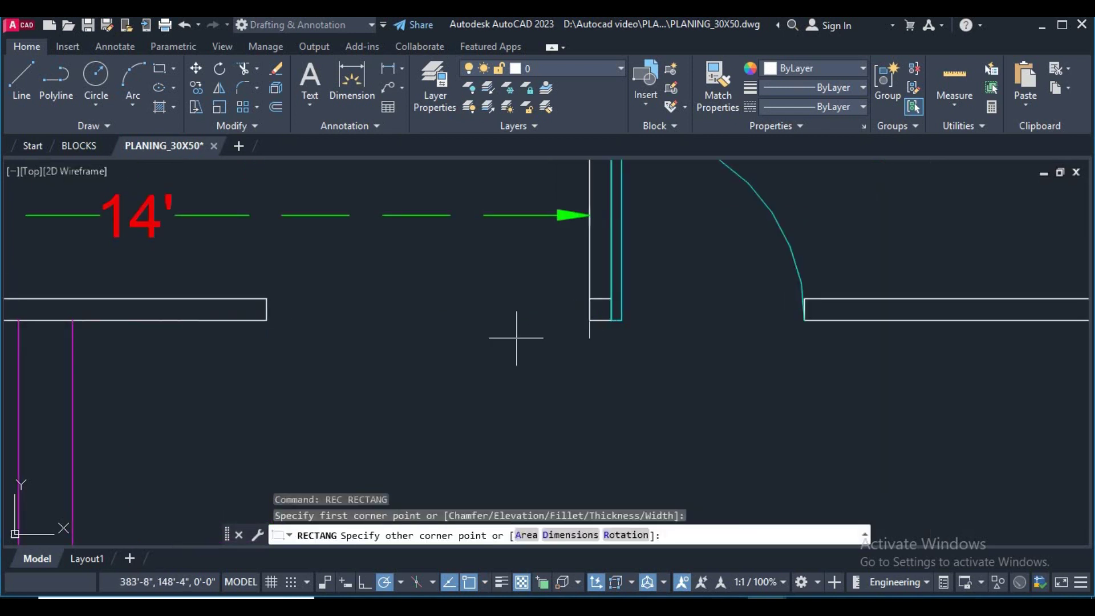
{"action": "scroll", "coordinate": [266, 309], "scroll_direction": "up", "scroll_amount": 3}
{"action": "scroll", "coordinate": [244, 319], "scroll_direction": "up", "scroll_amount": 2}
{"action": "left_click", "coordinate": [244, 320]}
{"action": "scroll", "coordinate": [421, 342], "scroll_direction": "down", "scroll_amount": 2}
Step: Set the new rectangle's colour to Red in Properties
{"action": "left_click", "coordinate": [506, 397]}
{"action": "left_click", "coordinate": [465, 309]}
{"action": "scroll", "coordinate": [465, 308], "scroll_direction": "up", "scroll_amount": 2}
{"action": "scroll", "coordinate": [513, 343], "scroll_direction": "down", "scroll_amount": 1}
{"action": "left_click", "coordinate": [810, 69]}
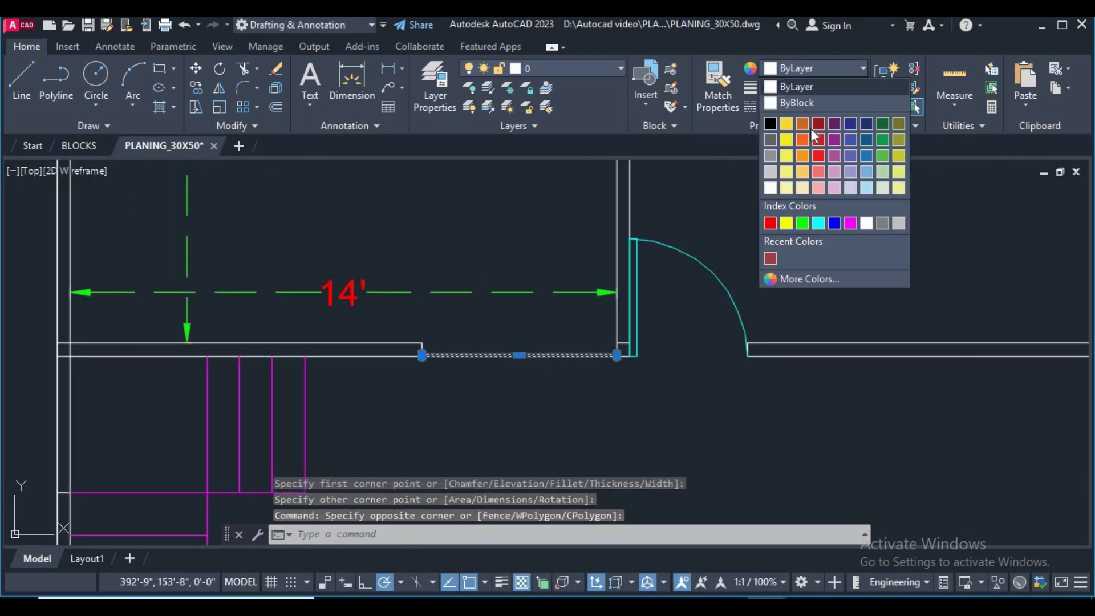
{"action": "left_click", "coordinate": [770, 223]}
{"action": "scroll", "coordinate": [795, 274], "scroll_direction": "down", "scroll_amount": 6}
{"action": "mouse_move", "coordinate": [787, 289]}
{"action": "middle_mouse_down"}
{"action": "mouse_move", "coordinate": [660, 303]}
{"action": "mouse_move", "coordinate": [571, 293]}
{"action": "middle_mouse_up"}
{"action": "key", "text": "Escape"}
Step: Start and cancel another rectangle, then begin a MOVE command
{"action": "type", "text": "rec"}
{"action": "key", "text": "Return"}
{"action": "scroll", "coordinate": [571, 364], "scroll_direction": "up", "scroll_amount": 2}
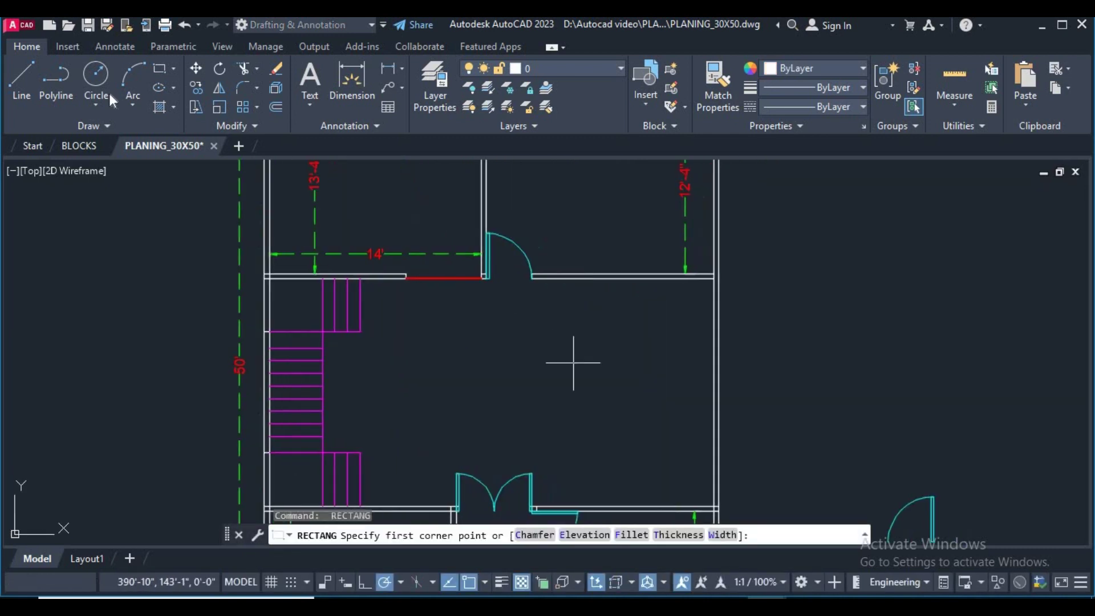
{"action": "key", "text": "Escape"}
{"action": "type", "text": "m"}
{"action": "key", "text": "space"}
{"action": "scroll", "coordinate": [572, 363], "scroll_direction": "up", "scroll_amount": 1}
{"action": "scroll", "coordinate": [536, 342], "scroll_direction": "down", "scroll_amount": 2}
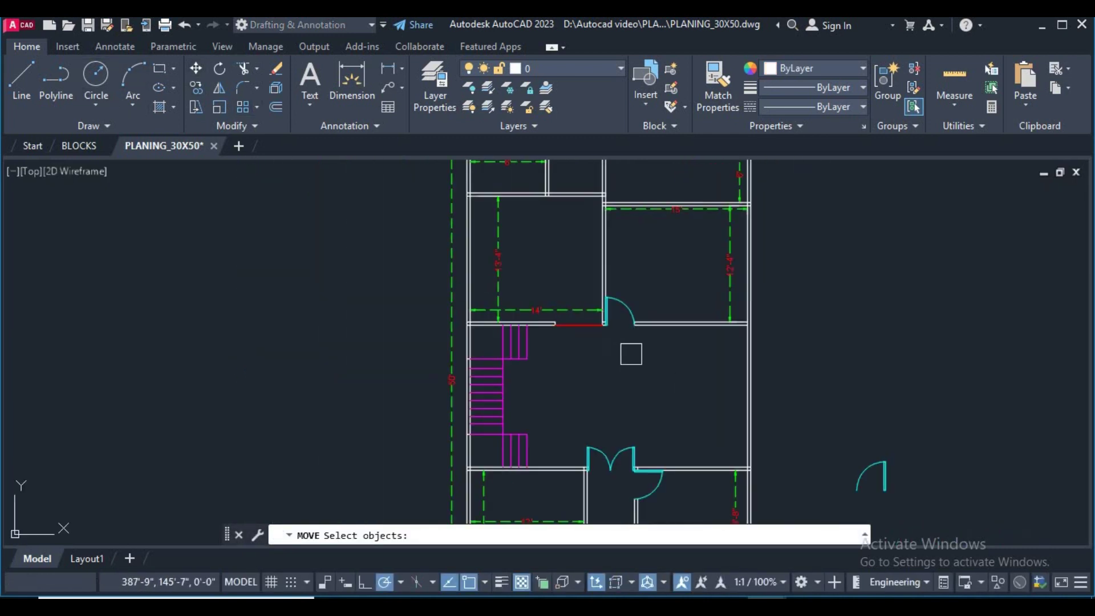
Step: Cancel the pending move and bring the upper rooms and 30' dimension into view
{"action": "scroll", "coordinate": [536, 342], "scroll_direction": "down", "scroll_amount": 1}
{"action": "middle_click_drag", "start_coordinate": [535, 336], "coordinate": [550, 429]}
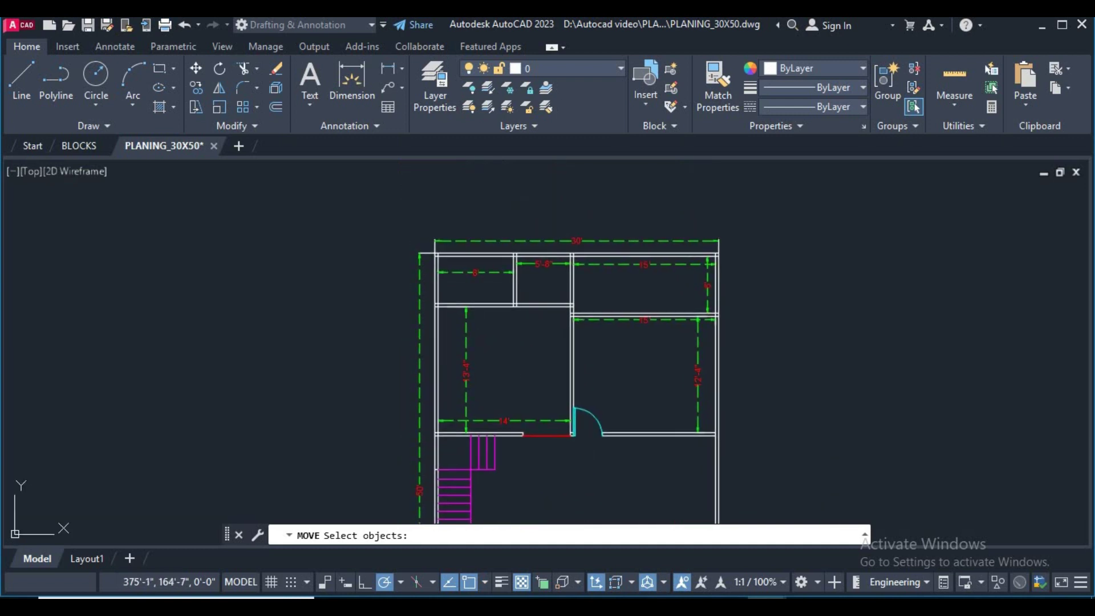
{"action": "scroll", "coordinate": [490, 255], "scroll_direction": "up", "scroll_amount": 4}
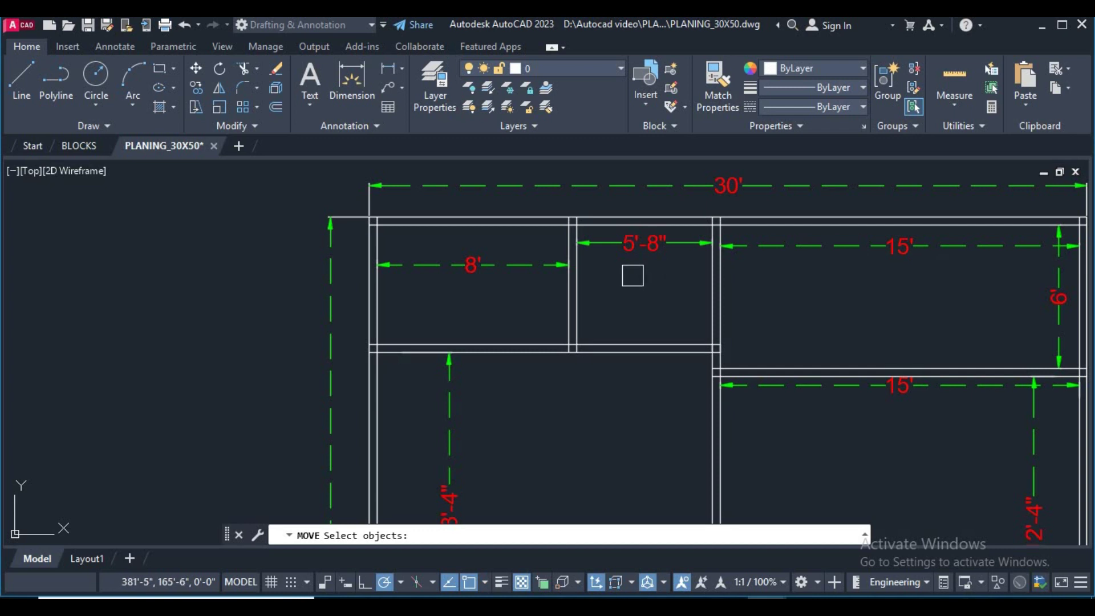
{"action": "key", "text": "Return"}
{"action": "scroll", "coordinate": [657, 302], "scroll_direction": "down", "scroll_amount": 2}
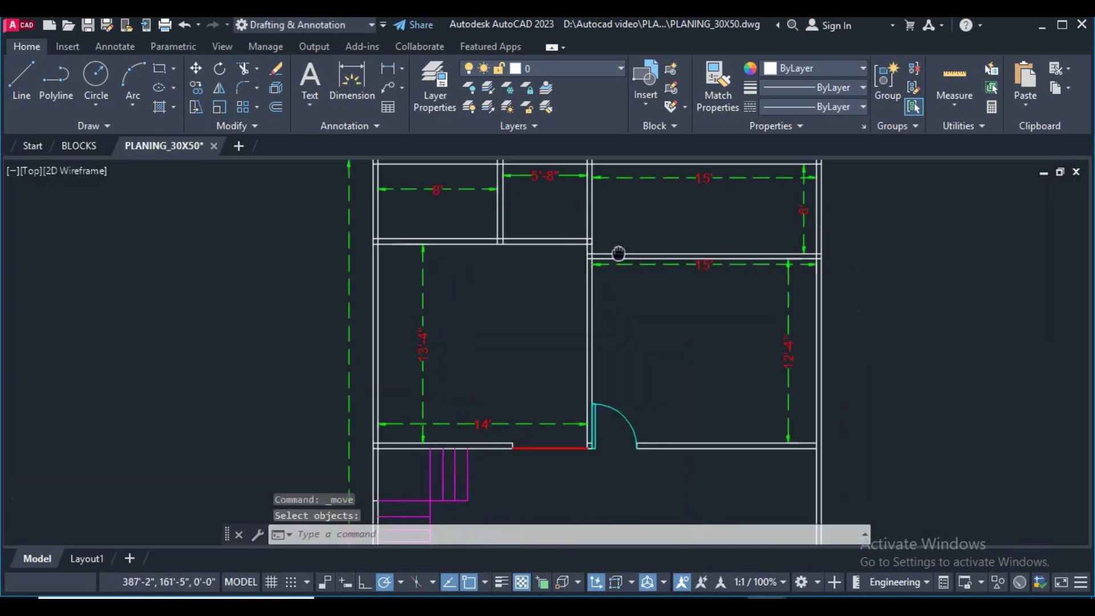
{"action": "middle_click_drag", "start_coordinate": [684, 357], "coordinate": [735, 323]}
{"action": "middle_click_drag", "start_coordinate": [511, 299], "coordinate": [542, 367]}
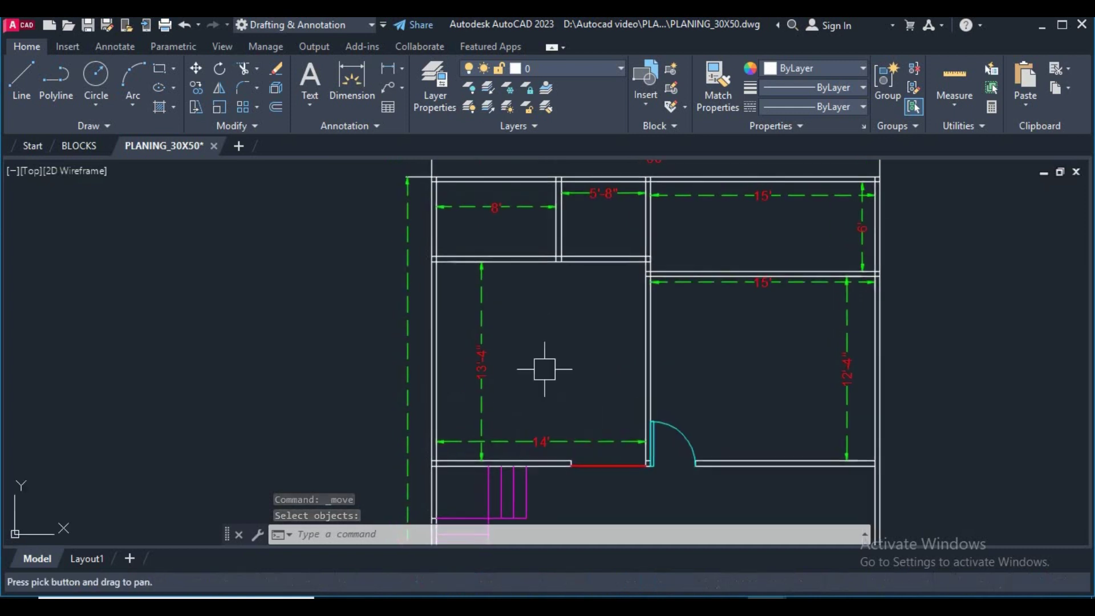
{"action": "middle_click_drag", "start_coordinate": [557, 154], "coordinate": [557, 293]}
{"action": "scroll", "coordinate": [573, 311], "scroll_direction": "up", "scroll_amount": 2}
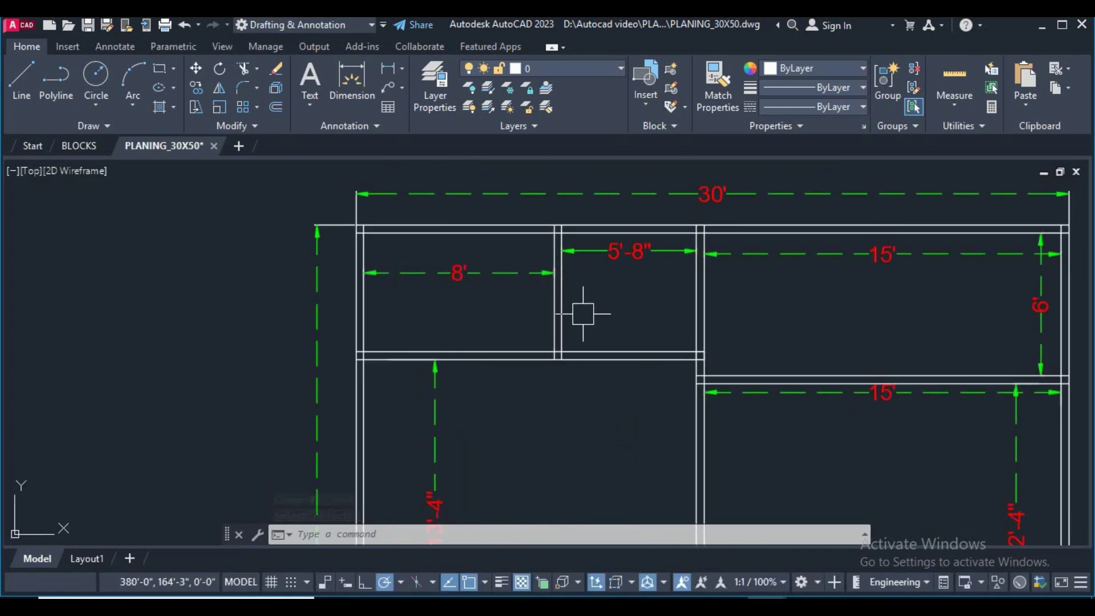
Step: Move the wall between the 8' and 5'-8" rooms by 4 inches
{"action": "middle_click_drag", "start_coordinate": [504, 318], "coordinate": [480, 309]}
{"action": "type", "text": "m"}
{"action": "key", "text": "Return"}
{"action": "left_click", "coordinate": [588, 417]}
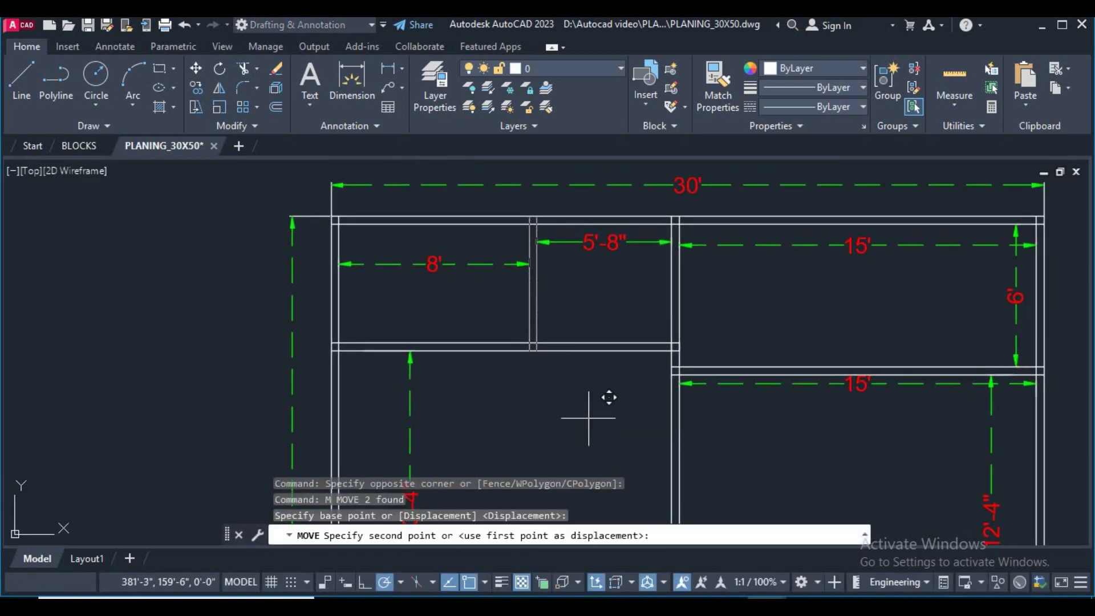
{"action": "key", "text": "Return"}
Step: Pan around the plan to check the 7'-8" and 6' rooms, then start selecting the spare door arc
{"action": "middle_click_drag", "start_coordinate": [527, 326], "coordinate": [545, 341]}
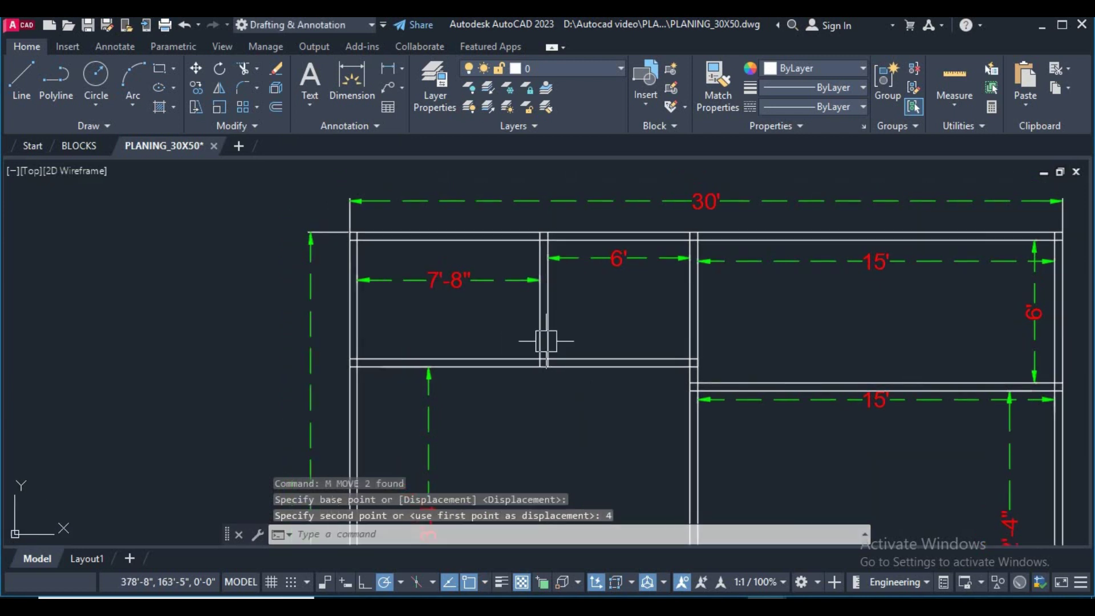
{"action": "middle_click_drag", "start_coordinate": [421, 357], "coordinate": [442, 315]}
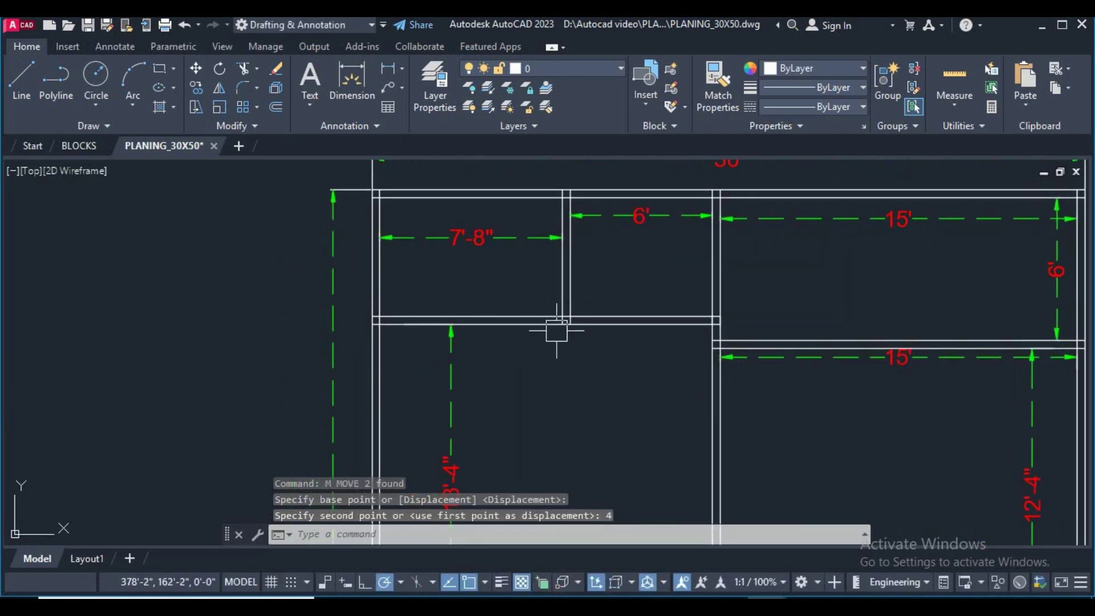
{"action": "scroll", "coordinate": [556, 331], "scroll_direction": "down", "scroll_amount": 2}
{"action": "scroll", "coordinate": [603, 335], "scroll_direction": "down", "scroll_amount": 4}
{"action": "scroll", "coordinate": [593, 331], "scroll_direction": "up", "scroll_amount": 5}
{"action": "scroll", "coordinate": [562, 323], "scroll_direction": "up", "scroll_amount": 1}
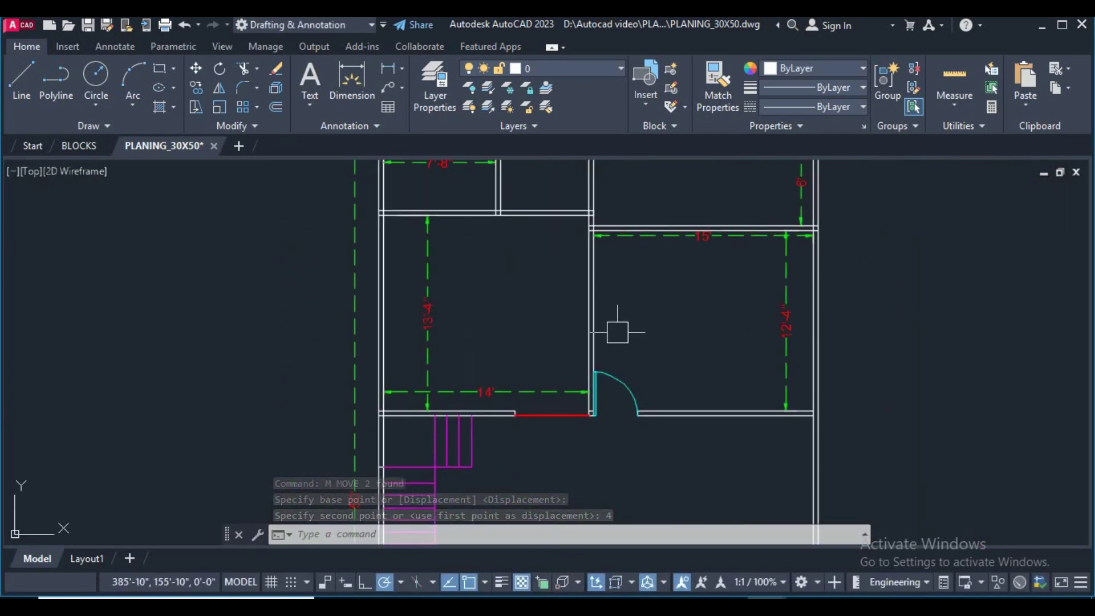
{"action": "scroll", "coordinate": [618, 331], "scroll_direction": "down", "scroll_amount": 2}
{"action": "scroll", "coordinate": [633, 363], "scroll_direction": "down", "scroll_amount": 3}
{"action": "scroll", "coordinate": [673, 370], "scroll_direction": "up", "scroll_amount": 3}
{"action": "left_click", "coordinate": [809, 429]}
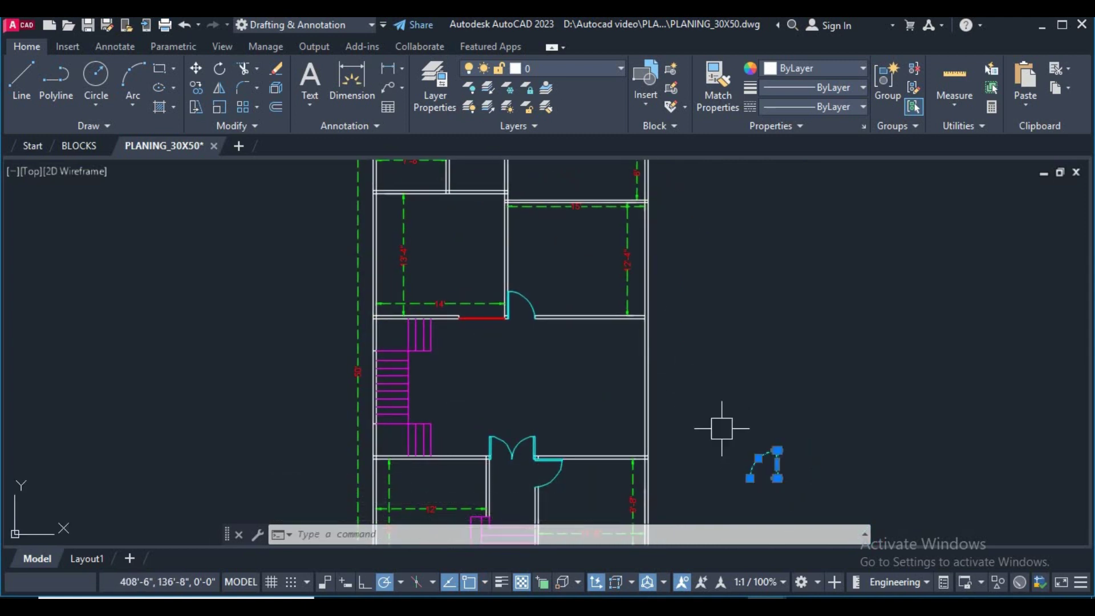
Step: Copy the spare door arc onto the 7'-8" room's bottom wall corner
{"action": "left_click", "coordinate": [722, 492]}
{"action": "type", "text": "co"}
{"action": "key", "text": "Return"}
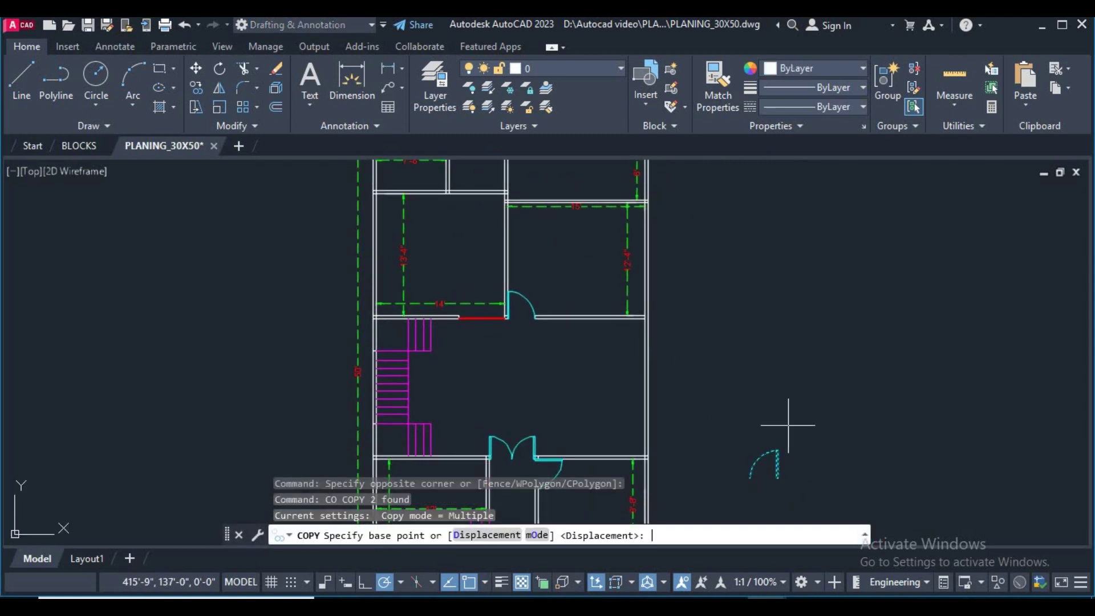
{"action": "scroll", "coordinate": [776, 439], "scroll_direction": "up", "scroll_amount": 2}
{"action": "scroll", "coordinate": [702, 374], "scroll_direction": "up", "scroll_amount": 3}
{"action": "scroll", "coordinate": [726, 453], "scroll_direction": "up", "scroll_amount": 2}
{"action": "left_click", "coordinate": [703, 464]}
{"action": "scroll", "coordinate": [627, 422], "scroll_direction": "down", "scroll_amount": 5}
{"action": "scroll", "coordinate": [587, 289], "scroll_direction": "down", "scroll_amount": 3}
{"action": "scroll", "coordinate": [525, 232], "scroll_direction": "up", "scroll_amount": 5}
{"action": "scroll", "coordinate": [571, 336], "scroll_direction": "up", "scroll_amount": 5}
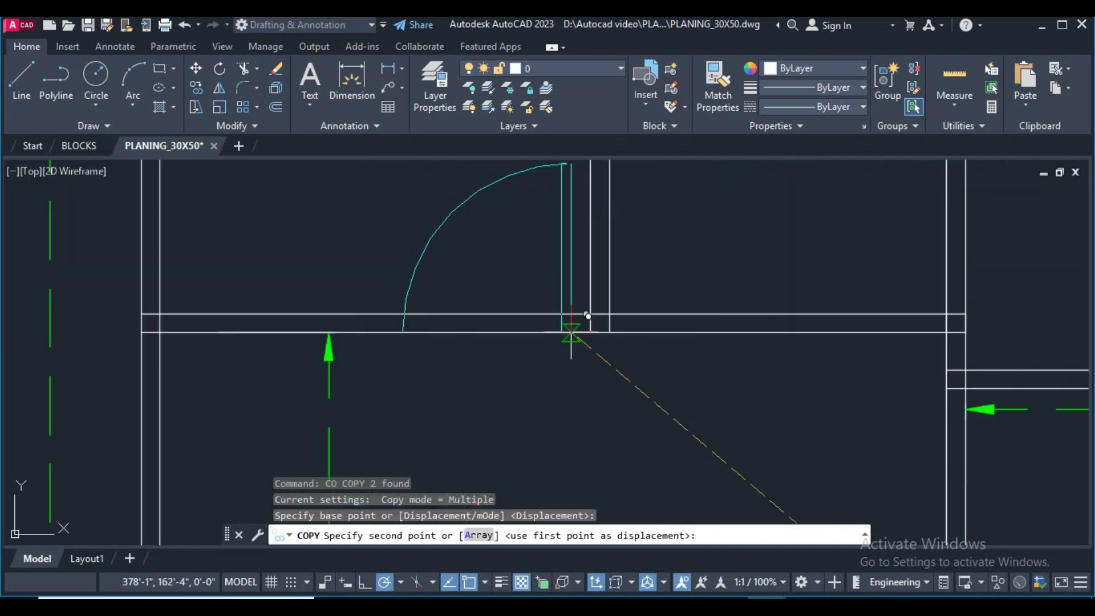
{"action": "left_click", "coordinate": [590, 332]}
{"action": "right_click", "coordinate": [701, 359]}
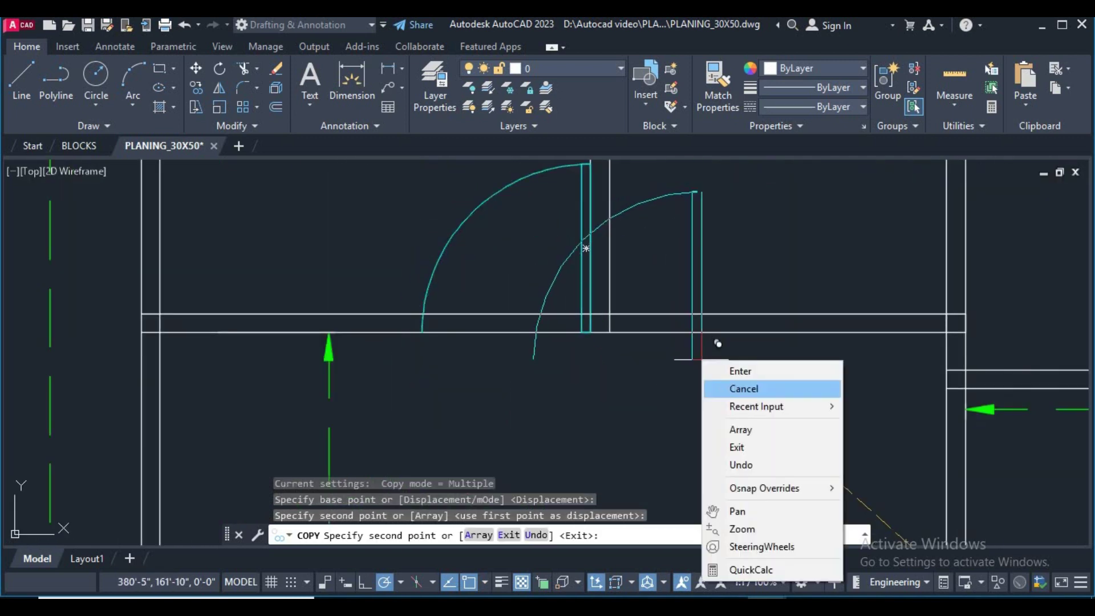
{"action": "left_click", "coordinate": [743, 389]}
{"action": "scroll", "coordinate": [591, 379], "scroll_direction": "down", "scroll_amount": 2}
Step: Trim the wall lines across the new door opening
{"action": "type", "text": "TR"}
{"action": "key", "text": "Return"}
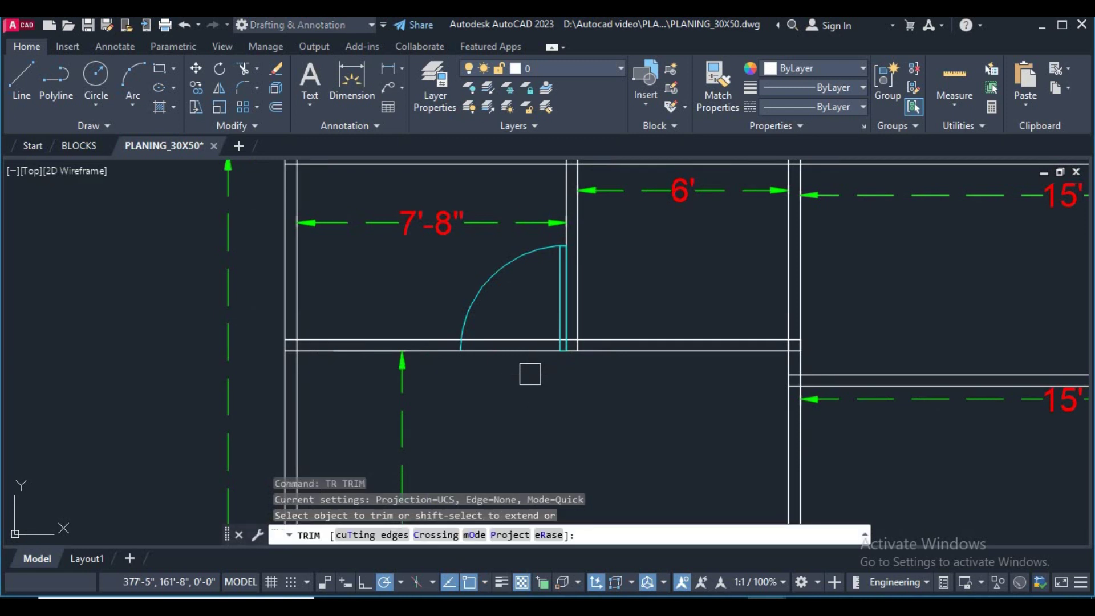
{"action": "scroll", "coordinate": [529, 374], "scroll_direction": "up", "scroll_amount": 3}
{"action": "left_click", "coordinate": [525, 408]}
{"action": "left_click", "coordinate": [506, 296]}
{"action": "key", "text": "Return"}
{"action": "scroll", "coordinate": [506, 296], "scroll_direction": "down", "scroll_amount": 3}
{"action": "right_click", "coordinate": [691, 275]}
{"action": "left_click", "coordinate": [707, 279]}
{"action": "scroll", "coordinate": [628, 318], "scroll_direction": "down", "scroll_amount": 3}
{"action": "scroll", "coordinate": [515, 270], "scroll_direction": "up", "scroll_amount": 1}
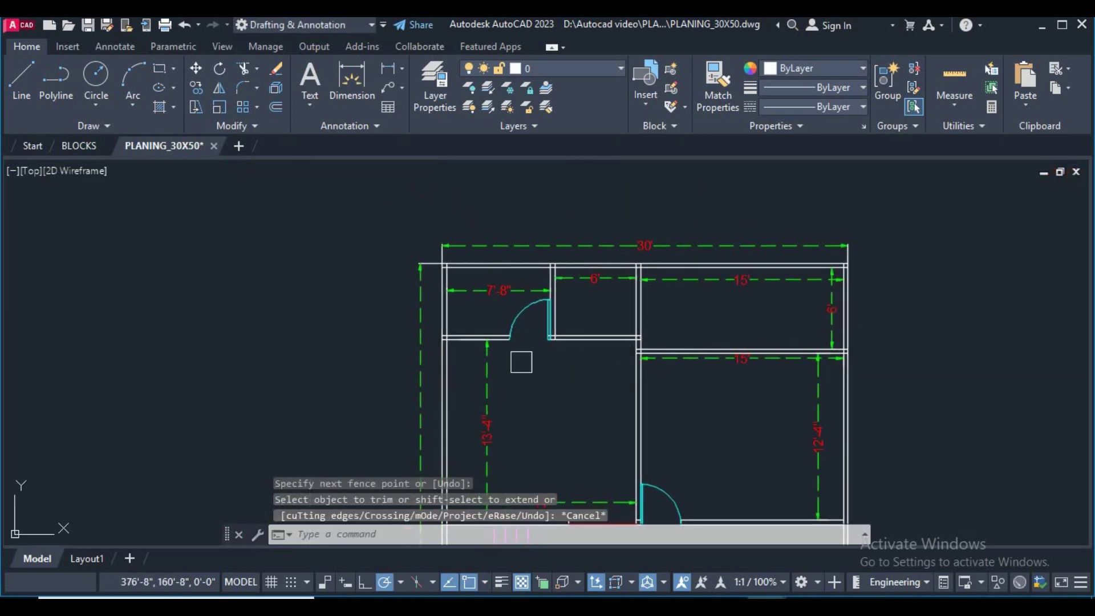
Step: Offset the 14' room's bottom and left walls inward to form an inner outline
{"action": "middle_click_drag", "start_coordinate": [522, 362], "coordinate": [514, 299]}
{"action": "scroll", "coordinate": [630, 325], "scroll_direction": "down", "scroll_amount": 1}
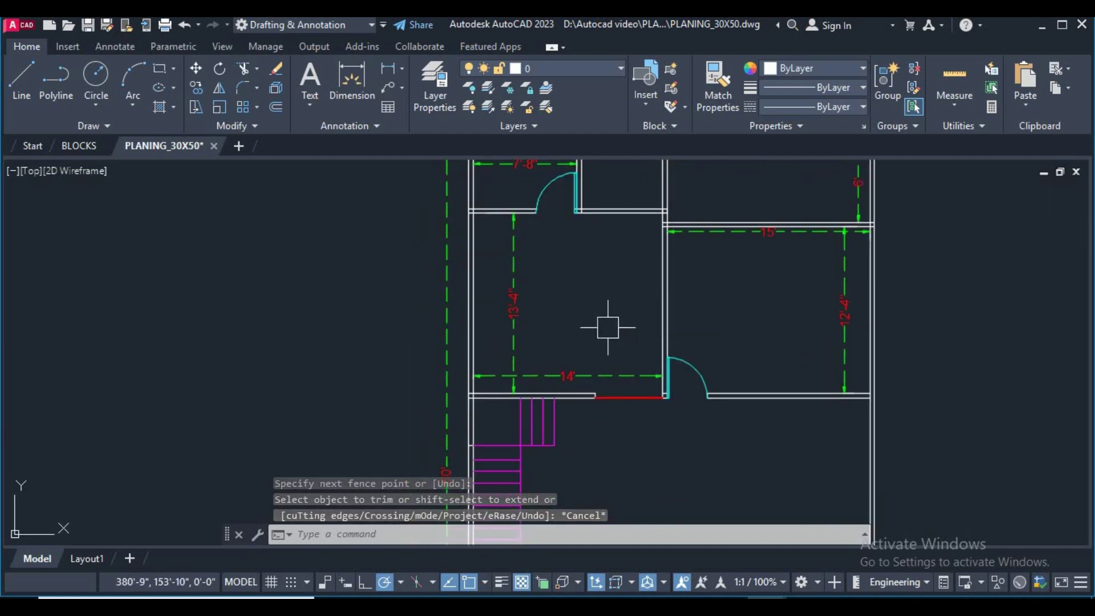
{"action": "scroll", "coordinate": [596, 318], "scroll_direction": "up", "scroll_amount": 1}
{"action": "type", "text": "o"}
{"action": "key", "text": "Return"}
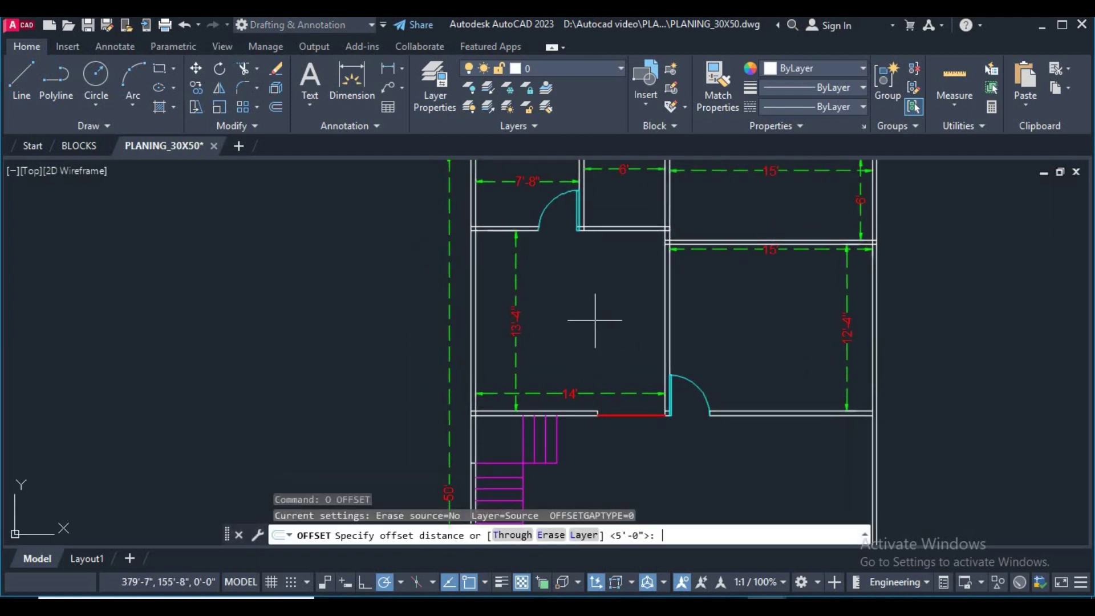
{"action": "type", "text": "4"}
{"action": "key", "text": "Return"}
{"action": "scroll", "coordinate": [593, 317], "scroll_direction": "up", "scroll_amount": 2}
{"action": "left_click", "coordinate": [513, 420]}
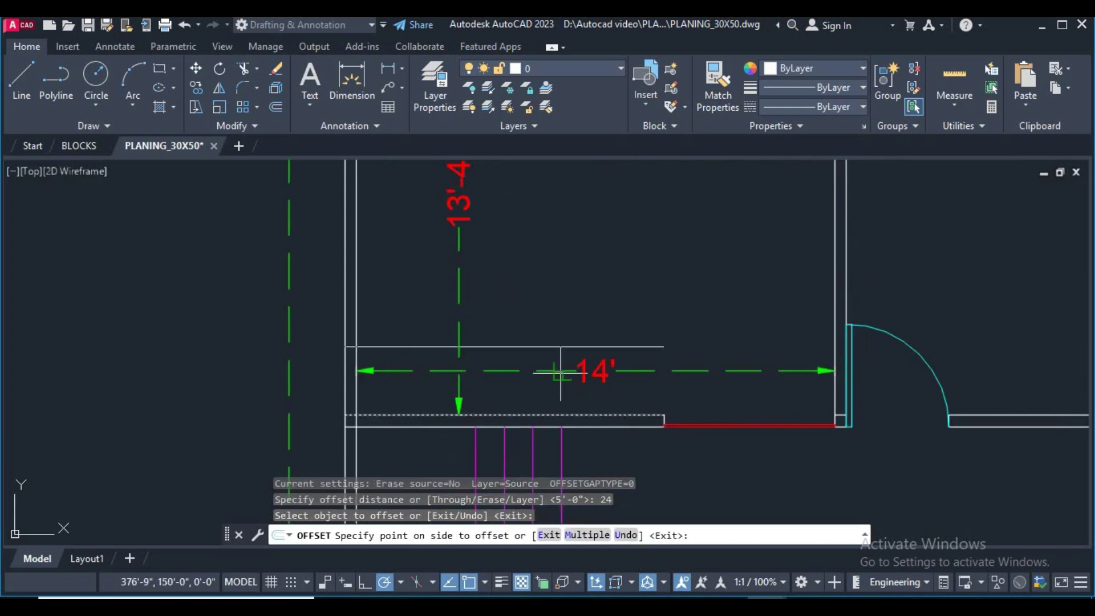
{"action": "left_click", "coordinate": [513, 371]}
{"action": "scroll", "coordinate": [537, 283], "scroll_direction": "down", "scroll_amount": 2}
{"action": "left_click", "coordinate": [466, 274]}
{"action": "left_click", "coordinate": [505, 268]}
{"action": "scroll", "coordinate": [559, 291], "scroll_direction": "down", "scroll_amount": 5}
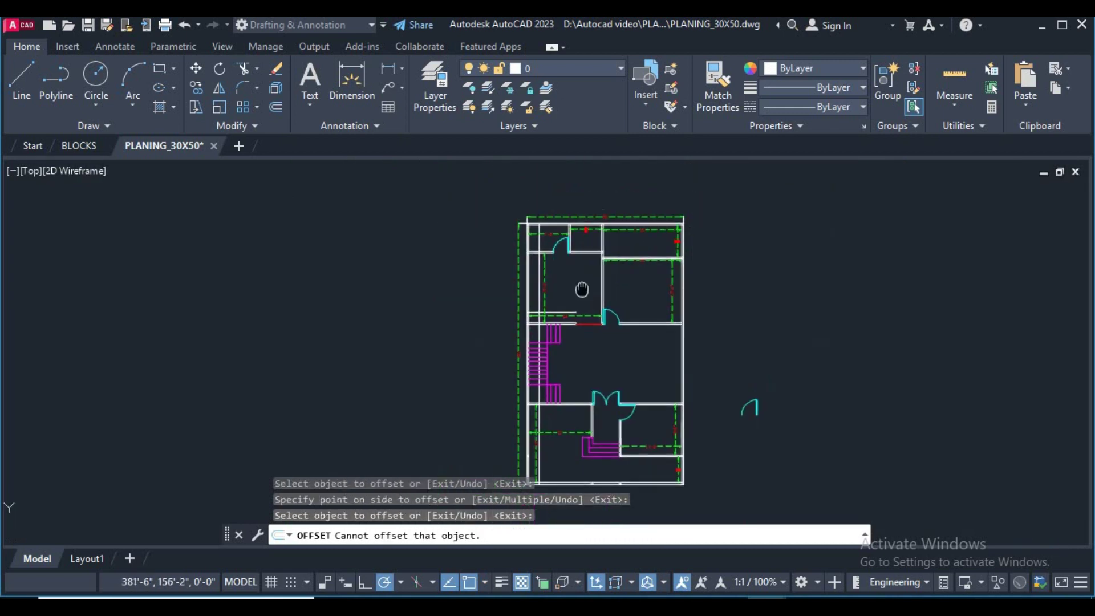
{"action": "scroll", "coordinate": [560, 291], "scroll_direction": "up", "scroll_amount": 5}
{"action": "key", "text": "Return"}
Step: Trim the new wall lines' excess at the room corner and near the upper door
{"action": "left_click", "coordinate": [569, 302]}
{"action": "left_click", "coordinate": [553, 334]}
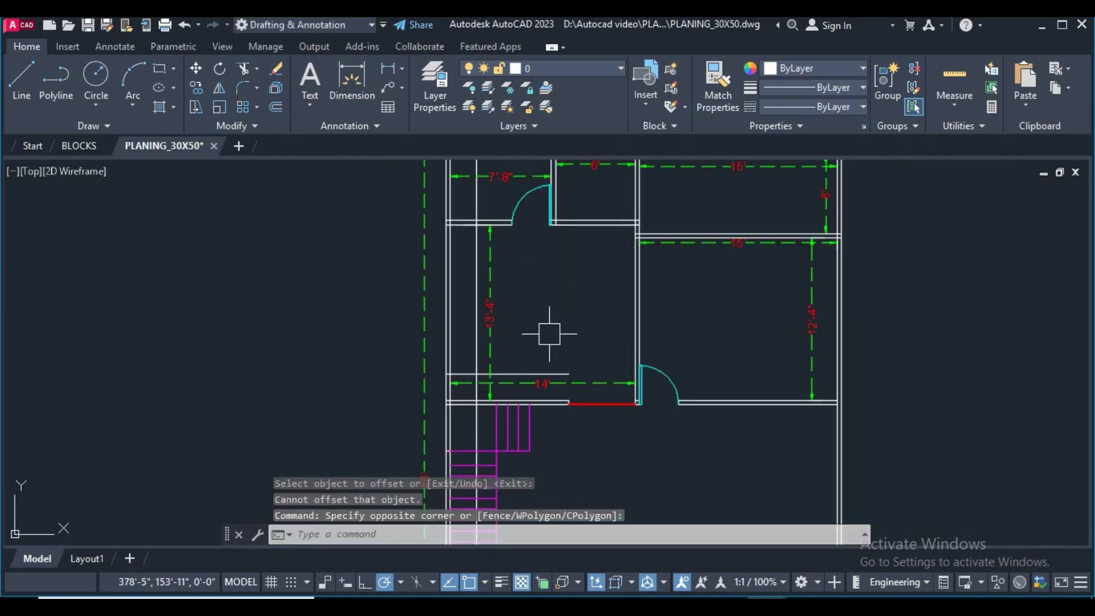
{"action": "type", "text": "tr"}
{"action": "key", "text": "Return"}
{"action": "scroll", "coordinate": [484, 398], "scroll_direction": "up", "scroll_amount": 4}
{"action": "scroll", "coordinate": [484, 398], "scroll_direction": "up", "scroll_amount": 4}
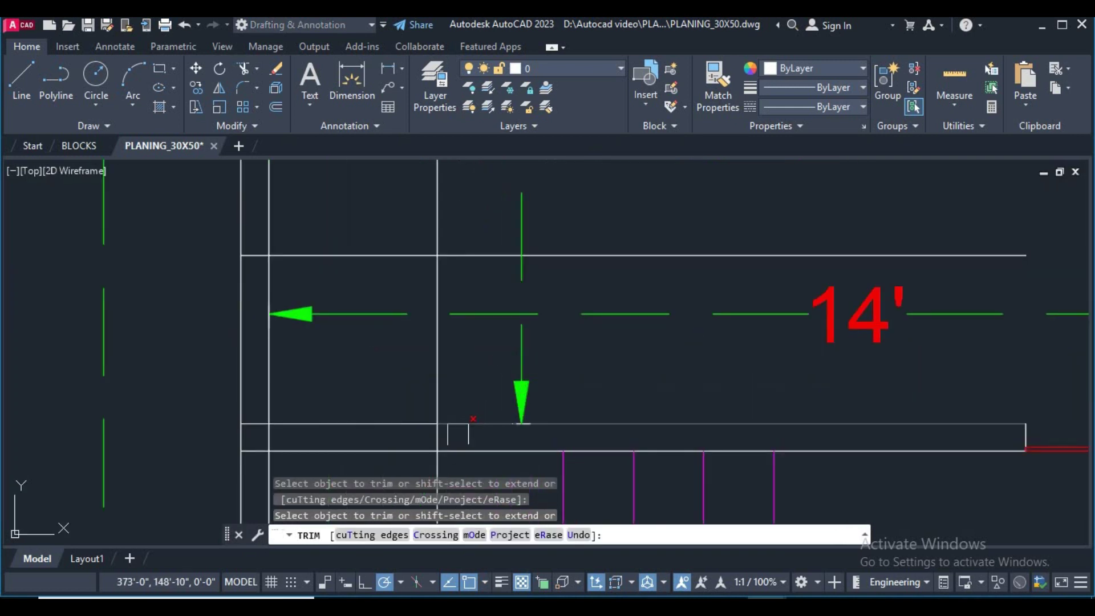
{"action": "scroll", "coordinate": [502, 371], "scroll_direction": "down", "scroll_amount": 2}
{"action": "scroll", "coordinate": [365, 304], "scroll_direction": "up", "scroll_amount": 4}
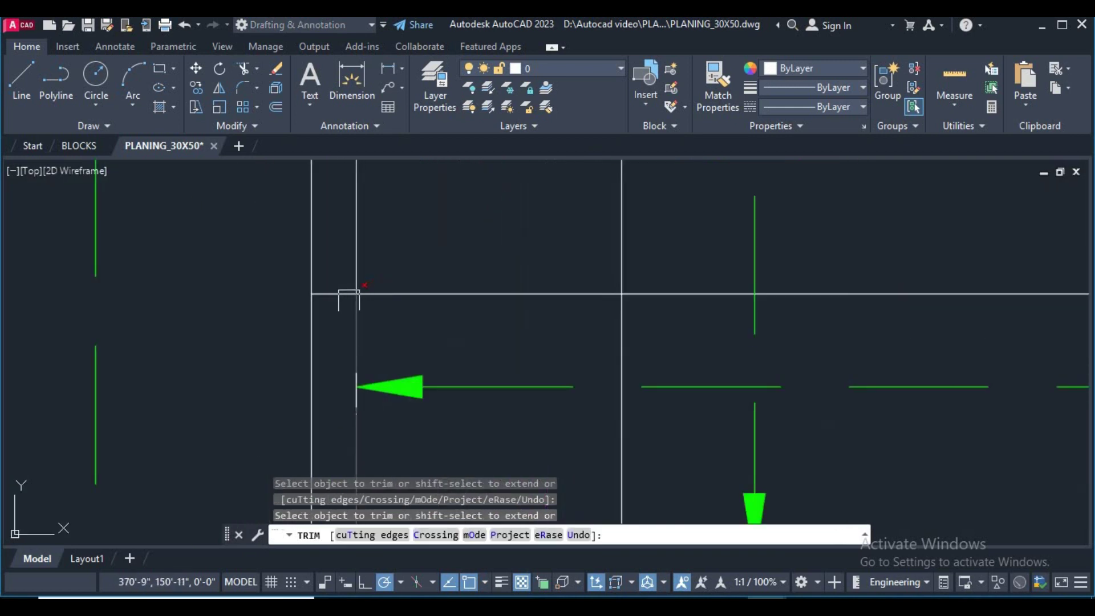
{"action": "scroll", "coordinate": [383, 312], "scroll_direction": "down", "scroll_amount": 5}
{"action": "scroll", "coordinate": [573, 349], "scroll_direction": "up", "scroll_amount": 2}
{"action": "scroll", "coordinate": [547, 349], "scroll_direction": "up", "scroll_amount": 2}
{"action": "scroll", "coordinate": [551, 349], "scroll_direction": "up", "scroll_amount": 2}
{"action": "scroll", "coordinate": [565, 352], "scroll_direction": "down", "scroll_amount": 3}
{"action": "left_click", "coordinate": [587, 317]}
{"action": "scroll", "coordinate": [581, 320], "scroll_direction": "up", "scroll_amount": 1}
{"action": "left_click", "coordinate": [583, 228]}
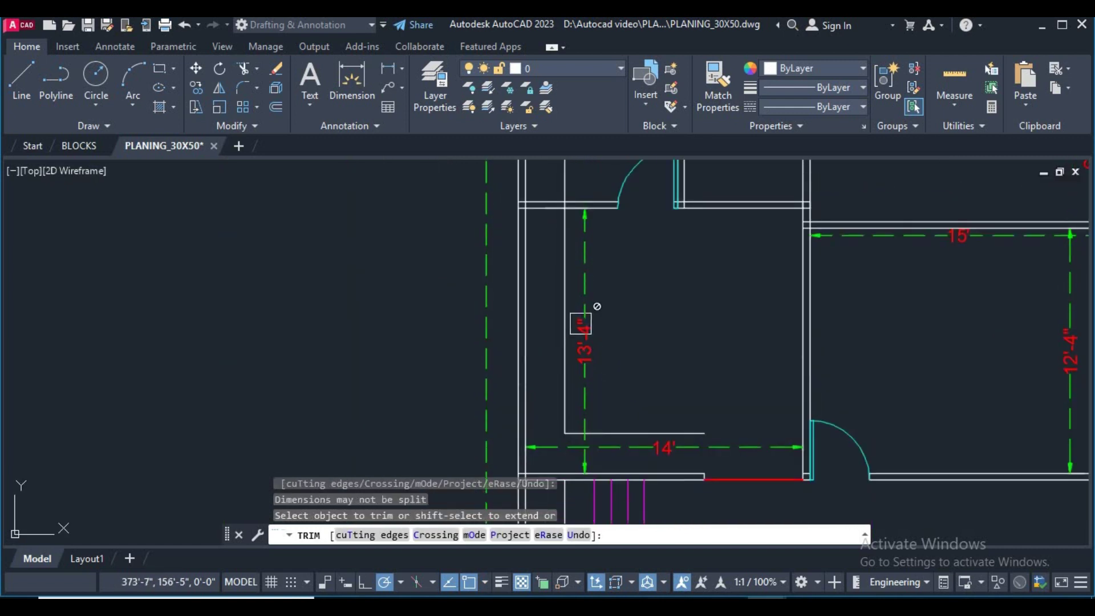
{"action": "scroll", "coordinate": [552, 237], "scroll_direction": "up", "scroll_amount": 2}
{"action": "scroll", "coordinate": [542, 234], "scroll_direction": "up", "scroll_amount": 2}
{"action": "left_click", "coordinate": [542, 234]}
{"action": "scroll", "coordinate": [654, 289], "scroll_direction": "down", "scroll_amount": 3}
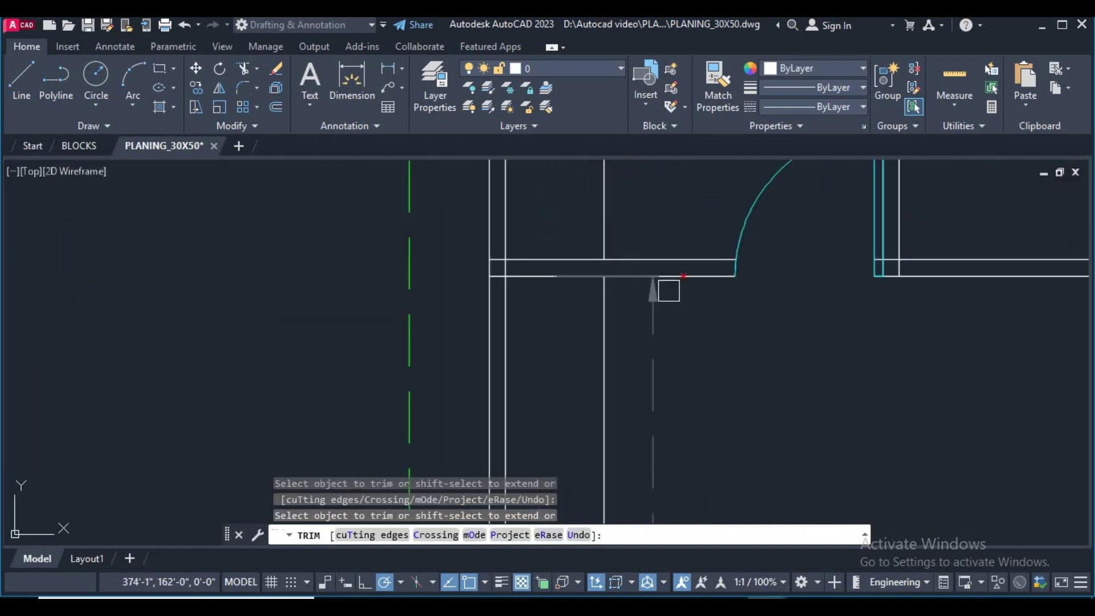
{"action": "scroll", "coordinate": [706, 325], "scroll_direction": "down", "scroll_amount": 1}
{"action": "right_click", "coordinate": [706, 326]}
{"action": "left_click", "coordinate": [733, 354]}
Step: Erase the stray vertical line in the 7'-8" room and the extra line above the stairs
{"action": "left_click", "coordinate": [646, 245]}
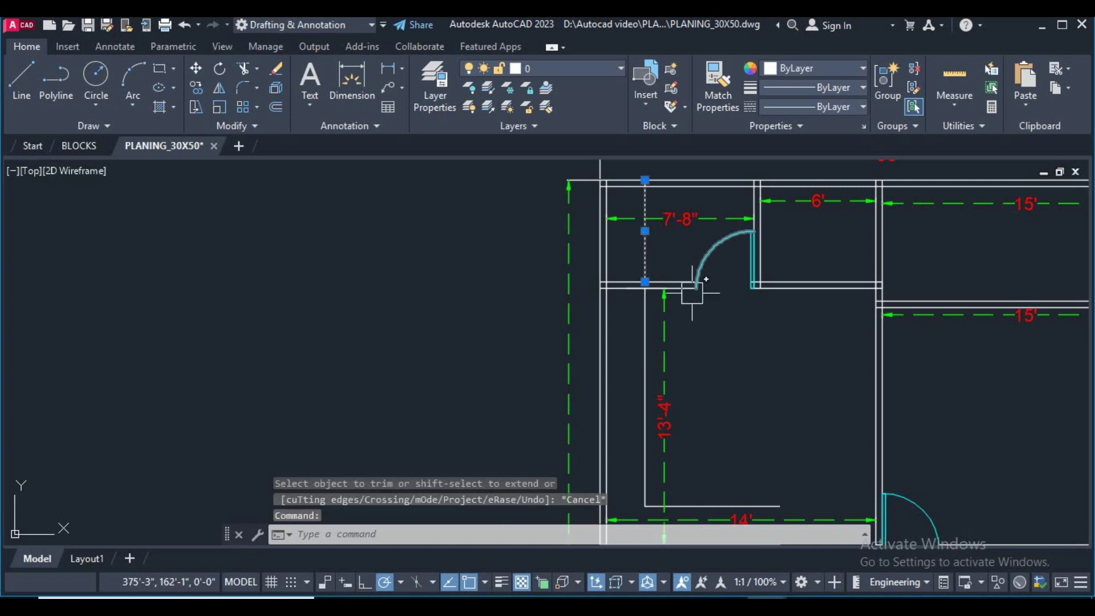
{"action": "type", "text": "E"}
{"action": "key", "text": "Return"}
{"action": "scroll", "coordinate": [692, 293], "scroll_direction": "down", "scroll_amount": 3}
{"action": "scroll", "coordinate": [617, 328], "scroll_direction": "up", "scroll_amount": 3}
{"action": "left_click", "coordinate": [617, 328]}
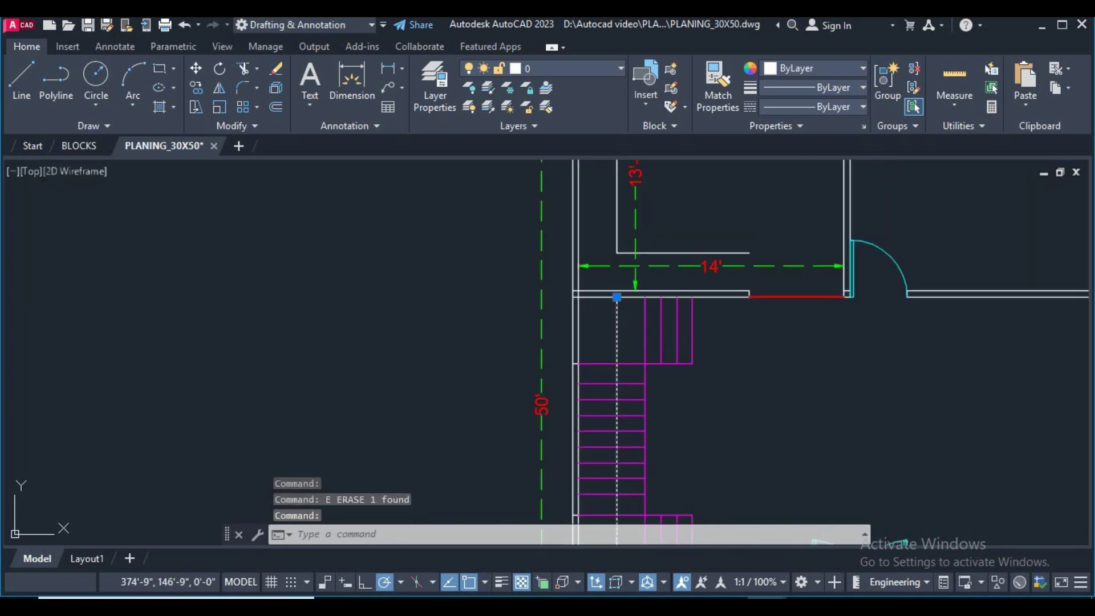
{"action": "type", "text": "e"}
{"action": "key", "text": "Return"}
{"action": "scroll", "coordinate": [689, 331], "scroll_direction": "down", "scroll_amount": 2}
{"action": "scroll", "coordinate": [644, 294], "scroll_direction": "up", "scroll_amount": 2}
{"action": "scroll", "coordinate": [734, 340], "scroll_direction": "up", "scroll_amount": 1}
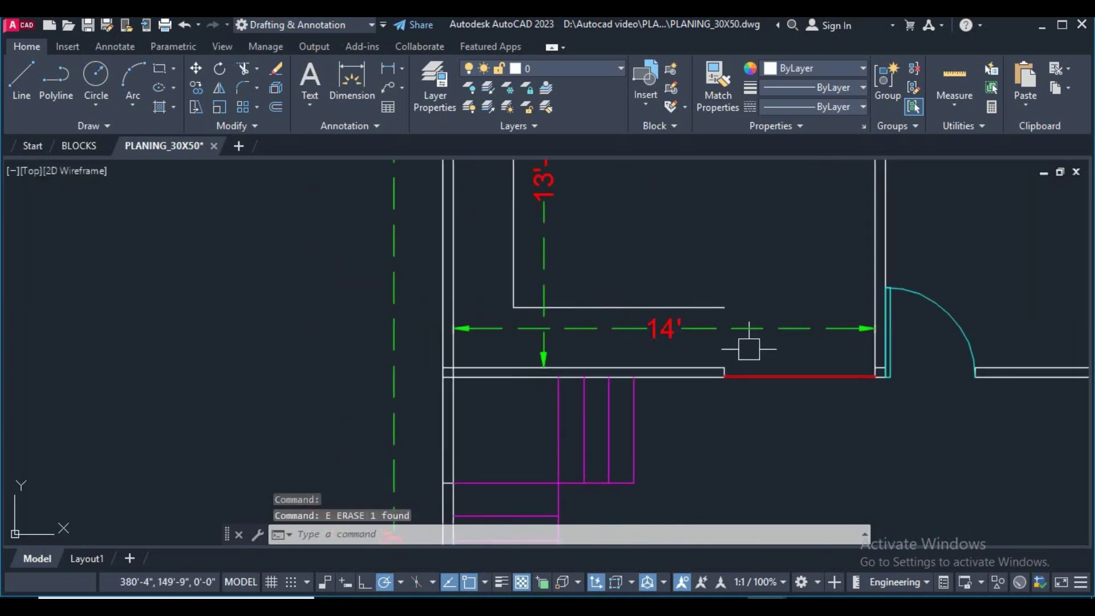
{"action": "type", "text": "L"}
Step: Draw a short vertical line closing the end of the new wall
{"action": "key", "text": "Return"}
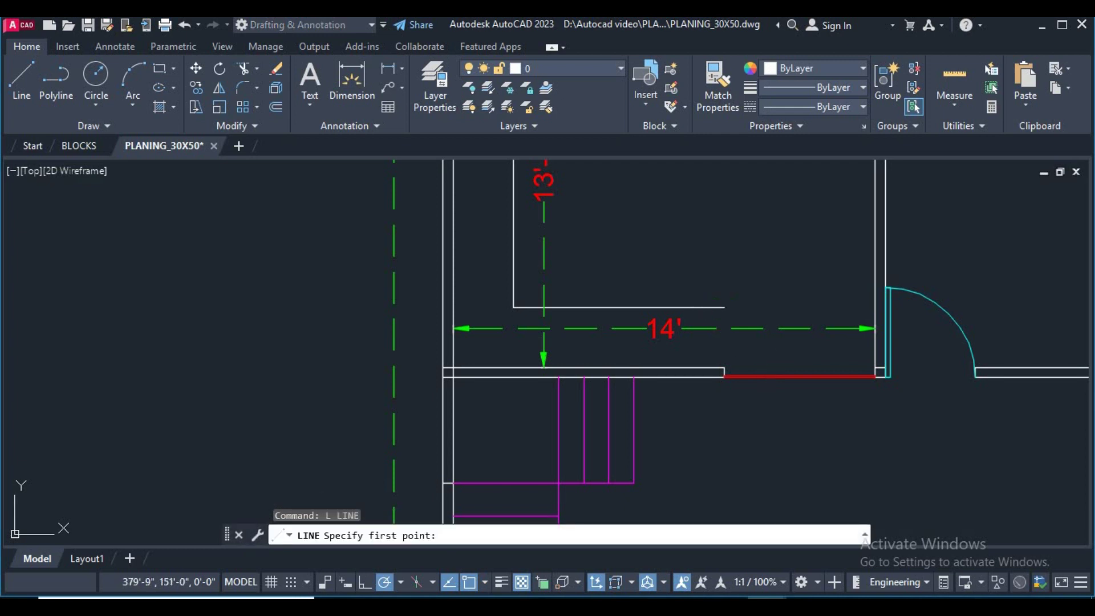
{"action": "left_click", "coordinate": [724, 308]}
{"action": "left_click", "coordinate": [724, 372]}
{"action": "right_click", "coordinate": [741, 233]}
{"action": "left_click", "coordinate": [782, 261]}
{"action": "scroll", "coordinate": [656, 313], "scroll_direction": "down", "scroll_amount": 2}
{"action": "scroll", "coordinate": [727, 330], "scroll_direction": "up", "scroll_amount": 2}
{"action": "scroll", "coordinate": [757, 367], "scroll_direction": "up", "scroll_amount": 1}
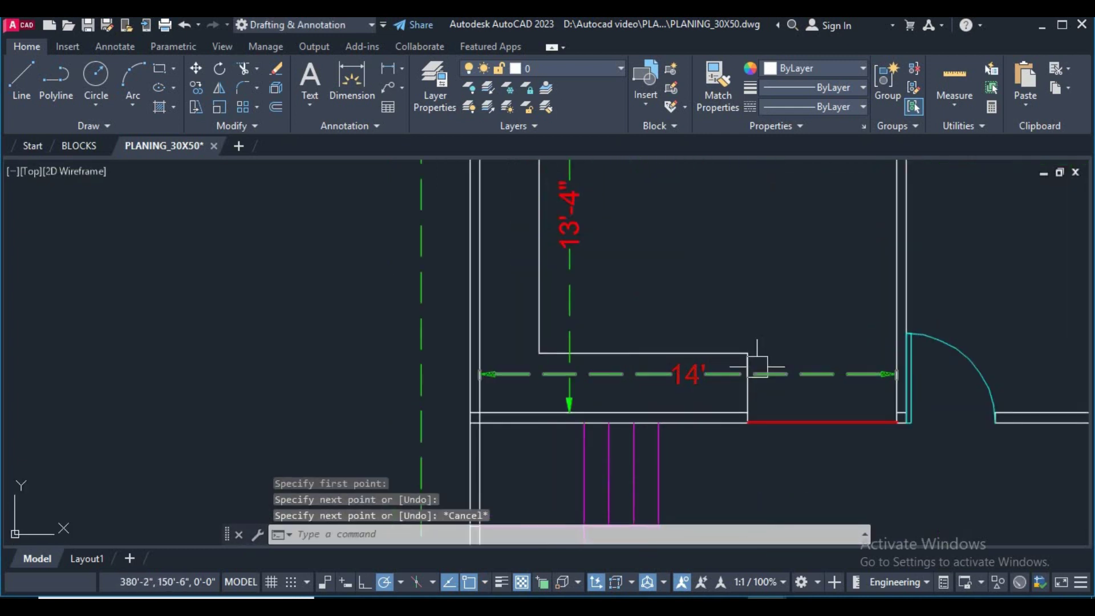
{"action": "scroll", "coordinate": [758, 367], "scroll_direction": "up", "scroll_amount": 2}
Step: Select the new vertical segment and the outline inside the 13'-4" room
{"action": "left_click", "coordinate": [687, 330]}
{"action": "scroll", "coordinate": [687, 330], "scroll_direction": "down", "scroll_amount": 2}
{"action": "left_click", "coordinate": [571, 292]}
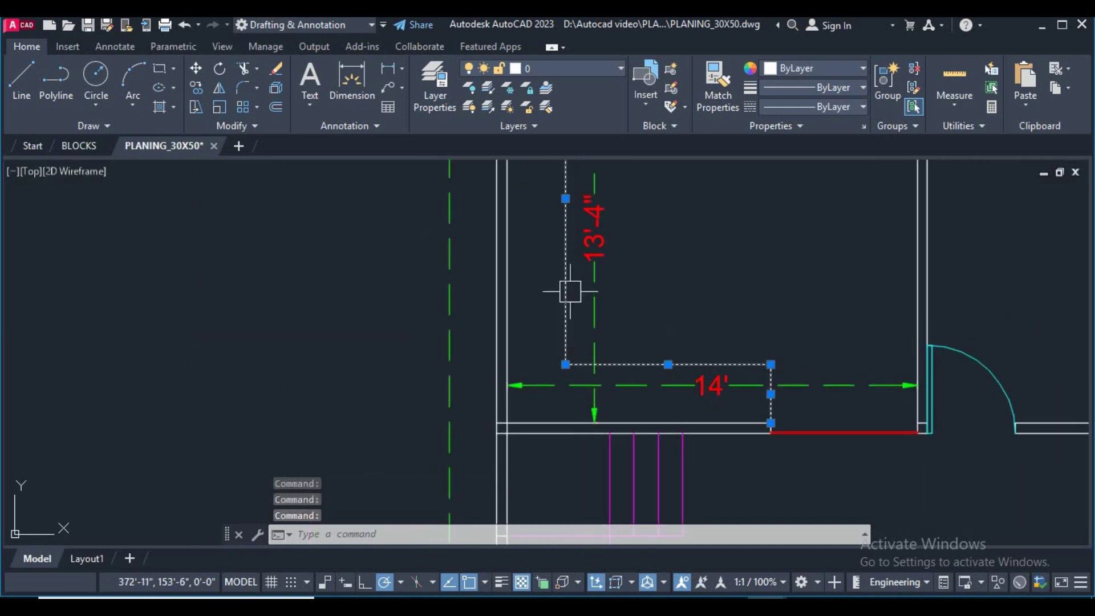
{"action": "scroll", "coordinate": [570, 291], "scroll_direction": "down", "scroll_amount": 3}
{"action": "scroll", "coordinate": [599, 338], "scroll_direction": "up", "scroll_amount": 1}
Step: Colour the selected outline brown, index colour 23, after briefly trying green
{"action": "left_click", "coordinate": [821, 69]}
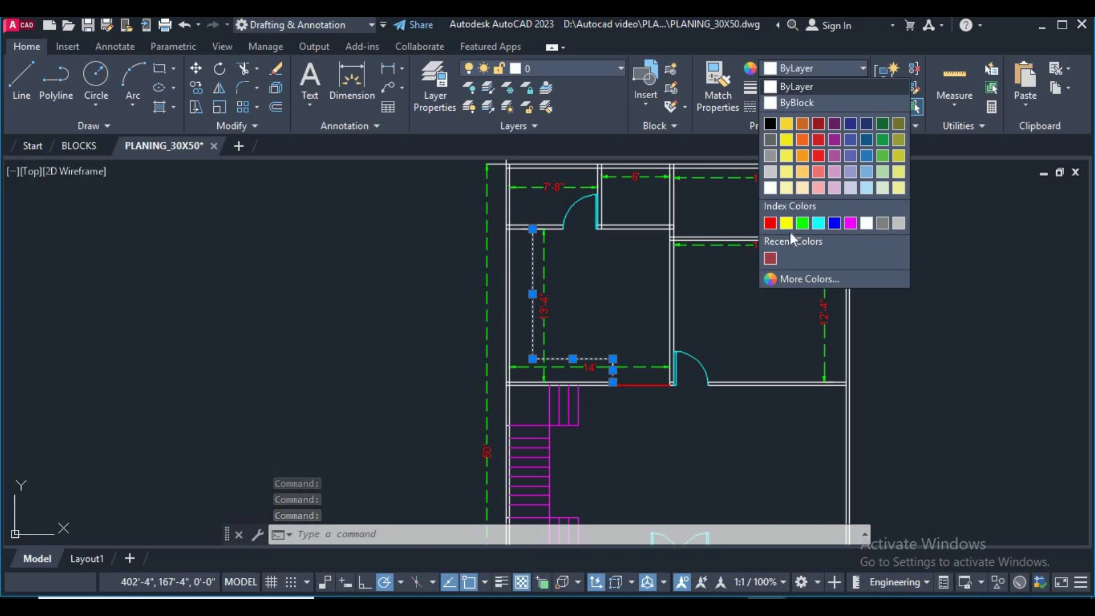
{"action": "left_click", "coordinate": [802, 223]}
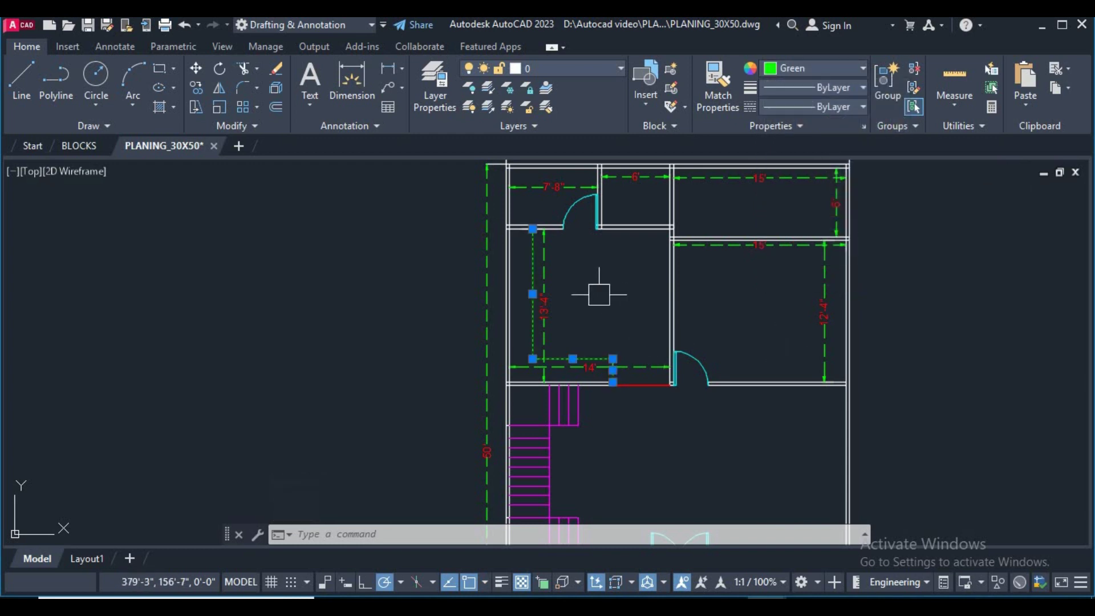
{"action": "left_click", "coordinate": [796, 69]}
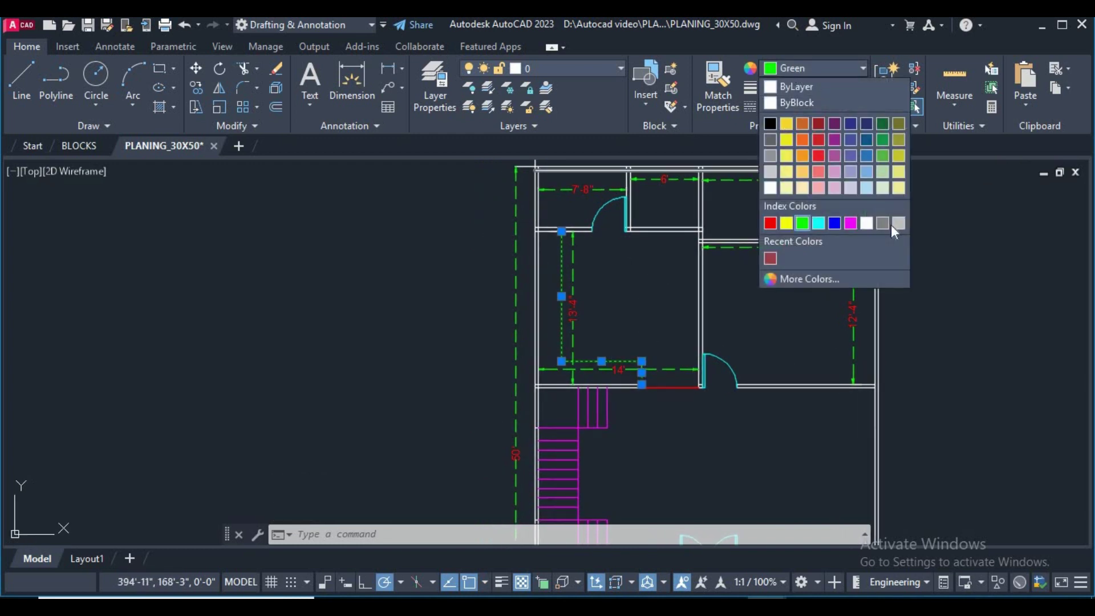
{"action": "left_click", "coordinate": [770, 257]}
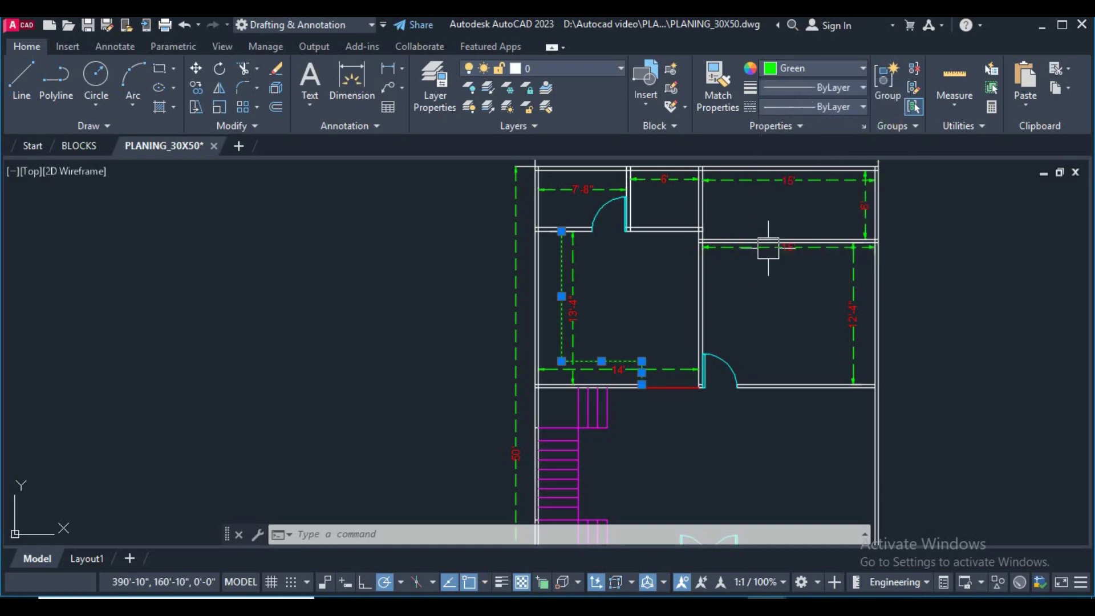
{"action": "left_click", "coordinate": [798, 64]}
{"action": "left_click", "coordinate": [801, 282]}
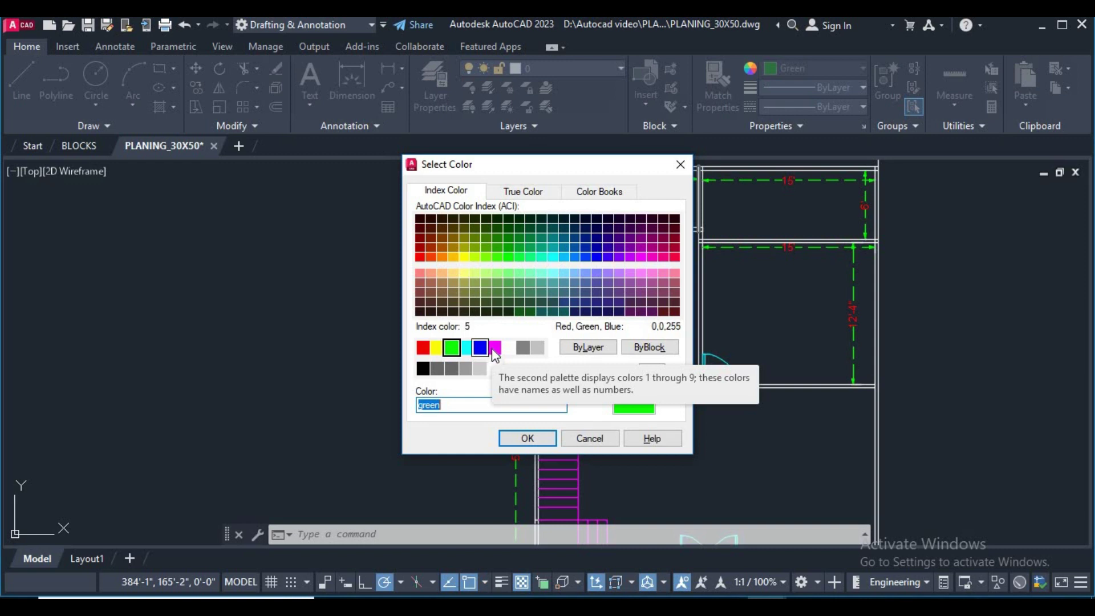
{"action": "left_click", "coordinate": [486, 303]}
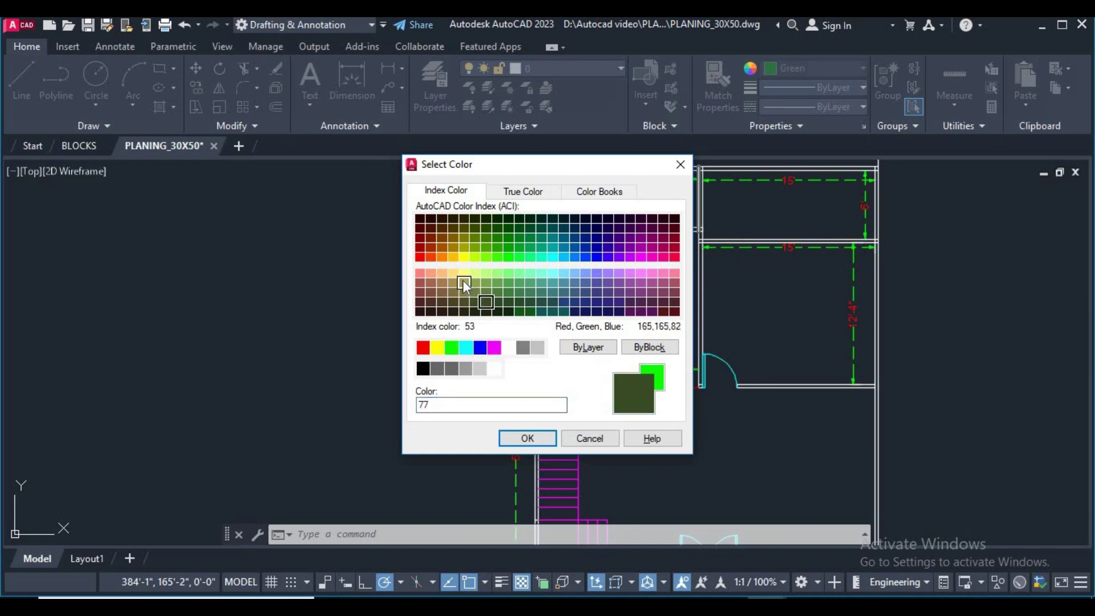
{"action": "left_click", "coordinate": [431, 283]}
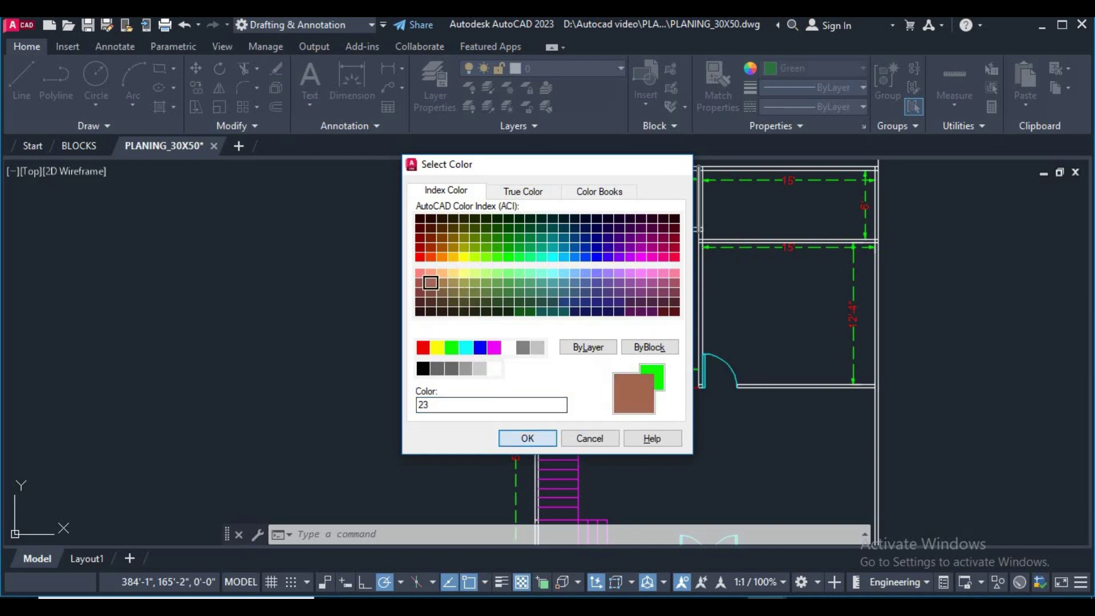
{"action": "key", "text": "Return"}
Step: Pan the plan leftward and start a new line with L
{"action": "middle_click_drag", "start_coordinate": [642, 279], "coordinate": [582, 271]}
{"action": "type", "text": "l"}
{"action": "key", "text": "Return"}
{"action": "left_click", "coordinate": [581, 376]}
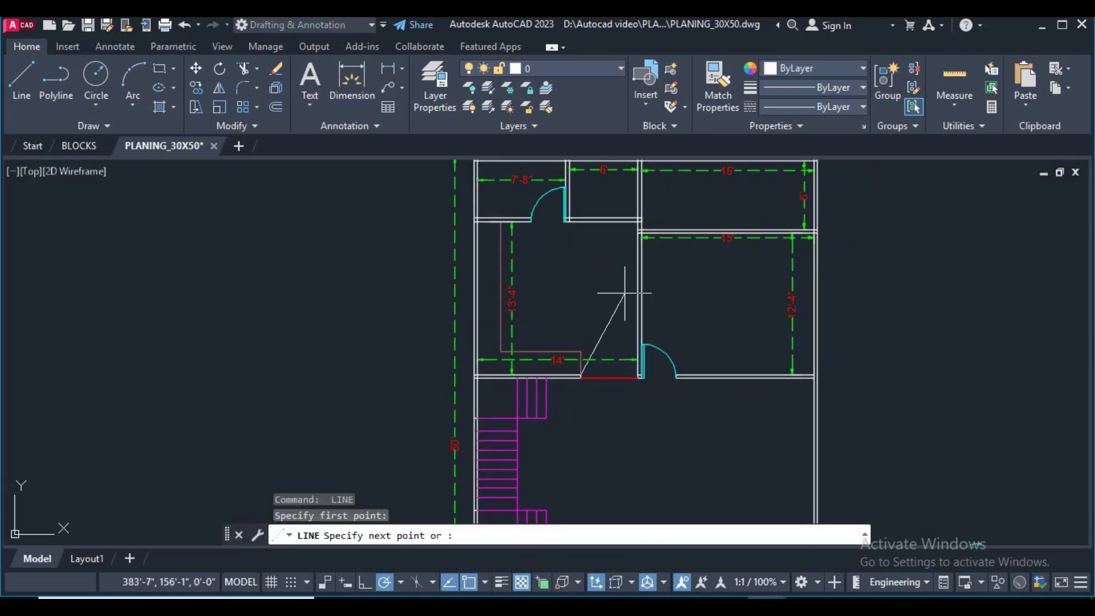
{"action": "right_click", "coordinate": [692, 300]}
{"action": "left_click", "coordinate": [730, 328]}
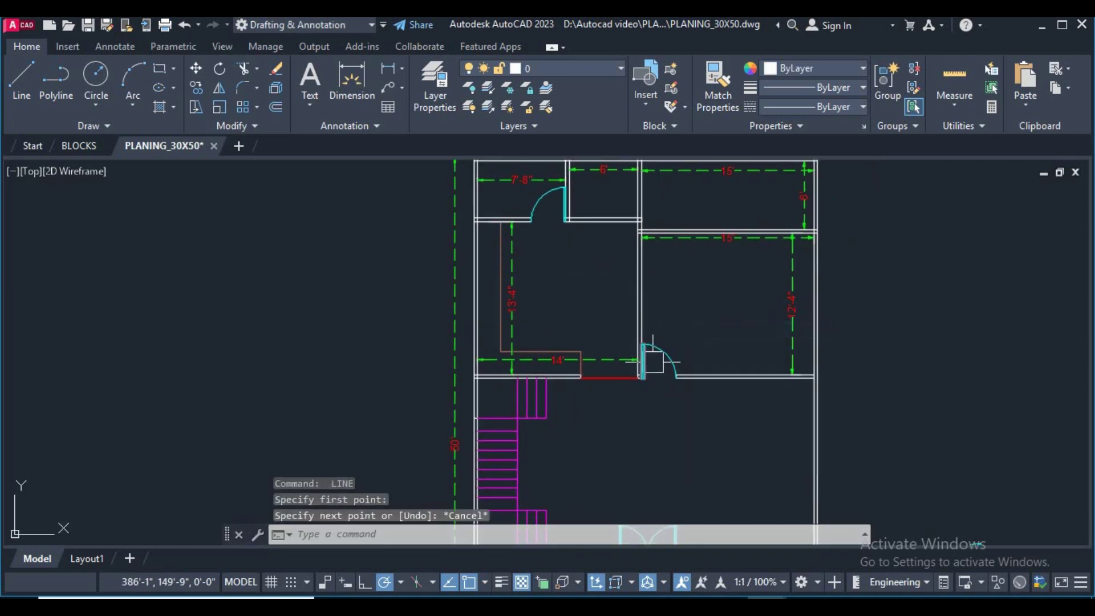
{"action": "scroll", "coordinate": [523, 327], "scroll_direction": "up", "scroll_amount": 2}
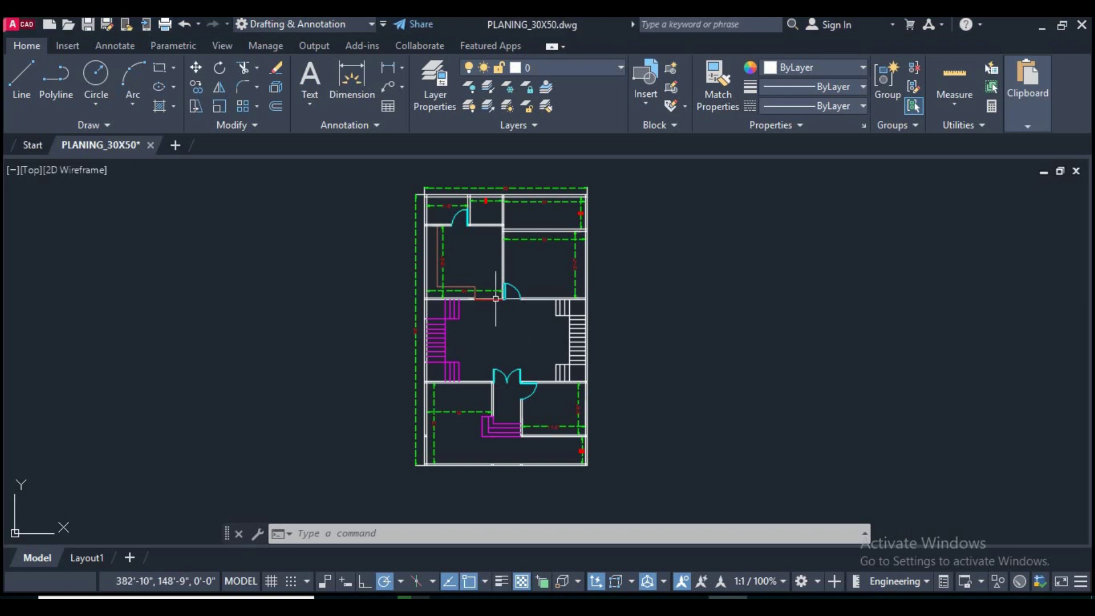
{"action": "scroll", "coordinate": [490, 285], "scroll_direction": "up", "scroll_amount": 2}
{"action": "scroll", "coordinate": [535, 357], "scroll_direction": "up", "scroll_amount": 1}
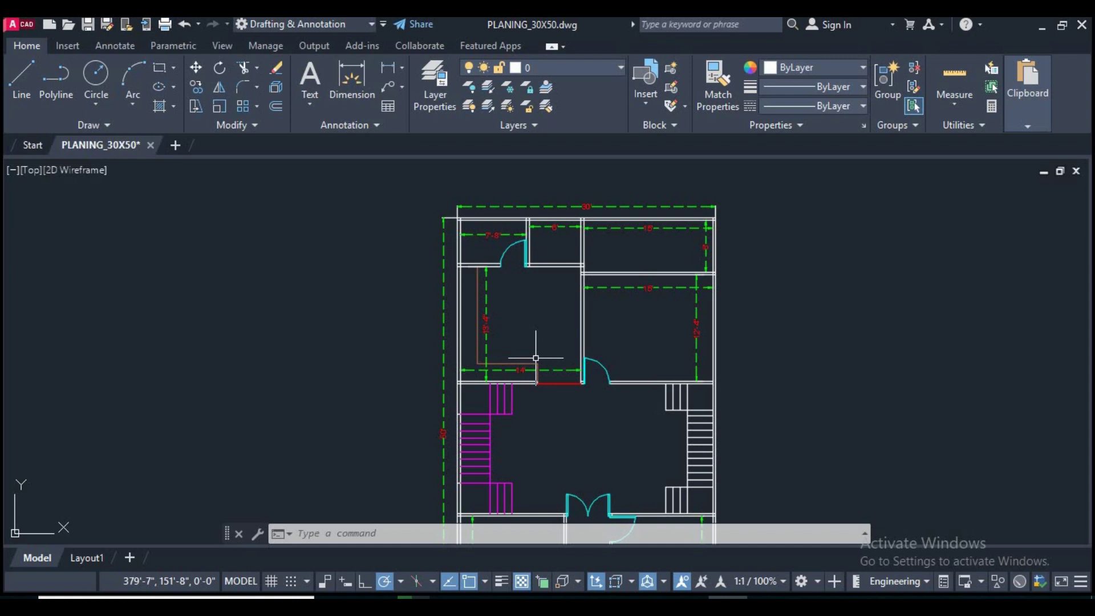
{"action": "scroll", "coordinate": [353, 308], "scroll_direction": "down", "scroll_amount": 2}
{"action": "scroll", "coordinate": [393, 307], "scroll_direction": "down", "scroll_amount": 3}
{"action": "scroll", "coordinate": [459, 321], "scroll_direction": "up", "scroll_amount": 3}
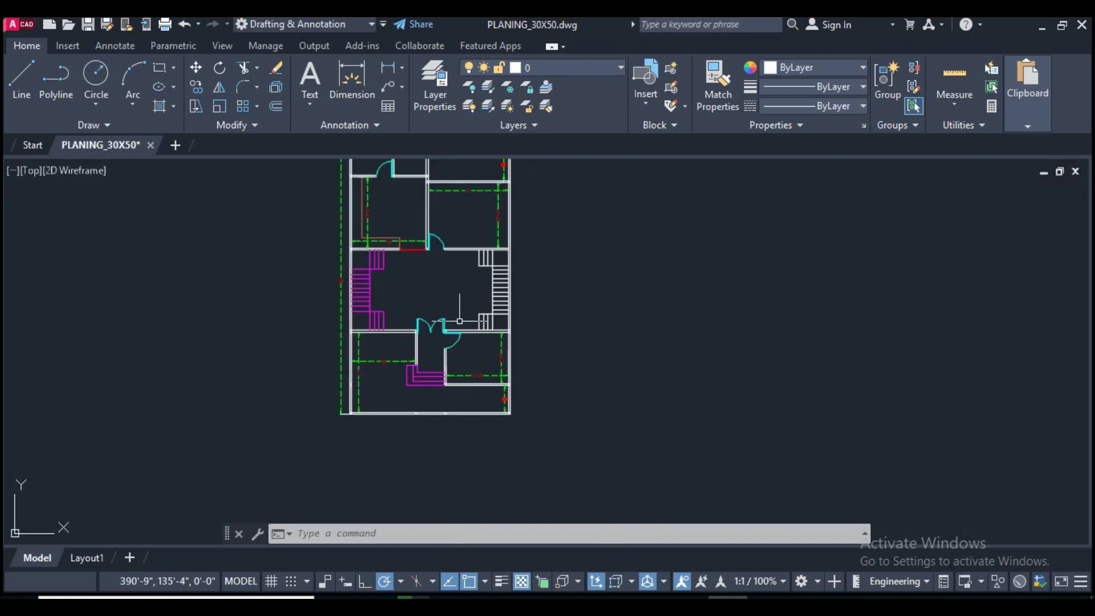
{"action": "middle_click_drag", "start_coordinate": [473, 342], "coordinate": [410, 388]}
Step: Window-select the whole floor plan and copy it to the right of the original
{"action": "left_click", "coordinate": [488, 485]}
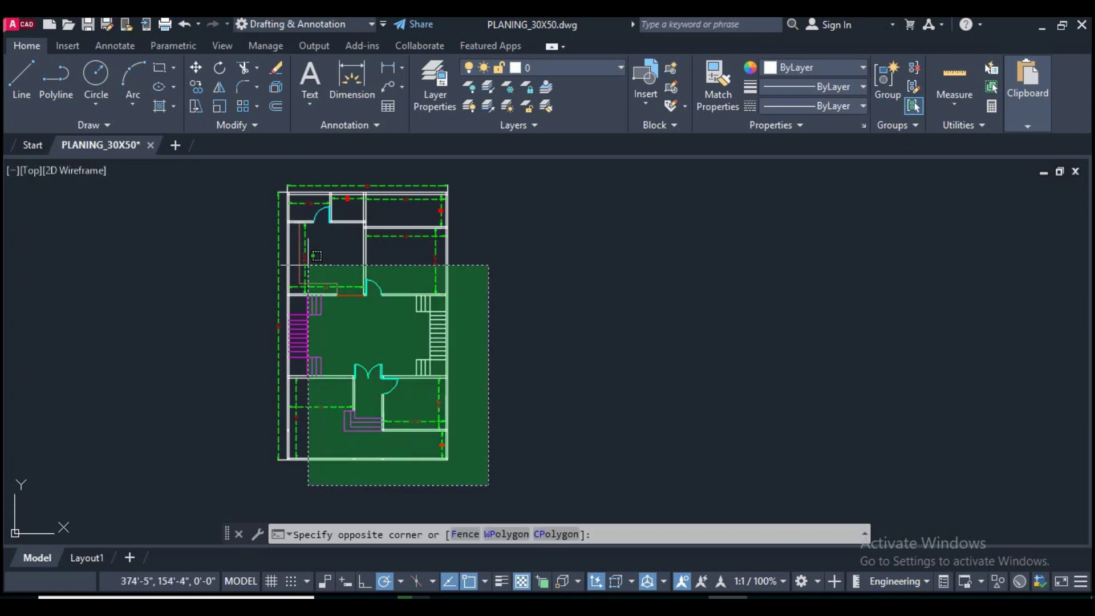
{"action": "left_click", "coordinate": [245, 174]}
{"action": "middle_click_drag", "start_coordinate": [285, 154], "coordinate": [245, 170]}
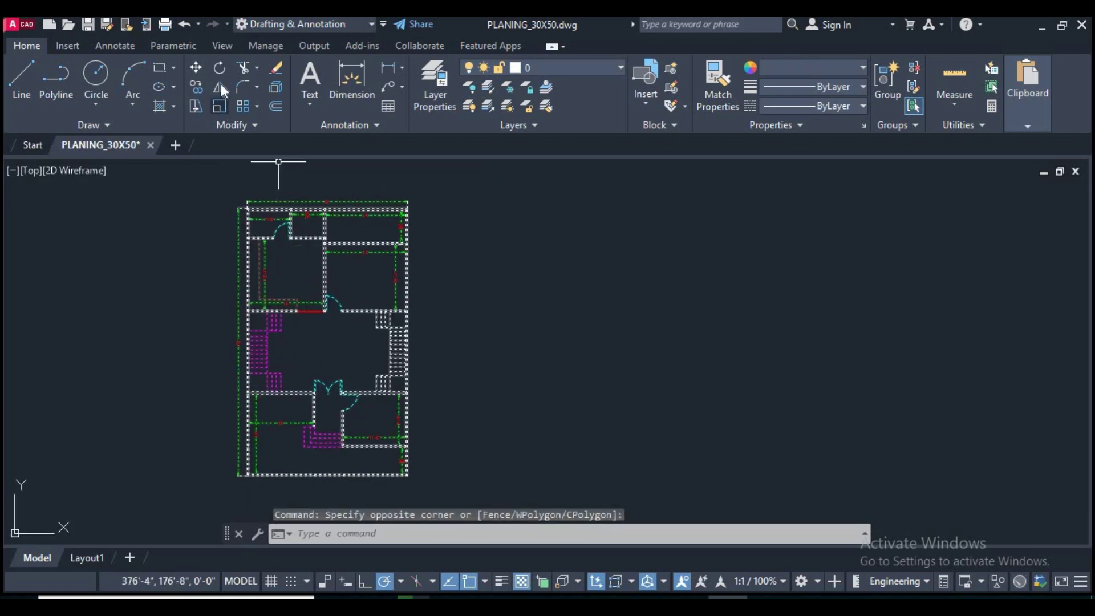
{"action": "type", "text": "co"}
{"action": "key", "text": "Return"}
{"action": "left_click", "coordinate": [459, 257]}
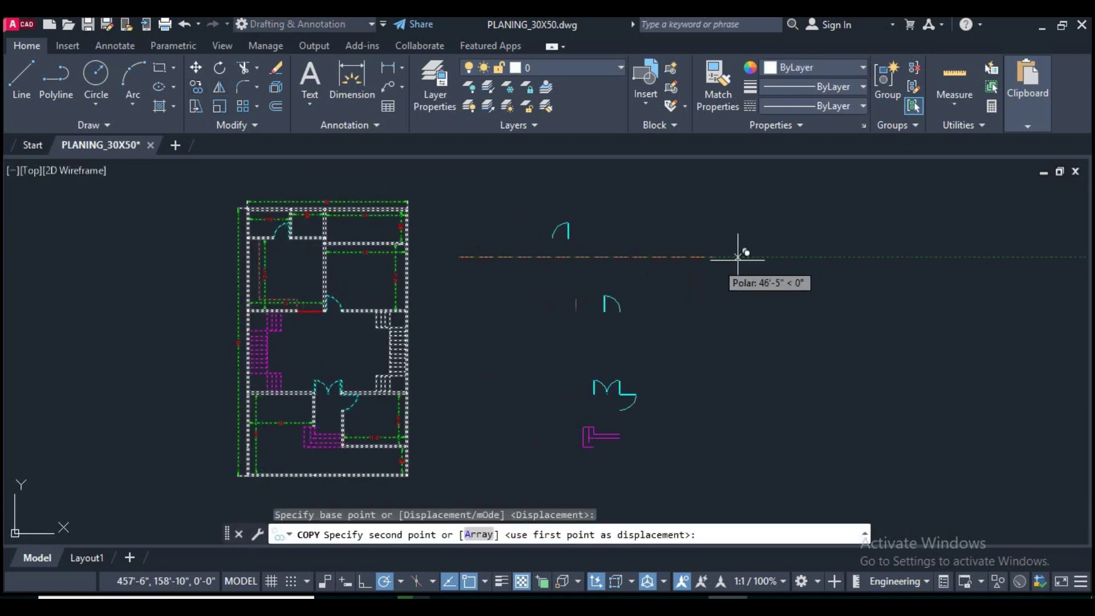
{"action": "left_click", "coordinate": [786, 248]}
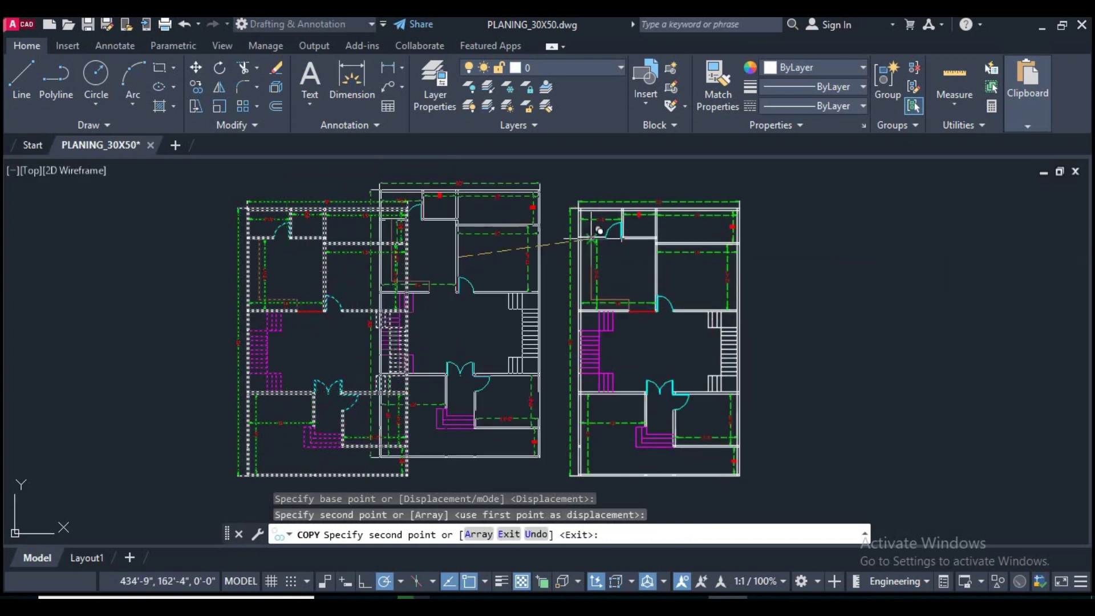
{"action": "key", "text": "Return"}
Step: Pan both plans into view and start a multiline text label with T
{"action": "middle_click_drag", "start_coordinate": [700, 284], "coordinate": [534, 466]}
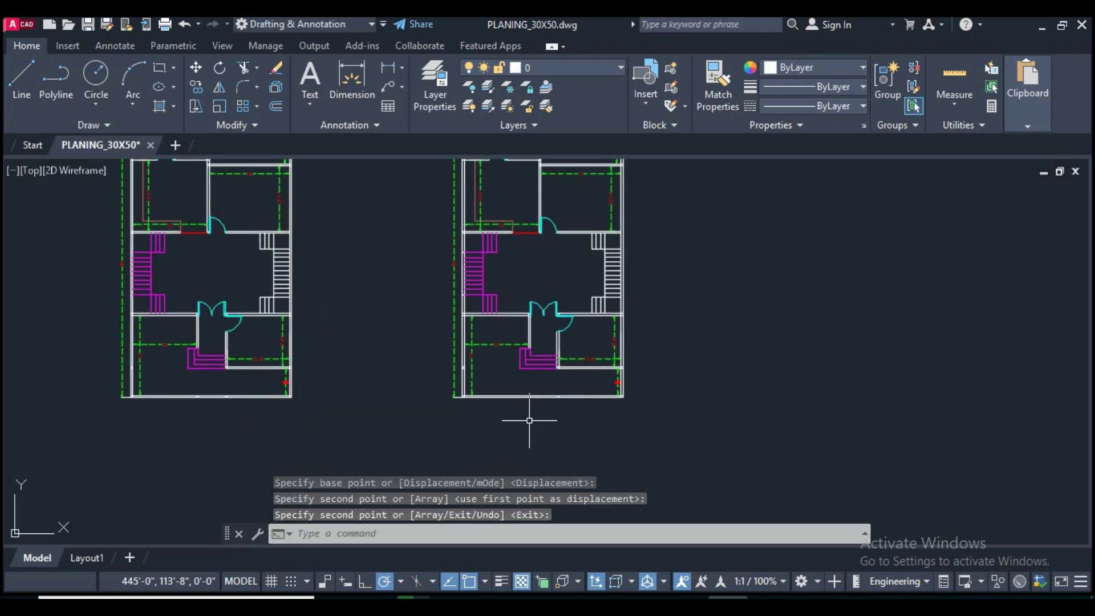
{"action": "middle_click_drag", "start_coordinate": [547, 353], "coordinate": [579, 350]}
{"action": "type", "text": "T"}
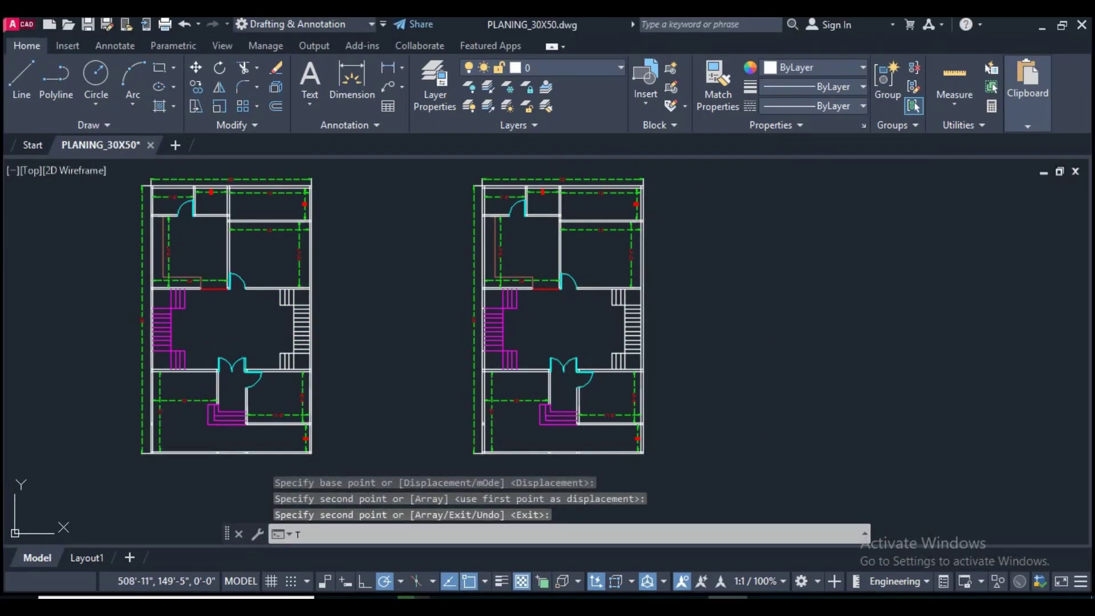
{"action": "key", "text": "Return"}
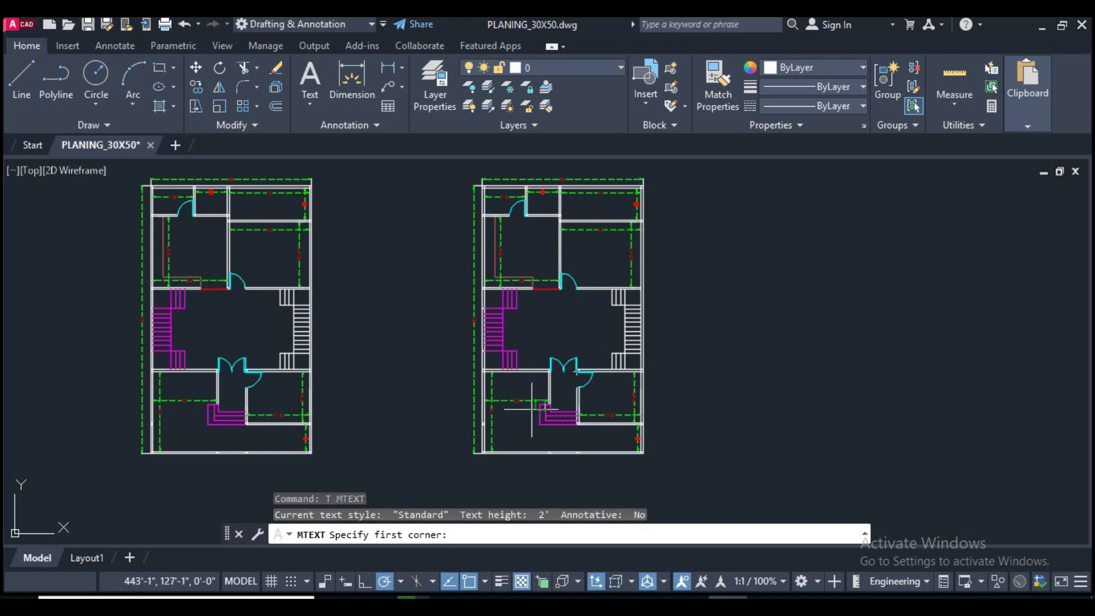
Step: Draw an MTEXT box in the porch with red text at 1' height
{"action": "scroll", "coordinate": [531, 409], "scroll_direction": "up", "scroll_amount": 5}
{"action": "scroll", "coordinate": [502, 400], "scroll_direction": "up", "scroll_amount": 4}
{"action": "left_click", "coordinate": [399, 295]}
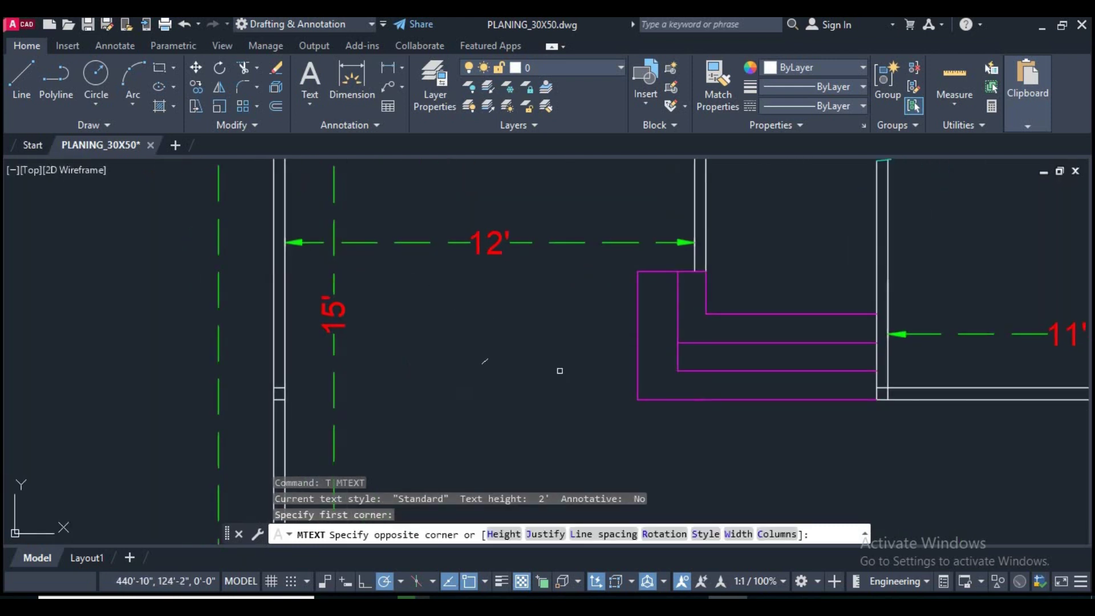
{"action": "left_click", "coordinate": [577, 380]}
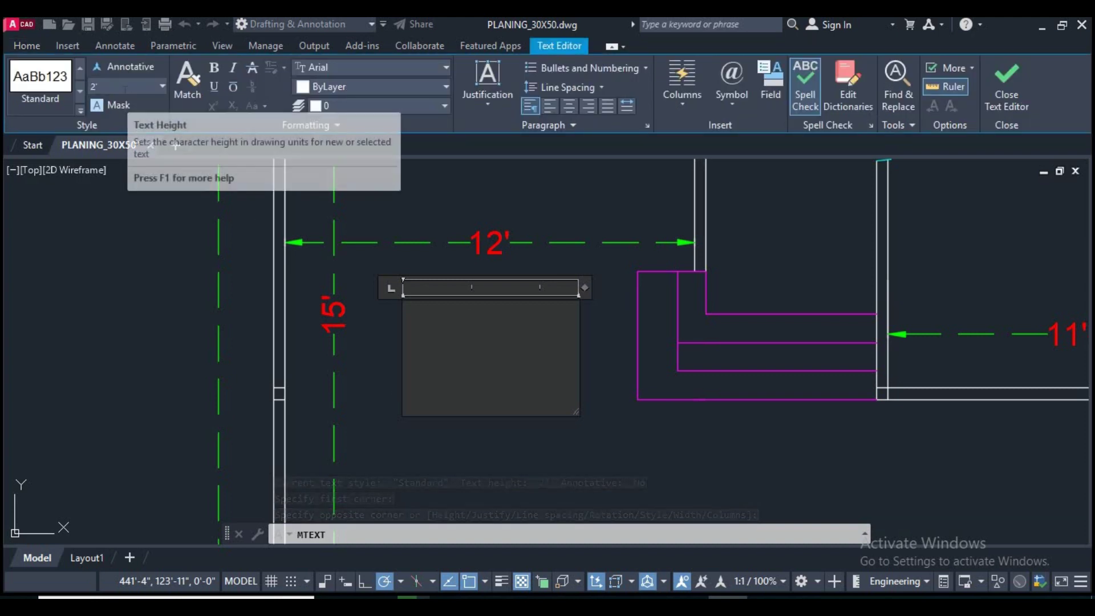
{"action": "left_click", "coordinate": [377, 87]}
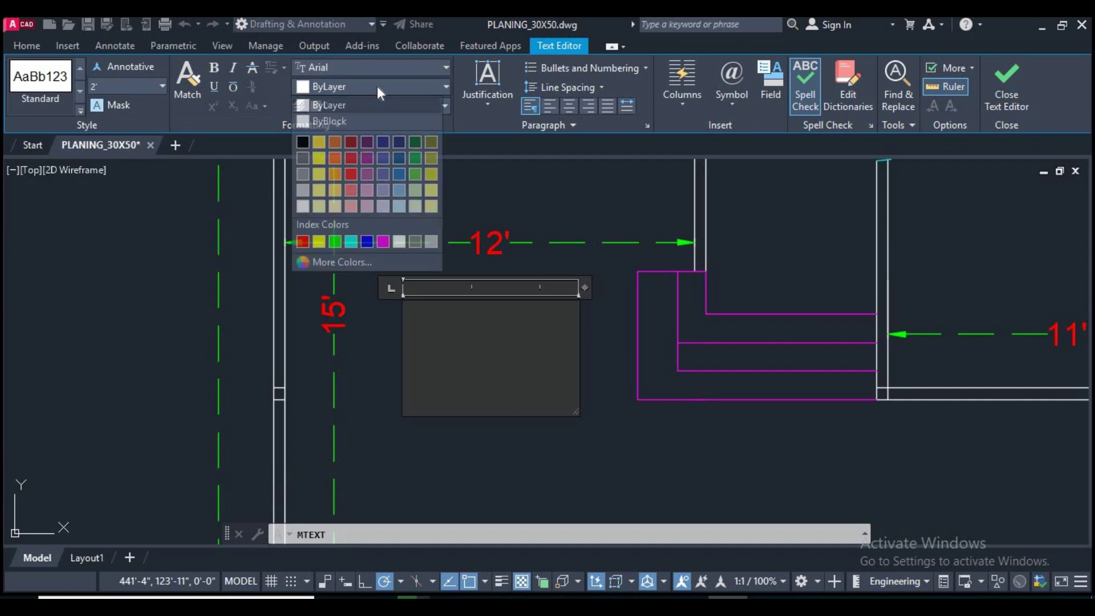
{"action": "left_click", "coordinate": [302, 244]}
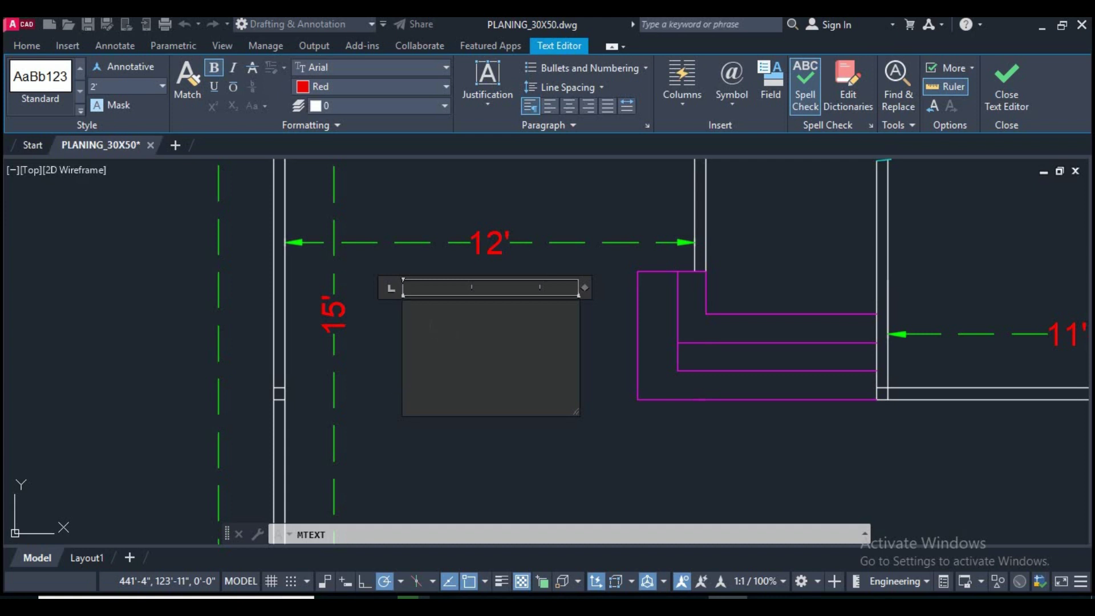
{"action": "left_click", "coordinate": [112, 86]}
{"action": "type", "text": "'"}
{"action": "key", "text": "Return"}
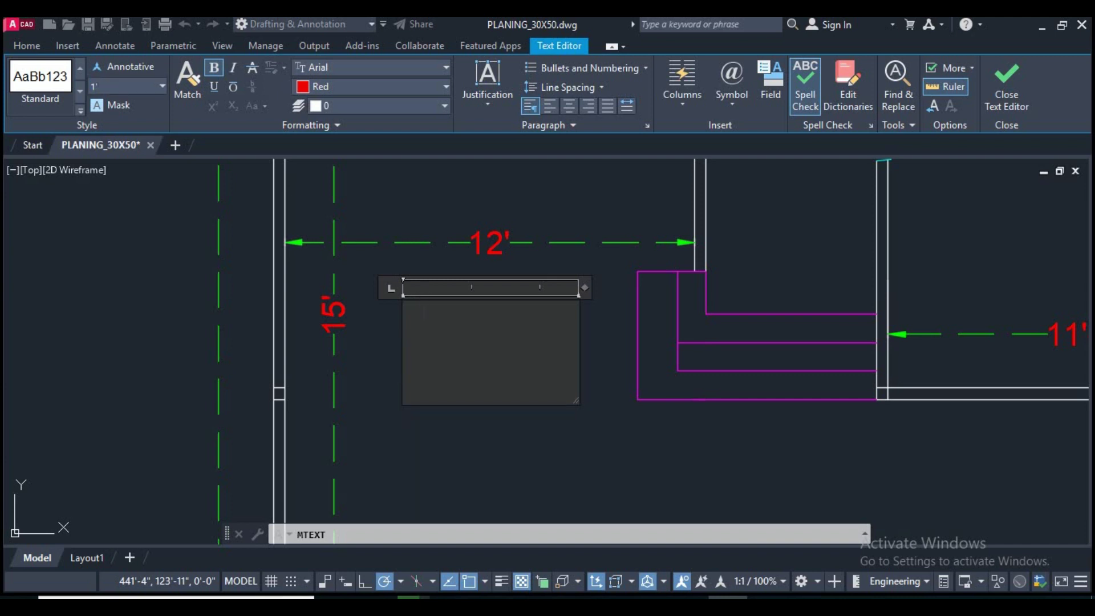
Step: Type PORCH and 12'0"X15'0" on two lines, centred
{"action": "type", "text": "PORCH"}
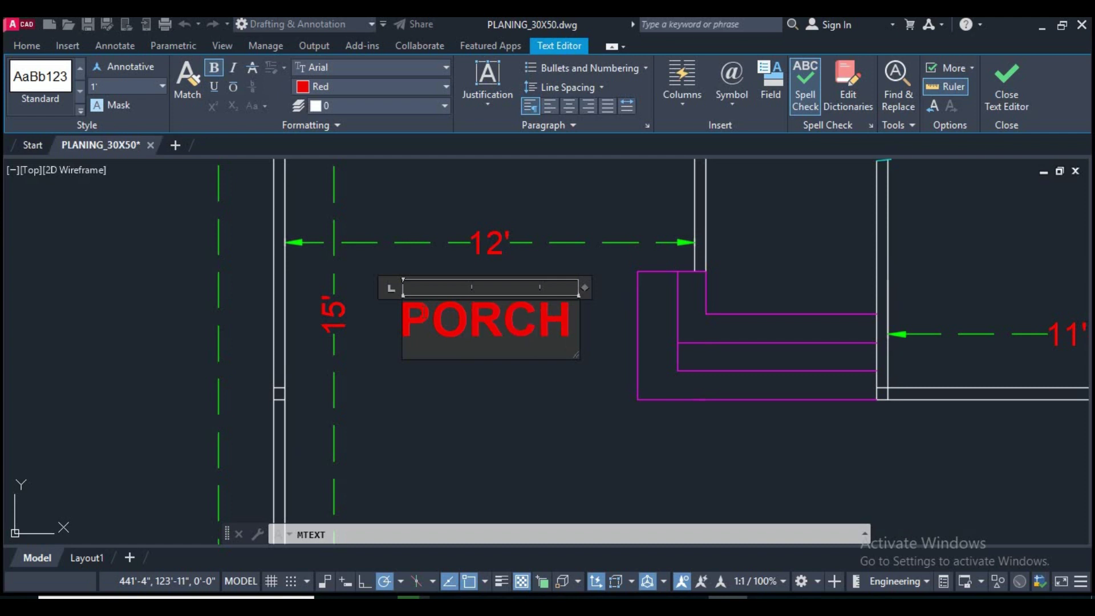
{"action": "key", "text": "Return"}
{"action": "type", "text": "12'0\"X"}
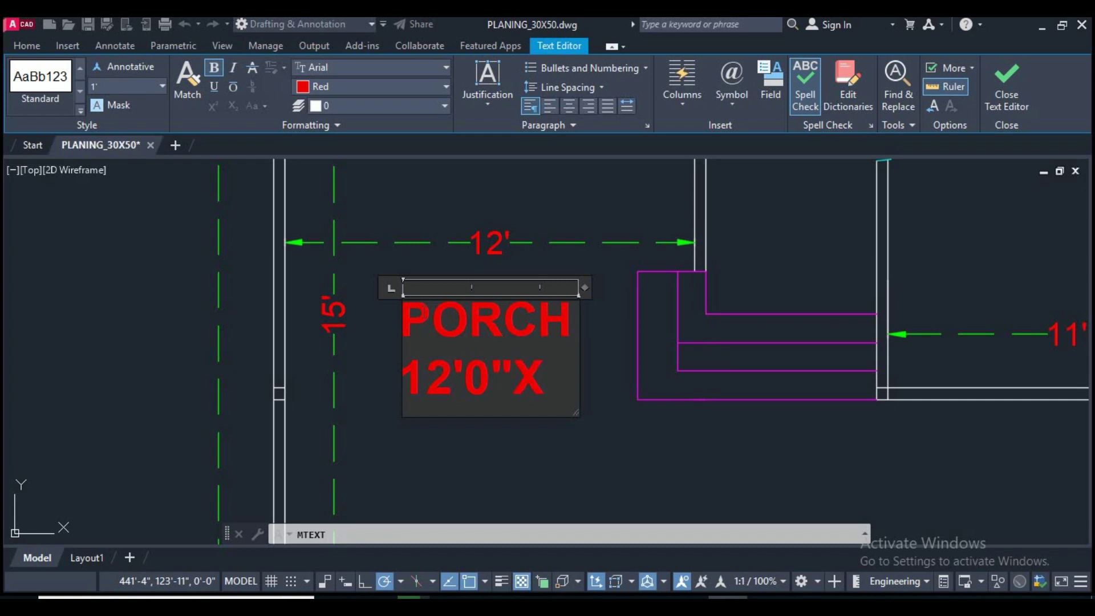
{"action": "type", "text": "15'0\""}
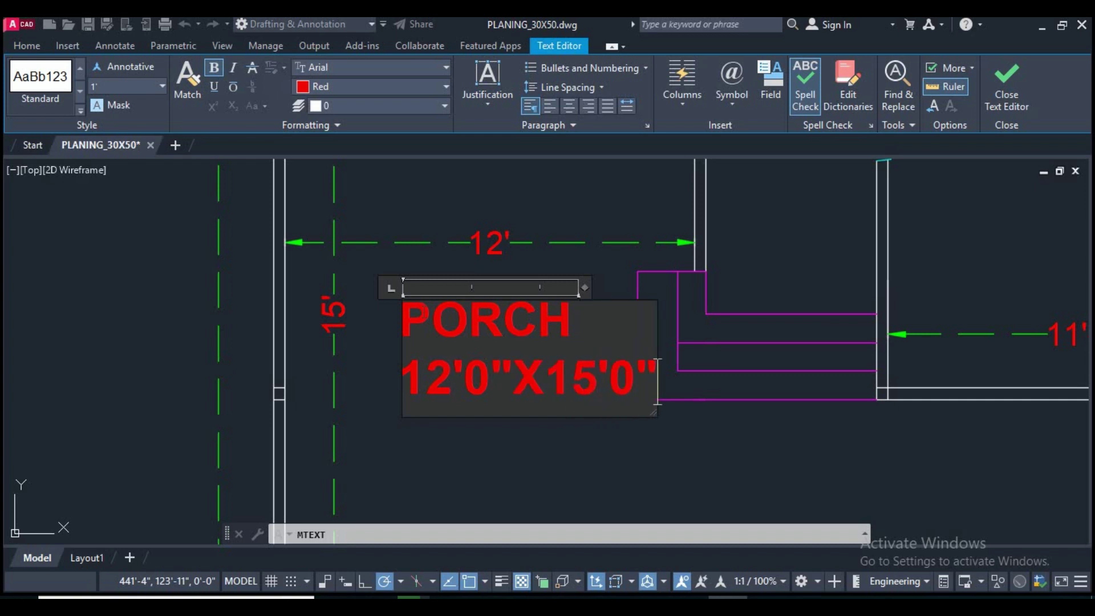
{"action": "key", "text": "ctrl+a"}
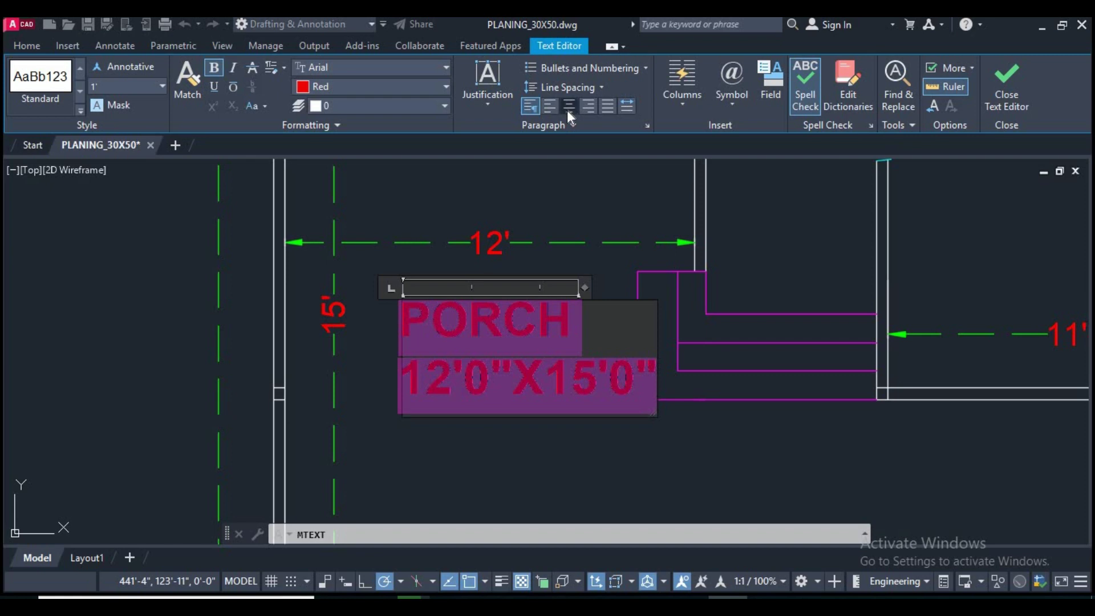
{"action": "left_click", "coordinate": [568, 107]}
{"action": "left_click", "coordinate": [559, 217]}
Step: Zoom around the porch and begin selecting its dimensions
{"action": "scroll", "coordinate": [549, 365], "scroll_direction": "down", "scroll_amount": 4}
{"action": "scroll", "coordinate": [549, 365], "scroll_direction": "down", "scroll_amount": 2}
{"action": "scroll", "coordinate": [439, 342], "scroll_direction": "up", "scroll_amount": 3}
{"action": "scroll", "coordinate": [399, 348], "scroll_direction": "up", "scroll_amount": 1}
{"action": "scroll", "coordinate": [386, 349], "scroll_direction": "up", "scroll_amount": 2}
{"action": "left_click", "coordinate": [386, 363]}
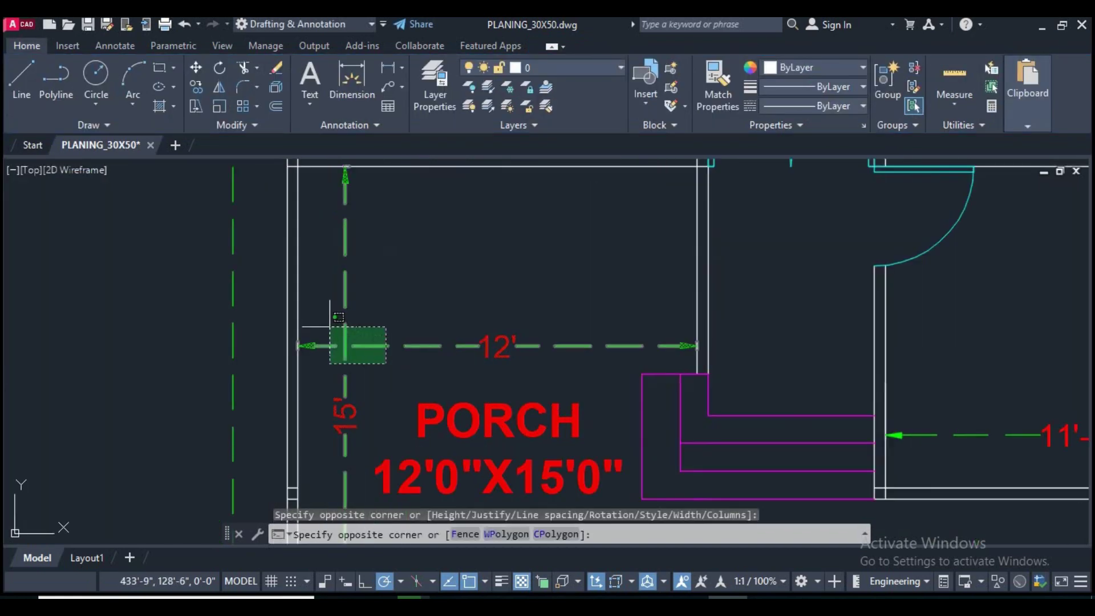
Step: Erase the porch's two unwanted dimensions
{"action": "left_click", "coordinate": [330, 328]}
{"action": "type", "text": "E"}
{"action": "key", "text": "Return"}
{"action": "middle_click_drag", "start_coordinate": [434, 355], "coordinate": [438, 298]}
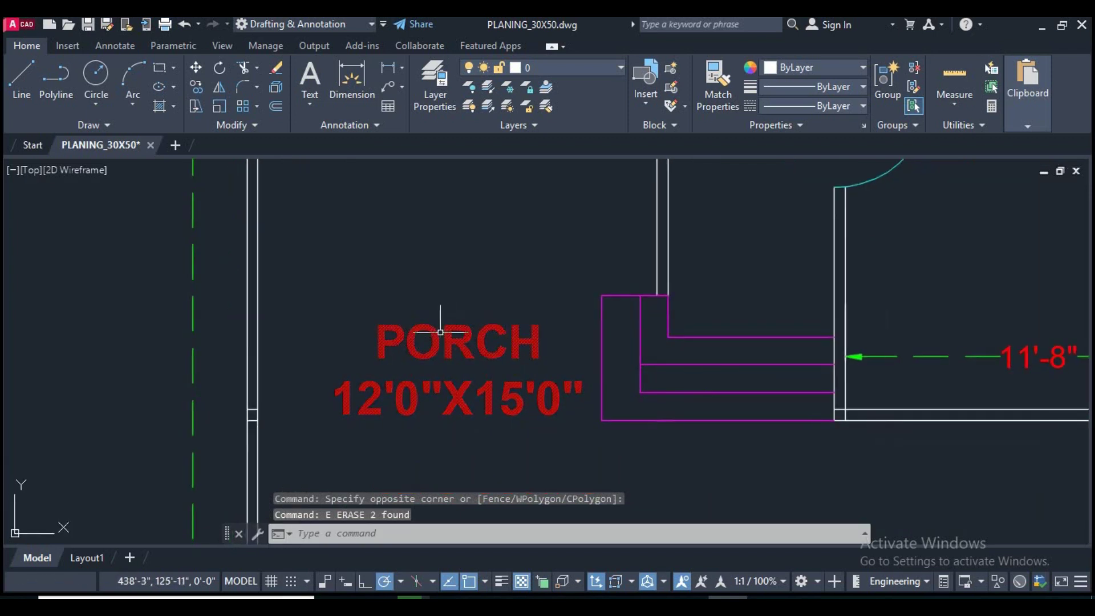
Step: Shrink the red PORCH label to 6" text height so it fits the room
{"action": "left_click", "coordinate": [439, 332]}
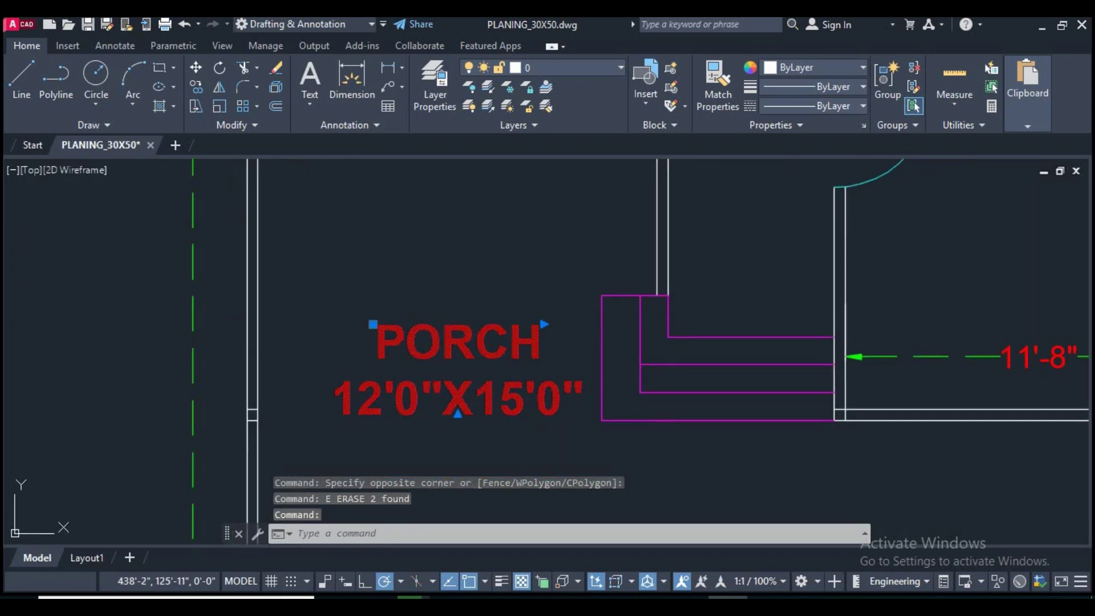
{"action": "double_click", "coordinate": [440, 340]}
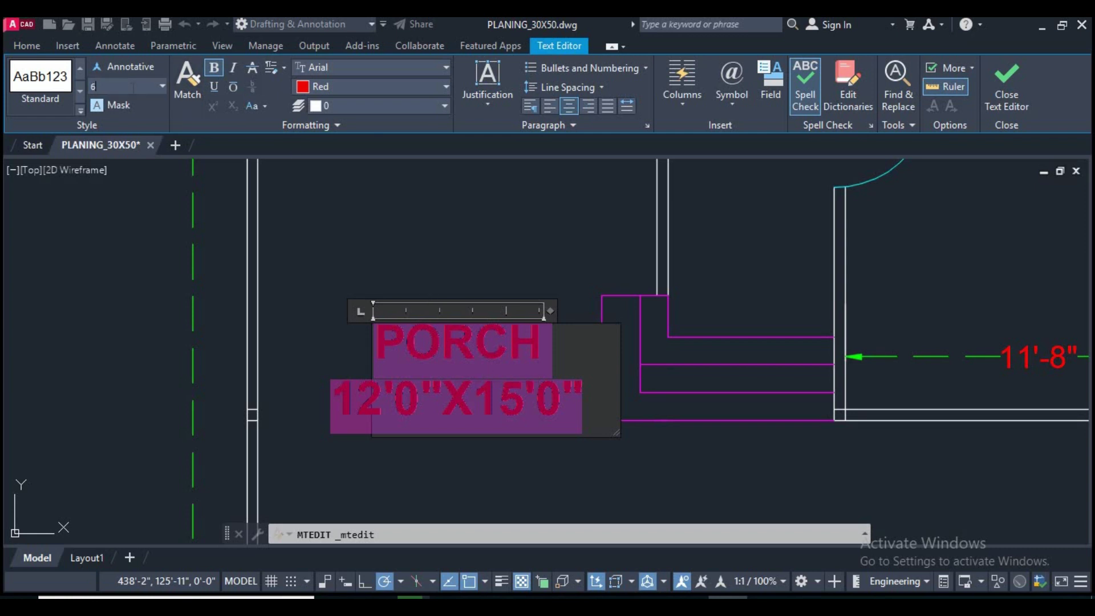
{"action": "key", "text": "Return"}
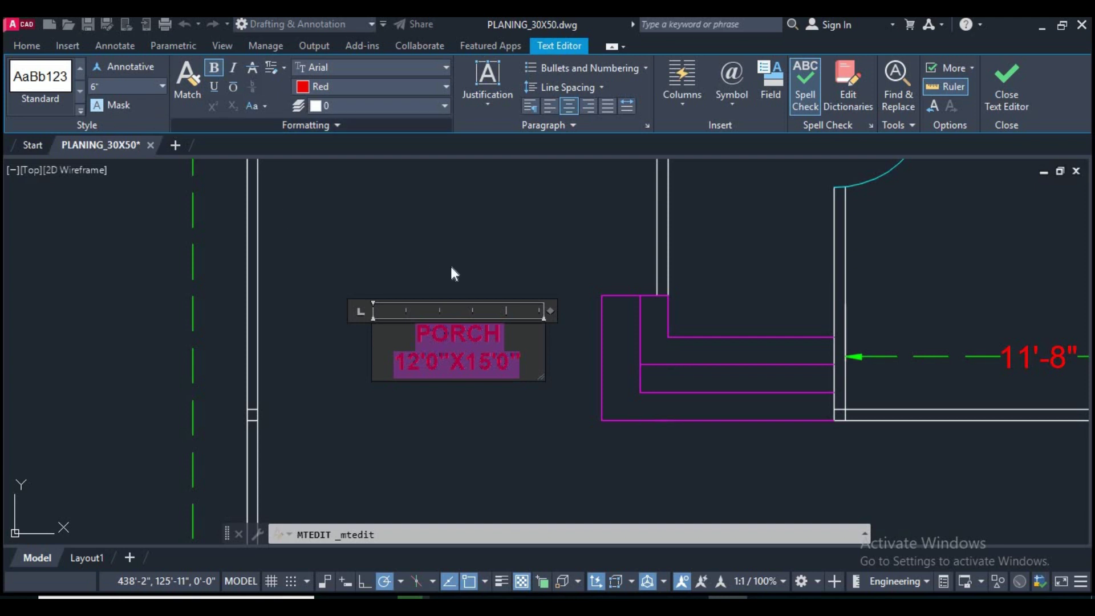
{"action": "left_click", "coordinate": [508, 282]}
{"action": "scroll", "coordinate": [464, 297], "scroll_direction": "down", "scroll_amount": 5}
{"action": "scroll", "coordinate": [366, 349], "scroll_direction": "up", "scroll_amount": 3}
{"action": "middle_click_drag", "start_coordinate": [367, 349], "coordinate": [418, 402]}
{"action": "scroll", "coordinate": [417, 402], "scroll_direction": "down", "scroll_amount": 2}
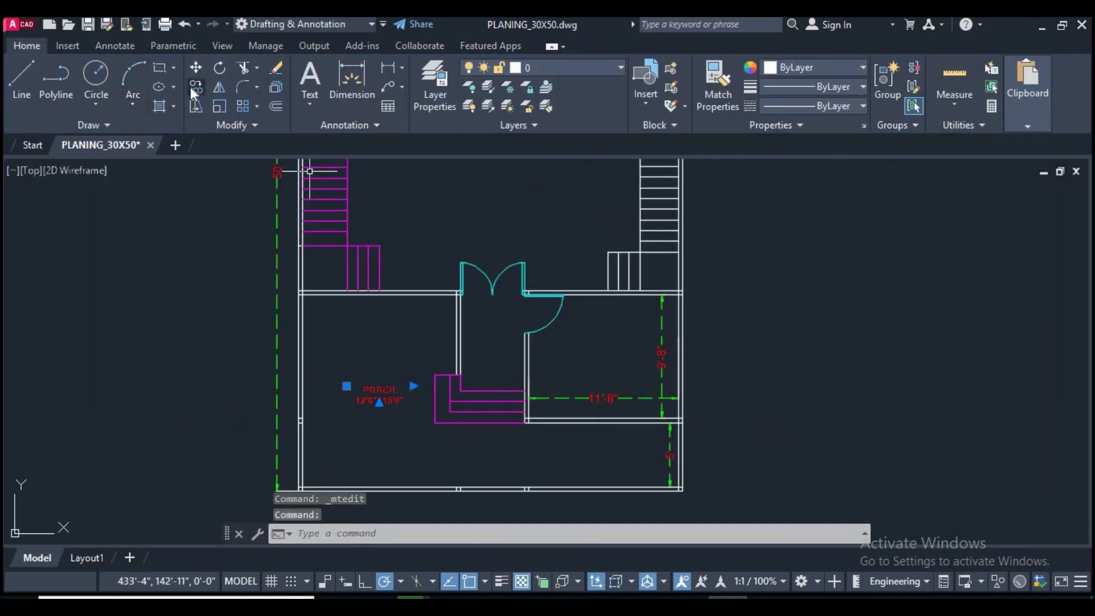
Step: Copy the PORCH label into the neighbouring room and the upper rooms of the plan
{"action": "type", "text": "co"}
{"action": "key", "text": "Return"}
{"action": "left_click", "coordinate": [370, 395]}
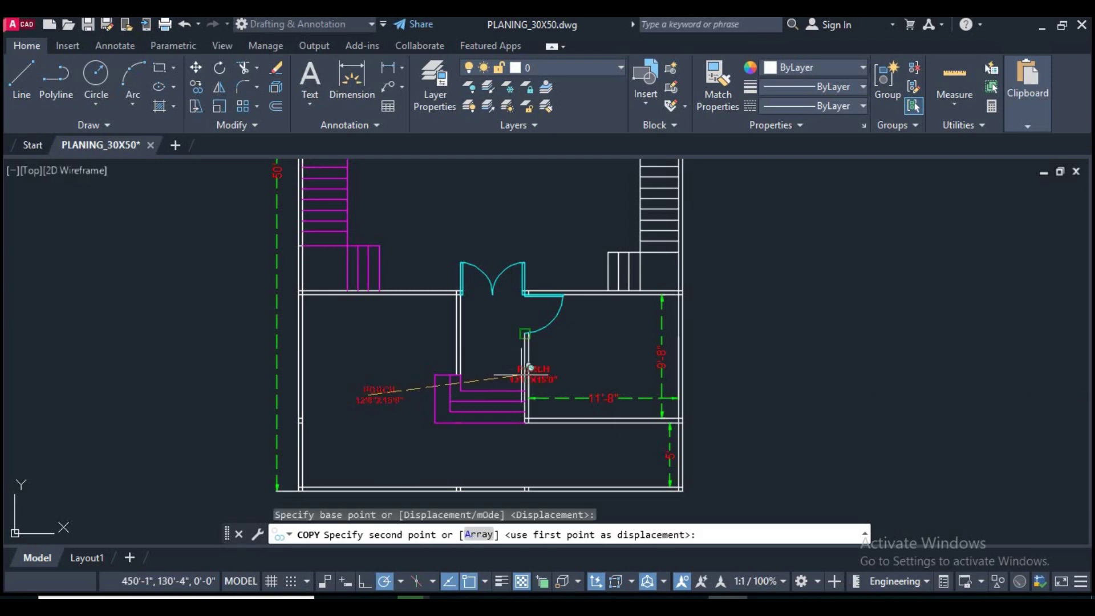
{"action": "scroll", "coordinate": [587, 365], "scroll_direction": "up", "scroll_amount": 2}
{"action": "left_click", "coordinate": [581, 343]}
{"action": "scroll", "coordinate": [367, 317], "scroll_direction": "down", "scroll_amount": 3}
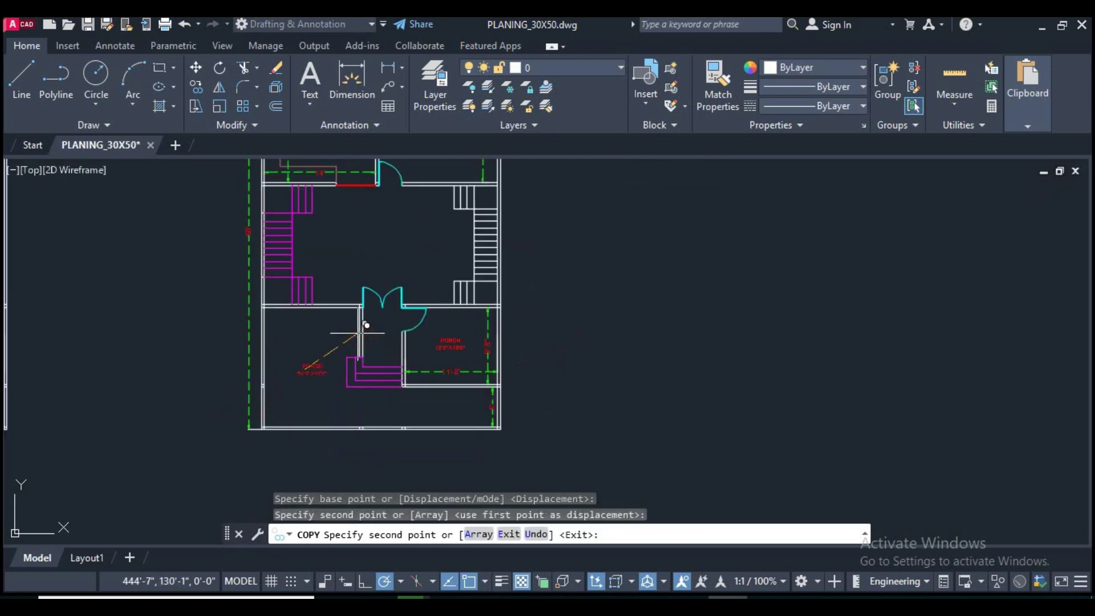
{"action": "scroll", "coordinate": [370, 345], "scroll_direction": "up", "scroll_amount": 1}
{"action": "middle_click_drag", "start_coordinate": [370, 346], "coordinate": [391, 367]}
{"action": "left_click", "coordinate": [394, 377]}
{"action": "middle_click_drag", "start_coordinate": [348, 246], "coordinate": [372, 331]}
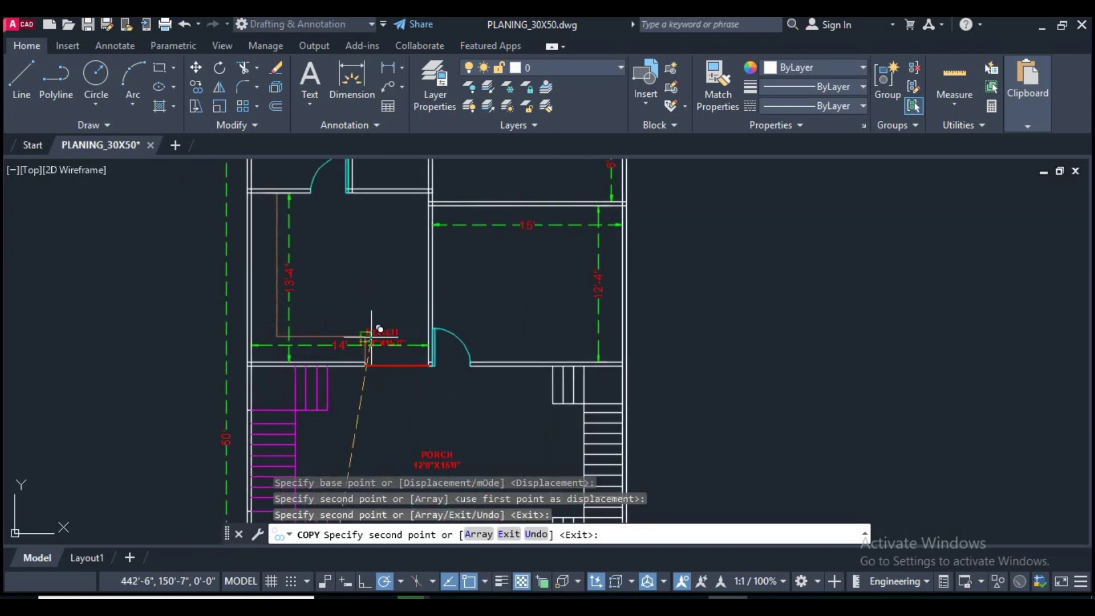
{"action": "left_click", "coordinate": [347, 265]}
{"action": "left_click", "coordinate": [501, 274]}
Step: Review the top of the house, then cancel the copy command
{"action": "middle_click_drag", "start_coordinate": [504, 261], "coordinate": [480, 274]}
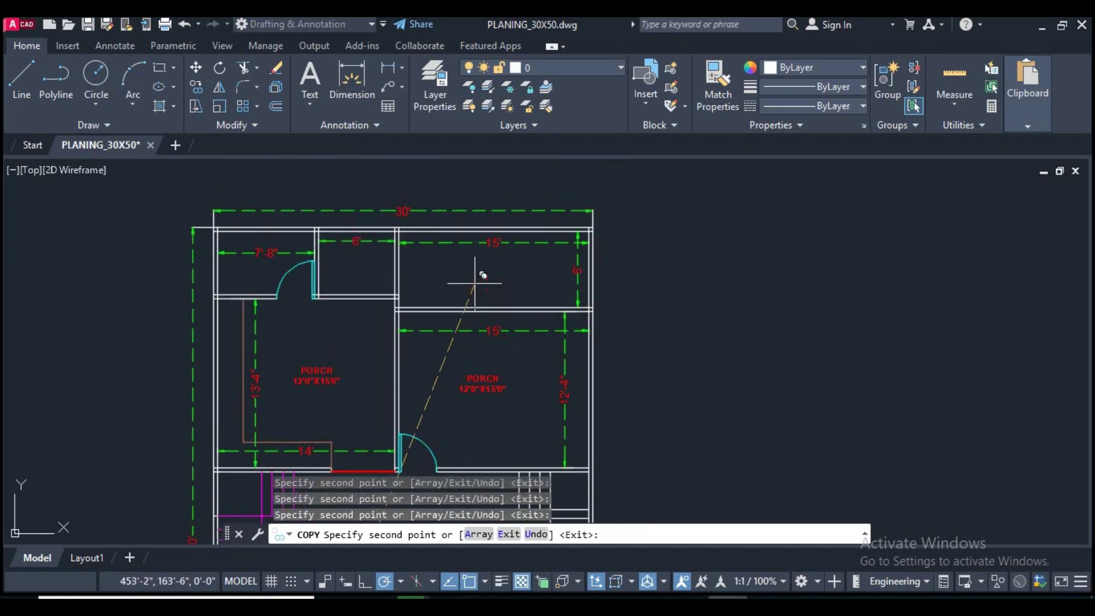
{"action": "scroll", "coordinate": [391, 320], "scroll_direction": "up", "scroll_amount": 1}
{"action": "scroll", "coordinate": [398, 355], "scroll_direction": "down", "scroll_amount": 1}
{"action": "middle_click_drag", "start_coordinate": [398, 399], "coordinate": [391, 318]}
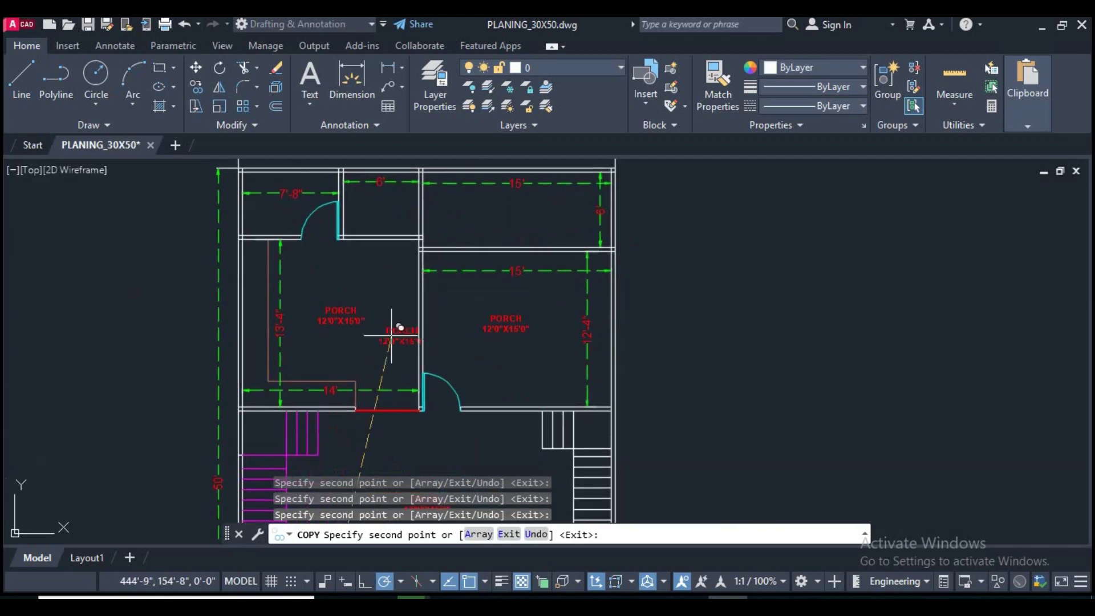
{"action": "scroll", "coordinate": [391, 318], "scroll_direction": "down", "scroll_amount": 1}
{"action": "right_click", "coordinate": [718, 301]}
{"action": "left_click", "coordinate": [761, 332]}
Step: Zoom in and select one copied PORCH label for renaming
{"action": "scroll", "coordinate": [593, 359], "scroll_direction": "down", "scroll_amount": 3}
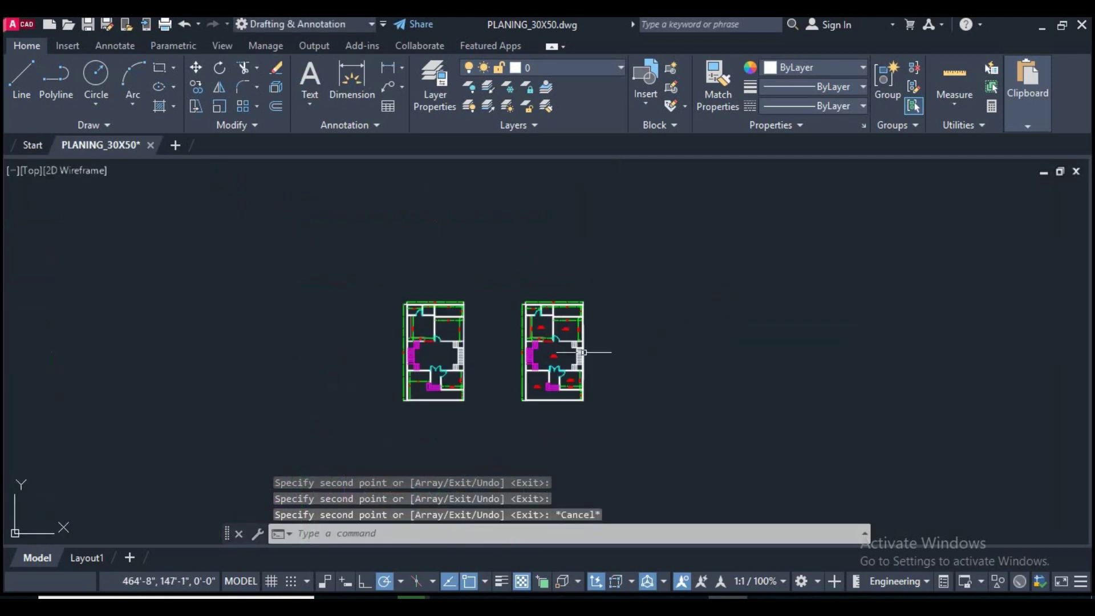
{"action": "scroll", "coordinate": [528, 307], "scroll_direction": "up", "scroll_amount": 1}
{"action": "scroll", "coordinate": [528, 302], "scroll_direction": "up", "scroll_amount": 3}
{"action": "scroll", "coordinate": [528, 294], "scroll_direction": "up", "scroll_amount": 1}
{"action": "scroll", "coordinate": [527, 294], "scroll_direction": "up", "scroll_amount": 4}
{"action": "left_click", "coordinate": [524, 290]}
{"action": "left_click", "coordinate": [496, 284]}
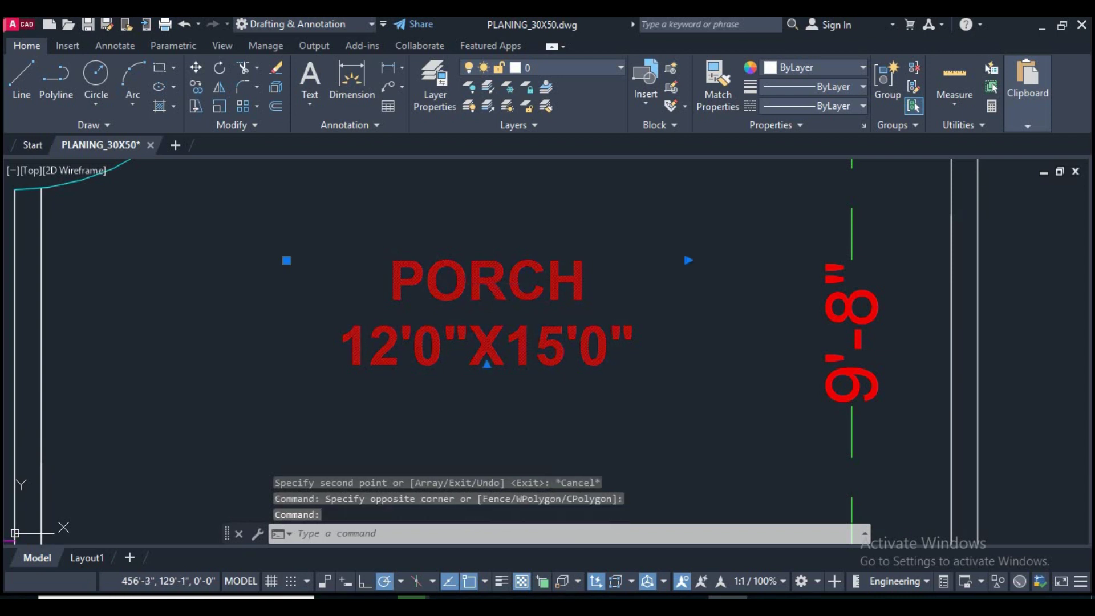
Step: Replace PORCH in the copied label with DRAWING ROOM, keeping the size on its own line
{"action": "double_click", "coordinate": [496, 284]}
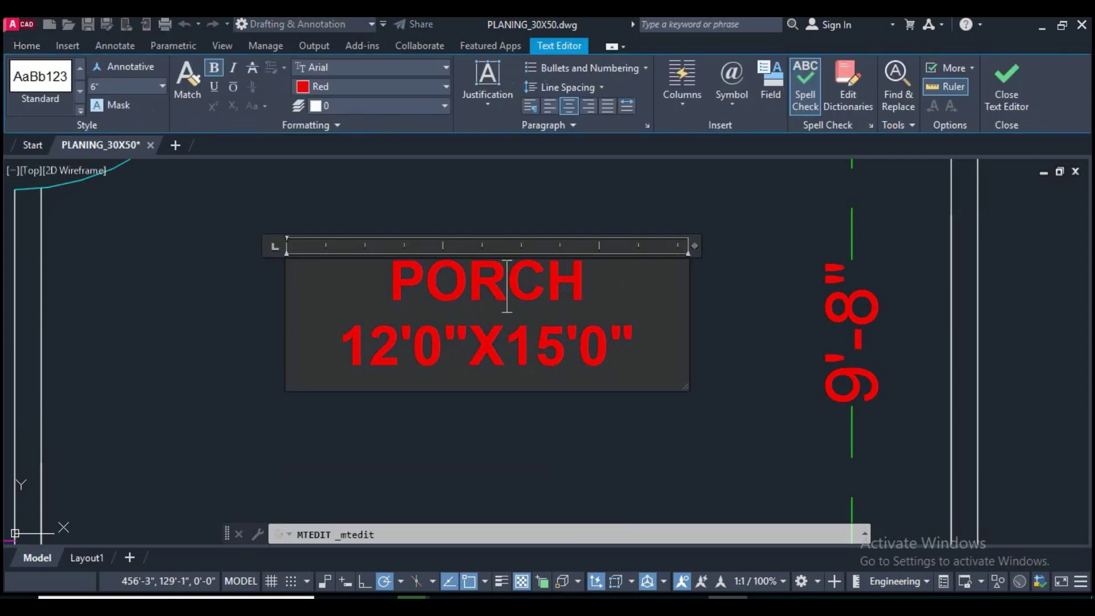
{"action": "type", "text": "DRW12'0\"X15'0"}
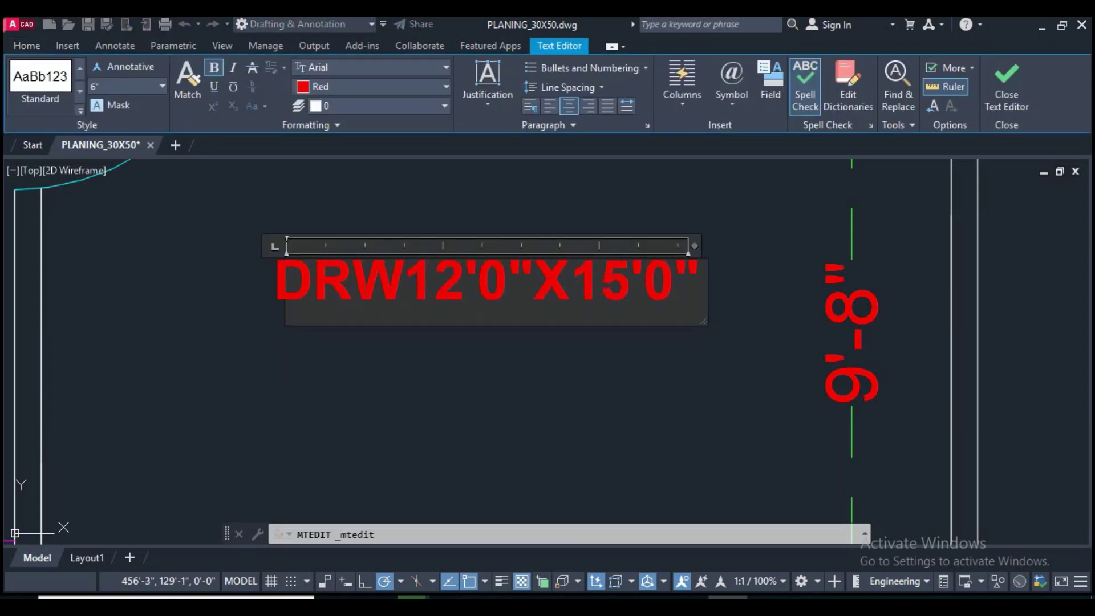
{"action": "key", "text": "BackSpace"}
{"action": "type", "text": "A"}
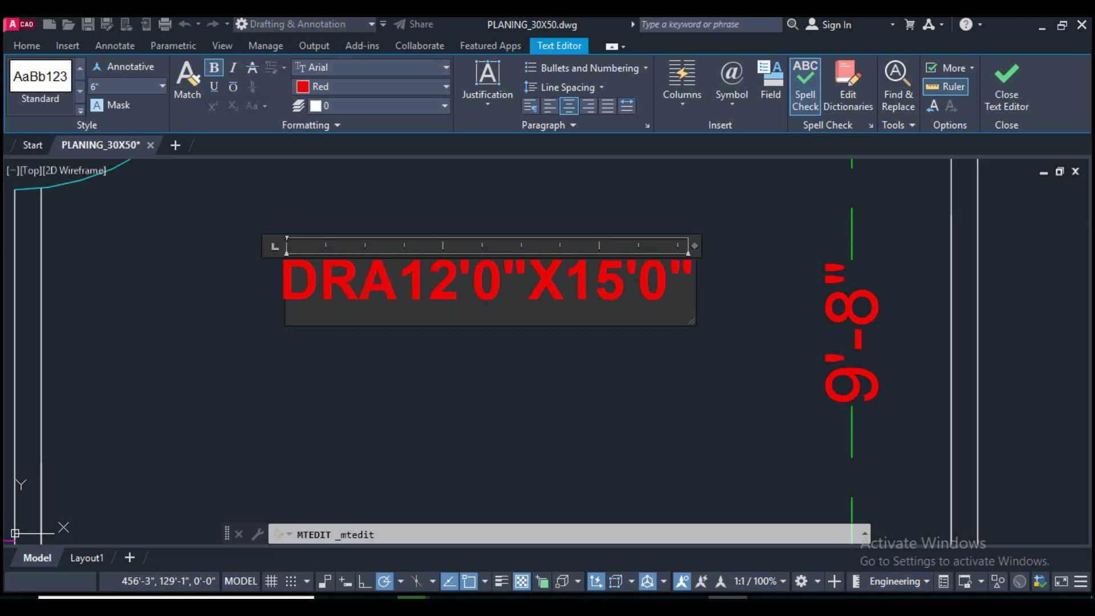
{"action": "type", "text": "WING"}
{"action": "key", "text": "Return"}
{"action": "type", "text": "ROO"}
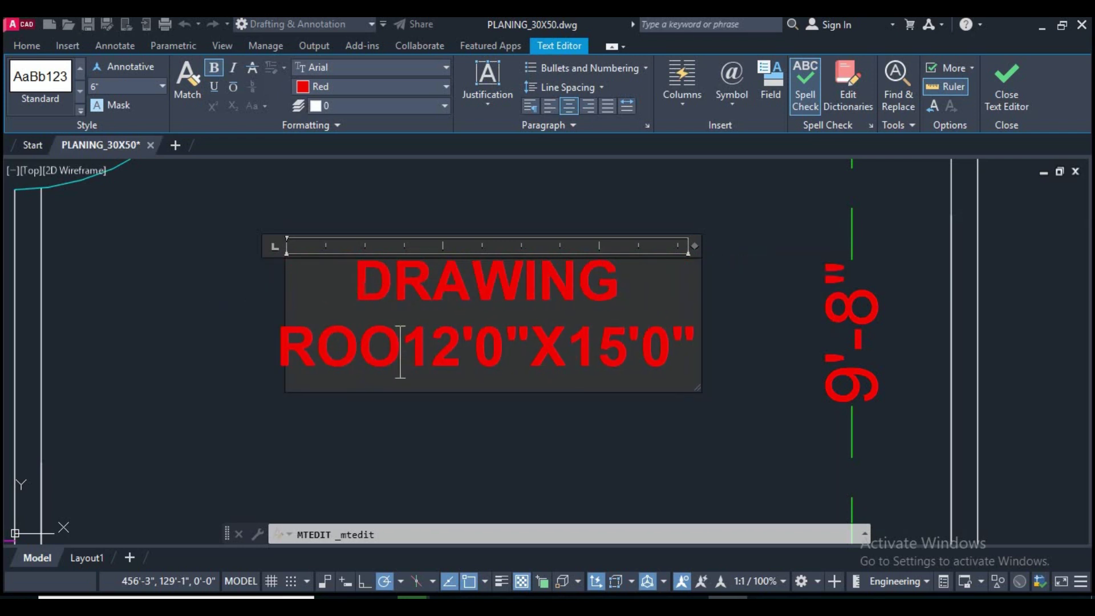
{"action": "type", "text": "M"}
{"action": "key", "text": "Return"}
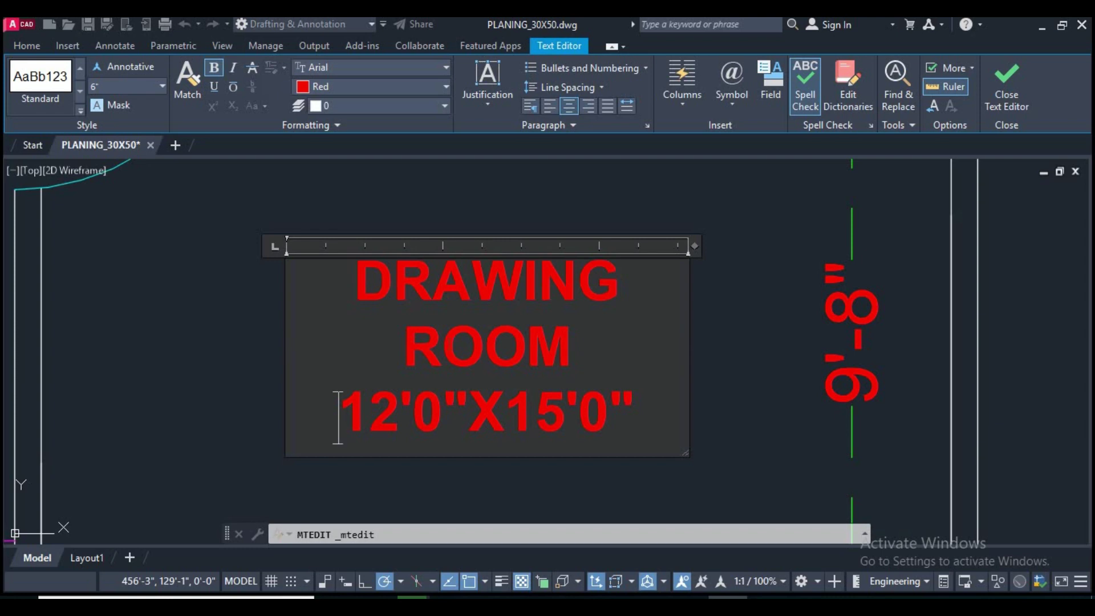
Step: Change the label's size text to 11'8"X9'8"
{"action": "scroll", "coordinate": [479, 303], "scroll_direction": "down", "scroll_amount": 3}
{"action": "scroll", "coordinate": [425, 310], "scroll_direction": "up", "scroll_amount": 2}
{"action": "scroll", "coordinate": [456, 308], "scroll_direction": "up", "scroll_amount": 4}
{"action": "double_click", "coordinate": [440, 309]}
{"action": "type", "text": "1"}
{"action": "double_click", "coordinate": [511, 308]}
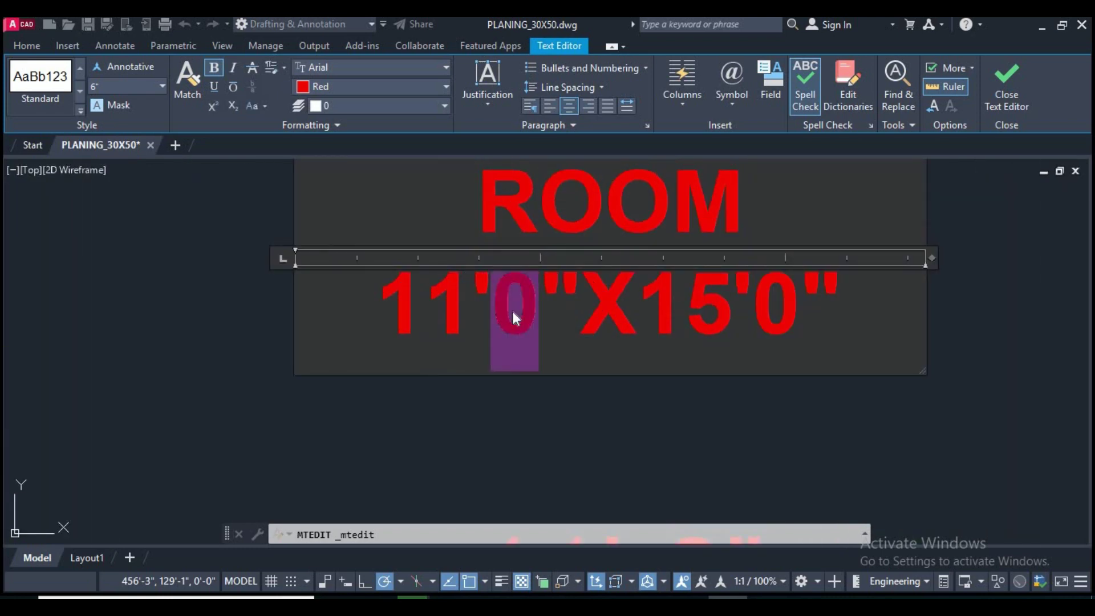
{"action": "type", "text": "8"}
{"action": "scroll", "coordinate": [512, 308], "scroll_direction": "down", "scroll_amount": 2}
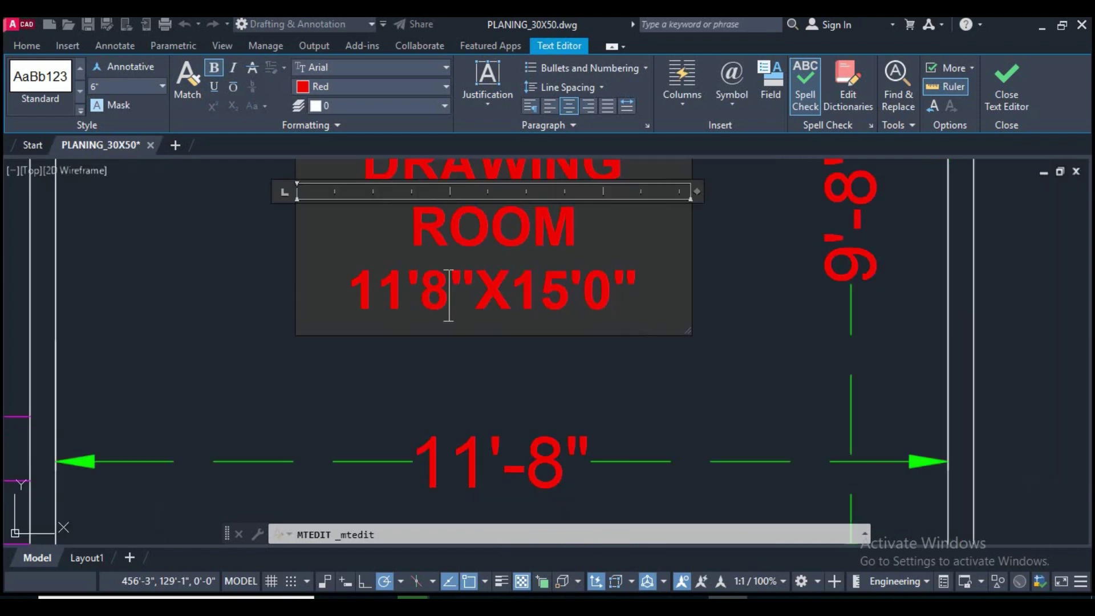
{"action": "scroll", "coordinate": [449, 295], "scroll_direction": "up", "scroll_amount": 4}
{"action": "left_click_drag", "start_coordinate": [546, 285], "coordinate": [432, 282]}
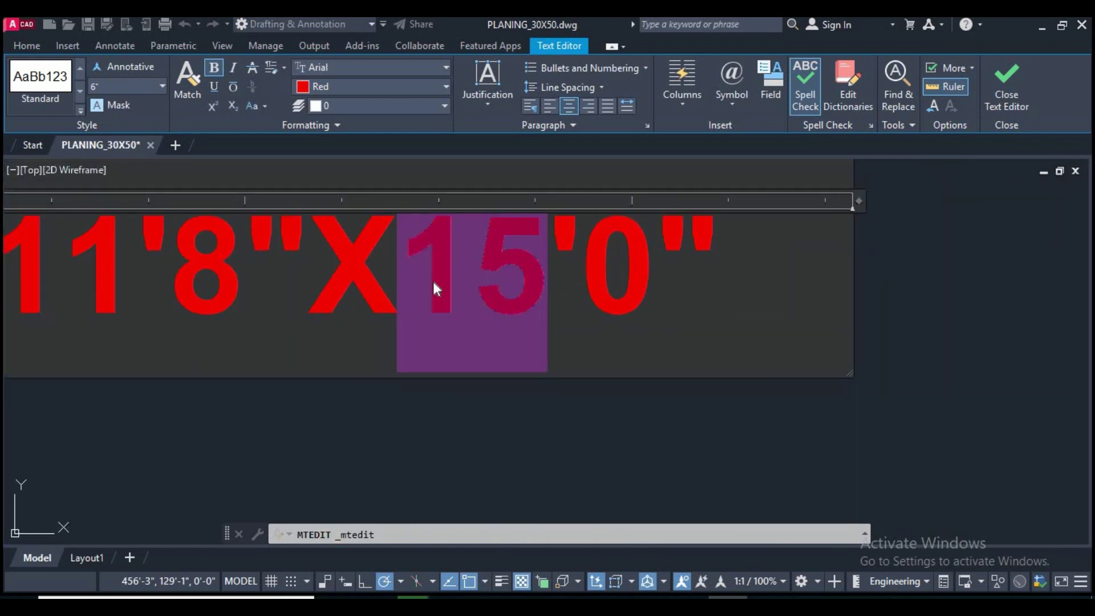
{"action": "type", "text": "9"}
{"action": "left_click_drag", "start_coordinate": [617, 279], "coordinate": [566, 268]}
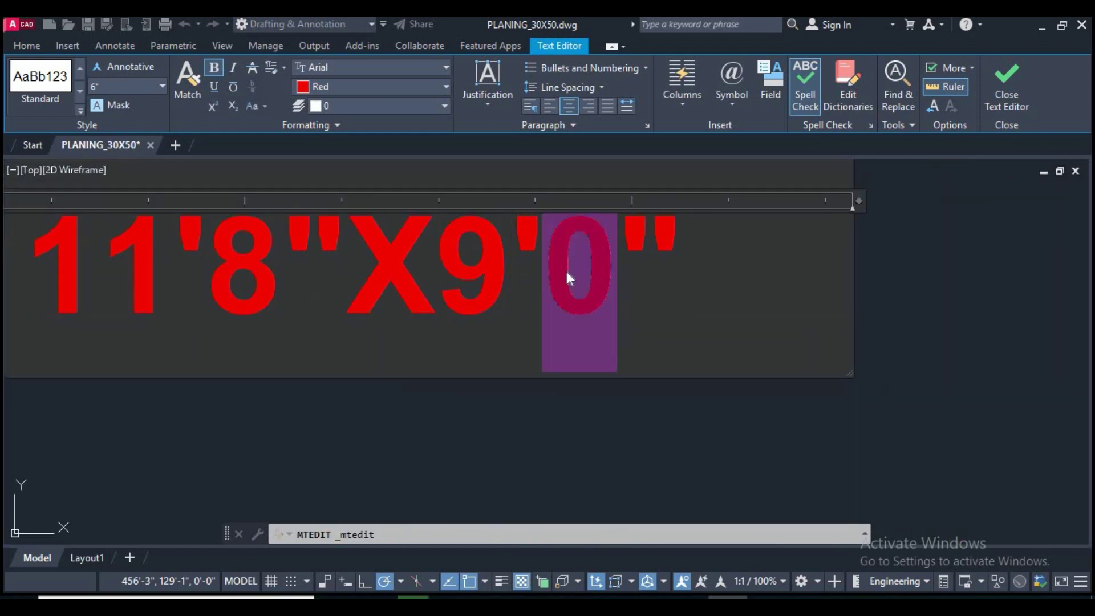
{"action": "type", "text": "8"}
Step: Widen the text box so DRAWING ROOM fits on one line and close the editor
{"action": "scroll", "coordinate": [586, 322], "scroll_direction": "down", "scroll_amount": 2}
{"action": "middle_click_drag", "start_coordinate": [587, 322], "coordinate": [486, 367]}
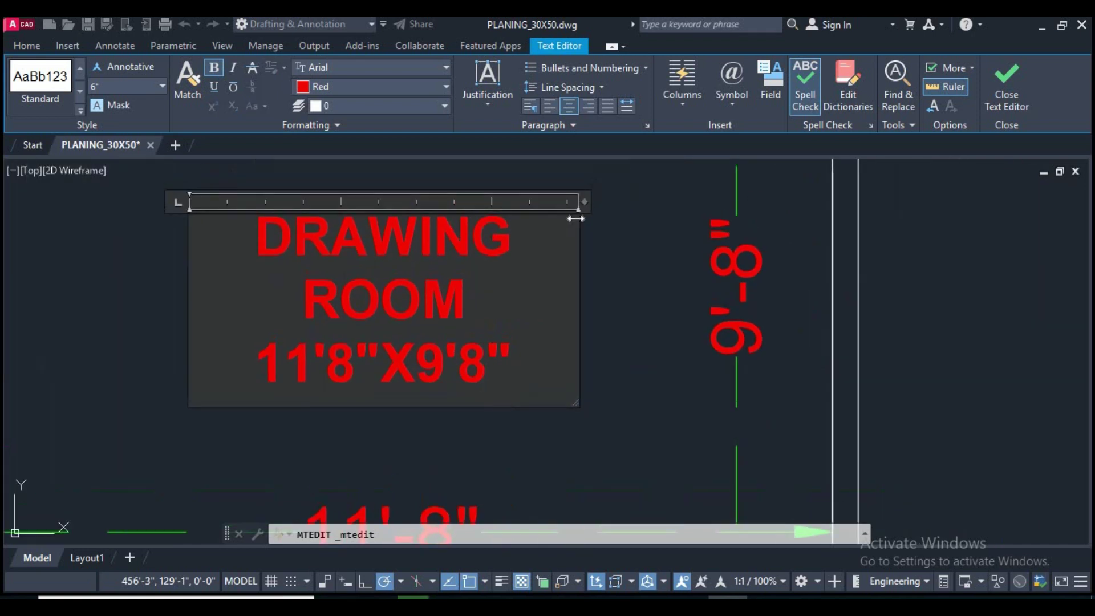
{"action": "left_click_drag", "start_coordinate": [581, 202], "coordinate": [717, 201]}
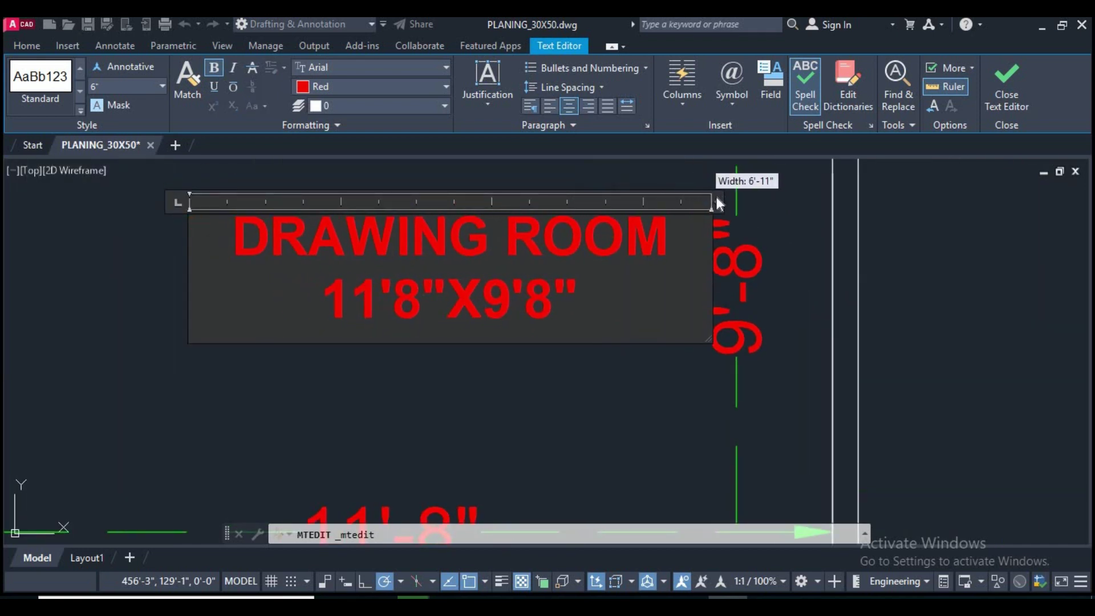
{"action": "left_click", "coordinate": [630, 384]}
Step: Select the 11'-8" dimension and enter the DE command
{"action": "scroll", "coordinate": [631, 371], "scroll_direction": "up", "scroll_amount": 2}
{"action": "scroll", "coordinate": [633, 394], "scroll_direction": "up", "scroll_amount": 1}
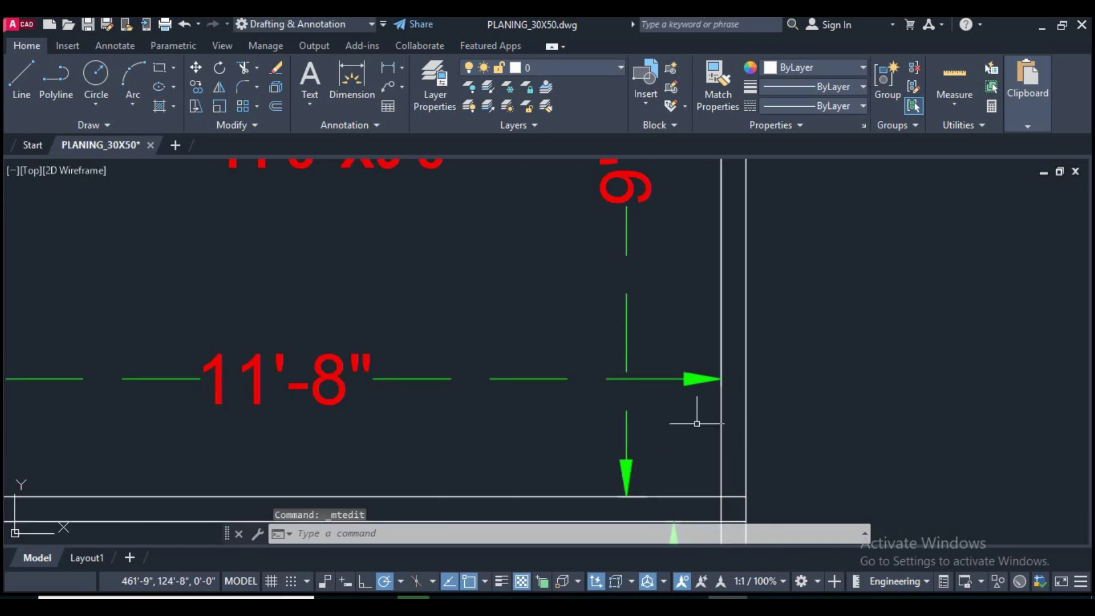
{"action": "left_click_drag", "start_coordinate": [656, 417], "coordinate": [589, 350]}
{"action": "type", "text": "DE"}
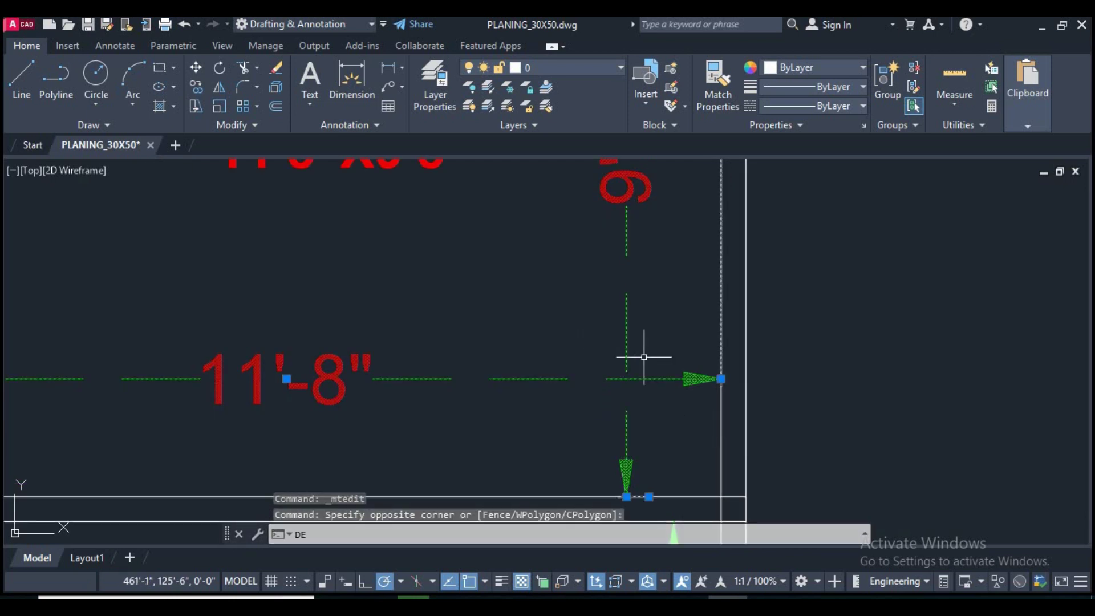
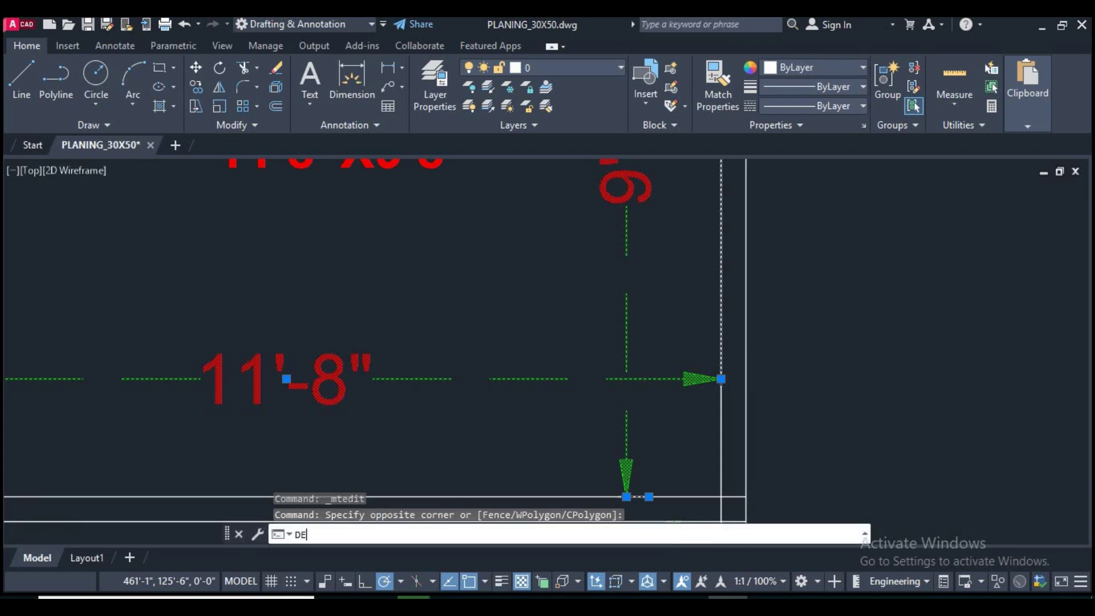
Step: Erase the right-hand stairs from the porch with a crossing window and E
{"action": "key", "text": "Return"}
{"action": "scroll", "coordinate": [391, 293], "scroll_direction": "down", "scroll_amount": 2}
{"action": "scroll", "coordinate": [399, 308], "scroll_direction": "down", "scroll_amount": 3}
{"action": "scroll", "coordinate": [403, 316], "scroll_direction": "up", "scroll_amount": 3}
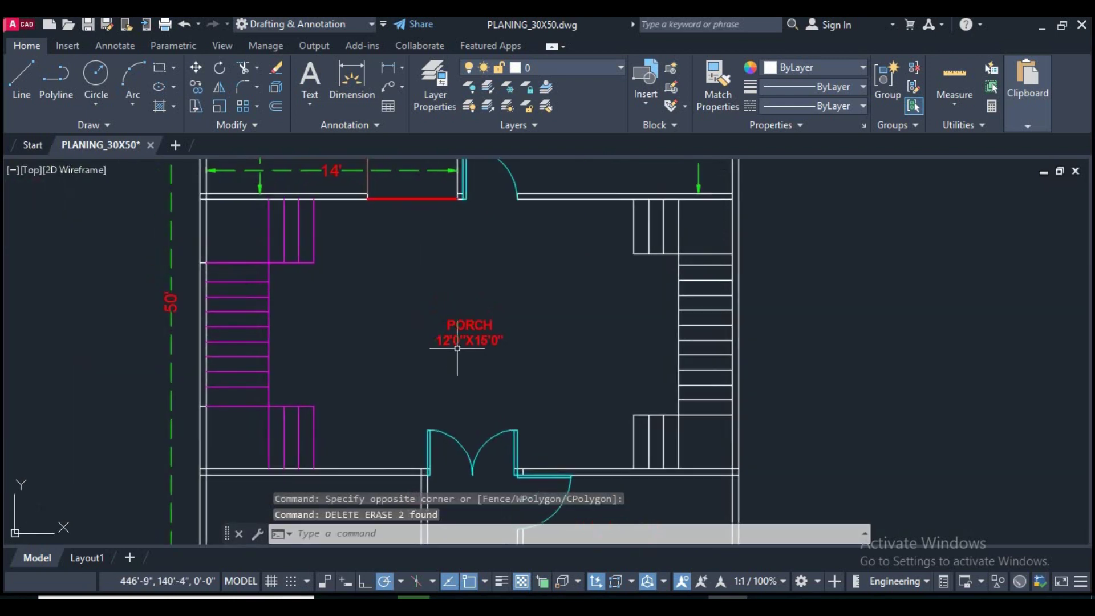
{"action": "scroll", "coordinate": [513, 319], "scroll_direction": "up", "scroll_amount": 1}
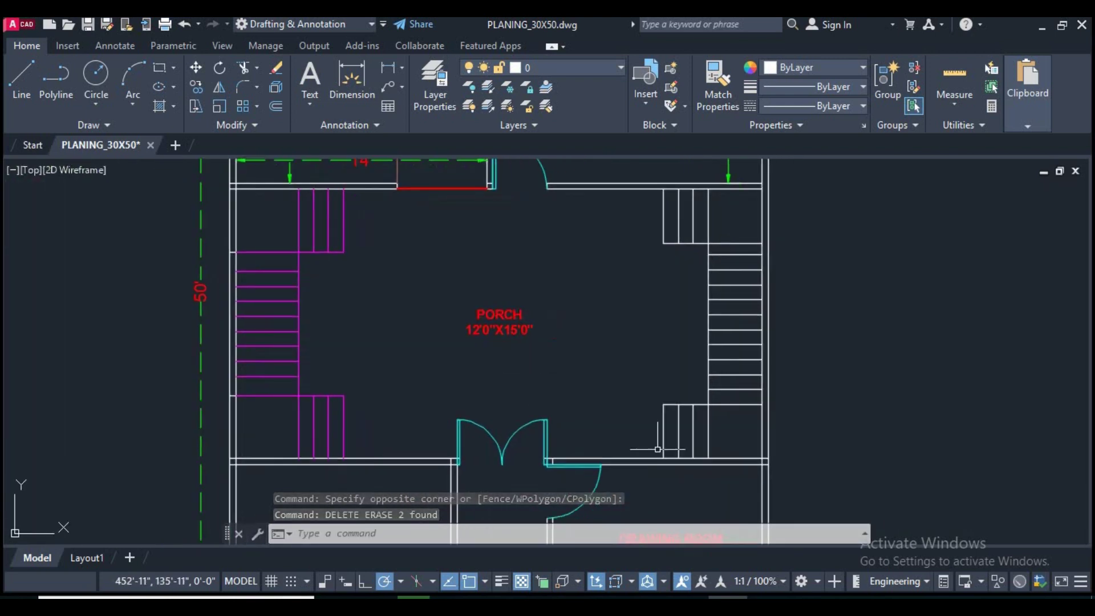
{"action": "left_click", "coordinate": [728, 435]}
{"action": "scroll", "coordinate": [665, 359], "scroll_direction": "up", "scroll_amount": 2}
{"action": "scroll", "coordinate": [646, 353], "scroll_direction": "down", "scroll_amount": 2}
{"action": "scroll", "coordinate": [646, 353], "scroll_direction": "down", "scroll_amount": 1}
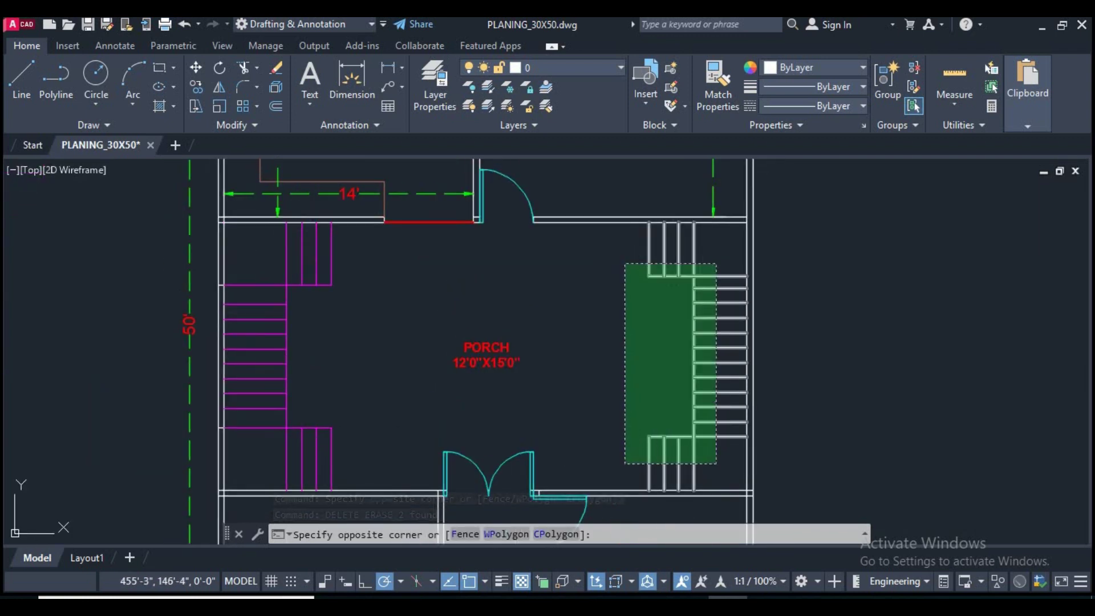
{"action": "left_click", "coordinate": [624, 265]}
{"action": "type", "text": "e"}
{"action": "key", "text": "Return"}
{"action": "scroll", "coordinate": [559, 288], "scroll_direction": "up", "scroll_amount": 2}
Step: Add a linear dimension measuring the porch width as 25'-10"
{"action": "middle_click_drag", "start_coordinate": [559, 288], "coordinate": [515, 317]}
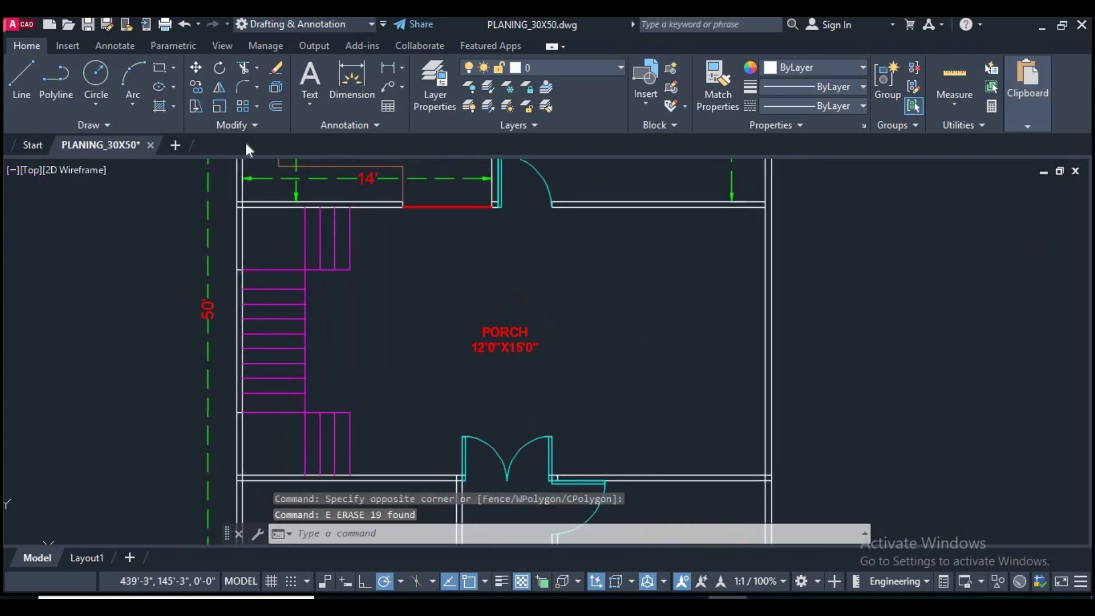
{"action": "left_click", "coordinate": [352, 80]}
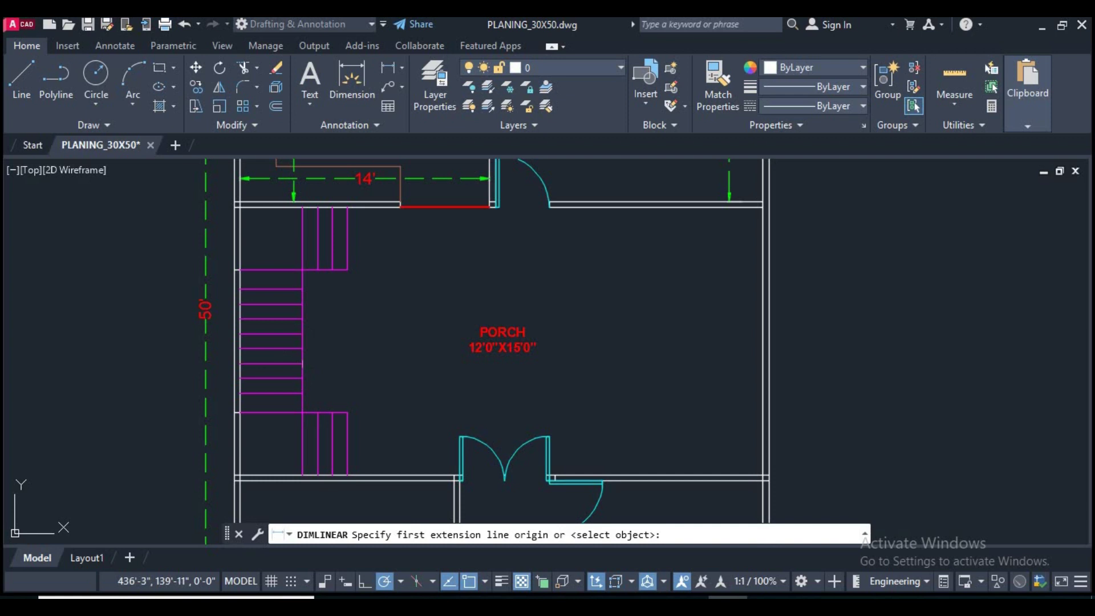
{"action": "left_click", "coordinate": [303, 363]}
{"action": "left_click", "coordinate": [763, 363]}
{"action": "left_click", "coordinate": [719, 373]}
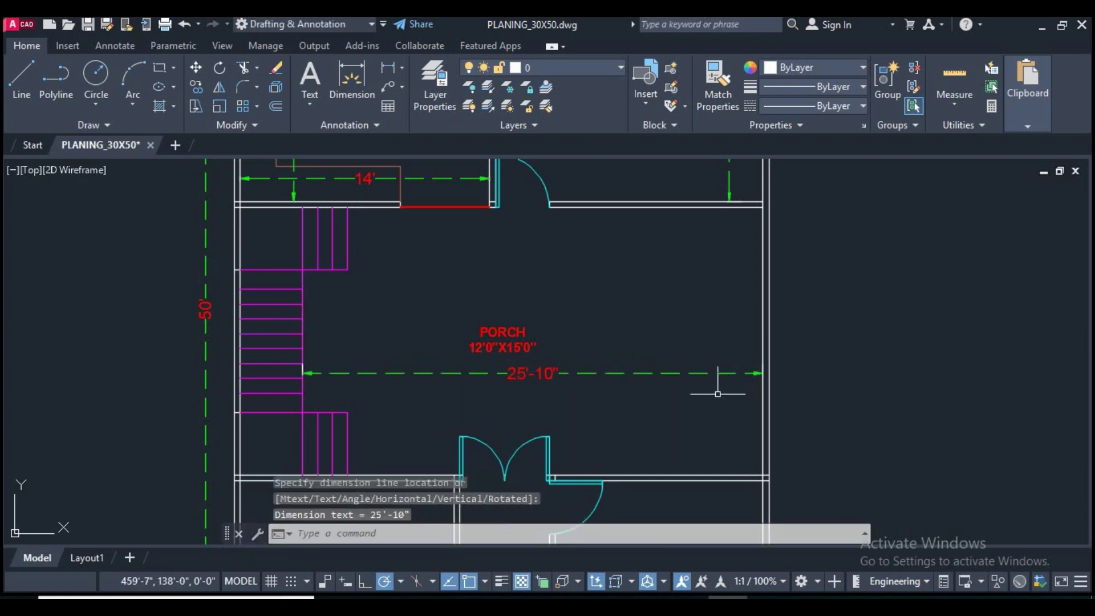
{"action": "key", "text": "Return"}
{"action": "key", "text": "Return"}
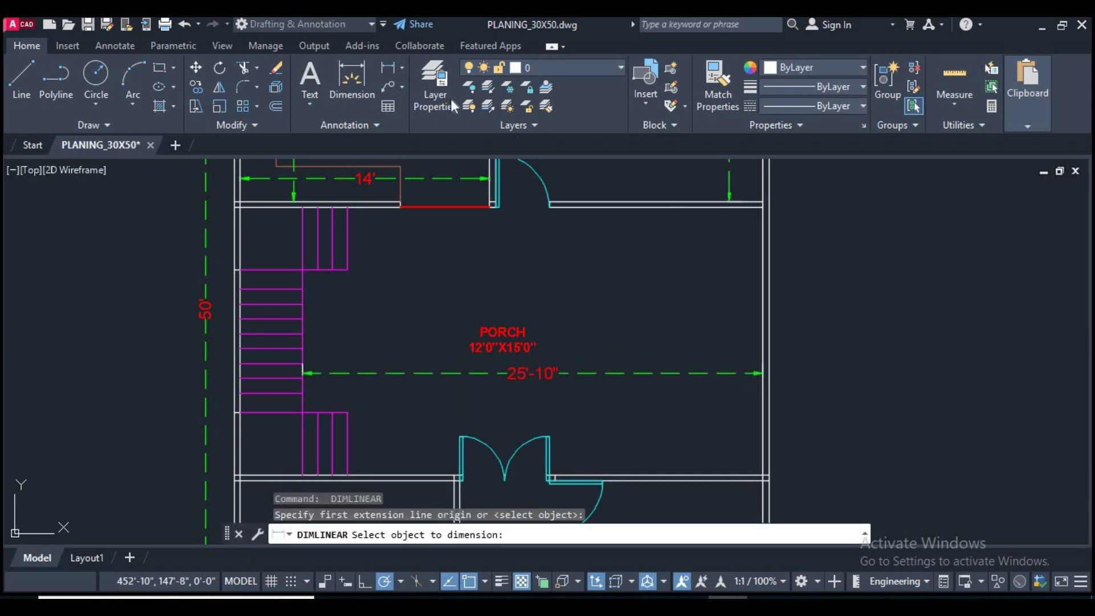
Step: Dimension the porch's right side vertically and grip-stretch it to read 15'
{"action": "left_click", "coordinate": [385, 65]}
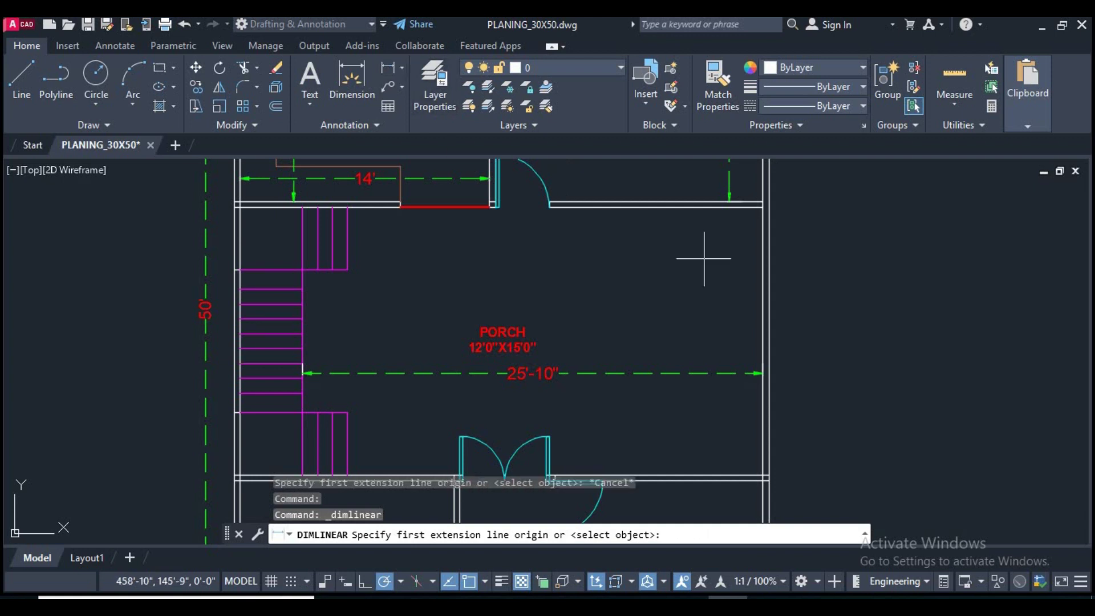
{"action": "left_click", "coordinate": [685, 210]}
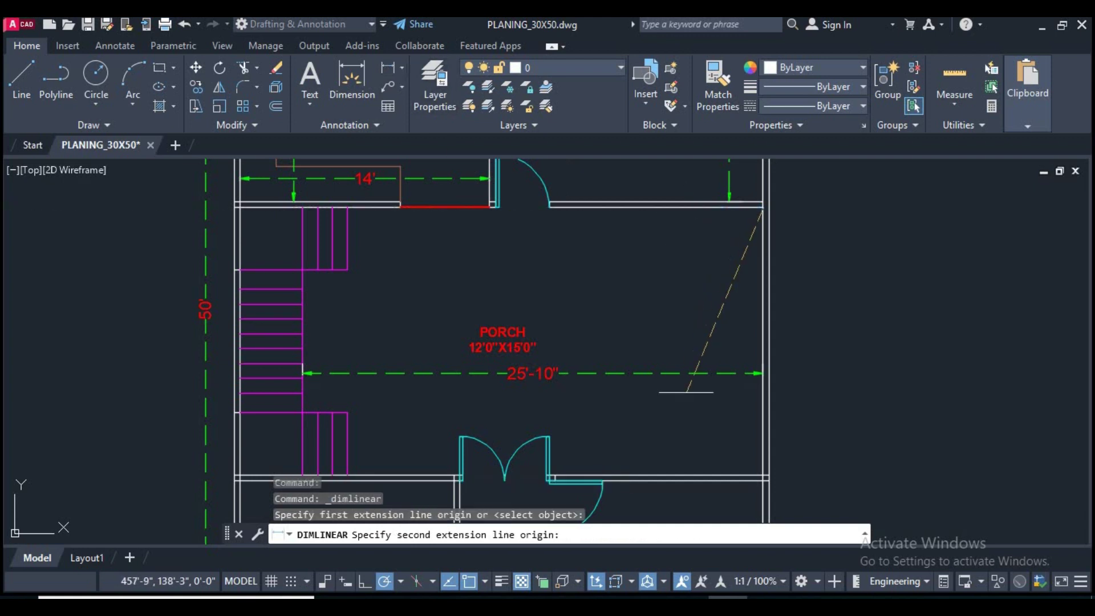
{"action": "left_click", "coordinate": [763, 475]}
{"action": "left_click", "coordinate": [697, 447]}
{"action": "right_click", "coordinate": [832, 406]}
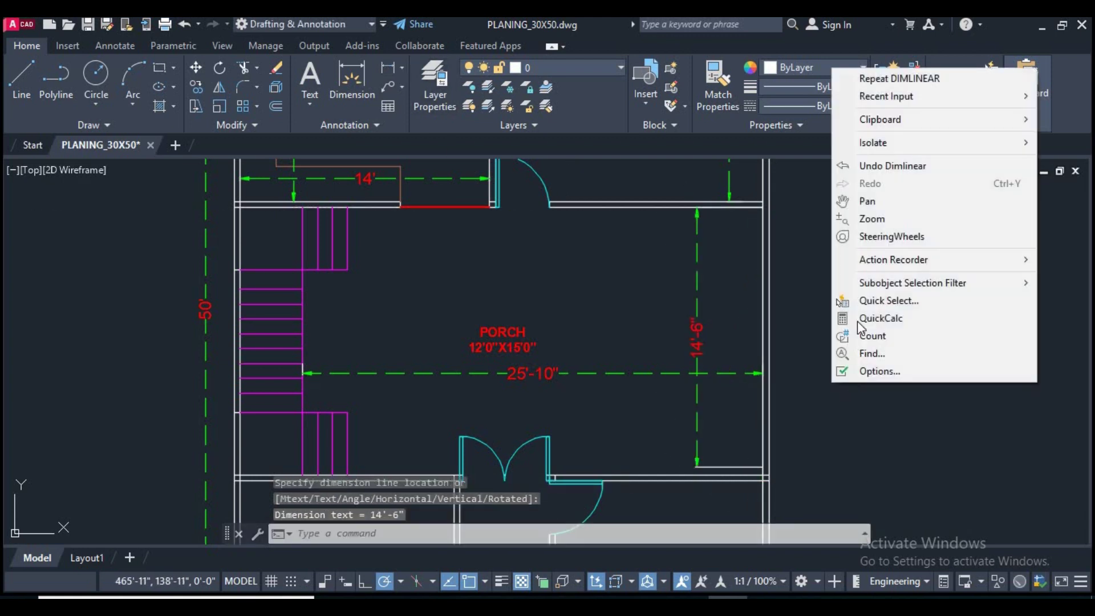
{"action": "left_click", "coordinate": [817, 202]}
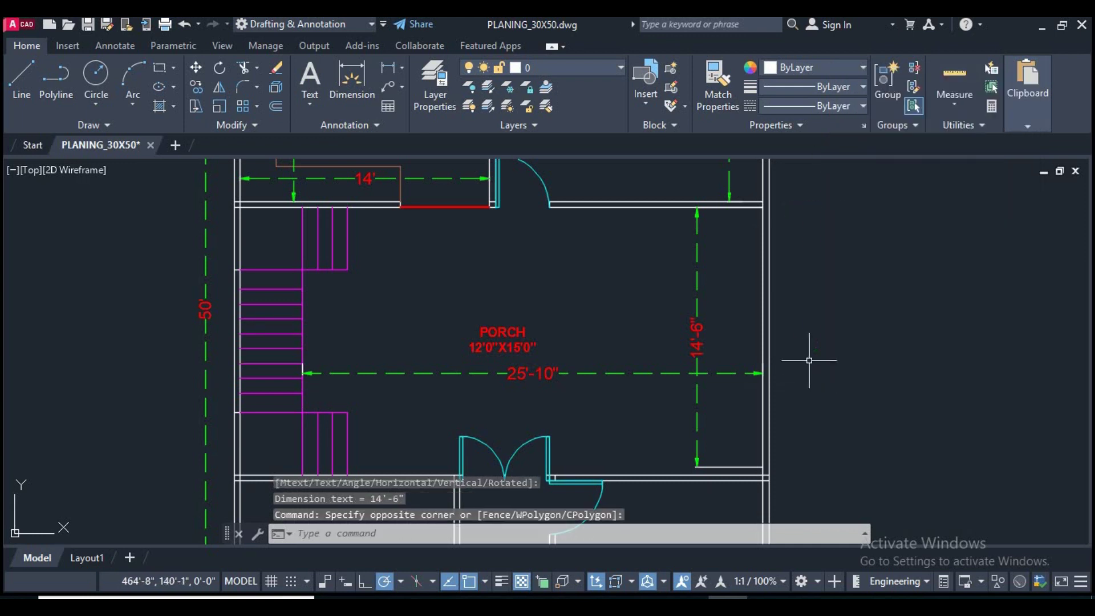
{"action": "scroll", "coordinate": [719, 484], "scroll_direction": "up", "scroll_amount": 4}
{"action": "left_click", "coordinate": [627, 453]}
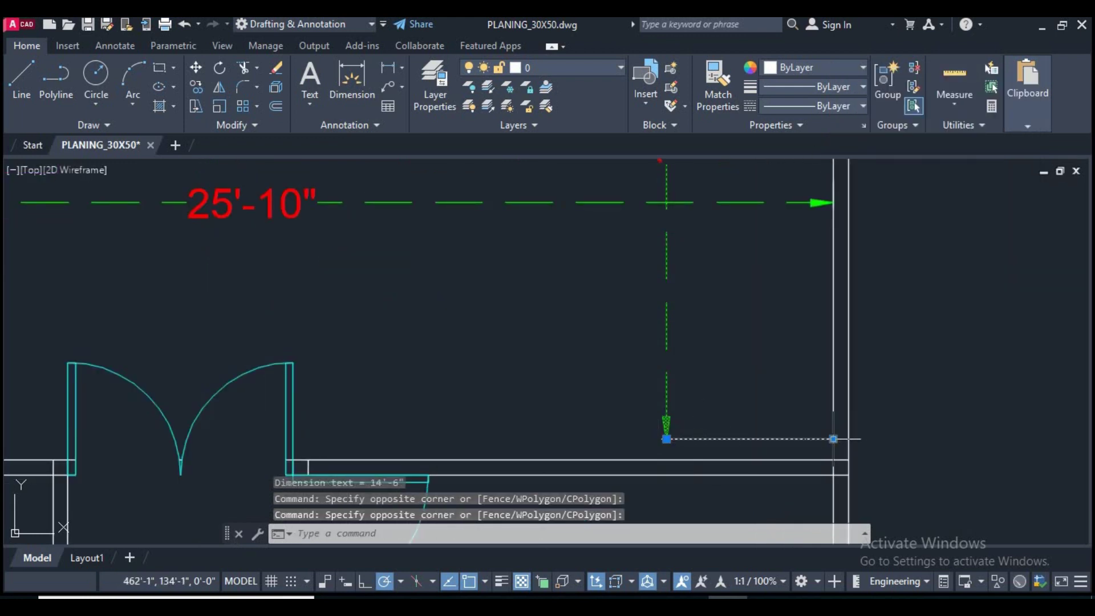
{"action": "left_click", "coordinate": [834, 439]}
{"action": "left_click", "coordinate": [834, 459]}
{"action": "scroll", "coordinate": [684, 445], "scroll_direction": "down", "scroll_amount": 4}
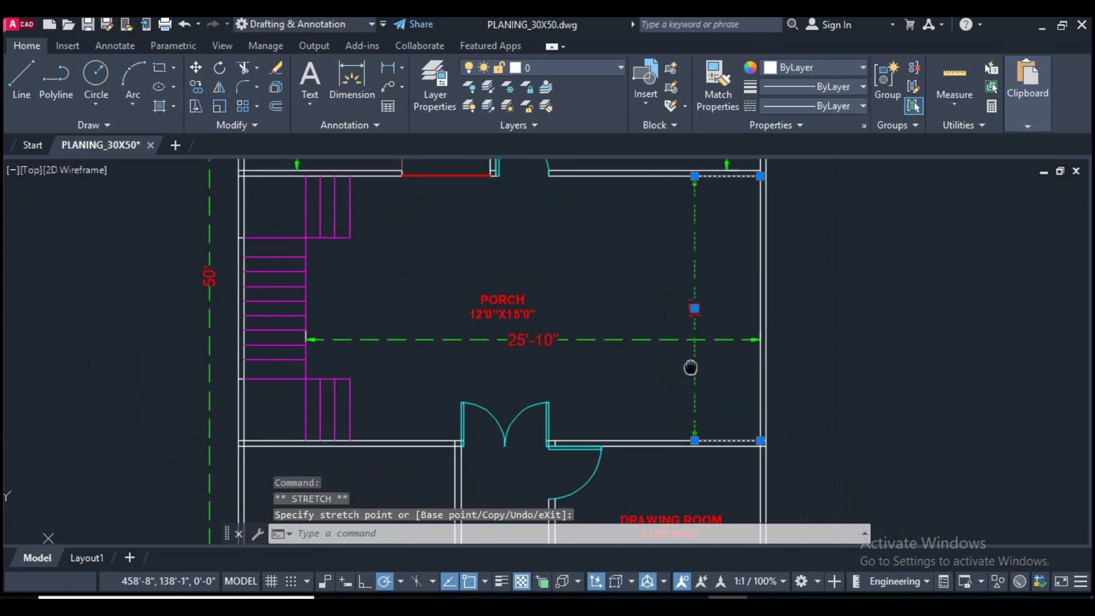
{"action": "left_click", "coordinate": [665, 342]}
Step: Cancel a further DLI dimension attempt and open the PORCH label for editing
{"action": "type", "text": "dli"}
{"action": "key", "text": "Return"}
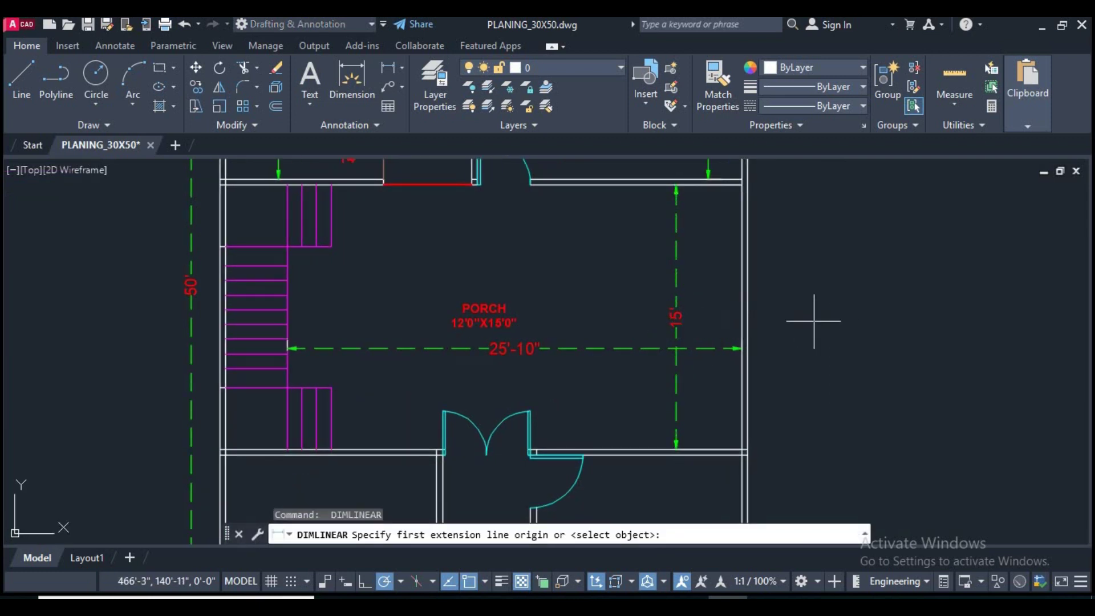
{"action": "scroll", "coordinate": [481, 337], "scroll_direction": "up", "scroll_amount": 2}
{"action": "key", "text": "Return"}
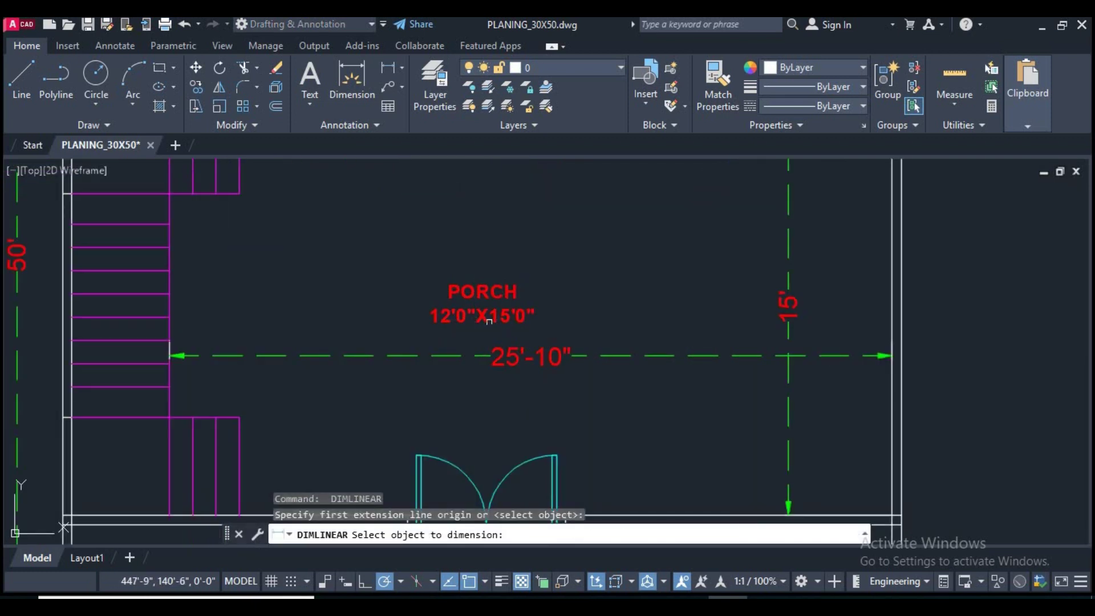
{"action": "left_click", "coordinate": [486, 317]}
{"action": "key", "text": "Return"}
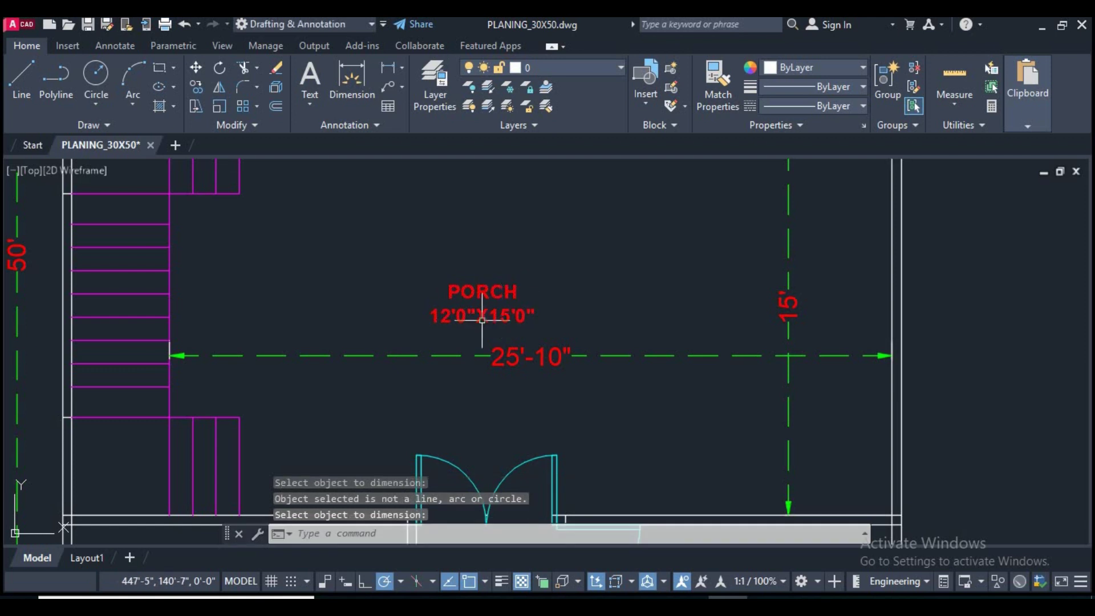
{"action": "key", "text": "Return"}
{"action": "left_click", "coordinate": [484, 320]}
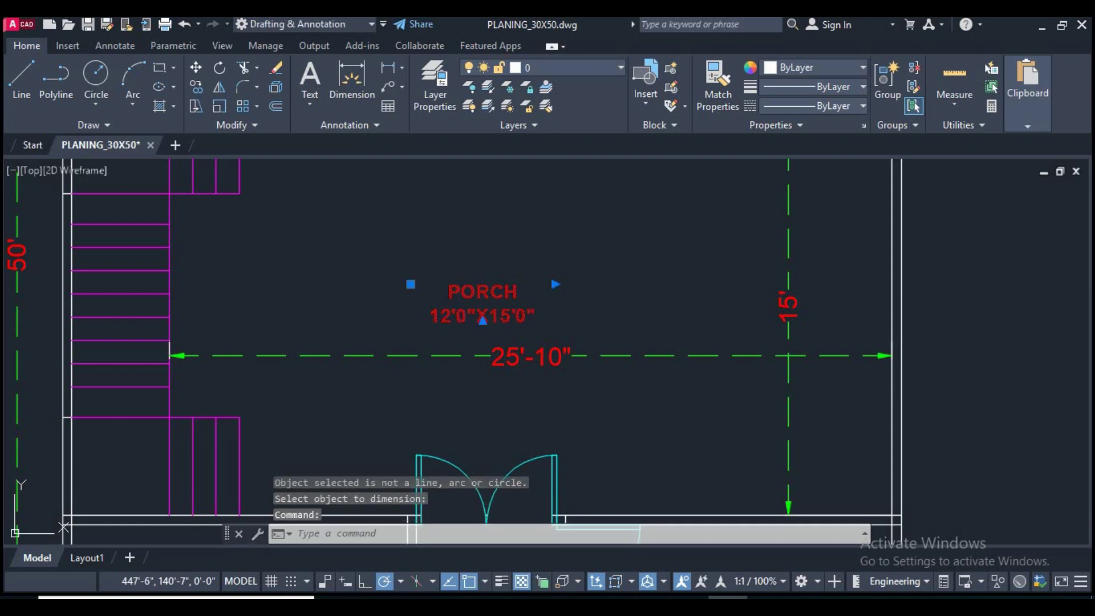
{"action": "double_click", "coordinate": [483, 292]}
Step: Retype the PORCH label as LIVING AREA and change the width to 25'10"
{"action": "left_click_drag", "start_coordinate": [520, 292], "coordinate": [448, 292]}
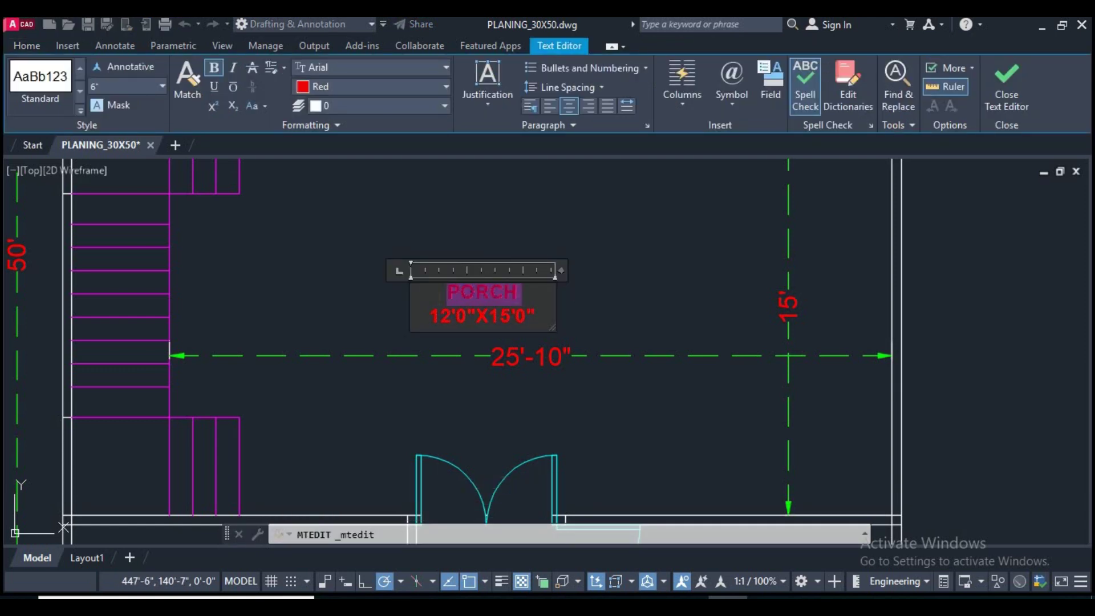
{"action": "type", "text": "LIVING ARE"}
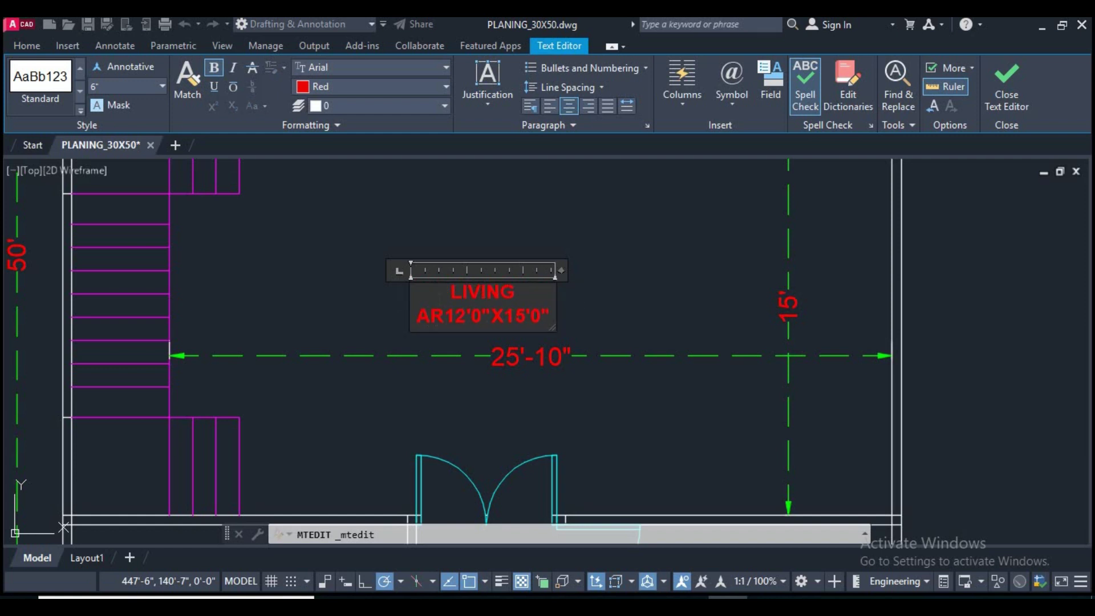
{"action": "type", "text": "A"}
{"action": "key", "text": "Return"}
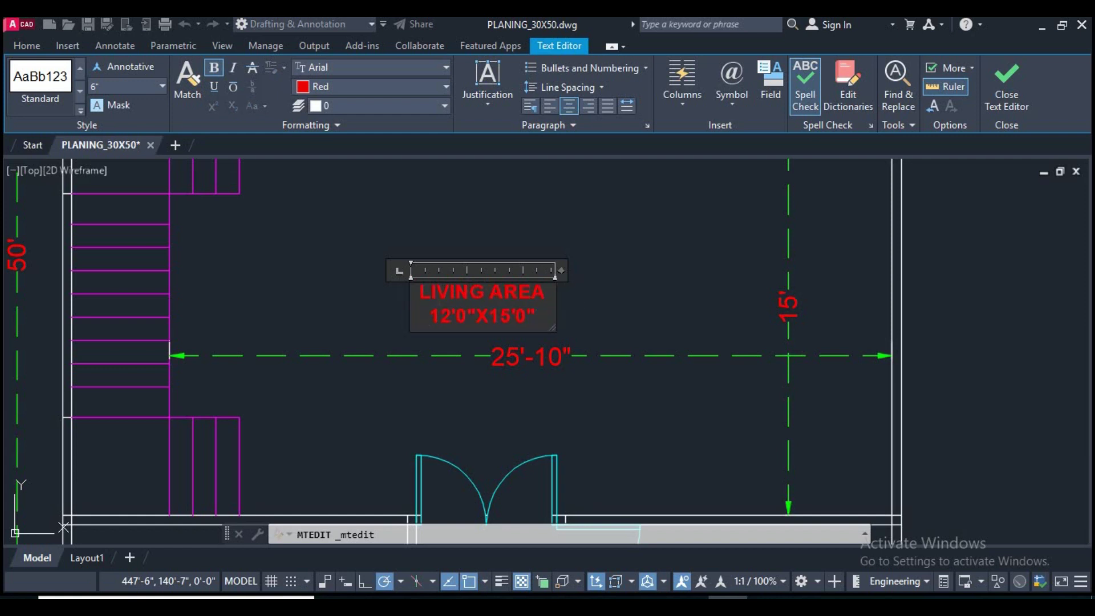
{"action": "scroll", "coordinate": [460, 329], "scroll_direction": "up", "scroll_amount": 4}
{"action": "left_click_drag", "start_coordinate": [402, 311], "coordinate": [431, 311]}
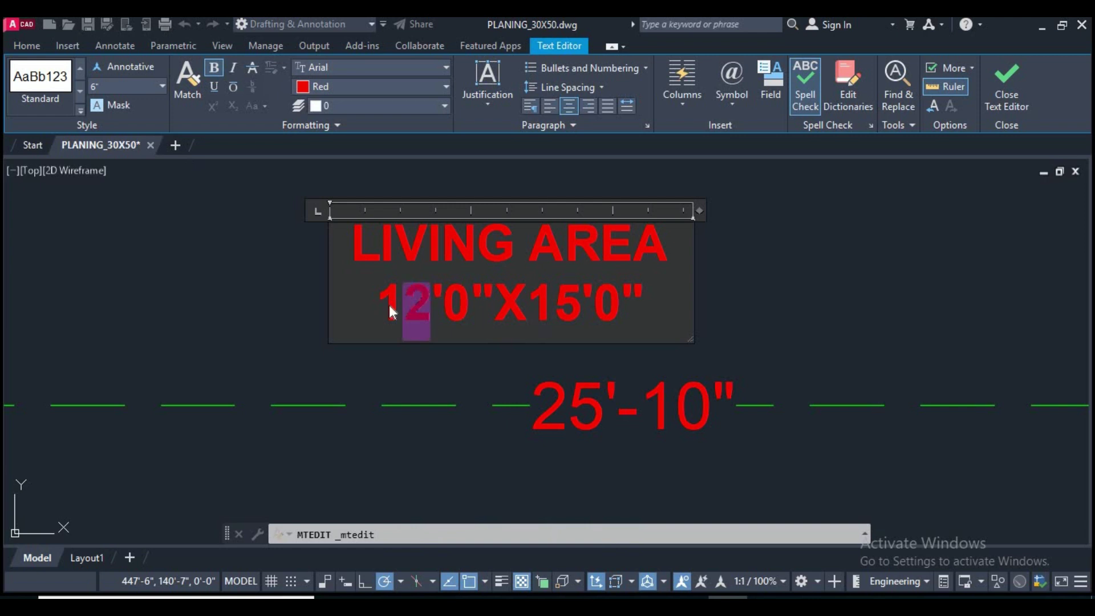
{"action": "type", "text": "25"}
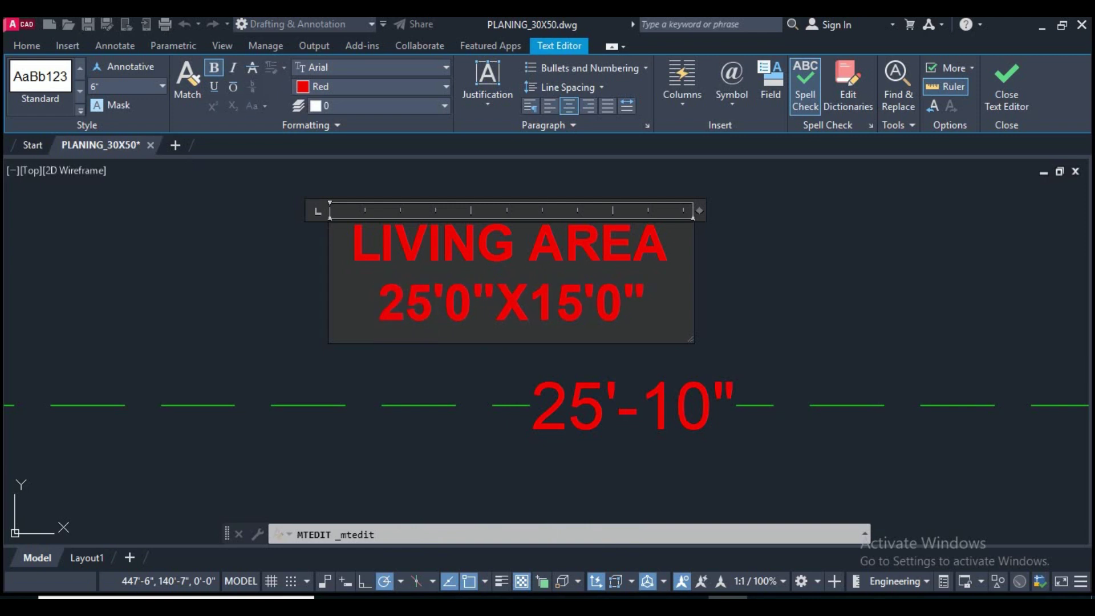
{"action": "left_click", "coordinate": [444, 308]}
{"action": "type", "text": "1"}
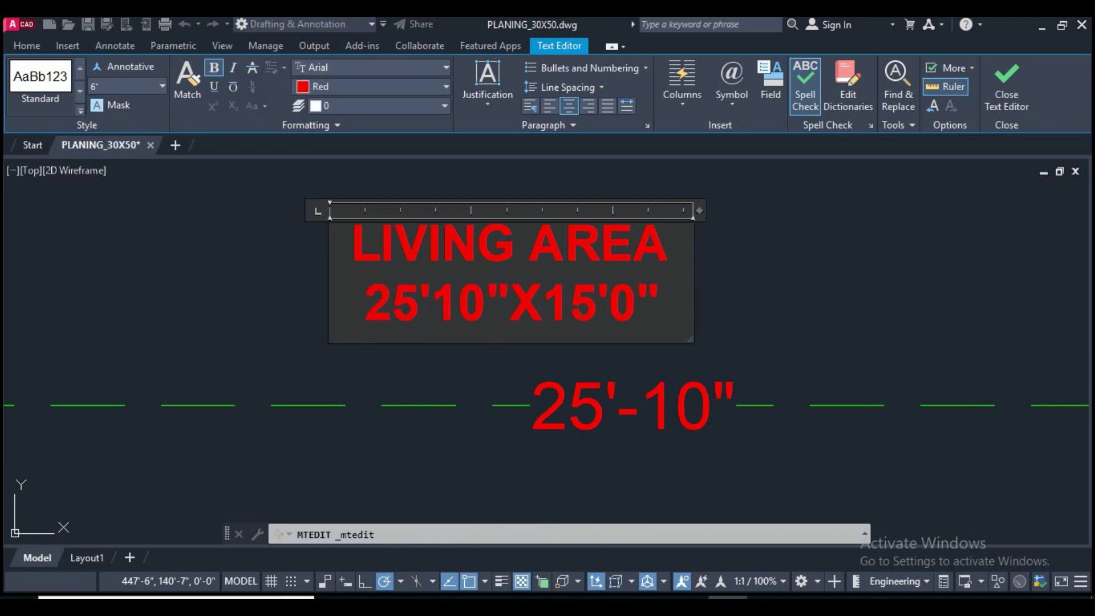
Step: Close the label editor and erase the two dimensions across the living area
{"action": "scroll", "coordinate": [457, 308], "scroll_direction": "down", "scroll_amount": 3}
{"action": "scroll", "coordinate": [570, 342], "scroll_direction": "down", "scroll_amount": 3}
{"action": "scroll", "coordinate": [464, 344], "scroll_direction": "up", "scroll_amount": 5}
{"action": "scroll", "coordinate": [588, 371], "scroll_direction": "down", "scroll_amount": 5}
{"action": "middle_click_drag", "start_coordinate": [587, 370], "coordinate": [641, 366]}
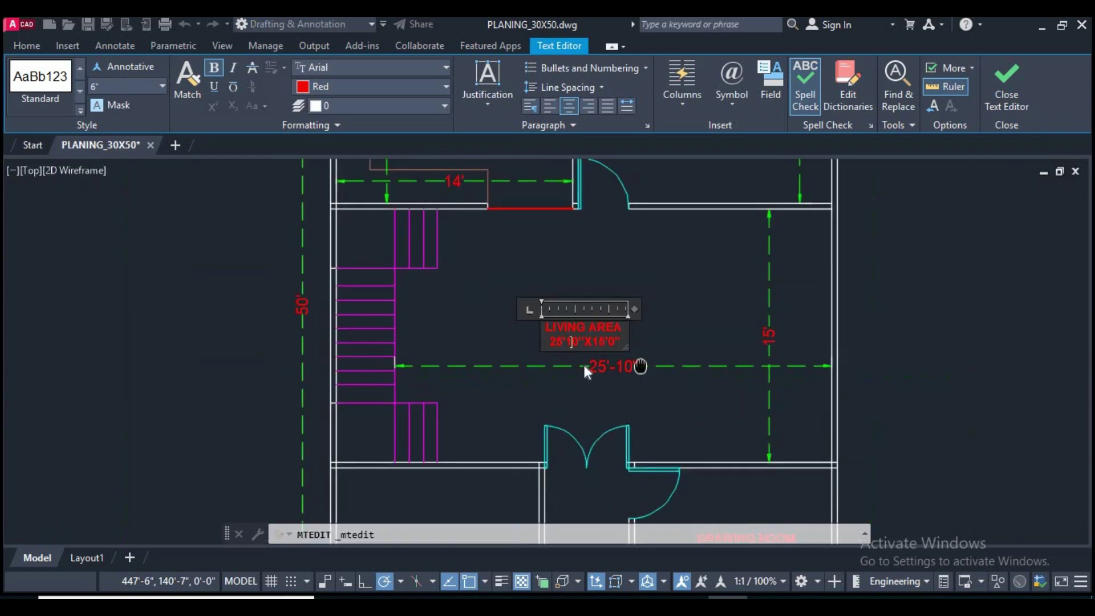
{"action": "left_click", "coordinate": [611, 384]}
{"action": "scroll", "coordinate": [627, 376], "scroll_direction": "up", "scroll_amount": 3}
{"action": "left_click", "coordinate": [729, 379]}
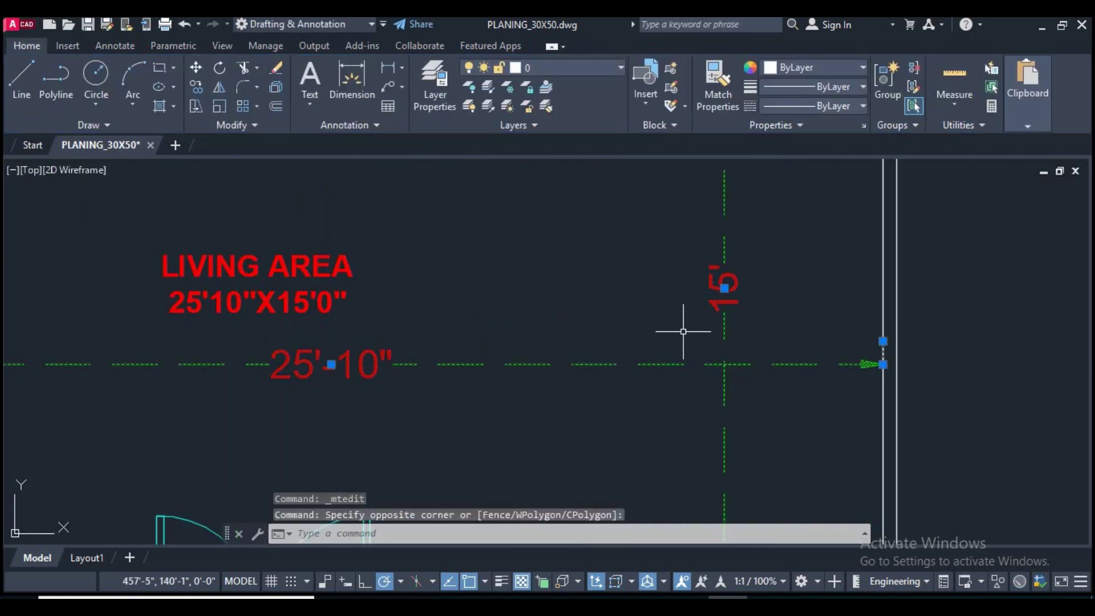
{"action": "type", "text": "e"}
{"action": "key", "text": "Return"}
Step: Pan to the second room and select its PORCH label
{"action": "scroll", "coordinate": [610, 335], "scroll_direction": "down", "scroll_amount": 5}
{"action": "mouse_move", "coordinate": [611, 335]}
{"action": "middle_mouse_down"}
{"action": "mouse_move", "coordinate": [564, 317]}
{"action": "mouse_move", "coordinate": [542, 325]}
{"action": "middle_mouse_up"}
{"action": "scroll", "coordinate": [564, 325], "scroll_direction": "up", "scroll_amount": 5}
{"action": "scroll", "coordinate": [570, 319], "scroll_direction": "up", "scroll_amount": 2}
{"action": "scroll", "coordinate": [573, 318], "scroll_direction": "down", "scroll_amount": 3}
{"action": "scroll", "coordinate": [590, 360], "scroll_direction": "down", "scroll_amount": 2}
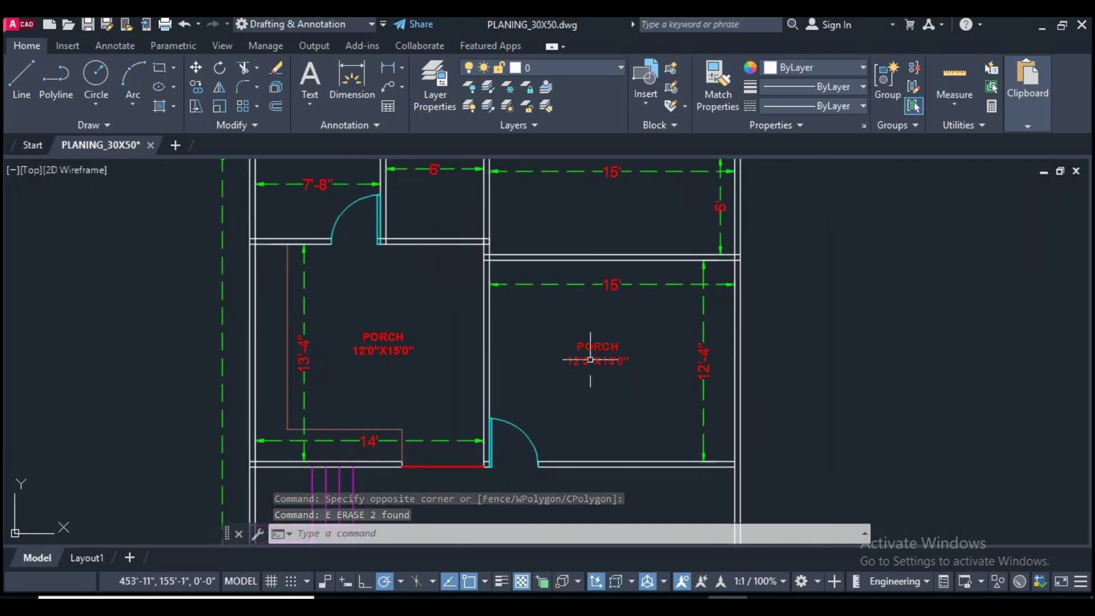
{"action": "scroll", "coordinate": [590, 360], "scroll_direction": "up", "scroll_amount": 4}
{"action": "left_click", "coordinate": [590, 360]}
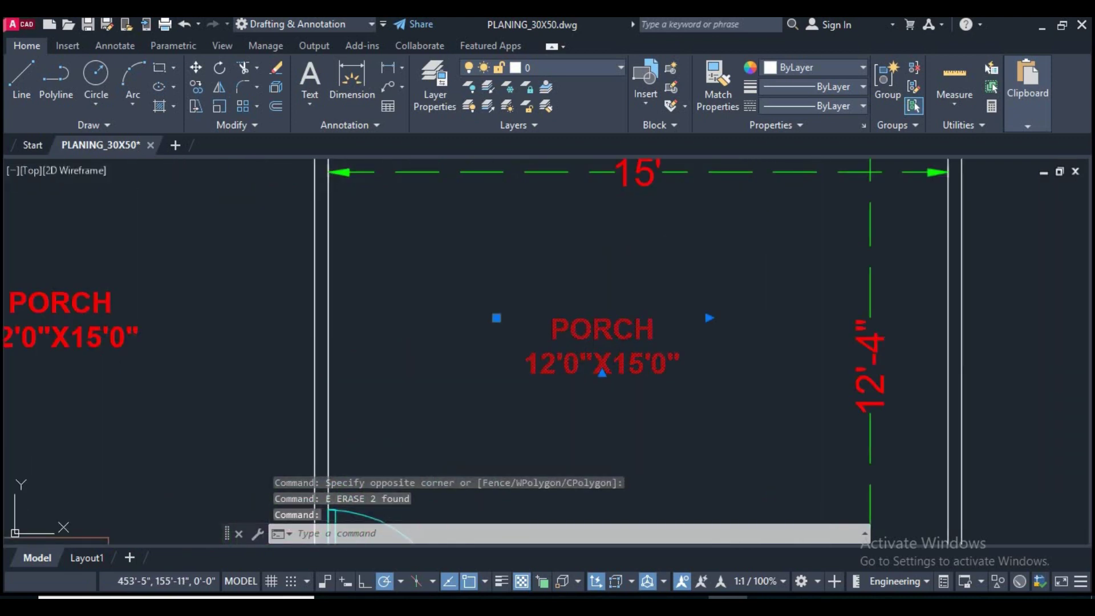
Step: Relabel the second PORCH text as BED ROOM 15'0"X12'4"
{"action": "double_click", "coordinate": [590, 360]}
{"action": "double_click", "coordinate": [602, 329]}
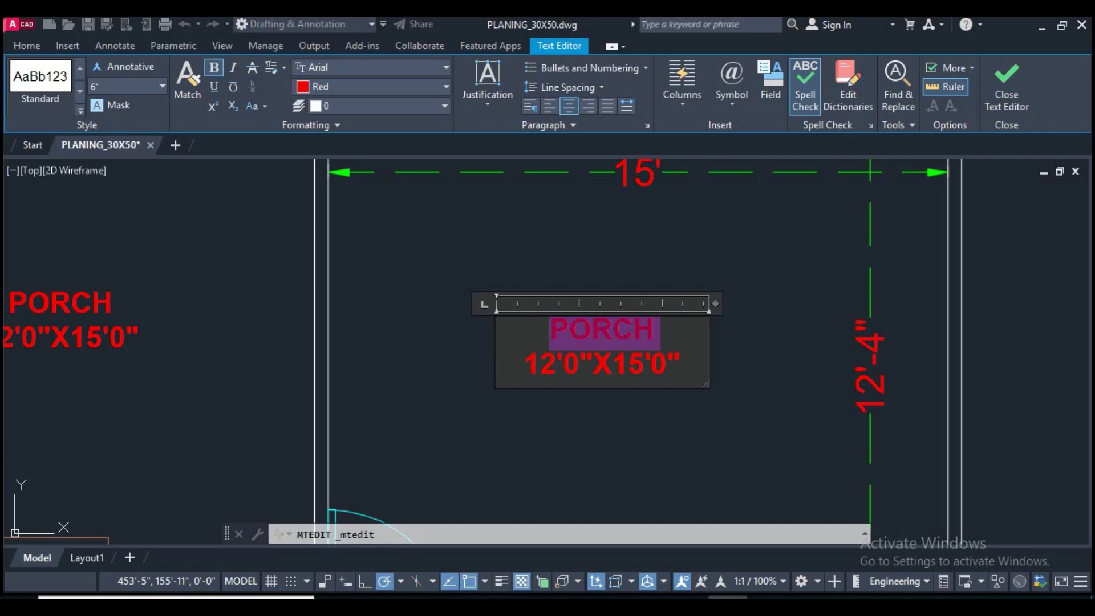
{"action": "type", "text": "BED"}
{"action": "key", "text": "Return"}
{"action": "type", "text": "ROOM"}
{"action": "scroll", "coordinate": [521, 337], "scroll_direction": "up", "scroll_amount": 4}
{"action": "left_click_drag", "start_coordinate": [565, 382], "coordinate": [573, 393]}
{"action": "type", "text": "5"}
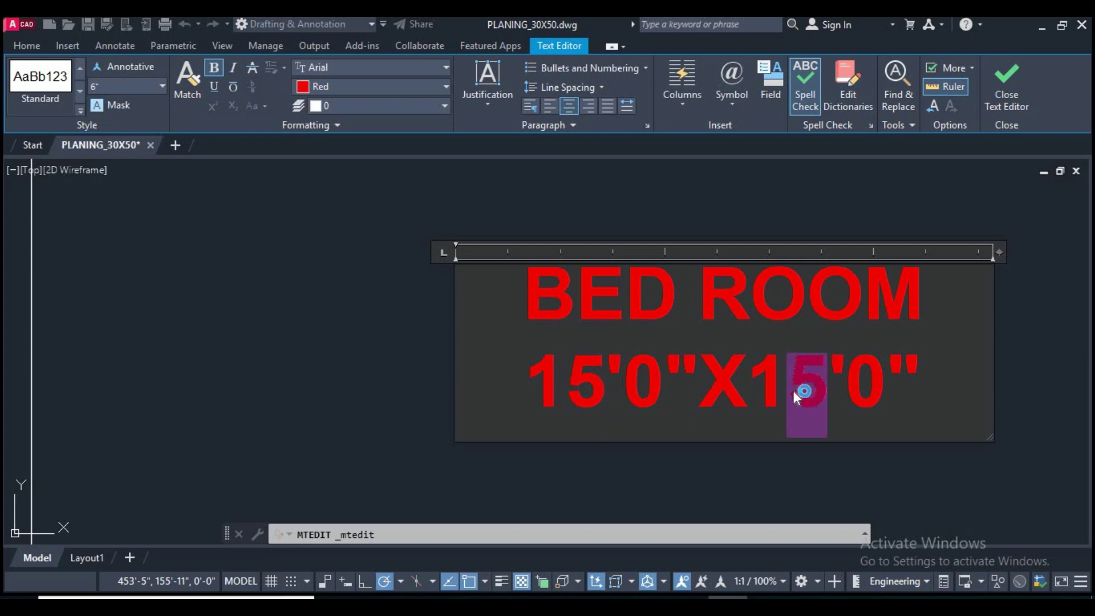
{"action": "type", "text": "2"}
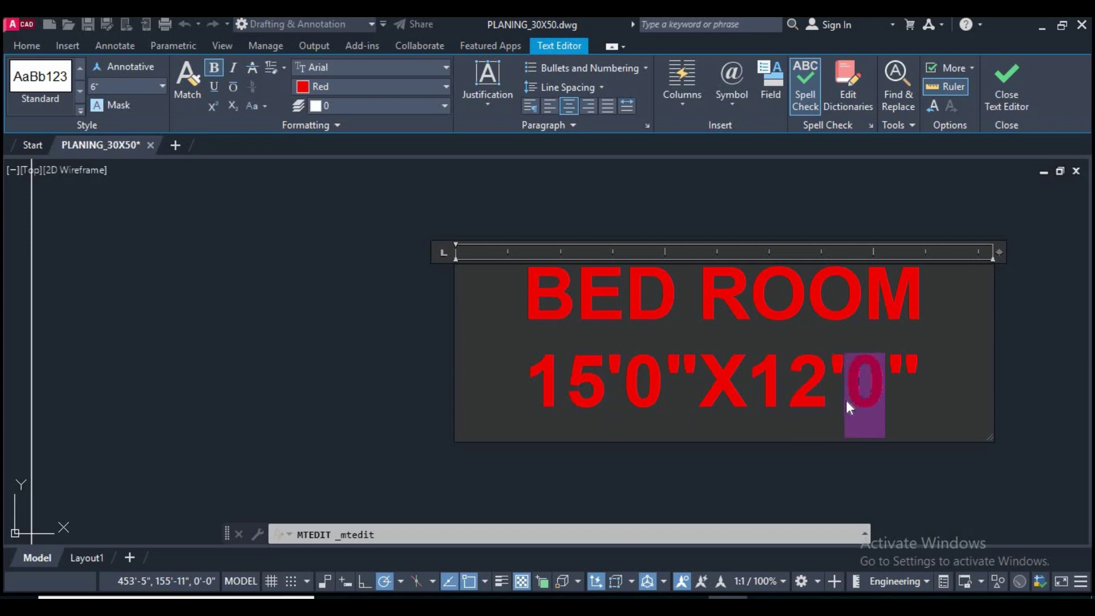
{"action": "type", "text": "4"}
{"action": "left_click", "coordinate": [760, 454]}
Step: Window-select the two leftover bedroom dimensions and delete them
{"action": "scroll", "coordinate": [652, 274], "scroll_direction": "up", "scroll_amount": 2}
{"action": "scroll", "coordinate": [653, 274], "scroll_direction": "up", "scroll_amount": 4}
{"action": "left_click", "coordinate": [654, 334]}
{"action": "left_click", "coordinate": [593, 296]}
{"action": "key", "text": "Delete"}
Step: Pan and zoom to the remaining PORCH label and select it
{"action": "scroll", "coordinate": [627, 339], "scroll_direction": "down", "scroll_amount": 5}
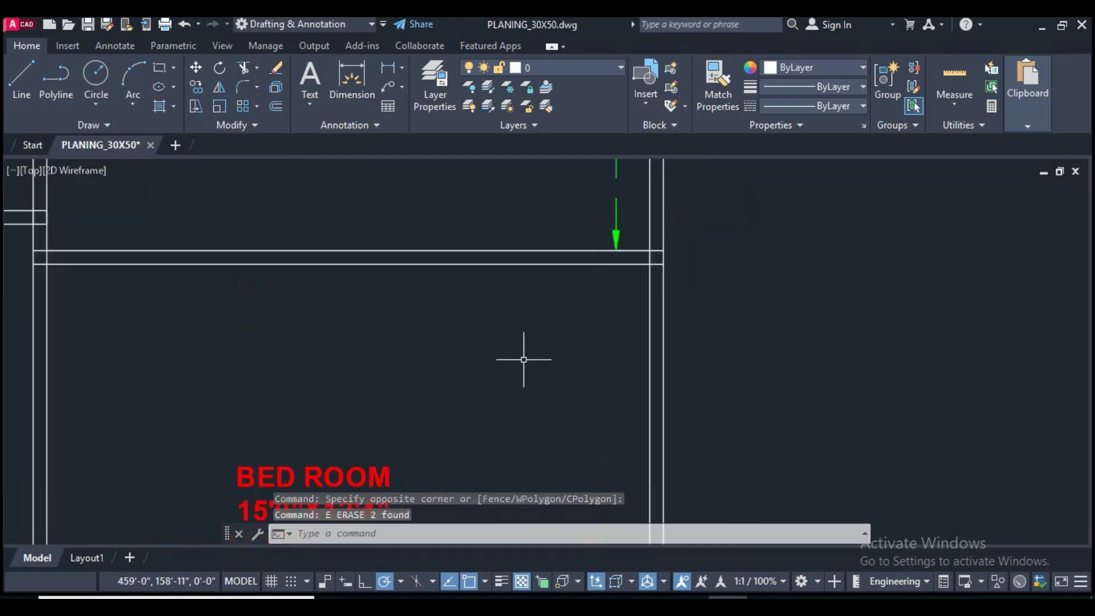
{"action": "scroll", "coordinate": [655, 342], "scroll_direction": "up", "scroll_amount": 2}
{"action": "mouse_move", "coordinate": [647, 349]}
{"action": "middle_mouse_down"}
{"action": "mouse_move", "coordinate": [501, 342]}
{"action": "mouse_move", "coordinate": [573, 313]}
{"action": "middle_mouse_up"}
{"action": "scroll", "coordinate": [552, 349], "scroll_direction": "up", "scroll_amount": 4}
{"action": "scroll", "coordinate": [548, 274], "scroll_direction": "up", "scroll_amount": 3}
{"action": "scroll", "coordinate": [530, 256], "scroll_direction": "up", "scroll_amount": 2}
{"action": "left_click", "coordinate": [524, 252]}
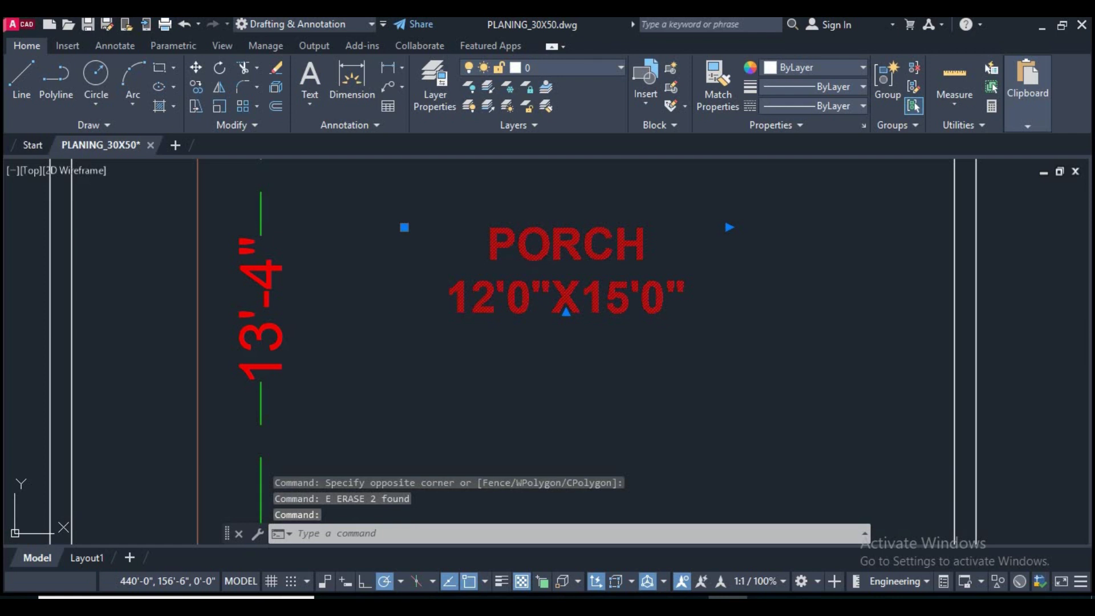
Step: Relabel the PORCH text as KITCHEN with size 14'0"X13'4"
{"action": "double_click", "coordinate": [525, 252]}
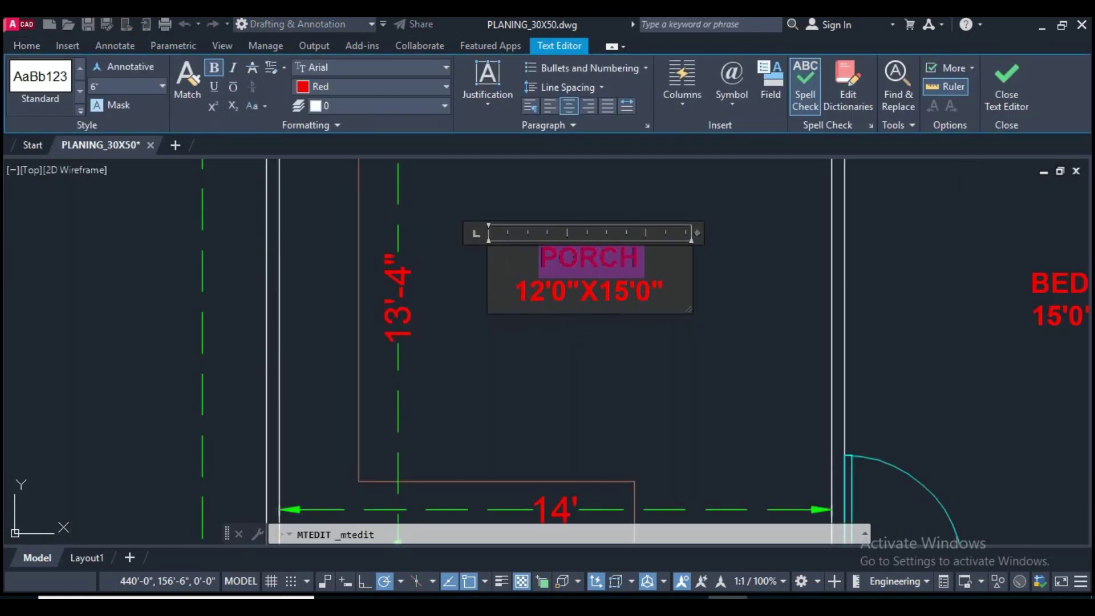
{"action": "type", "text": "KITCHN12'0\"X15'0"}
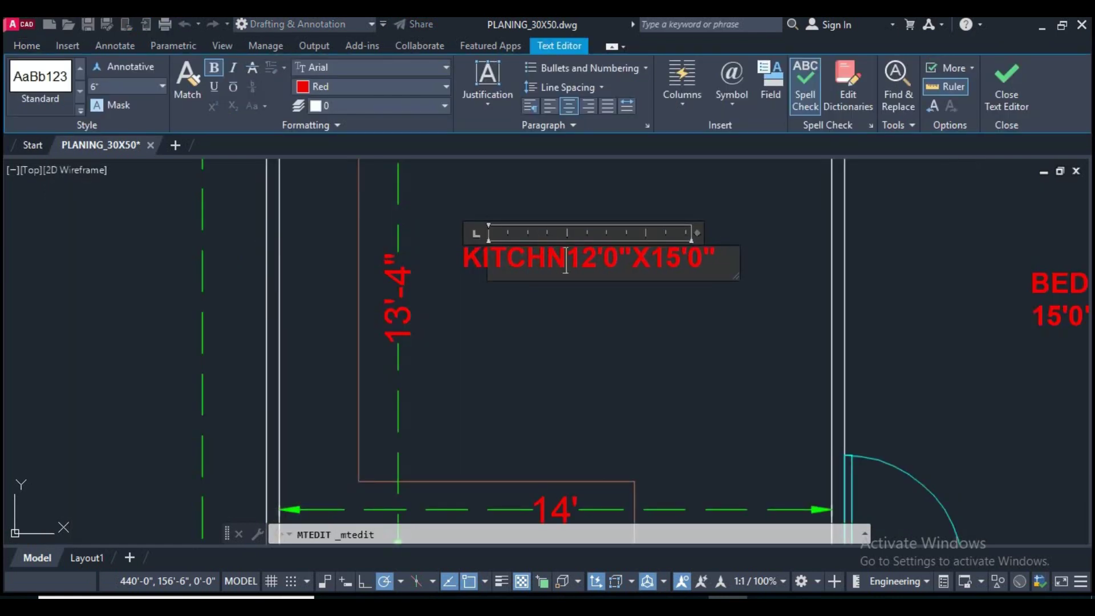
{"action": "type", "text": "NE"}
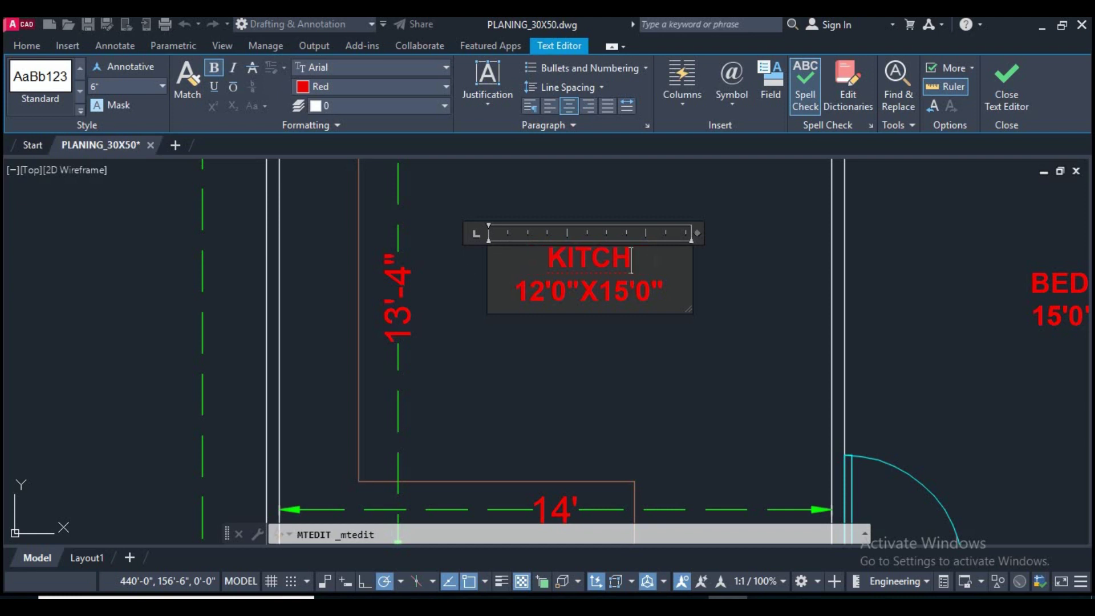
{"action": "scroll", "coordinate": [782, 194], "scroll_direction": "down", "scroll_amount": 2}
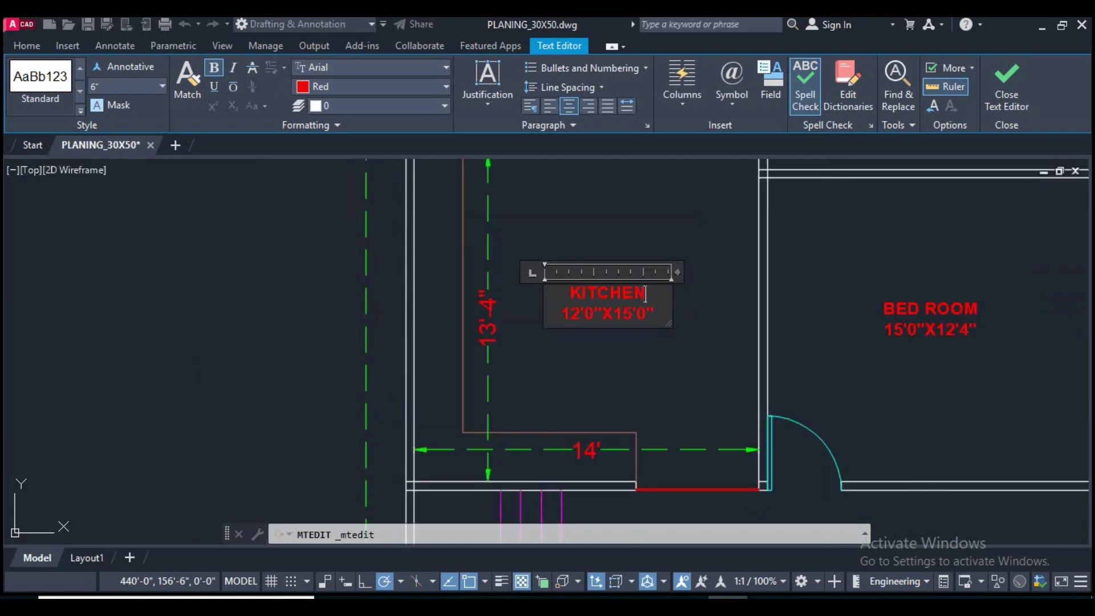
{"action": "scroll", "coordinate": [782, 194], "scroll_direction": "up", "scroll_amount": 3}
{"action": "scroll", "coordinate": [782, 194], "scroll_direction": "up", "scroll_amount": 2}
{"action": "left_click_drag", "start_coordinate": [515, 275], "coordinate": [493, 282]}
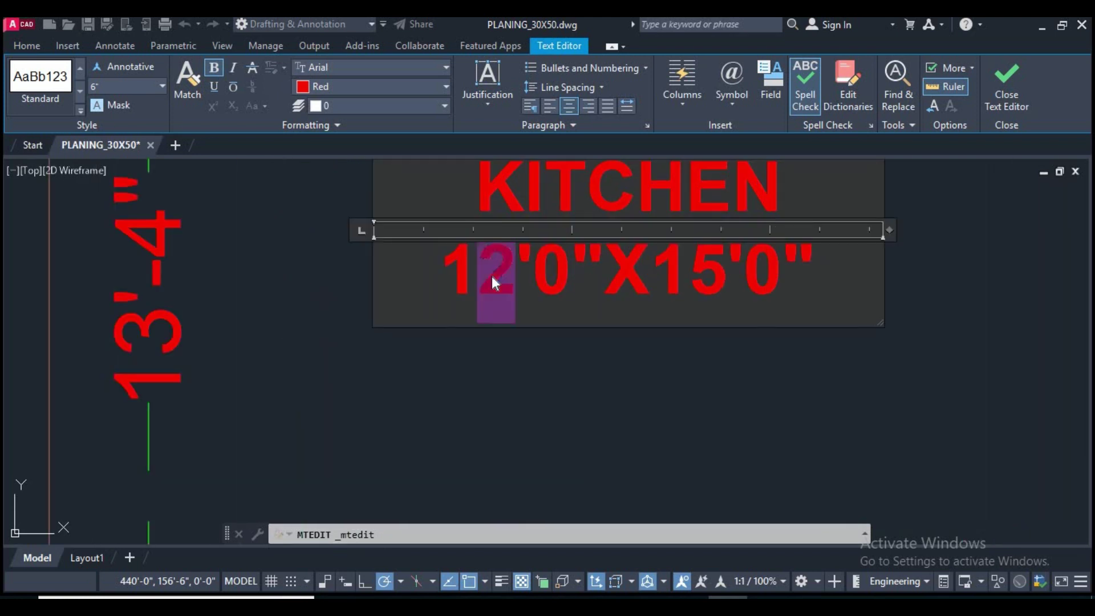
{"action": "type", "text": "4"}
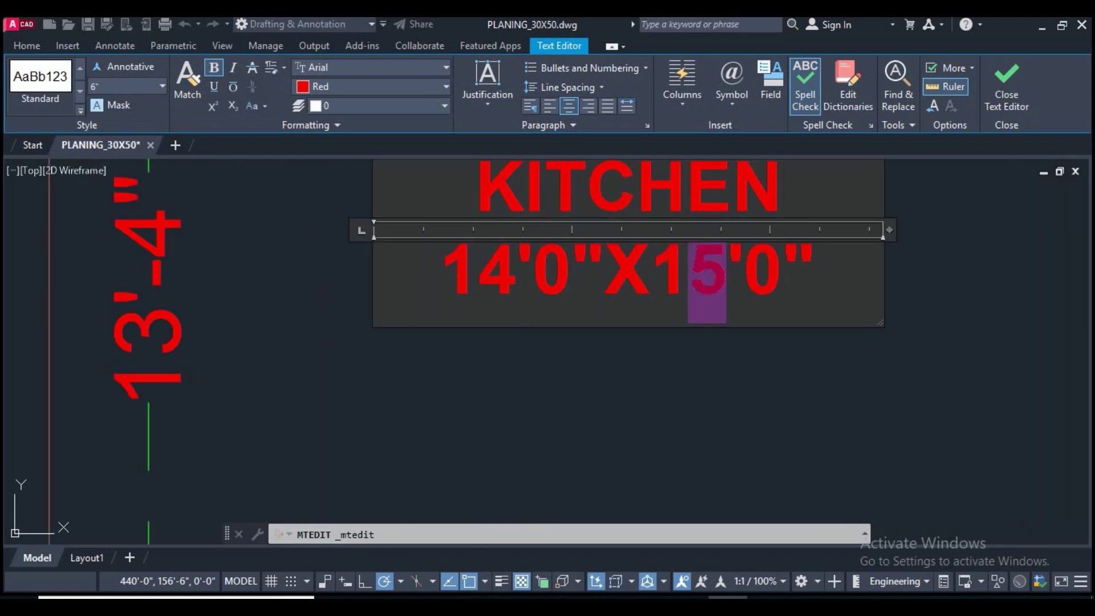
{"action": "type", "text": "3"}
{"action": "left_click_drag", "start_coordinate": [744, 277], "coordinate": [782, 276]}
{"action": "type", "text": "4"}
{"action": "left_click", "coordinate": [592, 386]}
Step: Erase the two temporary kitchen dimensions and pan to the top-left rooms
{"action": "scroll", "coordinate": [592, 386], "scroll_direction": "up", "scroll_amount": 2}
{"action": "scroll", "coordinate": [555, 381], "scroll_direction": "up", "scroll_amount": 3}
{"action": "left_click", "coordinate": [437, 341]}
{"action": "left_click", "coordinate": [494, 360]}
{"action": "type", "text": "e"}
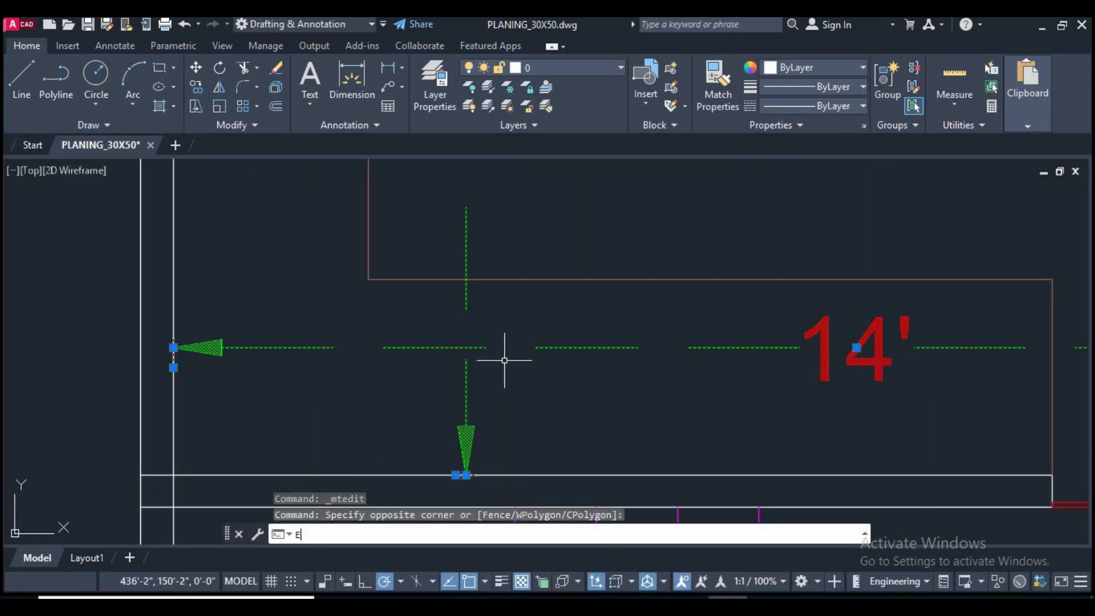
{"action": "key", "text": "Return"}
{"action": "scroll", "coordinate": [505, 360], "scroll_direction": "down", "scroll_amount": 3}
{"action": "scroll", "coordinate": [567, 337], "scroll_direction": "down", "scroll_amount": 2}
{"action": "scroll", "coordinate": [455, 257], "scroll_direction": "down", "scroll_amount": 1}
{"action": "scroll", "coordinate": [454, 257], "scroll_direction": "up", "scroll_amount": 4}
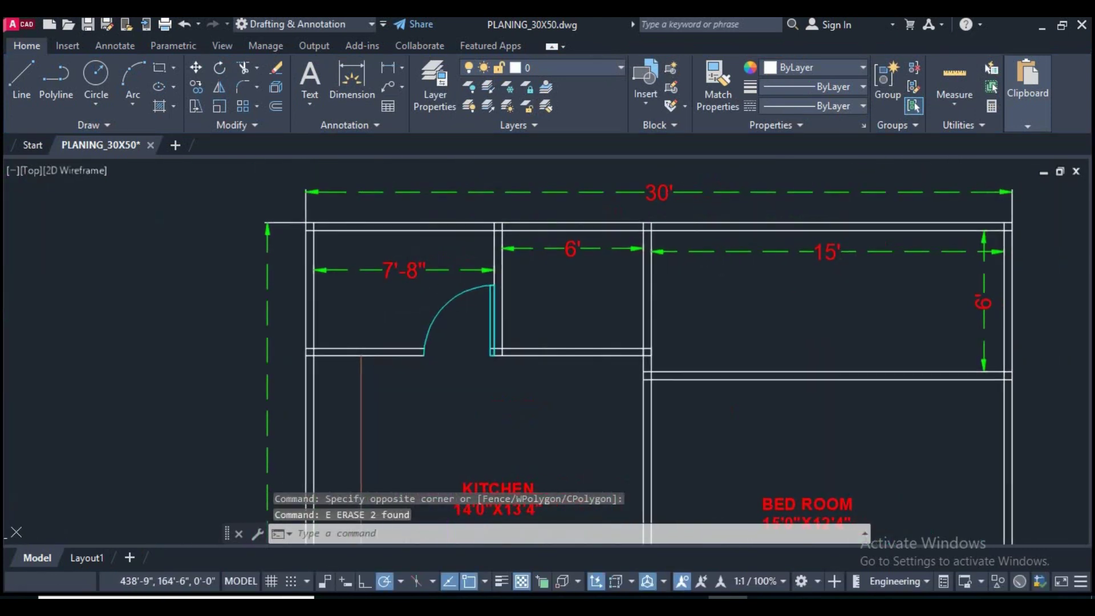
{"action": "middle_click_drag", "start_coordinate": [468, 291], "coordinate": [578, 248]}
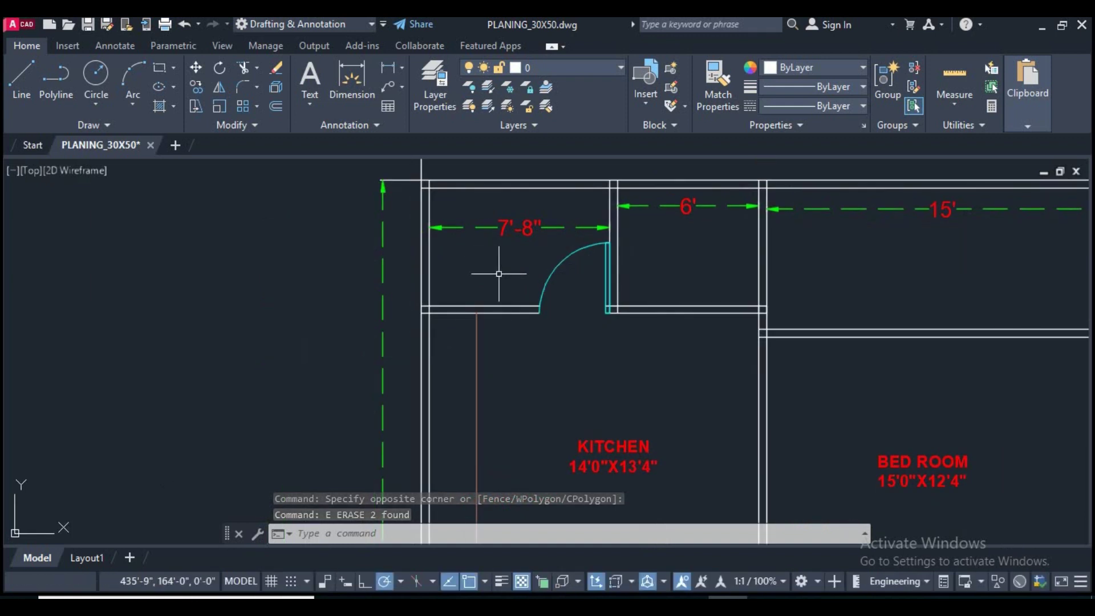
Step: Add a vertical 5' linear dimension on the top-left room beside the kitchen
{"action": "middle_click_drag", "start_coordinate": [498, 287], "coordinate": [488, 291]}
{"action": "left_click", "coordinate": [388, 67]}
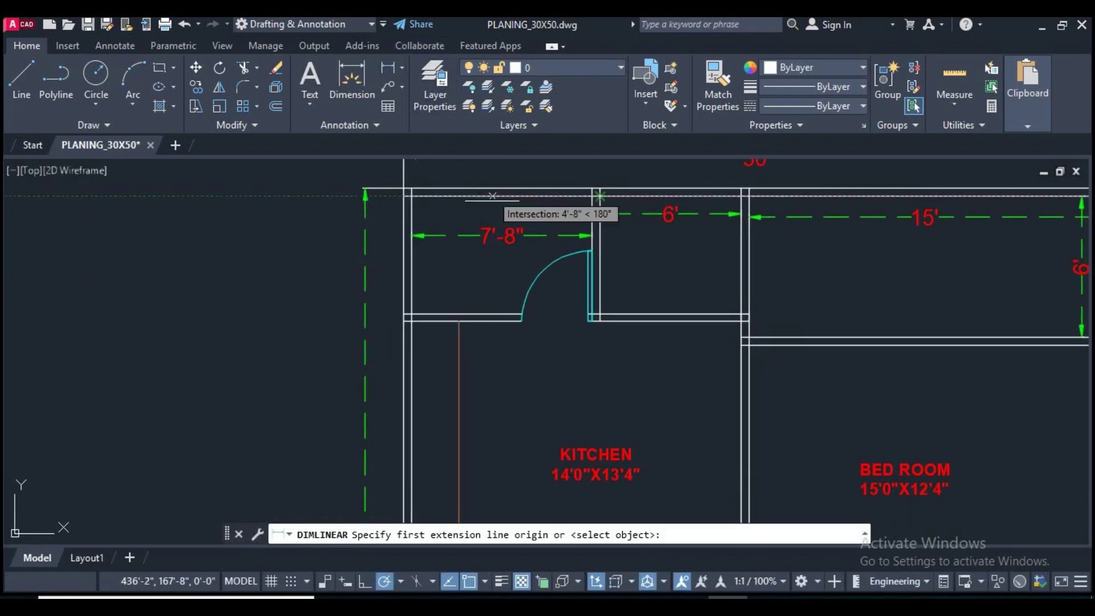
{"action": "scroll", "coordinate": [502, 189], "scroll_direction": "up", "scroll_amount": 2}
{"action": "left_click", "coordinate": [407, 199]}
{"action": "left_click", "coordinate": [370, 371]}
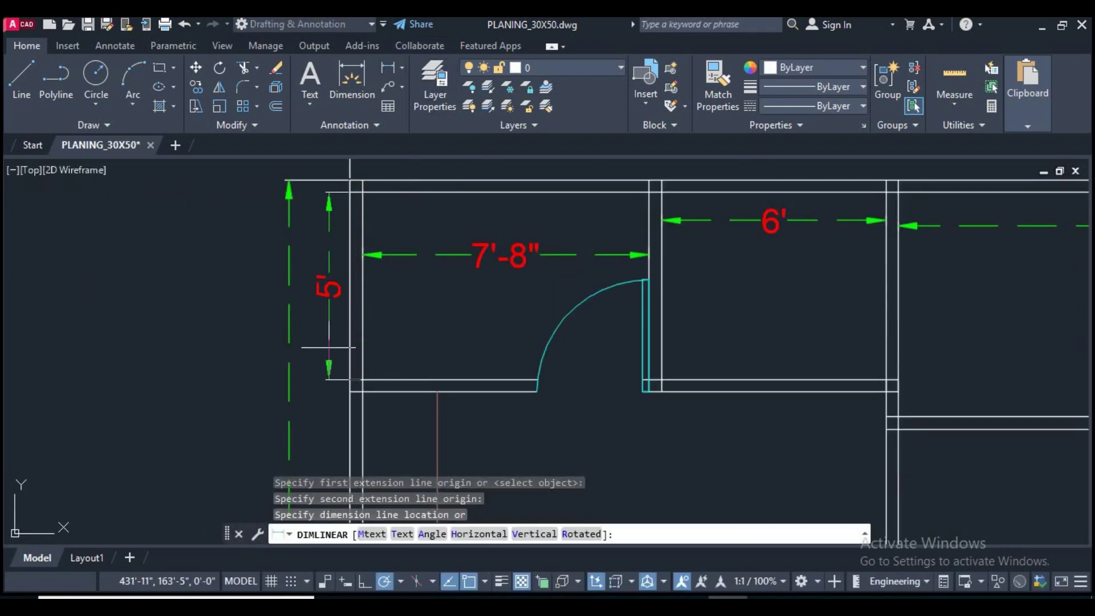
{"action": "left_click", "coordinate": [323, 285]}
{"action": "scroll", "coordinate": [419, 281], "scroll_direction": "down", "scroll_amount": 4}
{"action": "scroll", "coordinate": [546, 401], "scroll_direction": "up", "scroll_amount": 2}
Step: Copy the KITCHEN label into the top-left room
{"action": "left_click", "coordinate": [443, 406]}
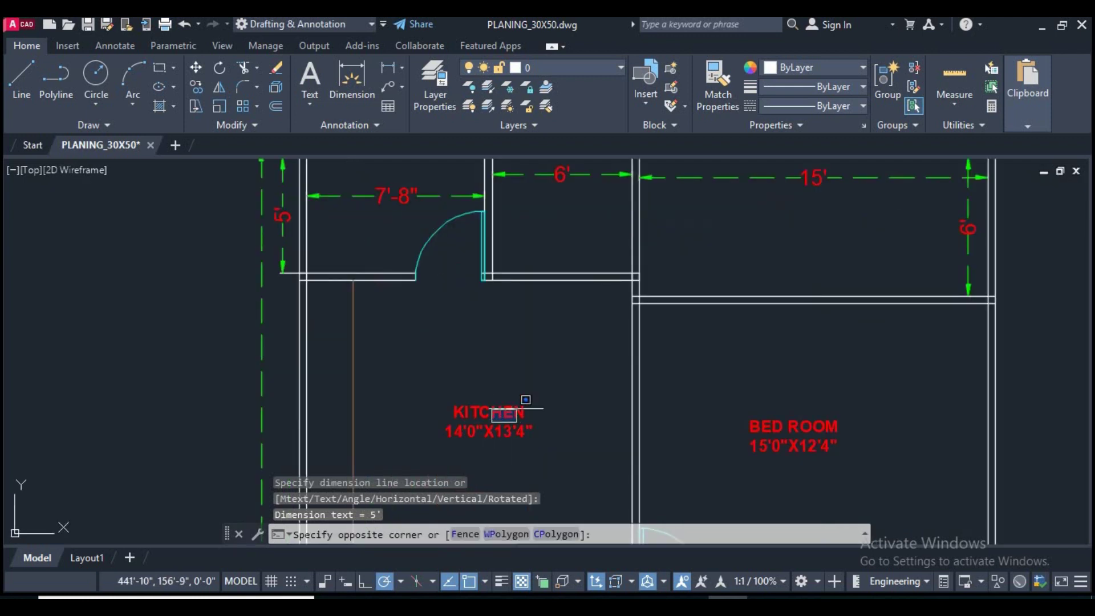
{"action": "left_click", "coordinate": [196, 87]}
{"action": "left_click", "coordinate": [490, 435]}
{"action": "middle_click_drag", "start_coordinate": [355, 228], "coordinate": [419, 328]}
{"action": "scroll", "coordinate": [419, 327], "scroll_direction": "up", "scroll_amount": 2}
{"action": "left_click", "coordinate": [479, 336]}
{"action": "scroll", "coordinate": [484, 325], "scroll_direction": "up", "scroll_amount": 3}
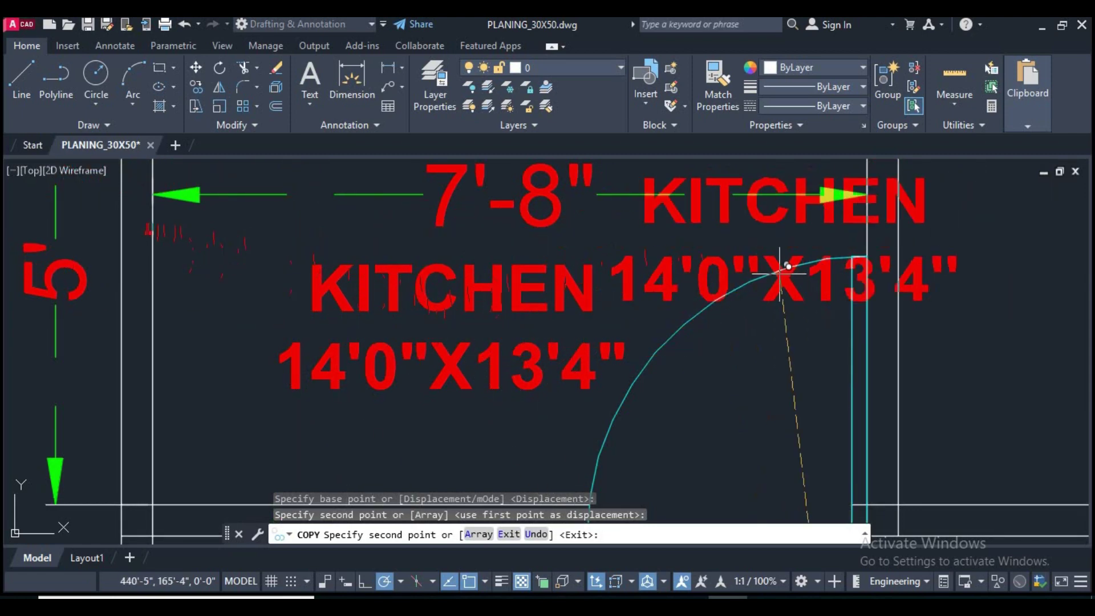
{"action": "key", "text": "Return"}
{"action": "left_click", "coordinate": [520, 293]}
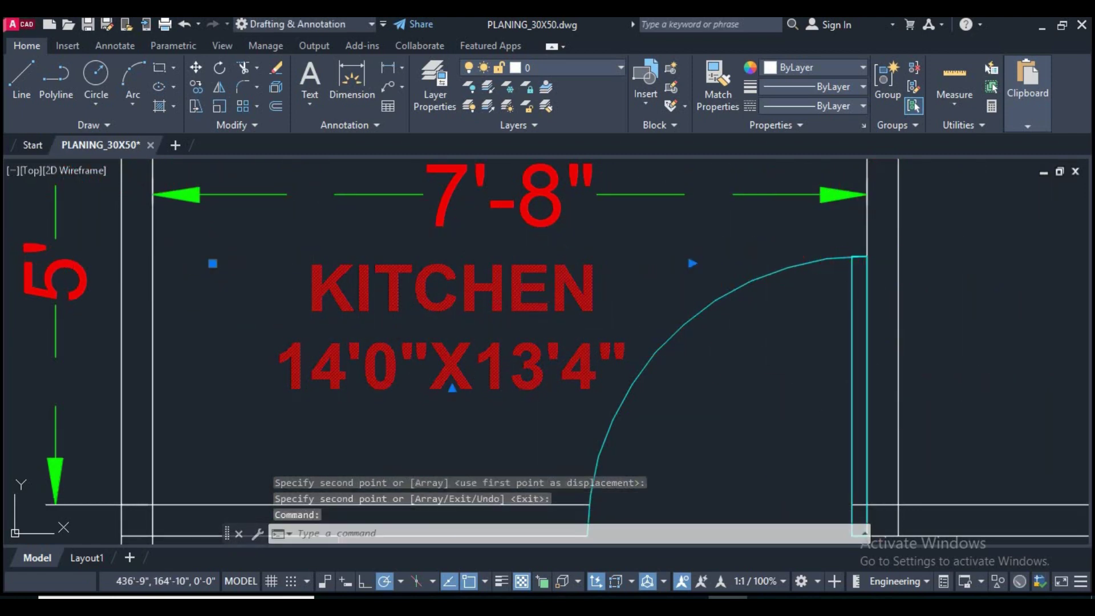
Step: Set the copied label's text height to 5
{"action": "double_click", "coordinate": [506, 294]}
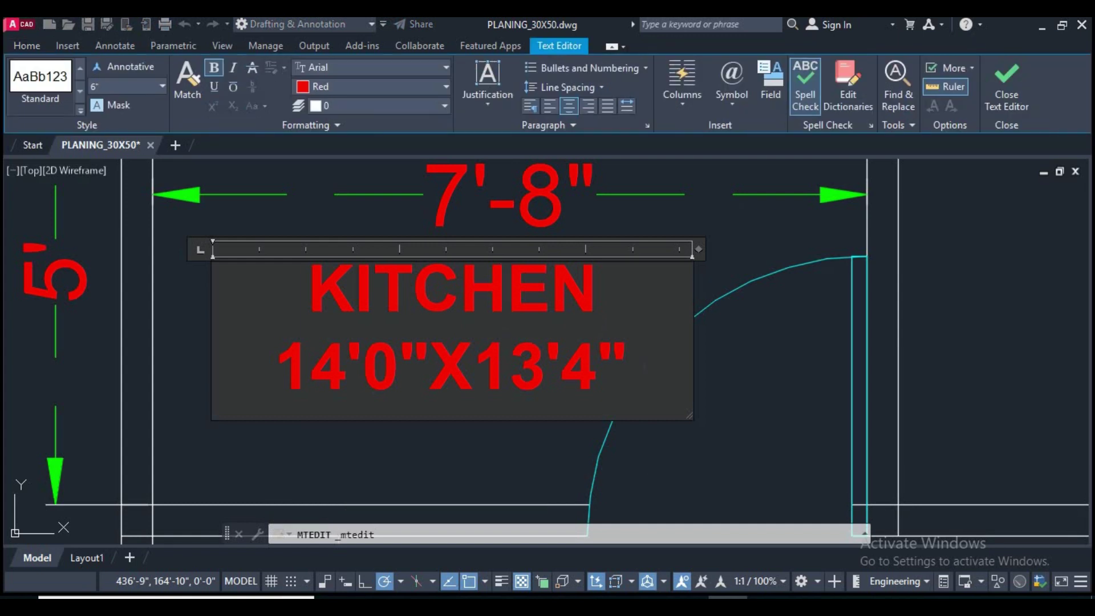
{"action": "key", "text": "ctrl+a"}
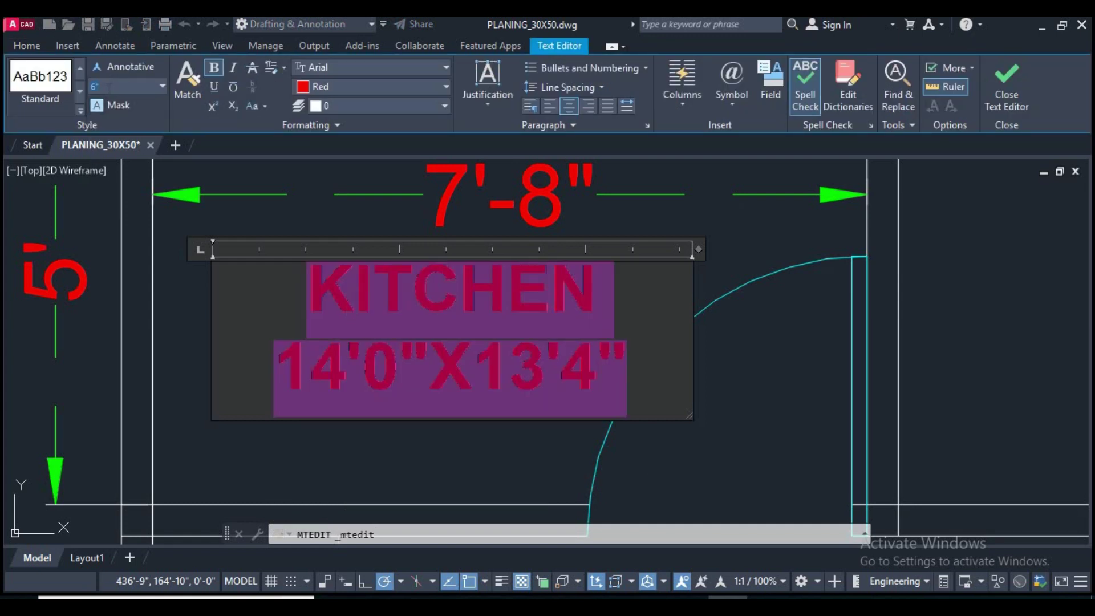
{"action": "type", "text": "5"}
{"action": "key", "text": "Return"}
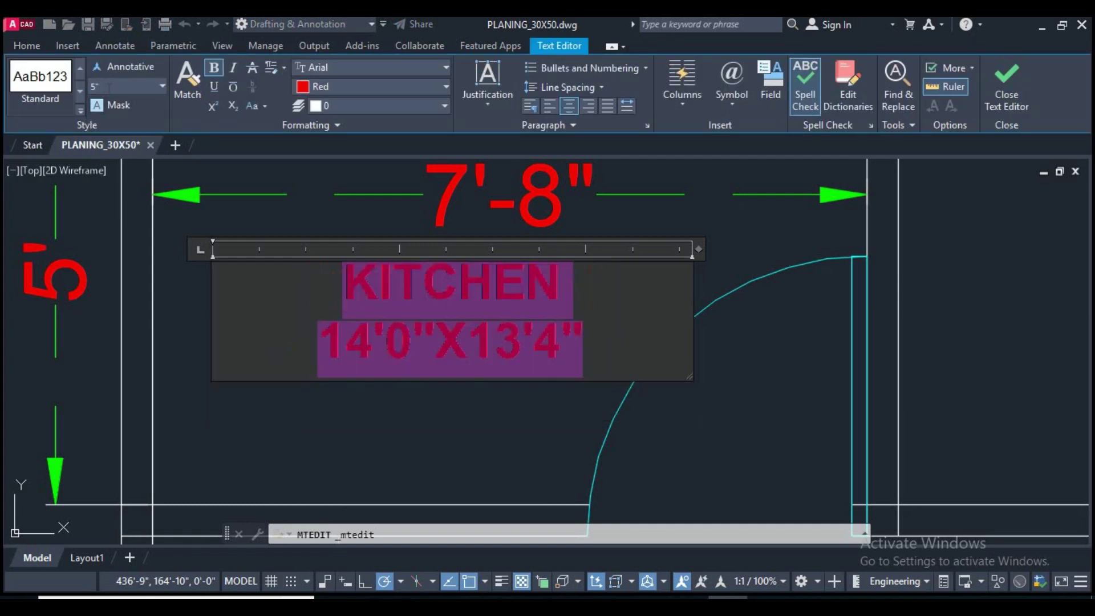
Step: Replace KITCHEN with STORE and put the size on its own line
{"action": "left_click", "coordinate": [573, 282]}
{"action": "left_click_drag", "start_coordinate": [573, 283], "coordinate": [237, 290]}
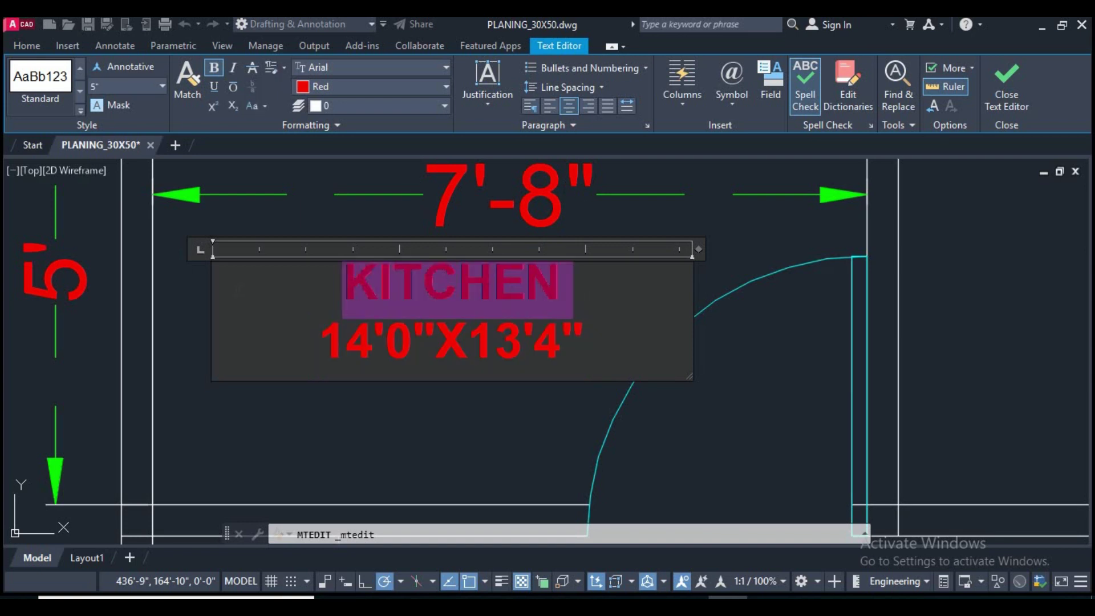
{"action": "type", "text": "STOP14'0\"X13'4"}
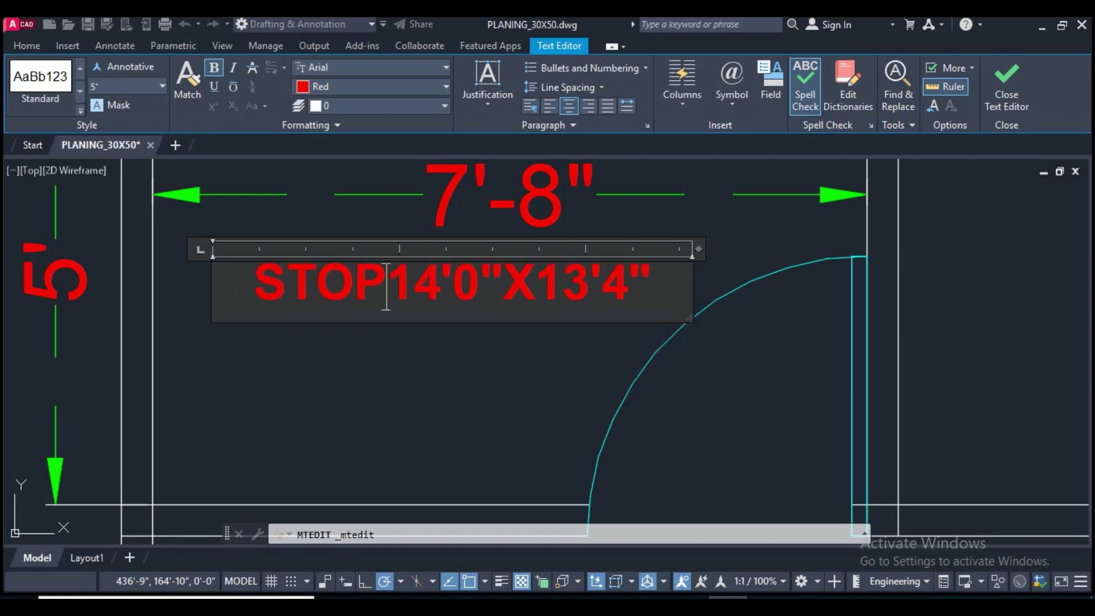
{"action": "key", "text": "BackSpace"}
{"action": "type", "text": "RE"}
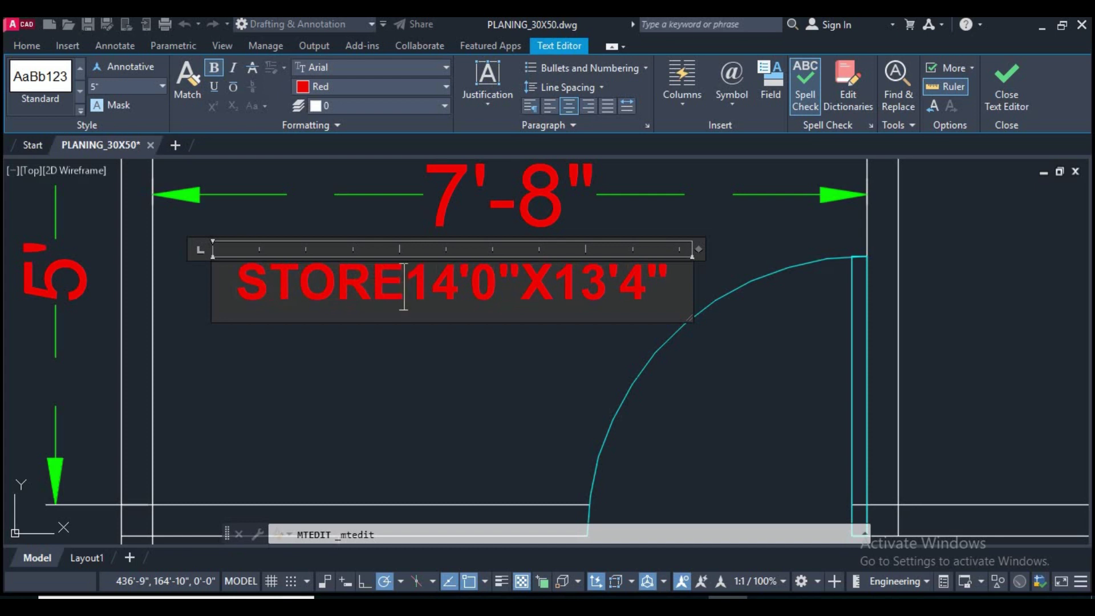
{"action": "key", "text": "Return"}
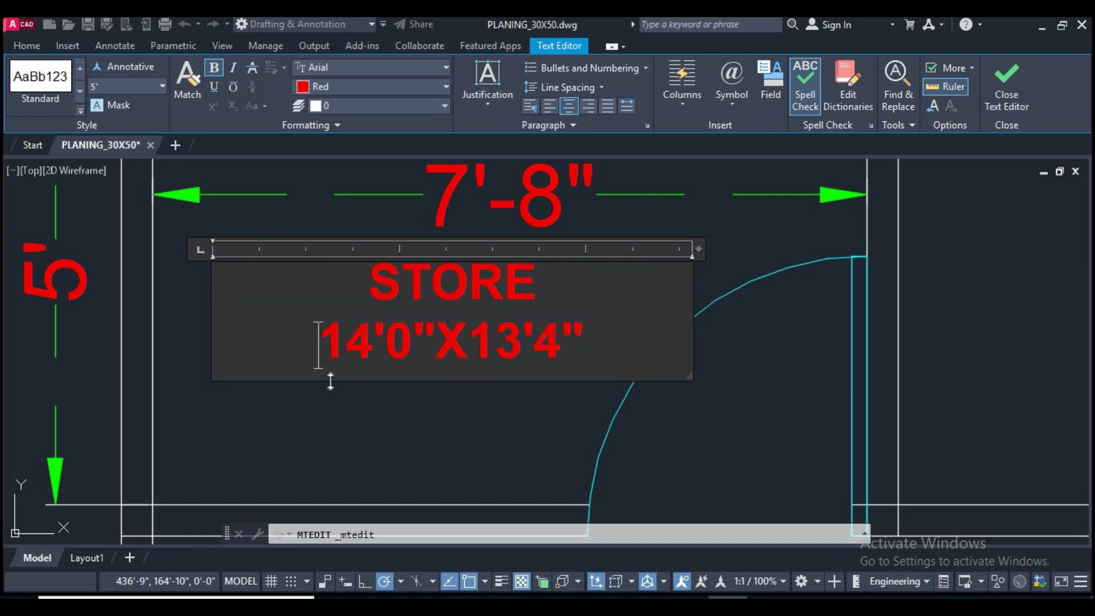
Step: Change the width in the size line to 7'8"
{"action": "scroll", "coordinate": [330, 381], "scroll_direction": "up", "scroll_amount": 2}
{"action": "double_click", "coordinate": [305, 323]}
{"action": "type", "text": "7"}
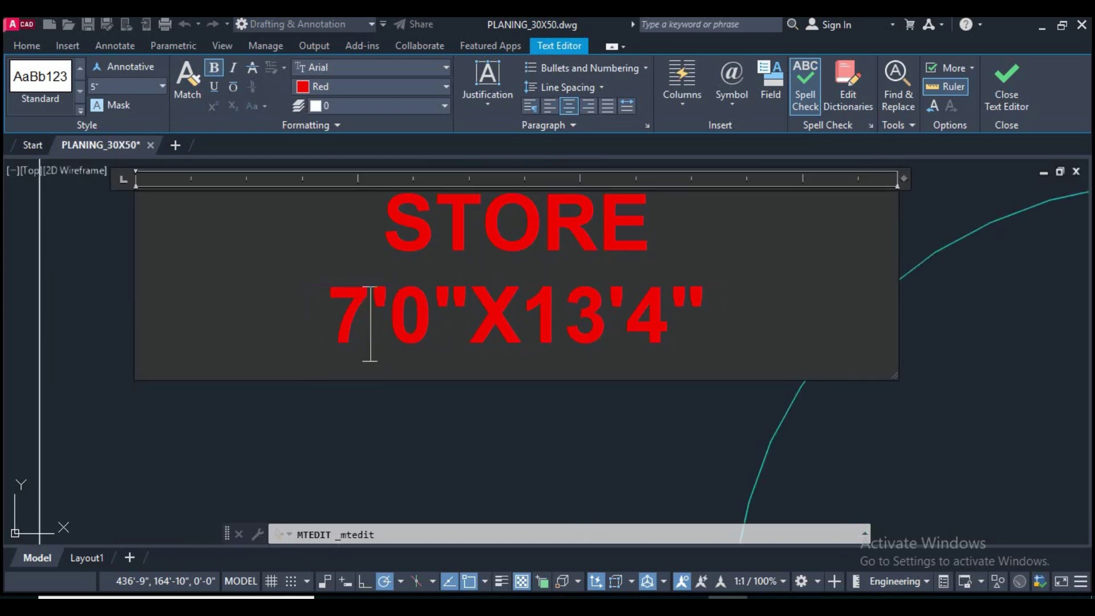
{"action": "double_click", "coordinate": [399, 320]}
{"action": "type", "text": "6"}
{"action": "double_click", "coordinate": [402, 327]}
{"action": "type", "text": "8"}
Step: Change the length to 5'0" and close the text editor
{"action": "scroll", "coordinate": [430, 338], "scroll_direction": "down", "scroll_amount": 3}
{"action": "scroll", "coordinate": [465, 357], "scroll_direction": "up", "scroll_amount": 3}
{"action": "double_click", "coordinate": [444, 356]}
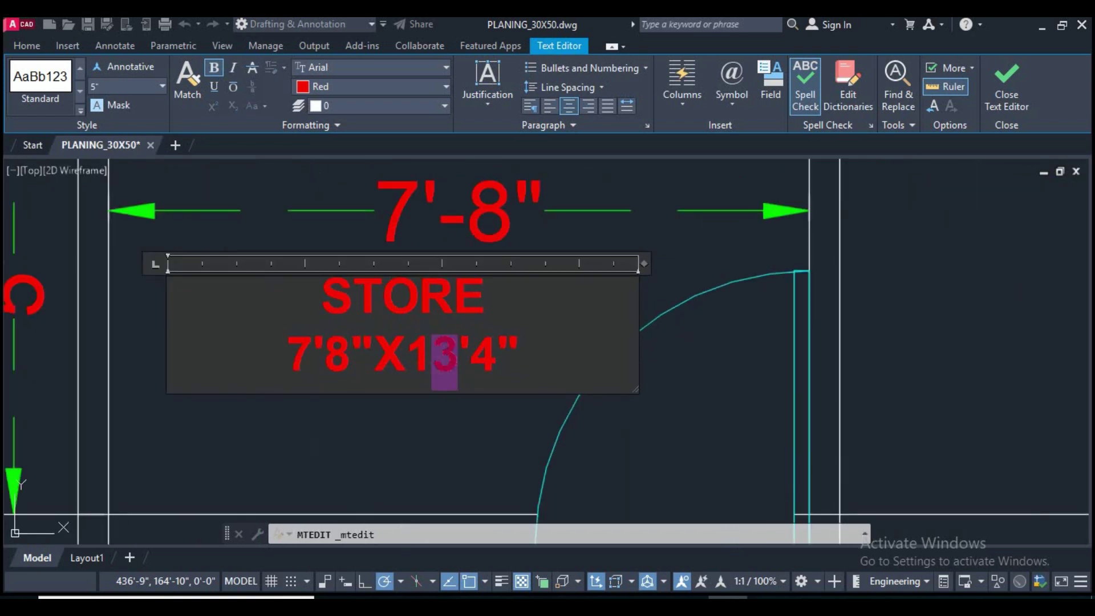
{"action": "key", "text": "shift+Left"}
{"action": "type", "text": "5'"}
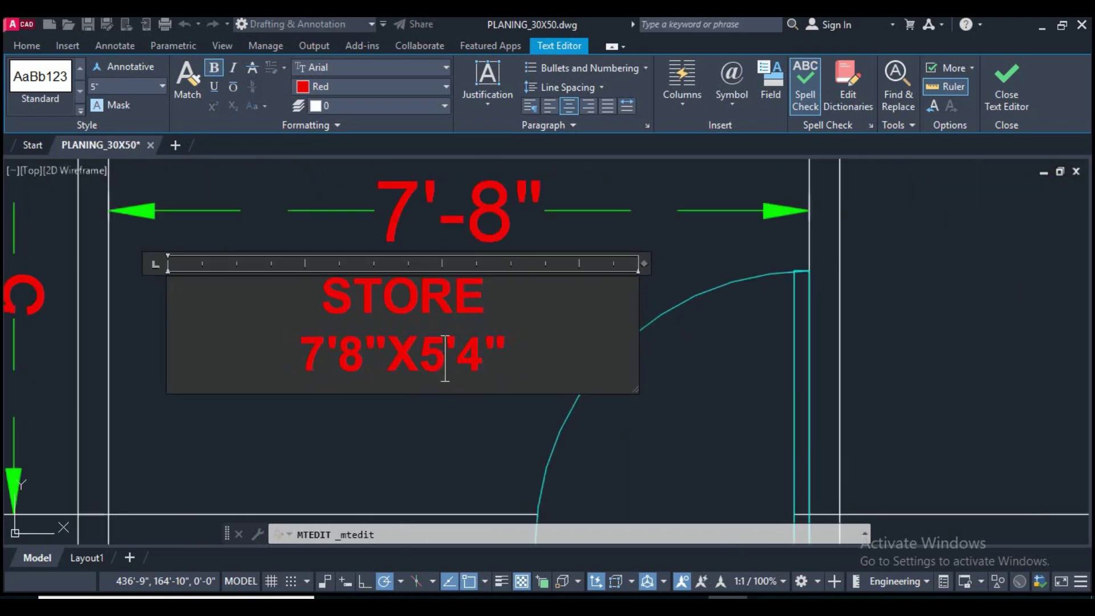
{"action": "type", "text": "0"}
{"action": "left_click", "coordinate": [487, 419]}
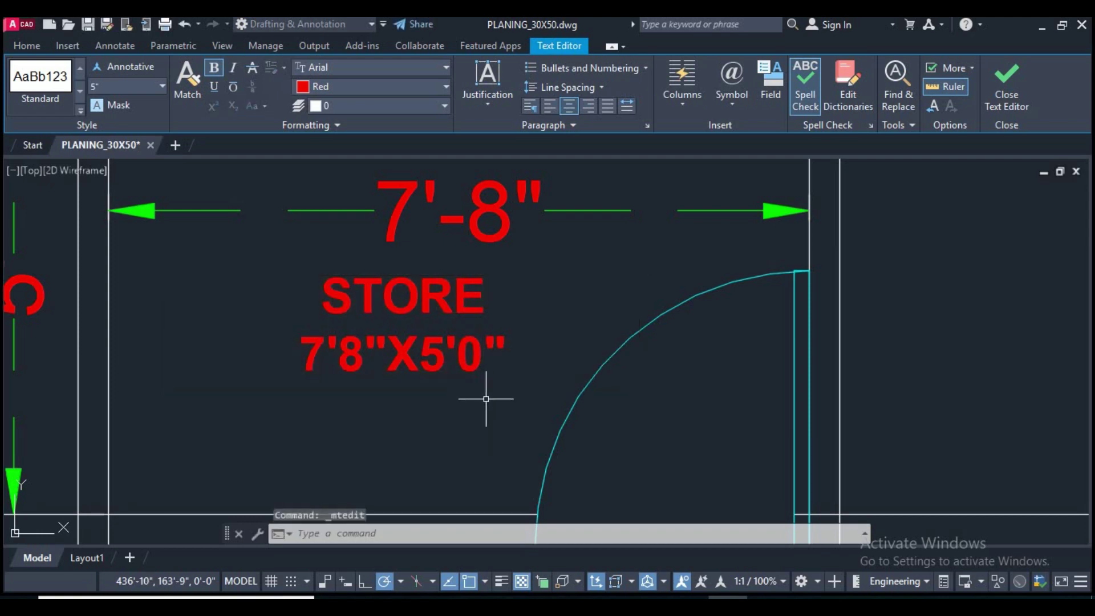
{"action": "scroll", "coordinate": [484, 409], "scroll_direction": "down", "scroll_amount": 2}
{"action": "left_click", "coordinate": [506, 263]}
Step: Erase the 7'-8" and 5' dimensions
{"action": "left_click", "coordinate": [264, 323]}
{"action": "left_click", "coordinate": [200, 359]}
{"action": "type", "text": "e"}
{"action": "key", "text": "Return"}
{"action": "scroll", "coordinate": [491, 370], "scroll_direction": "down", "scroll_amount": 2}
Step: Copy the STORE label into the room beneath the 15' dimension
{"action": "middle_click_drag", "start_coordinate": [498, 373], "coordinate": [245, 347]}
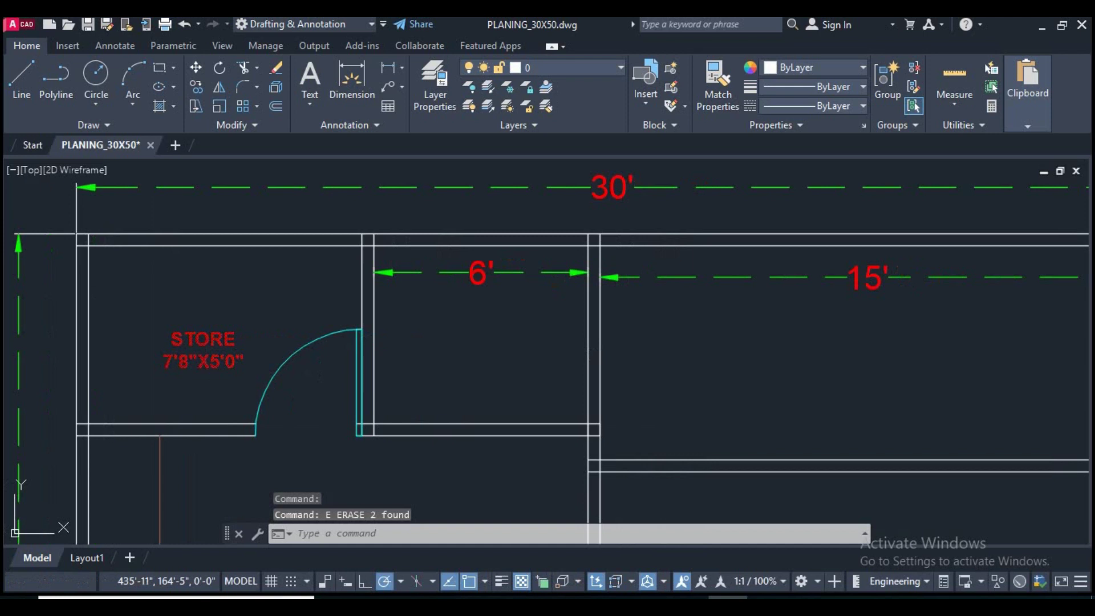
{"action": "left_click", "coordinate": [206, 352]}
{"action": "left_click", "coordinate": [196, 87]}
{"action": "left_click", "coordinate": [225, 321]}
{"action": "scroll", "coordinate": [684, 325], "scroll_direction": "up", "scroll_amount": 1}
{"action": "scroll", "coordinate": [583, 328], "scroll_direction": "down", "scroll_amount": 3}
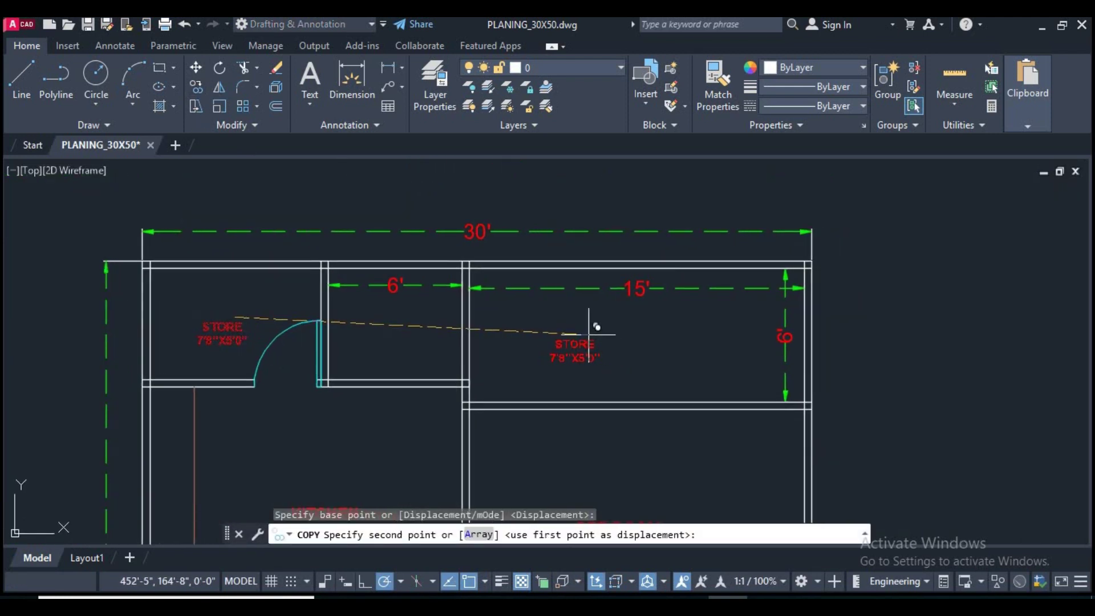
{"action": "left_click", "coordinate": [583, 324]}
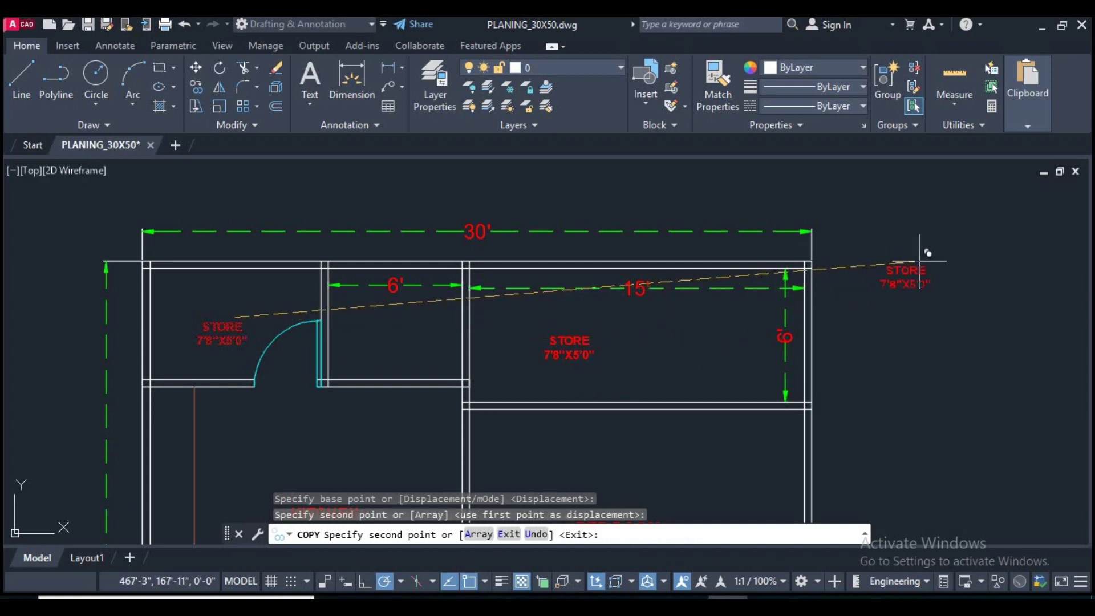
{"action": "right_click", "coordinate": [929, 228]}
{"action": "left_click", "coordinate": [964, 259]}
{"action": "middle_click_drag", "start_coordinate": [785, 325], "coordinate": [699, 307]}
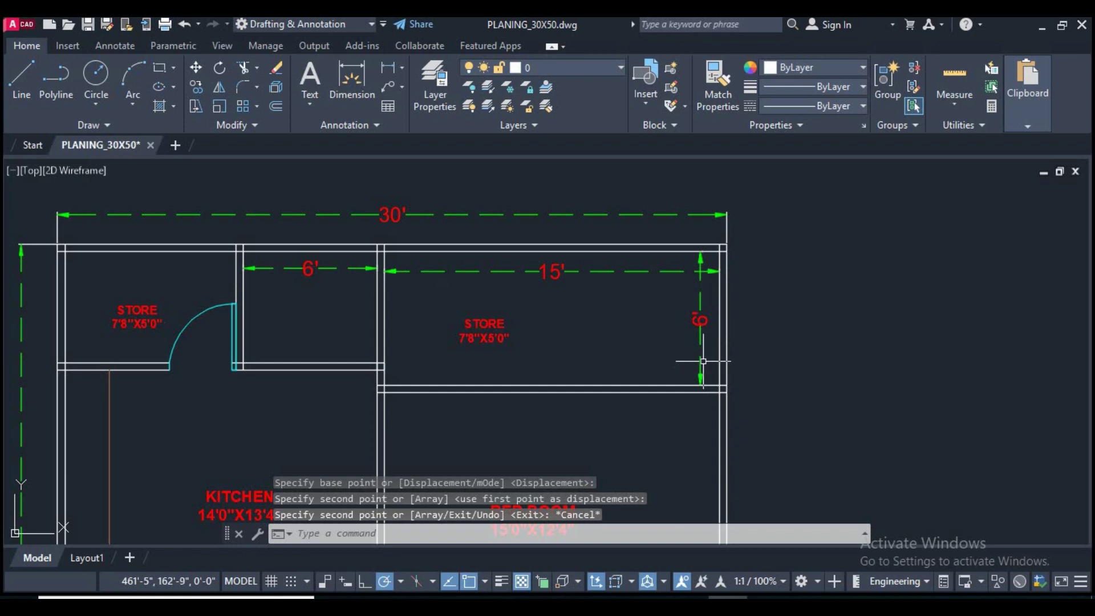
Step: Erase the 15' dimension above the store
{"action": "left_click_drag", "start_coordinate": [681, 308], "coordinate": [580, 251]}
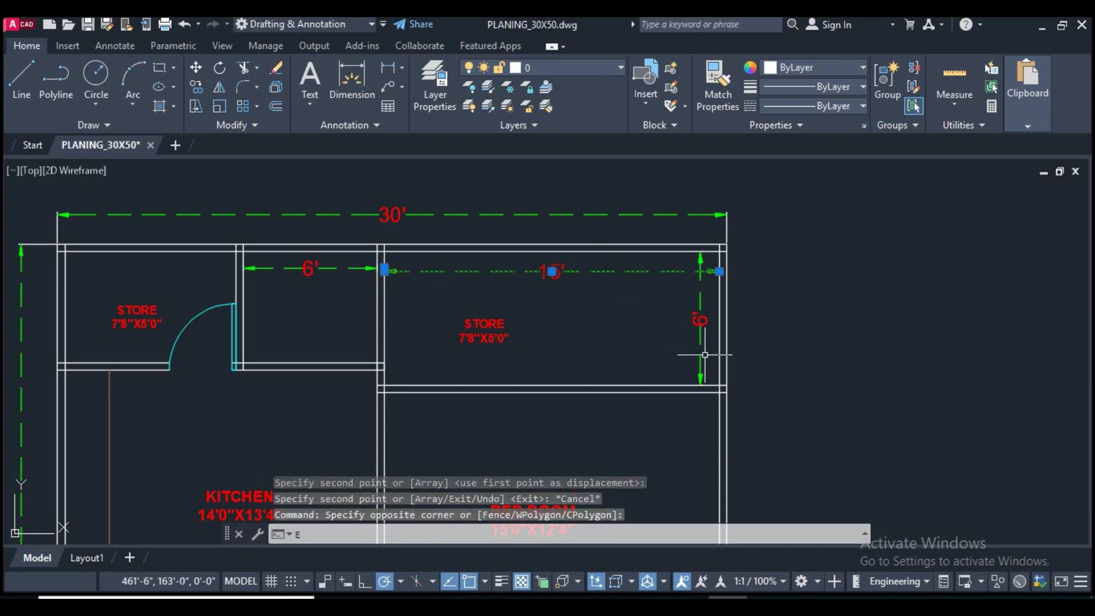
{"action": "key", "text": "Return"}
{"action": "middle_click_drag", "start_coordinate": [704, 354], "coordinate": [669, 354]}
Step: Offset the store's right wall 5' inward to form a partition
{"action": "type", "text": "o"}
{"action": "key", "text": "Return"}
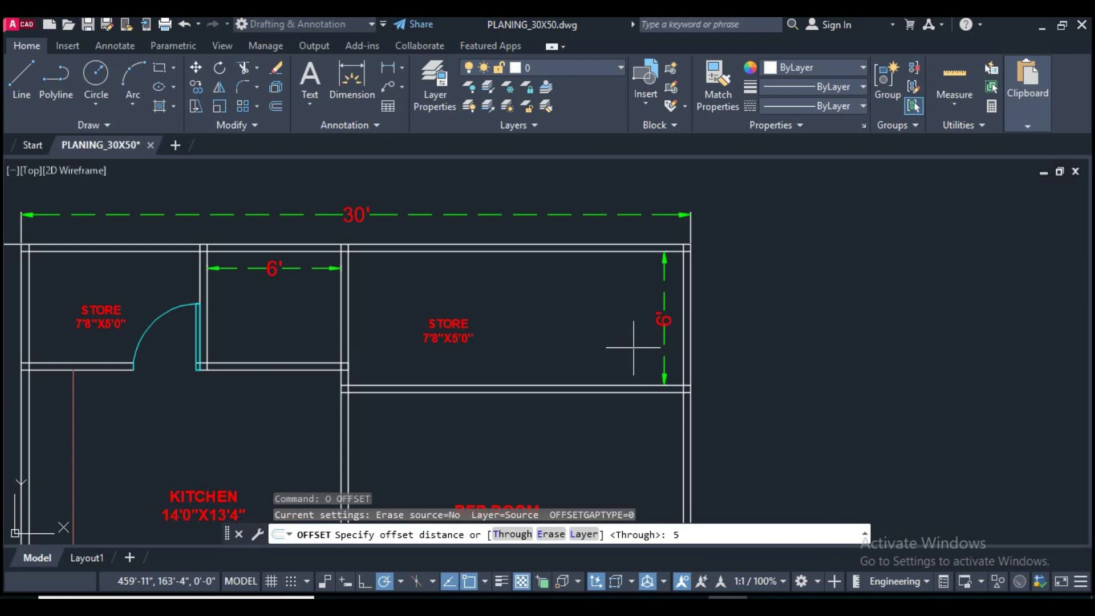
{"action": "key", "text": "Return"}
{"action": "scroll", "coordinate": [679, 345], "scroll_direction": "up", "scroll_amount": 2}
{"action": "left_click", "coordinate": [686, 346]}
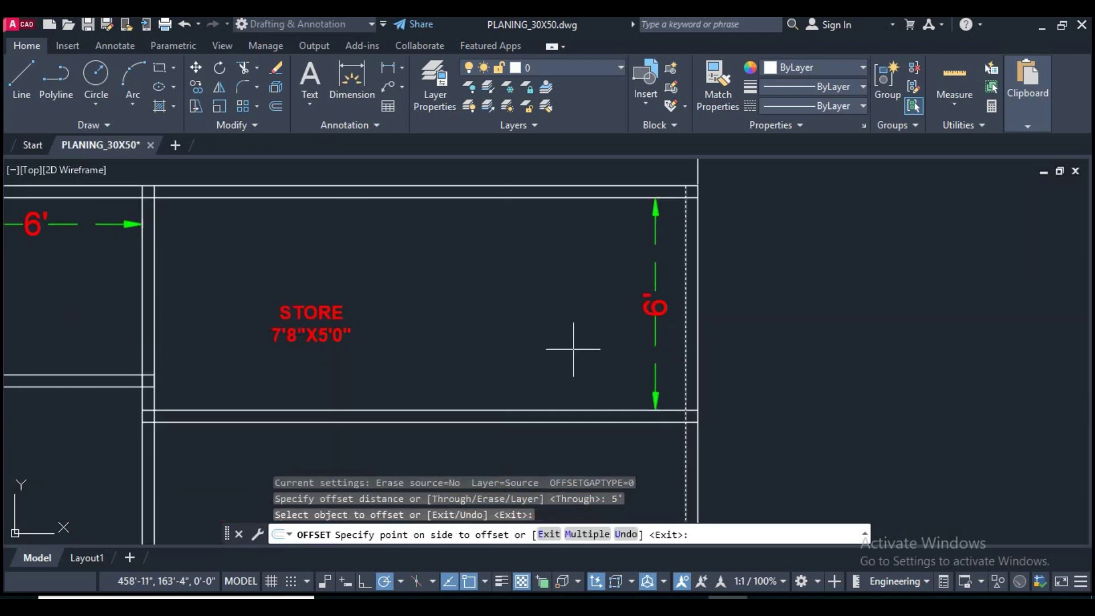
{"action": "scroll", "coordinate": [574, 349], "scroll_direction": "down", "scroll_amount": 3}
{"action": "right_click", "coordinate": [776, 318]}
{"action": "left_click", "coordinate": [793, 344]}
Step: Erase the partition line's segment overhanging below the store wall
{"action": "type", "text": "tr"}
{"action": "key", "text": "Return"}
{"action": "scroll", "coordinate": [626, 362], "scroll_direction": "up", "scroll_amount": 3}
{"action": "scroll", "coordinate": [617, 374], "scroll_direction": "up", "scroll_amount": 2}
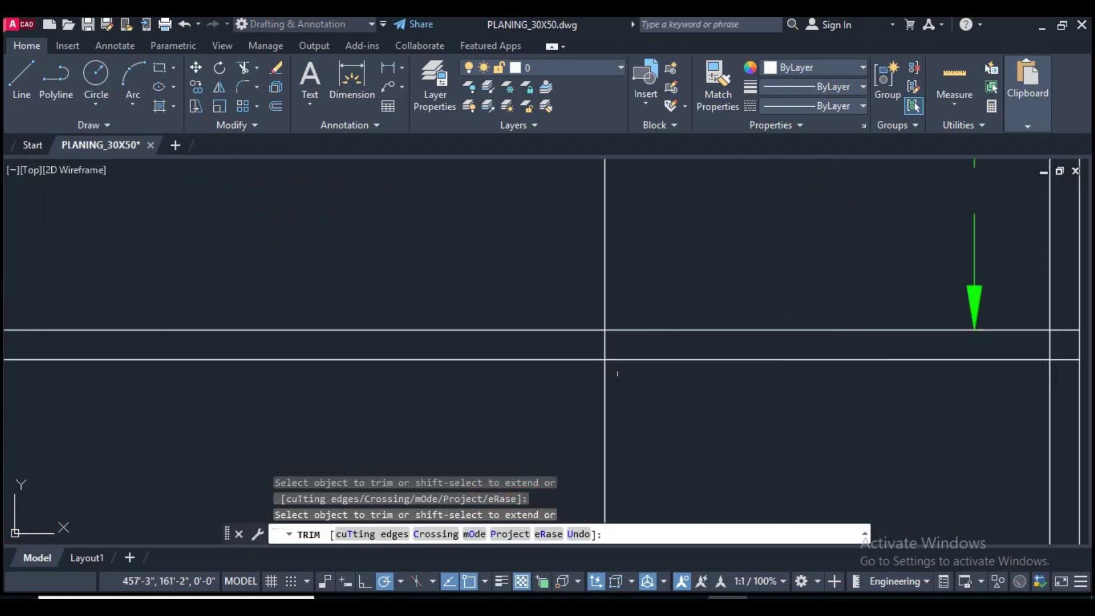
{"action": "right_click", "coordinate": [701, 420]}
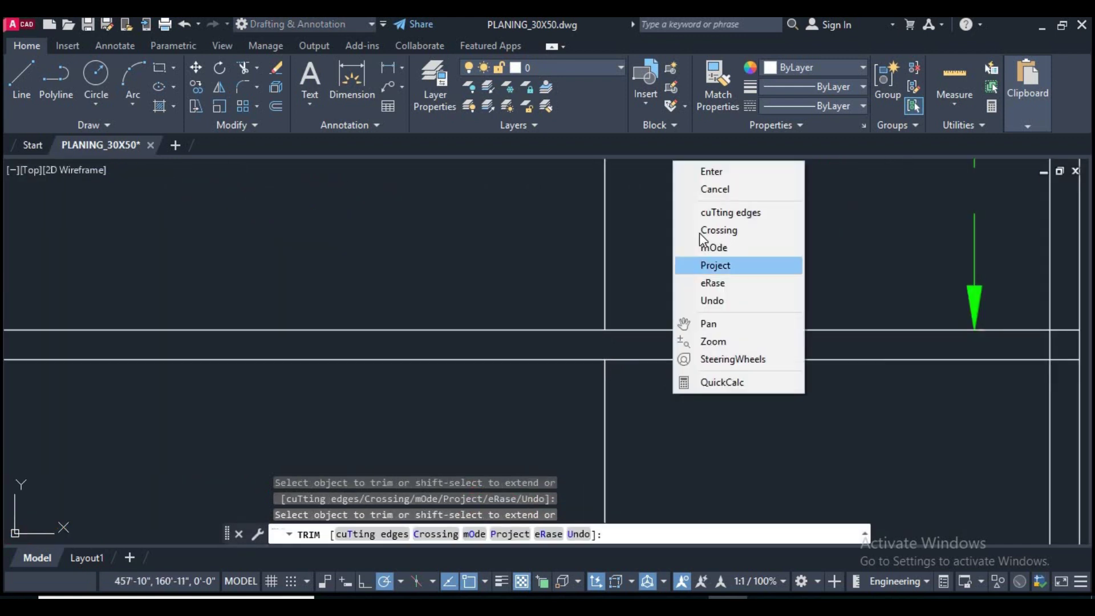
{"action": "left_click", "coordinate": [724, 188]}
{"action": "scroll", "coordinate": [656, 399], "scroll_direction": "down", "scroll_amount": 2}
{"action": "left_click", "coordinate": [667, 417]}
{"action": "left_click", "coordinate": [620, 434]}
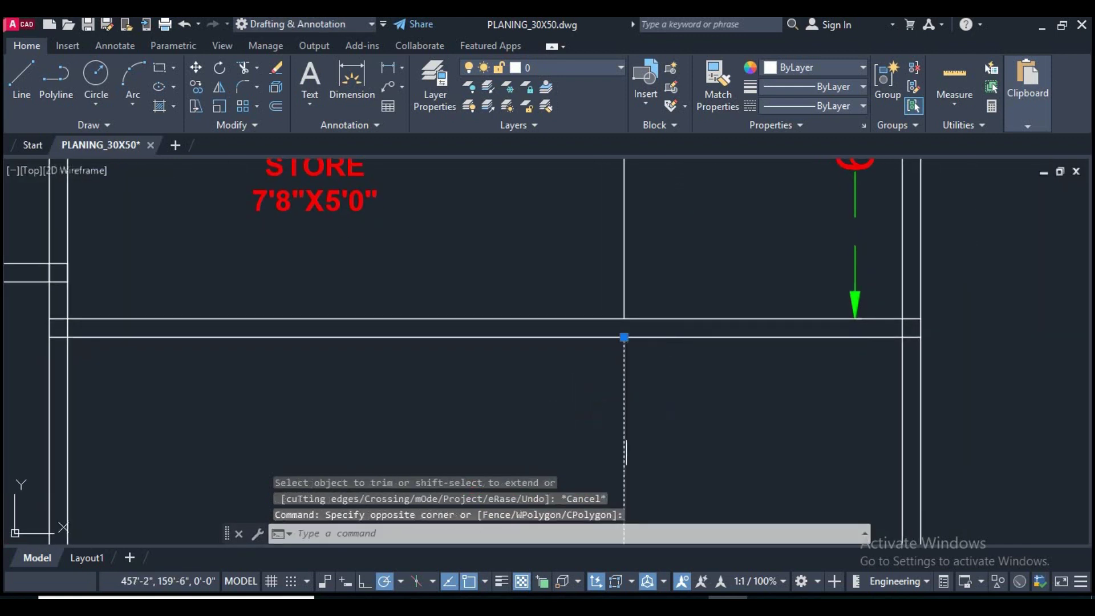
{"action": "type", "text": "e"}
{"action": "key", "text": "Return"}
{"action": "scroll", "coordinate": [734, 468], "scroll_direction": "down", "scroll_amount": 4}
{"action": "middle_click_drag", "start_coordinate": [735, 467], "coordinate": [616, 387]}
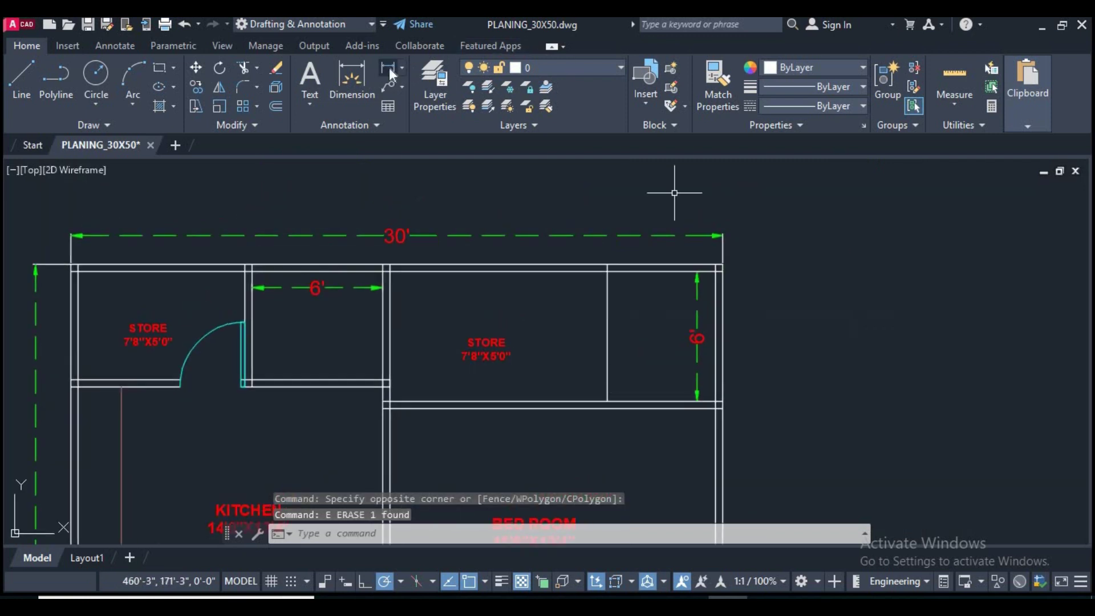
Step: Start a linear dimension at the store's left wall
{"action": "type", "text": "dli"}
{"action": "key", "text": "Return"}
{"action": "scroll", "coordinate": [602, 294], "scroll_direction": "up", "scroll_amount": 2}
{"action": "left_click", "coordinate": [603, 288]}
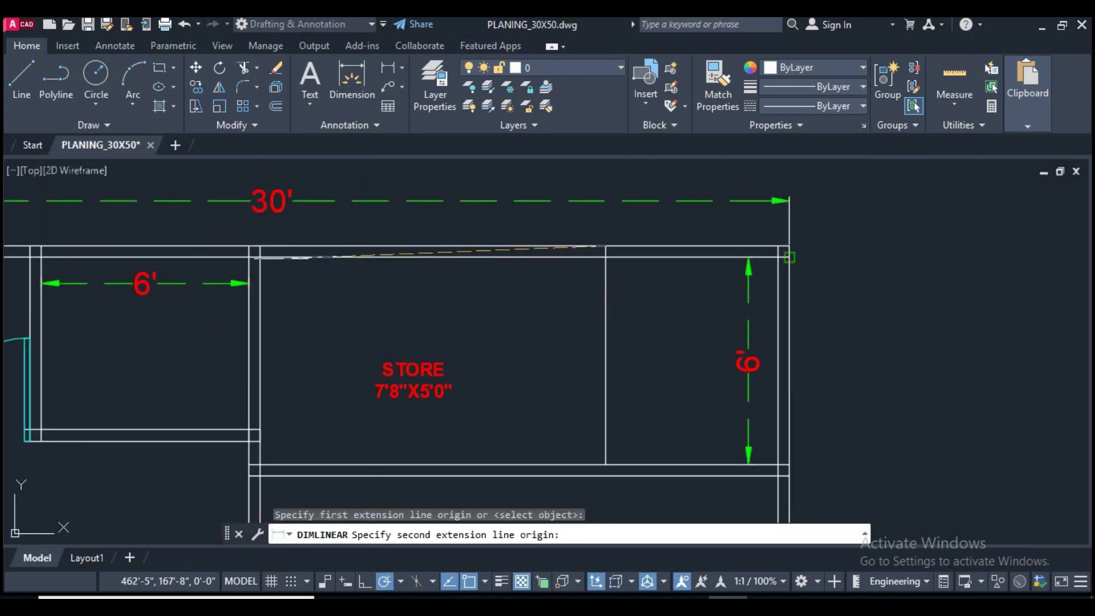
Step: Complete a 10' dimension from the store's left wall to the partition
{"action": "left_click", "coordinate": [260, 257]}
{"action": "left_click", "coordinate": [381, 228]}
{"action": "middle_click_drag", "start_coordinate": [598, 326], "coordinate": [599, 364]}
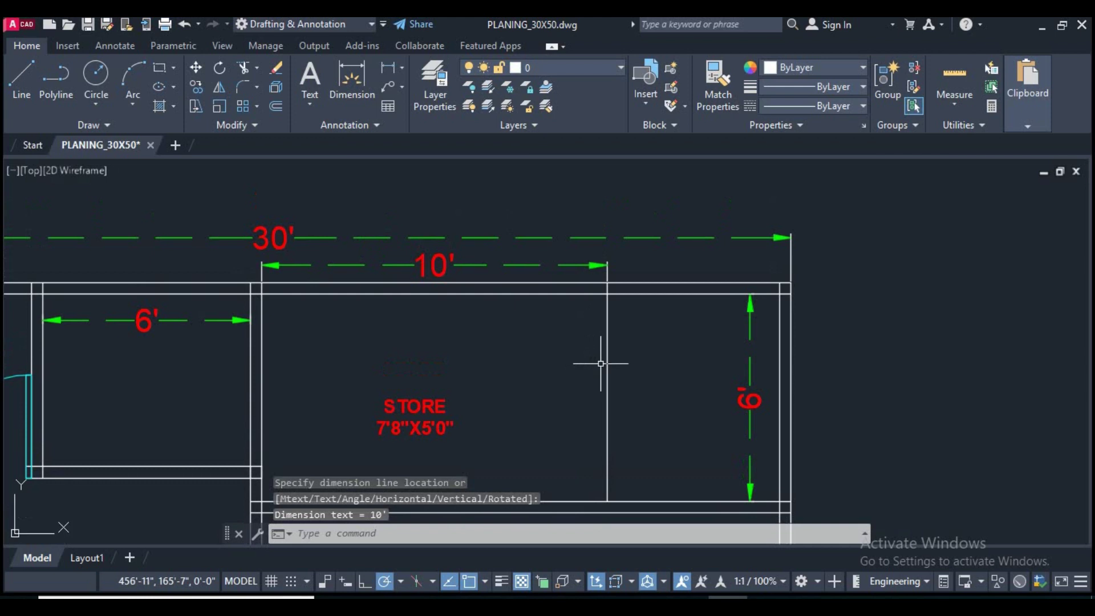
{"action": "type", "text": "0"}
Step: Offset the partition line 4 to give it wall thickness
{"action": "key", "text": "Return"}
{"action": "type", "text": "4"}
{"action": "key", "text": "Return"}
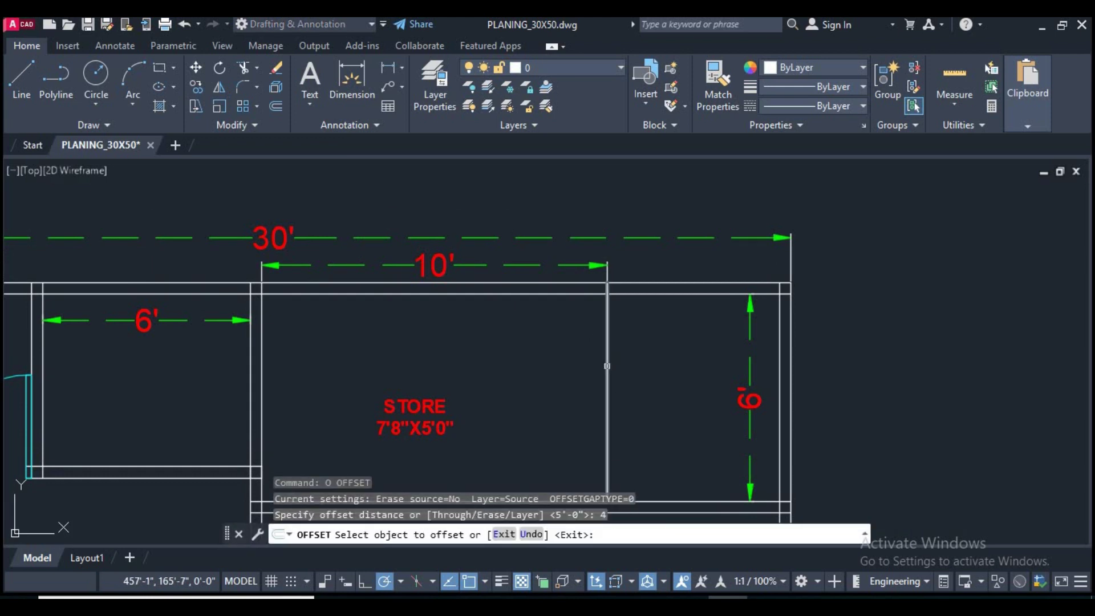
{"action": "left_click", "coordinate": [606, 365]}
{"action": "left_click", "coordinate": [575, 364]}
{"action": "right_click", "coordinate": [673, 333]}
{"action": "left_click", "coordinate": [695, 359]}
Step: Stretch the 10' dimension's right end to the partition's face
{"action": "left_click", "coordinate": [605, 267]}
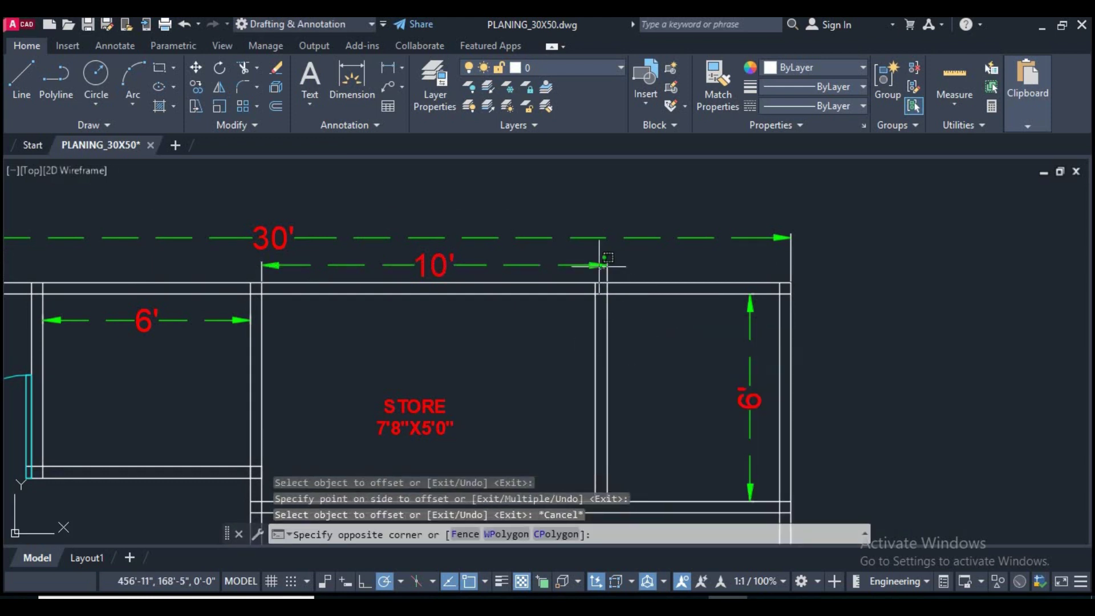
{"action": "left_click", "coordinate": [571, 249]}
{"action": "scroll", "coordinate": [623, 275], "scroll_direction": "up", "scroll_amount": 4}
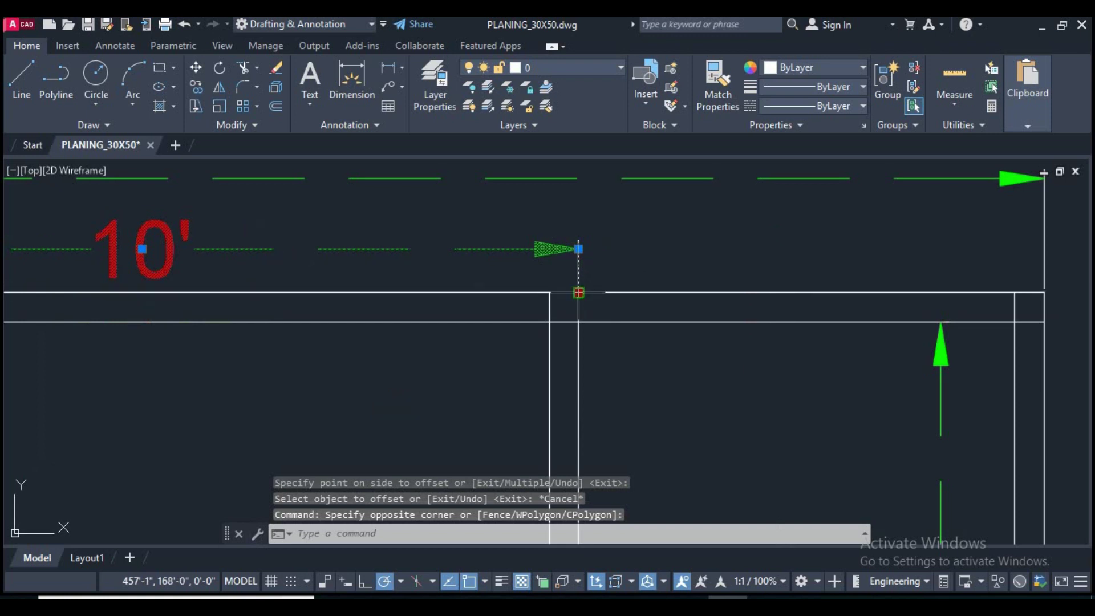
{"action": "left_click", "coordinate": [578, 292]}
{"action": "left_click", "coordinate": [559, 292]}
{"action": "scroll", "coordinate": [663, 357], "scroll_direction": "down", "scroll_amount": 3}
{"action": "scroll", "coordinate": [655, 331], "scroll_direction": "down", "scroll_amount": 3}
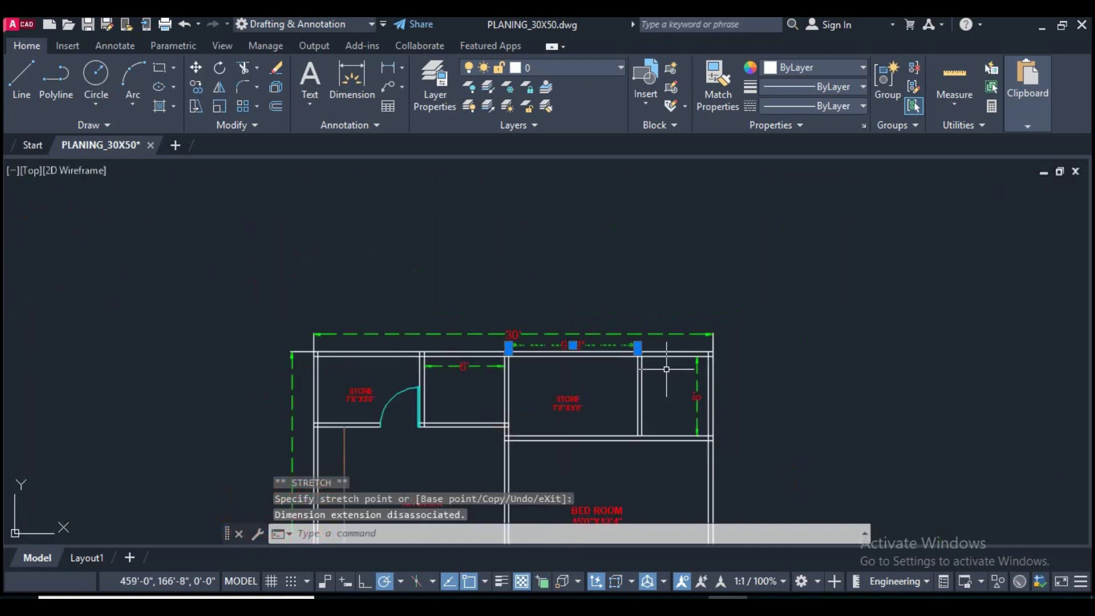
Step: Add a 5' dimension from the partition's outer face to the right wall
{"action": "key", "text": "Return"}
{"action": "key", "text": "Return"}
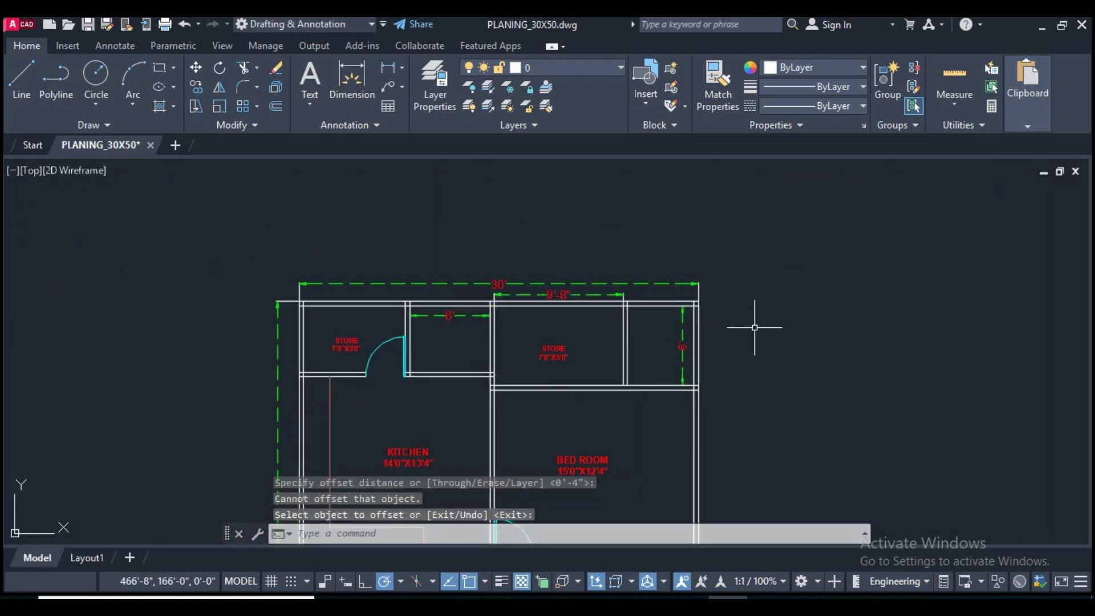
{"action": "scroll", "coordinate": [740, 313], "scroll_direction": "up", "scroll_amount": 1}
{"action": "scroll", "coordinate": [594, 354], "scroll_direction": "up", "scroll_amount": 2}
{"action": "scroll", "coordinate": [635, 333], "scroll_direction": "up", "scroll_amount": 2}
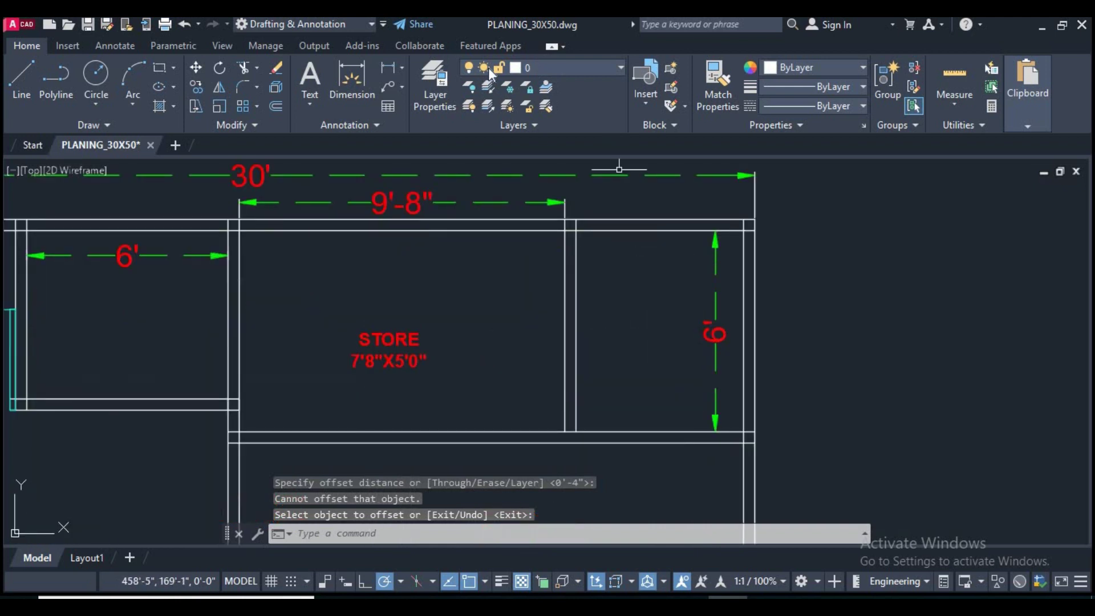
{"action": "left_click", "coordinate": [388, 73]}
{"action": "scroll", "coordinate": [574, 259], "scroll_direction": "up", "scroll_amount": 2}
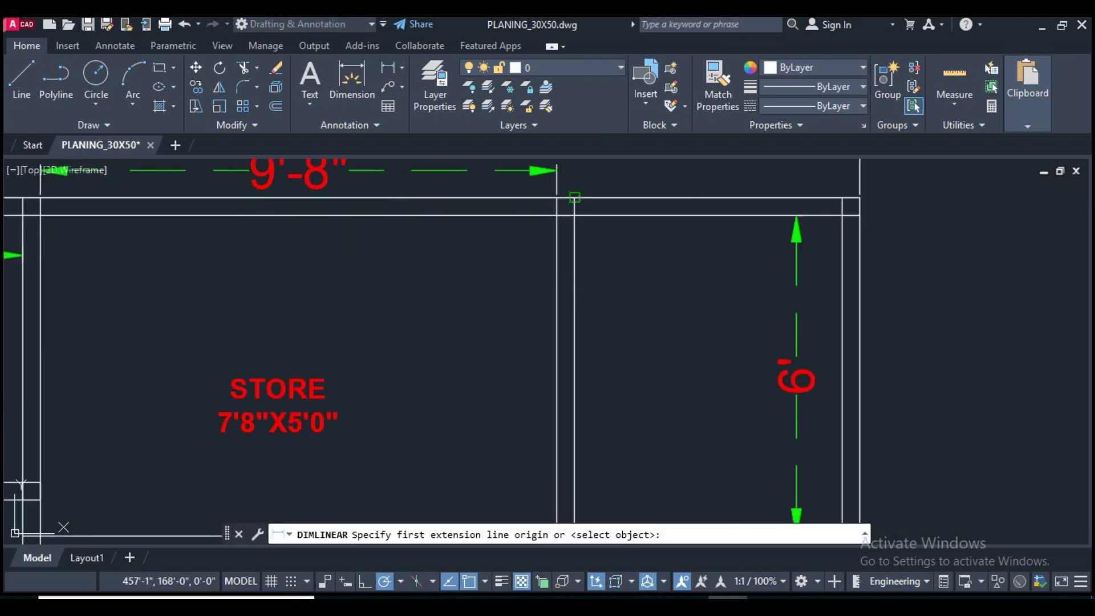
{"action": "left_click", "coordinate": [575, 197]}
{"action": "middle_click_drag", "start_coordinate": [574, 197], "coordinate": [491, 225]}
{"action": "left_click", "coordinate": [758, 226]}
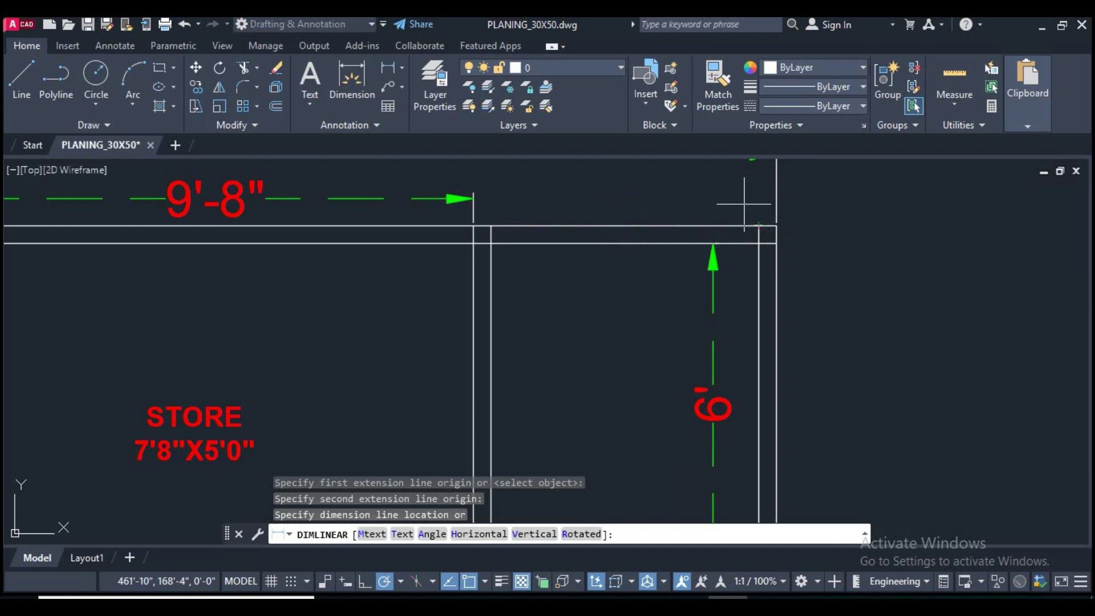
{"action": "left_click", "coordinate": [627, 198]}
{"action": "scroll", "coordinate": [607, 354], "scroll_direction": "down", "scroll_amount": 2}
Step: Move both partition wall lines 12 inches to the left
{"action": "left_click_drag", "start_coordinate": [606, 354], "coordinate": [518, 365]}
{"action": "type", "text": "m"}
{"action": "key", "text": "Return"}
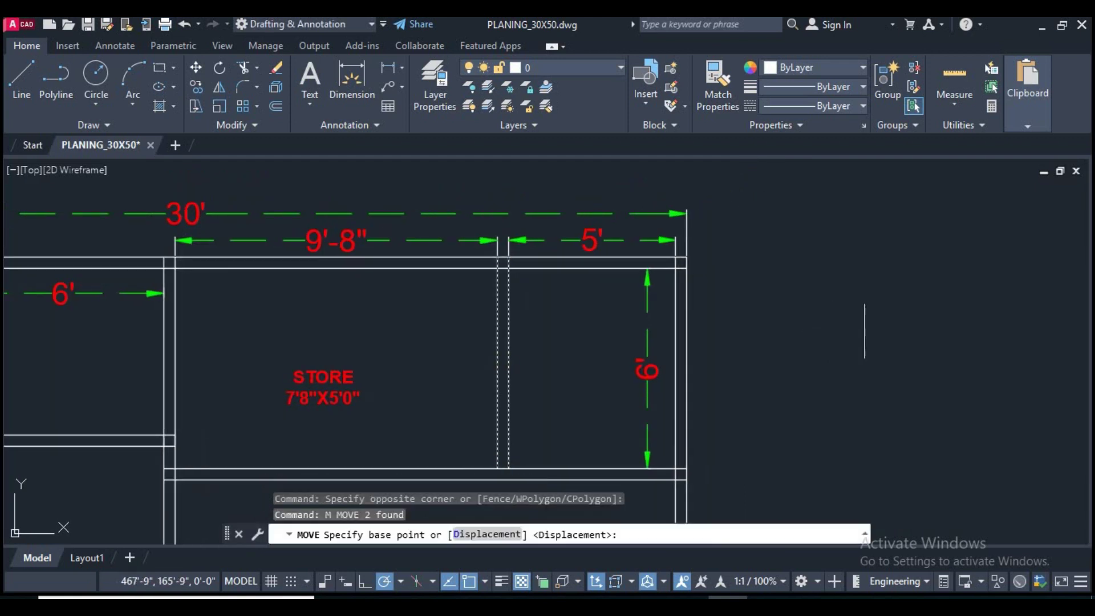
{"action": "left_click", "coordinate": [861, 329]}
{"action": "type", "text": "12"}
{"action": "key", "text": "Return"}
{"action": "middle_click_drag", "start_coordinate": [544, 392], "coordinate": [621, 384]}
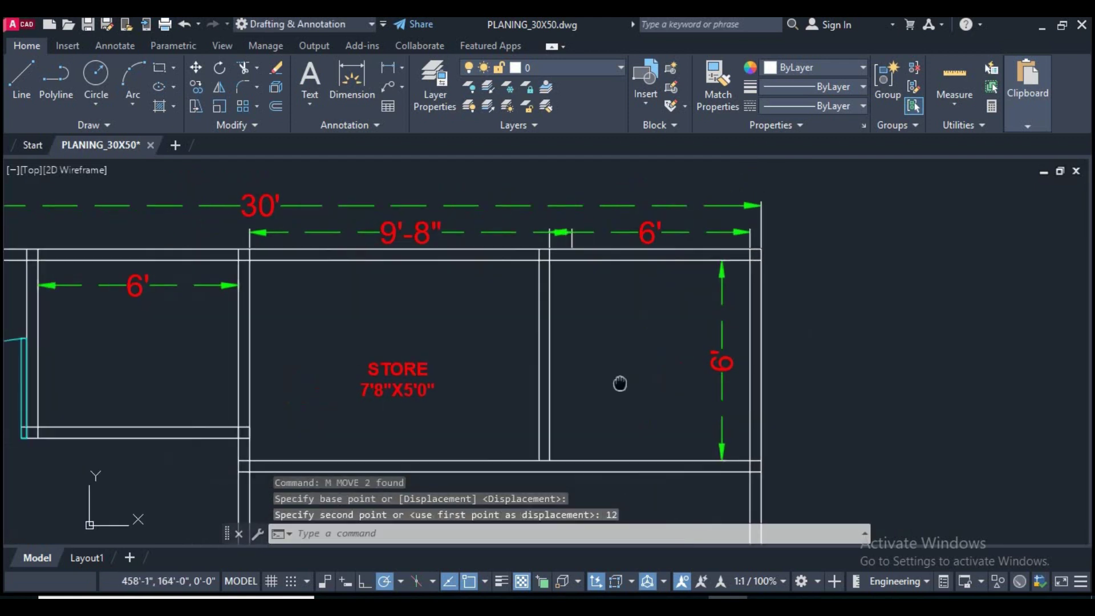
Step: Readjust the upper dimensions to the moved partition, giving 8'-8" and 6' widths
{"action": "scroll", "coordinate": [536, 229], "scroll_direction": "up", "scroll_amount": 2}
{"action": "left_click", "coordinate": [506, 238]}
{"action": "left_click", "coordinate": [609, 240]}
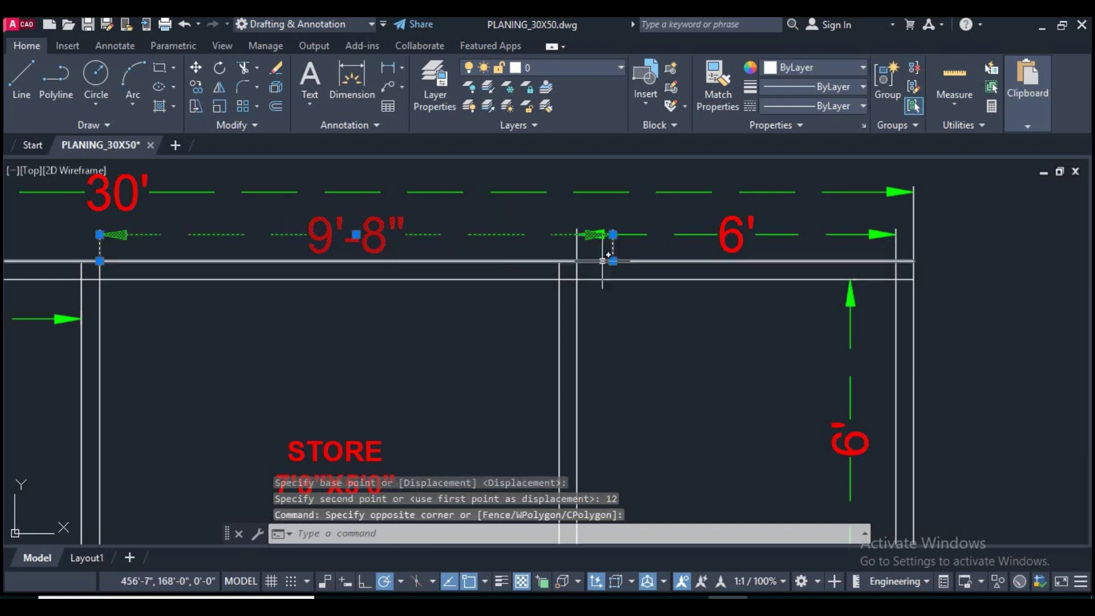
{"action": "left_click", "coordinate": [613, 261]}
{"action": "scroll", "coordinate": [546, 270], "scroll_direction": "down", "scroll_amount": 4}
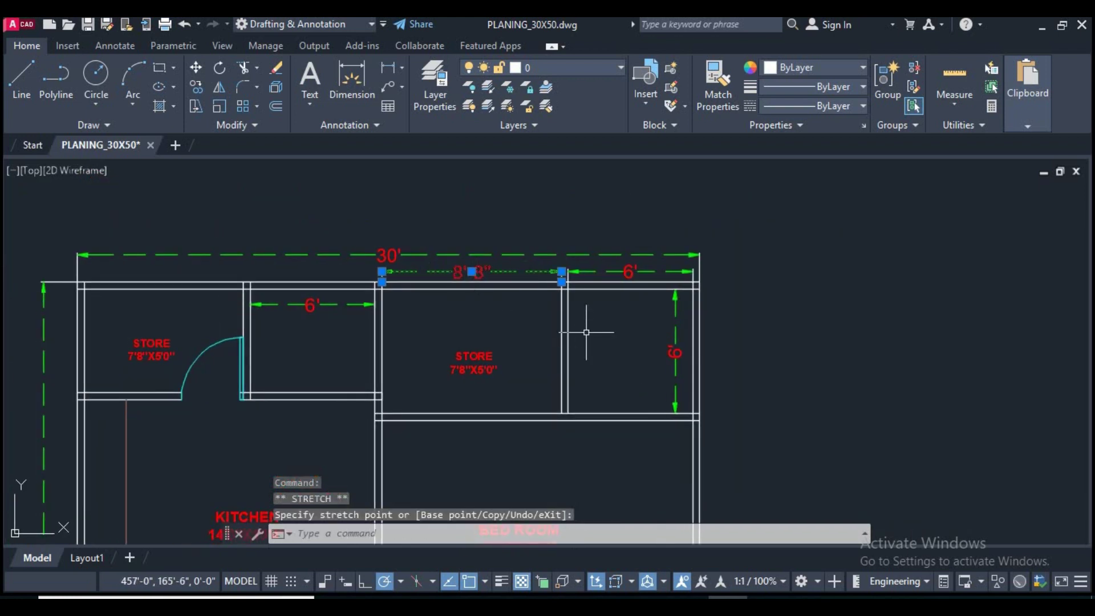
{"action": "middle_click_drag", "start_coordinate": [538, 341], "coordinate": [562, 348]}
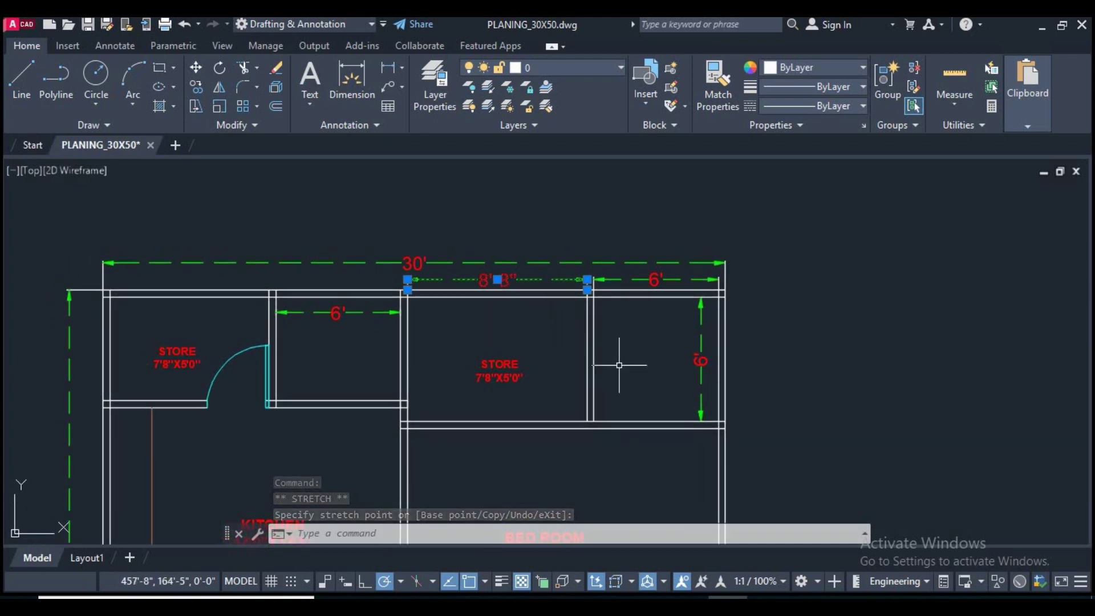
{"action": "scroll", "coordinate": [621, 350], "scroll_direction": "up", "scroll_amount": 2}
{"action": "middle_click_drag", "start_coordinate": [672, 372], "coordinate": [695, 381]}
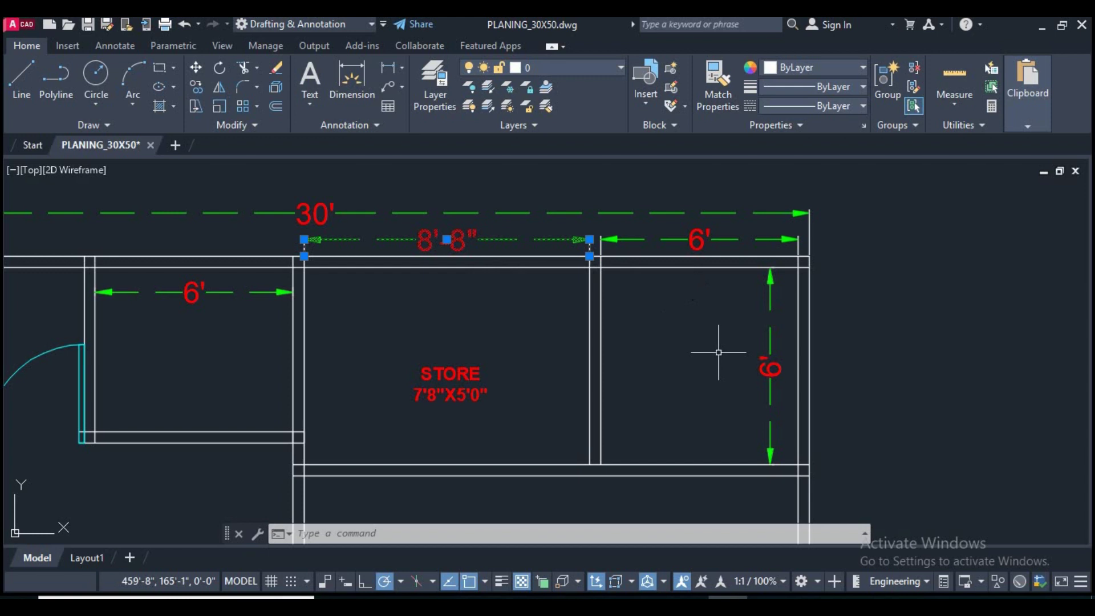
{"action": "middle_click_drag", "start_coordinate": [698, 345], "coordinate": [721, 354]}
{"action": "scroll", "coordinate": [576, 214], "scroll_direction": "up", "scroll_amount": 2}
{"action": "left_click", "coordinate": [738, 245]}
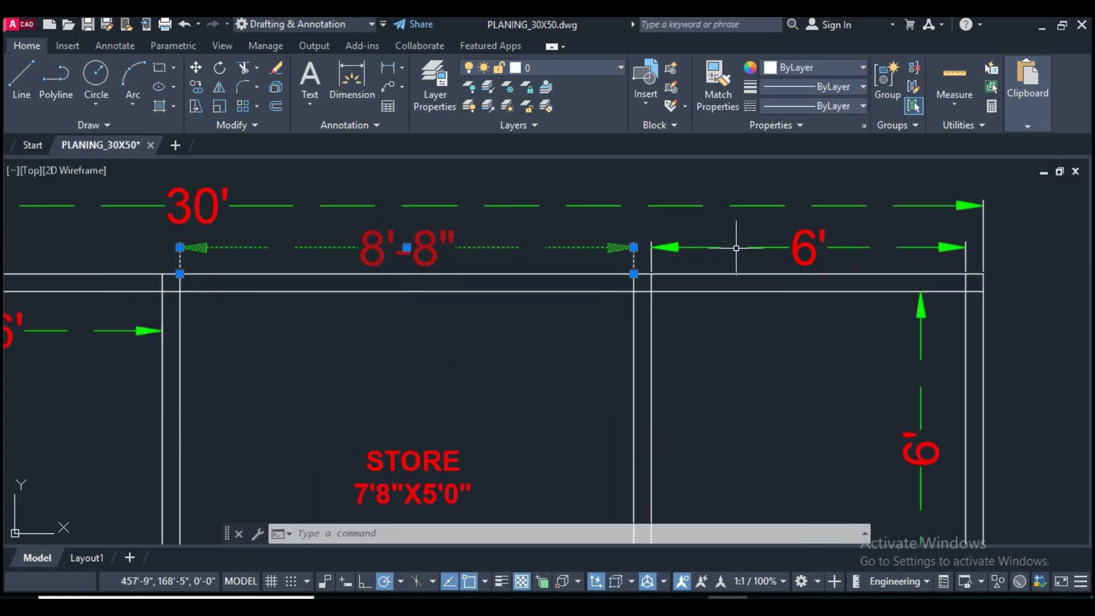
{"action": "scroll", "coordinate": [745, 302], "scroll_direction": "down", "scroll_amount": 2}
{"action": "type", "text": "m"}
{"action": "key", "text": "Return"}
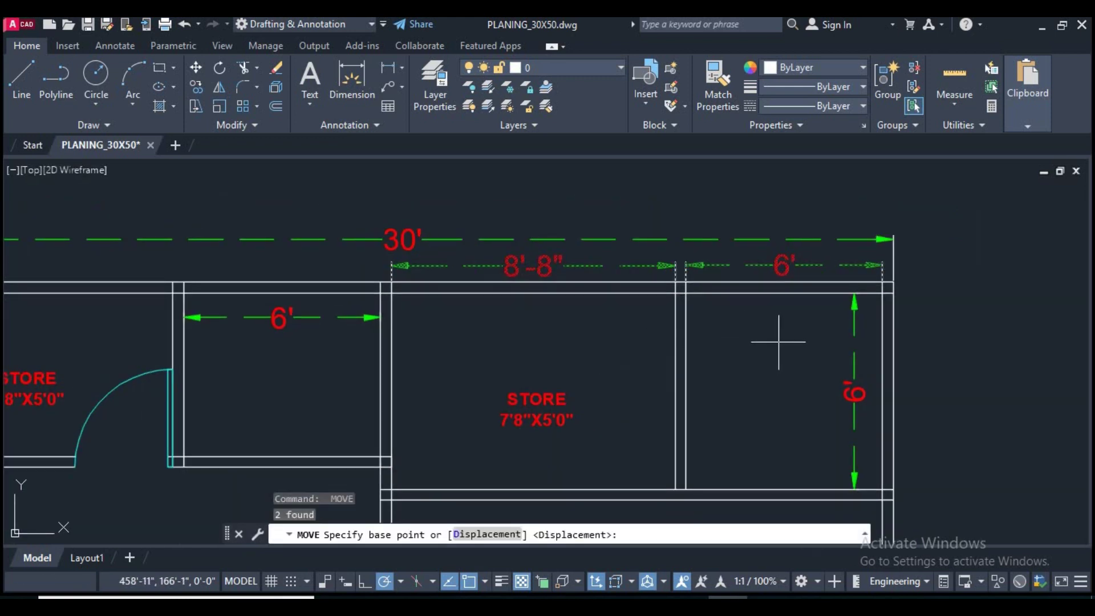
Step: Move the label copy to the middle room's centre
{"action": "left_click", "coordinate": [530, 409]}
{"action": "scroll", "coordinate": [530, 409], "scroll_direction": "up", "scroll_amount": 3}
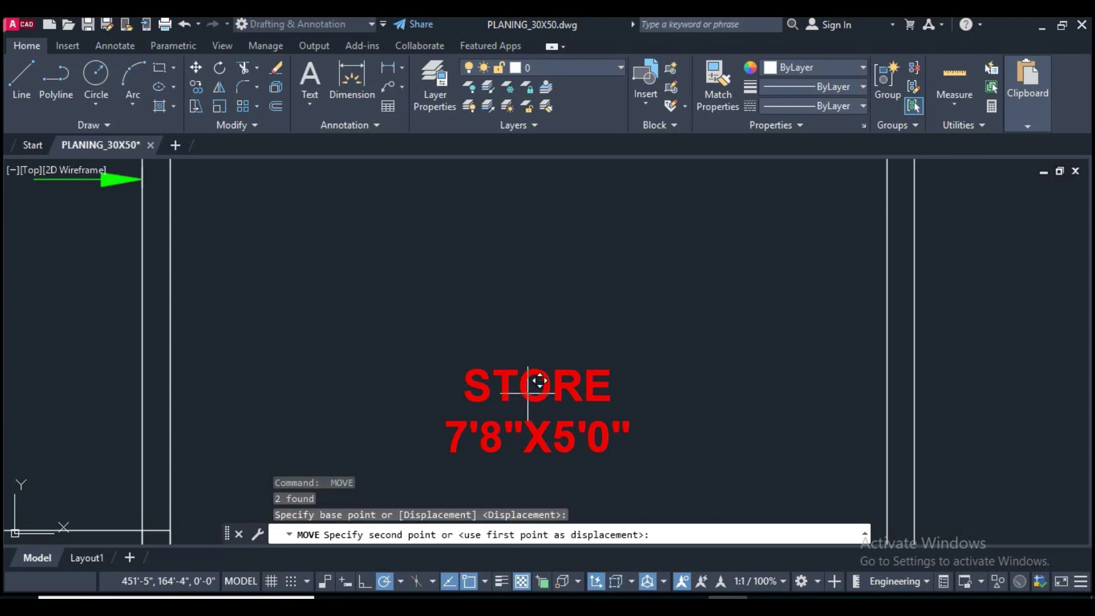
{"action": "left_click", "coordinate": [681, 314]}
{"action": "key", "text": "Return"}
{"action": "key", "text": "Return"}
Step: Rename the label from STORE to TOILET, keeping 7'8"X5'0" on a second line
{"action": "left_click", "coordinate": [564, 344]}
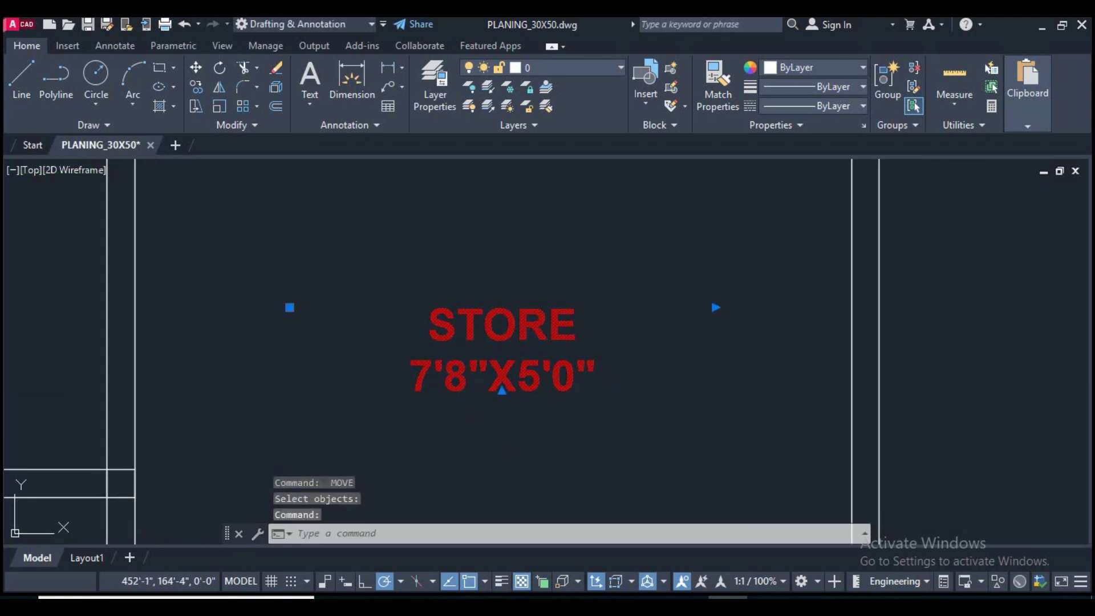
{"action": "double_click", "coordinate": [565, 342]}
{"action": "scroll", "coordinate": [564, 345], "scroll_direction": "down", "scroll_amount": 1}
{"action": "double_click", "coordinate": [533, 332]}
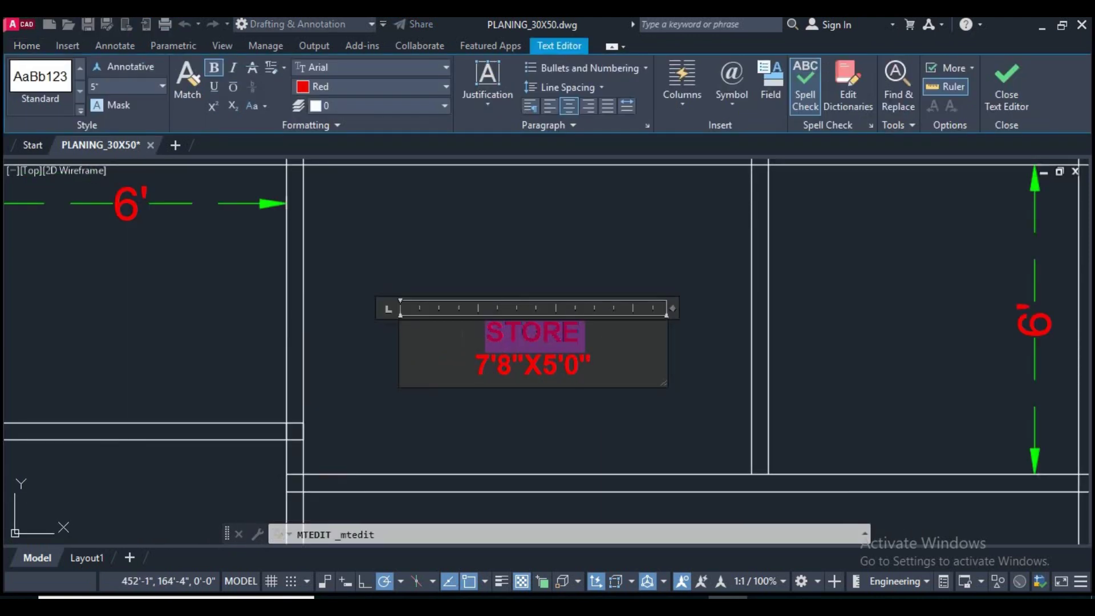
{"action": "type", "text": "TOILET"}
{"action": "key", "text": "Return"}
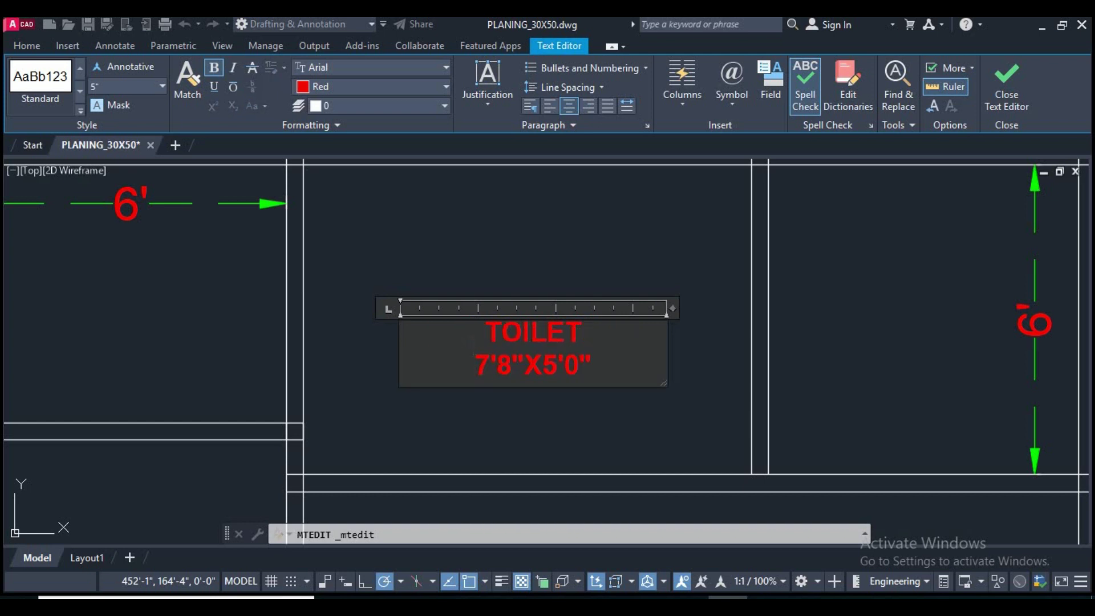
{"action": "scroll", "coordinate": [491, 343], "scroll_direction": "down", "scroll_amount": 3}
{"action": "scroll", "coordinate": [490, 342], "scroll_direction": "up", "scroll_amount": 3}
{"action": "scroll", "coordinate": [433, 402], "scroll_direction": "up", "scroll_amount": 1}
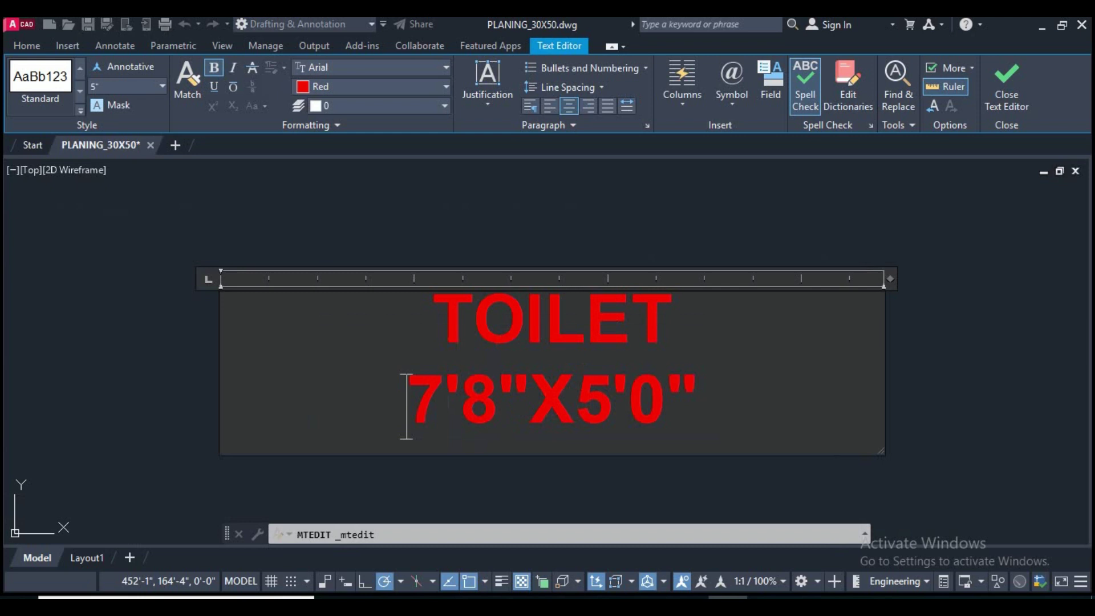
{"action": "scroll", "coordinate": [406, 406], "scroll_direction": "down", "scroll_amount": 2}
{"action": "key", "text": "ctrl+Return"}
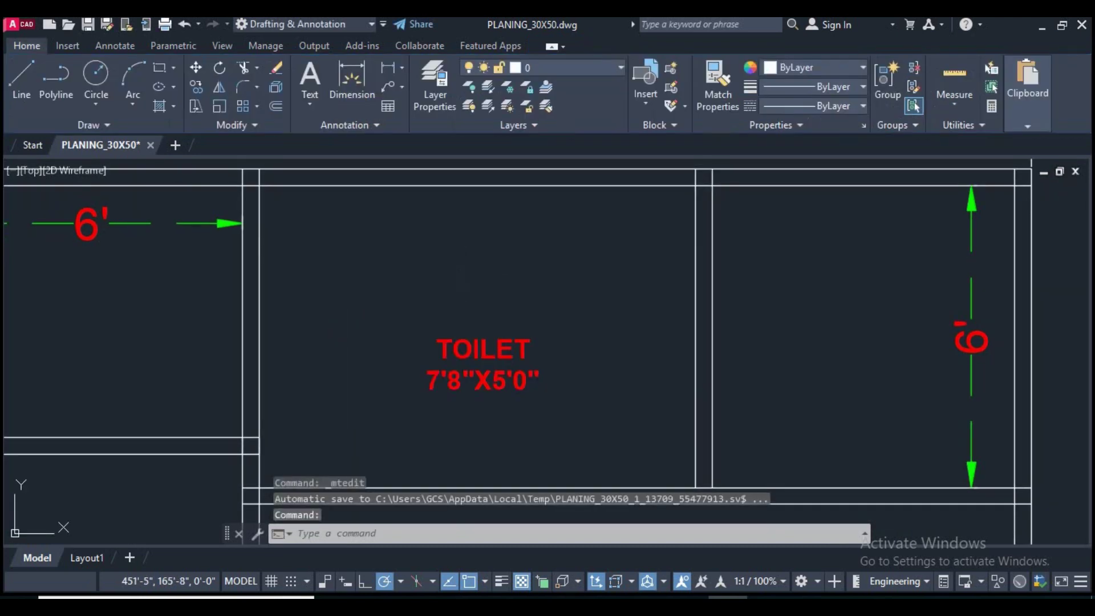
{"action": "scroll", "coordinate": [494, 328], "scroll_direction": "down", "scroll_amount": 3}
{"action": "left_click", "coordinate": [352, 79]}
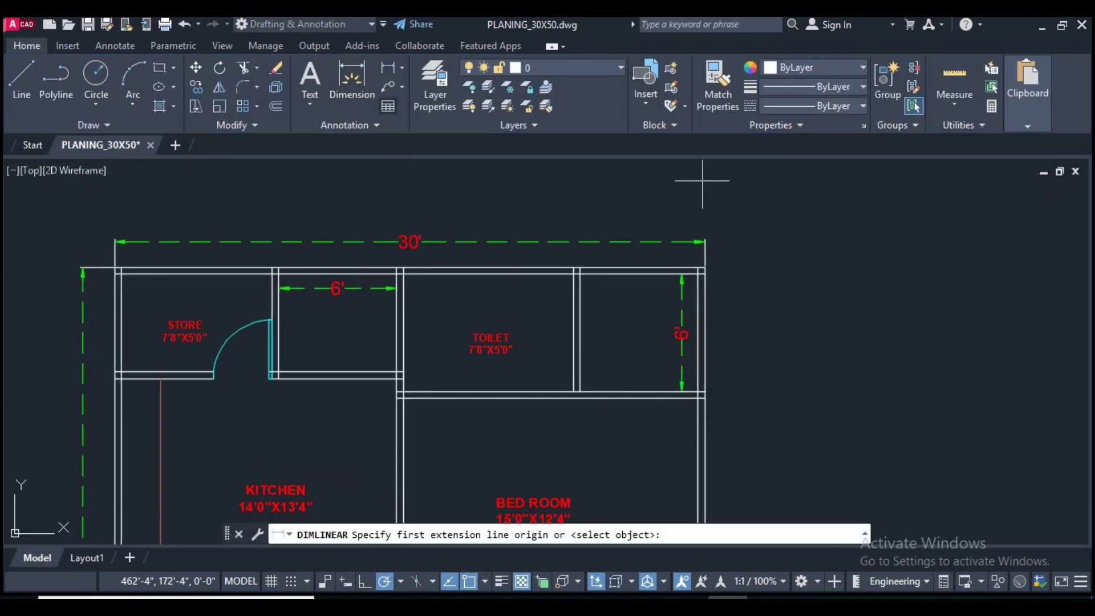
Step: Dimension the toilet's 8'-8" width along its top wall, placed above the room
{"action": "scroll", "coordinate": [433, 238], "scroll_direction": "up", "scroll_amount": 2}
{"action": "left_click", "coordinate": [397, 295]}
{"action": "left_click", "coordinate": [667, 296]}
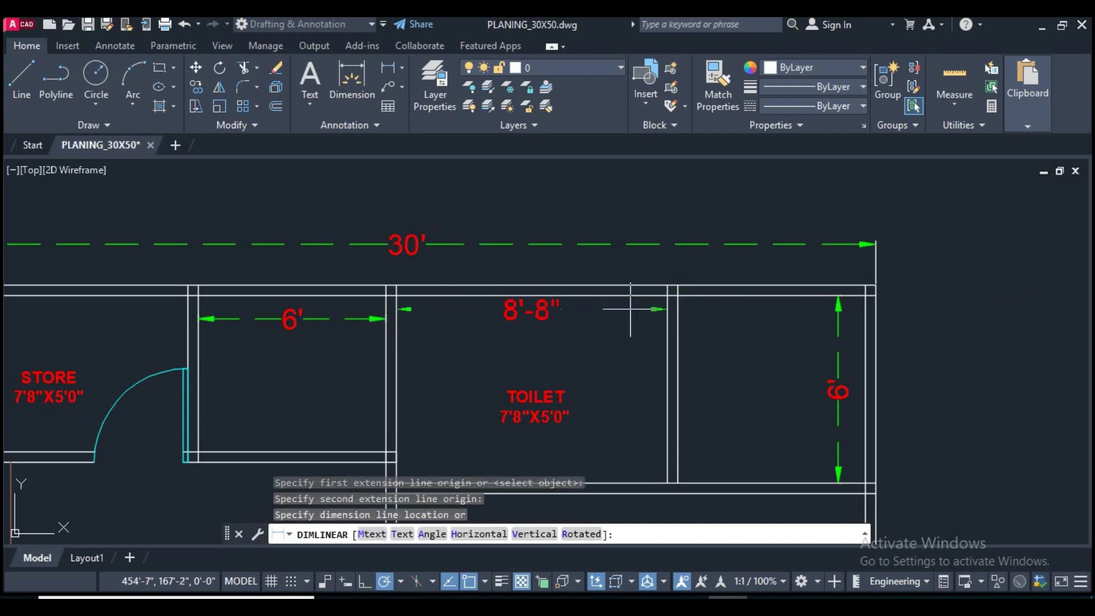
{"action": "left_click", "coordinate": [616, 245]}
Step: Change the TOILET label size from 7'8"X5'0" to 8'8"X6'0"
{"action": "scroll", "coordinate": [539, 359], "scroll_direction": "up", "scroll_amount": 2}
{"action": "scroll", "coordinate": [539, 360], "scroll_direction": "up", "scroll_amount": 2}
{"action": "scroll", "coordinate": [497, 332], "scroll_direction": "up", "scroll_amount": 1}
{"action": "left_click", "coordinate": [497, 332]}
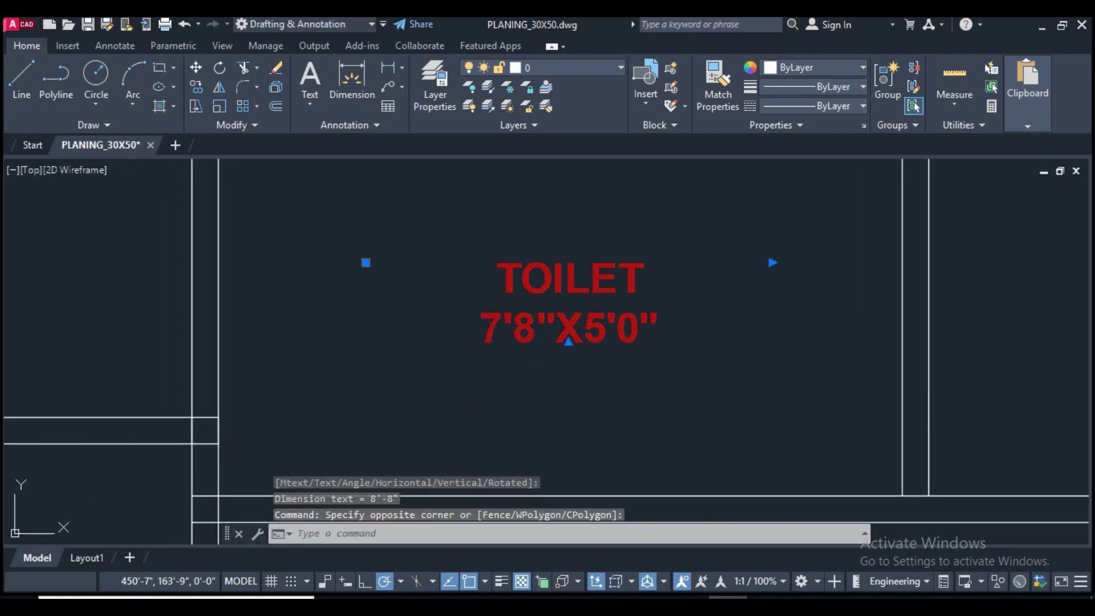
{"action": "double_click", "coordinate": [568, 328]}
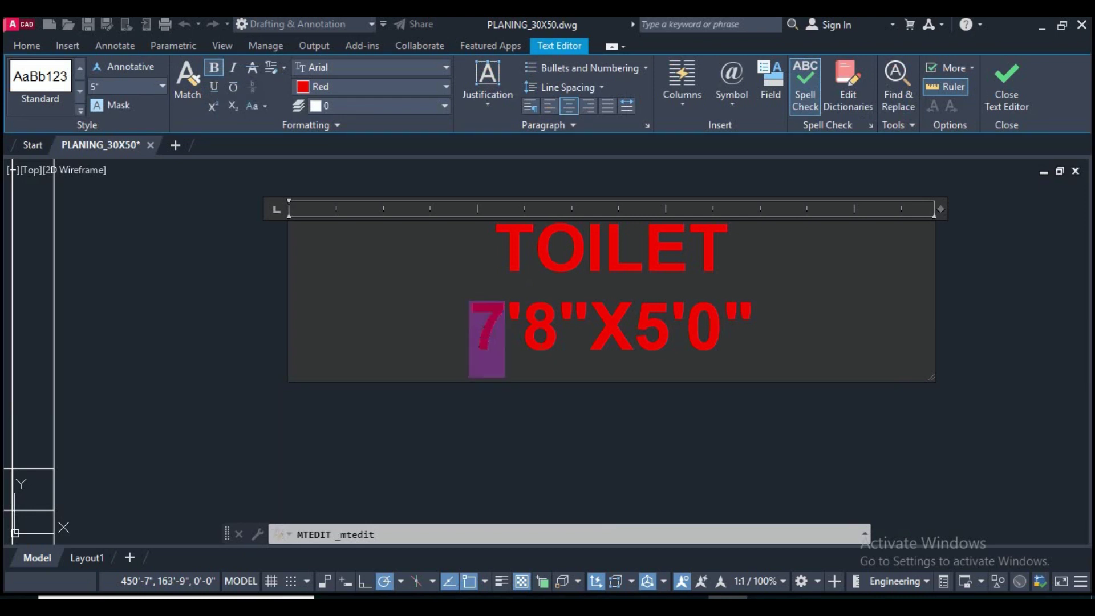
{"action": "type", "text": "8"}
{"action": "scroll", "coordinate": [480, 324], "scroll_direction": "down", "scroll_amount": 3}
{"action": "scroll", "coordinate": [547, 349], "scroll_direction": "down", "scroll_amount": 2}
{"action": "scroll", "coordinate": [547, 349], "scroll_direction": "down", "scroll_amount": 2}
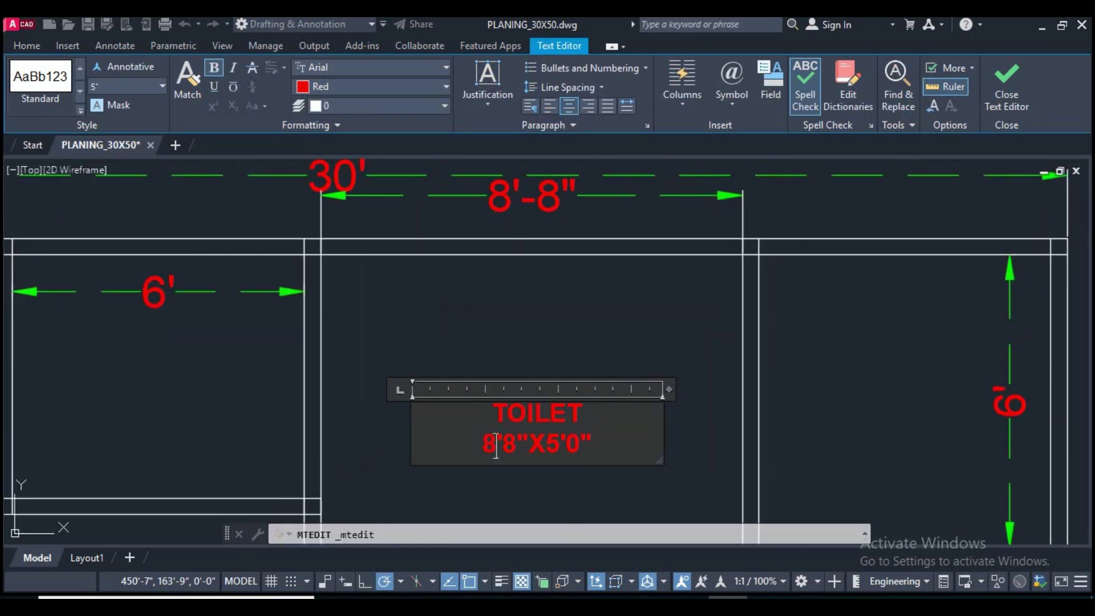
{"action": "scroll", "coordinate": [556, 399], "scroll_direction": "up", "scroll_amount": 2}
{"action": "scroll", "coordinate": [370, 402], "scroll_direction": "up", "scroll_amount": 3}
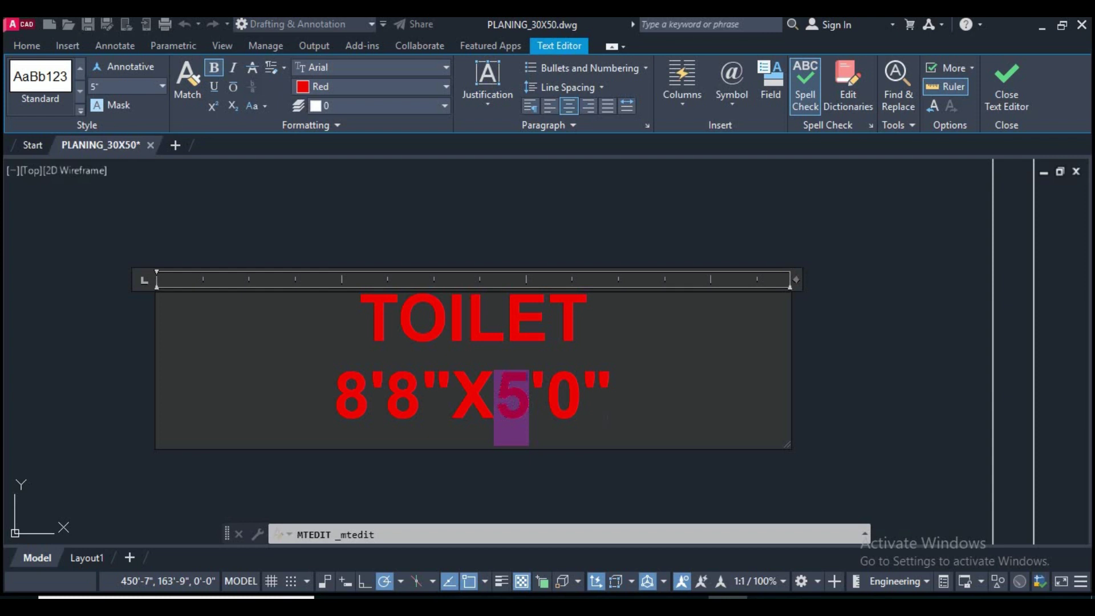
{"action": "type", "text": "6"}
{"action": "scroll", "coordinate": [510, 399], "scroll_direction": "down", "scroll_amount": 3}
{"action": "mouse_move", "coordinate": [510, 399]}
{"action": "middle_mouse_down"}
{"action": "mouse_move", "coordinate": [602, 371]}
{"action": "mouse_move", "coordinate": [593, 368]}
{"action": "middle_mouse_up"}
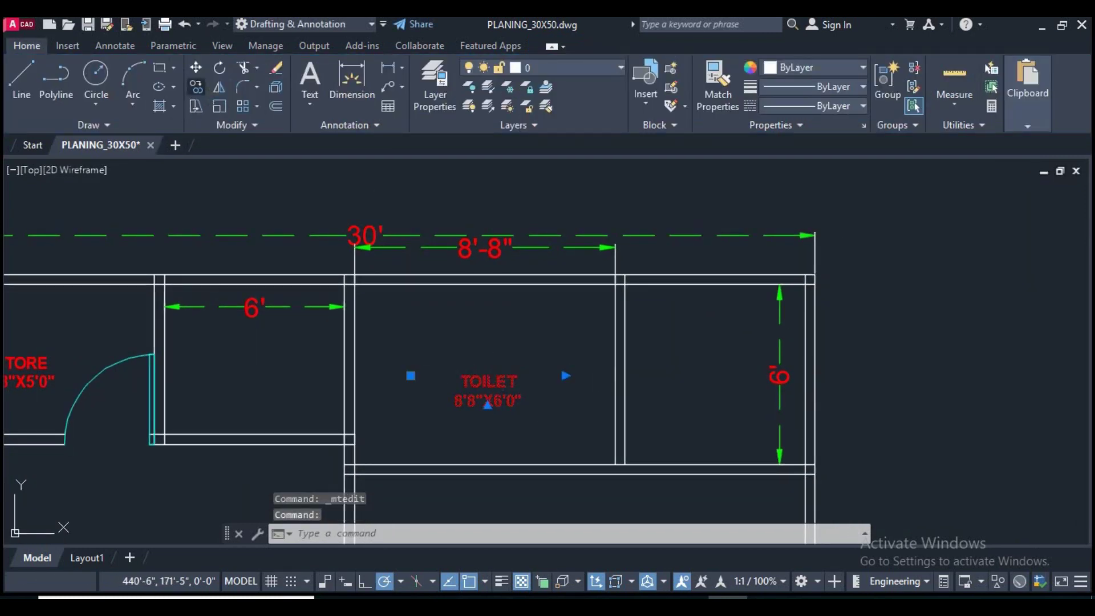
Step: Start copying the toilet label with COPY (co), picking its base point
{"action": "type", "text": "co"}
{"action": "key", "text": "Return"}
{"action": "left_click", "coordinate": [493, 388]}
Step: Place the label copy in the 6'-wide room and retitle it DRESS 6'0"X6'0"
{"action": "right_click", "coordinate": [911, 328]}
{"action": "left_click", "coordinate": [929, 350]}
{"action": "scroll", "coordinate": [765, 392], "scroll_direction": "up", "scroll_amount": 4}
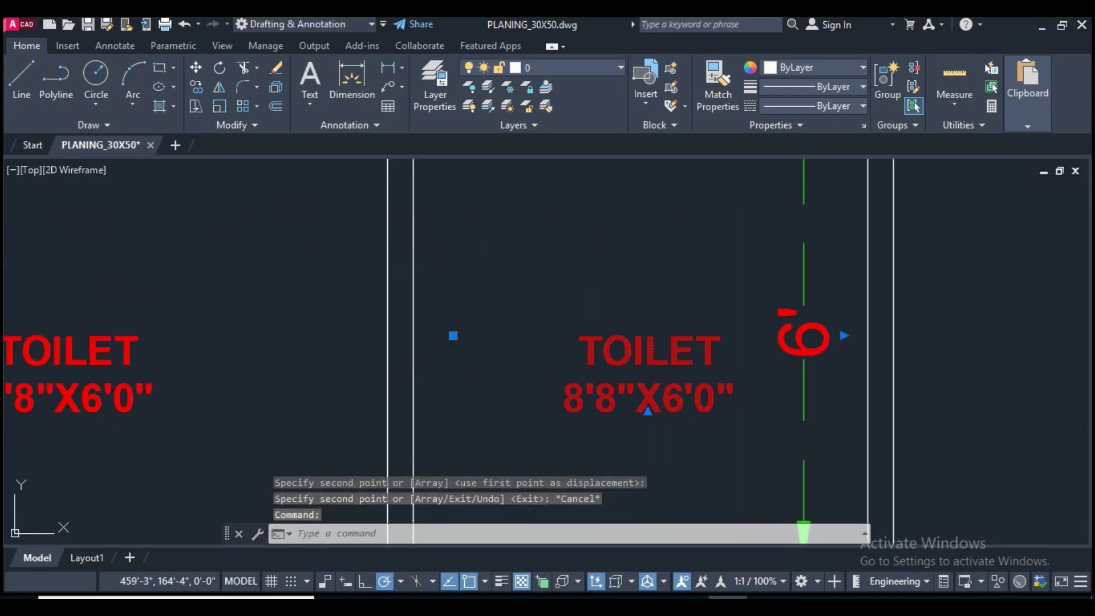
{"action": "double_click", "coordinate": [648, 360]}
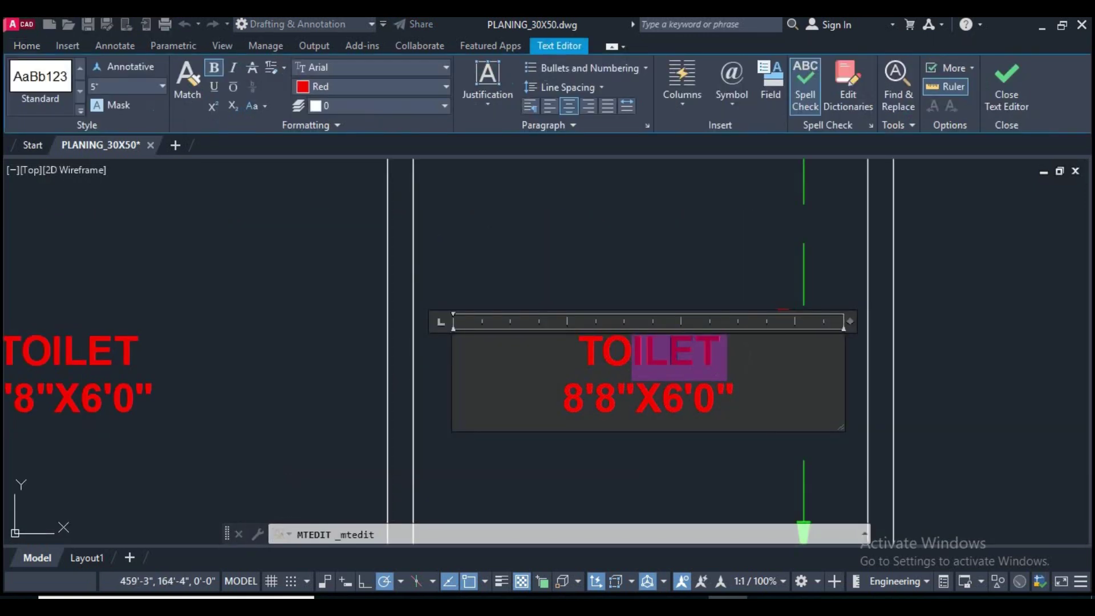
{"action": "left_click_drag", "start_coordinate": [727, 359], "coordinate": [577, 359]}
{"action": "type", "text": "DRESS"}
{"action": "key", "text": "Return"}
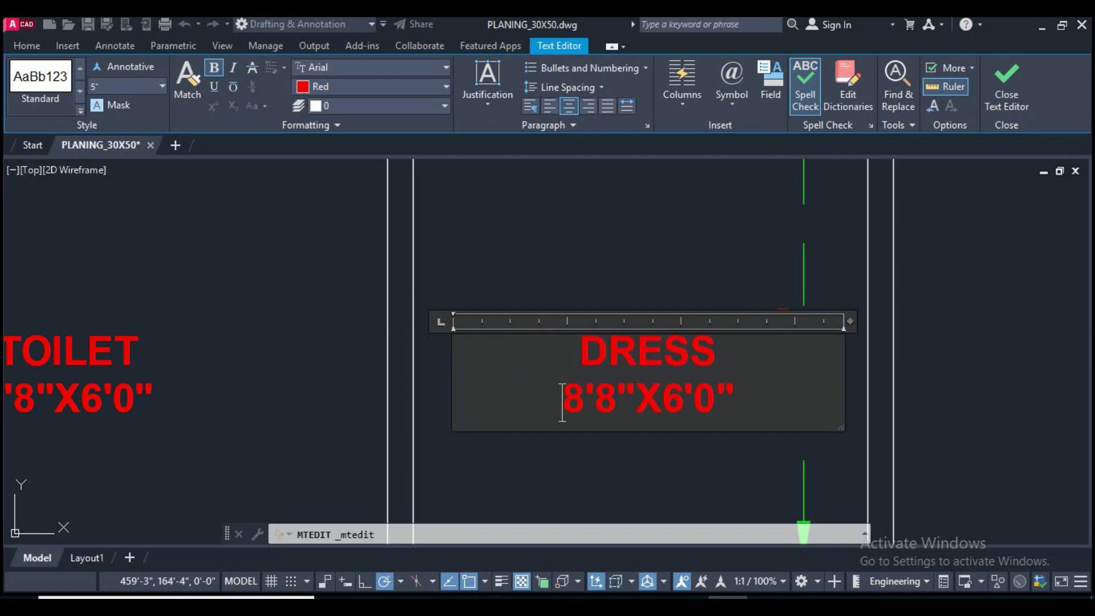
{"action": "scroll", "coordinate": [494, 435], "scroll_direction": "down", "scroll_amount": 2}
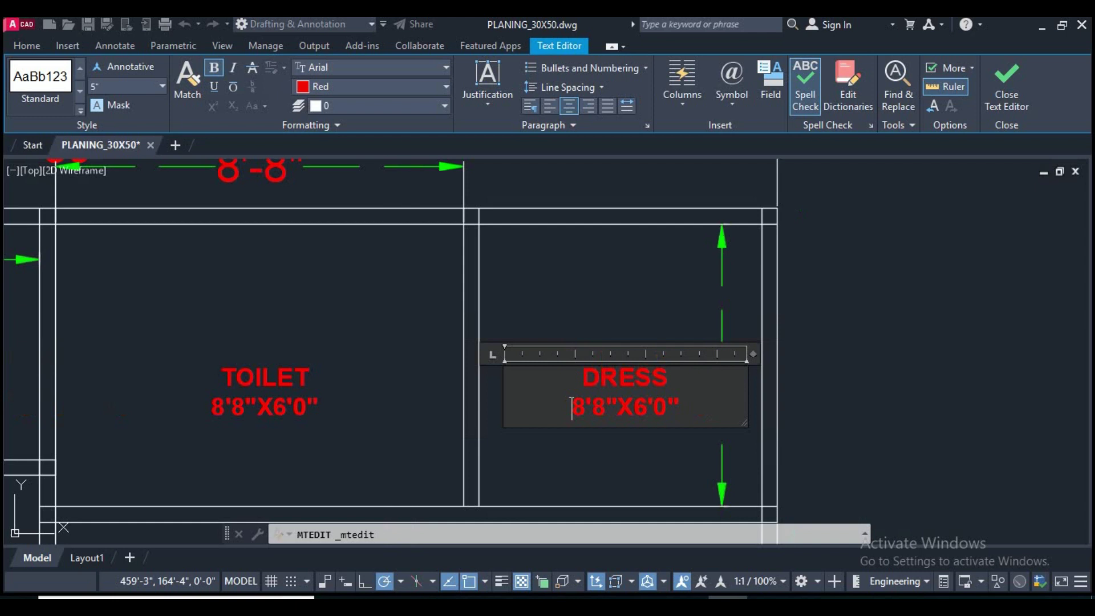
{"action": "scroll", "coordinate": [494, 434], "scroll_direction": "up", "scroll_amount": 1}
{"action": "scroll", "coordinate": [494, 435], "scroll_direction": "up", "scroll_amount": 2}
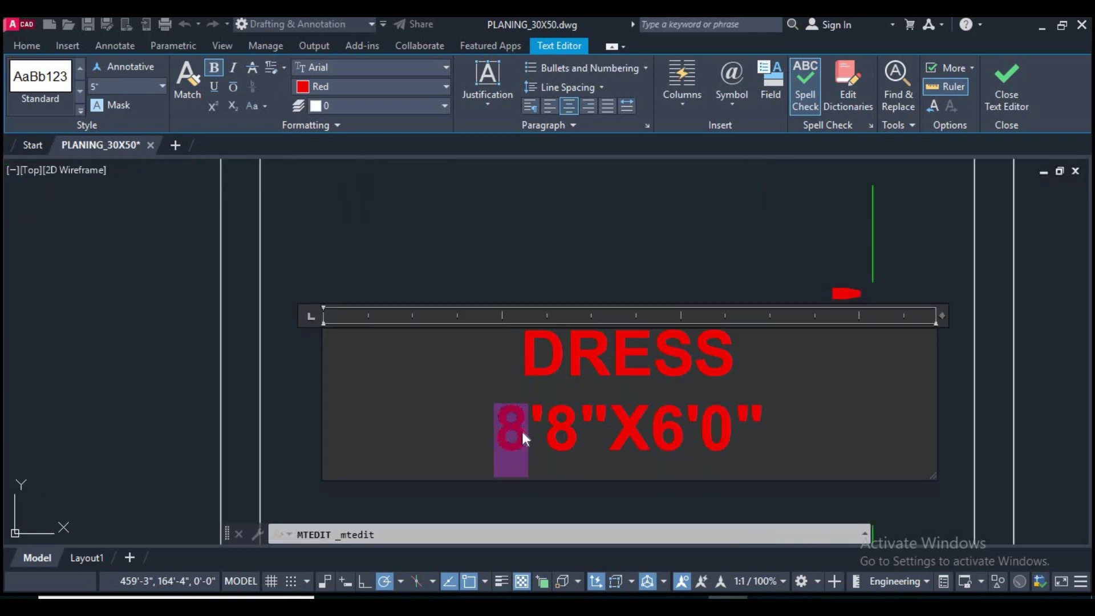
{"action": "left_click", "coordinate": [697, 297]}
Step: Begin window-selecting the 8'-8" dimension above the toilet
{"action": "scroll", "coordinate": [681, 356], "scroll_direction": "down", "scroll_amount": 2}
{"action": "left_click", "coordinate": [733, 320]}
{"action": "scroll", "coordinate": [626, 304], "scroll_direction": "down", "scroll_amount": 2}
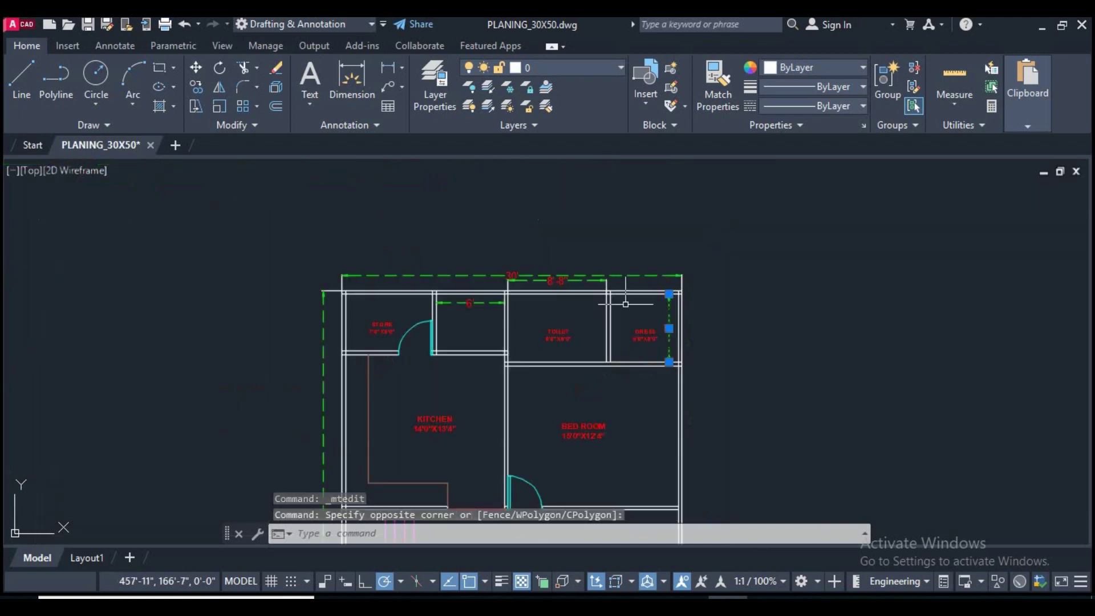
{"action": "scroll", "coordinate": [560, 280], "scroll_direction": "up", "scroll_amount": 5}
Step: Erase the 8'-8" dimension above the toilet
{"action": "left_click", "coordinate": [564, 308]}
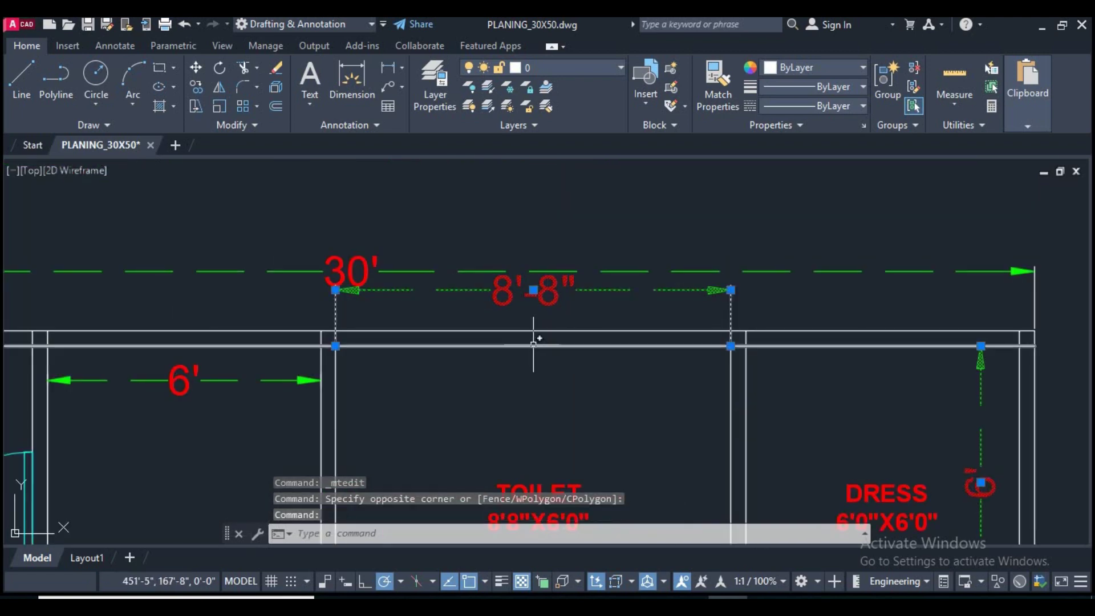
{"action": "type", "text": "E"}
{"action": "key", "text": "Return"}
{"action": "scroll", "coordinate": [535, 343], "scroll_direction": "down", "scroll_amount": 4}
{"action": "scroll", "coordinate": [571, 337], "scroll_direction": "up", "scroll_amount": 1}
{"action": "scroll", "coordinate": [576, 333], "scroll_direction": "up", "scroll_amount": 3}
{"action": "scroll", "coordinate": [581, 330], "scroll_direction": "up", "scroll_amount": 1}
{"action": "middle_click_drag", "start_coordinate": [701, 360], "coordinate": [656, 365]}
Step: Try extending wall lines with EXTEND (EX), then cancel it
{"action": "type", "text": "EX"}
{"action": "key", "text": "Return"}
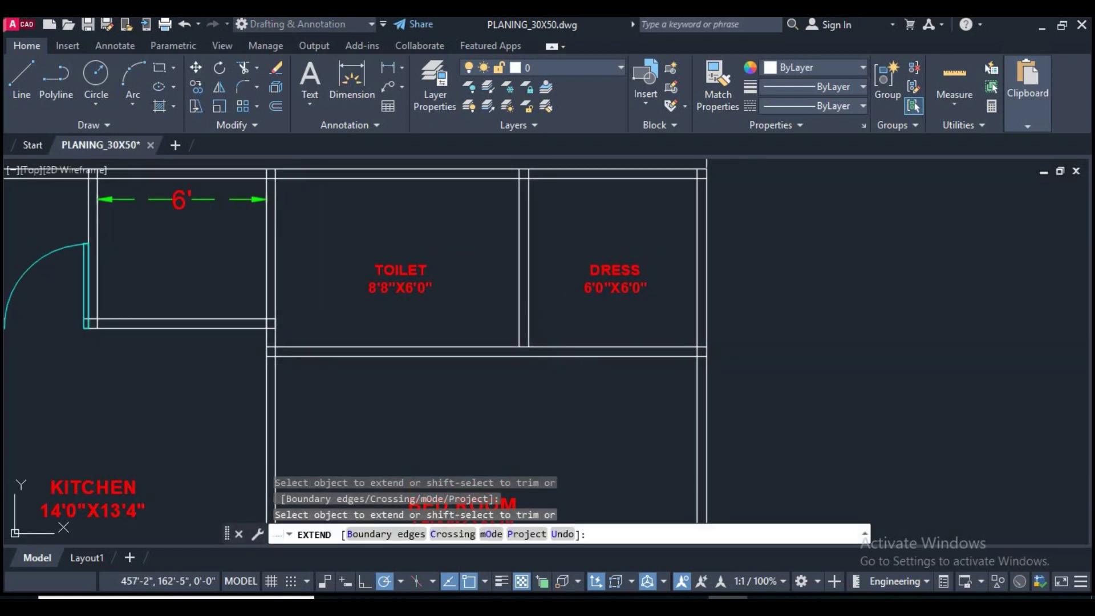
{"action": "left_click_drag", "start_coordinate": [541, 323], "coordinate": [549, 340]}
{"action": "right_click", "coordinate": [782, 300]}
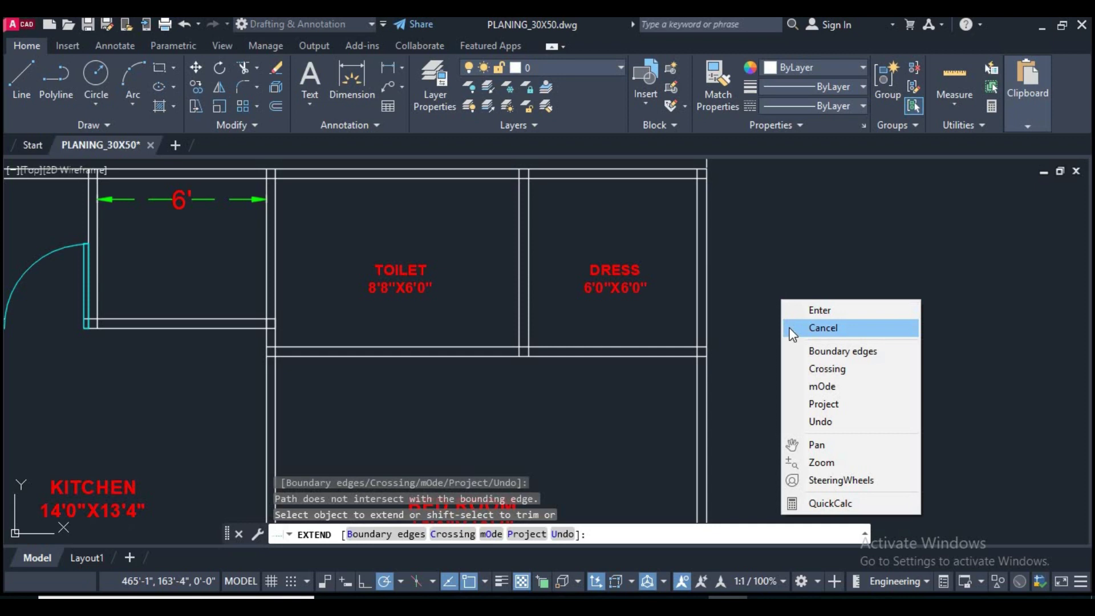
{"action": "left_click", "coordinate": [823, 327]}
Step: Reframe the plan and select the store door's jamb lines
{"action": "scroll", "coordinate": [684, 371], "scroll_direction": "down", "scroll_amount": 5}
{"action": "middle_click_drag", "start_coordinate": [672, 366], "coordinate": [594, 322]}
{"action": "scroll", "coordinate": [685, 220], "scroll_direction": "down", "scroll_amount": 1}
{"action": "scroll", "coordinate": [650, 319], "scroll_direction": "up", "scroll_amount": 2}
{"action": "scroll", "coordinate": [525, 276], "scroll_direction": "up", "scroll_amount": 3}
{"action": "scroll", "coordinate": [464, 285], "scroll_direction": "up", "scroll_amount": 2}
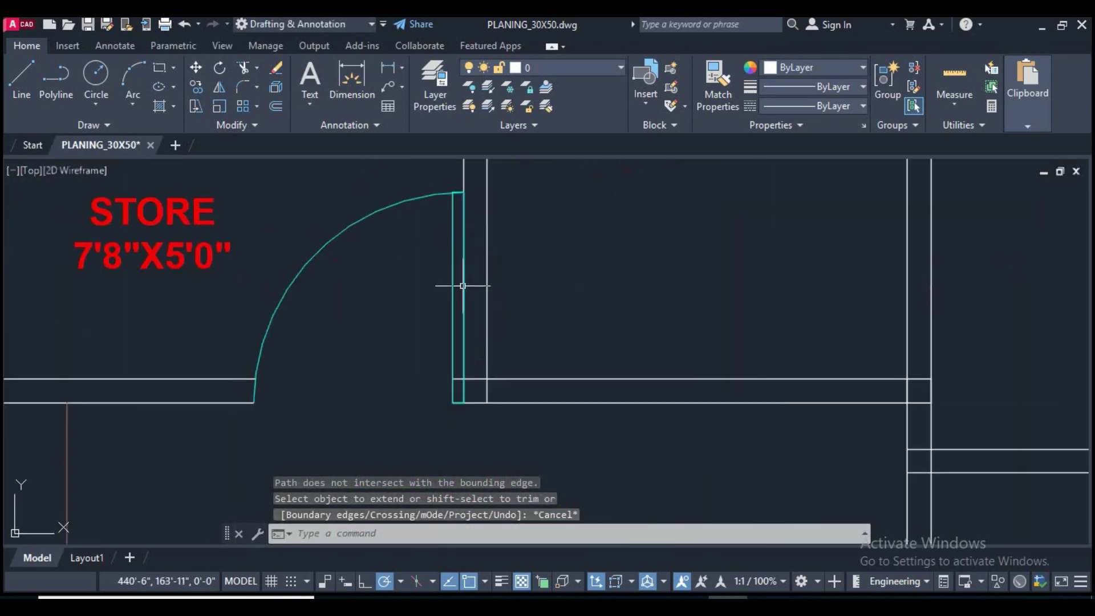
{"action": "left_click_drag", "start_coordinate": [469, 285], "coordinate": [445, 280]}
{"action": "left_click", "coordinate": [331, 226]}
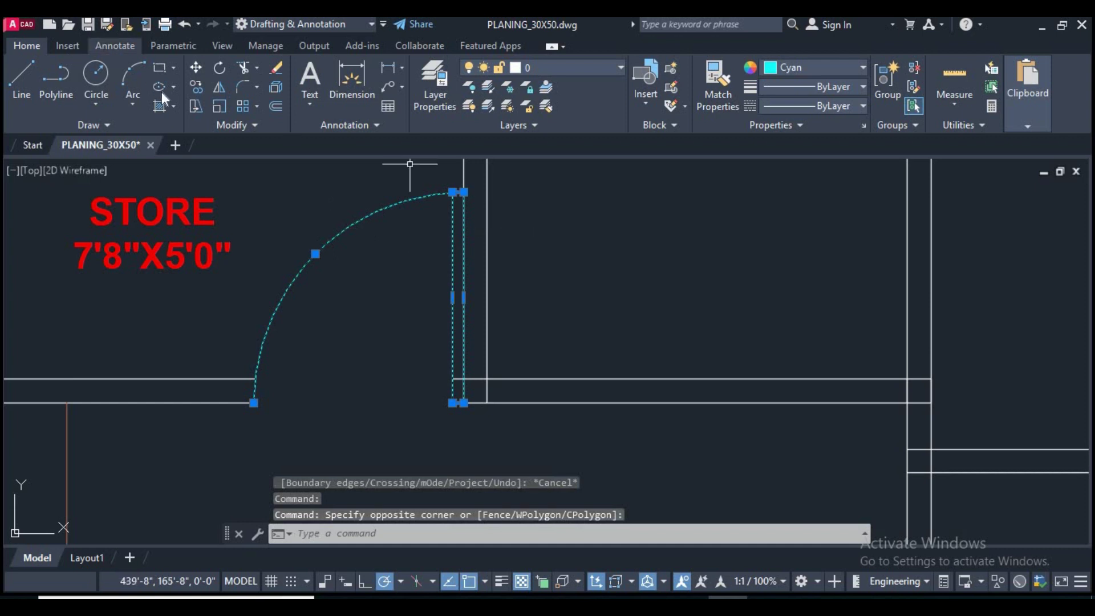
{"action": "left_click", "coordinate": [194, 88]}
{"action": "left_click", "coordinate": [452, 403]}
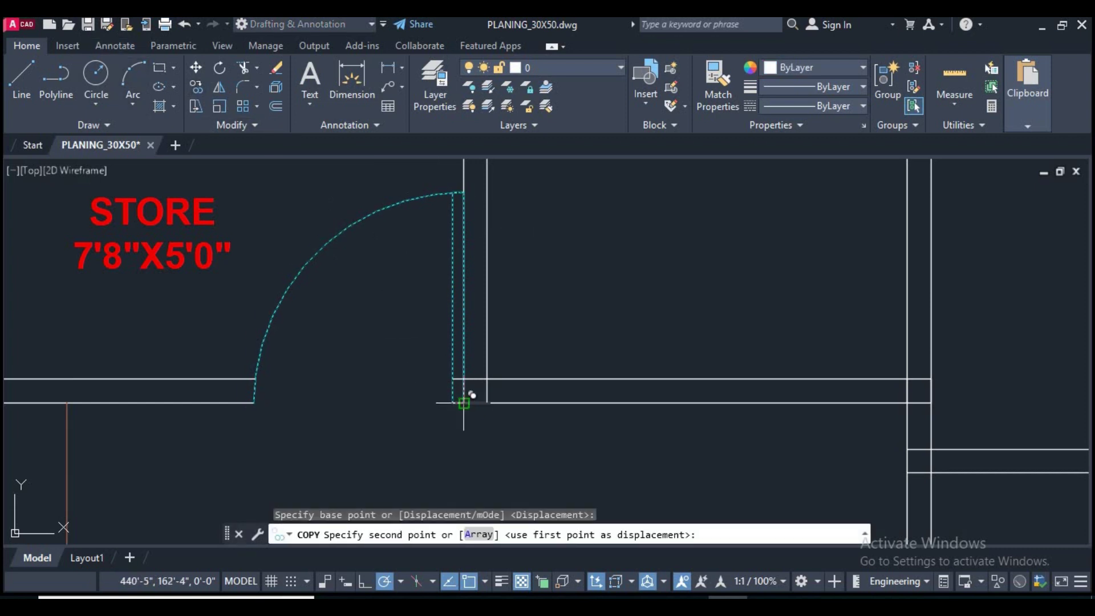
{"action": "scroll", "coordinate": [464, 392], "scroll_direction": "down", "scroll_amount": 5}
{"action": "scroll", "coordinate": [591, 418], "scroll_direction": "up", "scroll_amount": 3}
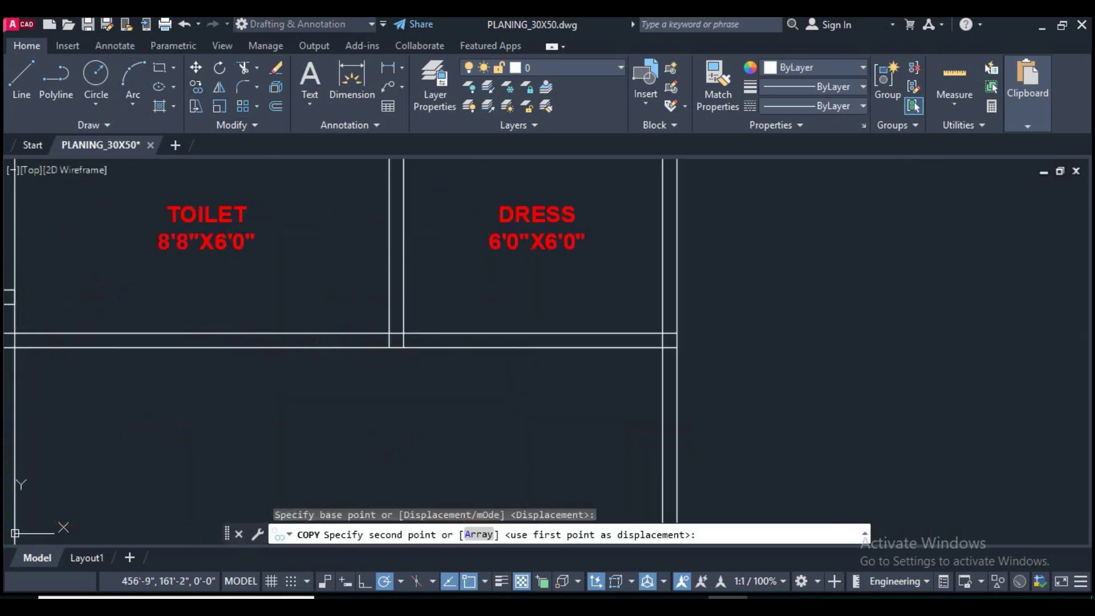
{"action": "left_click", "coordinate": [660, 341]}
{"action": "scroll", "coordinate": [660, 341], "scroll_direction": "down", "scroll_amount": 3}
{"action": "right_click", "coordinate": [723, 338]}
{"action": "left_click", "coordinate": [758, 376]}
{"action": "scroll", "coordinate": [631, 284], "scroll_direction": "up", "scroll_amount": 3}
{"action": "type", "text": "o"}
{"action": "key", "text": "Return"}
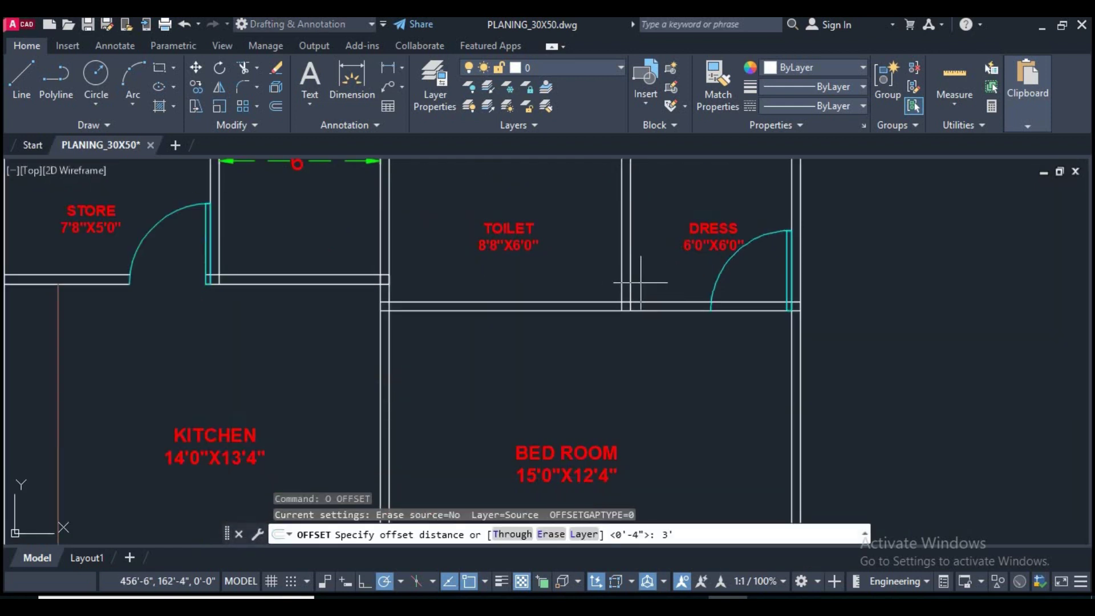
{"action": "type", "text": "'"}
{"action": "key", "text": "Return"}
{"action": "scroll", "coordinate": [641, 282], "scroll_direction": "up", "scroll_amount": 3}
{"action": "left_click", "coordinate": [670, 310]}
{"action": "left_click", "coordinate": [669, 281]}
{"action": "scroll", "coordinate": [585, 301], "scroll_direction": "down", "scroll_amount": 5}
{"action": "right_click", "coordinate": [842, 275]}
{"action": "left_click", "coordinate": [853, 298]}
{"action": "type", "text": "tr"}
{"action": "key", "text": "Return"}
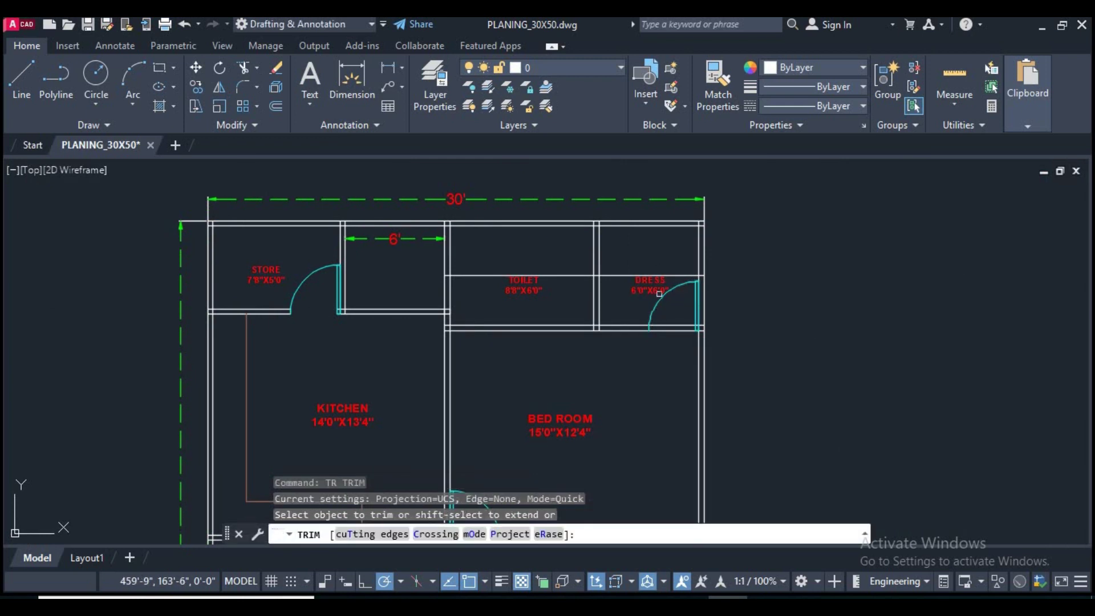
{"action": "left_click", "coordinate": [615, 278]}
{"action": "scroll", "coordinate": [616, 278], "scroll_direction": "up", "scroll_amount": 2}
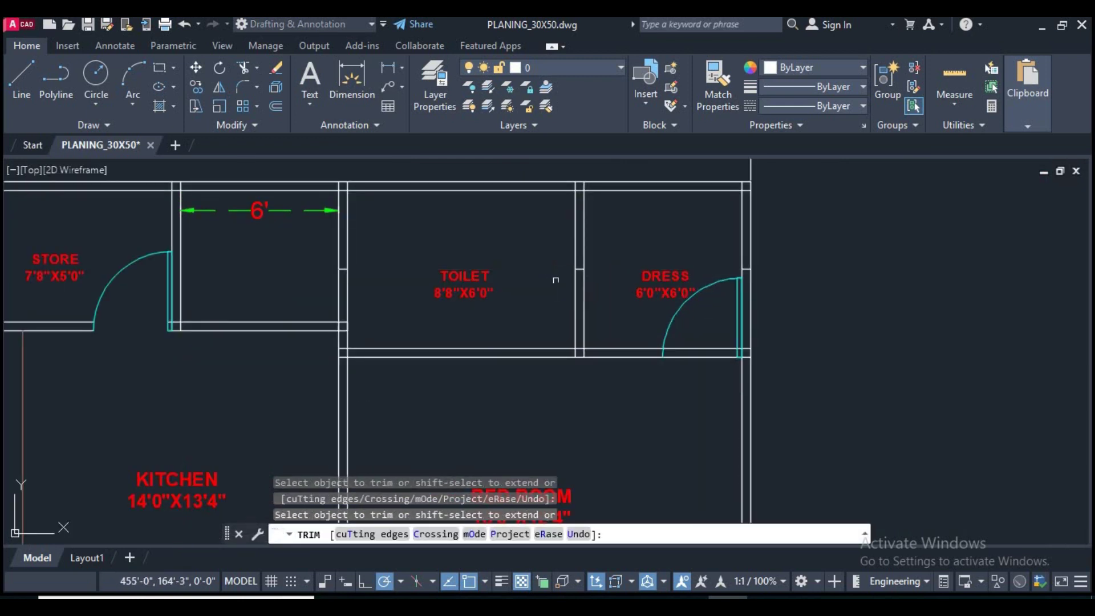
{"action": "right_click", "coordinate": [838, 281]}
{"action": "left_click", "coordinate": [841, 276]}
{"action": "scroll", "coordinate": [627, 274], "scroll_direction": "down", "scroll_amount": 5}
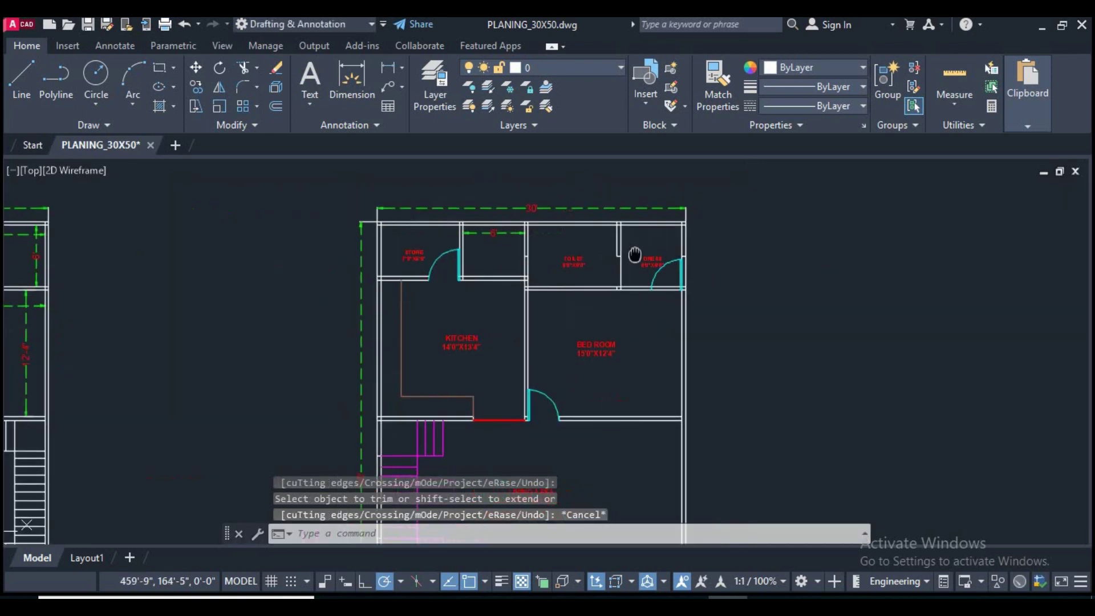
{"action": "scroll", "coordinate": [591, 297], "scroll_direction": "up", "scroll_amount": 3}
{"action": "scroll", "coordinate": [588, 313], "scroll_direction": "up", "scroll_amount": 2}
{"action": "type", "text": "tr"}
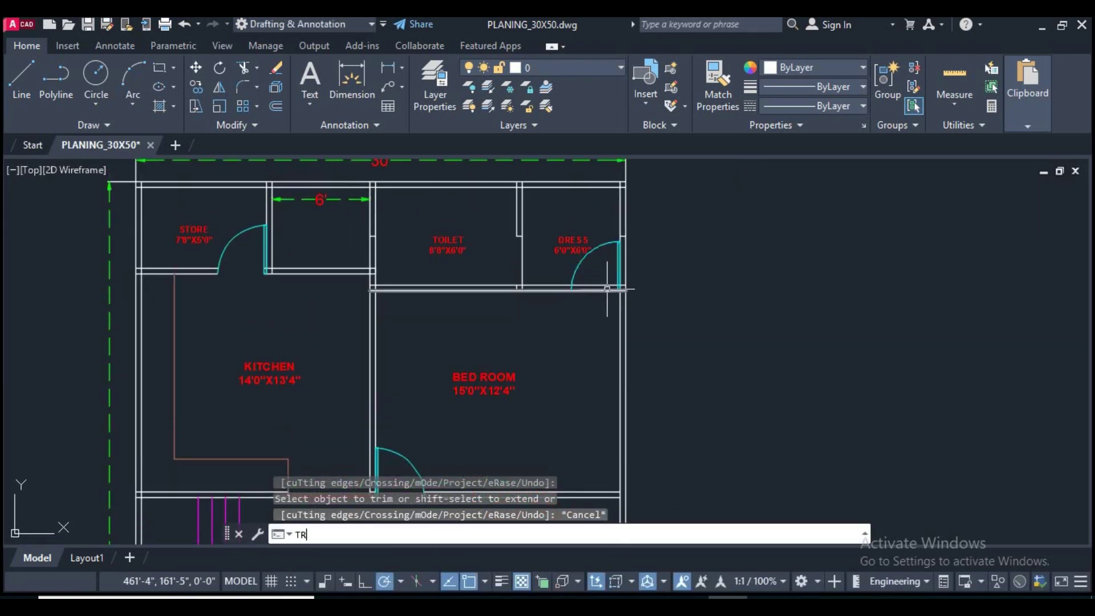
{"action": "key", "text": "Return"}
{"action": "scroll", "coordinate": [610, 288], "scroll_direction": "up", "scroll_amount": 3}
{"action": "left_click", "coordinate": [604, 319]}
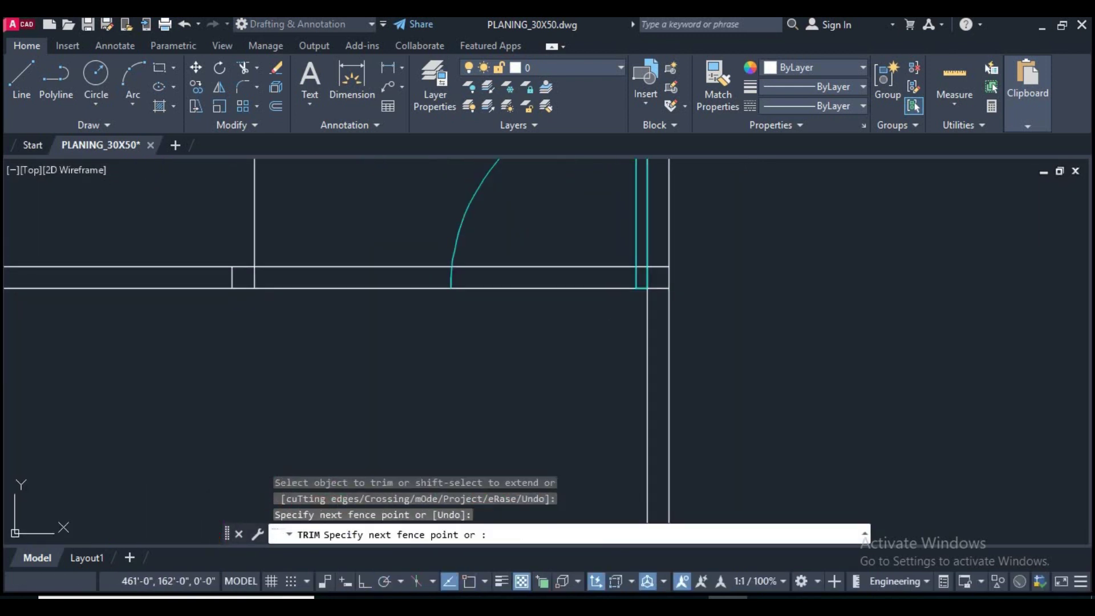
{"action": "key", "text": "Return"}
{"action": "type", "text": "tr"}
{"action": "key", "text": "Return"}
{"action": "left_click_drag", "start_coordinate": [555, 322], "coordinate": [521, 242]}
{"action": "scroll", "coordinate": [611, 288], "scroll_direction": "down", "scroll_amount": 5}
{"action": "scroll", "coordinate": [683, 301], "scroll_direction": "down", "scroll_amount": 1}
{"action": "scroll", "coordinate": [705, 291], "scroll_direction": "up", "scroll_amount": 2}
{"action": "scroll", "coordinate": [635, 277], "scroll_direction": "down", "scroll_amount": 3}
{"action": "left_click", "coordinate": [644, 276]}
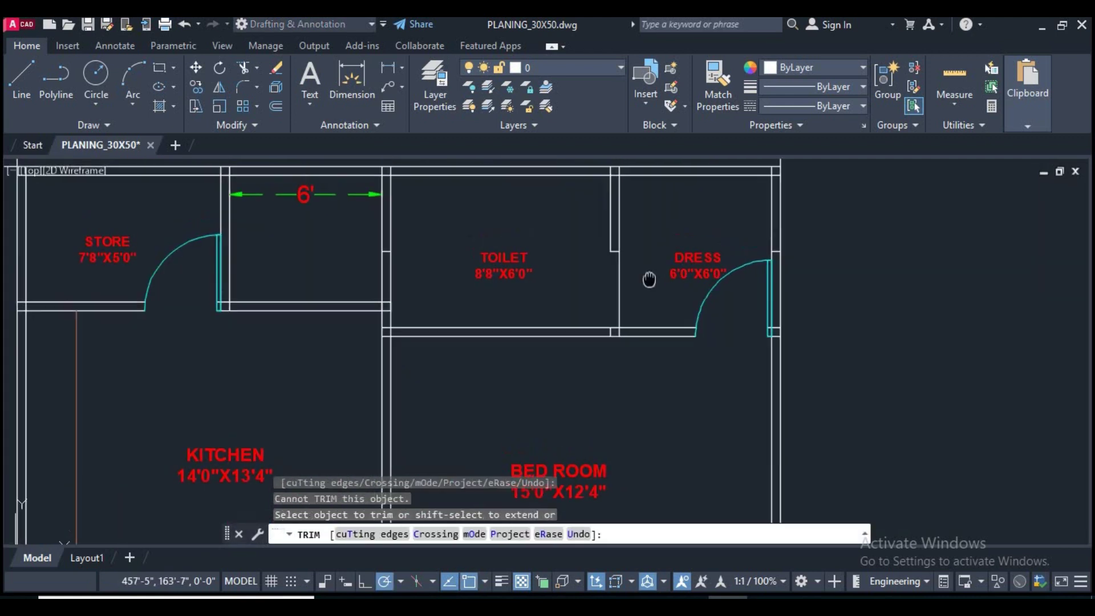
{"action": "scroll", "coordinate": [594, 244], "scroll_direction": "up", "scroll_amount": 1}
{"action": "scroll", "coordinate": [558, 264], "scroll_direction": "up", "scroll_amount": 2}
{"action": "scroll", "coordinate": [365, 257], "scroll_direction": "down", "scroll_amount": 2}
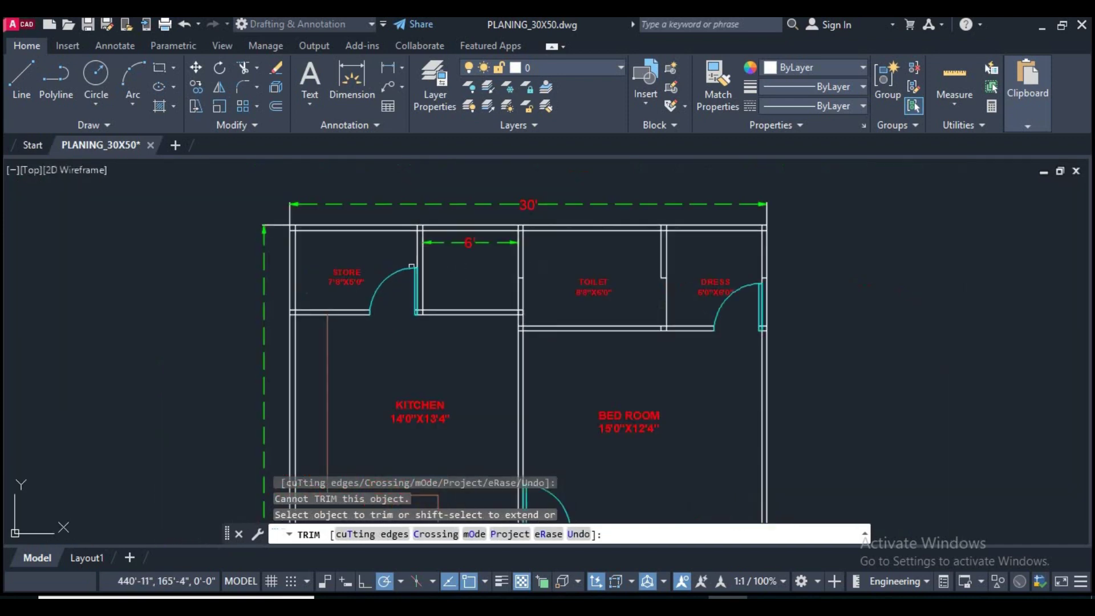
{"action": "scroll", "coordinate": [513, 313], "scroll_direction": "down", "scroll_amount": 4}
{"action": "scroll", "coordinate": [519, 287], "scroll_direction": "up", "scroll_amount": 3}
{"action": "scroll", "coordinate": [550, 308], "scroll_direction": "down", "scroll_amount": 1}
{"action": "scroll", "coordinate": [577, 281], "scroll_direction": "down", "scroll_amount": 1}
{"action": "scroll", "coordinate": [643, 303], "scroll_direction": "down", "scroll_amount": 2}
{"action": "scroll", "coordinate": [596, 300], "scroll_direction": "up", "scroll_amount": 4}
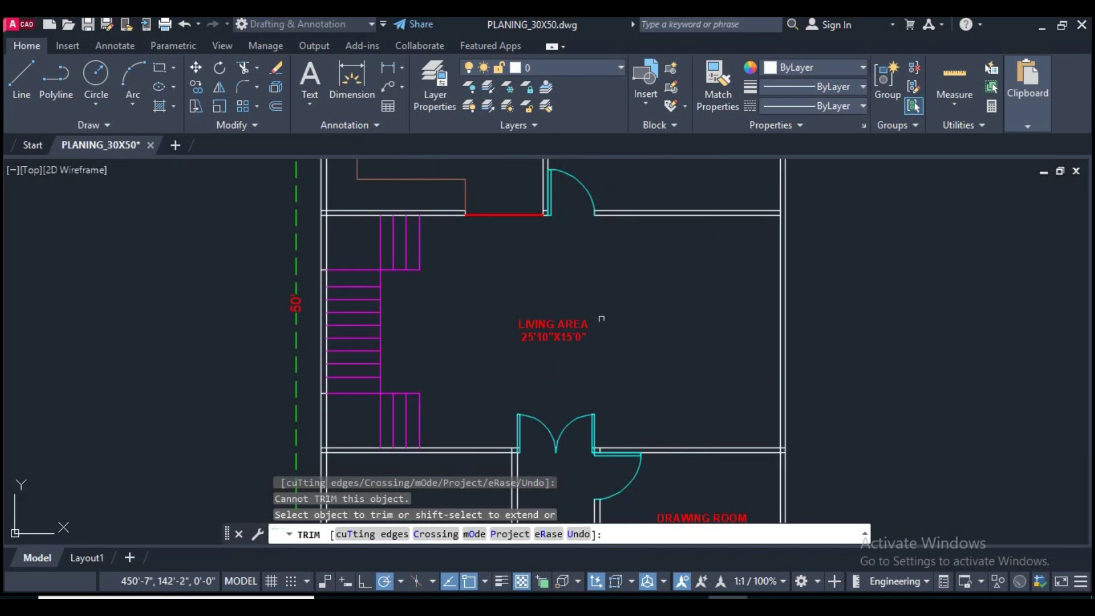
{"action": "scroll", "coordinate": [597, 280], "scroll_direction": "down", "scroll_amount": 3}
{"action": "scroll", "coordinate": [533, 307], "scroll_direction": "up", "scroll_amount": 1}
{"action": "middle_click_drag", "start_coordinate": [468, 328], "coordinate": [476, 330]}
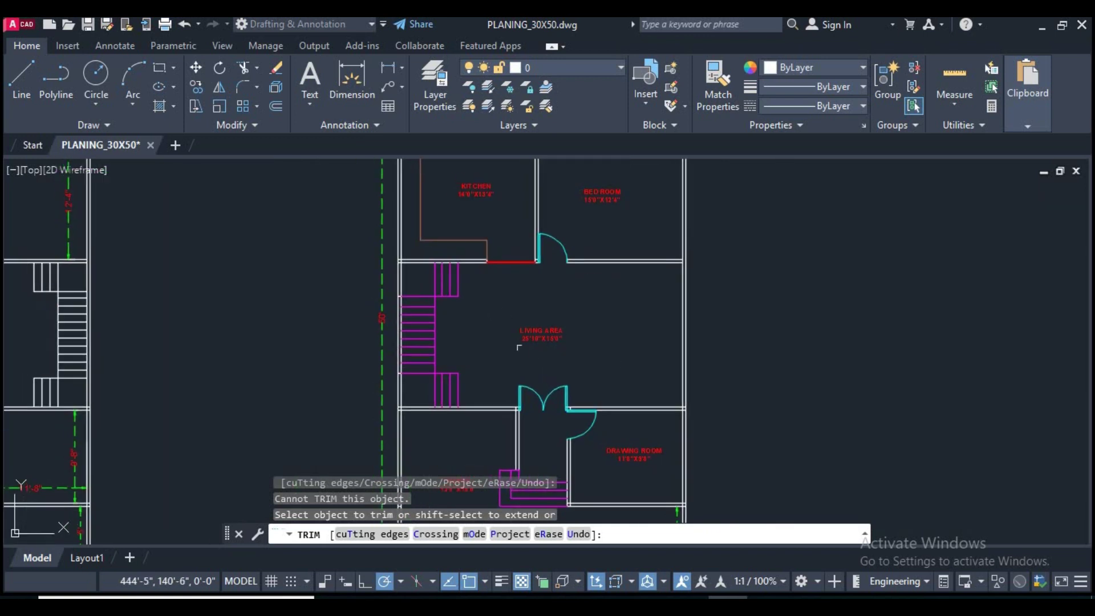
{"action": "right_click", "coordinate": [599, 331]}
{"action": "left_click", "coordinate": [621, 343]}
{"action": "middle_click_drag", "start_coordinate": [560, 347], "coordinate": [610, 327]}
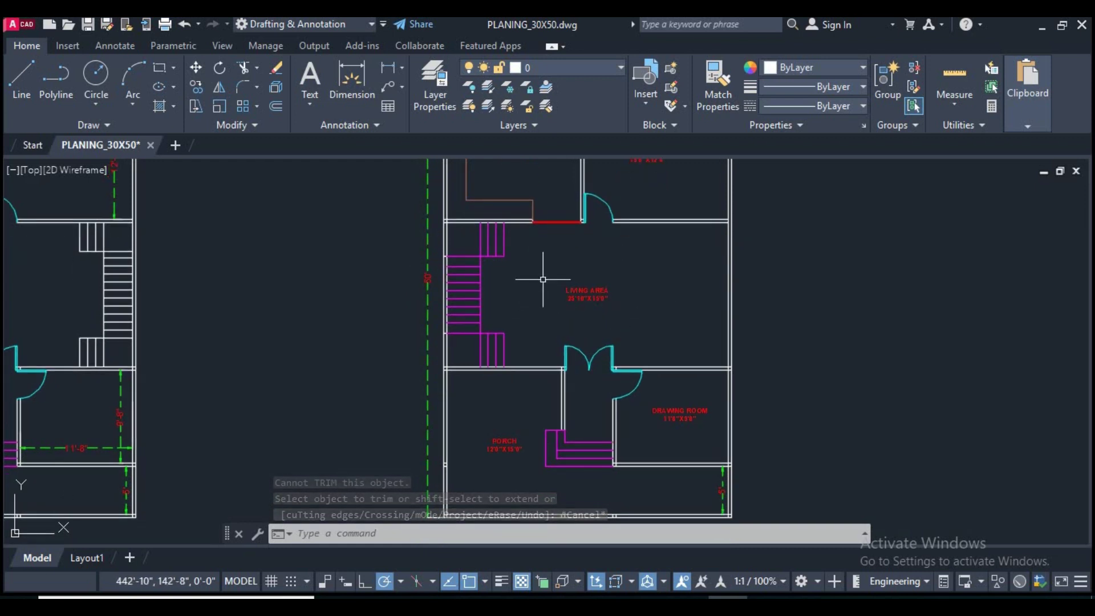
{"action": "middle_click_drag", "start_coordinate": [619, 328], "coordinate": [611, 283]}
{"action": "scroll", "coordinate": [503, 367], "scroll_direction": "up", "scroll_amount": 3}
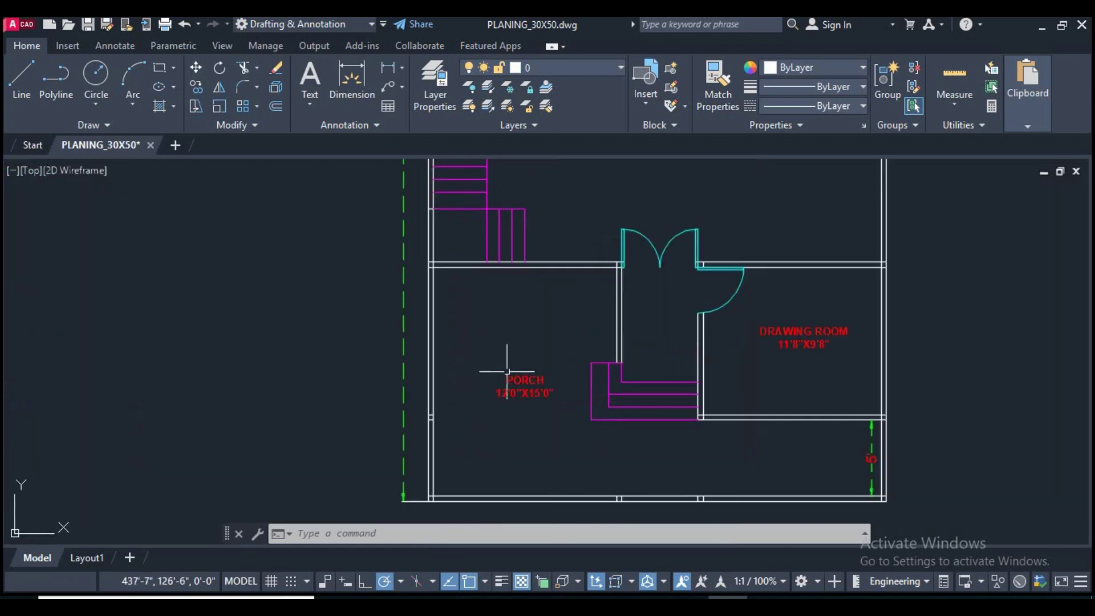
{"action": "scroll", "coordinate": [528, 410], "scroll_direction": "down", "scroll_amount": 2}
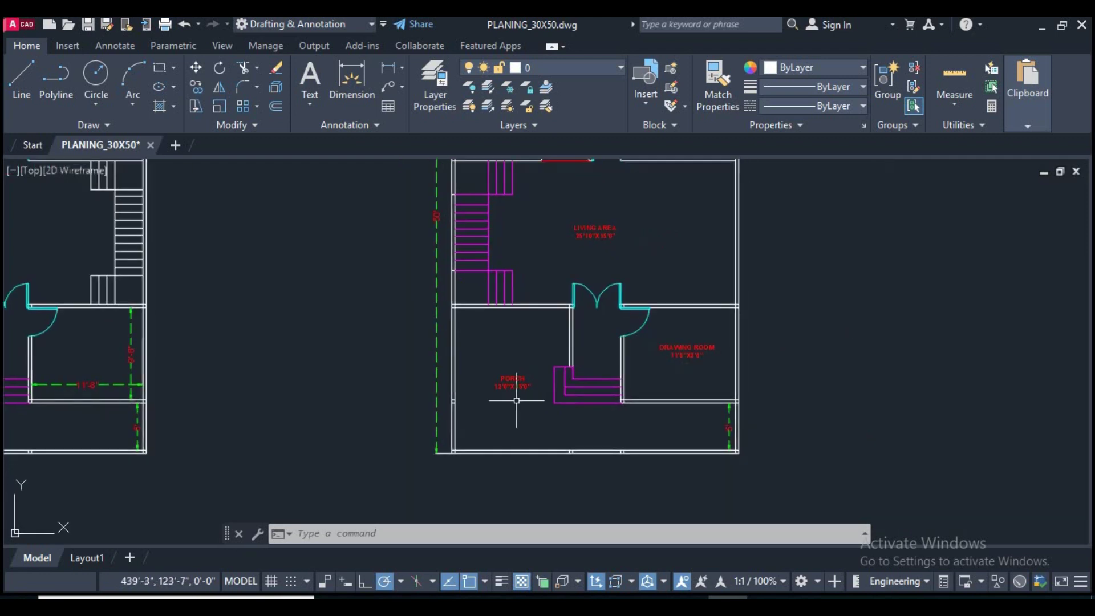
{"action": "scroll", "coordinate": [525, 362], "scroll_direction": "down", "scroll_amount": 2}
{"action": "scroll", "coordinate": [522, 347], "scroll_direction": "down", "scroll_amount": 1}
{"action": "scroll", "coordinate": [565, 187], "scroll_direction": "down", "scroll_amount": 1}
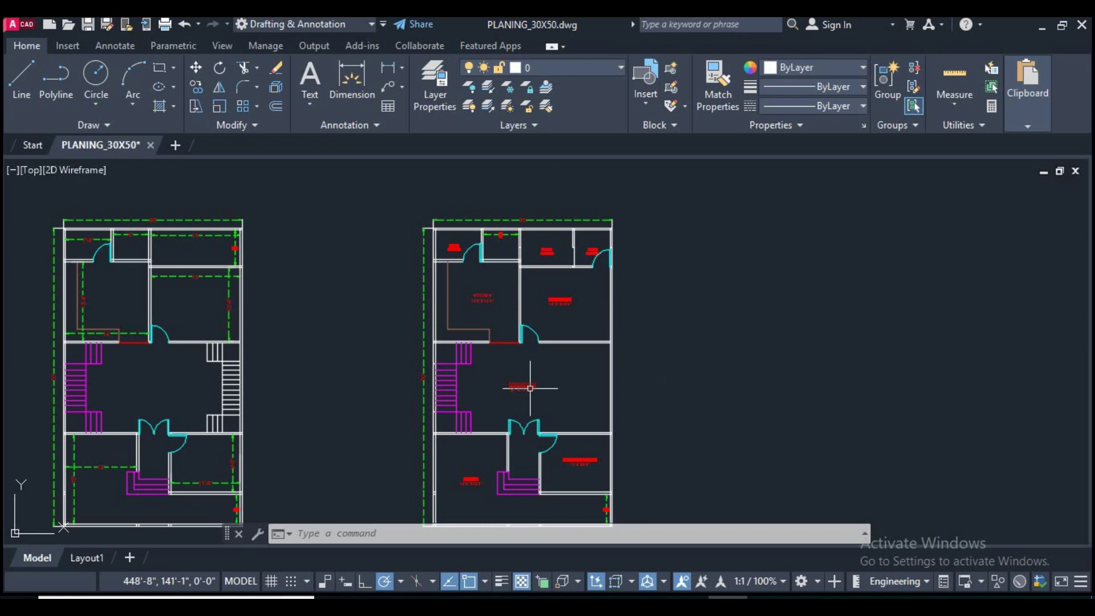
{"action": "middle_click_drag", "start_coordinate": [520, 384], "coordinate": [578, 351]}
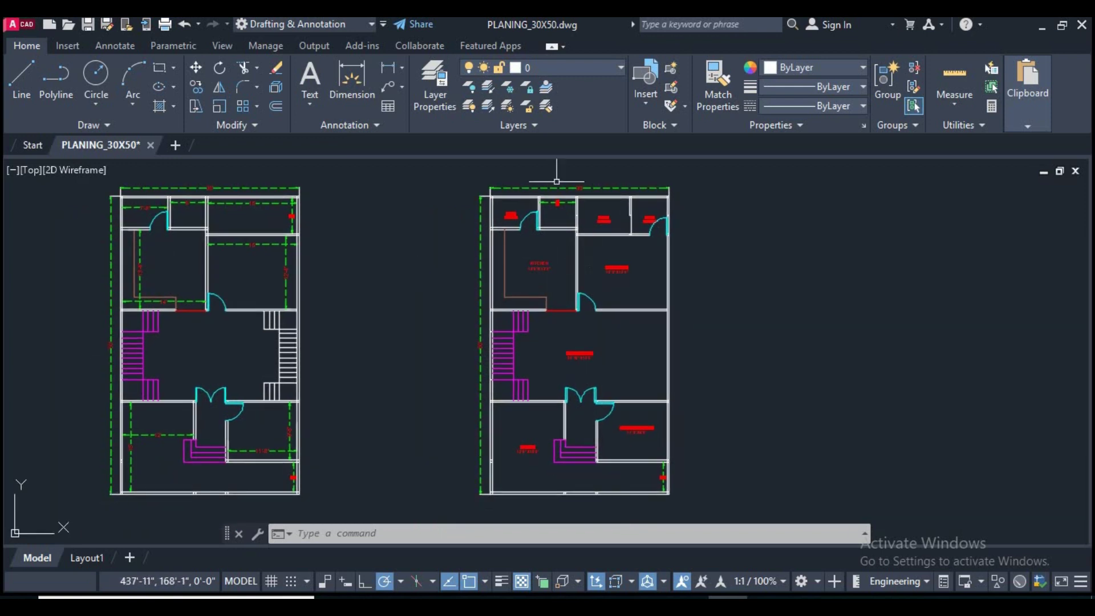
{"action": "scroll", "coordinate": [503, 280], "scroll_direction": "up", "scroll_amount": 4}
{"action": "scroll", "coordinate": [628, 280], "scroll_direction": "down", "scroll_amount": 4}
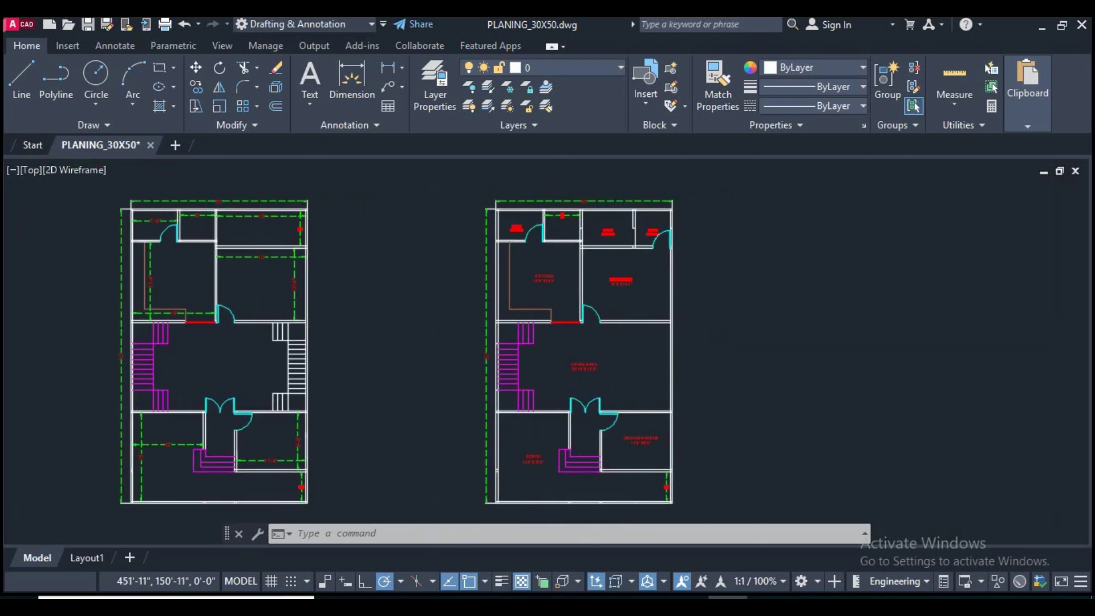
{"action": "scroll", "coordinate": [610, 309], "scroll_direction": "up", "scroll_amount": 3}
{"action": "middle_click_drag", "start_coordinate": [570, 245], "coordinate": [567, 371]}
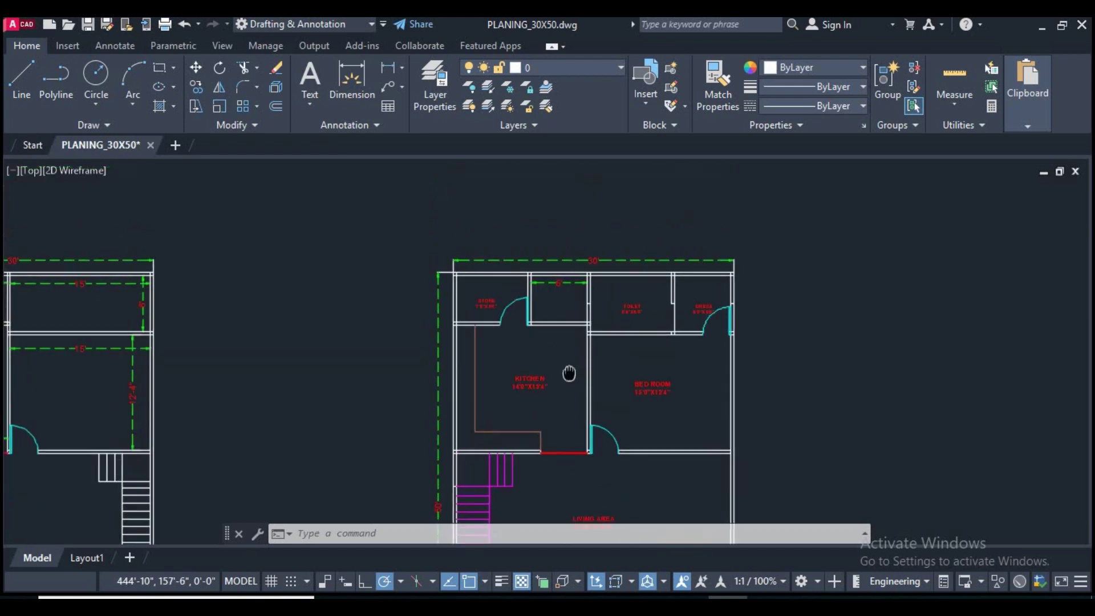
{"action": "scroll", "coordinate": [535, 283], "scroll_direction": "up", "scroll_amount": 4}
{"action": "scroll", "coordinate": [535, 284], "scroll_direction": "up", "scroll_amount": 2}
{"action": "type", "text": "TR"}
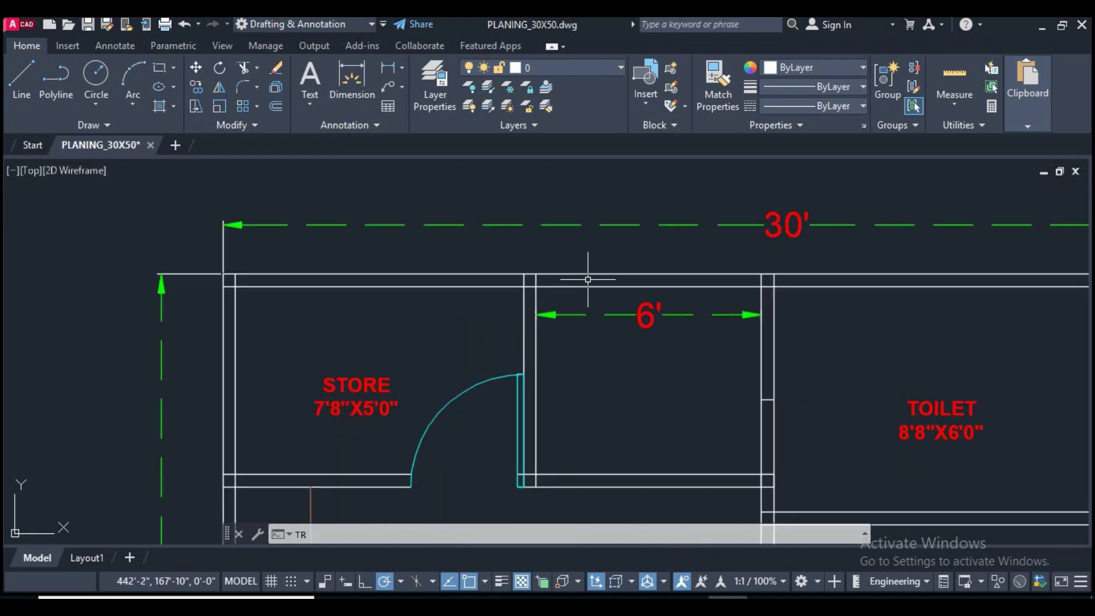
Step: Fence-trim the first crossed double-wall lines, cutting segments between the vertical walls
{"action": "key", "text": "Return"}
{"action": "scroll", "coordinate": [593, 269], "scroll_direction": "up", "scroll_amount": 4}
{"action": "left_click", "coordinate": [394, 306]}
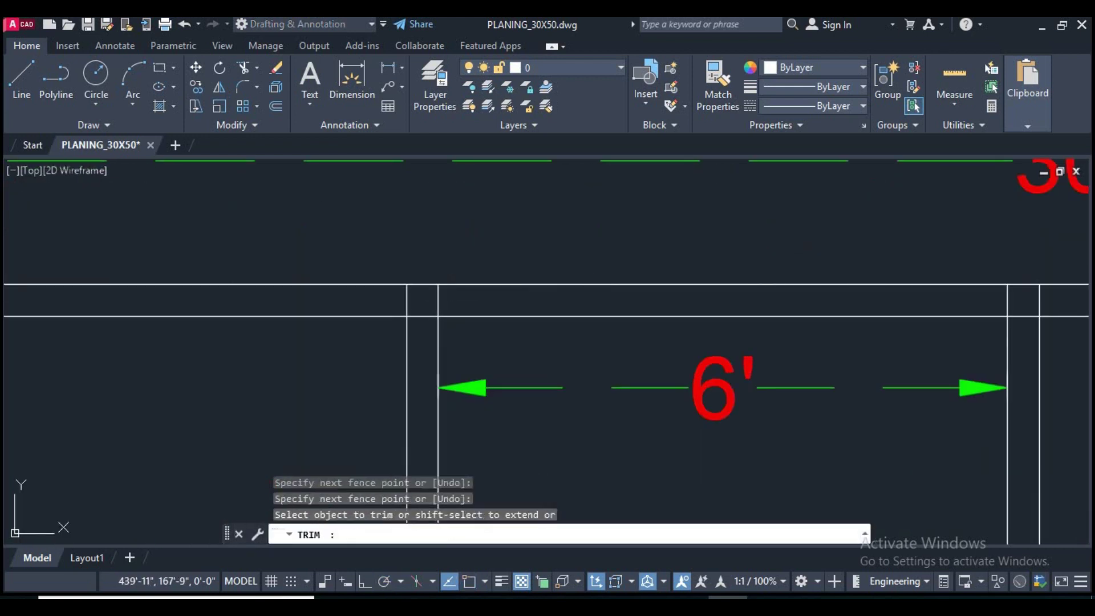
{"action": "left_click", "coordinate": [454, 298]}
{"action": "key", "text": "Return"}
{"action": "scroll", "coordinate": [420, 317], "scroll_direction": "up", "scroll_amount": 2}
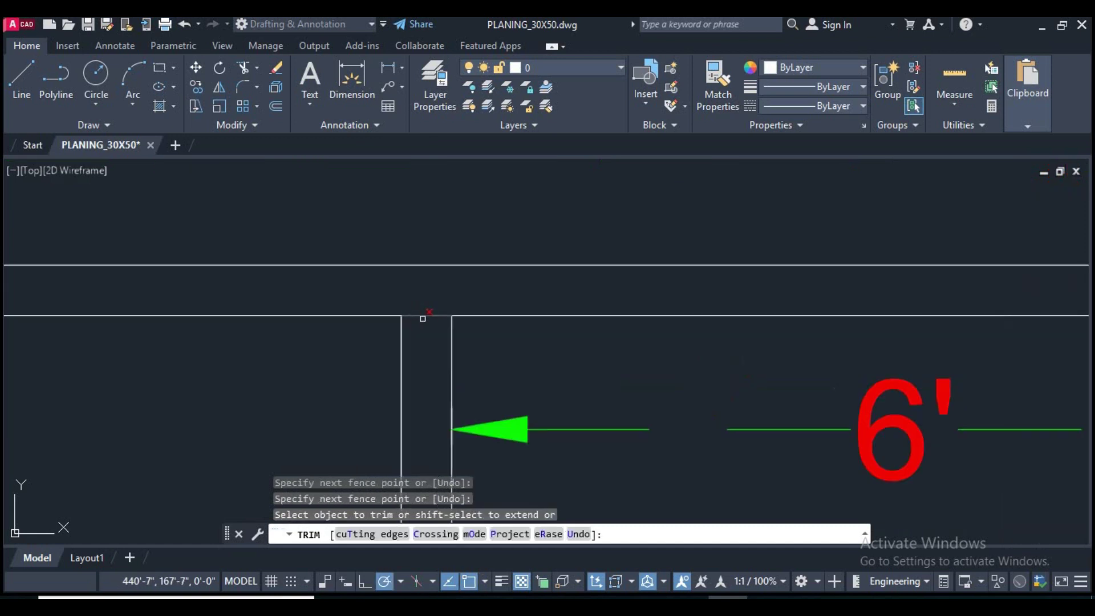
{"action": "left_click", "coordinate": [420, 310]}
{"action": "key", "text": "Return"}
{"action": "scroll", "coordinate": [489, 318], "scroll_direction": "down", "scroll_amount": 2}
{"action": "scroll", "coordinate": [489, 318], "scroll_direction": "down", "scroll_amount": 2}
{"action": "scroll", "coordinate": [595, 300], "scroll_direction": "up", "scroll_amount": 5}
{"action": "scroll", "coordinate": [595, 301], "scroll_direction": "up", "scroll_amount": 4}
{"action": "left_click", "coordinate": [644, 277]}
{"action": "left_click", "coordinate": [500, 277]}
{"action": "key", "text": "Return"}
Step: Trim the overlapping wall lines beside the store door jamb and its short horizontal segments
{"action": "scroll", "coordinate": [520, 379], "scroll_direction": "down", "scroll_amount": 3}
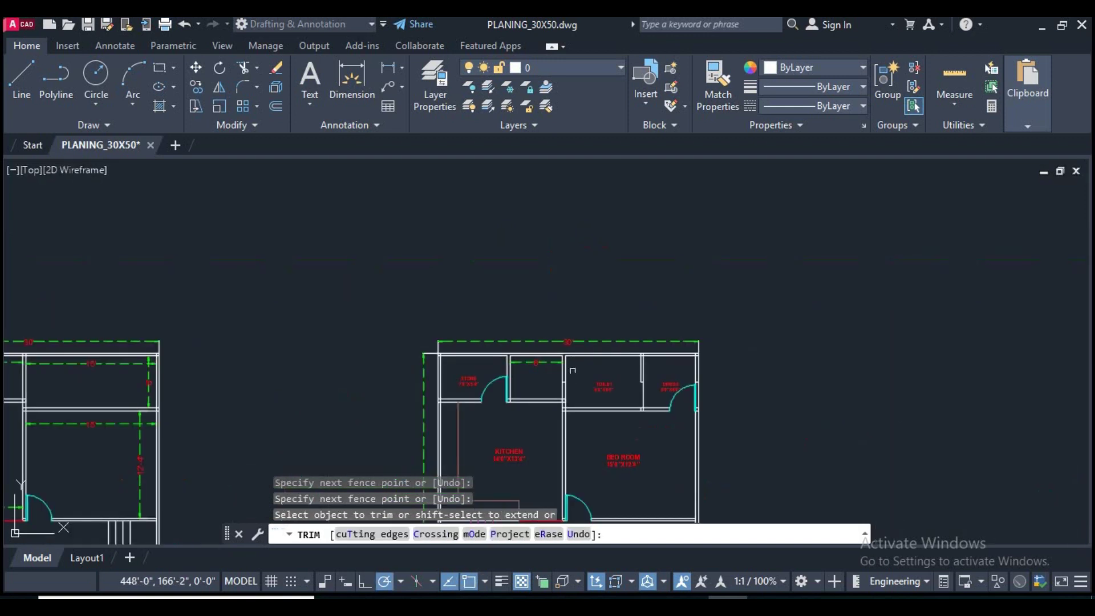
{"action": "scroll", "coordinate": [396, 348], "scroll_direction": "up", "scroll_amount": 4}
{"action": "scroll", "coordinate": [395, 348], "scroll_direction": "up", "scroll_amount": 3}
{"action": "scroll", "coordinate": [511, 361], "scroll_direction": "up", "scroll_amount": 2}
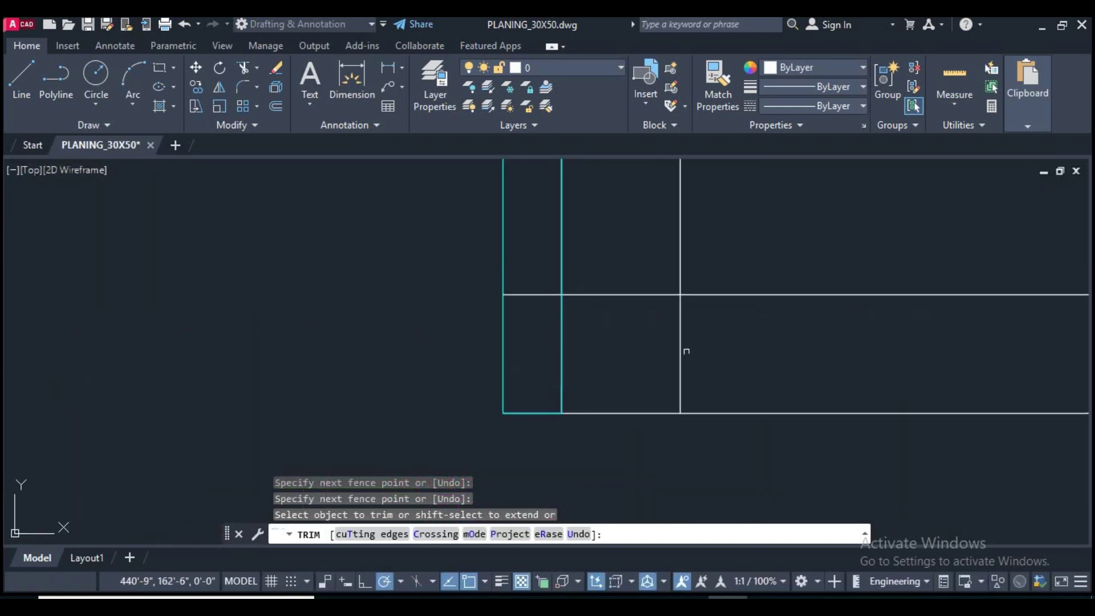
{"action": "left_click_drag", "start_coordinate": [618, 350], "coordinate": [782, 371]}
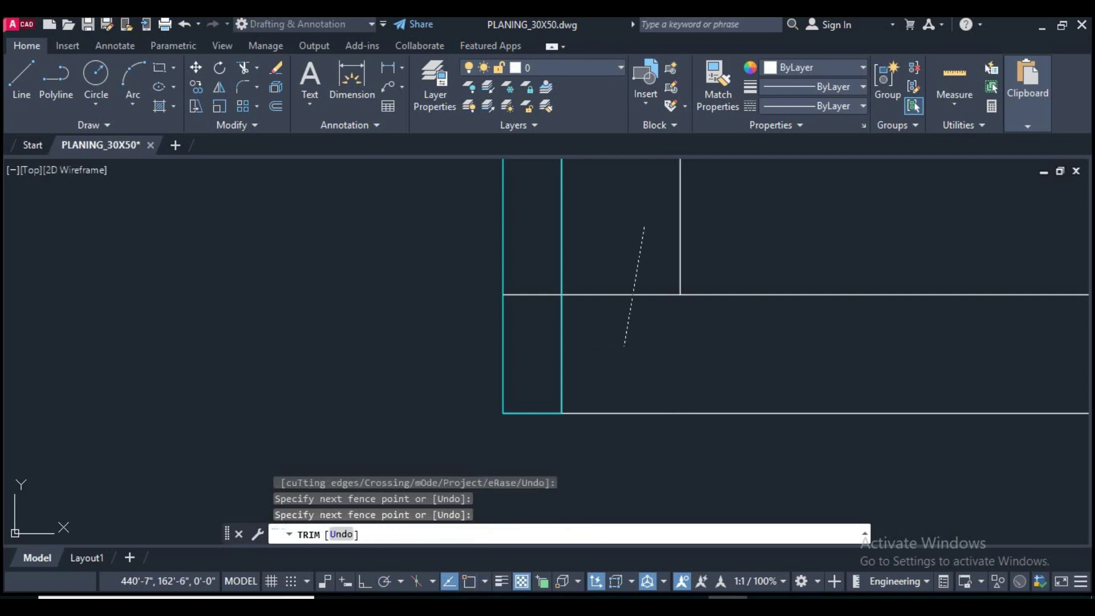
{"action": "left_click_drag", "start_coordinate": [642, 227], "coordinate": [627, 345]}
{"action": "scroll", "coordinate": [636, 341], "scroll_direction": "down", "scroll_amount": 2}
{"action": "scroll", "coordinate": [635, 341], "scroll_direction": "down", "scroll_amount": 3}
{"action": "scroll", "coordinate": [626, 346], "scroll_direction": "up", "scroll_amount": 4}
{"action": "scroll", "coordinate": [620, 350], "scroll_direction": "up", "scroll_amount": 1}
{"action": "scroll", "coordinate": [674, 332], "scroll_direction": "up", "scroll_amount": 1}
{"action": "left_click_drag", "start_coordinate": [645, 288], "coordinate": [660, 394]}
{"action": "left_click_drag", "start_coordinate": [645, 339], "coordinate": [580, 358]}
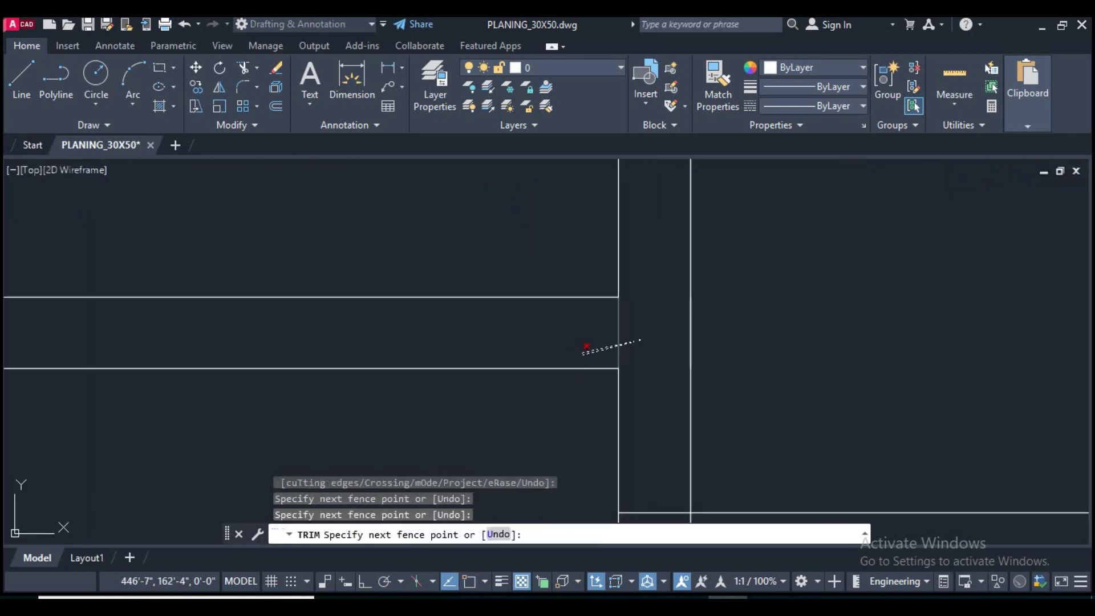
{"action": "key", "text": "Return"}
{"action": "middle_click_drag", "start_coordinate": [671, 375], "coordinate": [642, 301]}
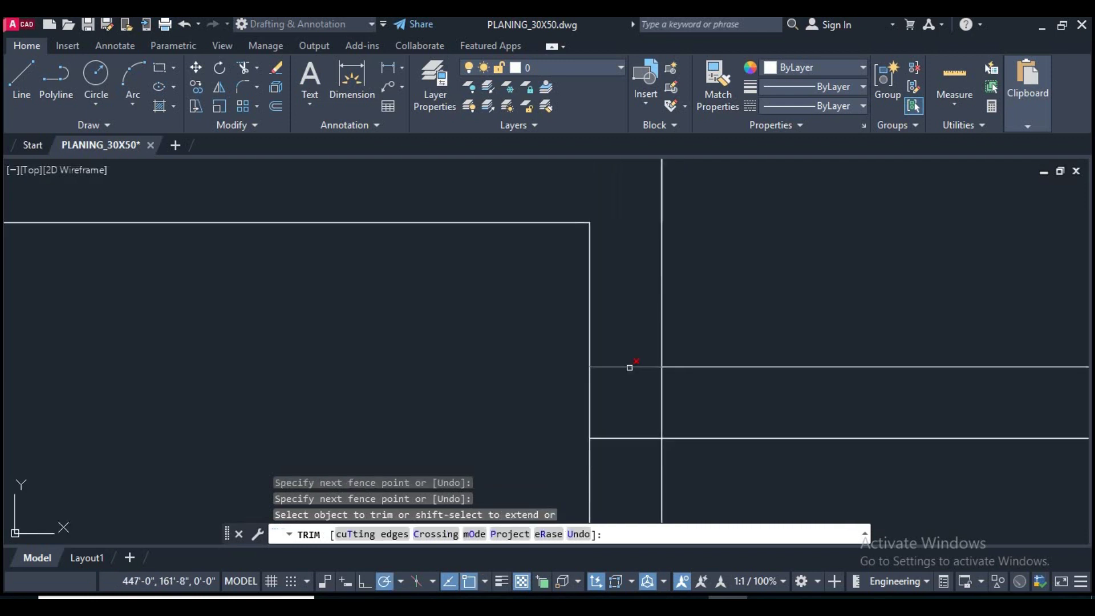
{"action": "left_click", "coordinate": [629, 367]}
Step: Fence-trim the upper vertical segments and clean the next double-wall corner
{"action": "scroll", "coordinate": [638, 411], "scroll_direction": "down", "scroll_amount": 3}
{"action": "scroll", "coordinate": [638, 314], "scroll_direction": "up", "scroll_amount": 3}
{"action": "scroll", "coordinate": [672, 295], "scroll_direction": "up", "scroll_amount": 3}
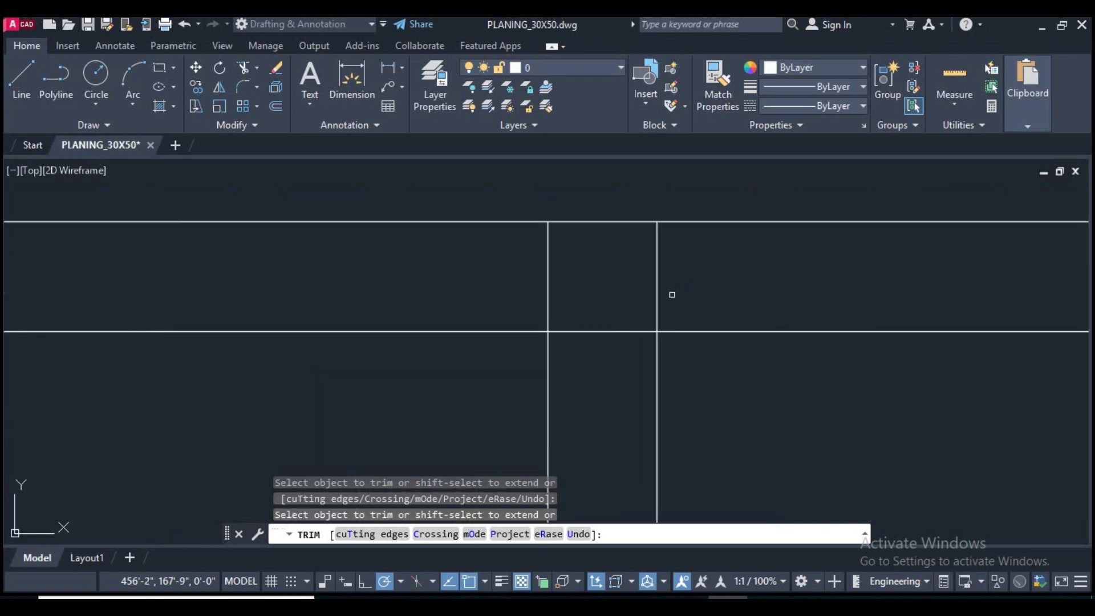
{"action": "left_click", "coordinate": [713, 279]}
{"action": "key", "text": "Return"}
{"action": "left_click", "coordinate": [602, 297]}
{"action": "scroll", "coordinate": [627, 359], "scroll_direction": "down", "scroll_amount": 2}
{"action": "key", "text": "Return"}
{"action": "scroll", "coordinate": [613, 370], "scroll_direction": "down", "scroll_amount": 2}
{"action": "middle_click_drag", "start_coordinate": [435, 313], "coordinate": [821, 320]}
{"action": "scroll", "coordinate": [852, 305], "scroll_direction": "up", "scroll_amount": 3}
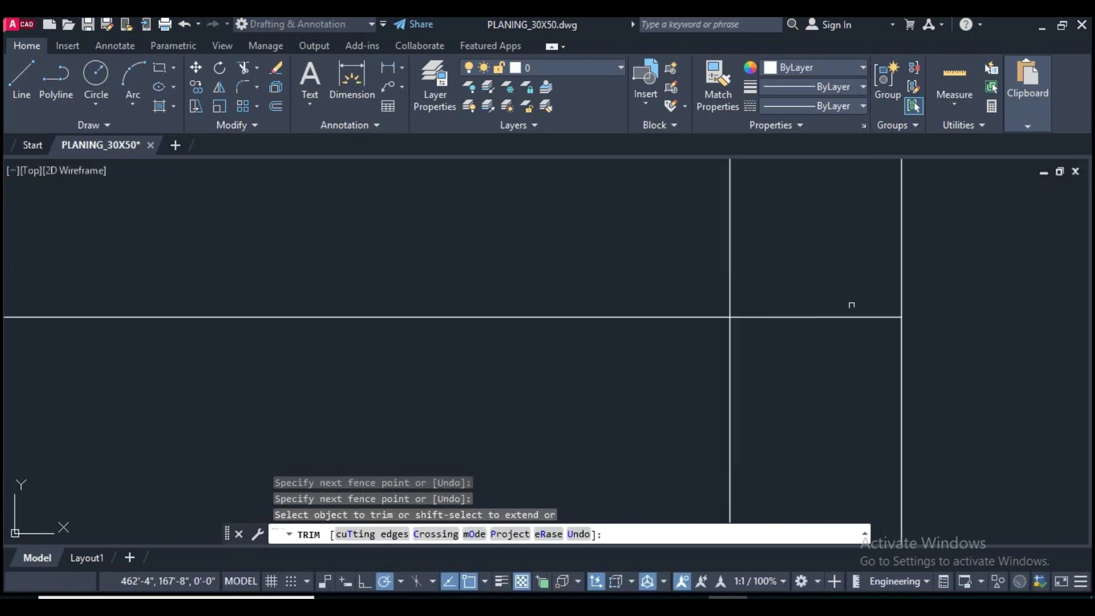
{"action": "left_click", "coordinate": [819, 316]}
{"action": "left_click", "coordinate": [819, 276]}
{"action": "scroll", "coordinate": [696, 262], "scroll_direction": "down", "scroll_amount": 1}
{"action": "scroll", "coordinate": [702, 266], "scroll_direction": "down", "scroll_amount": 2}
{"action": "left_click", "coordinate": [734, 269]}
{"action": "key", "text": "Return"}
{"action": "scroll", "coordinate": [734, 269], "scroll_direction": "down", "scroll_amount": 2}
Step: Clean the toilet and dress-room wall junctions, including the dress-room door jamb
{"action": "middle_click_drag", "start_coordinate": [707, 488], "coordinate": [679, 385]}
{"action": "scroll", "coordinate": [679, 385], "scroll_direction": "up", "scroll_amount": 3}
{"action": "scroll", "coordinate": [675, 320], "scroll_direction": "up", "scroll_amount": 3}
{"action": "scroll", "coordinate": [684, 318], "scroll_direction": "down", "scroll_amount": 2}
{"action": "left_click", "coordinate": [634, 297]}
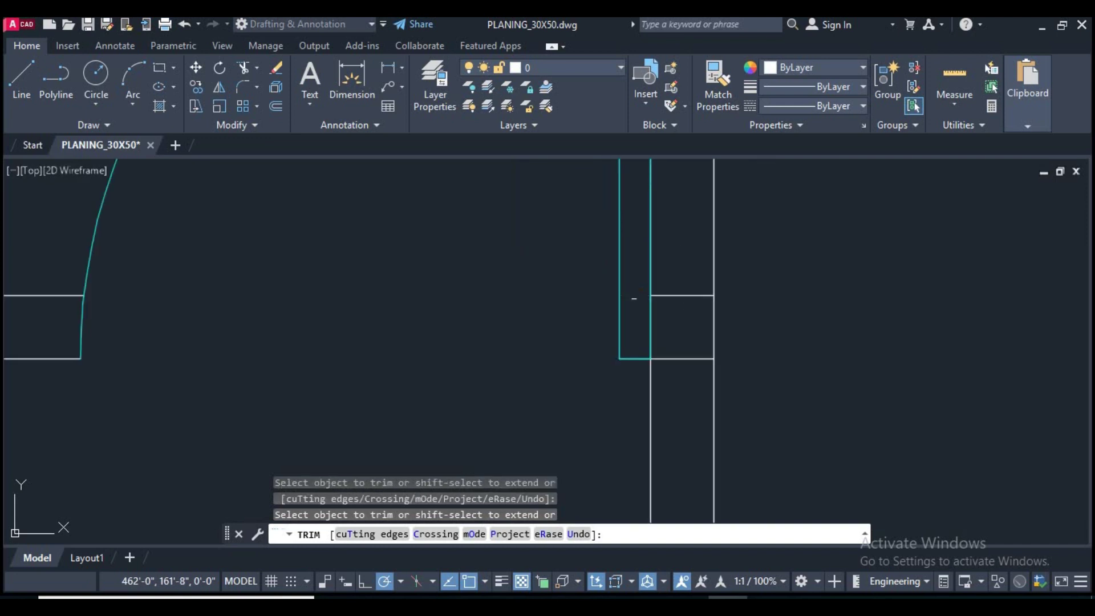
{"action": "left_click", "coordinate": [683, 293]}
{"action": "left_click", "coordinate": [663, 390]}
{"action": "key", "text": "Return"}
{"action": "scroll", "coordinate": [664, 390], "scroll_direction": "down", "scroll_amount": 2}
{"action": "scroll", "coordinate": [642, 360], "scroll_direction": "down", "scroll_amount": 2}
{"action": "scroll", "coordinate": [641, 359], "scroll_direction": "down", "scroll_amount": 2}
{"action": "scroll", "coordinate": [634, 355], "scroll_direction": "up", "scroll_amount": 5}
{"action": "left_click", "coordinate": [476, 337]}
{"action": "left_click", "coordinate": [665, 347]}
{"action": "key", "text": "Return"}
{"action": "scroll", "coordinate": [477, 350], "scroll_direction": "down", "scroll_amount": 3}
{"action": "scroll", "coordinate": [618, 386], "scroll_direction": "down", "scroll_amount": 3}
Step: Trim the remaining corner segments and crossing lines at the store wall corner
{"action": "mouse_move", "coordinate": [618, 386]}
{"action": "middle_mouse_down"}
{"action": "mouse_move", "coordinate": [426, 395]}
{"action": "mouse_move", "coordinate": [592, 329]}
{"action": "mouse_move", "coordinate": [630, 393]}
{"action": "middle_mouse_up"}
{"action": "scroll", "coordinate": [633, 362], "scroll_direction": "up", "scroll_amount": 5}
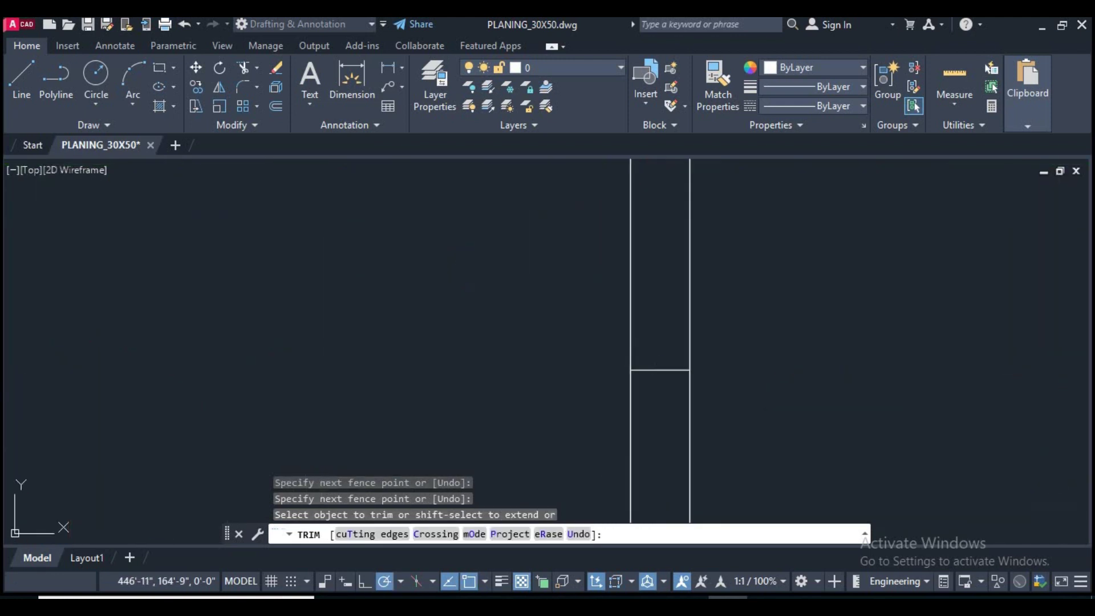
{"action": "left_click", "coordinate": [659, 347]}
{"action": "key", "text": "Return"}
{"action": "left_click", "coordinate": [661, 369]}
{"action": "scroll", "coordinate": [655, 371], "scroll_direction": "down", "scroll_amount": 5}
{"action": "scroll", "coordinate": [436, 283], "scroll_direction": "down", "scroll_amount": 2}
{"action": "scroll", "coordinate": [437, 283], "scroll_direction": "down", "scroll_amount": 1}
{"action": "scroll", "coordinate": [437, 284], "scroll_direction": "up", "scroll_amount": 8}
{"action": "scroll", "coordinate": [437, 283], "scroll_direction": "up", "scroll_amount": 2}
{"action": "left_click", "coordinate": [445, 274]}
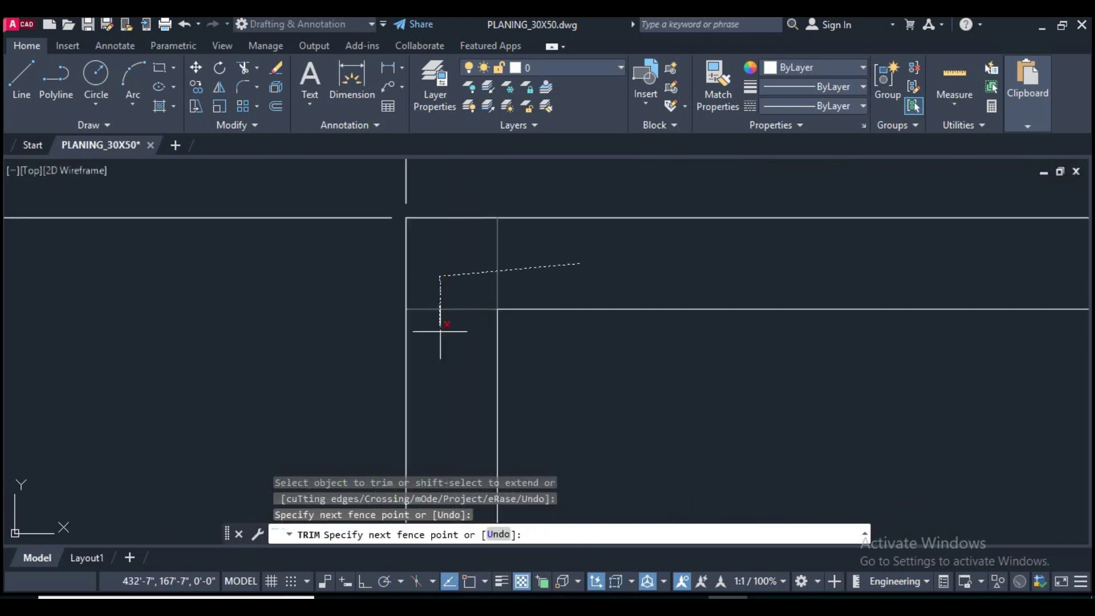
{"action": "key", "text": "Return"}
{"action": "scroll", "coordinate": [440, 331], "scroll_direction": "down", "scroll_amount": 5}
{"action": "scroll", "coordinate": [504, 225], "scroll_direction": "up", "scroll_amount": 3}
{"action": "scroll", "coordinate": [474, 355], "scroll_direction": "up", "scroll_amount": 3}
{"action": "left_click", "coordinate": [468, 251]}
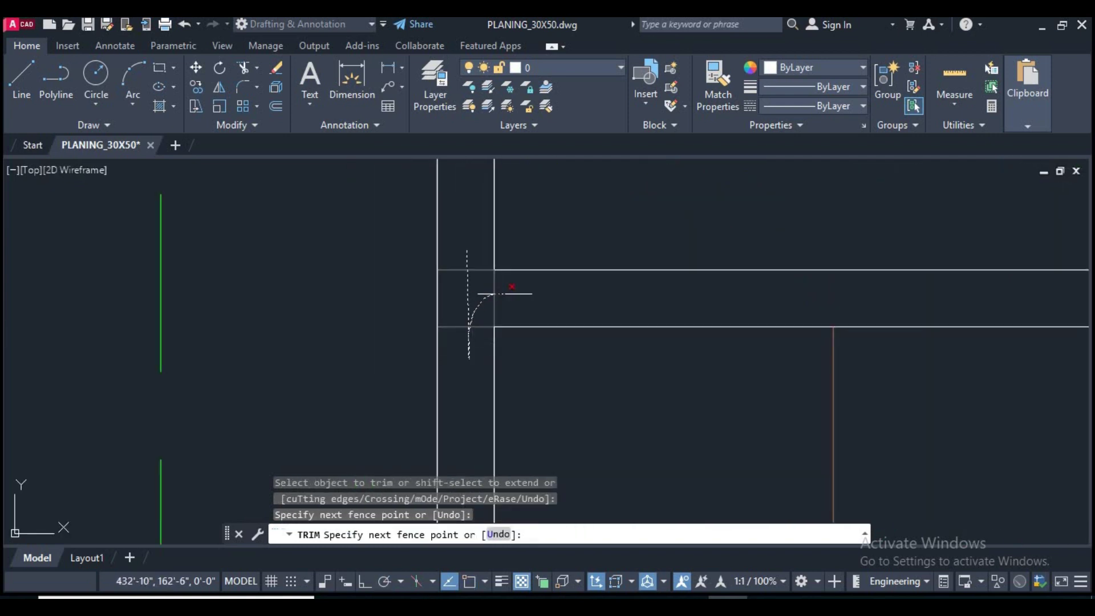
{"action": "key", "text": "Return"}
{"action": "scroll", "coordinate": [468, 358], "scroll_direction": "down", "scroll_amount": 5}
{"action": "scroll", "coordinate": [490, 176], "scroll_direction": "up", "scroll_amount": 3}
{"action": "scroll", "coordinate": [456, 357], "scroll_direction": "up", "scroll_amount": 3}
{"action": "scroll", "coordinate": [456, 357], "scroll_direction": "up", "scroll_amount": 3}
{"action": "scroll", "coordinate": [485, 357], "scroll_direction": "up", "scroll_amount": 3}
{"action": "left_click", "coordinate": [441, 285]}
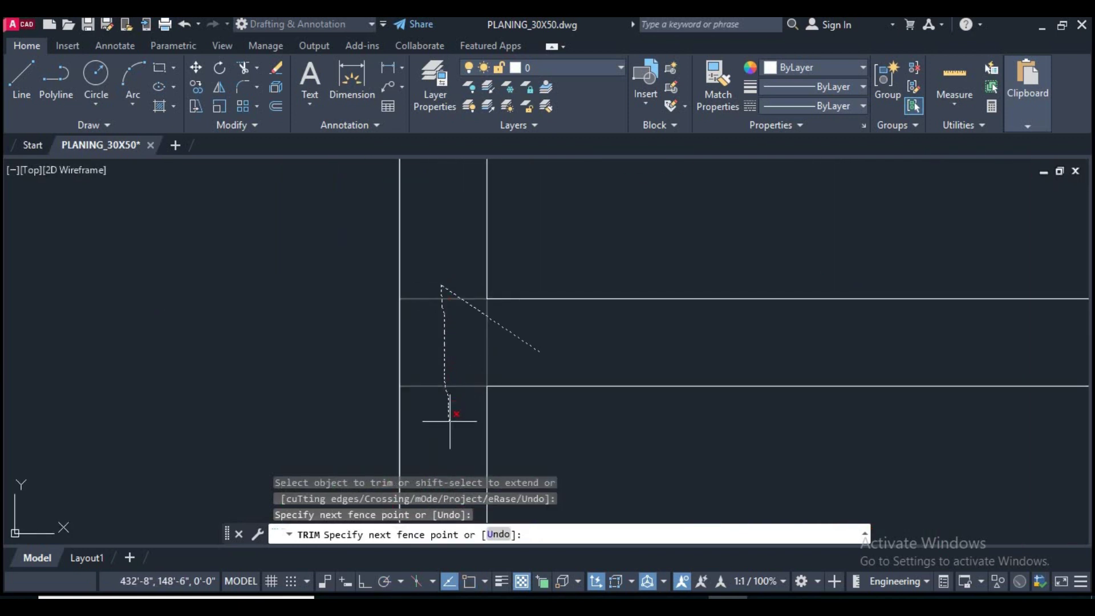
{"action": "key", "text": "Return"}
{"action": "scroll", "coordinate": [610, 395], "scroll_direction": "down", "scroll_amount": 2}
{"action": "scroll", "coordinate": [491, 317], "scroll_direction": "down", "scroll_amount": 2}
{"action": "scroll", "coordinate": [472, 327], "scroll_direction": "down", "scroll_amount": 2}
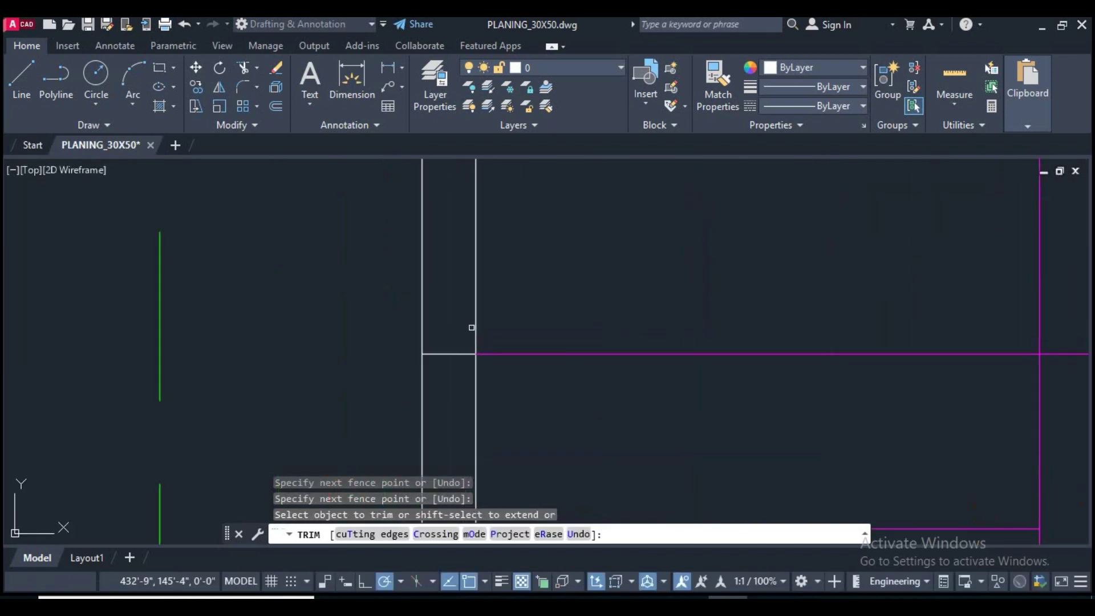
Step: Fence-trim the overlapping line ends at the first wall junction and along the door-side wall
{"action": "scroll", "coordinate": [477, 355], "scroll_direction": "down", "scroll_amount": 2}
{"action": "left_click", "coordinate": [487, 374]}
{"action": "scroll", "coordinate": [479, 389], "scroll_direction": "up", "scroll_amount": 2}
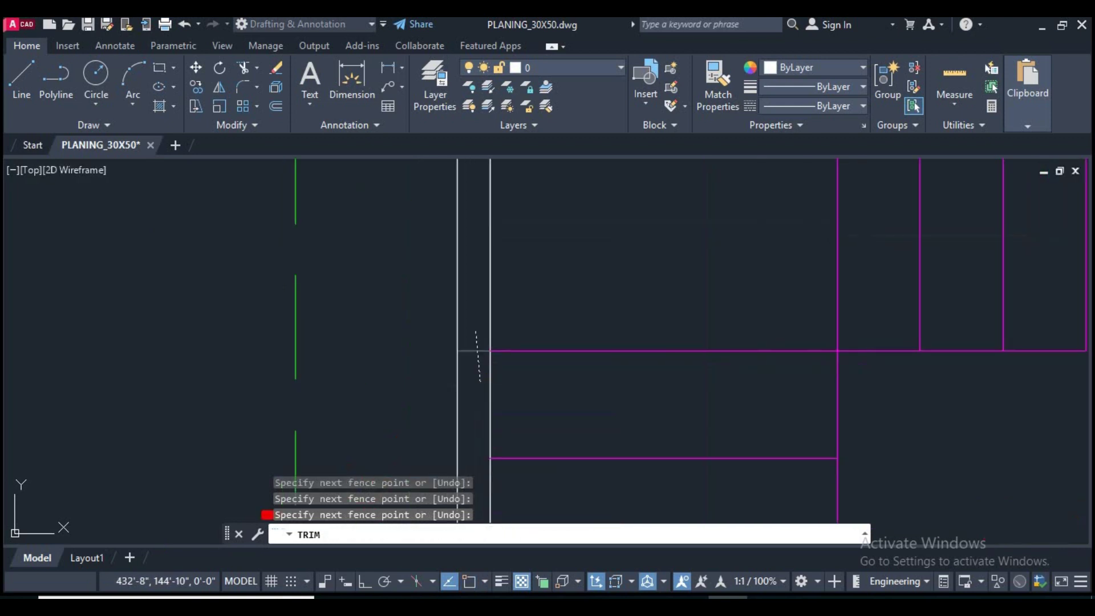
{"action": "key", "text": "Return"}
{"action": "scroll", "coordinate": [521, 367], "scroll_direction": "down", "scroll_amount": 3}
{"action": "scroll", "coordinate": [496, 305], "scroll_direction": "down", "scroll_amount": 1}
{"action": "scroll", "coordinate": [447, 371], "scroll_direction": "up", "scroll_amount": 2}
{"action": "scroll", "coordinate": [433, 364], "scroll_direction": "up", "scroll_amount": 5}
{"action": "scroll", "coordinate": [553, 347], "scroll_direction": "up", "scroll_amount": 2}
{"action": "left_click_drag", "start_coordinate": [516, 353], "coordinate": [462, 362]}
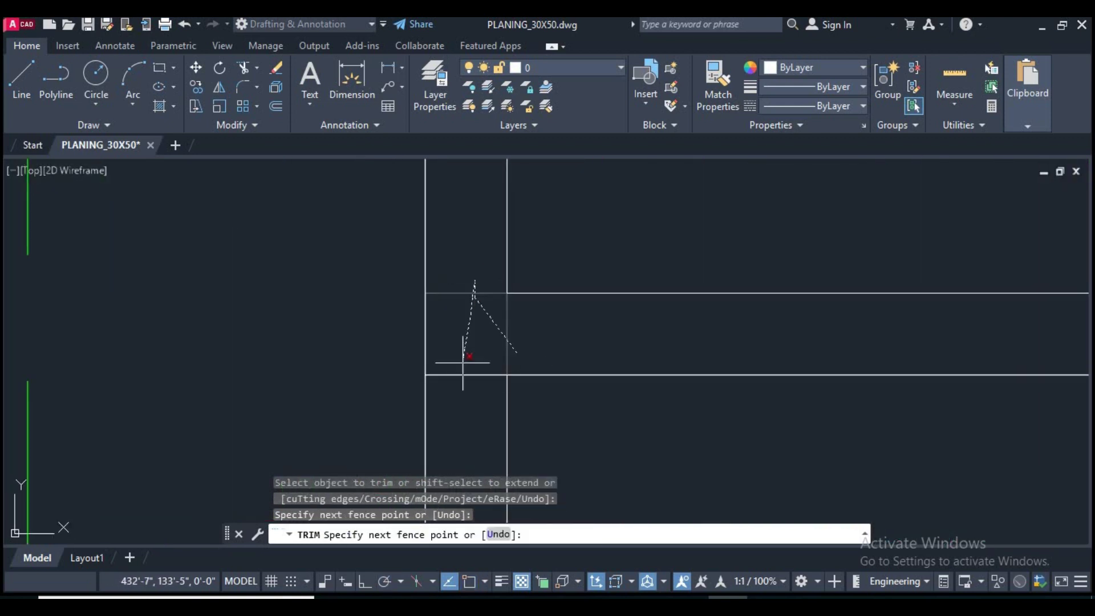
{"action": "left_click_drag", "start_coordinate": [459, 425], "coordinate": [459, 426]}
{"action": "scroll", "coordinate": [579, 359], "scroll_direction": "down", "scroll_amount": 3}
{"action": "scroll", "coordinate": [640, 327], "scroll_direction": "up", "scroll_amount": 2}
{"action": "scroll", "coordinate": [758, 323], "scroll_direction": "up", "scroll_amount": 3}
{"action": "scroll", "coordinate": [627, 325], "scroll_direction": "up", "scroll_amount": 4}
{"action": "scroll", "coordinate": [655, 288], "scroll_direction": "up", "scroll_amount": 2}
{"action": "left_click_drag", "start_coordinate": [656, 288], "coordinate": [660, 350]}
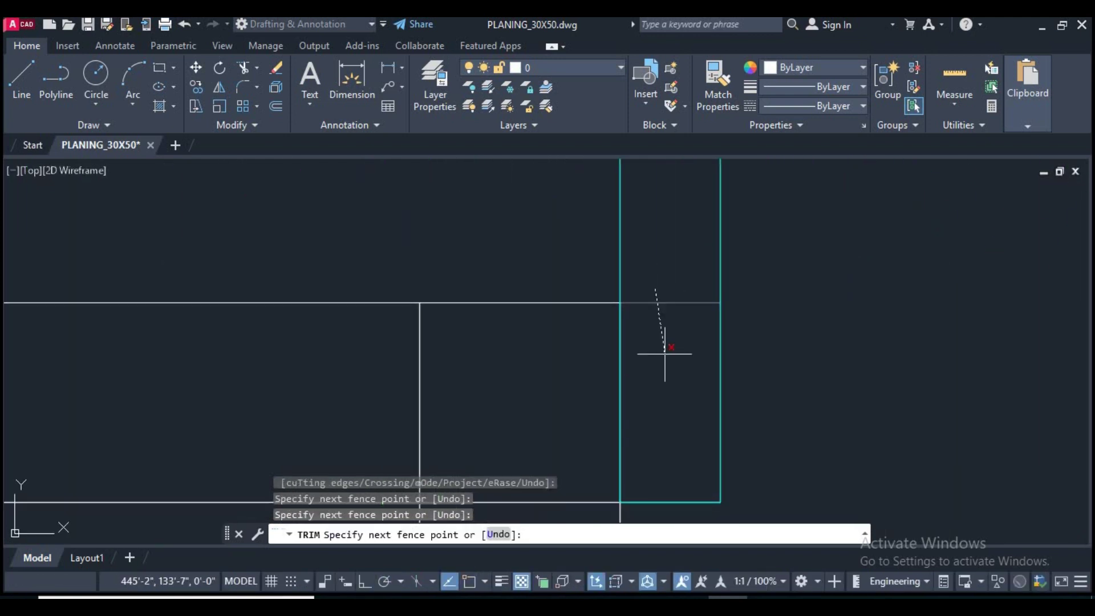
{"action": "scroll", "coordinate": [557, 394], "scroll_direction": "down", "scroll_amount": 2}
{"action": "scroll", "coordinate": [557, 395], "scroll_direction": "down", "scroll_amount": 2}
{"action": "key", "text": "Return"}
{"action": "scroll", "coordinate": [540, 332], "scroll_direction": "up", "scroll_amount": 2}
{"action": "scroll", "coordinate": [540, 333], "scroll_direction": "up", "scroll_amount": 1}
Step: Trim the extra lines at the porch wall corner, including the vertical piece inside the wall
{"action": "left_click", "coordinate": [577, 436]}
{"action": "key", "text": "Return"}
{"action": "scroll", "coordinate": [468, 341], "scroll_direction": "down", "scroll_amount": 4}
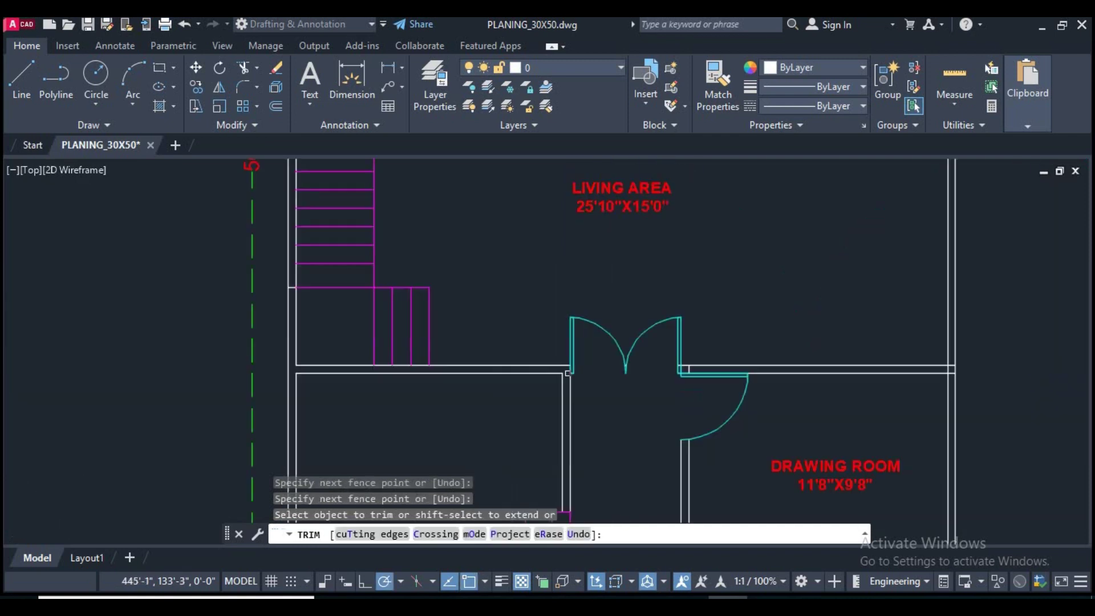
{"action": "scroll", "coordinate": [467, 341], "scroll_direction": "up", "scroll_amount": 2}
{"action": "scroll", "coordinate": [468, 341], "scroll_direction": "up", "scroll_amount": 2}
{"action": "scroll", "coordinate": [451, 399], "scroll_direction": "up", "scroll_amount": 5}
{"action": "scroll", "coordinate": [442, 399], "scroll_direction": "up", "scroll_amount": 1}
{"action": "left_click", "coordinate": [433, 299]}
{"action": "key", "text": "Return"}
{"action": "scroll", "coordinate": [489, 367], "scroll_direction": "down", "scroll_amount": 3}
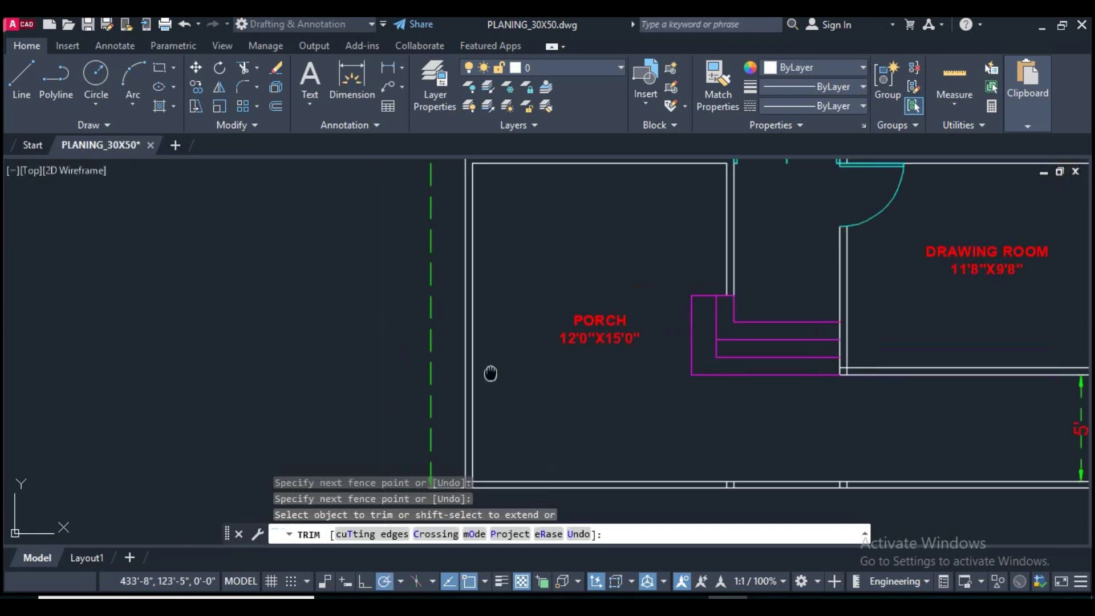
{"action": "scroll", "coordinate": [501, 337], "scroll_direction": "up", "scroll_amount": 2}
{"action": "scroll", "coordinate": [496, 342], "scroll_direction": "up", "scroll_amount": 2}
{"action": "left_click", "coordinate": [635, 337]}
{"action": "key", "text": "Return"}
{"action": "left_click", "coordinate": [516, 266]}
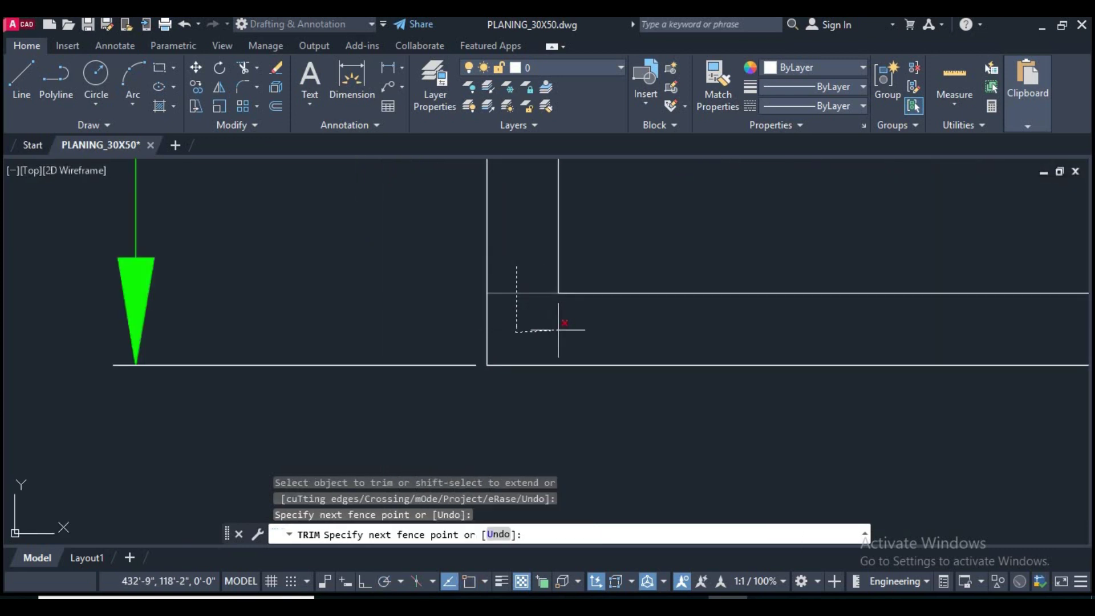
{"action": "key", "text": "Return"}
Step: Trim the lines near the dimension arrow and the two horizontal lines between walls
{"action": "scroll", "coordinate": [340, 325], "scroll_direction": "down", "scroll_amount": 2}
{"action": "scroll", "coordinate": [687, 318], "scroll_direction": "down", "scroll_amount": 2}
{"action": "scroll", "coordinate": [468, 396], "scroll_direction": "down", "scroll_amount": 2}
{"action": "scroll", "coordinate": [685, 399], "scroll_direction": "up", "scroll_amount": 1}
{"action": "scroll", "coordinate": [779, 464], "scroll_direction": "up", "scroll_amount": 3}
{"action": "scroll", "coordinate": [704, 482], "scroll_direction": "up", "scroll_amount": 2}
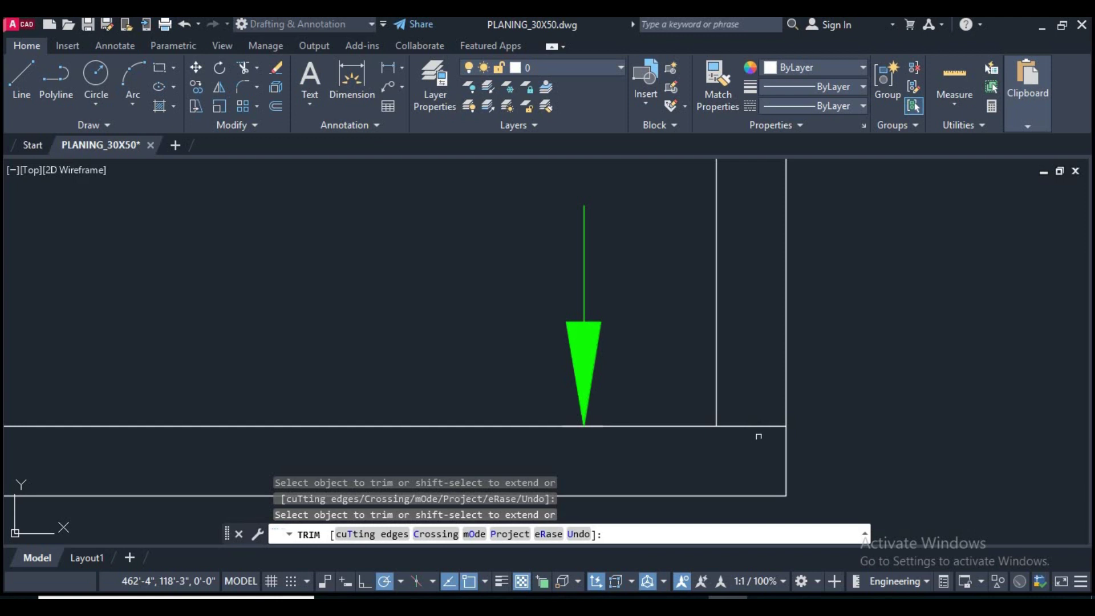
{"action": "left_click", "coordinate": [746, 428]}
{"action": "key", "text": "Return"}
{"action": "scroll", "coordinate": [738, 350], "scroll_direction": "down", "scroll_amount": 2}
{"action": "scroll", "coordinate": [737, 349], "scroll_direction": "up", "scroll_amount": 3}
{"action": "scroll", "coordinate": [717, 339], "scroll_direction": "up", "scroll_amount": 2}
{"action": "left_click", "coordinate": [707, 246]}
{"action": "left_click", "coordinate": [706, 485]}
{"action": "key", "text": "Return"}
Step: Trim the horizontal wall segment at the next corner so the walls form a clean corner
{"action": "left_click", "coordinate": [659, 368]}
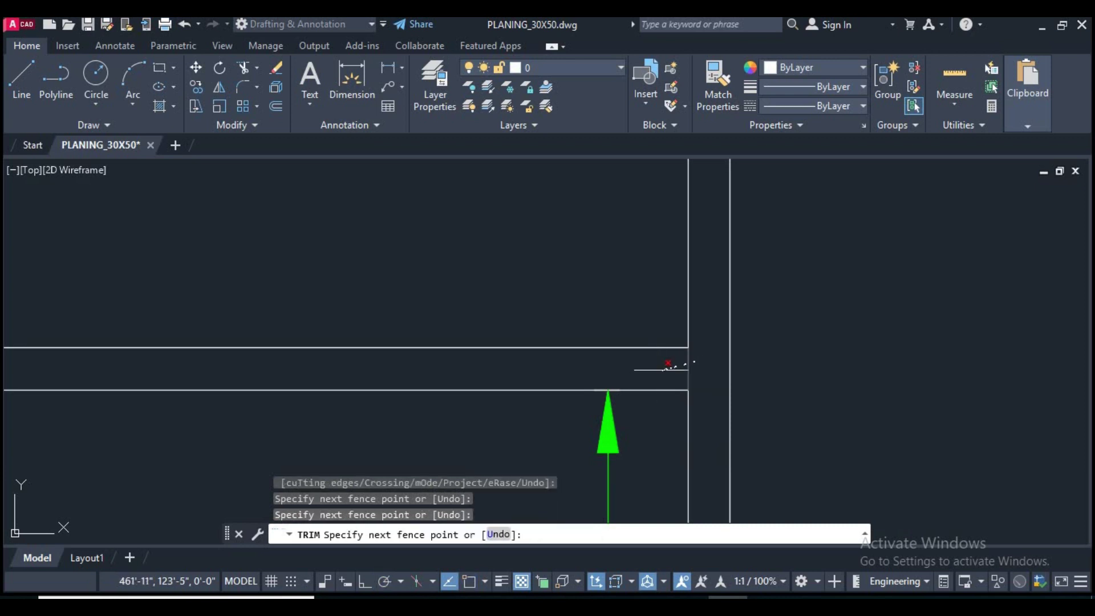
{"action": "scroll", "coordinate": [659, 368], "scroll_direction": "down", "scroll_amount": 2}
{"action": "middle_click_drag", "start_coordinate": [679, 366], "coordinate": [700, 370]}
{"action": "scroll", "coordinate": [550, 378], "scroll_direction": "down", "scroll_amount": 3}
{"action": "scroll", "coordinate": [553, 377], "scroll_direction": "up", "scroll_amount": 6}
{"action": "scroll", "coordinate": [406, 381], "scroll_direction": "up", "scroll_amount": 5}
{"action": "middle_click_drag", "start_coordinate": [406, 381], "coordinate": [720, 411]}
{"action": "left_click", "coordinate": [723, 410]}
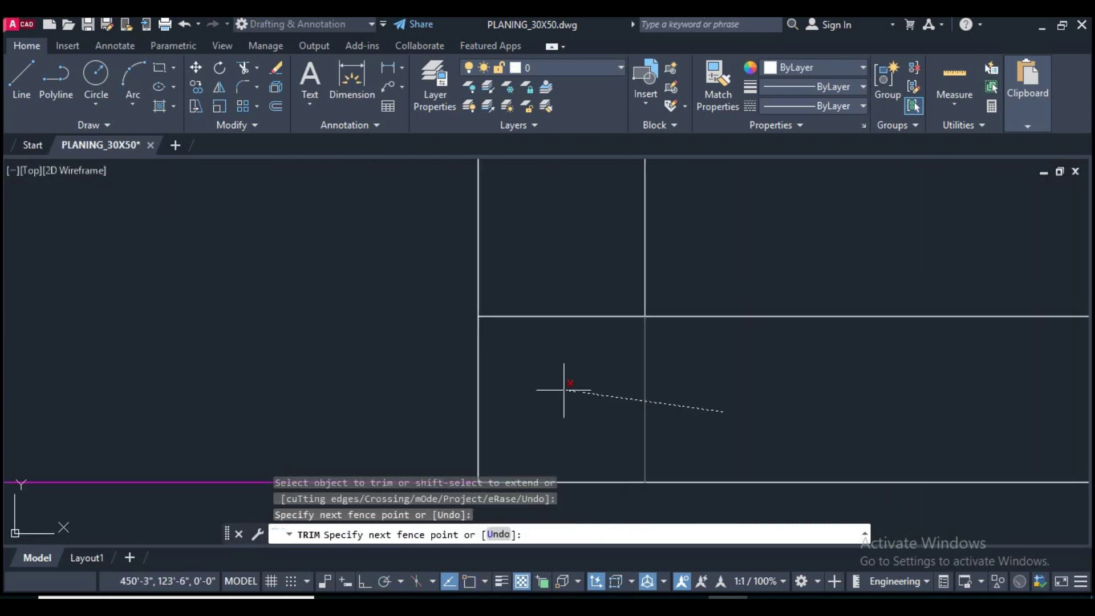
{"action": "key", "text": "Return"}
{"action": "left_click", "coordinate": [563, 302]}
{"action": "left_click", "coordinate": [555, 405]}
{"action": "key", "text": "Return"}
{"action": "scroll", "coordinate": [569, 377], "scroll_direction": "down", "scroll_amount": 5}
{"action": "scroll", "coordinate": [655, 447], "scroll_direction": "down", "scroll_amount": 4}
{"action": "scroll", "coordinate": [645, 453], "scroll_direction": "up", "scroll_amount": 2}
{"action": "scroll", "coordinate": [644, 453], "scroll_direction": "up", "scroll_amount": 2}
{"action": "key", "text": "Return"}
Step: Cut the protruding vertical line and short left wall piece at the remaining corners
{"action": "scroll", "coordinate": [664, 394], "scroll_direction": "down", "scroll_amount": 2}
{"action": "scroll", "coordinate": [681, 294], "scroll_direction": "down", "scroll_amount": 3}
{"action": "scroll", "coordinate": [682, 295], "scroll_direction": "down", "scroll_amount": 2}
{"action": "scroll", "coordinate": [660, 367], "scroll_direction": "up", "scroll_amount": 4}
{"action": "scroll", "coordinate": [636, 264], "scroll_direction": "up", "scroll_amount": 3}
{"action": "left_click", "coordinate": [717, 349]}
{"action": "left_click", "coordinate": [635, 346]}
{"action": "key", "text": "Return"}
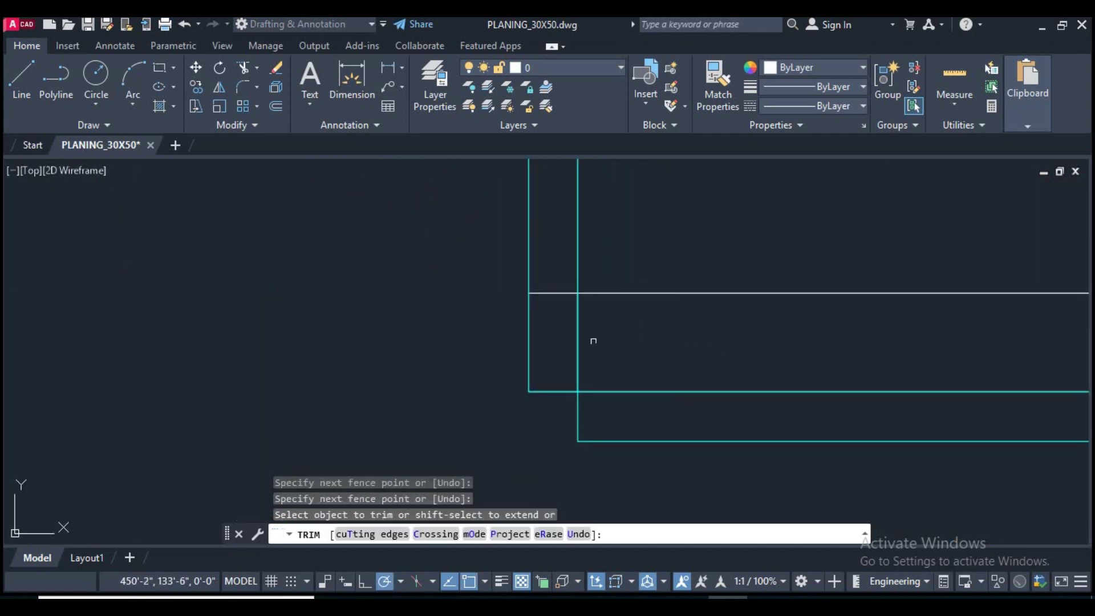
{"action": "left_click", "coordinate": [569, 291]}
{"action": "scroll", "coordinate": [592, 320], "scroll_direction": "down", "scroll_amount": 5}
{"action": "scroll", "coordinate": [659, 371], "scroll_direction": "down", "scroll_amount": 3}
{"action": "scroll", "coordinate": [626, 290], "scroll_direction": "down", "scroll_amount": 1}
{"action": "scroll", "coordinate": [655, 256], "scroll_direction": "up", "scroll_amount": 2}
{"action": "scroll", "coordinate": [615, 317], "scroll_direction": "up", "scroll_amount": 1}
{"action": "scroll", "coordinate": [660, 222], "scroll_direction": "up", "scroll_amount": 2}
{"action": "scroll", "coordinate": [735, 288], "scroll_direction": "up", "scroll_amount": 2}
{"action": "left_click", "coordinate": [729, 302]}
{"action": "scroll", "coordinate": [699, 338], "scroll_direction": "down", "scroll_amount": 1}
{"action": "scroll", "coordinate": [707, 333], "scroll_direction": "up", "scroll_amount": 1}
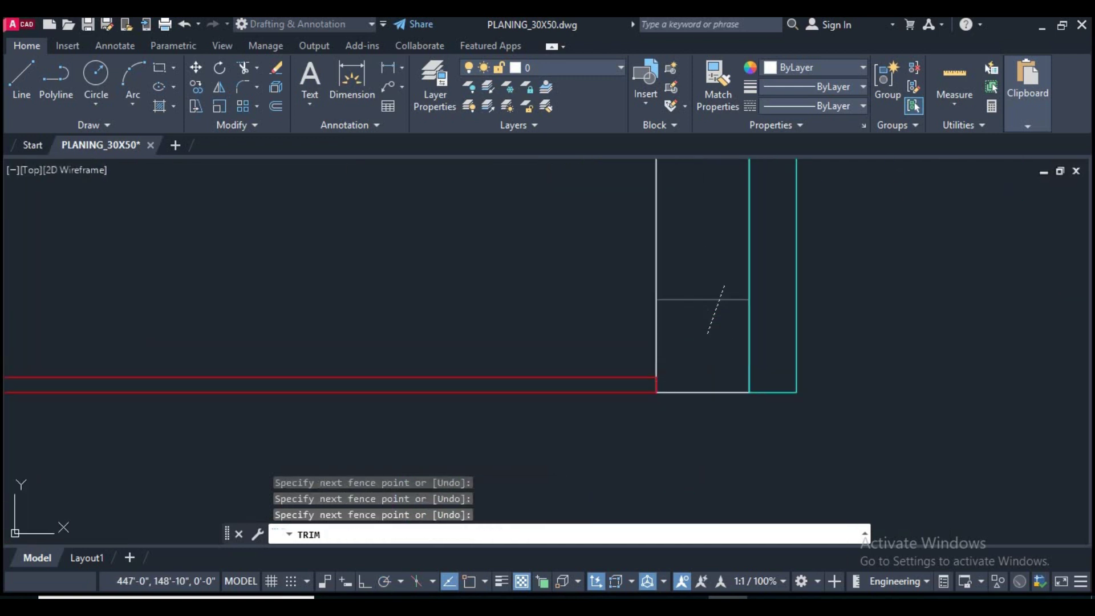
{"action": "key", "text": "Return"}
{"action": "scroll", "coordinate": [616, 355], "scroll_direction": "down", "scroll_amount": 4}
{"action": "scroll", "coordinate": [615, 325], "scroll_direction": "down", "scroll_amount": 2}
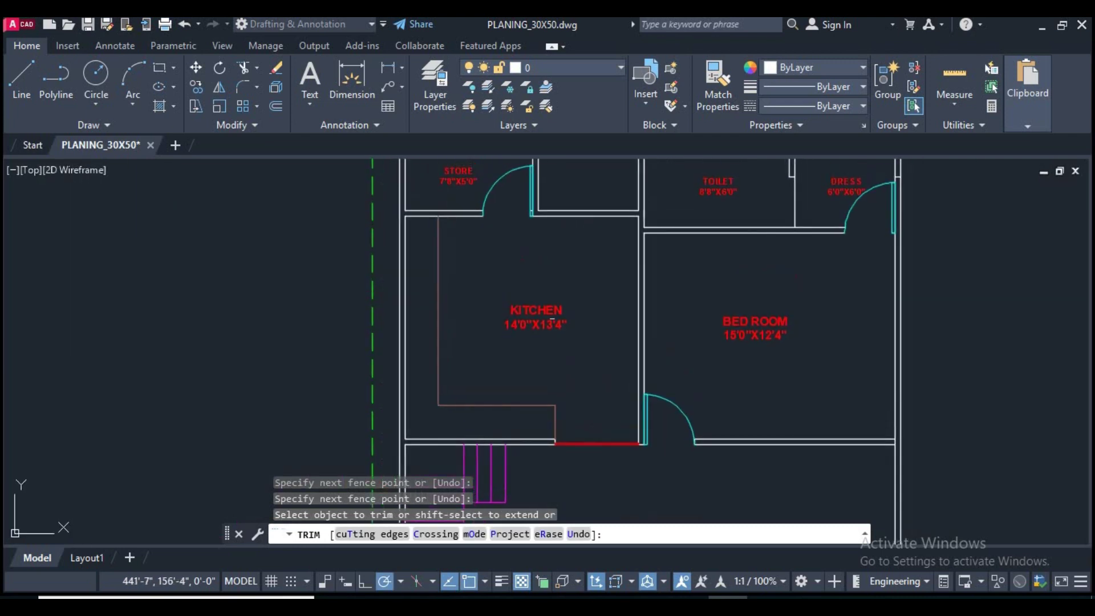
Step: Trim the overlapping wall lines at the DRESS room door jamb
{"action": "left_click", "coordinate": [574, 319]}
{"action": "scroll", "coordinate": [813, 278], "scroll_direction": "up", "scroll_amount": 5}
{"action": "scroll", "coordinate": [813, 278], "scroll_direction": "up", "scroll_amount": 2}
{"action": "scroll", "coordinate": [787, 340], "scroll_direction": "up", "scroll_amount": 1}
{"action": "left_click", "coordinate": [798, 239]}
{"action": "key", "text": "Return"}
{"action": "scroll", "coordinate": [799, 349], "scroll_direction": "down", "scroll_amount": 4}
{"action": "scroll", "coordinate": [746, 299], "scroll_direction": "down", "scroll_amount": 2}
{"action": "scroll", "coordinate": [312, 306], "scroll_direction": "down", "scroll_amount": 2}
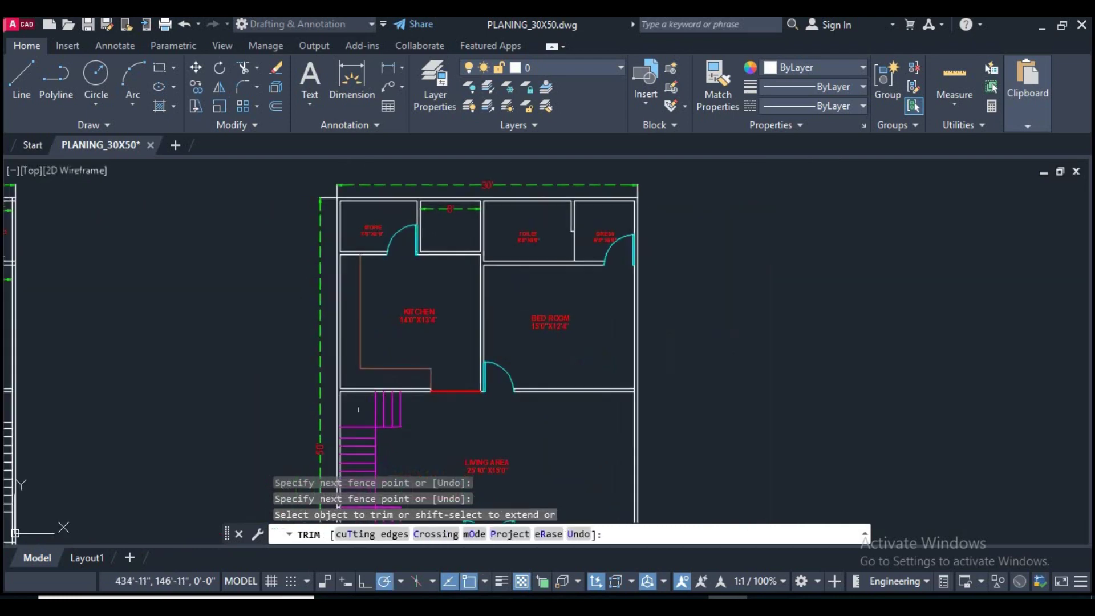
Step: End TRIM and pan across both plans to the porch, living area and loose furniture symbols
{"action": "middle_click_drag", "start_coordinate": [394, 491], "coordinate": [426, 358]}
{"action": "scroll", "coordinate": [520, 334], "scroll_direction": "up", "scroll_amount": 2}
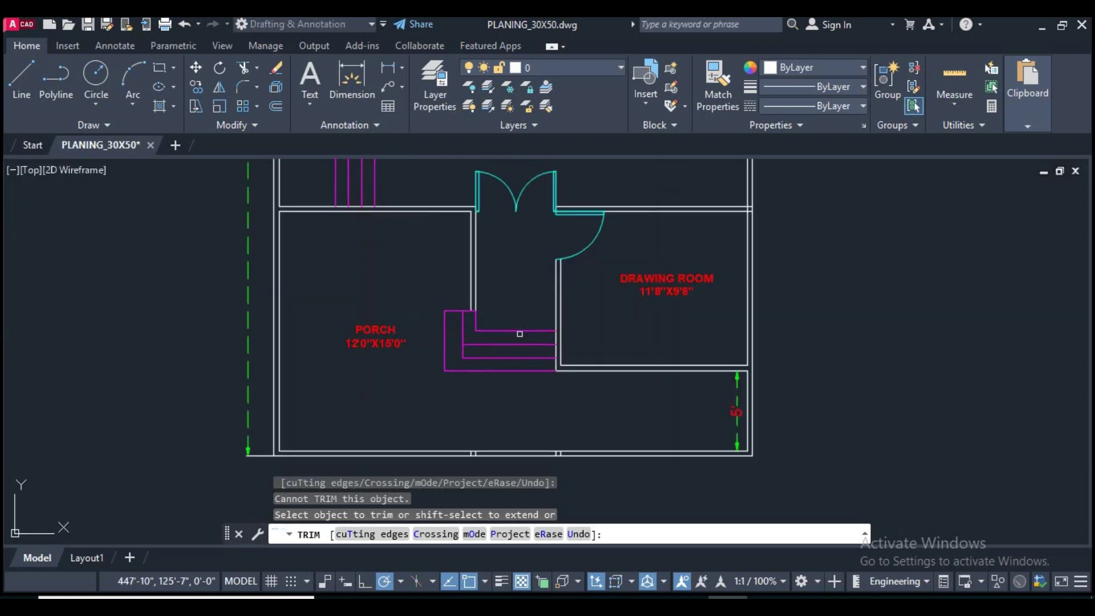
{"action": "middle_click_drag", "start_coordinate": [586, 401], "coordinate": [514, 370]}
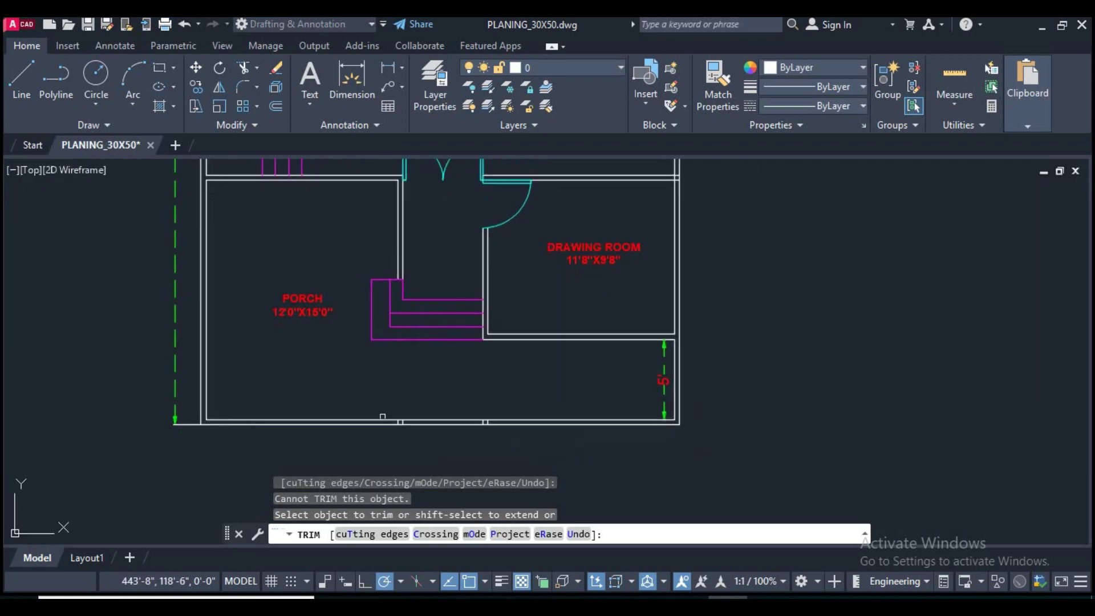
{"action": "scroll", "coordinate": [523, 415], "scroll_direction": "down", "scroll_amount": 2}
{"action": "scroll", "coordinate": [543, 401], "scroll_direction": "up", "scroll_amount": 6}
{"action": "scroll", "coordinate": [608, 348], "scroll_direction": "down", "scroll_amount": 2}
{"action": "middle_click_drag", "start_coordinate": [364, 428], "coordinate": [441, 436]}
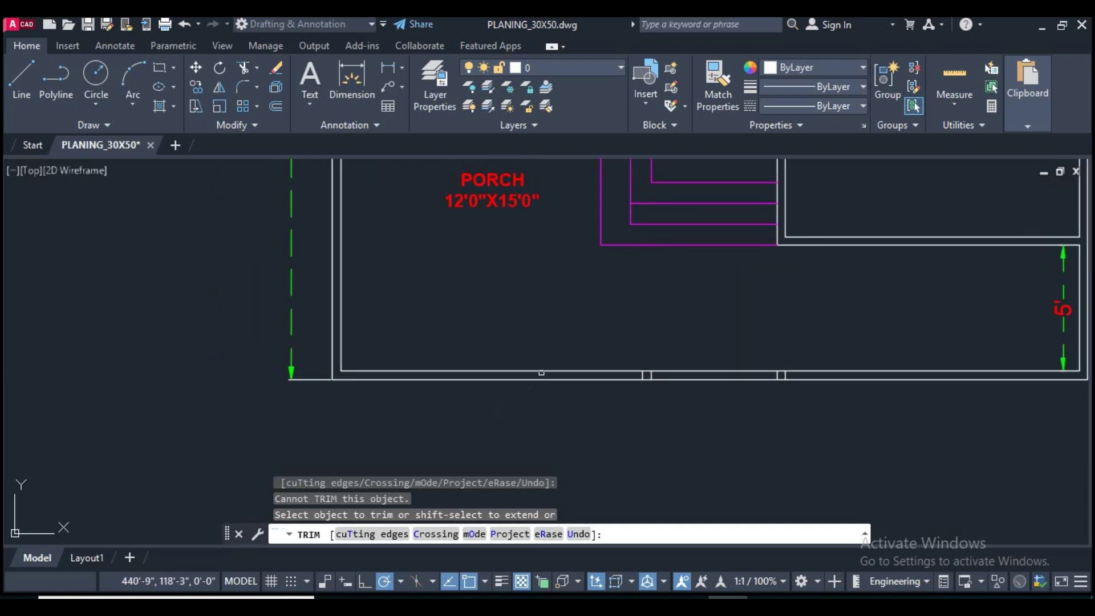
{"action": "scroll", "coordinate": [541, 373], "scroll_direction": "down", "scroll_amount": 4}
{"action": "middle_click_drag", "start_coordinate": [599, 378], "coordinate": [554, 454]}
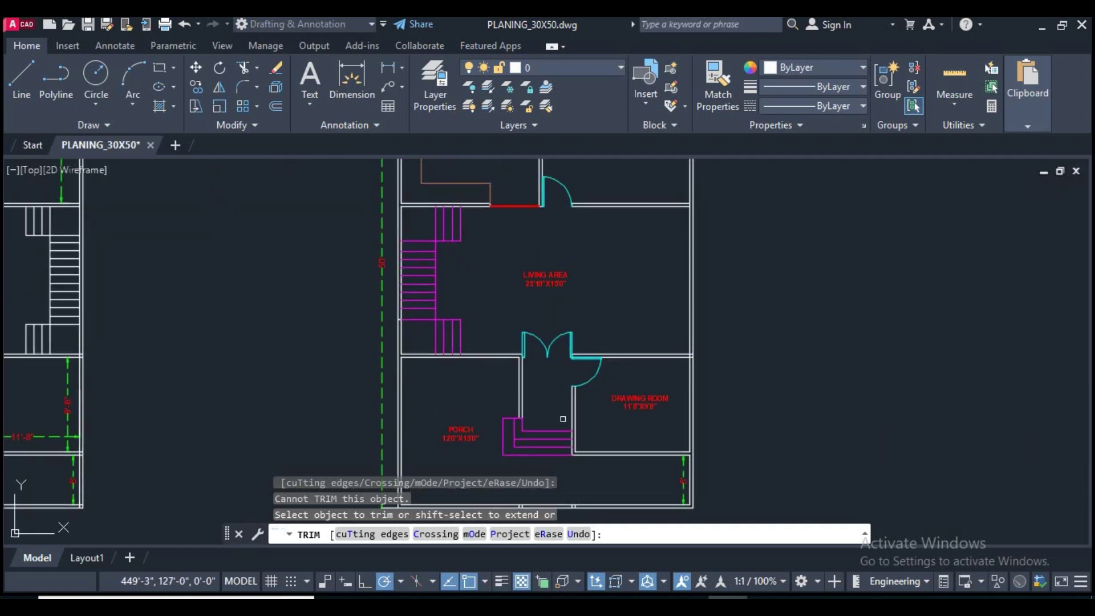
{"action": "scroll", "coordinate": [565, 348], "scroll_direction": "down", "scroll_amount": 5}
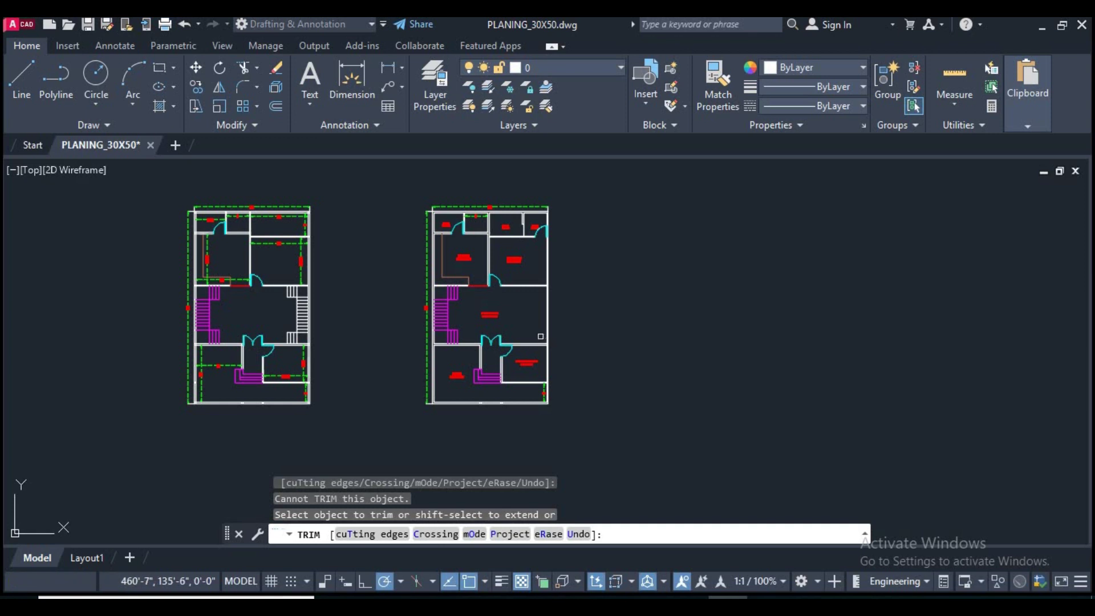
{"action": "scroll", "coordinate": [502, 340], "scroll_direction": "up", "scroll_amount": 1}
{"action": "scroll", "coordinate": [599, 337], "scroll_direction": "down", "scroll_amount": 1}
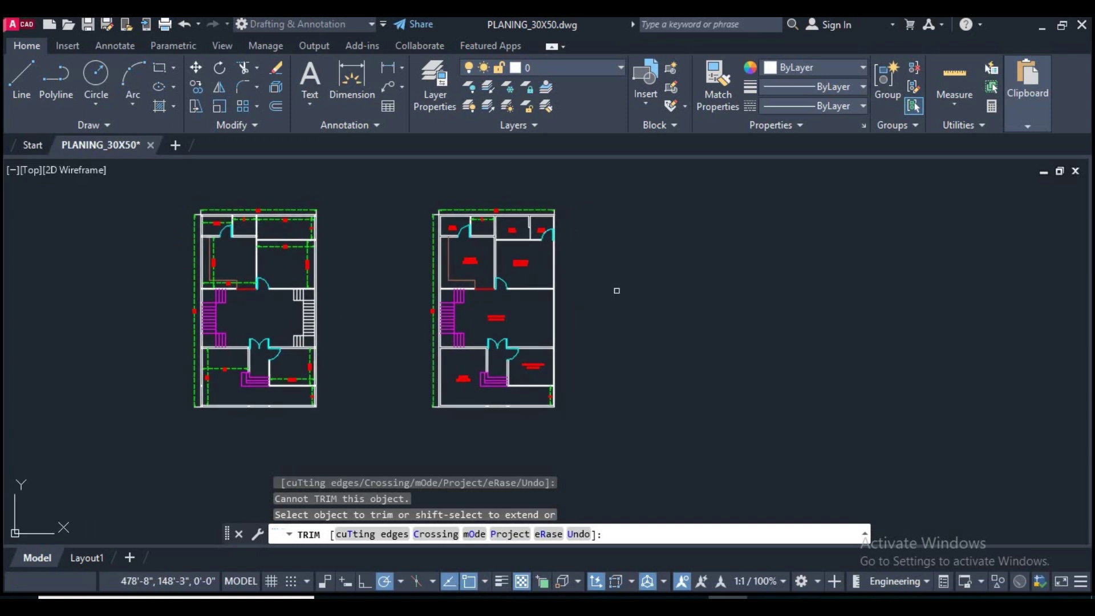
{"action": "key", "text": "Escape"}
{"action": "scroll", "coordinate": [671, 304], "scroll_direction": "up", "scroll_amount": 2}
{"action": "scroll", "coordinate": [672, 304], "scroll_direction": "up", "scroll_amount": 2}
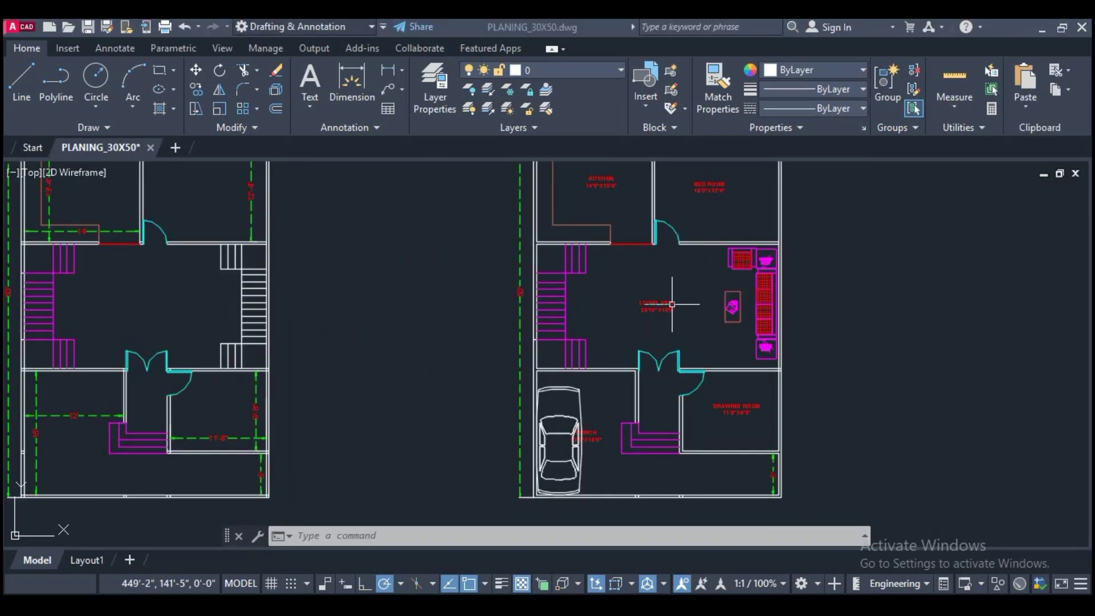
{"action": "mouse_move", "coordinate": [684, 305]}
{"action": "middle_mouse_down"}
{"action": "mouse_move", "coordinate": [675, 352]}
{"action": "mouse_move", "coordinate": [665, 345]}
{"action": "middle_mouse_up"}
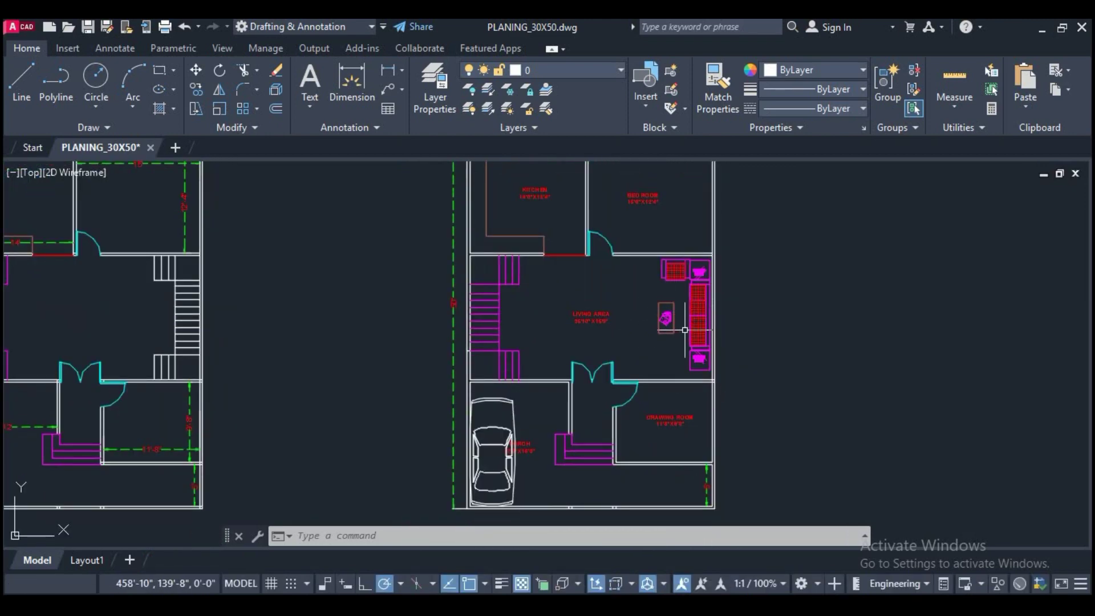
{"action": "scroll", "coordinate": [684, 329], "scroll_direction": "up", "scroll_amount": 2}
{"action": "scroll", "coordinate": [640, 306], "scroll_direction": "down", "scroll_amount": 4}
{"action": "mouse_move", "coordinate": [641, 305]}
{"action": "middle_mouse_down"}
{"action": "mouse_move", "coordinate": [641, 317]}
{"action": "mouse_move", "coordinate": [791, 313]}
{"action": "middle_mouse_up"}
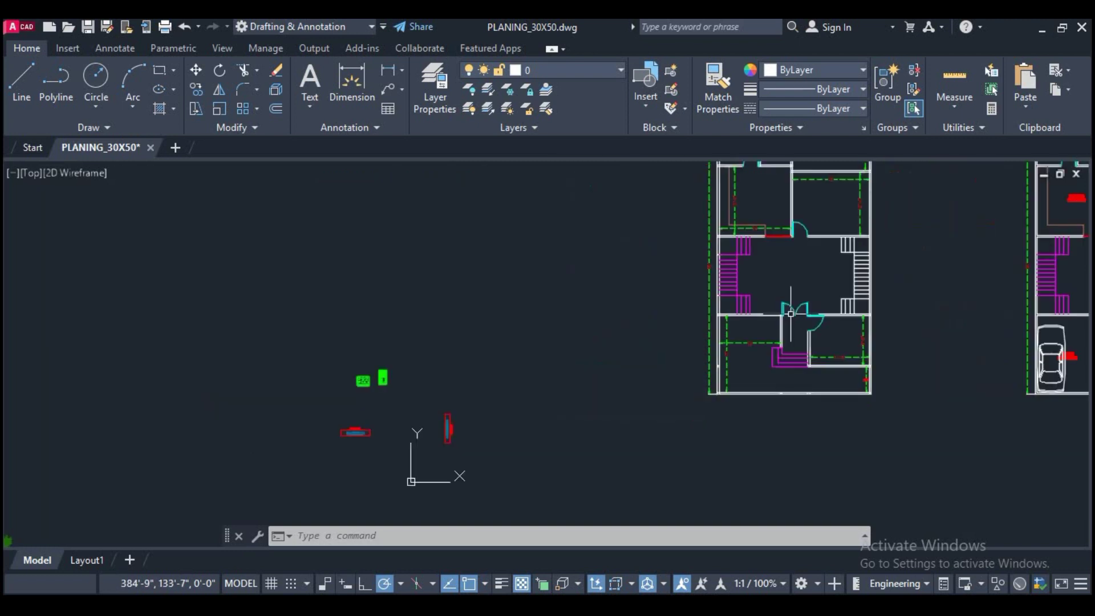
Step: Copy the TV unit block into the right plan's living area with CO
{"action": "scroll", "coordinate": [448, 416], "scroll_direction": "up", "scroll_amount": 3}
{"action": "left_click", "coordinate": [489, 464]}
{"action": "left_click", "coordinate": [552, 446]}
{"action": "type", "text": "c"}
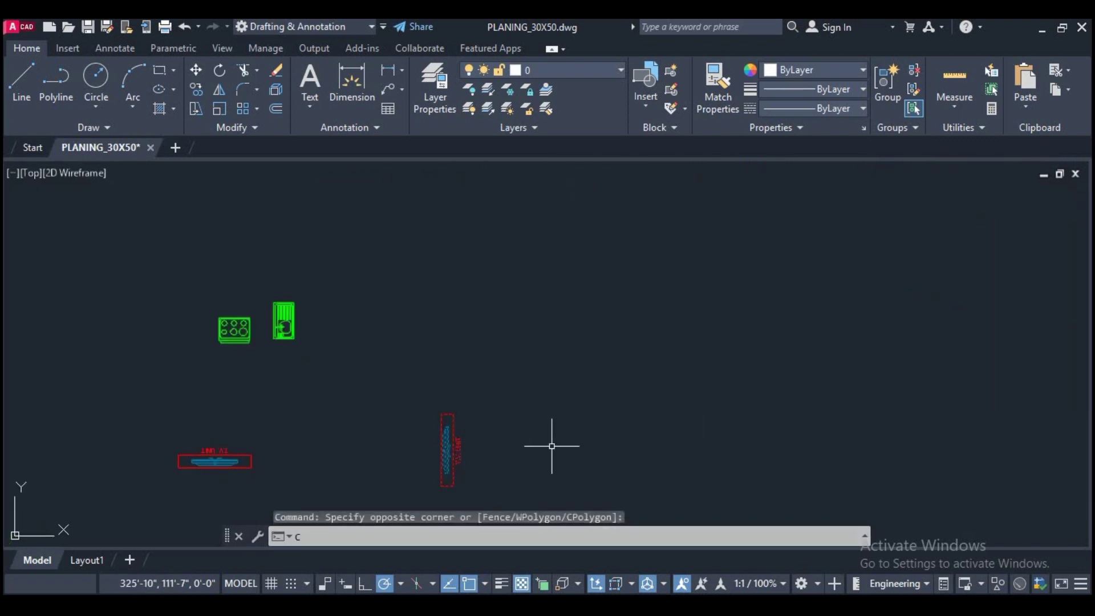
{"action": "type", "text": "o"}
{"action": "key", "text": "Return"}
{"action": "left_click", "coordinate": [442, 439]}
{"action": "scroll", "coordinate": [648, 367], "scroll_direction": "down", "scroll_amount": 3}
{"action": "middle_click_drag", "start_coordinate": [647, 367], "coordinate": [447, 356]}
{"action": "scroll", "coordinate": [684, 311], "scroll_direction": "up", "scroll_amount": 5}
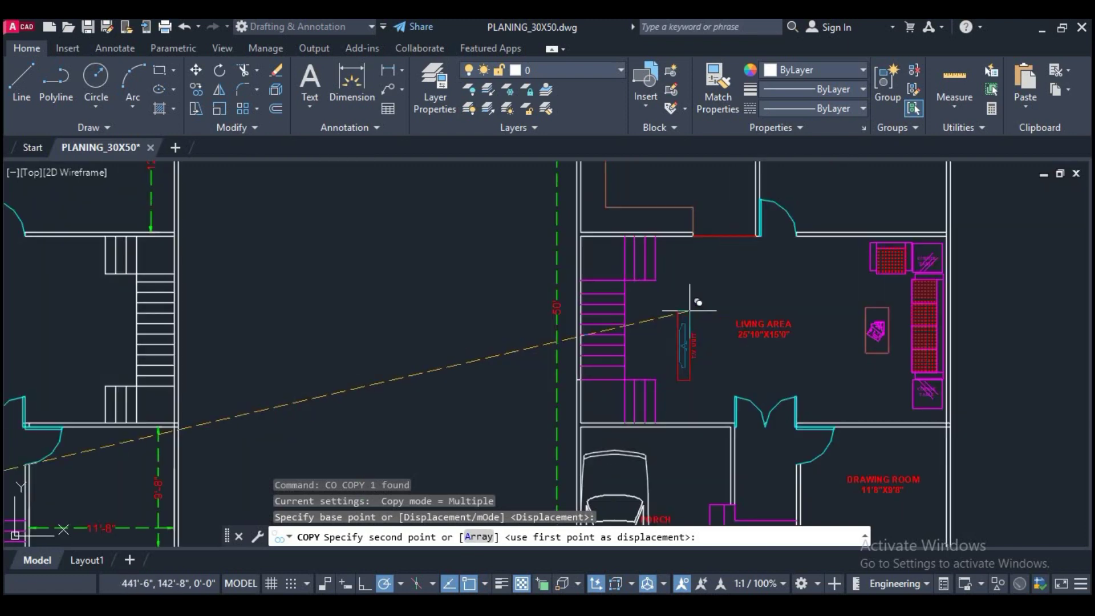
{"action": "scroll", "coordinate": [662, 297], "scroll_direction": "up", "scroll_amount": 3}
{"action": "scroll", "coordinate": [627, 314], "scroll_direction": "up", "scroll_amount": 3}
{"action": "scroll", "coordinate": [668, 331], "scroll_direction": "up", "scroll_amount": 1}
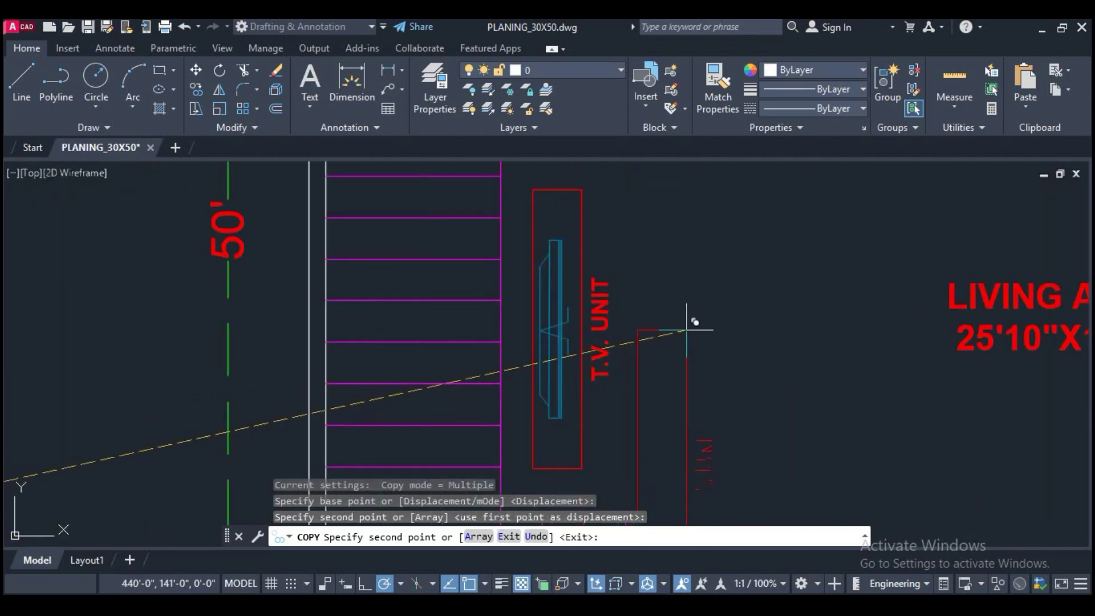
{"action": "left_click", "coordinate": [736, 292]}
{"action": "right_click", "coordinate": [737, 292]}
{"action": "left_click", "coordinate": [781, 321]}
Step: Move the TV unit copy flush against the living area's left wall
{"action": "left_click", "coordinate": [647, 358]}
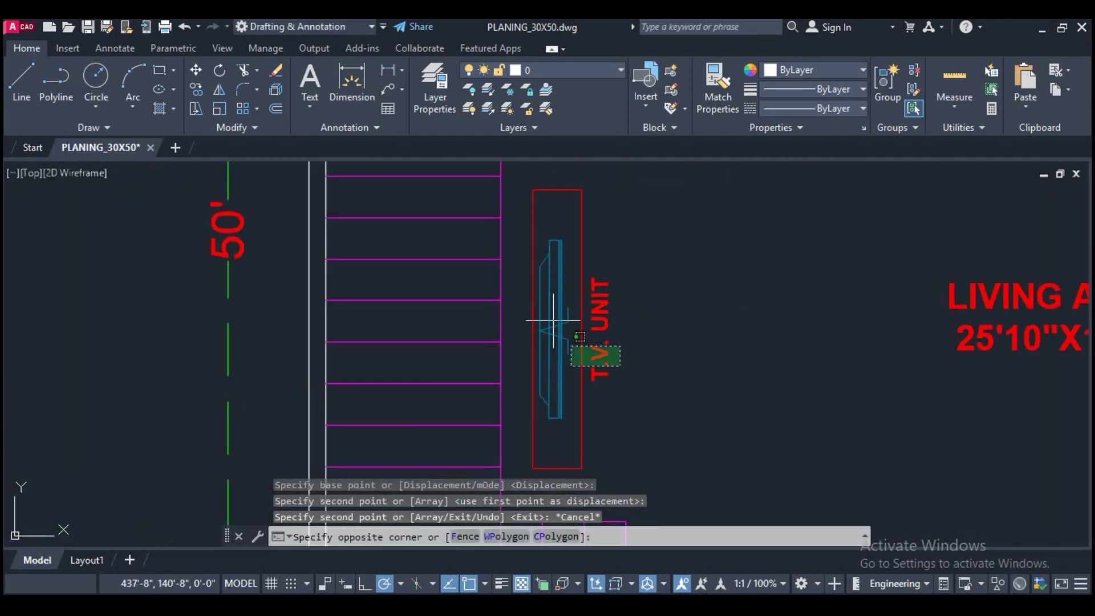
{"action": "scroll", "coordinate": [571, 342], "scroll_direction": "down", "scroll_amount": 3}
{"action": "middle_click_drag", "start_coordinate": [636, 318], "coordinate": [597, 330]}
{"action": "type", "text": "m"}
{"action": "key", "text": "Return"}
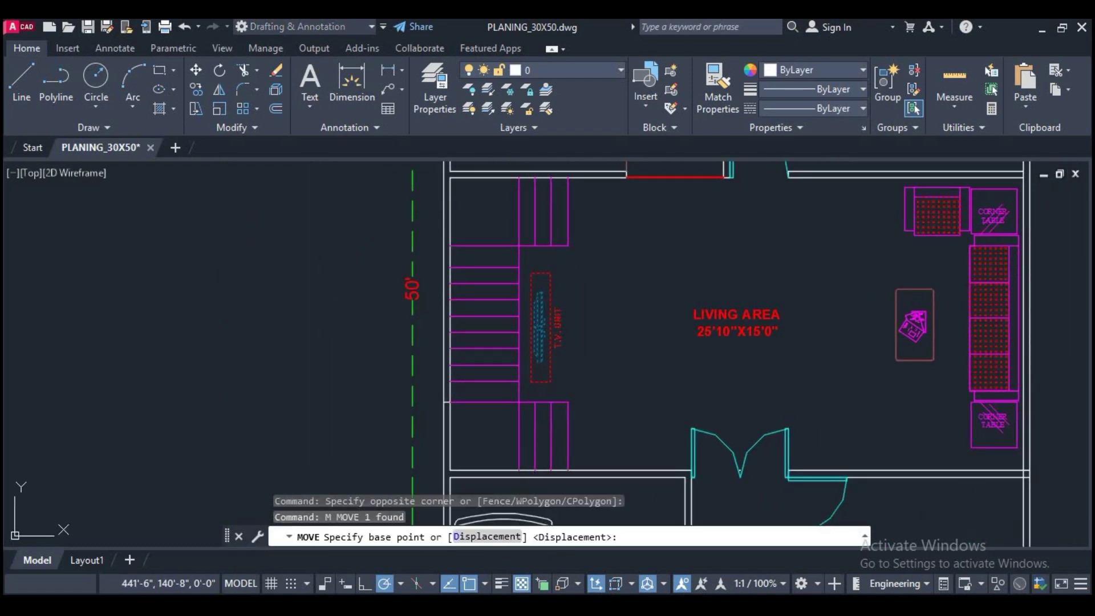
{"action": "left_click", "coordinate": [618, 332]}
{"action": "left_click", "coordinate": [614, 332]}
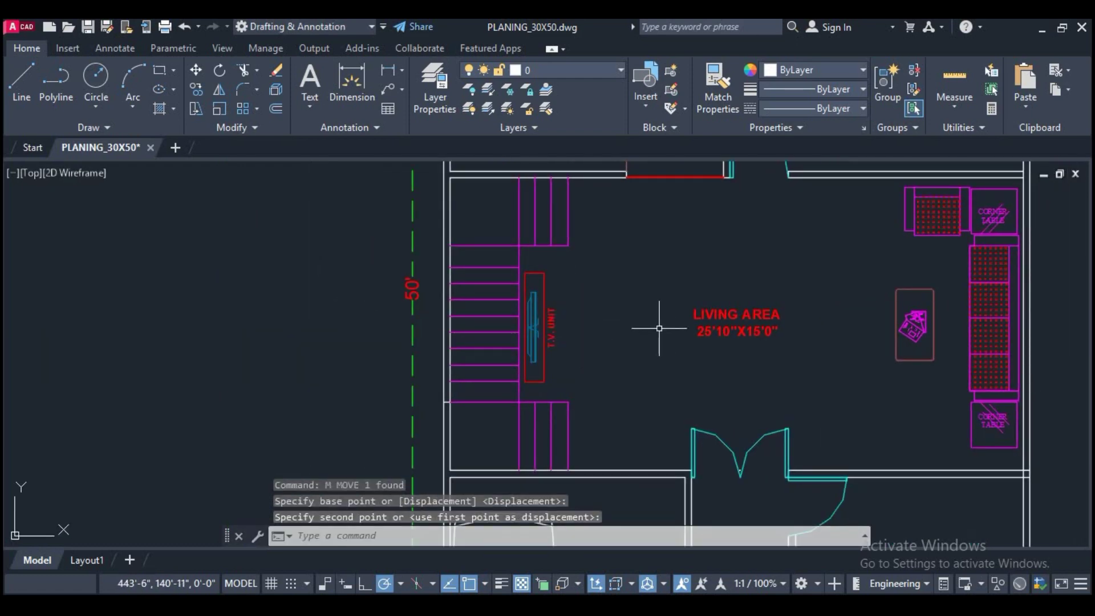
{"action": "scroll", "coordinate": [659, 329], "scroll_direction": "down", "scroll_amount": 4}
{"action": "scroll", "coordinate": [525, 337], "scroll_direction": "down", "scroll_amount": 3}
{"action": "middle_click_drag", "start_coordinate": [290, 348], "coordinate": [541, 347]}
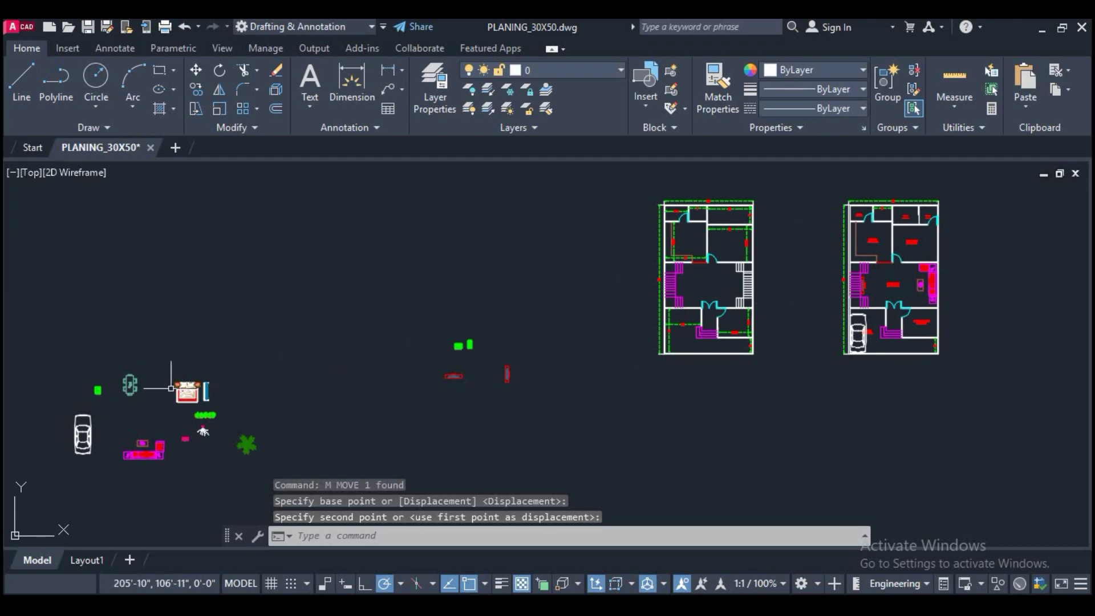
Step: Paste a copy of the bed block beside the floor plan and select it
{"action": "scroll", "coordinate": [171, 387], "scroll_direction": "up", "scroll_amount": 4}
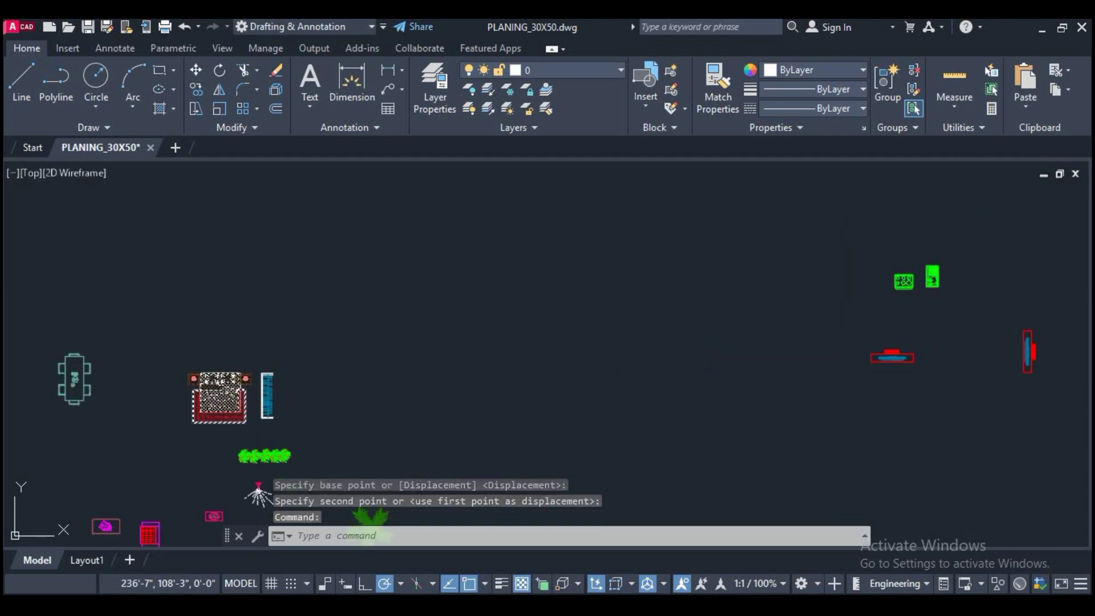
{"action": "key", "text": "ctrl+v"}
{"action": "scroll", "coordinate": [734, 330], "scroll_direction": "down", "scroll_amount": 4}
{"action": "middle_click_drag", "start_coordinate": [826, 259], "coordinate": [600, 295]}
{"action": "scroll", "coordinate": [600, 295], "scroll_direction": "up", "scroll_amount": 3}
{"action": "left_click", "coordinate": [723, 345]}
{"action": "middle_click_drag", "start_coordinate": [753, 365], "coordinate": [598, 365]}
{"action": "left_click", "coordinate": [710, 367]}
{"action": "left_click", "coordinate": [582, 291]}
Step: Rotate the pasted bed block a quarter turn
{"action": "type", "text": "o"}
{"action": "key", "text": "Return"}
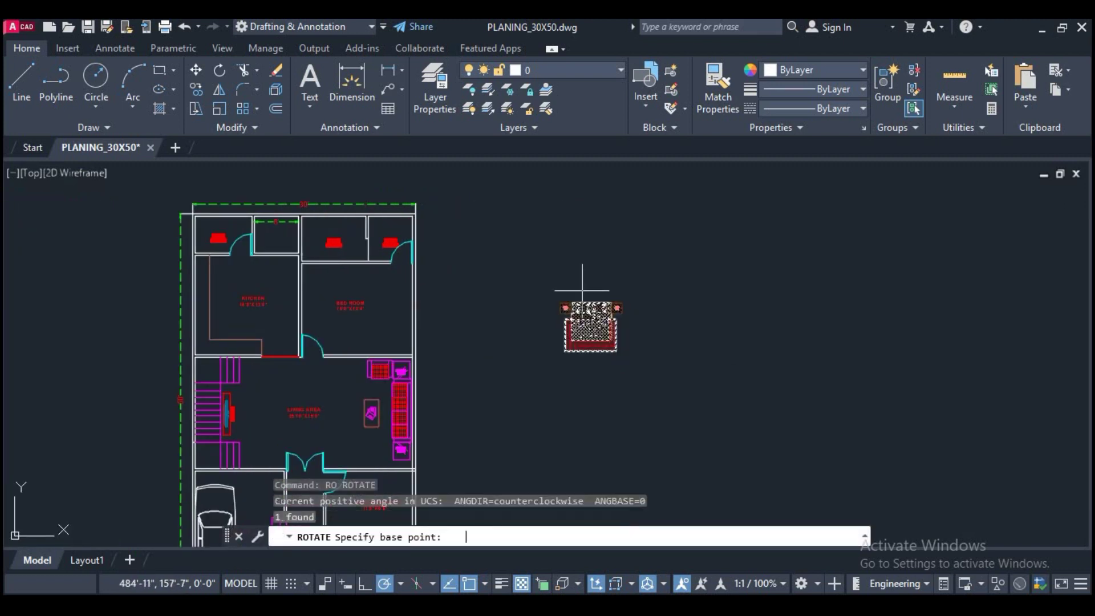
{"action": "left_click", "coordinate": [645, 314]}
{"action": "left_click", "coordinate": [650, 328]}
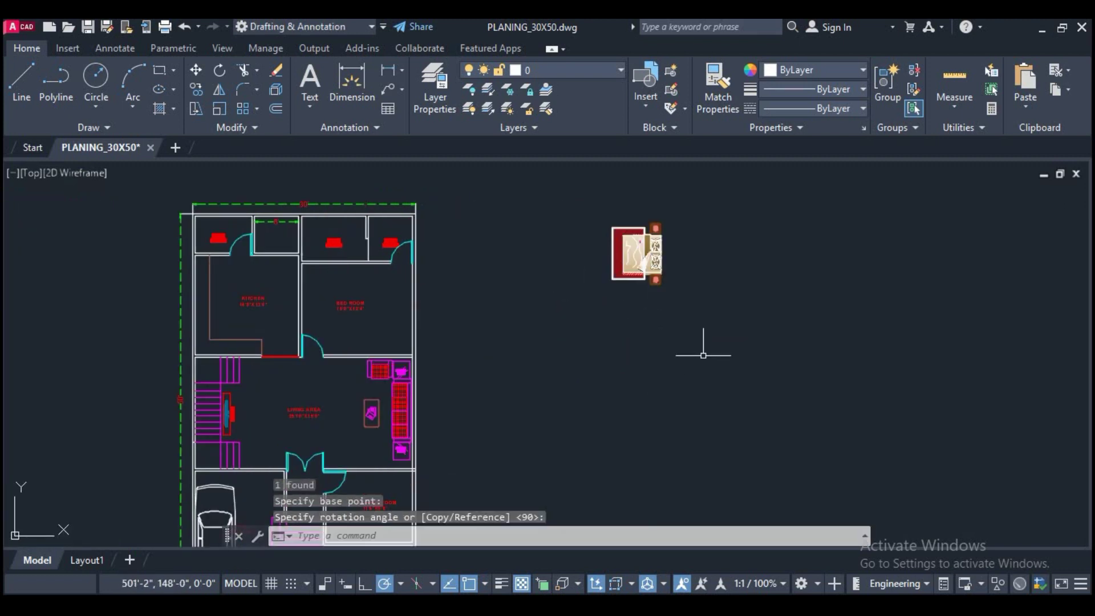
Step: Move the rotated bed into the BED ROOM
{"action": "scroll", "coordinate": [703, 348], "scroll_direction": "up", "scroll_amount": 3}
{"action": "left_click", "coordinate": [682, 290]}
{"action": "scroll", "coordinate": [682, 291], "scroll_direction": "up", "scroll_amount": 2}
{"action": "left_click", "coordinate": [610, 315]}
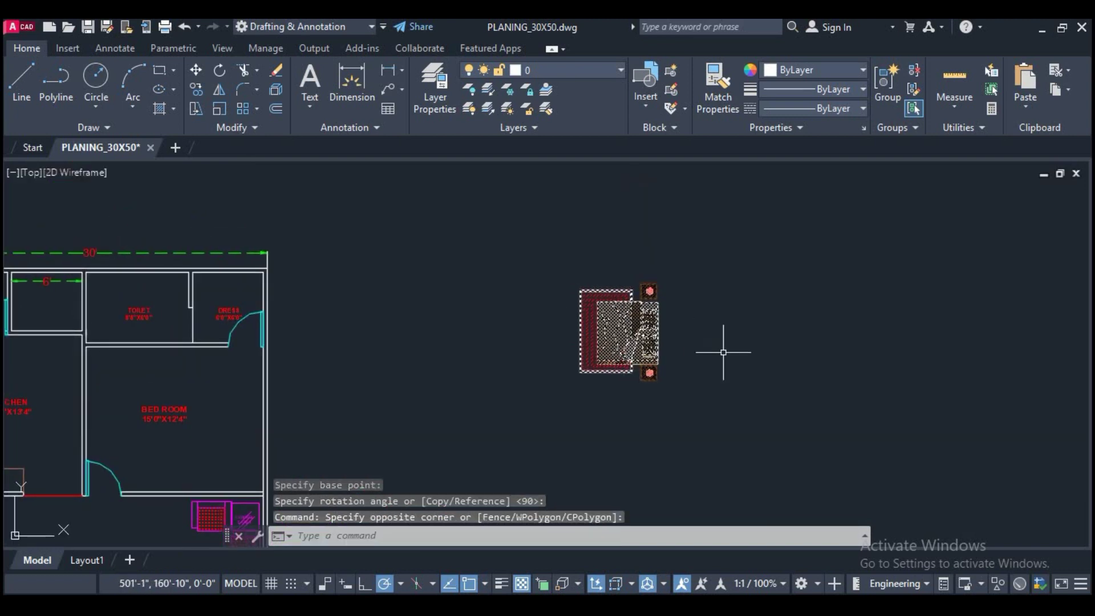
{"action": "type", "text": "m"}
{"action": "key", "text": "Return"}
{"action": "left_click", "coordinate": [616, 330]}
{"action": "middle_click_drag", "start_coordinate": [616, 331], "coordinate": [804, 329]}
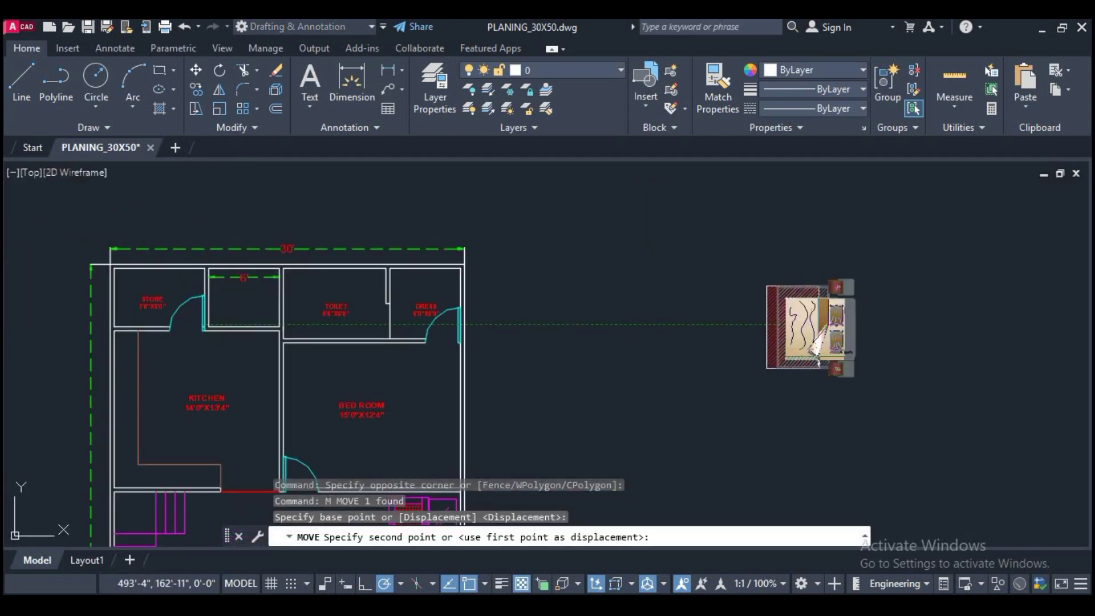
{"action": "middle_click_drag", "start_coordinate": [330, 430], "coordinate": [455, 333]}
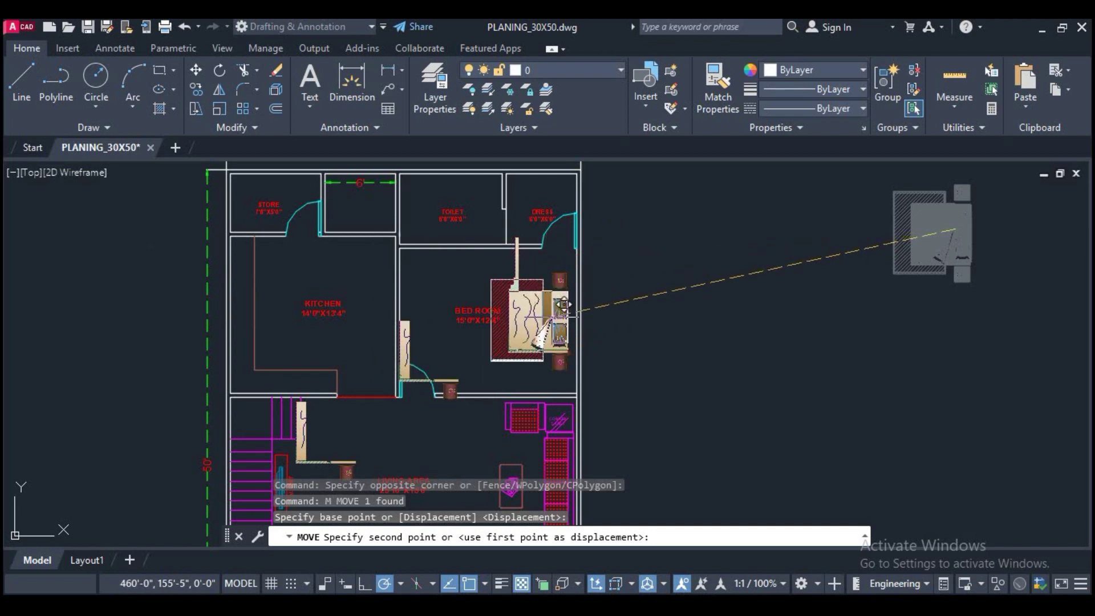
{"action": "left_click", "coordinate": [573, 308]}
Step: Shift the bed slightly so it sits against the bedroom's right wall
{"action": "scroll", "coordinate": [553, 351], "scroll_direction": "up", "scroll_amount": 4}
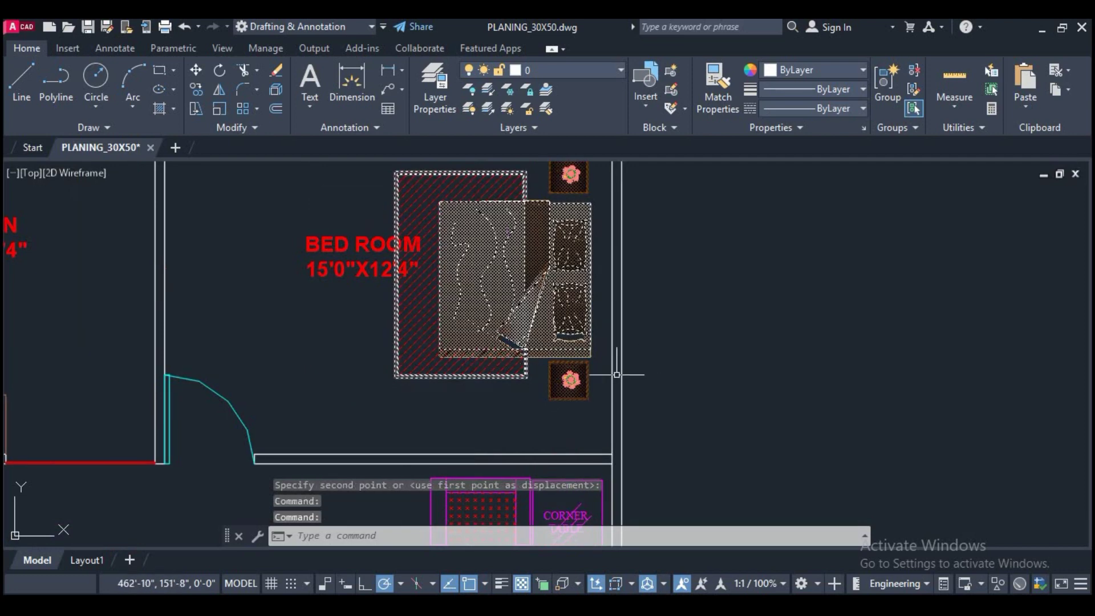
{"action": "type", "text": "m"}
{"action": "key", "text": "Return"}
{"action": "left_click", "coordinate": [735, 368]}
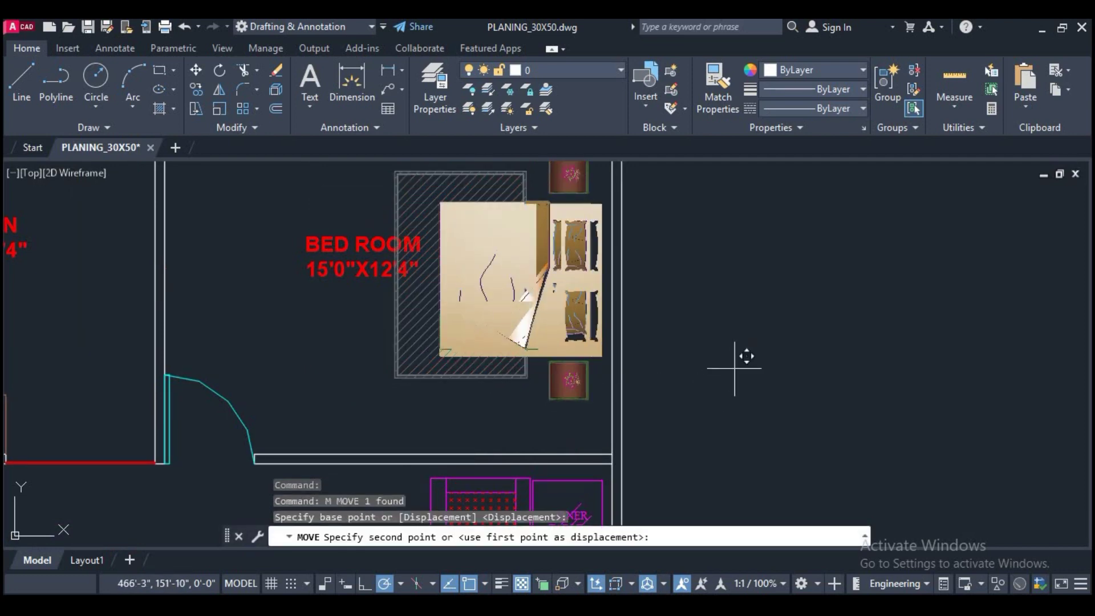
{"action": "left_click", "coordinate": [746, 368]}
Step: Move the BED ROOM label down below the bed
{"action": "scroll", "coordinate": [456, 289], "scroll_direction": "down", "scroll_amount": 2}
{"action": "scroll", "coordinate": [457, 288], "scroll_direction": "up", "scroll_amount": 2}
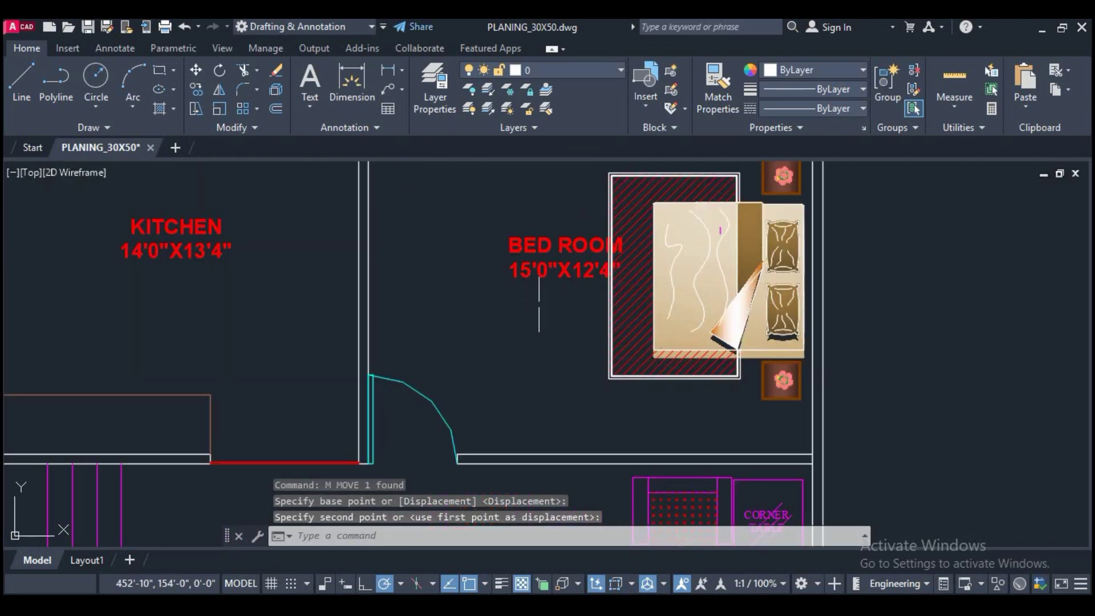
{"action": "left_click_drag", "start_coordinate": [539, 251], "coordinate": [506, 276]}
{"action": "type", "text": "m"}
{"action": "key", "text": "Return"}
{"action": "left_click", "coordinate": [543, 266]}
{"action": "scroll", "coordinate": [567, 318], "scroll_direction": "down", "scroll_amount": 2}
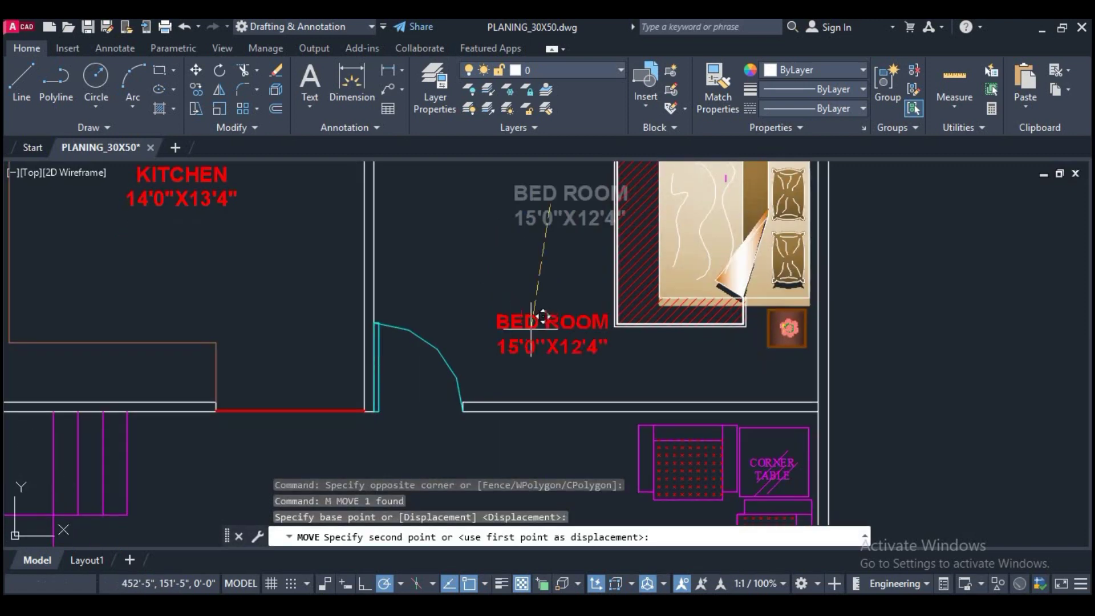
{"action": "scroll", "coordinate": [627, 331], "scroll_direction": "down", "scroll_amount": 2}
{"action": "left_click", "coordinate": [628, 331]}
Step: Frame the whole bedroom and end a further bed move without shifting it
{"action": "middle_click_drag", "start_coordinate": [627, 331], "coordinate": [559, 344]}
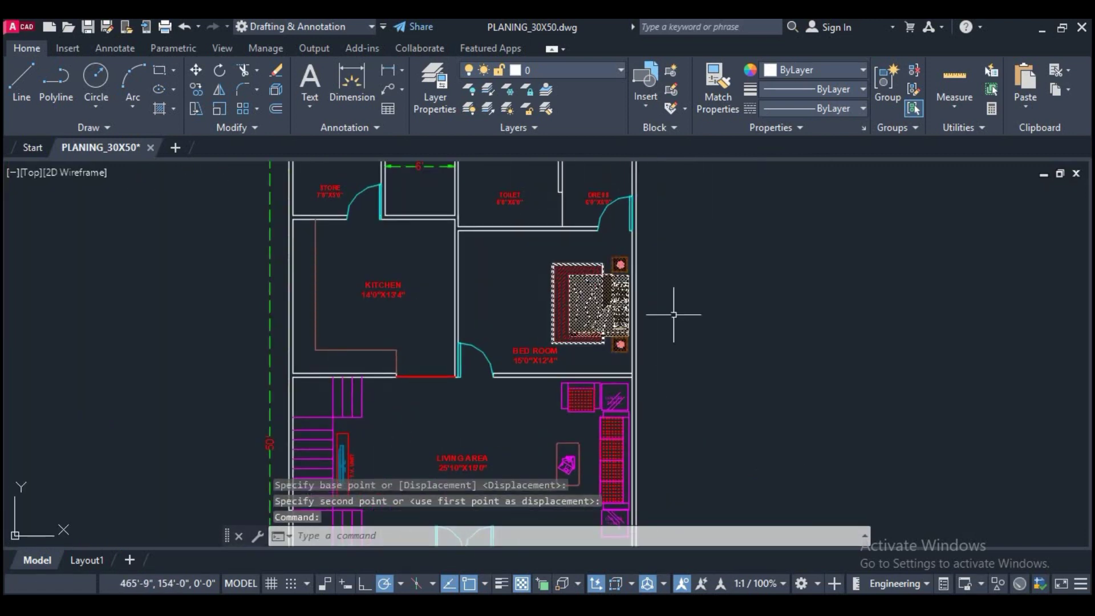
{"action": "middle_click_drag", "start_coordinate": [545, 309], "coordinate": [565, 300]}
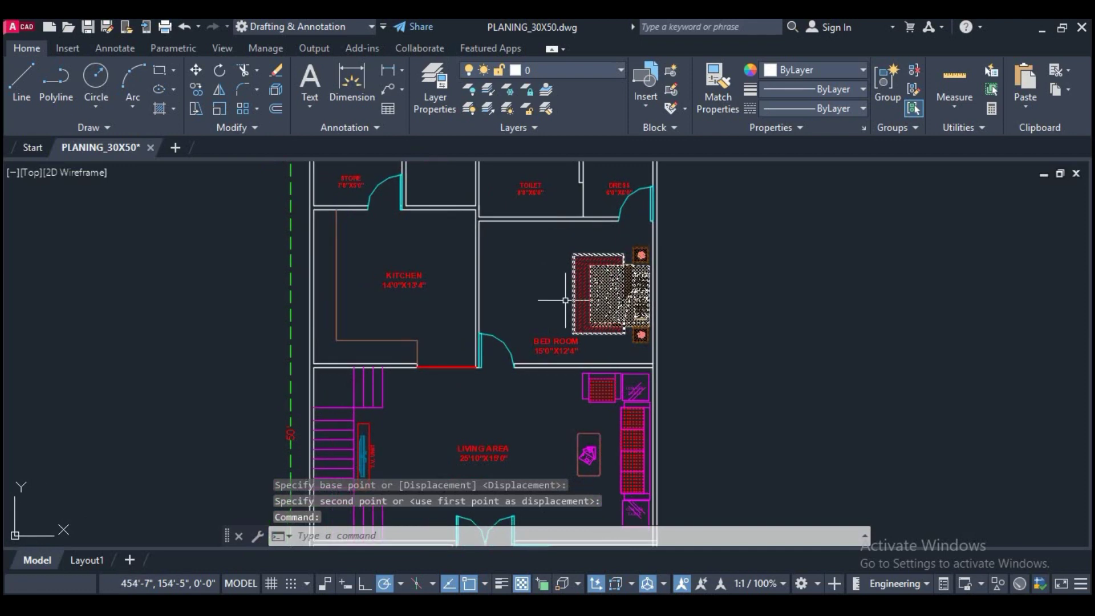
{"action": "type", "text": "m"}
{"action": "key", "text": "Return"}
{"action": "key", "text": "Return"}
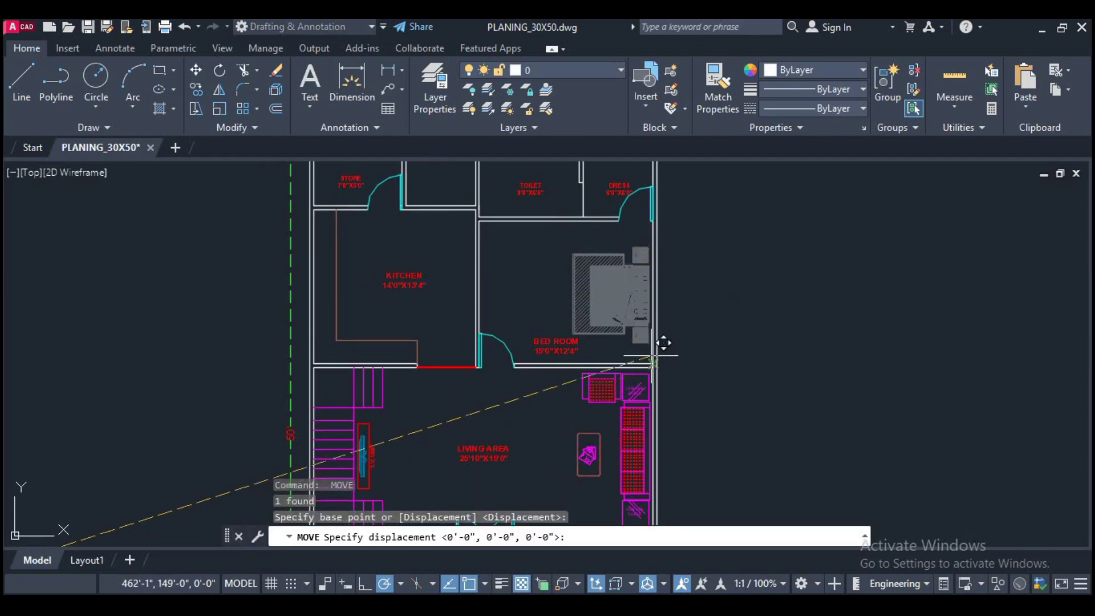
Step: Copy the T.V. unit into the bedroom by its left wall, facing the bed
{"action": "scroll", "coordinate": [627, 342], "scroll_direction": "down", "scroll_amount": 2}
{"action": "key", "text": "Return"}
{"action": "scroll", "coordinate": [618, 342], "scroll_direction": "down", "scroll_amount": 4}
{"action": "mouse_move", "coordinate": [520, 312]}
{"action": "middle_mouse_down"}
{"action": "mouse_move", "coordinate": [549, 338]}
{"action": "mouse_move", "coordinate": [815, 297]}
{"action": "middle_mouse_up"}
{"action": "scroll", "coordinate": [542, 366], "scroll_direction": "up", "scroll_amount": 2}
{"action": "scroll", "coordinate": [707, 366], "scroll_direction": "up", "scroll_amount": 2}
{"action": "scroll", "coordinate": [704, 354], "scroll_direction": "up", "scroll_amount": 2}
{"action": "left_click", "coordinate": [687, 404]}
{"action": "left_click", "coordinate": [512, 315]}
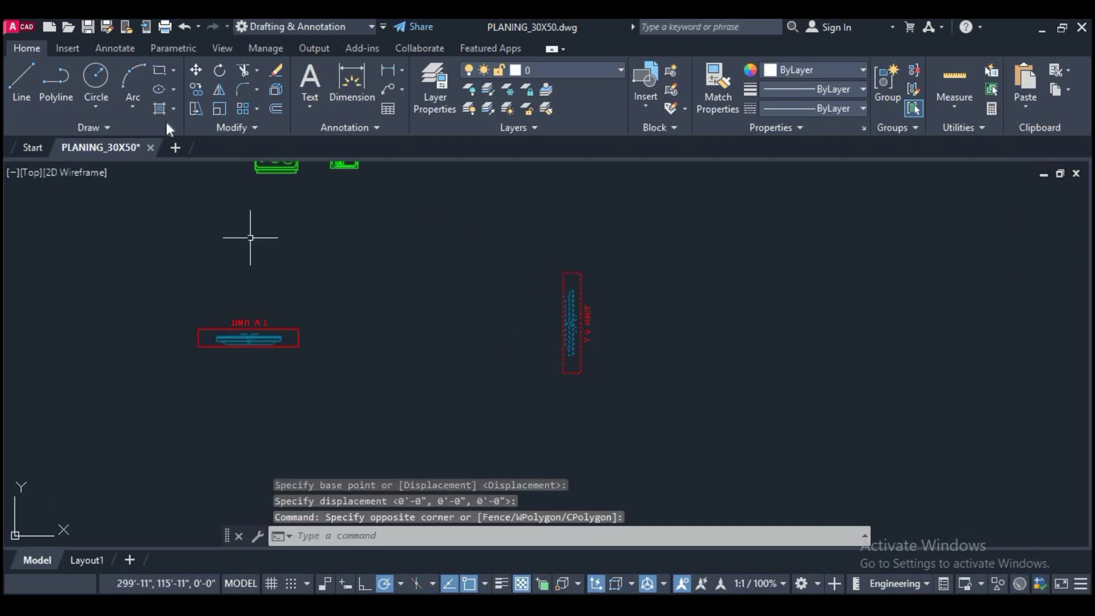
{"action": "left_click", "coordinate": [196, 89]}
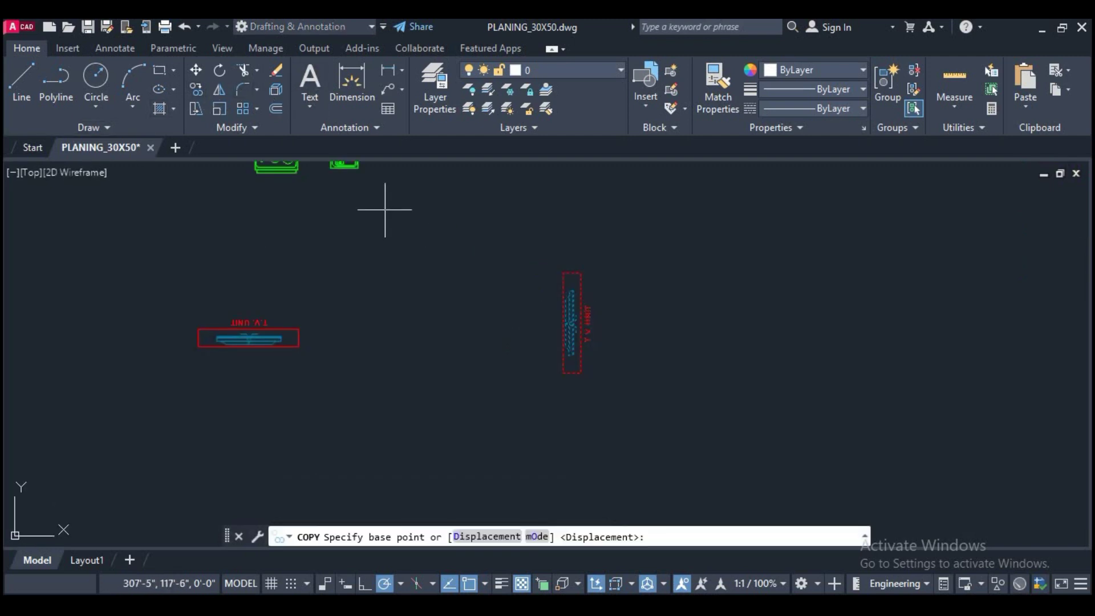
{"action": "left_click", "coordinate": [572, 321]}
{"action": "scroll", "coordinate": [572, 321], "scroll_direction": "down", "scroll_amount": 2}
{"action": "scroll", "coordinate": [704, 326], "scroll_direction": "down", "scroll_amount": 3}
{"action": "middle_click_drag", "start_coordinate": [705, 325], "coordinate": [653, 238]}
{"action": "scroll", "coordinate": [627, 267], "scroll_direction": "up", "scroll_amount": 2}
{"action": "scroll", "coordinate": [627, 267], "scroll_direction": "up", "scroll_amount": 5}
{"action": "scroll", "coordinate": [631, 284], "scroll_direction": "up", "scroll_amount": 2}
{"action": "scroll", "coordinate": [612, 273], "scroll_direction": "down", "scroll_amount": 2}
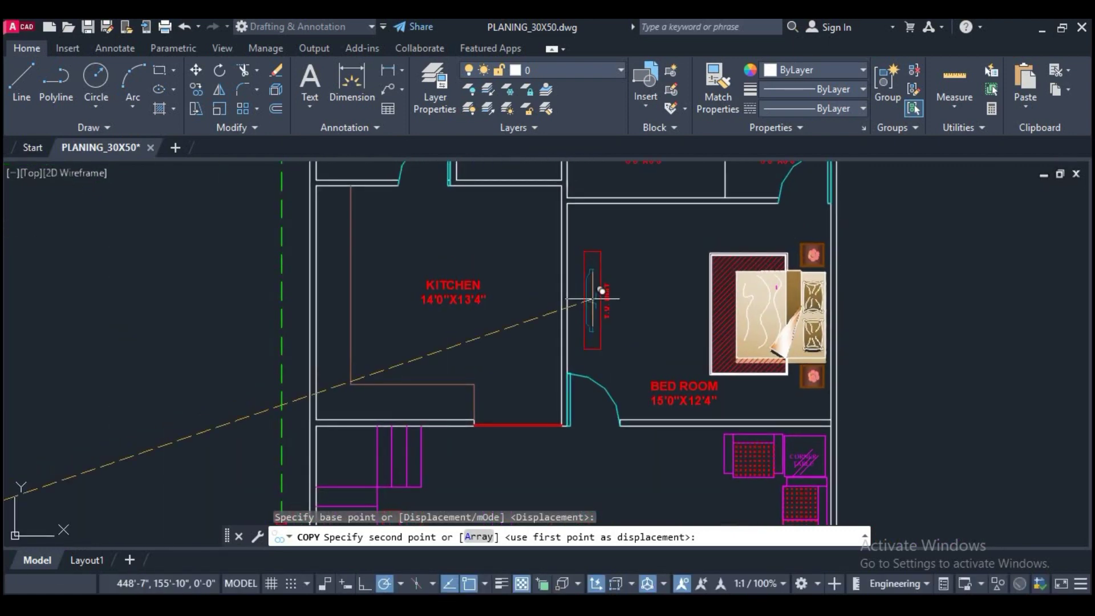
{"action": "left_click", "coordinate": [579, 303]}
{"action": "right_click", "coordinate": [673, 278]}
{"action": "left_click", "coordinate": [714, 306]}
Step: Frame both floor plans and start copying the next furniture block with CO
{"action": "middle_click_drag", "start_coordinate": [852, 305], "coordinate": [743, 309]}
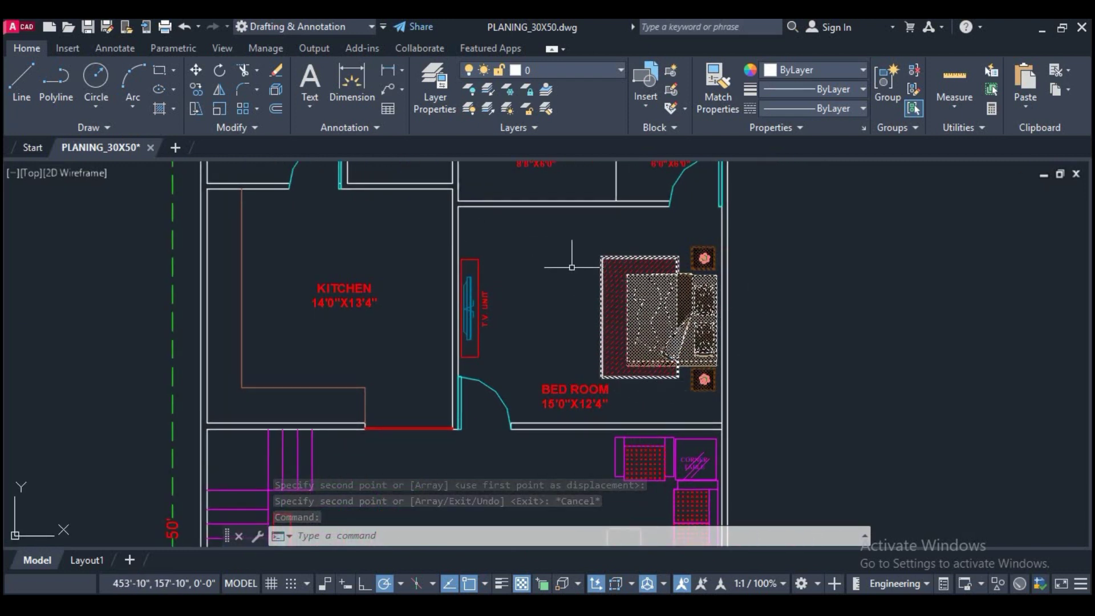
{"action": "scroll", "coordinate": [564, 235], "scroll_direction": "down", "scroll_amount": 3}
{"action": "middle_click_drag", "start_coordinate": [454, 302], "coordinate": [561, 305]}
{"action": "scroll", "coordinate": [562, 305], "scroll_direction": "down", "scroll_amount": 3}
{"action": "mouse_move", "coordinate": [446, 334]}
{"action": "middle_mouse_down"}
{"action": "mouse_move", "coordinate": [495, 329]}
{"action": "mouse_move", "coordinate": [598, 274]}
{"action": "middle_mouse_up"}
{"action": "left_click", "coordinate": [655, 274]}
{"action": "type", "text": "co"}
{"action": "key", "text": "Return"}
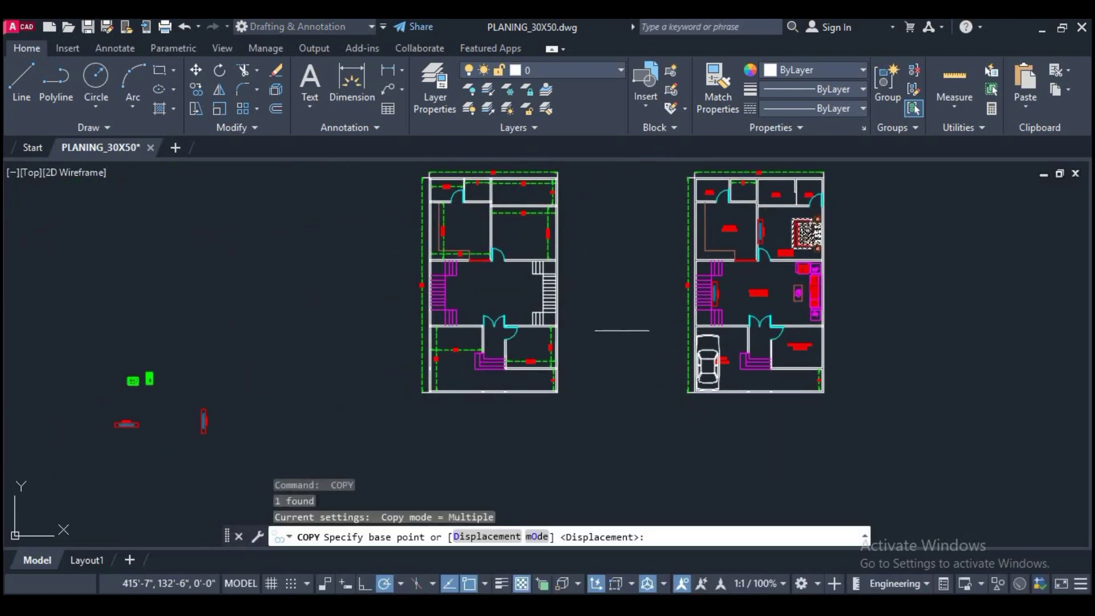
{"action": "scroll", "coordinate": [422, 378], "scroll_direction": "down", "scroll_amount": 5}
{"action": "scroll", "coordinate": [355, 391], "scroll_direction": "up", "scroll_amount": 5}
{"action": "scroll", "coordinate": [342, 371], "scroll_direction": "up", "scroll_amount": 2}
Step: Abandon a first copy attempt, then select the wardrobe block and pick its base point
{"action": "scroll", "coordinate": [364, 330], "scroll_direction": "up", "scroll_amount": 3}
{"action": "scroll", "coordinate": [365, 330], "scroll_direction": "up", "scroll_amount": 4}
{"action": "left_click", "coordinate": [366, 363]}
{"action": "right_click", "coordinate": [495, 285]}
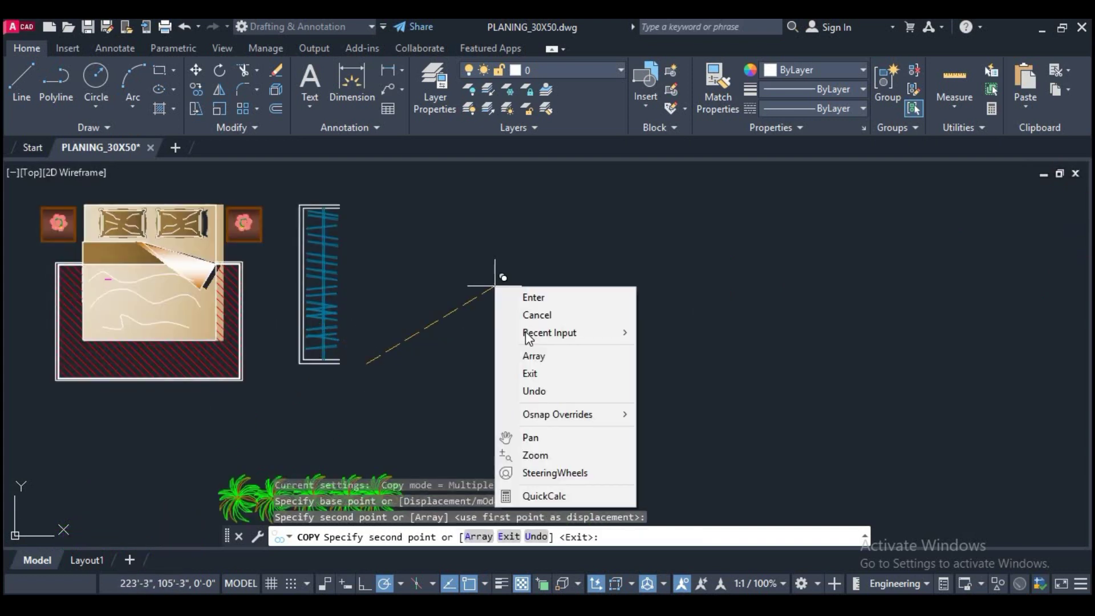
{"action": "left_click", "coordinate": [532, 314]}
{"action": "left_click", "coordinate": [302, 307]}
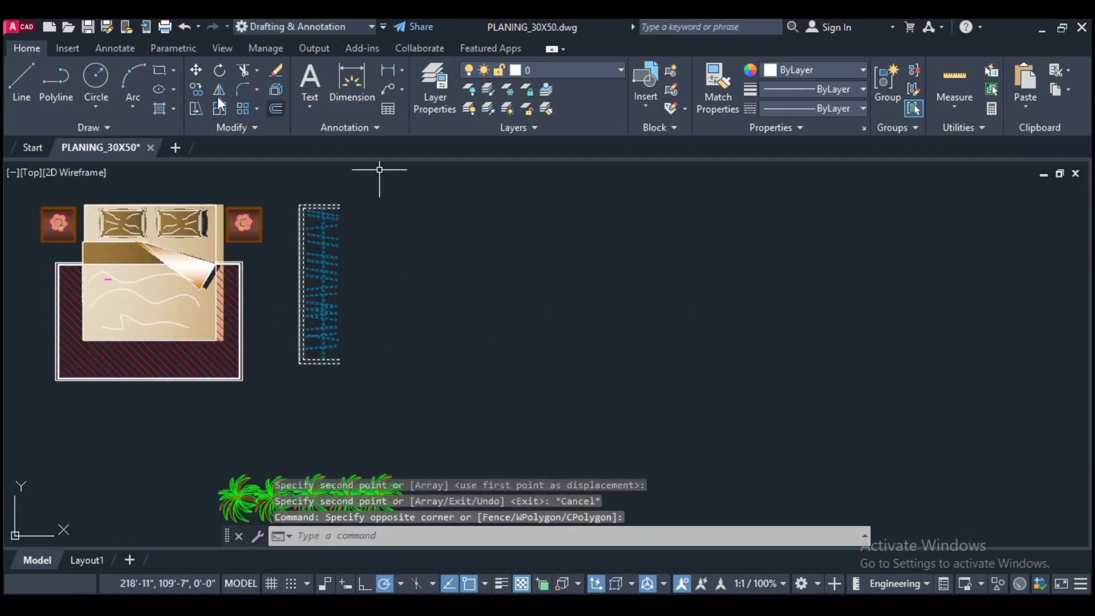
{"action": "key", "text": "Return"}
{"action": "left_click", "coordinate": [317, 295]}
Step: Drop one copy of the wardrobe beside the house plan
{"action": "scroll", "coordinate": [587, 313], "scroll_direction": "down", "scroll_amount": 5}
{"action": "scroll", "coordinate": [468, 316], "scroll_direction": "down", "scroll_amount": 2}
{"action": "middle_click_drag", "start_coordinate": [995, 231], "coordinate": [747, 236]}
{"action": "scroll", "coordinate": [747, 237], "scroll_direction": "up", "scroll_amount": 2}
{"action": "middle_click_drag", "start_coordinate": [630, 367], "coordinate": [403, 398]}
{"action": "scroll", "coordinate": [403, 398], "scroll_direction": "up", "scroll_amount": 2}
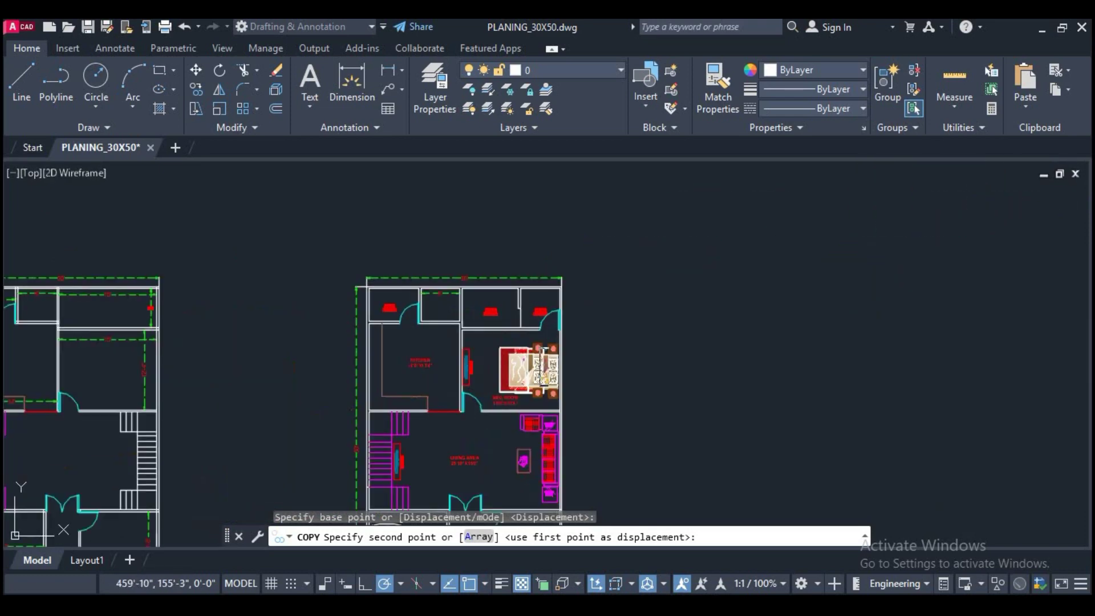
{"action": "scroll", "coordinate": [679, 330], "scroll_direction": "up", "scroll_amount": 1}
{"action": "left_click", "coordinate": [682, 326]}
{"action": "right_click", "coordinate": [734, 283]}
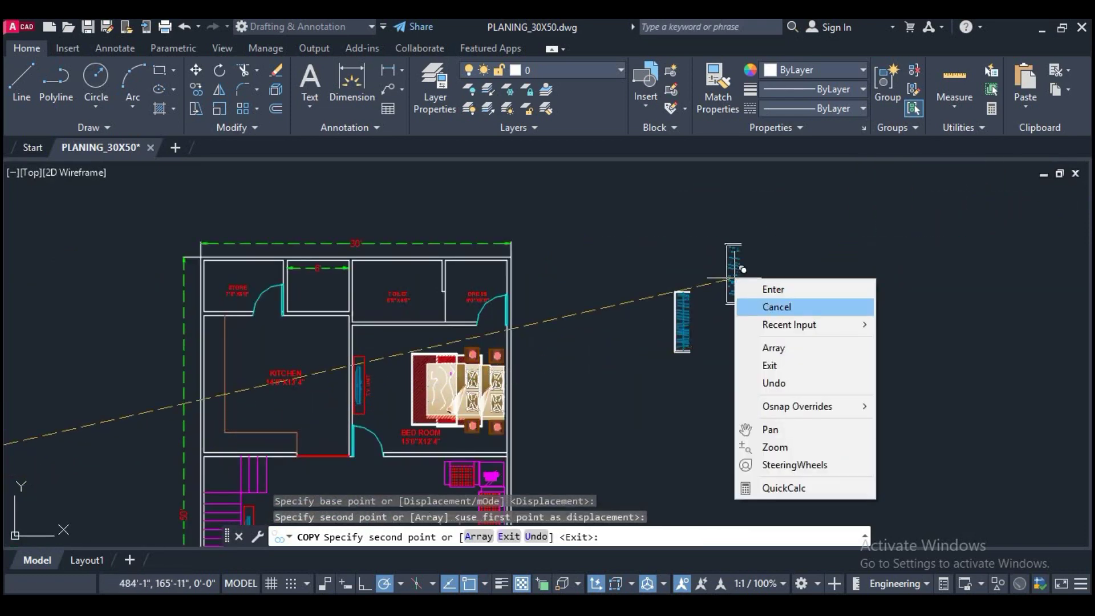
{"action": "left_click", "coordinate": [764, 306]}
Step: Rotate the wardrobe copy so it lies horizontally
{"action": "left_click", "coordinate": [726, 368]}
{"action": "left_click", "coordinate": [672, 324]}
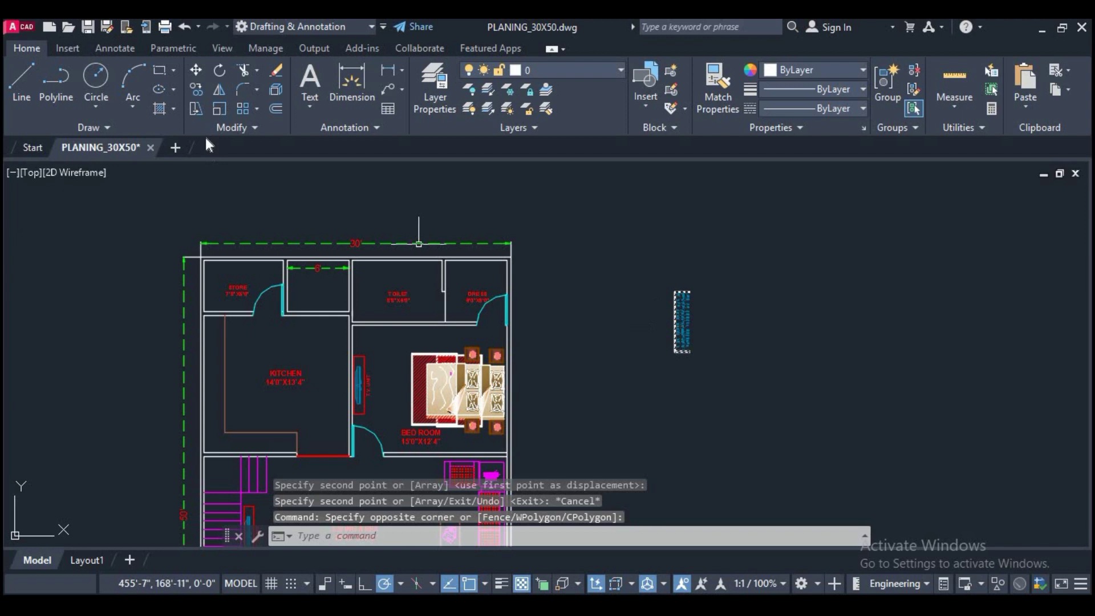
{"action": "left_click", "coordinate": [221, 71]}
{"action": "left_click", "coordinate": [700, 358]}
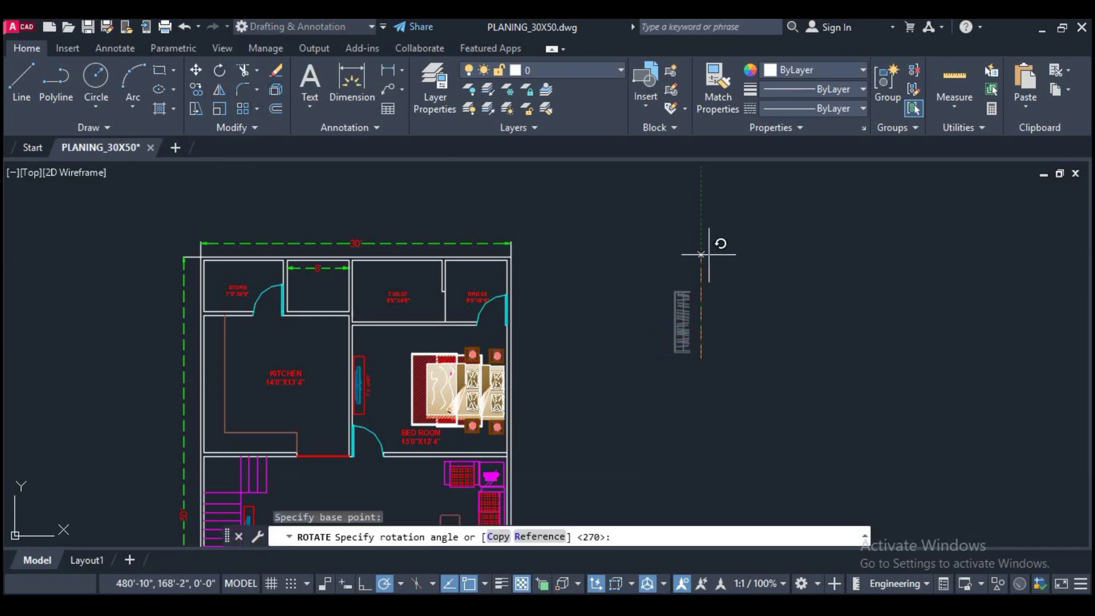
{"action": "left_click", "coordinate": [714, 378]}
Step: Undo an accidental second rotation and reselect the horizontal wardrobe
{"action": "left_click", "coordinate": [717, 402]}
{"action": "left_click", "coordinate": [632, 336]}
{"action": "key", "text": "Return"}
{"action": "scroll", "coordinate": [684, 385], "scroll_direction": "up", "scroll_amount": 4}
{"action": "left_click", "coordinate": [664, 377]}
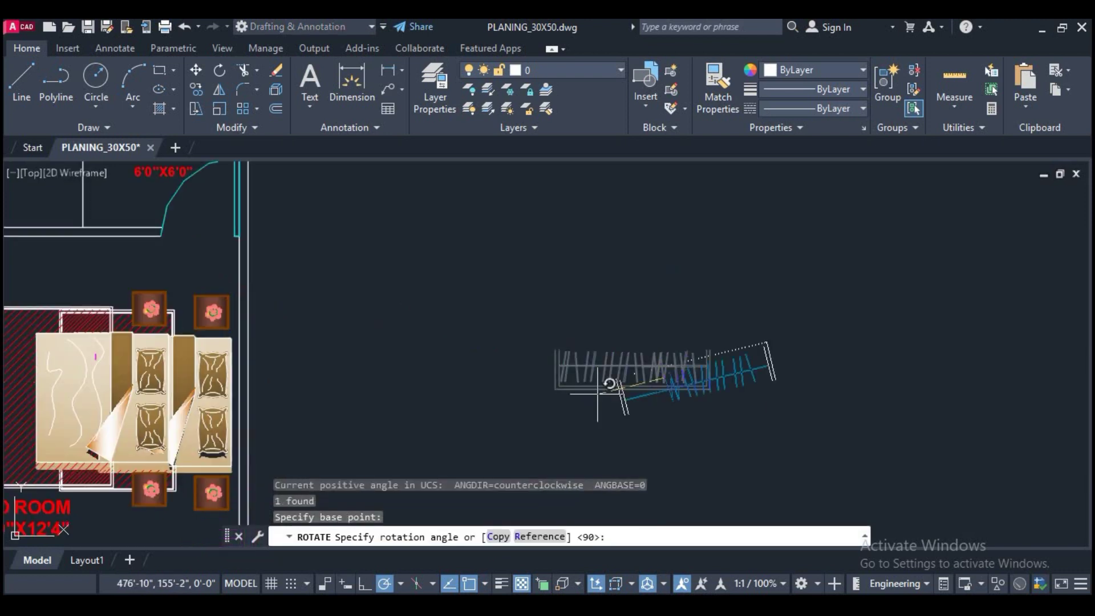
{"action": "scroll", "coordinate": [598, 392], "scroll_direction": "down", "scroll_amount": 3}
{"action": "left_click", "coordinate": [862, 331]}
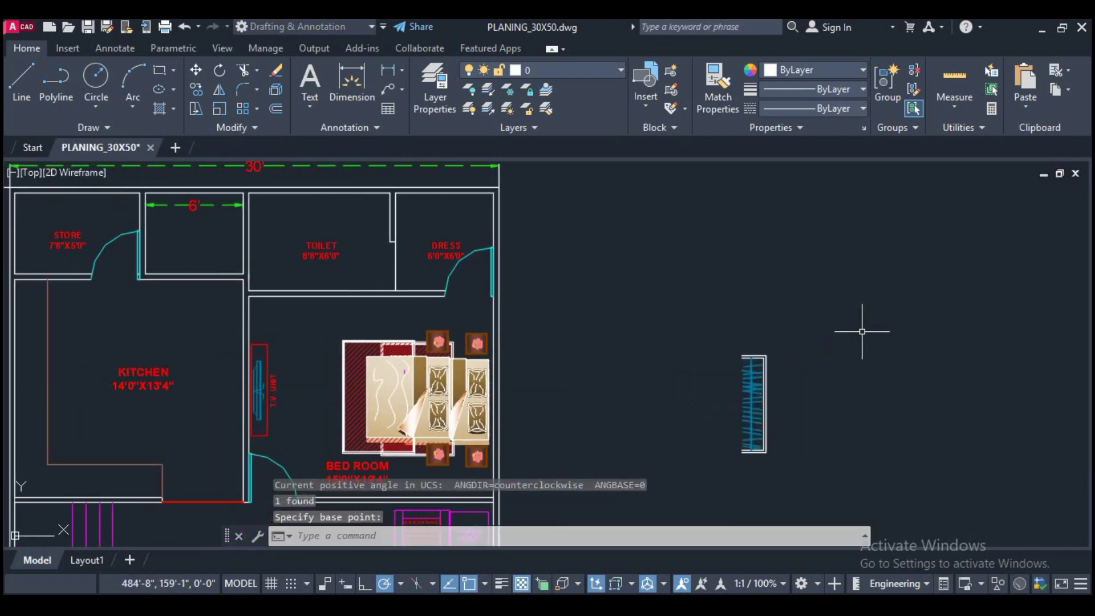
{"action": "left_click", "coordinate": [801, 394]}
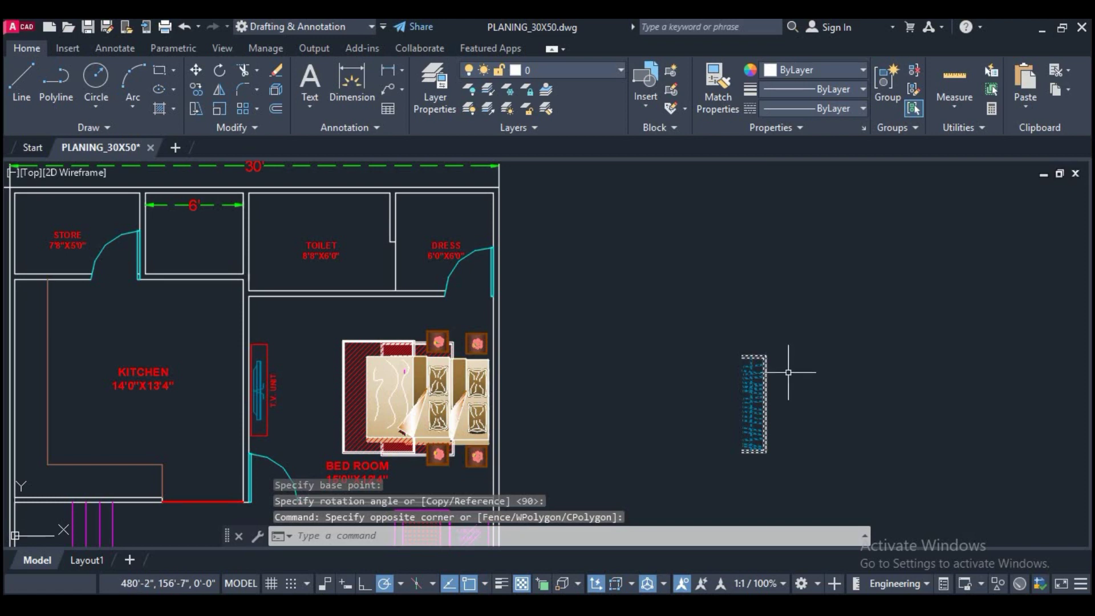
{"action": "key", "text": "ctrl+z"}
{"action": "left_click", "coordinate": [703, 388]}
{"action": "left_click", "coordinate": [666, 362]}
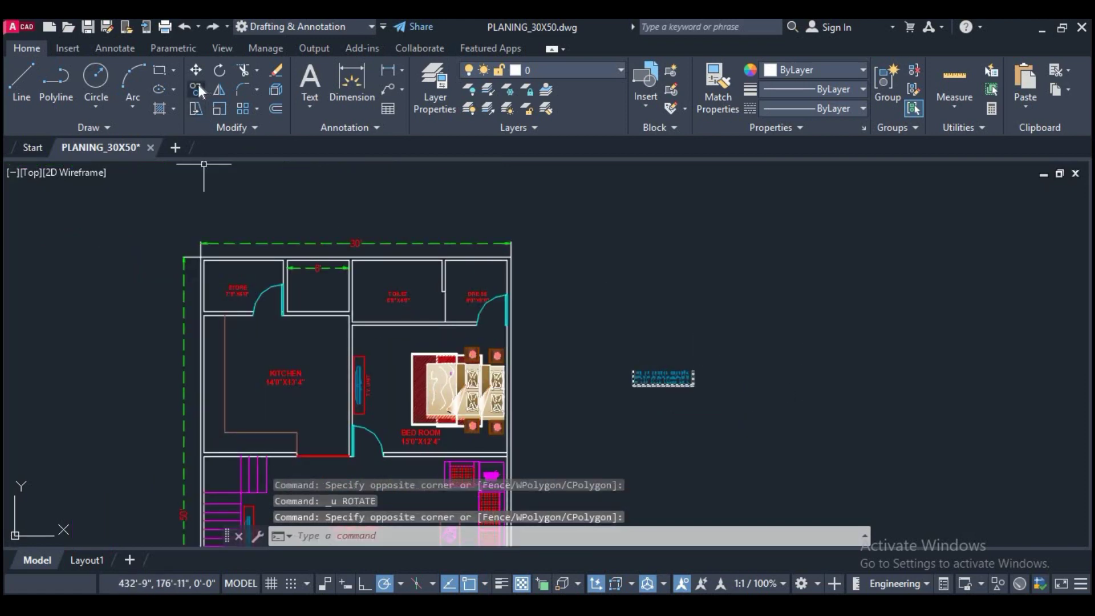
Step: Move the wardrobe by its corner against the bedroom's top wall
{"action": "type", "text": "m"}
{"action": "key", "text": "Return"}
{"action": "scroll", "coordinate": [631, 375], "scroll_direction": "up", "scroll_amount": 4}
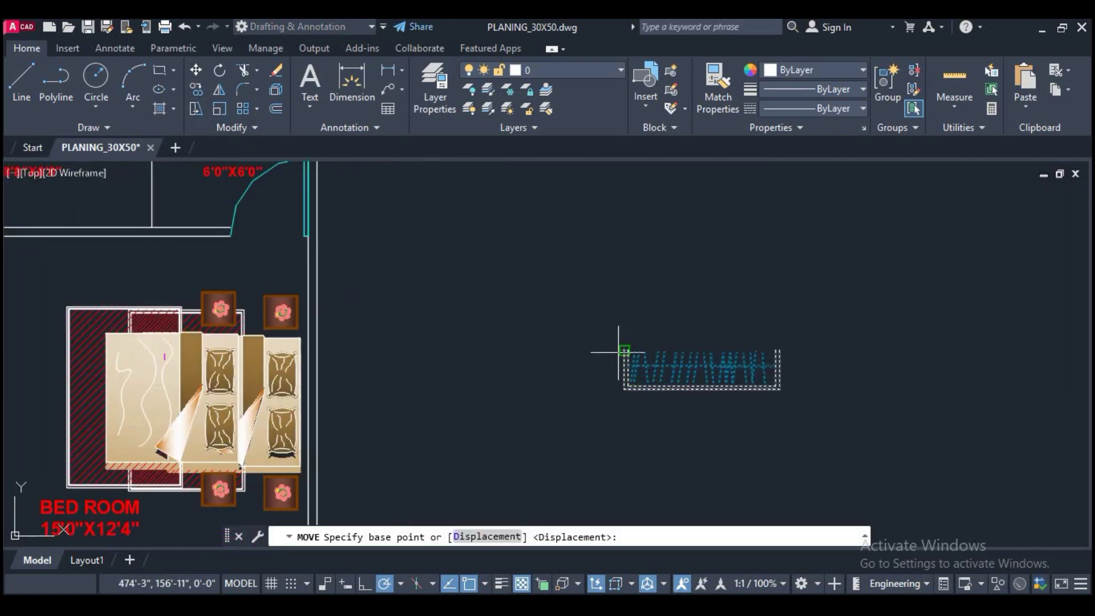
{"action": "left_click", "coordinate": [623, 350]}
{"action": "scroll", "coordinate": [448, 367], "scroll_direction": "down", "scroll_amount": 4}
{"action": "scroll", "coordinate": [506, 349], "scroll_direction": "up", "scroll_amount": 2}
{"action": "scroll", "coordinate": [518, 321], "scroll_direction": "up", "scroll_amount": 2}
{"action": "scroll", "coordinate": [463, 315], "scroll_direction": "up", "scroll_amount": 2}
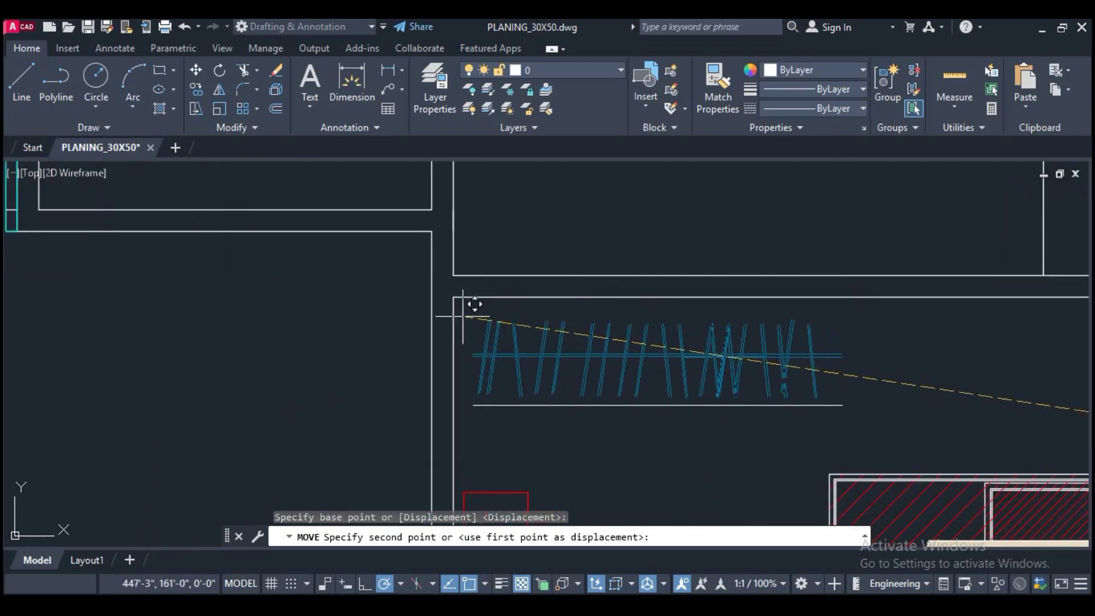
{"action": "left_click", "coordinate": [456, 297]}
Step: Delete the duplicate bed piece from the bedroom
{"action": "scroll", "coordinate": [576, 365], "scroll_direction": "down", "scroll_amount": 4}
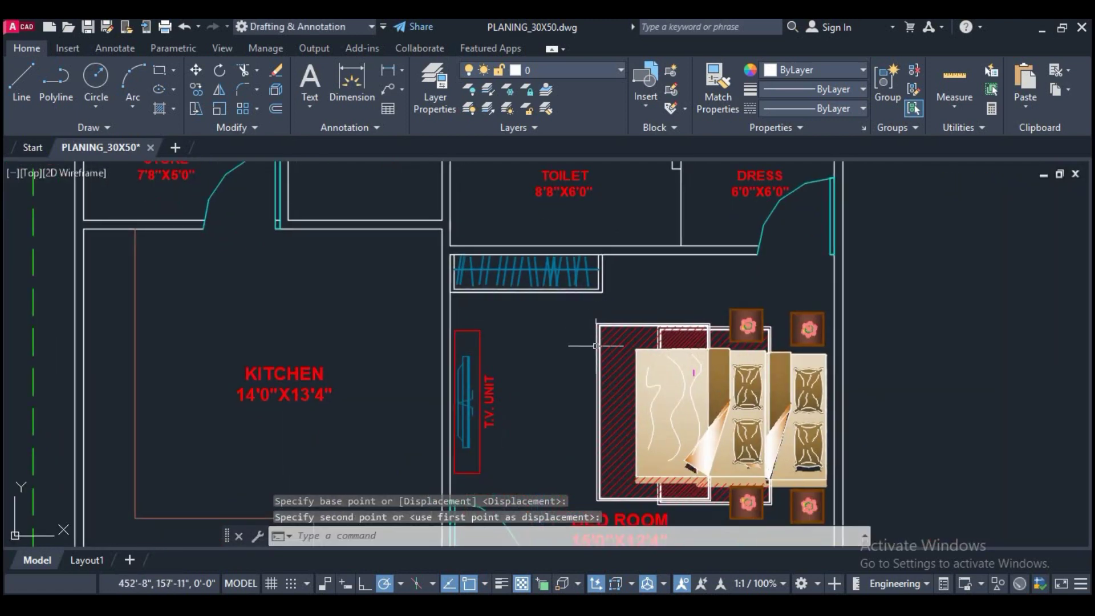
{"action": "scroll", "coordinate": [595, 345], "scroll_direction": "down", "scroll_amount": 2}
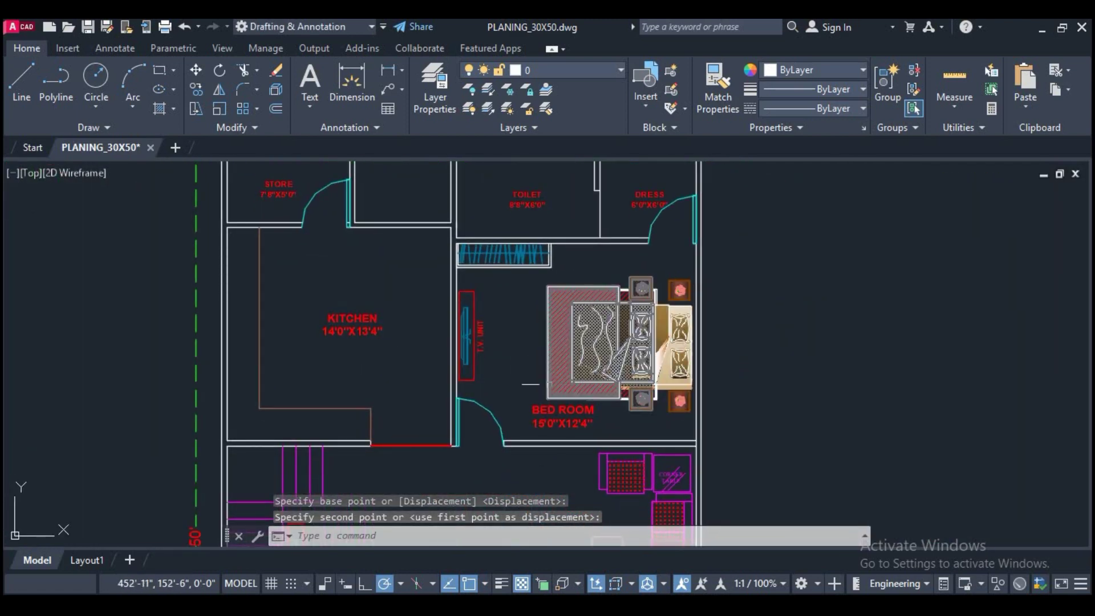
{"action": "left_click", "coordinate": [570, 393]}
{"action": "key", "text": "Delete"}
{"action": "scroll", "coordinate": [573, 352], "scroll_direction": "down", "scroll_amount": 2}
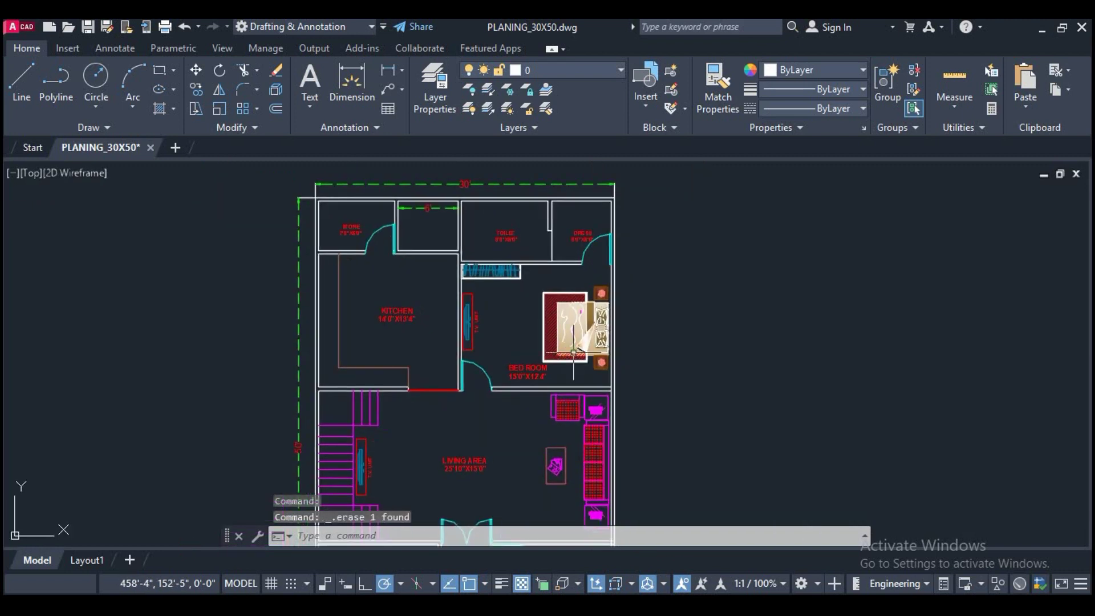
{"action": "middle_click_drag", "start_coordinate": [535, 354], "coordinate": [616, 366]}
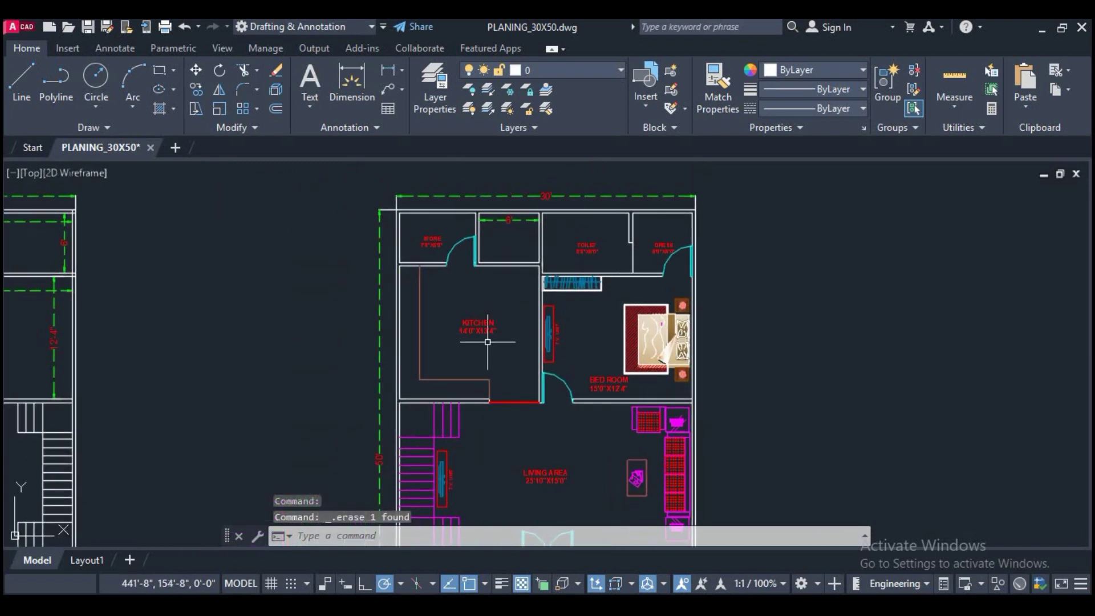
{"action": "middle_click_drag", "start_coordinate": [459, 357], "coordinate": [506, 346]}
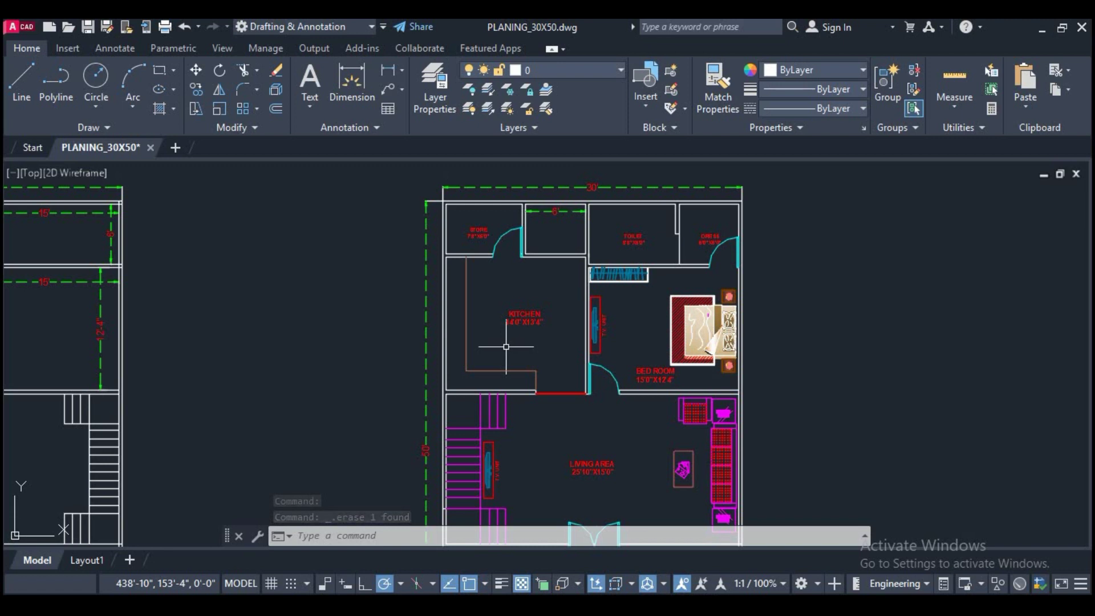
{"action": "scroll", "coordinate": [507, 341], "scroll_direction": "down", "scroll_amount": 3}
{"action": "middle_click_drag", "start_coordinate": [286, 377], "coordinate": [477, 425]}
{"action": "scroll", "coordinate": [366, 403], "scroll_direction": "up", "scroll_amount": 3}
{"action": "scroll", "coordinate": [477, 426], "scroll_direction": "up", "scroll_amount": 2}
{"action": "left_click_drag", "start_coordinate": [409, 396], "coordinate": [456, 413]}
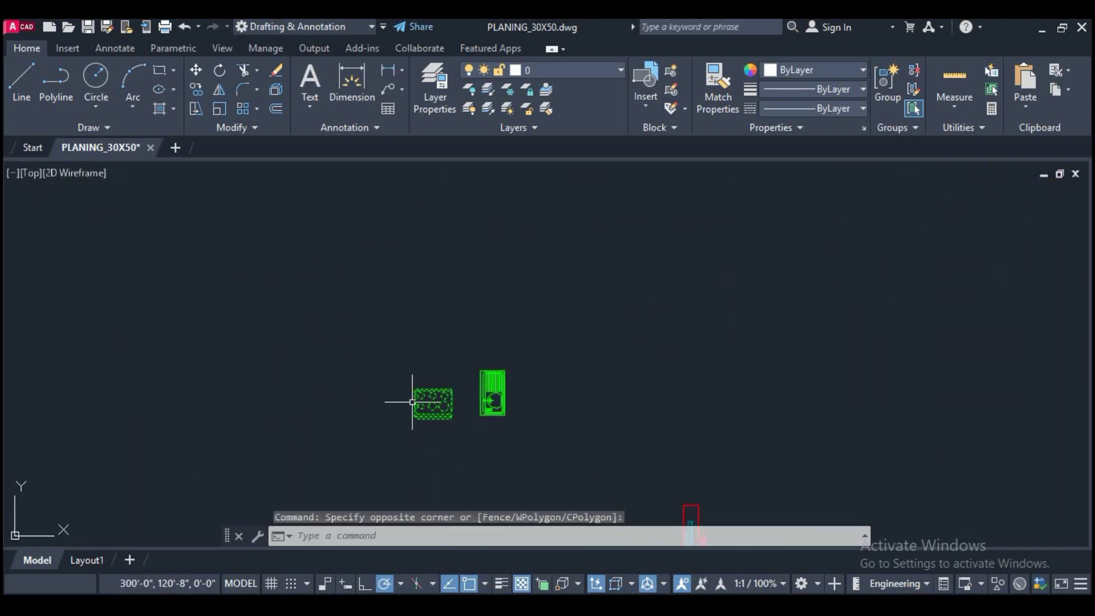
{"action": "type", "text": "m"}
{"action": "key", "text": "Return"}
{"action": "left_click", "coordinate": [435, 399]}
{"action": "scroll", "coordinate": [470, 431], "scroll_direction": "down", "scroll_amount": 3}
{"action": "mouse_move", "coordinate": [646, 405]}
{"action": "middle_mouse_down"}
{"action": "mouse_move", "coordinate": [744, 413]}
{"action": "mouse_move", "coordinate": [587, 331]}
{"action": "mouse_move", "coordinate": [460, 372]}
{"action": "middle_mouse_up"}
{"action": "scroll", "coordinate": [460, 372], "scroll_direction": "up", "scroll_amount": 4}
{"action": "scroll", "coordinate": [589, 352], "scroll_direction": "up", "scroll_amount": 2}
{"action": "scroll", "coordinate": [577, 363], "scroll_direction": "up", "scroll_amount": 2}
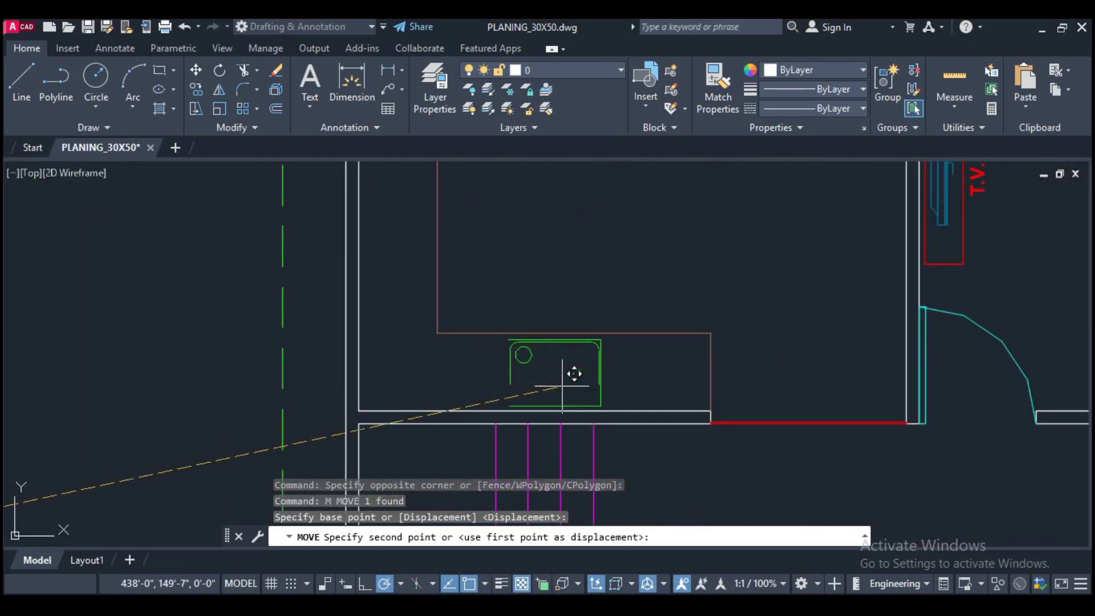
{"action": "left_click", "coordinate": [550, 379]}
{"action": "scroll", "coordinate": [639, 323], "scroll_direction": "down", "scroll_amount": 2}
{"action": "scroll", "coordinate": [519, 306], "scroll_direction": "down", "scroll_amount": 2}
{"action": "scroll", "coordinate": [264, 408], "scroll_direction": "down", "scroll_amount": 3}
{"action": "middle_click_drag", "start_coordinate": [264, 408], "coordinate": [294, 394]}
{"action": "scroll", "coordinate": [365, 388], "scroll_direction": "up", "scroll_amount": 3}
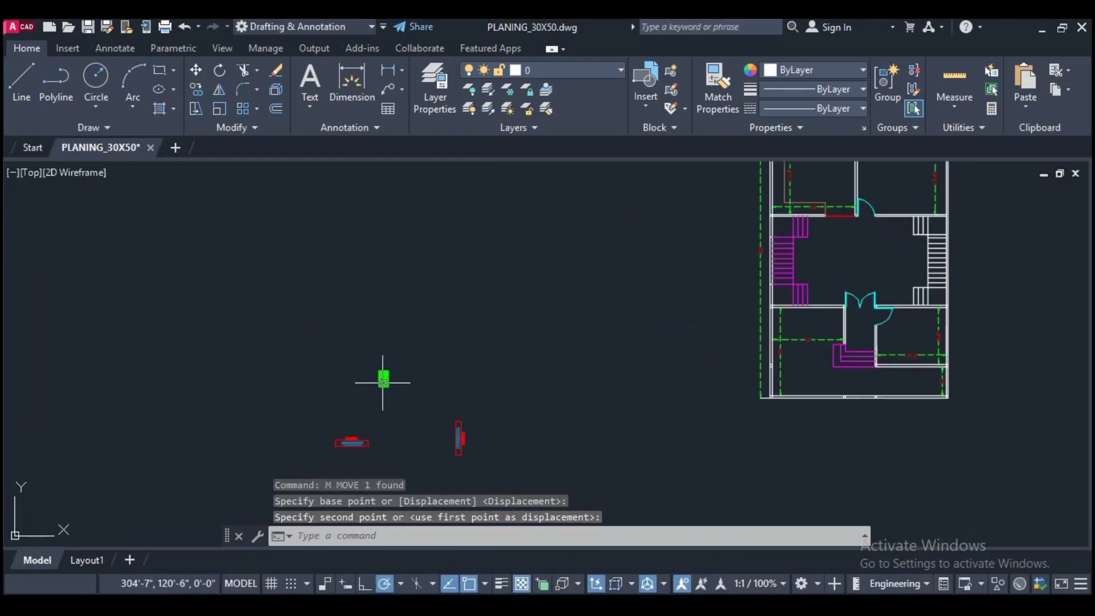
{"action": "scroll", "coordinate": [382, 376], "scroll_direction": "up", "scroll_amount": 2}
{"action": "left_click", "coordinate": [388, 376]}
{"action": "key", "text": "Return"}
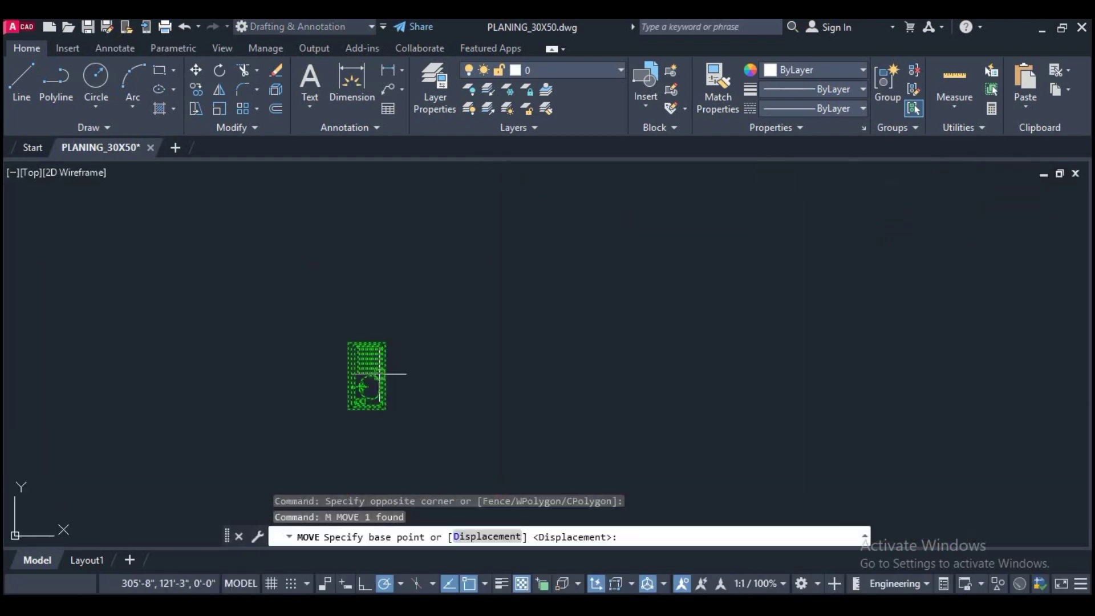
{"action": "left_click", "coordinate": [400, 391]}
{"action": "scroll", "coordinate": [750, 376], "scroll_direction": "down", "scroll_amount": 3}
{"action": "middle_click_drag", "start_coordinate": [750, 376], "coordinate": [606, 281]}
{"action": "scroll", "coordinate": [633, 371], "scroll_direction": "up", "scroll_amount": 3}
{"action": "scroll", "coordinate": [604, 353], "scroll_direction": "up", "scroll_amount": 2}
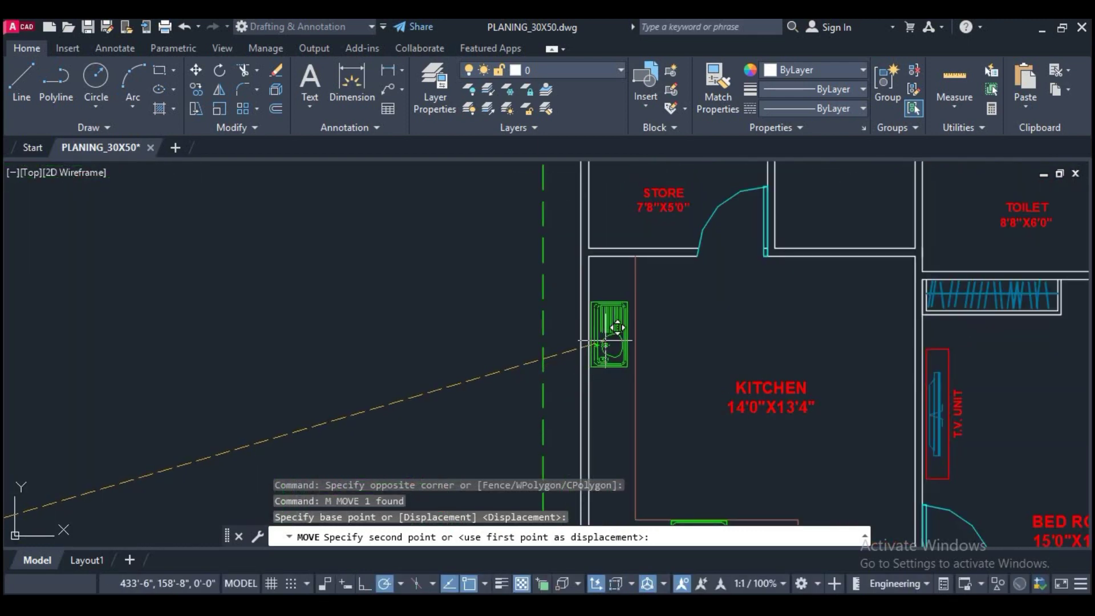
{"action": "left_click", "coordinate": [613, 337]}
{"action": "scroll", "coordinate": [594, 349], "scroll_direction": "down", "scroll_amount": 5}
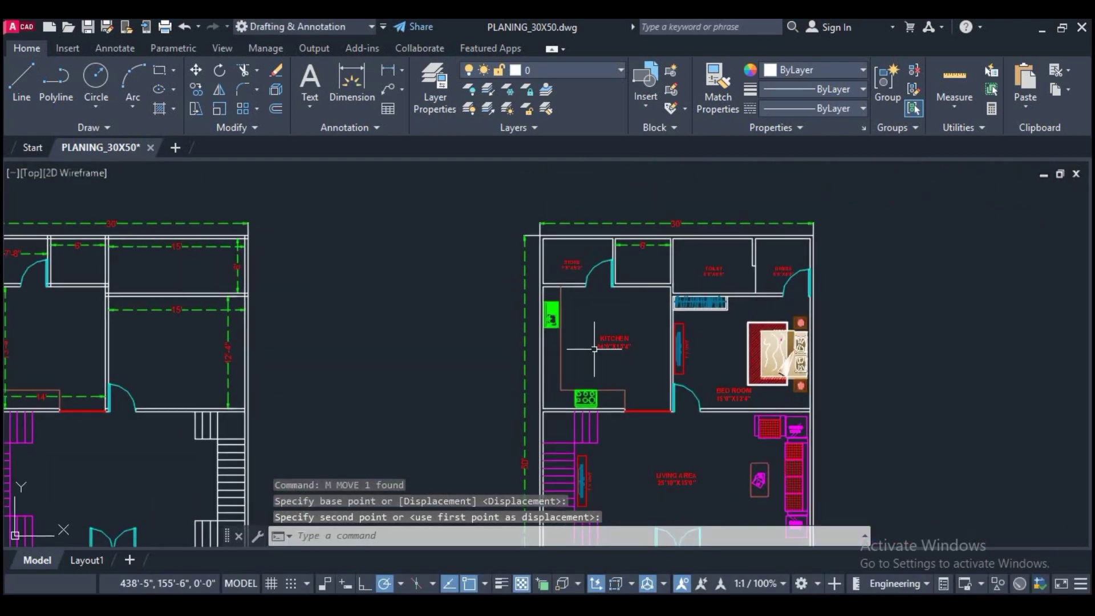
{"action": "middle_click_drag", "start_coordinate": [616, 308], "coordinate": [570, 340]}
{"action": "scroll", "coordinate": [570, 341], "scroll_direction": "up", "scroll_amount": 2}
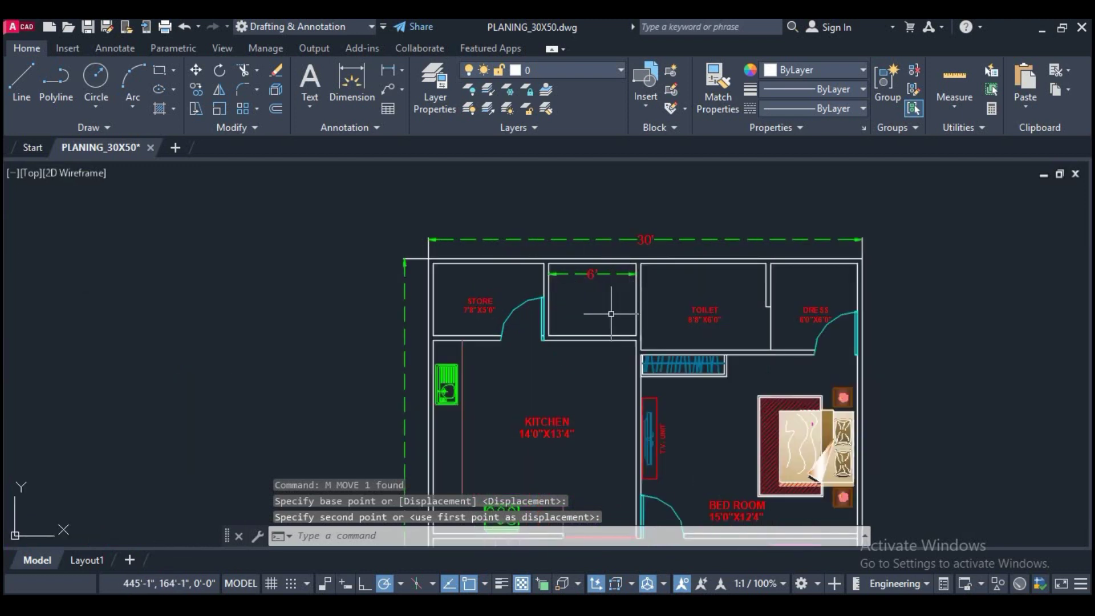
{"action": "scroll", "coordinate": [610, 314], "scroll_direction": "up", "scroll_amount": 2}
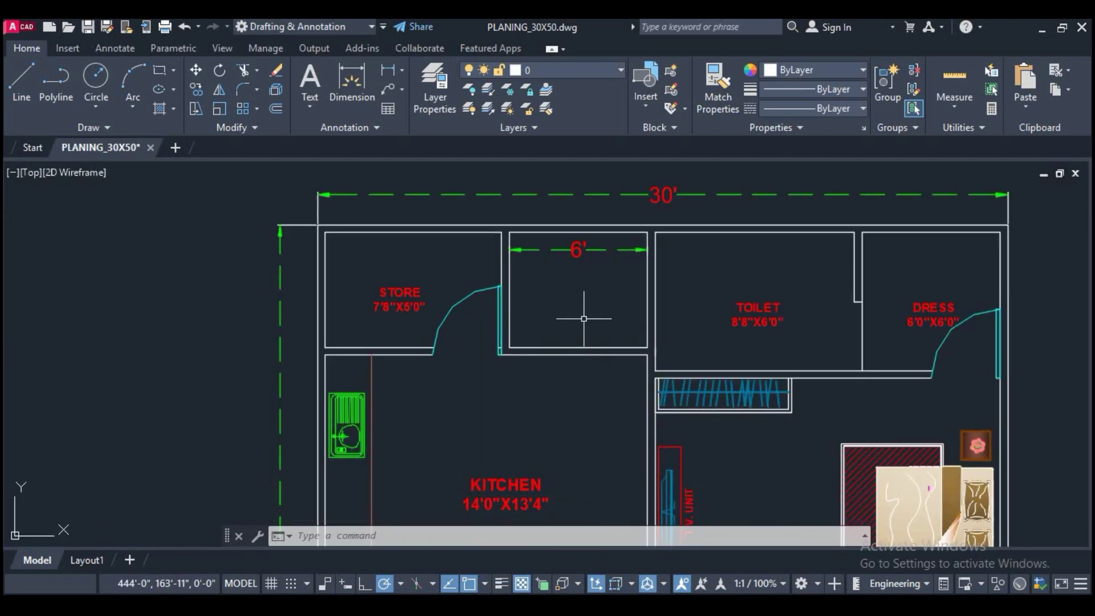
{"action": "scroll", "coordinate": [538, 308], "scroll_direction": "down", "scroll_amount": 5}
{"action": "scroll", "coordinate": [521, 289], "scroll_direction": "down", "scroll_amount": 2}
Step: Draw a line from the wall corner across to the next wall point
{"action": "mouse_move", "coordinate": [418, 407]}
{"action": "middle_mouse_down"}
{"action": "mouse_move", "coordinate": [489, 375]}
{"action": "mouse_move", "coordinate": [489, 327]}
{"action": "middle_mouse_up"}
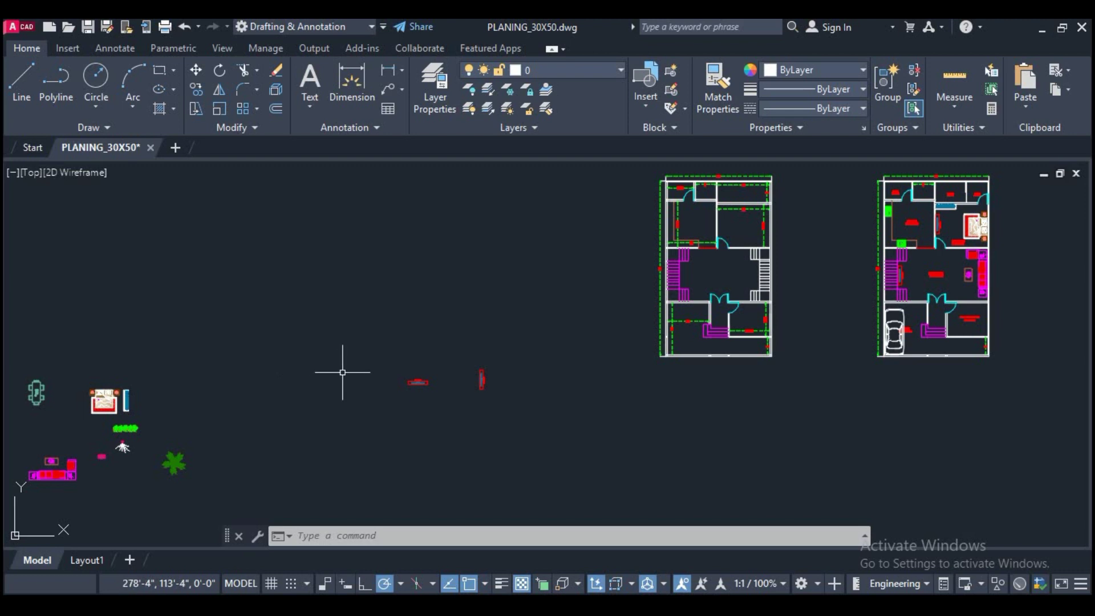
{"action": "middle_click_drag", "start_coordinate": [549, 400], "coordinate": [437, 396]}
{"action": "scroll", "coordinate": [613, 302], "scroll_direction": "up", "scroll_amount": 4}
{"action": "scroll", "coordinate": [621, 284], "scroll_direction": "up", "scroll_amount": 3}
{"action": "scroll", "coordinate": [553, 268], "scroll_direction": "up", "scroll_amount": 3}
{"action": "scroll", "coordinate": [554, 296], "scroll_direction": "up", "scroll_amount": 3}
{"action": "type", "text": "l"}
{"action": "key", "text": "Return"}
{"action": "scroll", "coordinate": [501, 338], "scroll_direction": "up", "scroll_amount": 2}
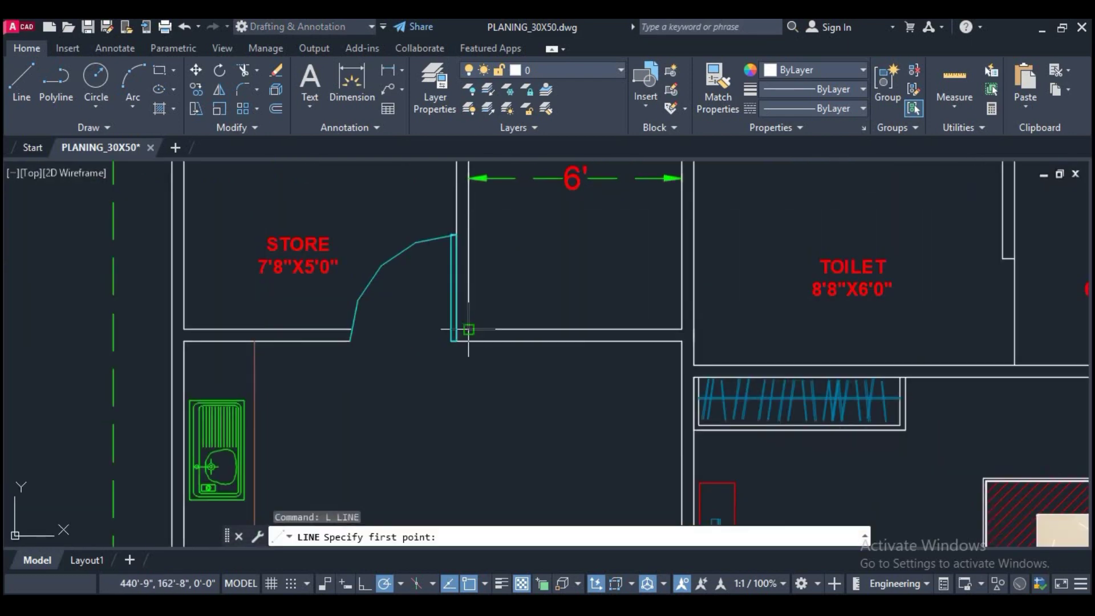
{"action": "left_click", "coordinate": [469, 329]}
{"action": "left_click", "coordinate": [682, 329]}
{"action": "key", "text": "Return"}
{"action": "key", "text": "Return"}
{"action": "scroll", "coordinate": [651, 327], "scroll_direction": "up", "scroll_amount": 2}
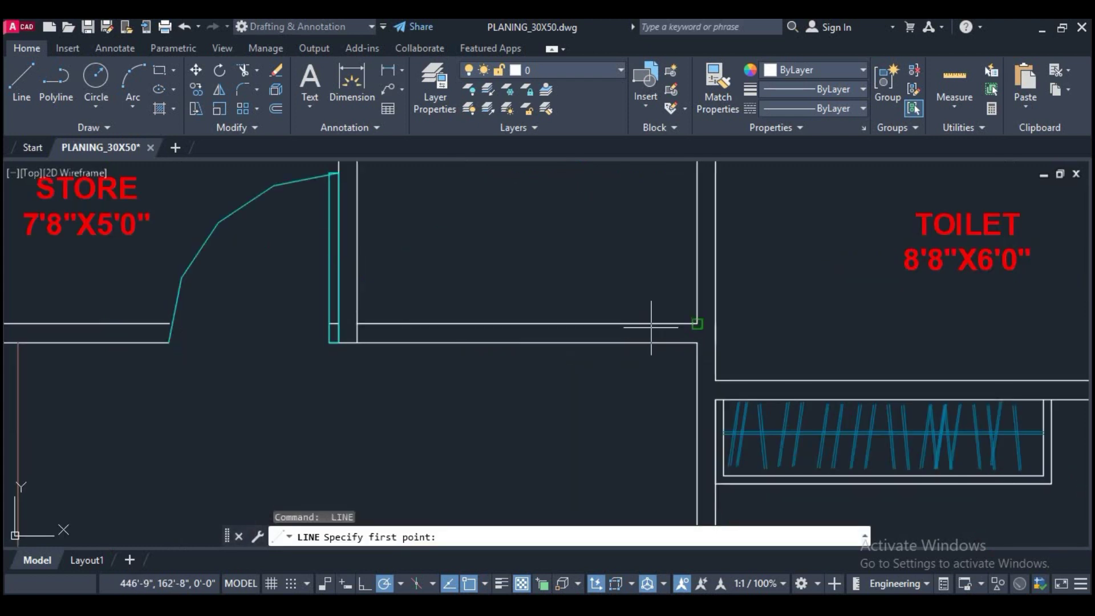
{"action": "left_click", "coordinate": [686, 320]}
{"action": "key", "text": "Return"}
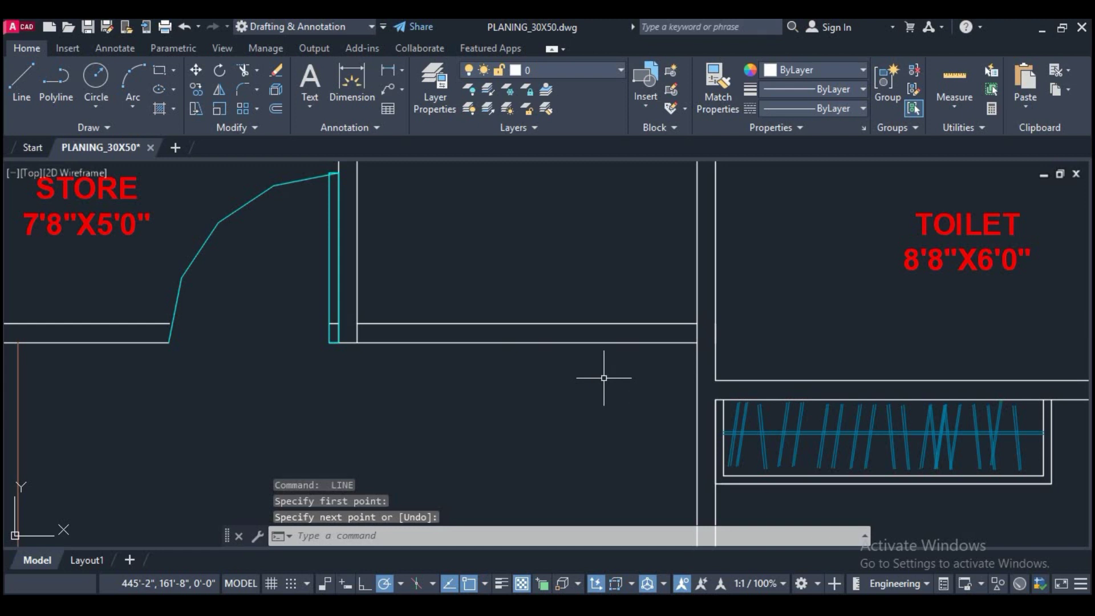
Step: Offset the wall line 2 inches below itself
{"action": "type", "text": "o"}
{"action": "key", "text": "Return"}
{"action": "type", "text": "2"}
{"action": "key", "text": "Return"}
{"action": "scroll", "coordinate": [549, 344], "scroll_direction": "up", "scroll_amount": 2}
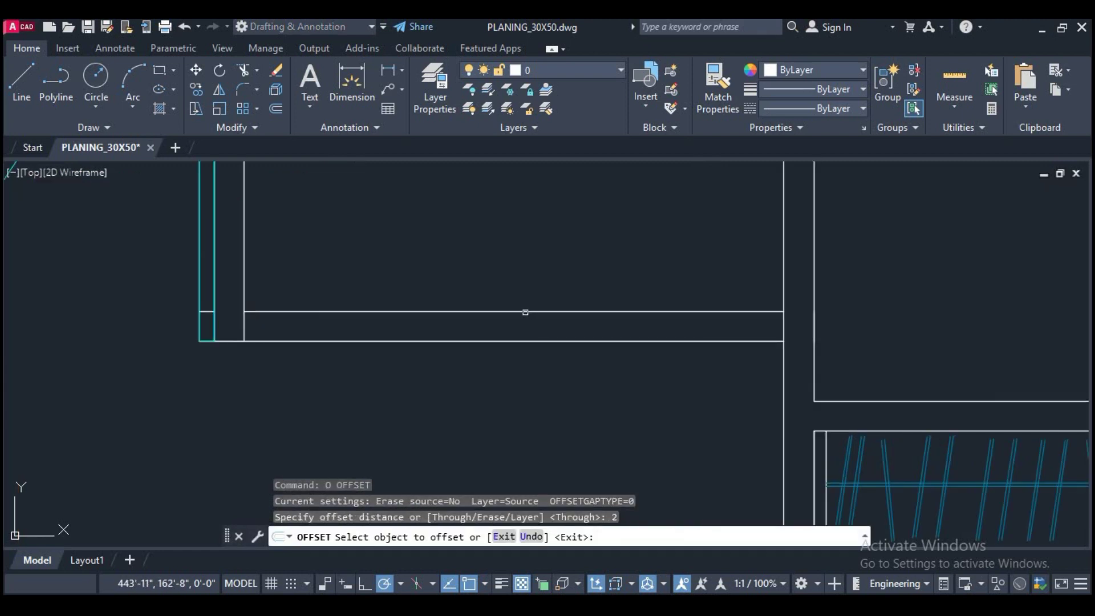
{"action": "left_click", "coordinate": [526, 312]}
{"action": "left_click", "coordinate": [579, 342]}
{"action": "key", "text": "Return"}
{"action": "key", "text": "Return"}
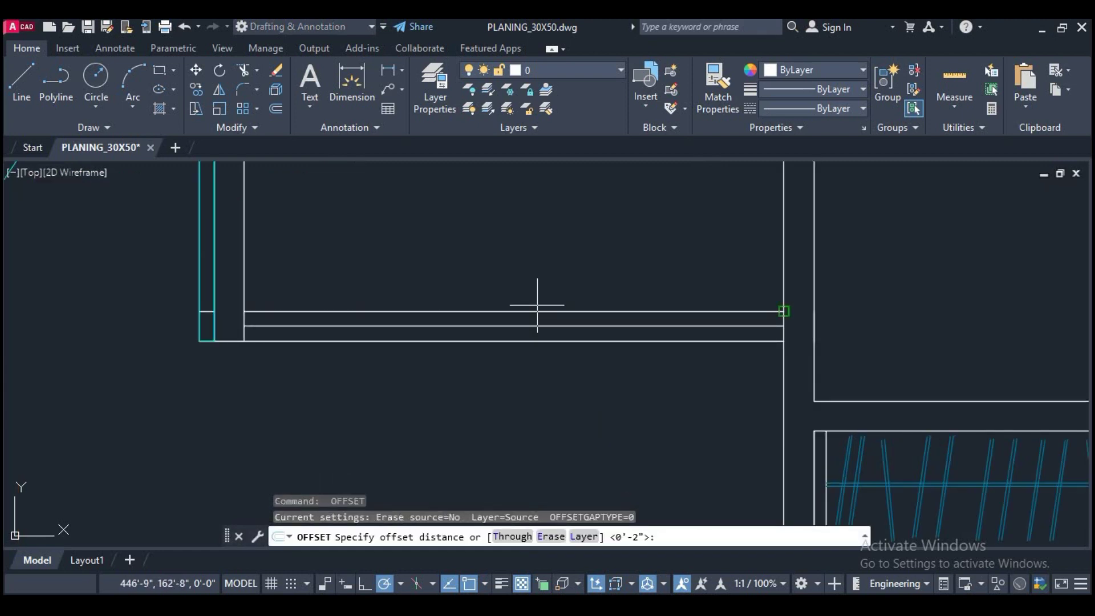
{"action": "left_click", "coordinate": [610, 268]}
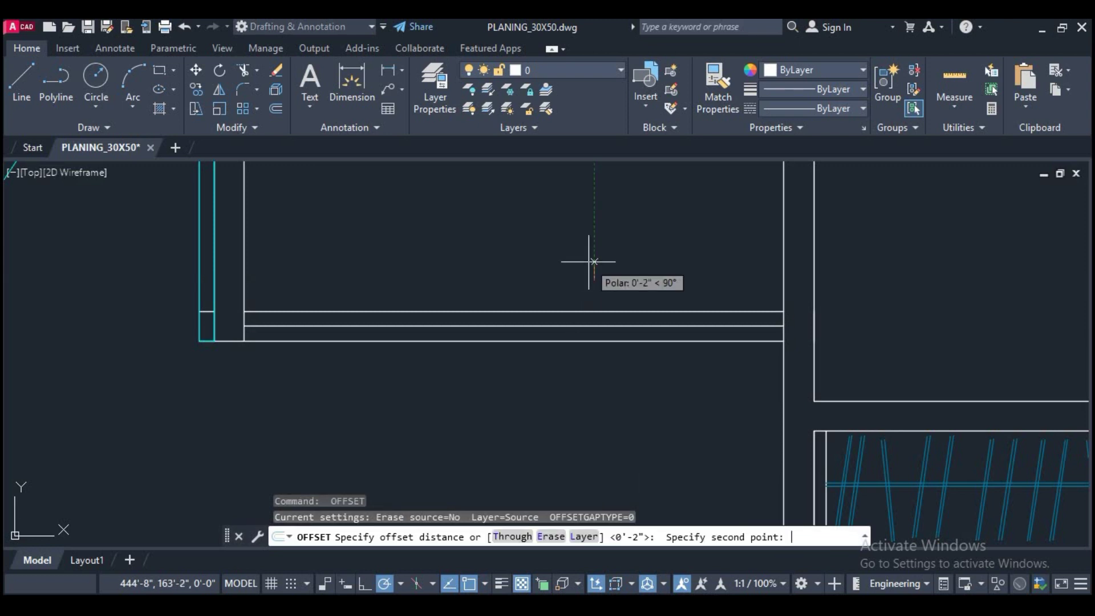
{"action": "left_click", "coordinate": [610, 251]}
{"action": "key", "text": "Return"}
Step: Select the extra wall line and erase it
{"action": "left_click", "coordinate": [587, 319]}
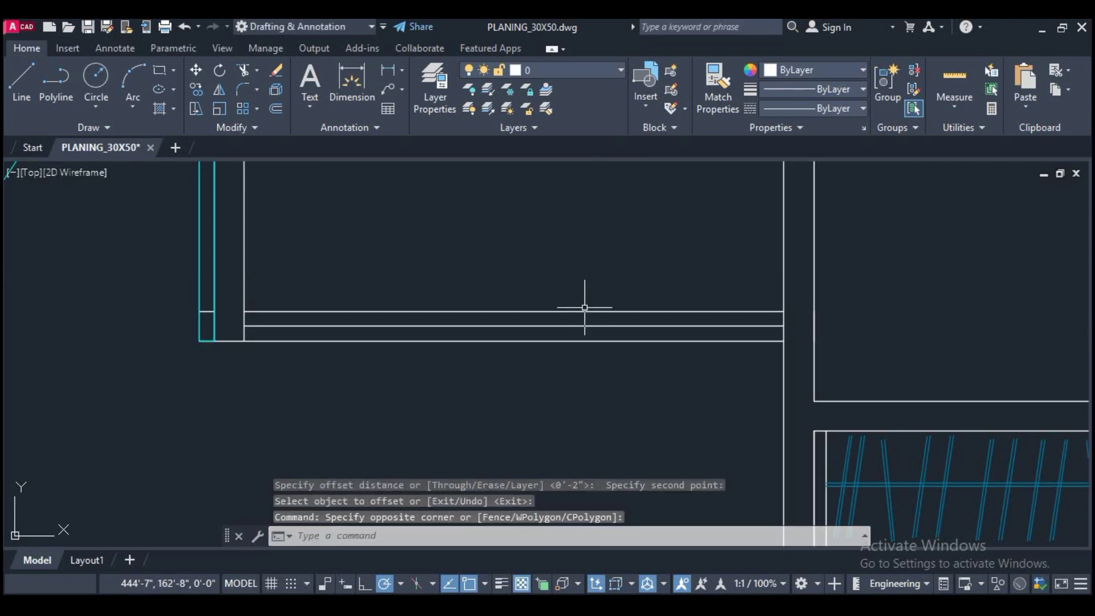
{"action": "left_click", "coordinate": [575, 299]}
{"action": "type", "text": "e"}
{"action": "key", "text": "Return"}
{"action": "scroll", "coordinate": [571, 296], "scroll_direction": "down", "scroll_amount": 5}
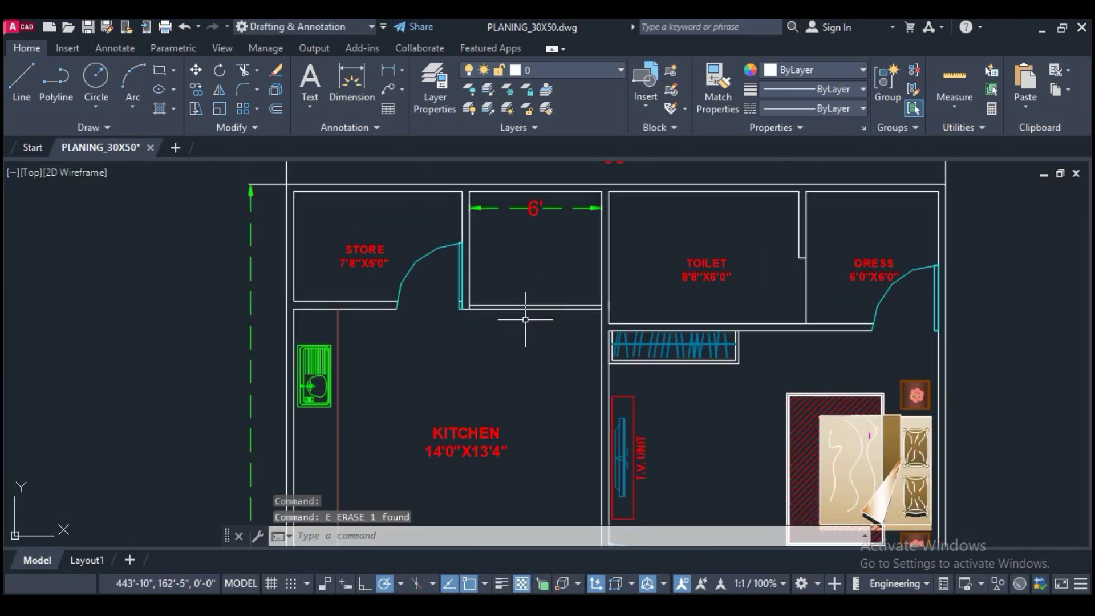
Step: Select the wall line under the 6' space and set its colour to Red
{"action": "left_click", "coordinate": [547, 337]}
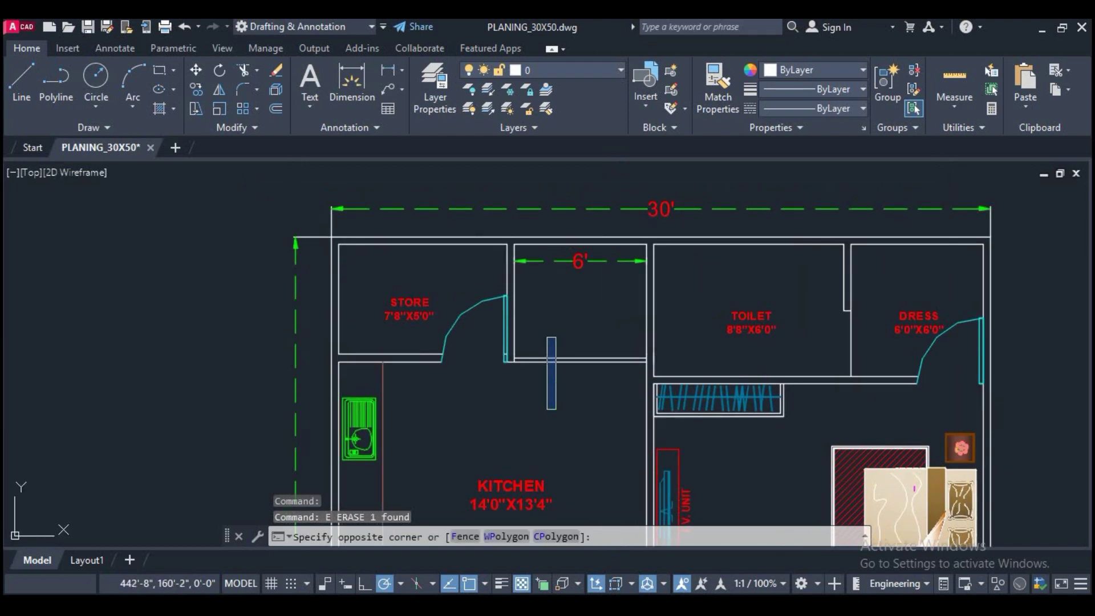
{"action": "left_click", "coordinate": [556, 409]}
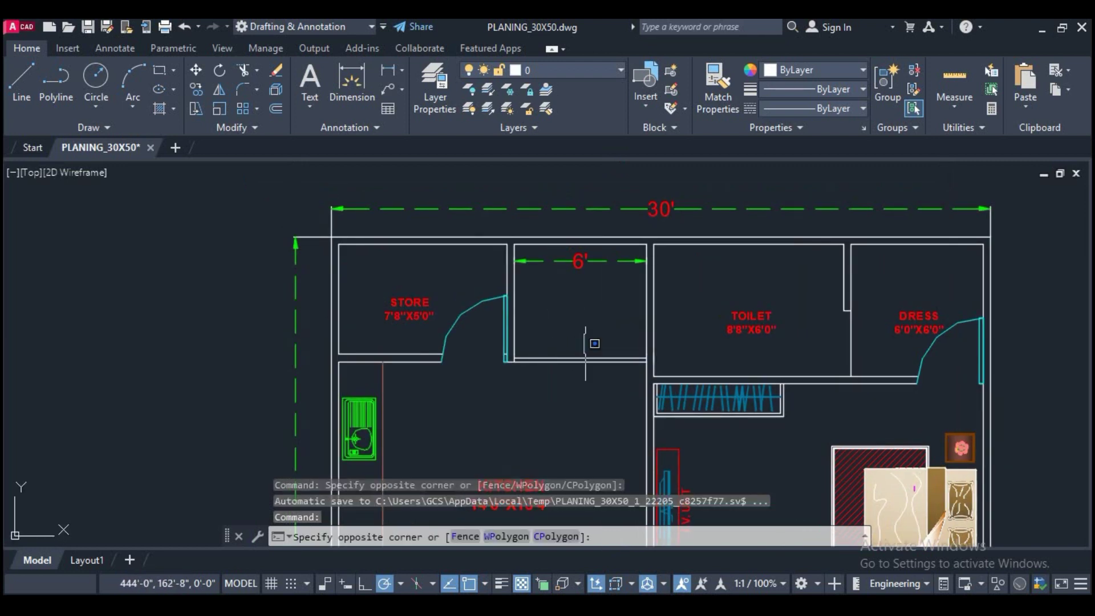
{"action": "left_click", "coordinate": [559, 325]}
{"action": "left_click", "coordinate": [576, 313]}
{"action": "left_click", "coordinate": [594, 356]}
{"action": "left_click", "coordinate": [562, 330]}
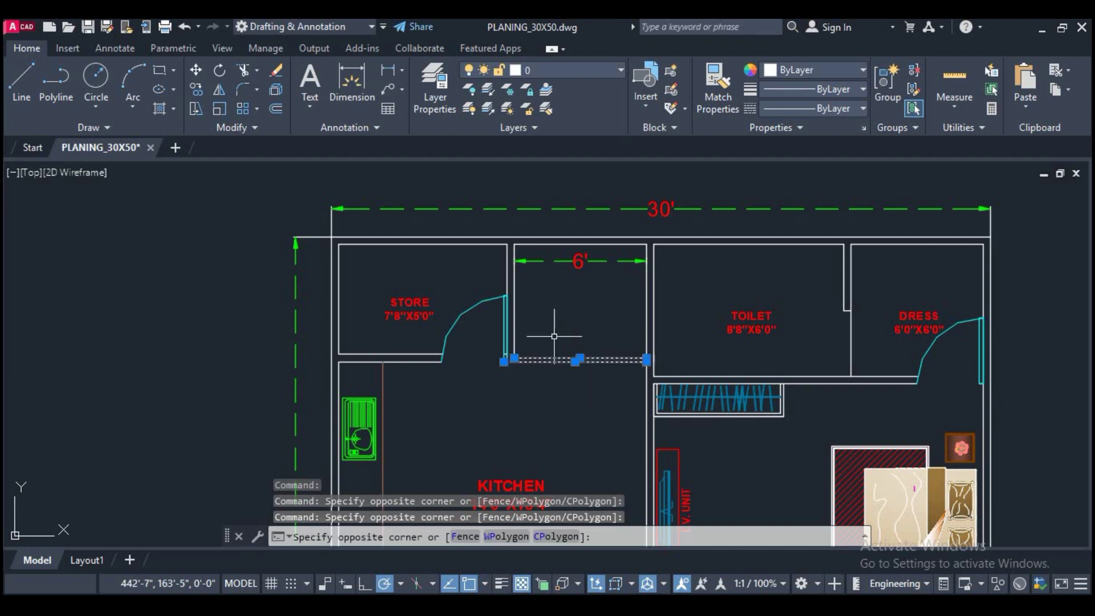
{"action": "left_click", "coordinate": [796, 77]}
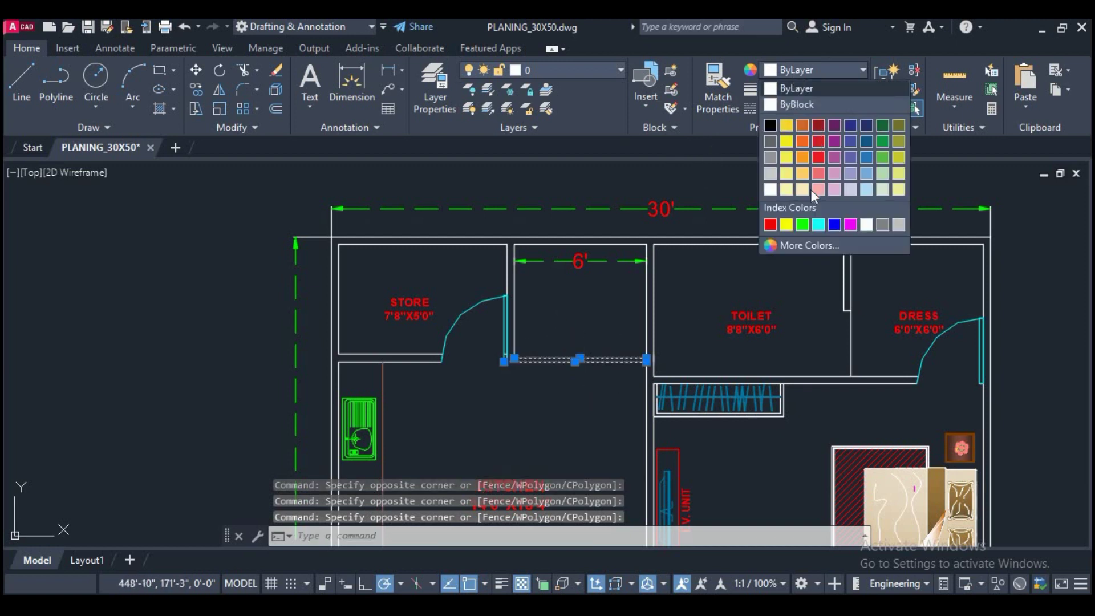
{"action": "left_click", "coordinate": [774, 228]}
Step: Undo the accidental erases to restore the kitchen objects
{"action": "key", "text": "Delete"}
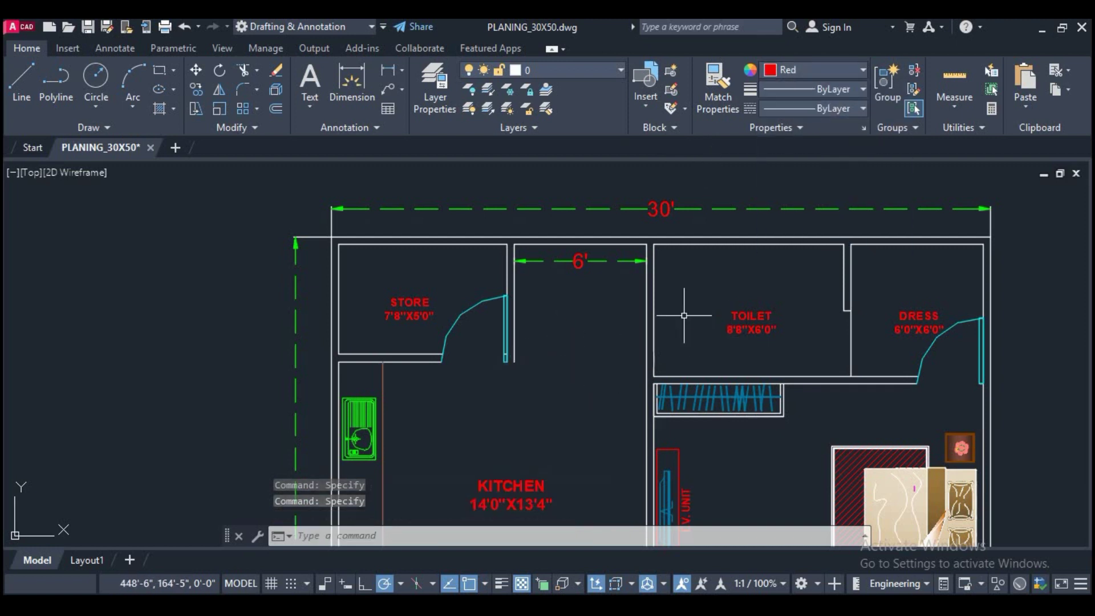
{"action": "key", "text": "ctrl+z"}
{"action": "key", "text": "ctrl+z"}
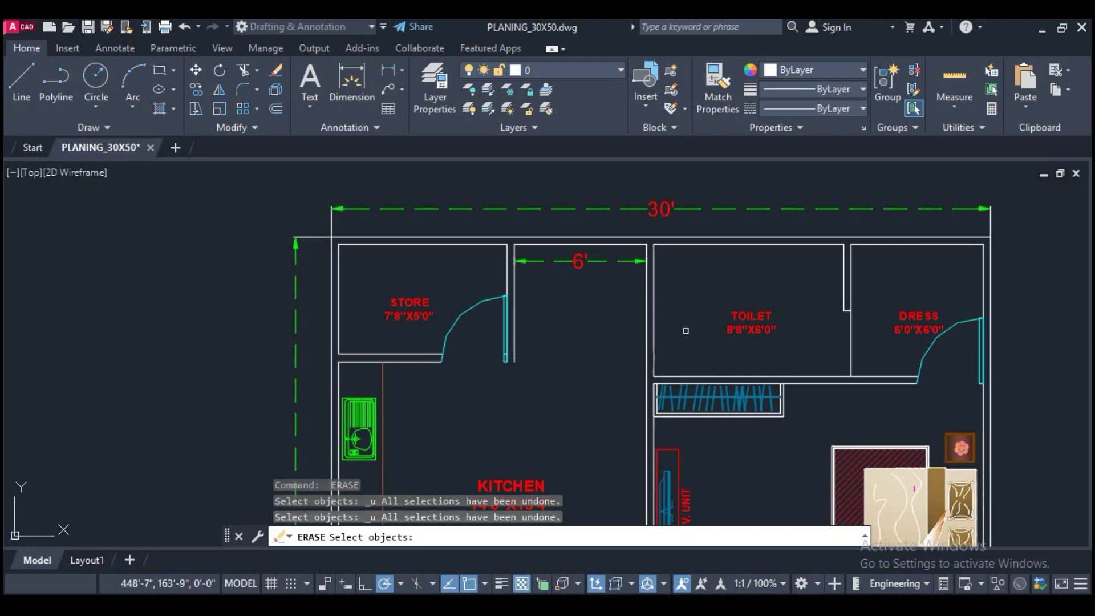
{"action": "right_click", "coordinate": [686, 325], "text": "shift"}
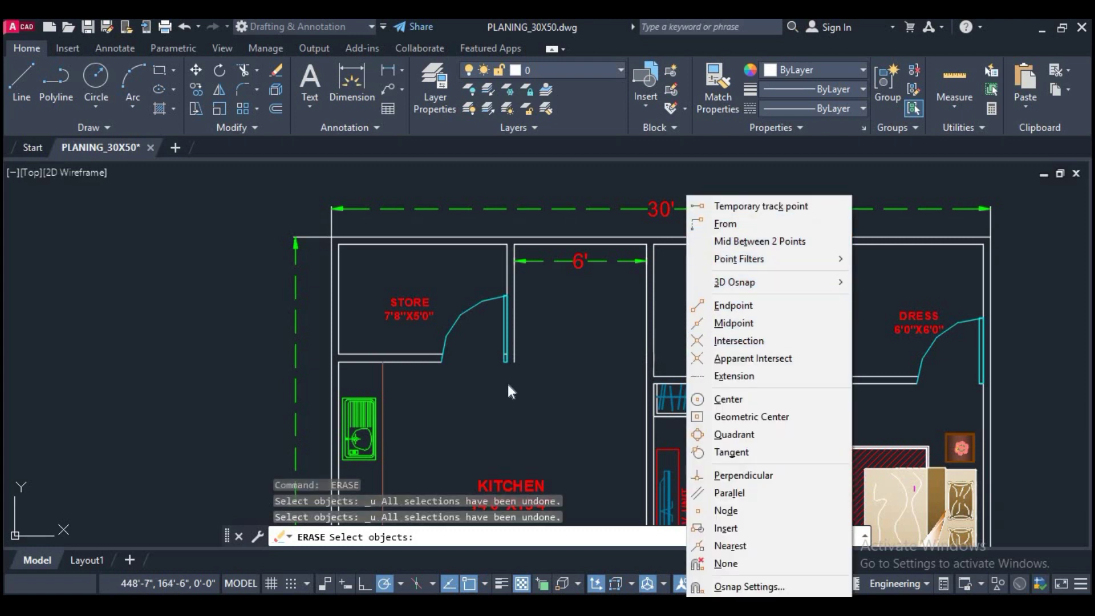
{"action": "left_click", "coordinate": [540, 397]}
{"action": "left_click", "coordinate": [583, 428]}
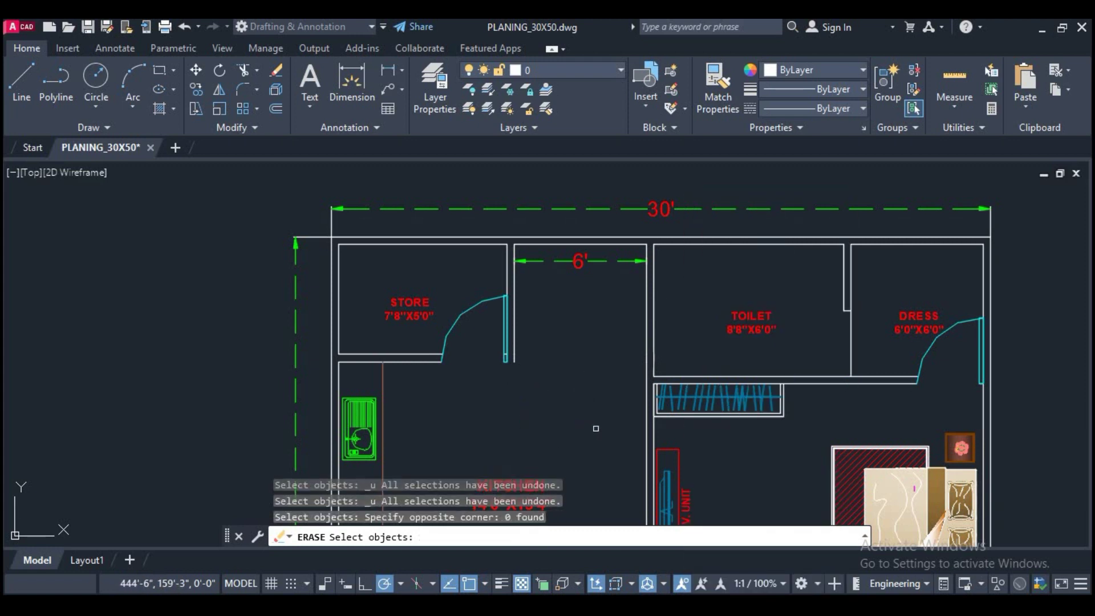
{"action": "key", "text": "Return"}
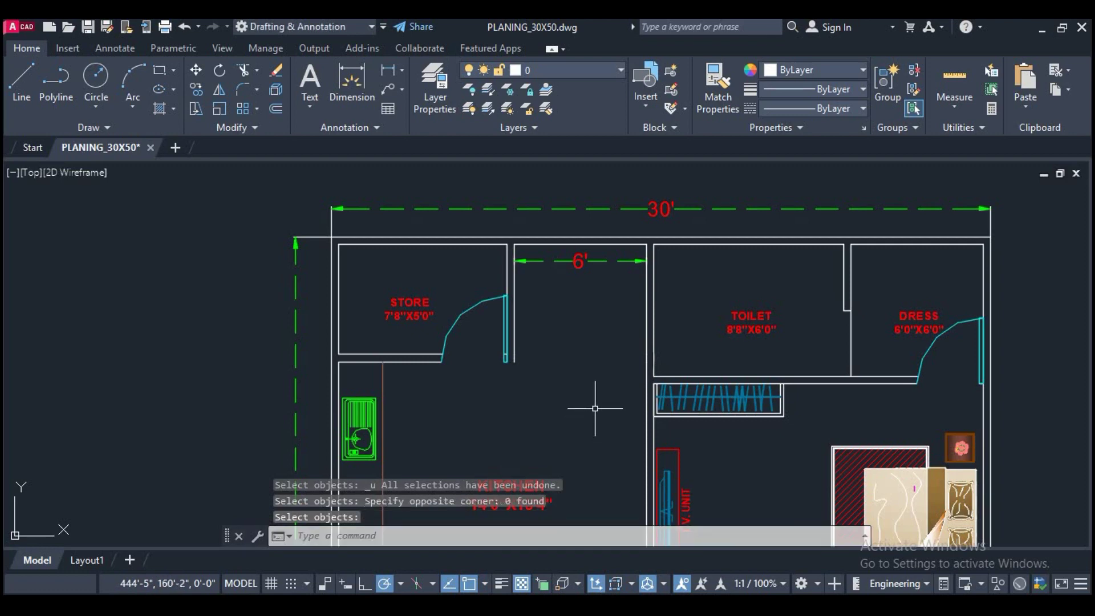
{"action": "key", "text": "ctrl+z"}
{"action": "key", "text": "ctrl+z"}
{"action": "scroll", "coordinate": [595, 408], "scroll_direction": "down", "scroll_amount": 4}
{"action": "middle_click_drag", "start_coordinate": [552, 378], "coordinate": [539, 273]}
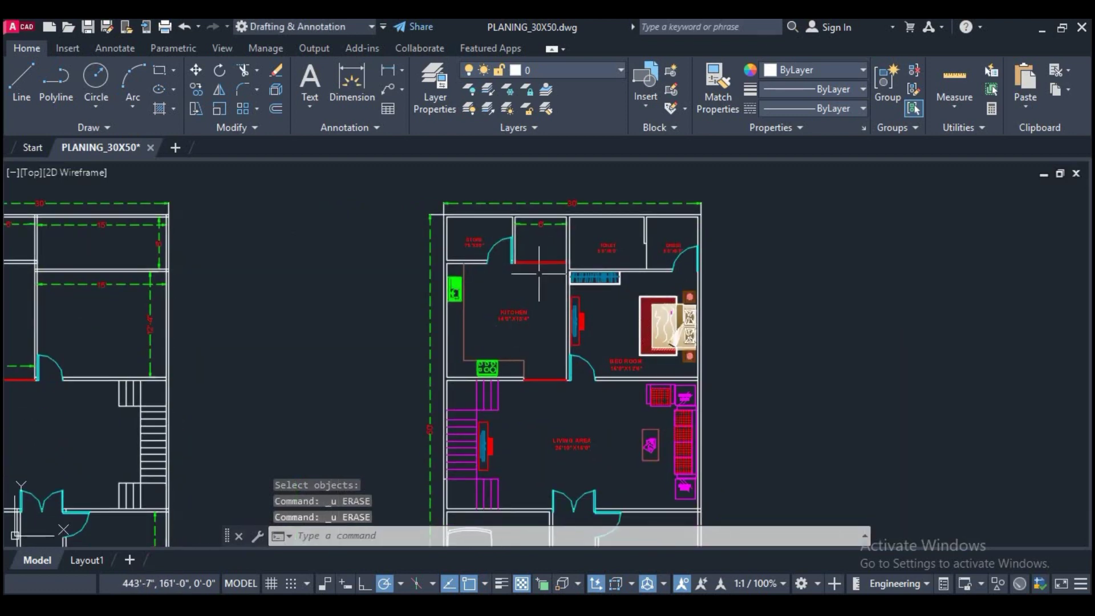
Step: Find the loose furniture blocks and copy the magenta sofa set
{"action": "scroll", "coordinate": [515, 353], "scroll_direction": "down", "scroll_amount": 1}
{"action": "scroll", "coordinate": [513, 288], "scroll_direction": "up", "scroll_amount": 2}
{"action": "scroll", "coordinate": [506, 325], "scroll_direction": "down", "scroll_amount": 1}
{"action": "scroll", "coordinate": [573, 262], "scroll_direction": "up", "scroll_amount": 1}
{"action": "scroll", "coordinate": [555, 291], "scroll_direction": "down", "scroll_amount": 1}
{"action": "scroll", "coordinate": [555, 315], "scroll_direction": "up", "scroll_amount": 1}
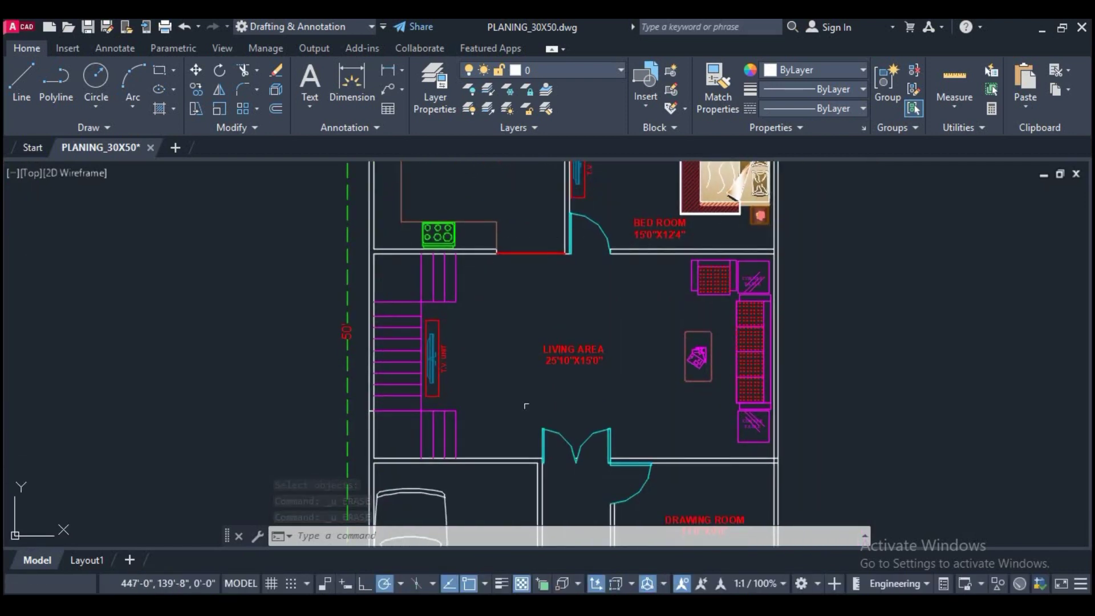
{"action": "middle_click_drag", "start_coordinate": [553, 318], "coordinate": [546, 391]}
{"action": "scroll", "coordinate": [547, 391], "scroll_direction": "up", "scroll_amount": 1}
{"action": "middle_click_drag", "start_coordinate": [513, 330], "coordinate": [595, 311]}
{"action": "scroll", "coordinate": [555, 421], "scroll_direction": "down", "scroll_amount": 1}
{"action": "middle_click_drag", "start_coordinate": [565, 426], "coordinate": [533, 326]}
{"action": "scroll", "coordinate": [679, 453], "scroll_direction": "down", "scroll_amount": 2}
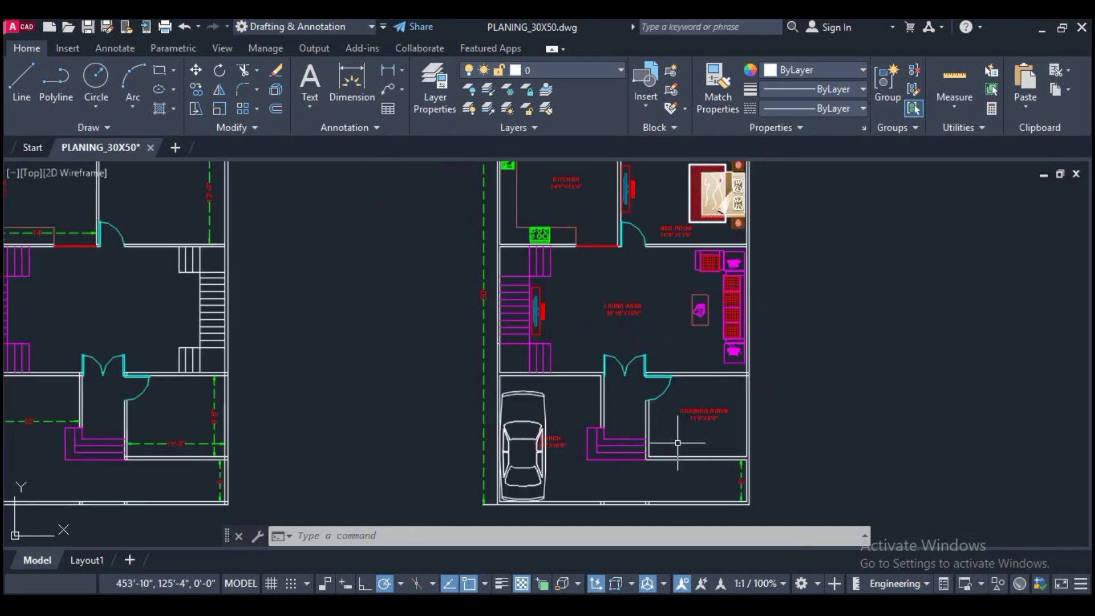
{"action": "scroll", "coordinate": [571, 428], "scroll_direction": "down", "scroll_amount": 2}
{"action": "scroll", "coordinate": [505, 420], "scroll_direction": "down", "scroll_amount": 2}
{"action": "middle_click_drag", "start_coordinate": [530, 427], "coordinate": [663, 371]}
{"action": "scroll", "coordinate": [240, 451], "scroll_direction": "up", "scroll_amount": 2}
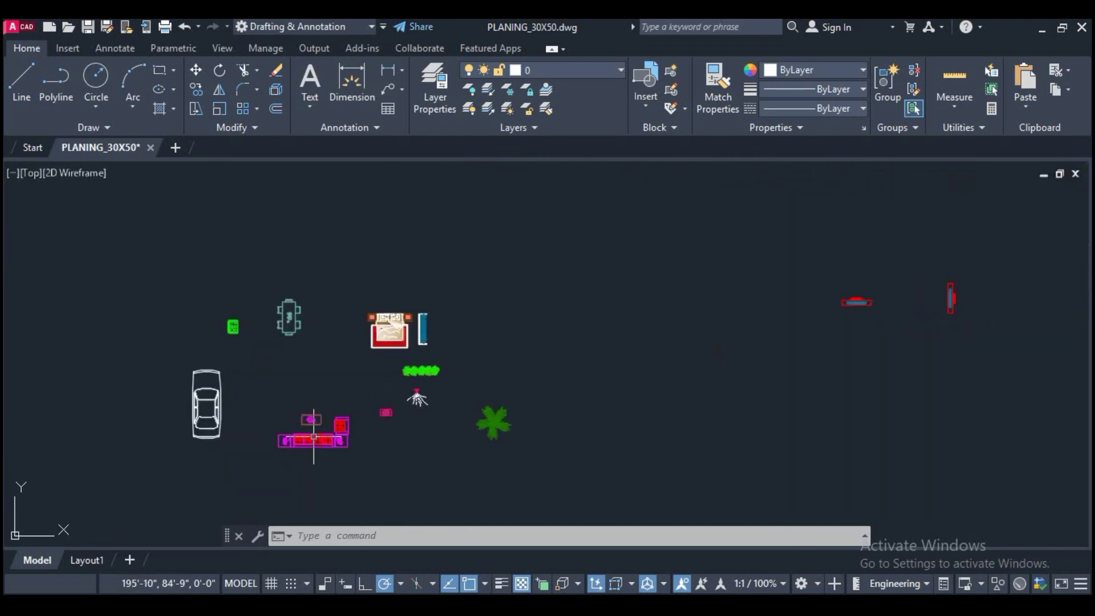
{"action": "scroll", "coordinate": [339, 450], "scroll_direction": "up", "scroll_amount": 2}
{"action": "key", "text": "ctrl+c"}
Step: Paste the sofa set copy beside the right-hand floor plan
{"action": "key", "text": "ctrl+v"}
{"action": "scroll", "coordinate": [619, 428], "scroll_direction": "down", "scroll_amount": 3}
{"action": "mouse_move", "coordinate": [618, 428]}
{"action": "middle_mouse_down"}
{"action": "mouse_move", "coordinate": [502, 396]}
{"action": "mouse_move", "coordinate": [486, 335]}
{"action": "middle_mouse_up"}
{"action": "scroll", "coordinate": [547, 308], "scroll_direction": "up", "scroll_amount": 4}
{"action": "middle_click_drag", "start_coordinate": [760, 362], "coordinate": [654, 374]}
{"action": "left_click", "coordinate": [671, 371]}
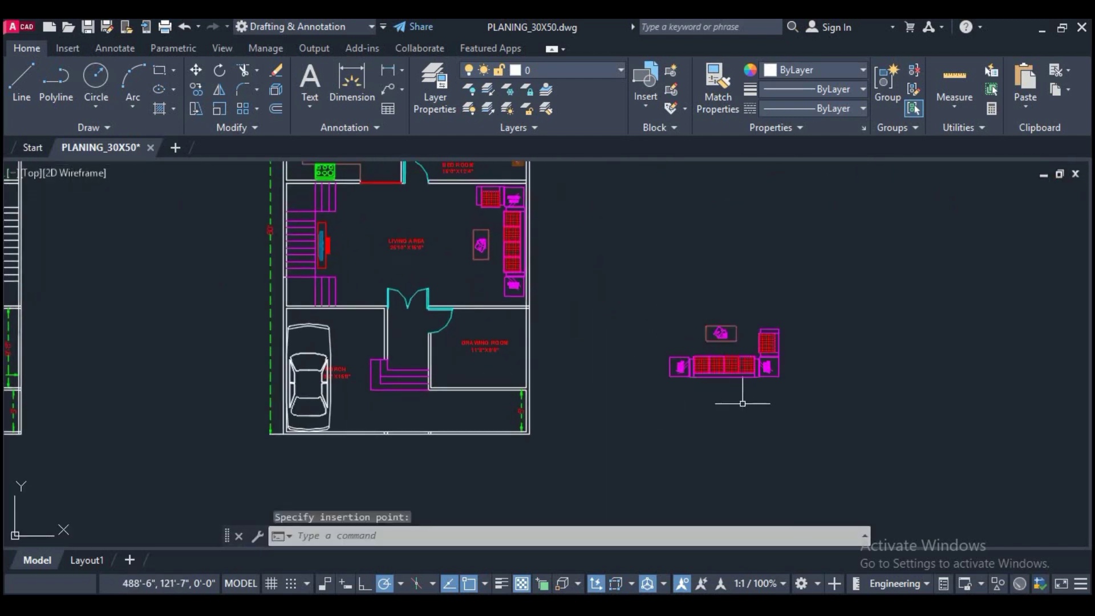
Step: Start scaling the pasted sofa set with SC
{"action": "type", "text": "sc"}
{"action": "key", "text": "Return"}
{"action": "left_click", "coordinate": [735, 368]}
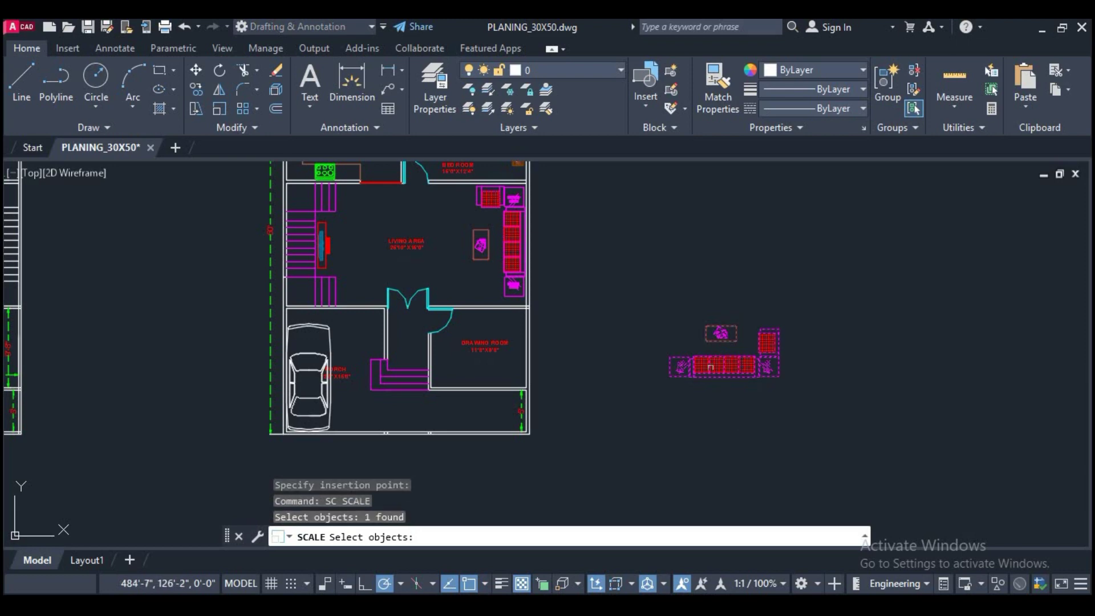
{"action": "key", "text": "Return"}
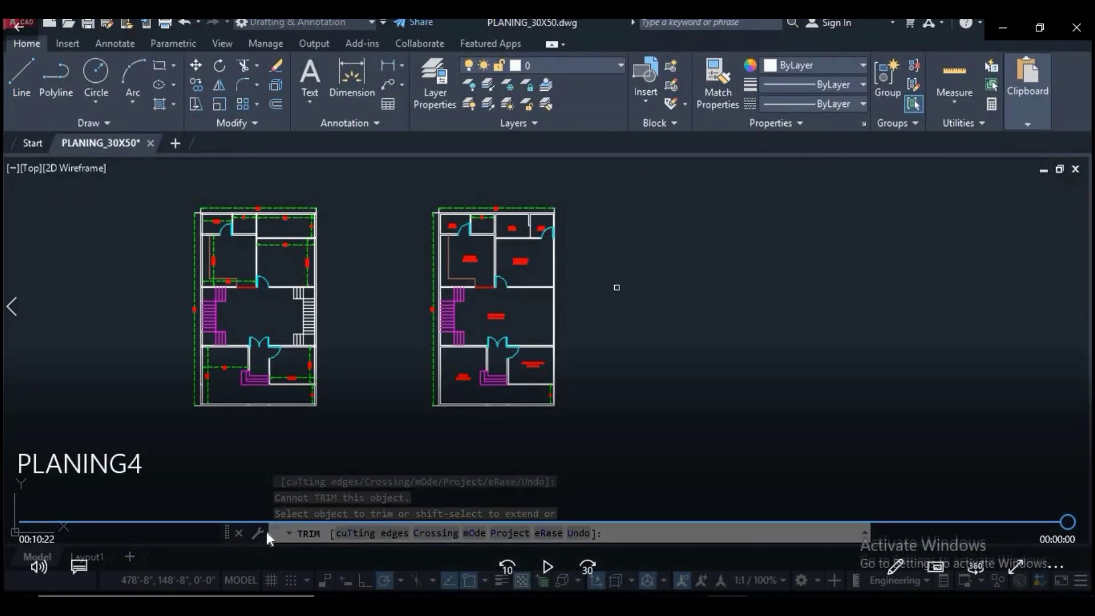
{"action": "left_click", "coordinate": [723, 331]}
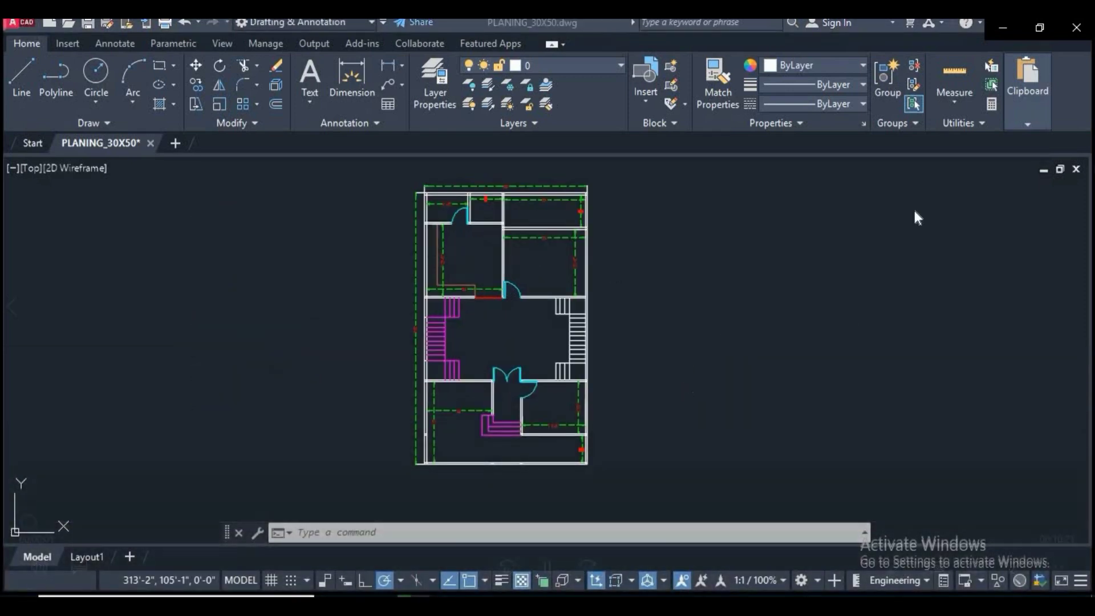
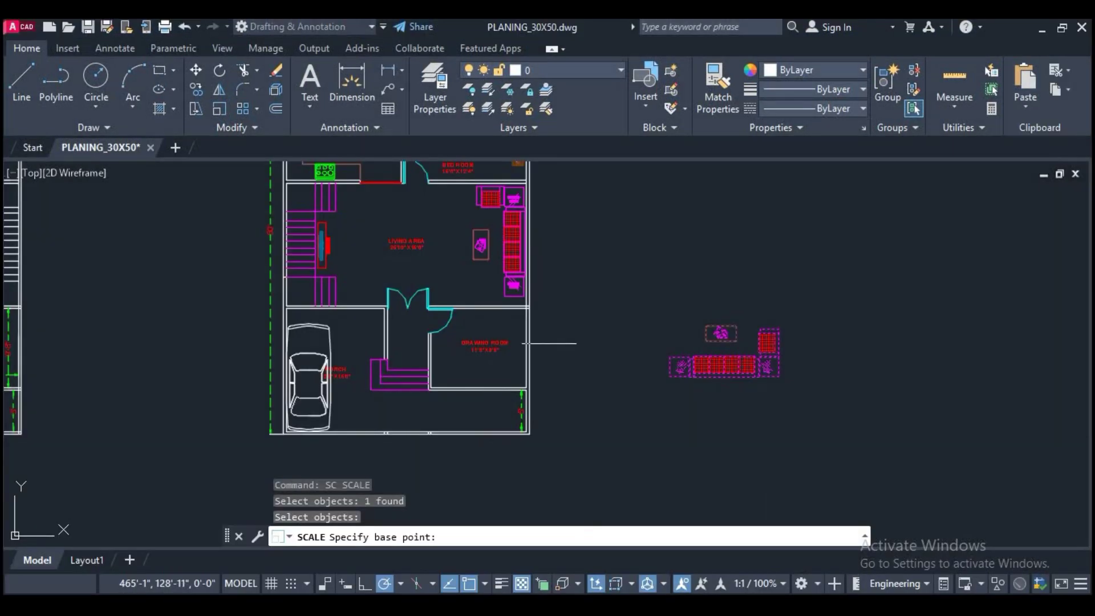
Step: Scale the sofa set, chair and centre table down to half size
{"action": "middle_click_drag", "start_coordinate": [557, 371], "coordinate": [582, 394]}
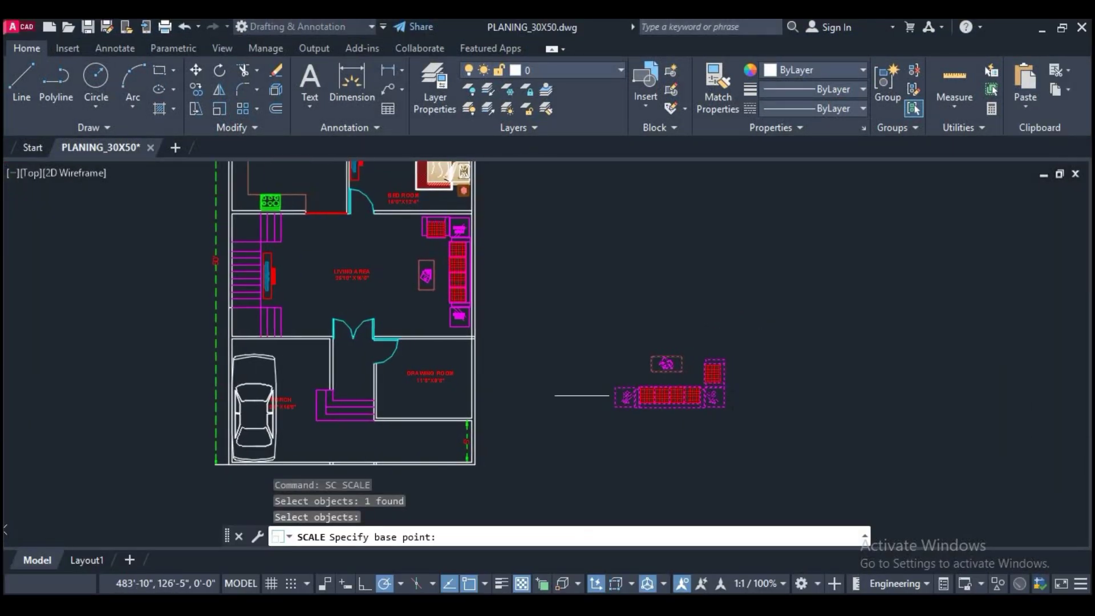
{"action": "key", "text": "Return"}
{"action": "left_click", "coordinate": [685, 388]}
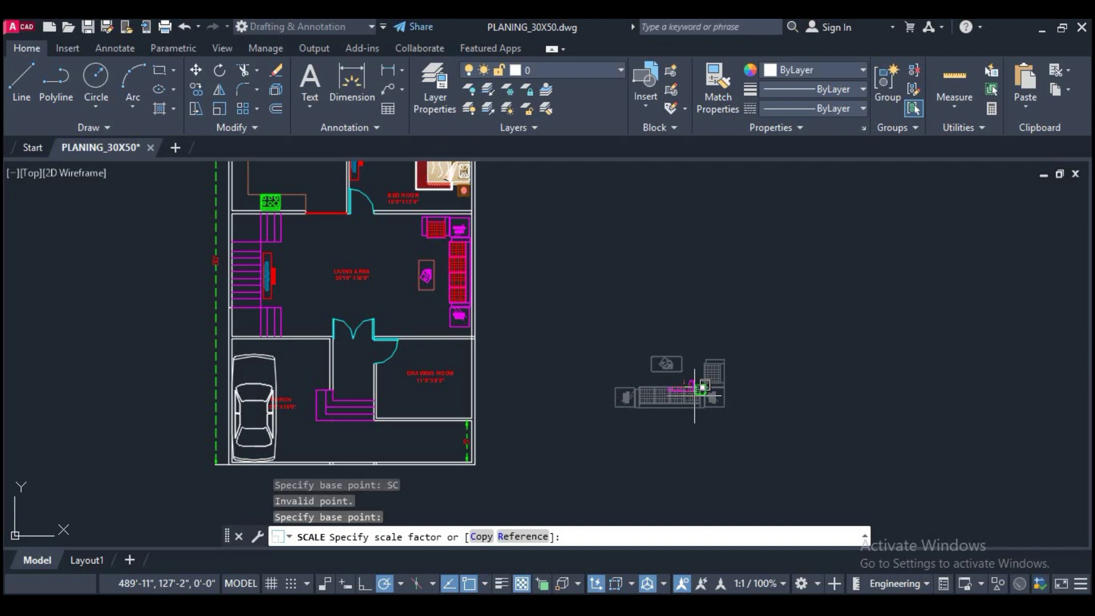
{"action": "type", "text": "0.5"}
{"action": "key", "text": "Return"}
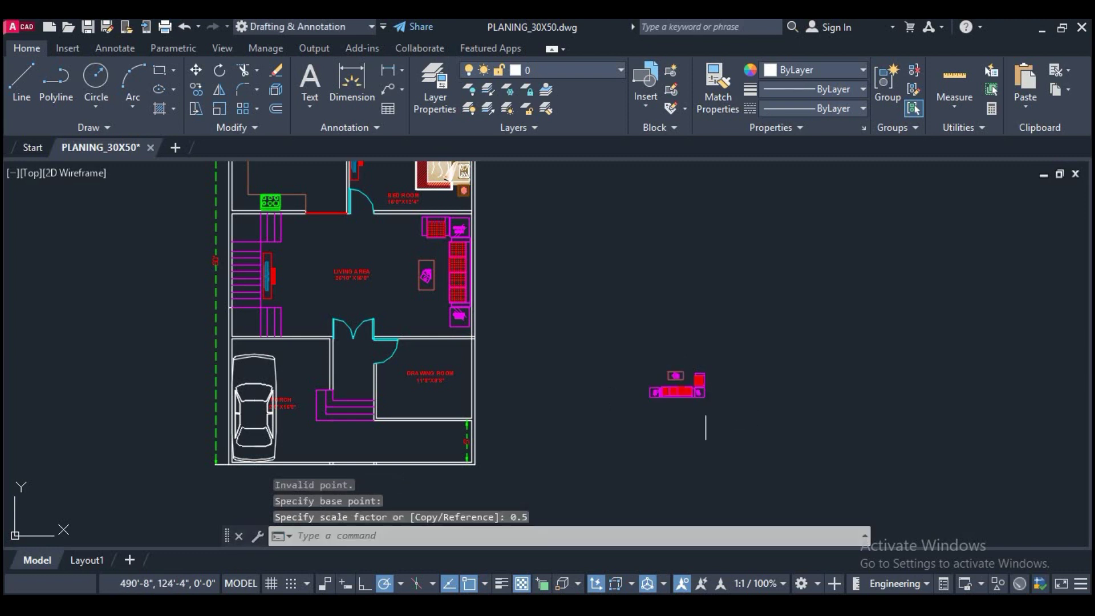
Step: Move the half-size furniture set inside the drawing room
{"action": "scroll", "coordinate": [704, 422], "scroll_direction": "up", "scroll_amount": 2}
{"action": "left_click", "coordinate": [713, 421]}
{"action": "left_click", "coordinate": [642, 344]}
{"action": "type", "text": "m"}
{"action": "key", "text": "Return"}
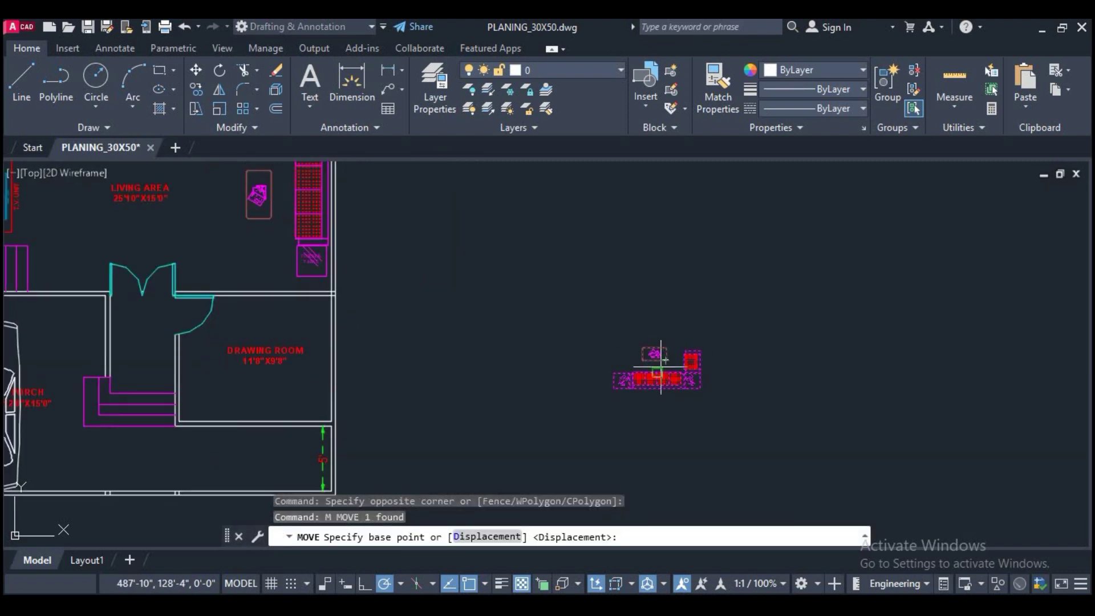
{"action": "left_click", "coordinate": [650, 370]}
{"action": "middle_click_drag", "start_coordinate": [650, 370], "coordinate": [843, 364]}
{"action": "scroll", "coordinate": [266, 382], "scroll_direction": "up", "scroll_amount": 2}
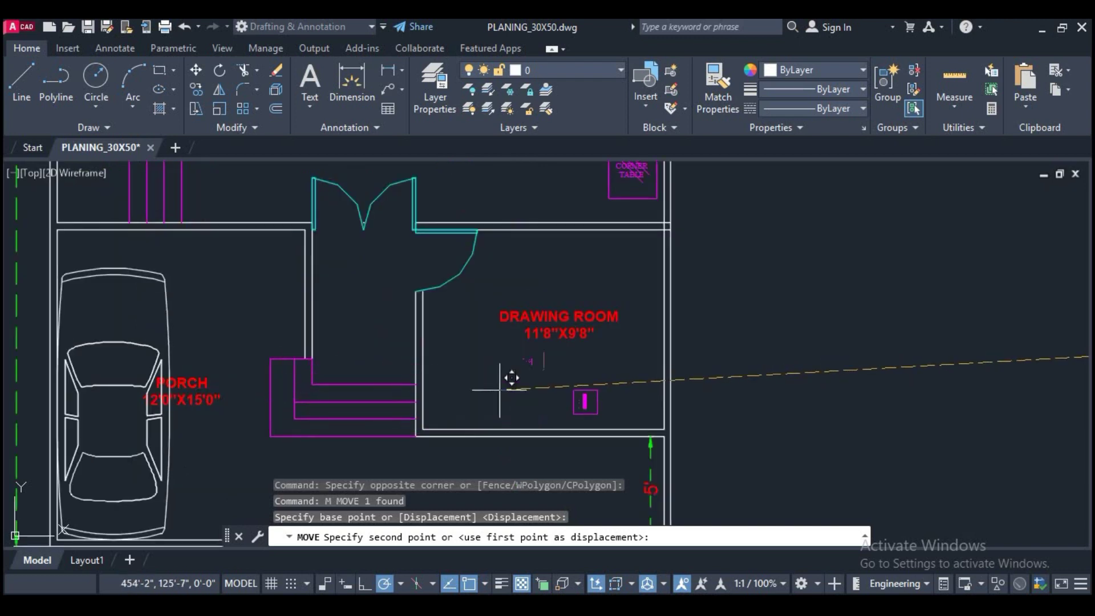
{"action": "left_click", "coordinate": [569, 375]}
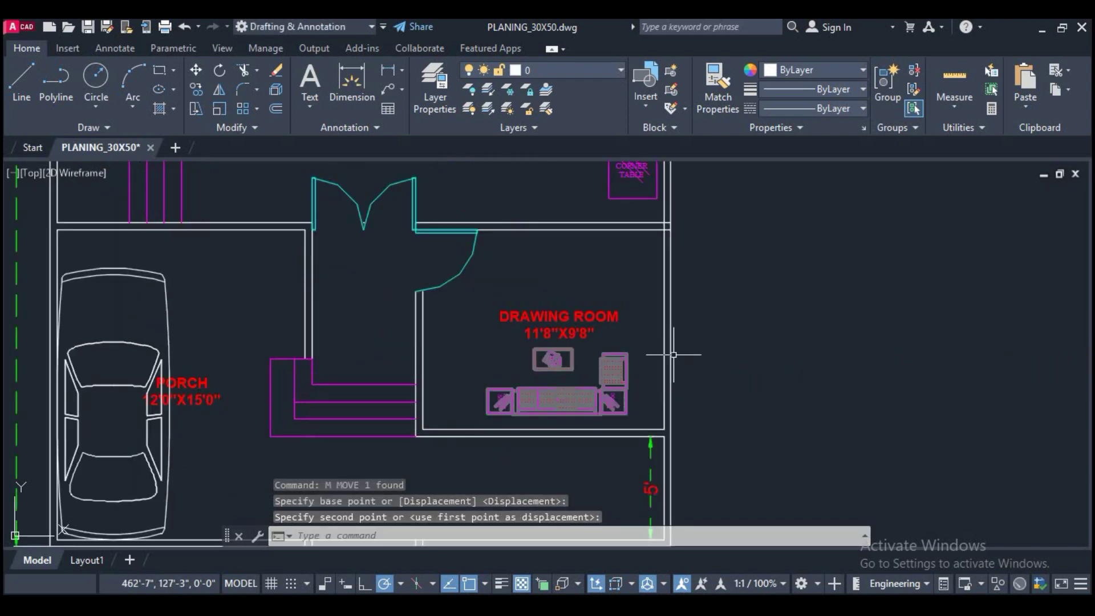
Step: Enlarge the furniture set by a scale factor of 1.2
{"action": "type", "text": "sc"}
{"action": "key", "text": "Return"}
{"action": "left_click", "coordinate": [595, 389]}
{"action": "key", "text": "Return"}
{"action": "left_click", "coordinate": [595, 389]}
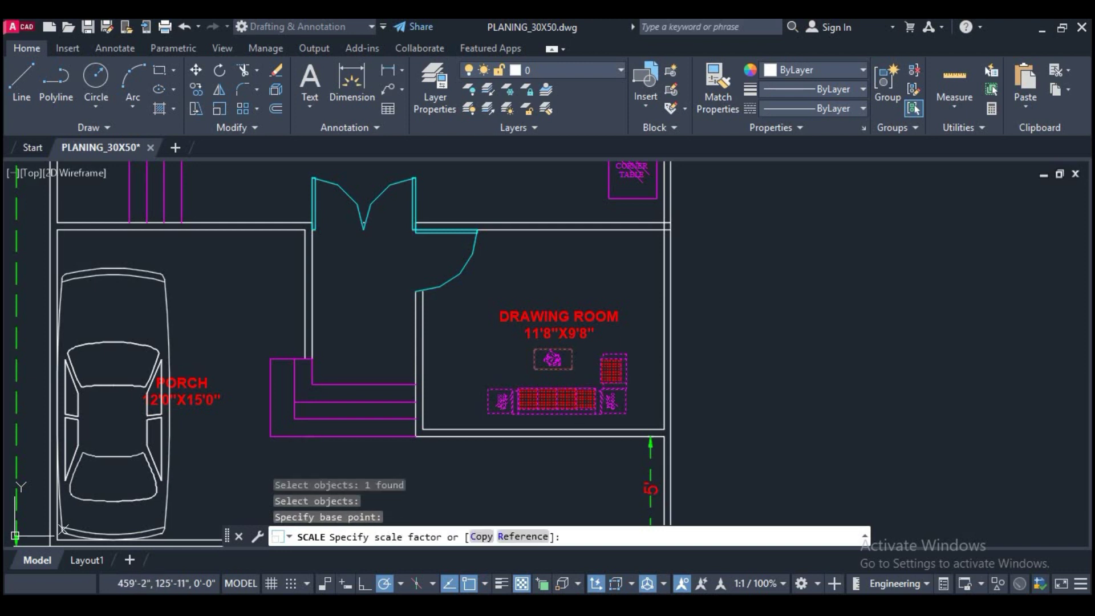
{"action": "type", "text": ".2"}
{"action": "key", "text": "Return"}
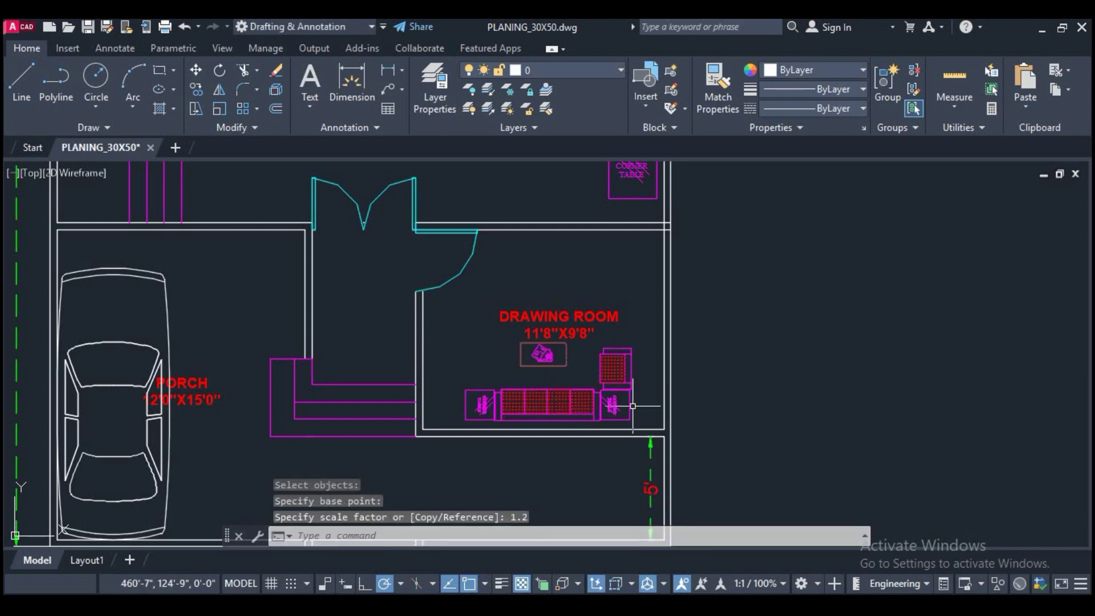
Step: Move the enlarged furniture into the drawing room's bottom-right corner
{"action": "scroll", "coordinate": [634, 403], "scroll_direction": "up", "scroll_amount": 2}
{"action": "left_click", "coordinate": [634, 403]}
{"action": "left_click", "coordinate": [686, 406]}
{"action": "type", "text": "m"}
{"action": "key", "text": "Return"}
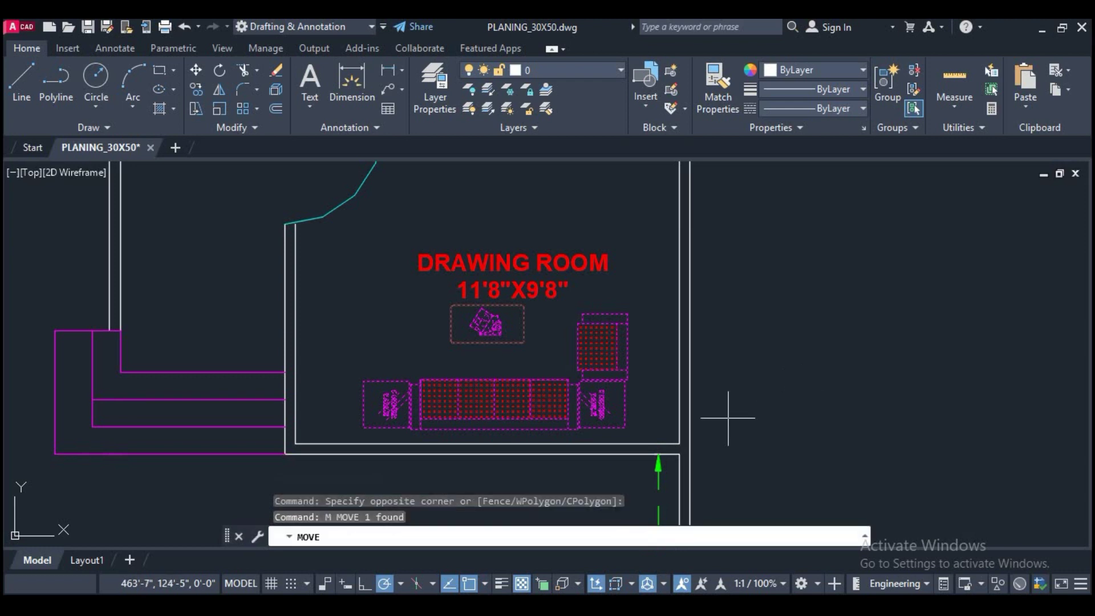
{"action": "left_click", "coordinate": [754, 420]}
{"action": "left_click", "coordinate": [797, 419]}
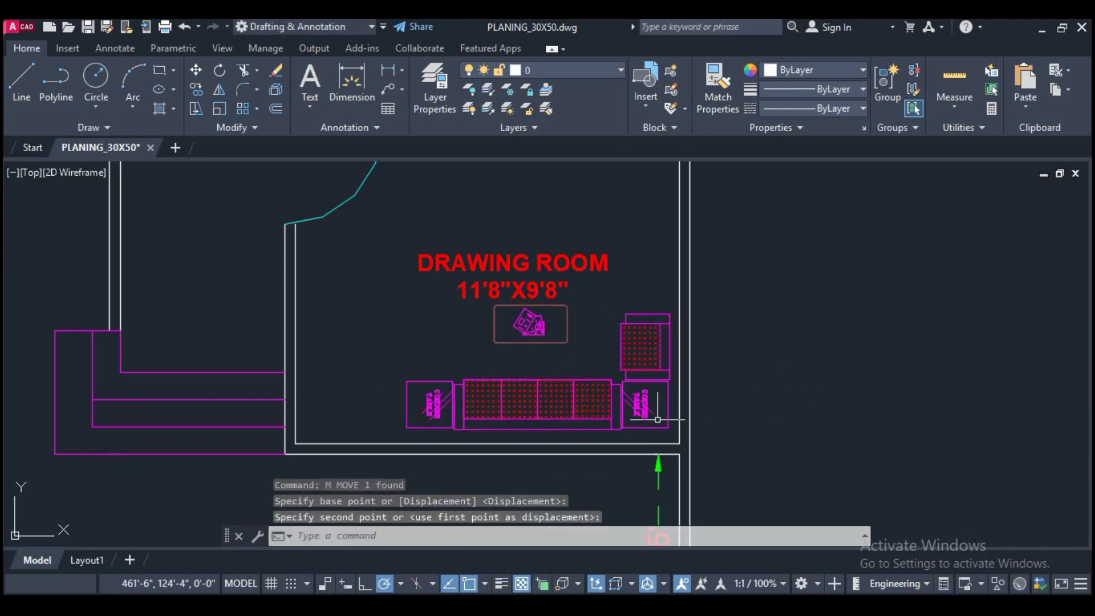
Step: Begin another move to fine-tune the furniture's position against the bottom wall
{"action": "type", "text": "m"}
{"action": "key", "text": "Return"}
{"action": "left_click", "coordinate": [821, 378]}
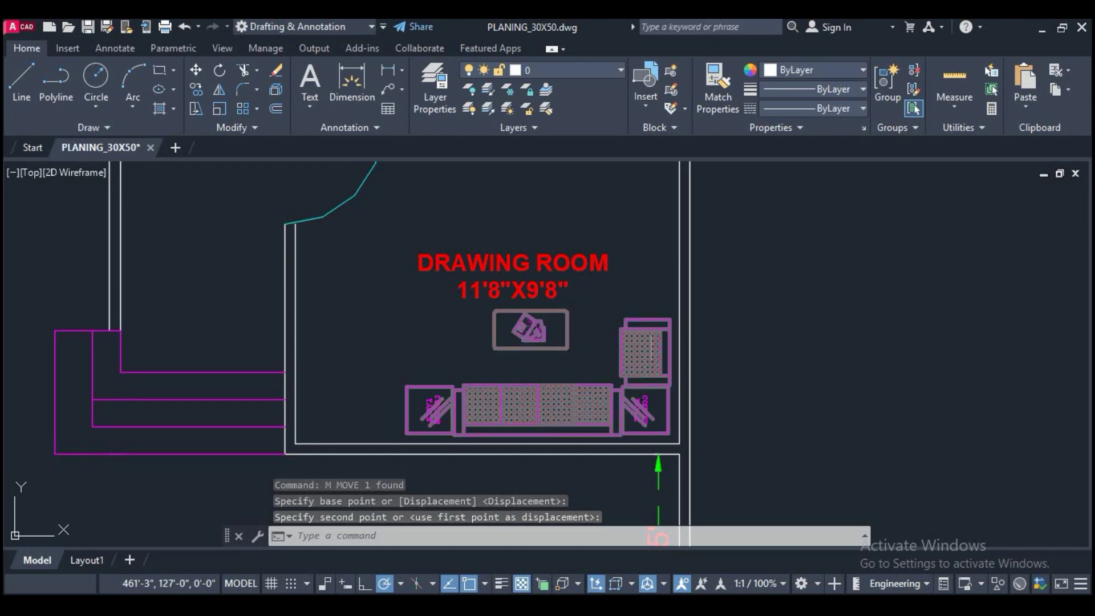
{"action": "scroll", "coordinate": [619, 460], "scroll_direction": "down", "scroll_amount": 2}
{"action": "scroll", "coordinate": [567, 297], "scroll_direction": "down", "scroll_amount": 2}
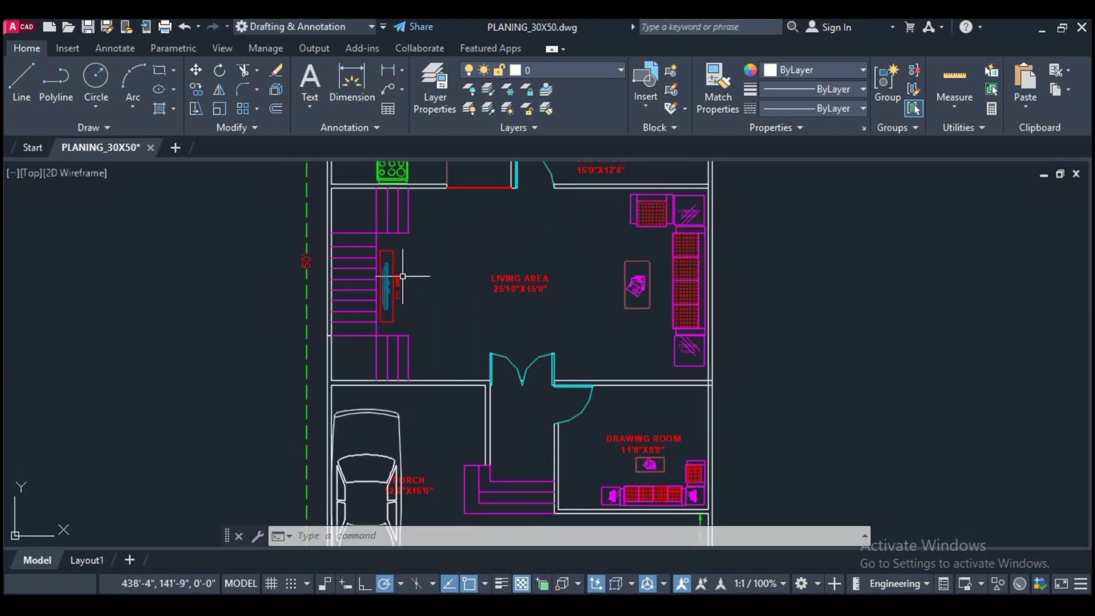
Step: Paste a copy of the TV unit beside the plan
{"action": "scroll", "coordinate": [427, 313], "scroll_direction": "up", "scroll_amount": 4}
{"action": "left_click", "coordinate": [393, 300]}
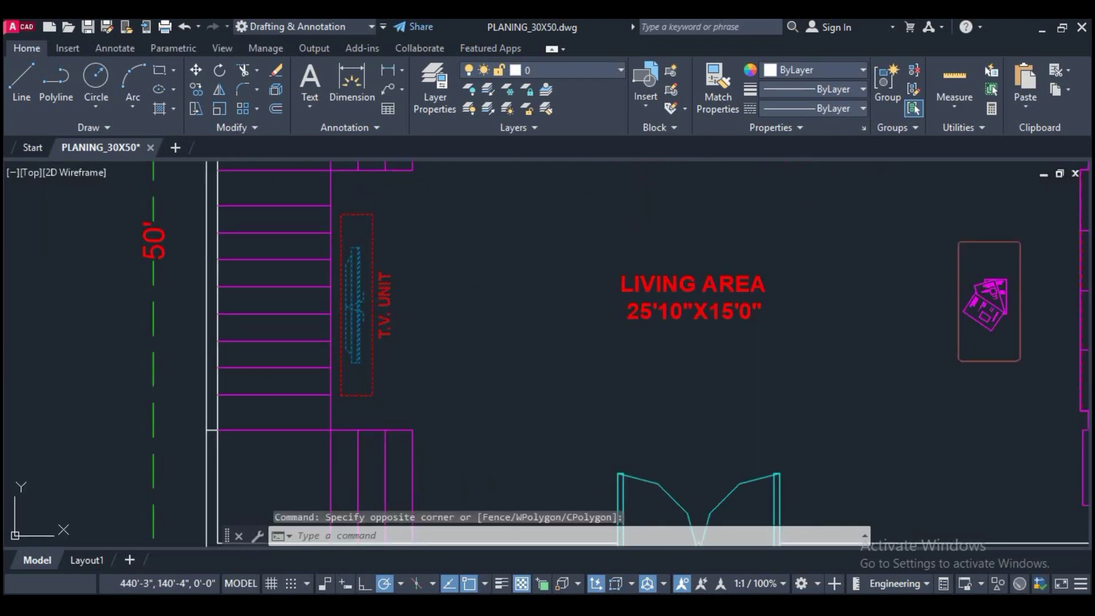
{"action": "key", "text": "ctrl+v"}
{"action": "scroll", "coordinate": [660, 420], "scroll_direction": "down", "scroll_amount": 3}
{"action": "left_click", "coordinate": [741, 344]}
Step: Rotate the pasted TV unit 90° so it lies horizontal
{"action": "left_click", "coordinate": [824, 425]}
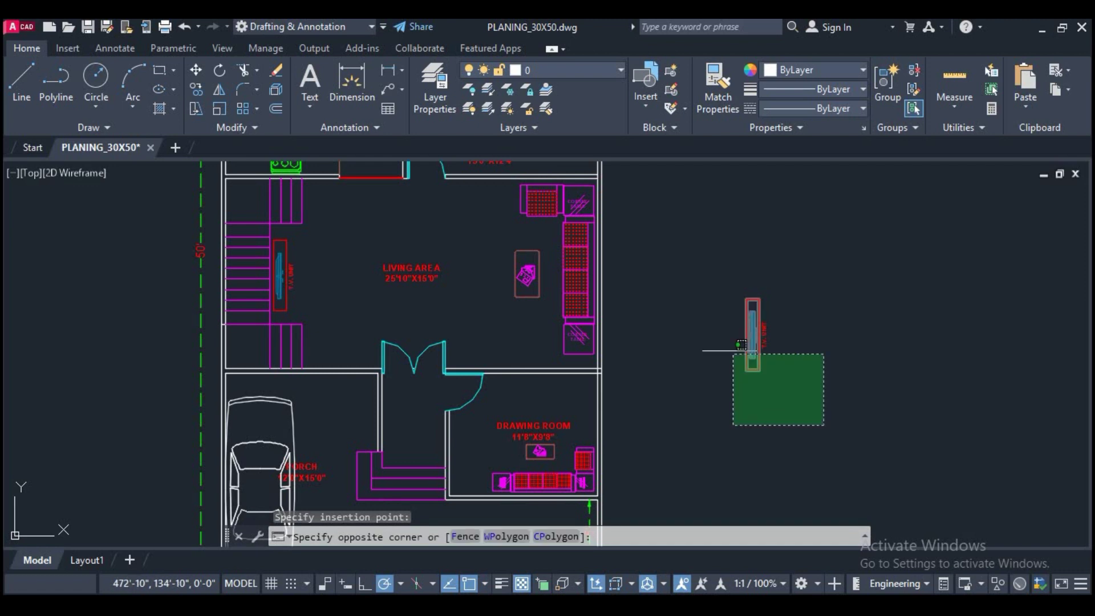
{"action": "left_click", "coordinate": [735, 345]}
{"action": "type", "text": "o"}
{"action": "key", "text": "Return"}
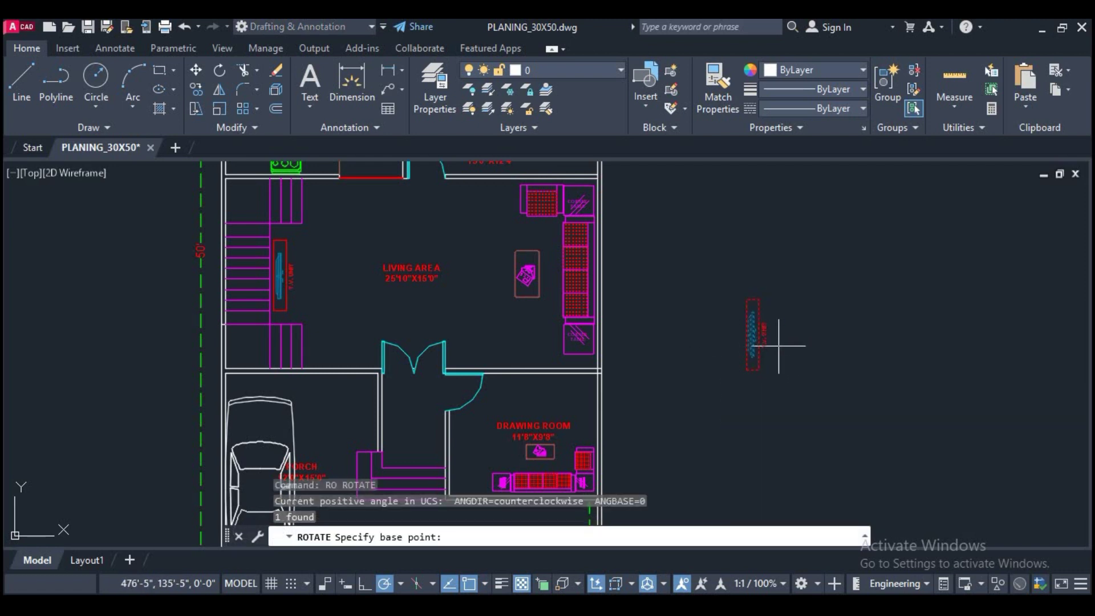
{"action": "left_click", "coordinate": [789, 316]}
{"action": "left_click", "coordinate": [789, 329]}
Step: Move the rotated TV unit against the drawing room's top wall
{"action": "scroll", "coordinate": [789, 329], "scroll_direction": "up", "scroll_amount": 2}
{"action": "left_click", "coordinate": [783, 272]}
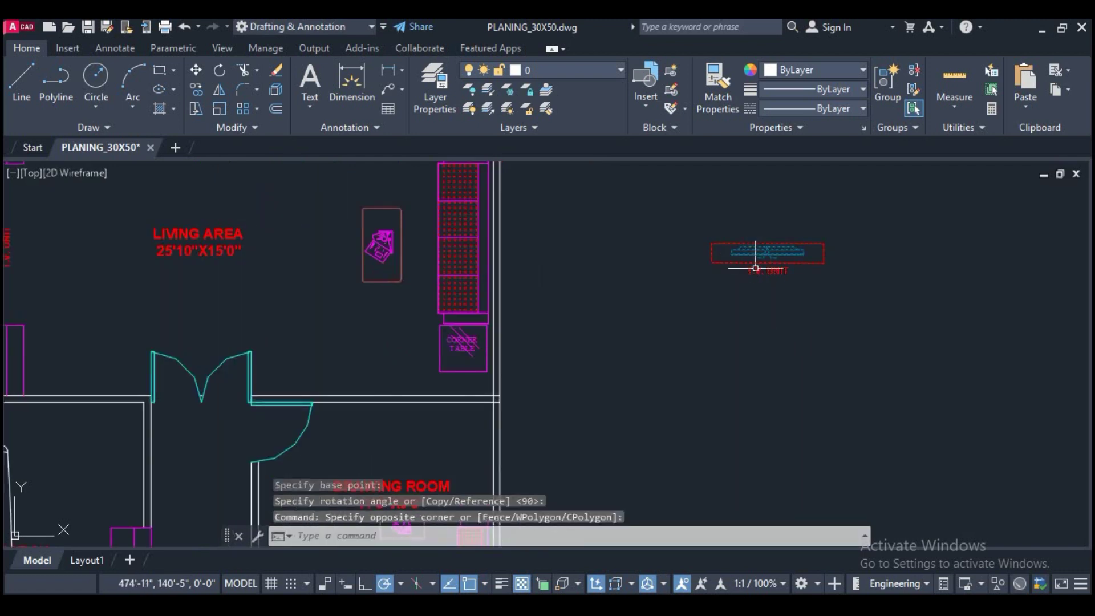
{"action": "left_click", "coordinate": [727, 240]}
{"action": "type", "text": "m"}
{"action": "key", "text": "Return"}
{"action": "left_click", "coordinate": [730, 299]}
{"action": "scroll", "coordinate": [599, 366], "scroll_direction": "down", "scroll_amount": 3}
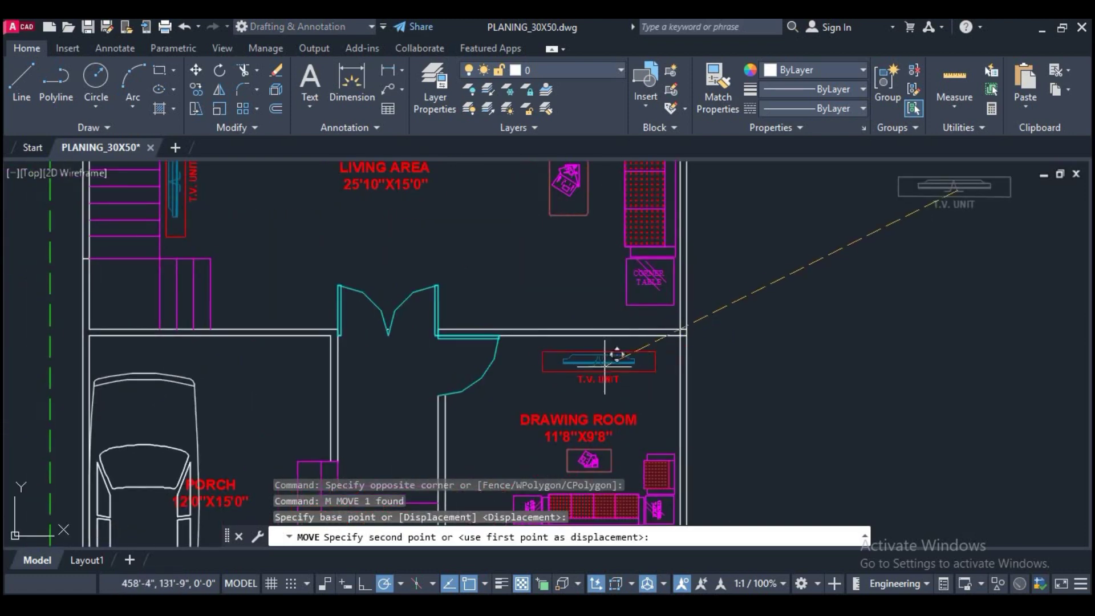
{"action": "scroll", "coordinate": [611, 354], "scroll_direction": "up", "scroll_amount": 3}
{"action": "left_click", "coordinate": [592, 338]}
Step: Pan to the porch and select the car
{"action": "scroll", "coordinate": [592, 339], "scroll_direction": "down", "scroll_amount": 4}
{"action": "scroll", "coordinate": [583, 437], "scroll_direction": "up", "scroll_amount": 2}
{"action": "scroll", "coordinate": [583, 437], "scroll_direction": "up", "scroll_amount": 1}
{"action": "mouse_move", "coordinate": [582, 438]}
{"action": "middle_mouse_down"}
{"action": "mouse_move", "coordinate": [545, 450]}
{"action": "mouse_move", "coordinate": [518, 396]}
{"action": "middle_mouse_up"}
{"action": "scroll", "coordinate": [518, 396], "scroll_direction": "up", "scroll_amount": 2}
{"action": "scroll", "coordinate": [570, 435], "scroll_direction": "up", "scroll_amount": 1}
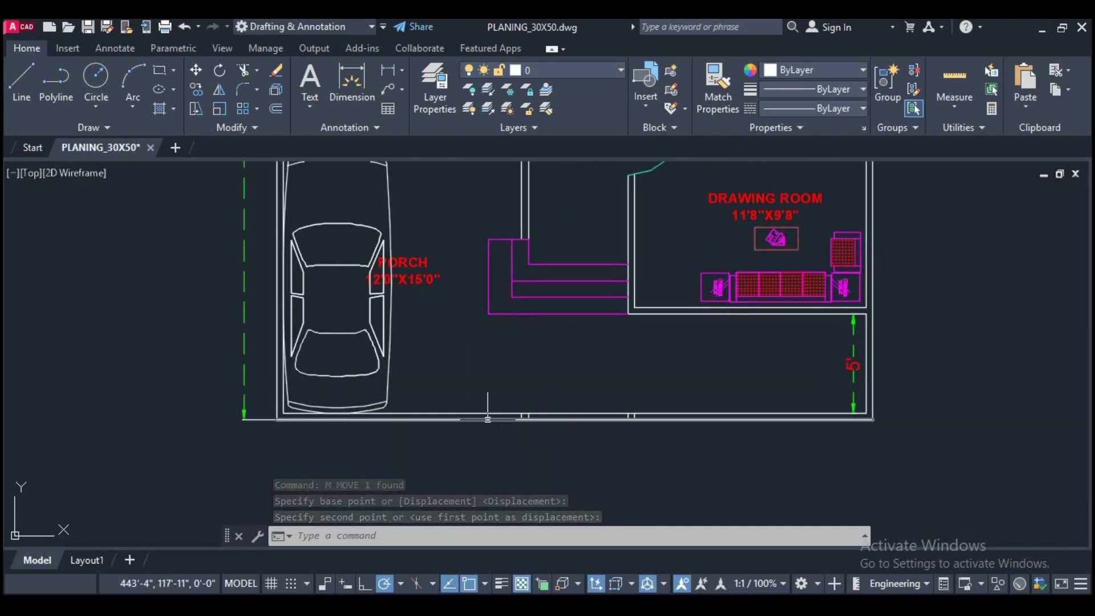
{"action": "middle_click_drag", "start_coordinate": [412, 355], "coordinate": [412, 428]}
Step: Move the car lower within the porch
{"action": "left_click", "coordinate": [417, 428]}
{"action": "left_click", "coordinate": [365, 379]}
{"action": "type", "text": "m"}
{"action": "key", "text": "Return"}
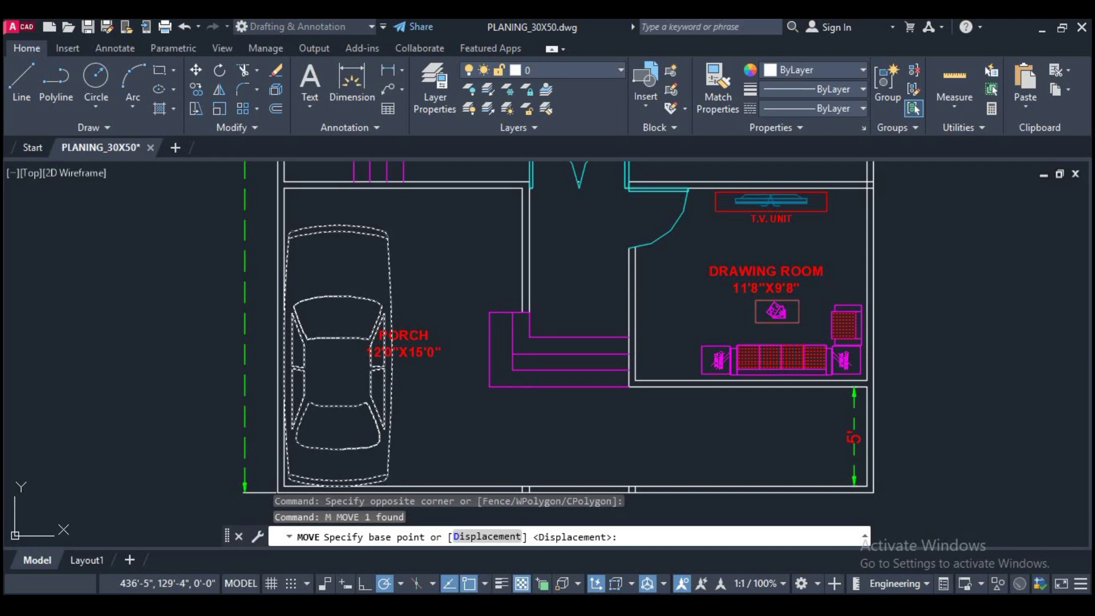
{"action": "left_click", "coordinate": [357, 266]}
{"action": "left_click", "coordinate": [401, 247]}
{"action": "scroll", "coordinate": [400, 246], "scroll_direction": "down", "scroll_amount": 4}
{"action": "scroll", "coordinate": [361, 393], "scroll_direction": "down", "scroll_amount": 2}
{"action": "scroll", "coordinate": [452, 410], "scroll_direction": "up", "scroll_amount": 3}
{"action": "scroll", "coordinate": [373, 397], "scroll_direction": "up", "scroll_amount": 4}
{"action": "scroll", "coordinate": [373, 397], "scroll_direction": "down", "scroll_amount": 1}
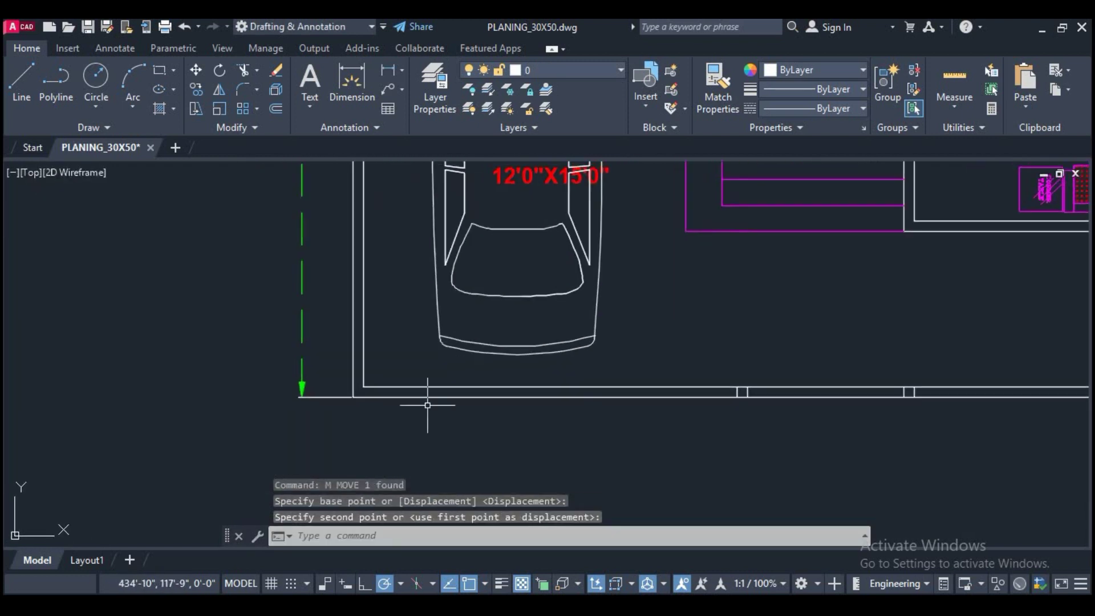
Step: Draw closing lines at the porch wall corners
{"action": "type", "text": "l"}
{"action": "key", "text": "Return"}
{"action": "scroll", "coordinate": [253, 377], "scroll_direction": "up", "scroll_amount": 5}
{"action": "left_click", "coordinate": [400, 392]}
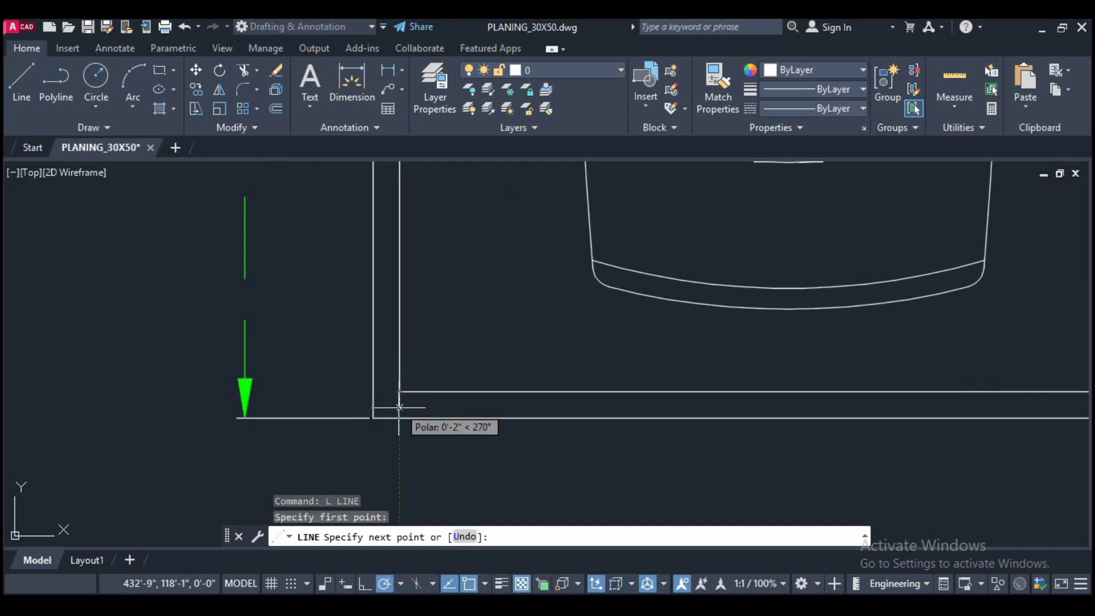
{"action": "left_click", "coordinate": [504, 445]}
{"action": "key", "text": "Return"}
{"action": "key", "text": "Return"}
{"action": "scroll", "coordinate": [504, 444], "scroll_direction": "down", "scroll_amount": 2}
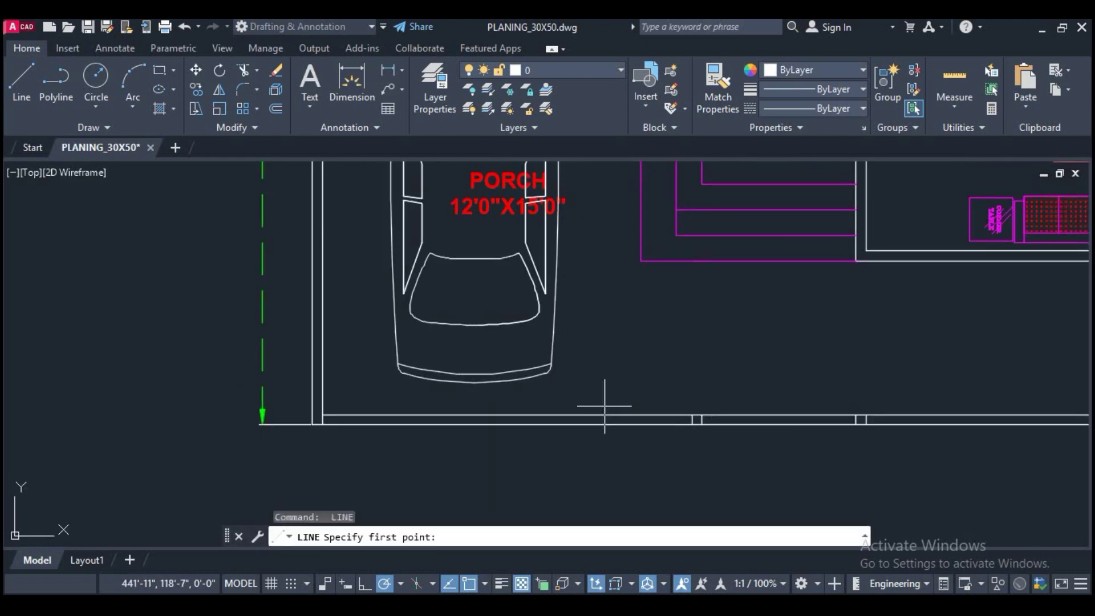
{"action": "type", "text": "TR"}
{"action": "key", "text": "Return"}
{"action": "left_click", "coordinate": [322, 424]}
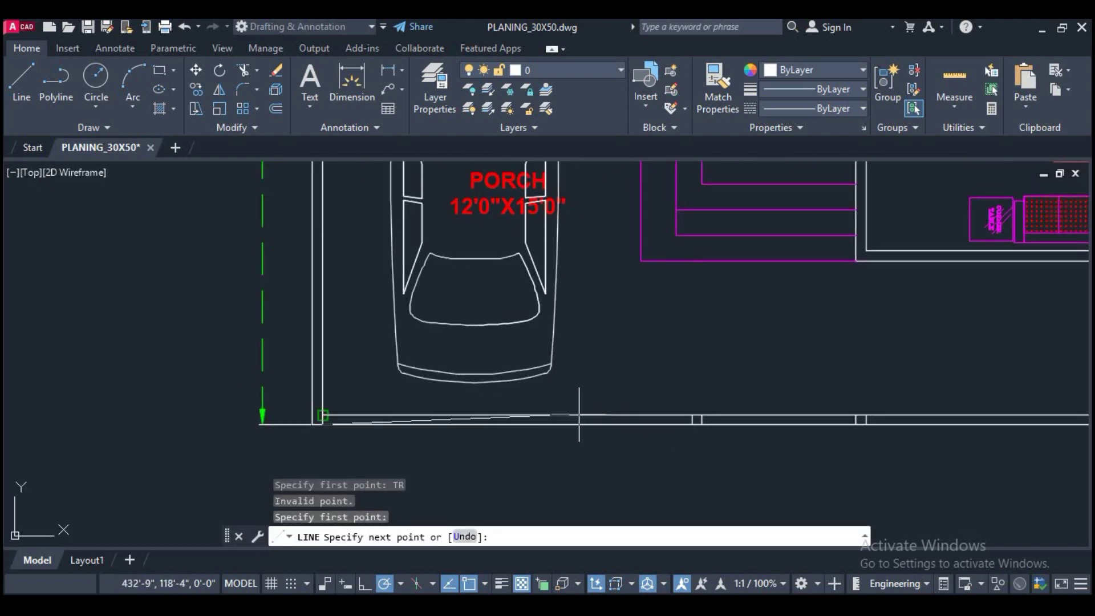
{"action": "right_click", "coordinate": [450, 471]}
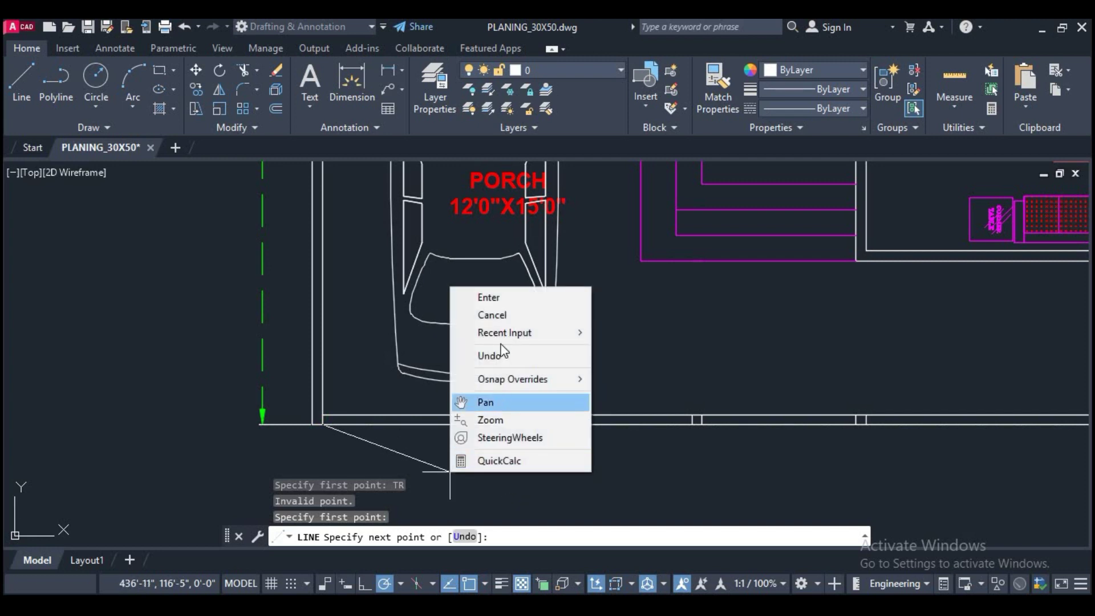
{"action": "left_click", "coordinate": [497, 293]}
Step: Trim an opening into the porch's bottom wall line with a fence
{"action": "type", "text": "tr"}
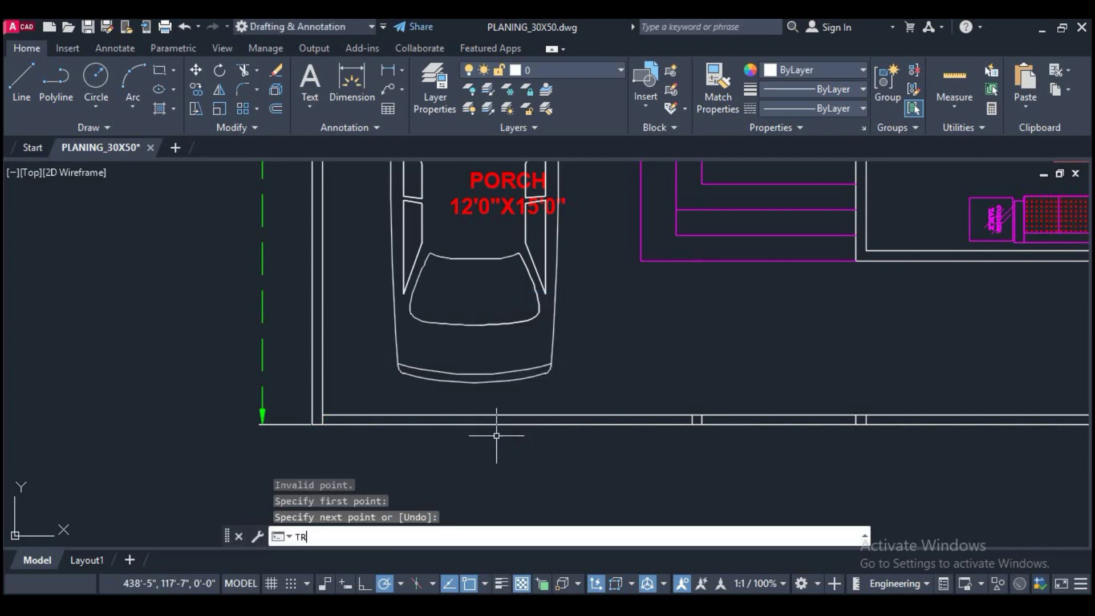
{"action": "key", "text": "Return"}
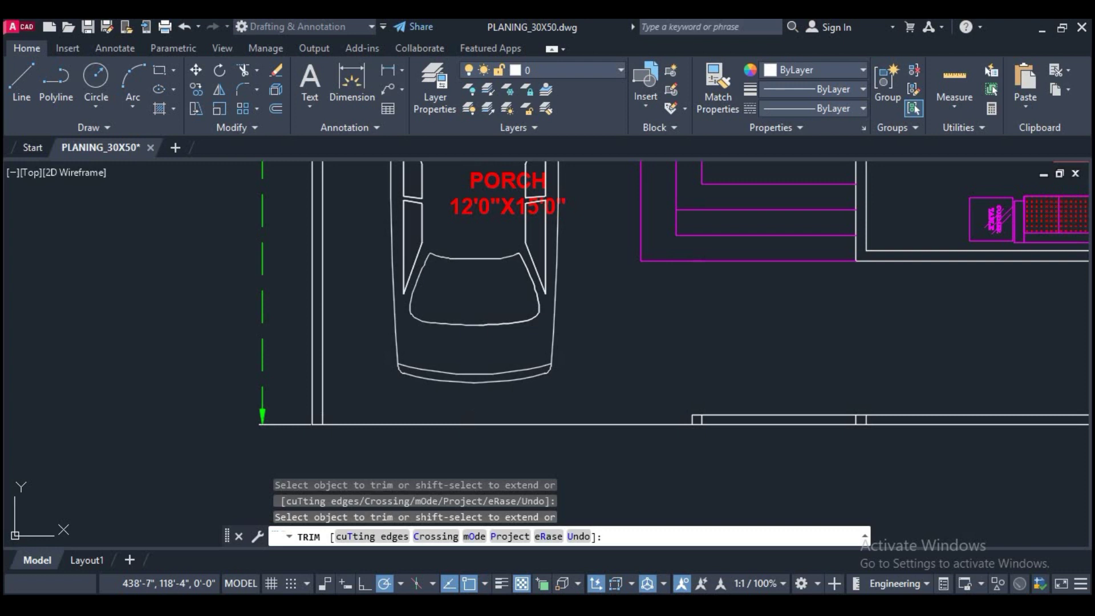
{"action": "key", "text": "ctrl+z"}
{"action": "key", "text": "Return"}
{"action": "left_click", "coordinate": [637, 448]}
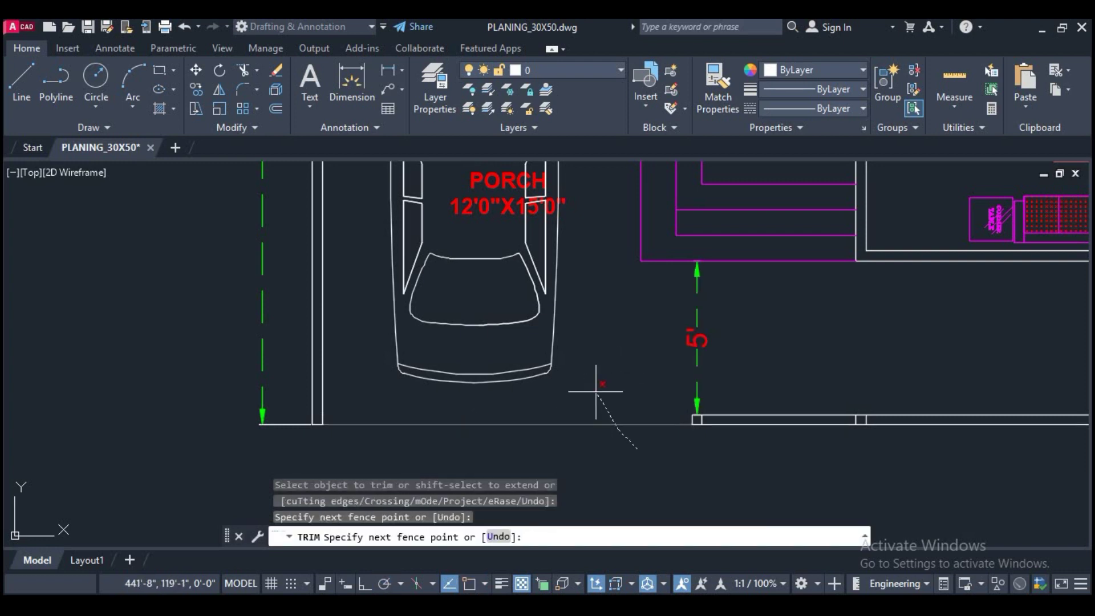
{"action": "key", "text": "Return"}
{"action": "right_click", "coordinate": [631, 398]}
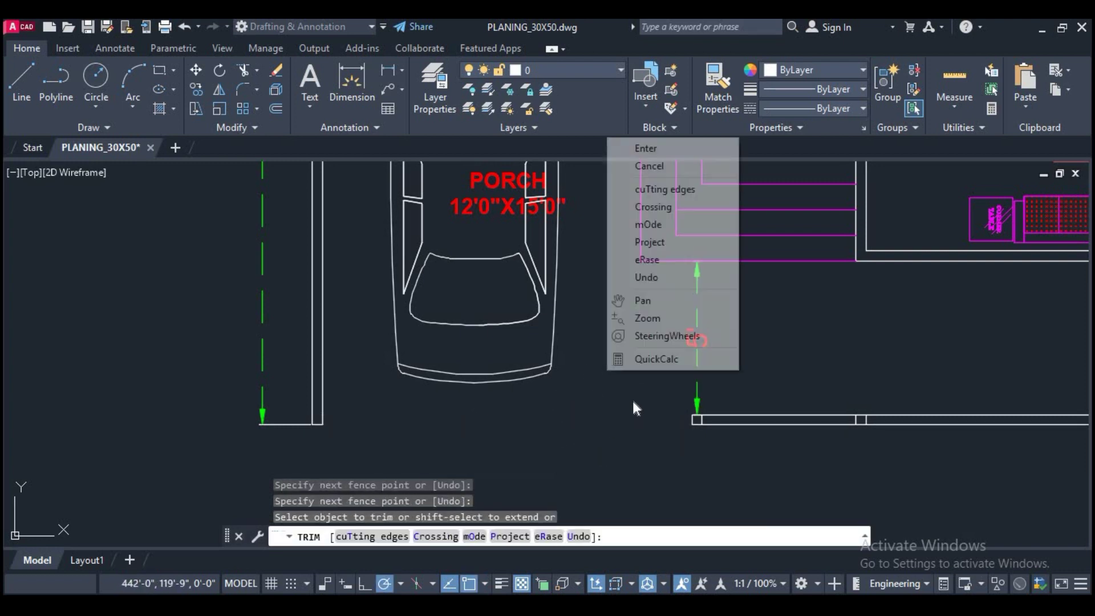
{"action": "left_click", "coordinate": [649, 165]}
Step: Erase the stray 5' dimension
{"action": "scroll", "coordinate": [672, 366], "scroll_direction": "up", "scroll_amount": 2}
{"action": "left_click", "coordinate": [733, 355]}
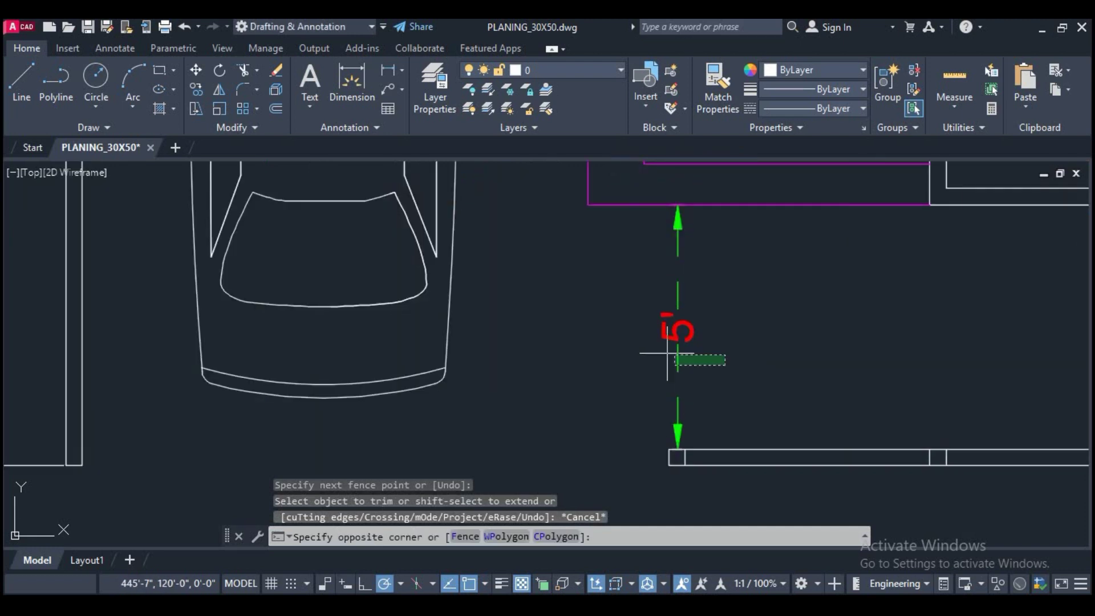
{"action": "left_click", "coordinate": [659, 339]}
{"action": "key", "text": "Delete"}
{"action": "scroll", "coordinate": [644, 371], "scroll_direction": "down", "scroll_amount": 2}
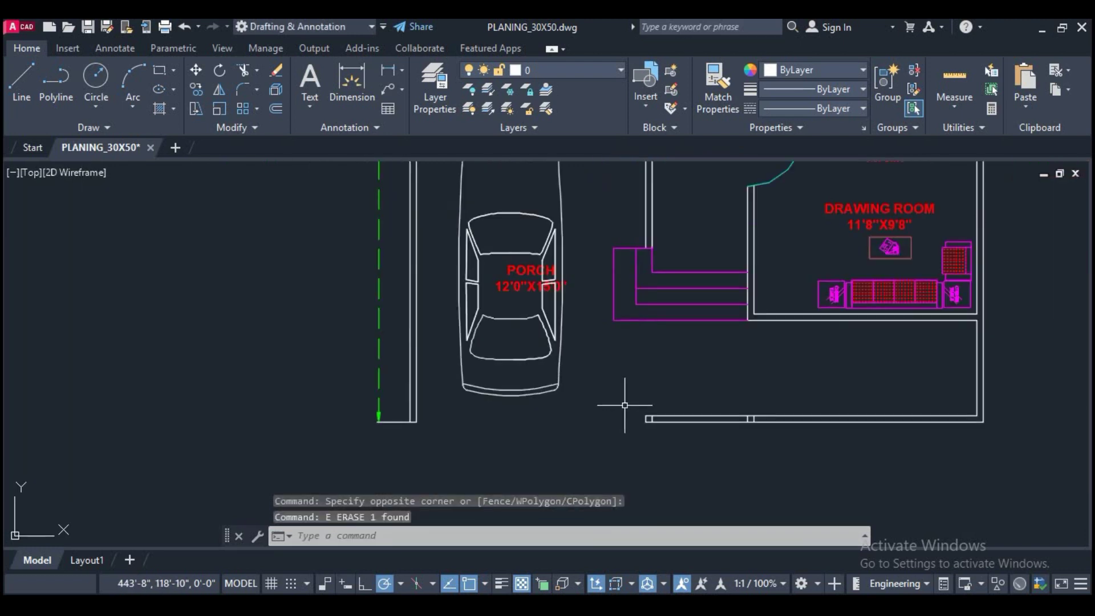
Step: Draw a line across the porch opening from the rectangle corner to the wall corner
{"action": "scroll", "coordinate": [632, 405], "scroll_direction": "up", "scroll_amount": 2}
{"action": "type", "text": "l"}
{"action": "key", "text": "Return"}
{"action": "scroll", "coordinate": [654, 417], "scroll_direction": "up", "scroll_amount": 2}
{"action": "left_click", "coordinate": [654, 416]}
{"action": "scroll", "coordinate": [628, 419], "scroll_direction": "down", "scroll_amount": 2}
{"action": "scroll", "coordinate": [579, 423], "scroll_direction": "up", "scroll_amount": 2}
{"action": "scroll", "coordinate": [513, 419], "scroll_direction": "down", "scroll_amount": 1}
{"action": "scroll", "coordinate": [387, 415], "scroll_direction": "up", "scroll_amount": 1}
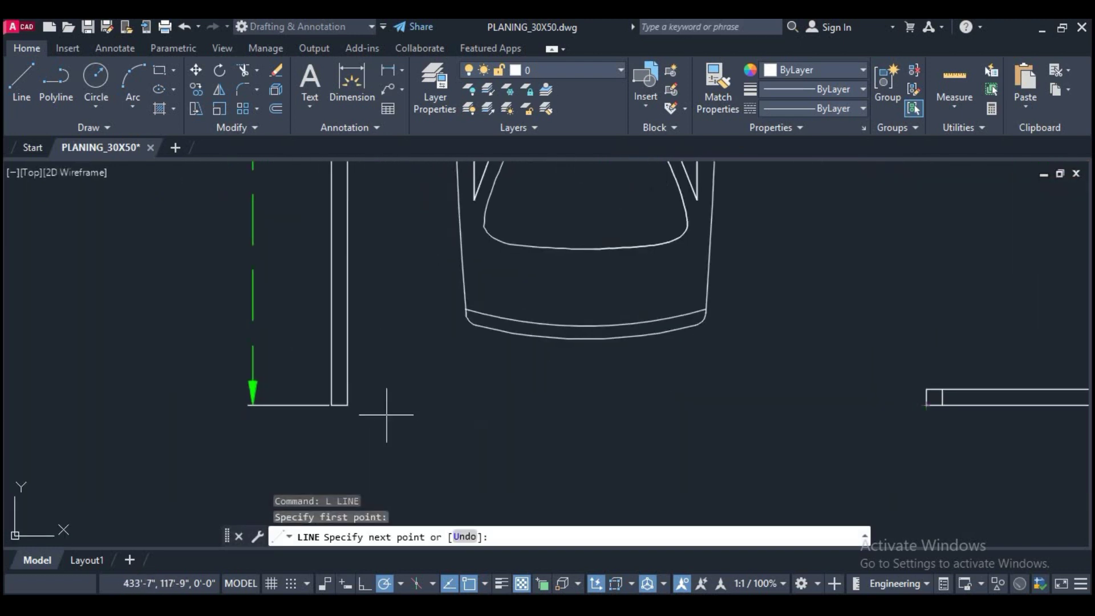
{"action": "left_click", "coordinate": [348, 406]}
{"action": "key", "text": "Return"}
{"action": "key", "text": "Return"}
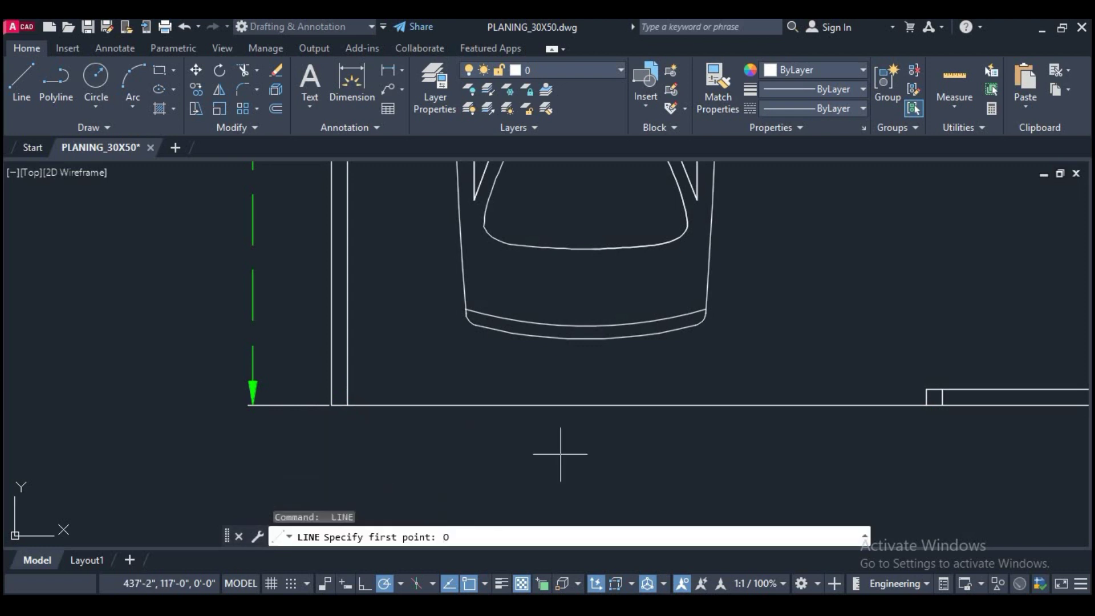
{"action": "key", "text": "Return"}
{"action": "type", "text": "2"}
{"action": "key", "text": "Return"}
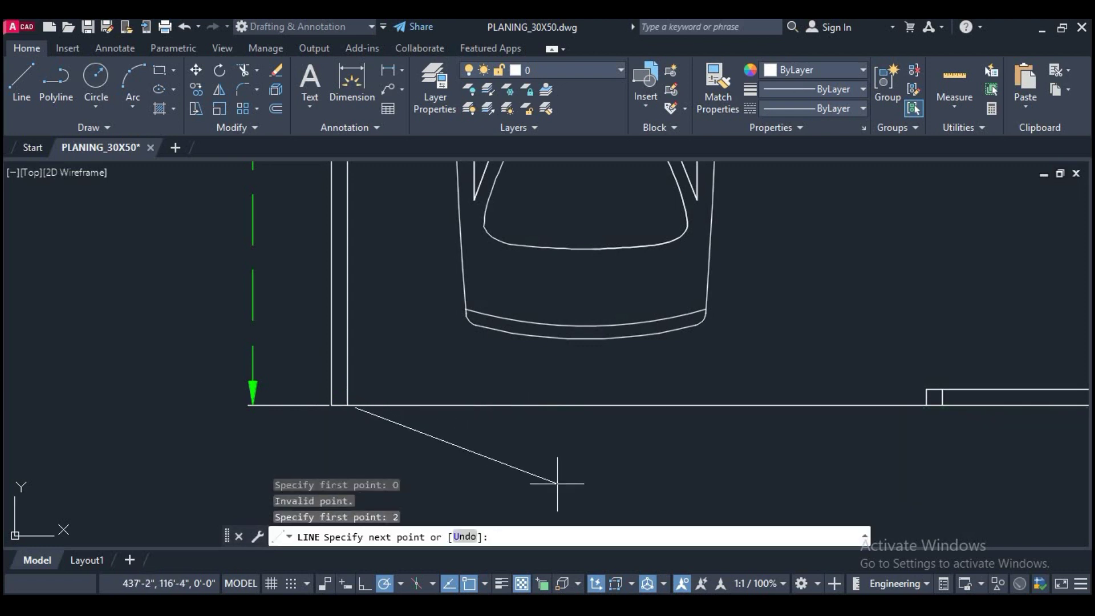
{"action": "type", "text": "2"}
{"action": "key", "text": "Return"}
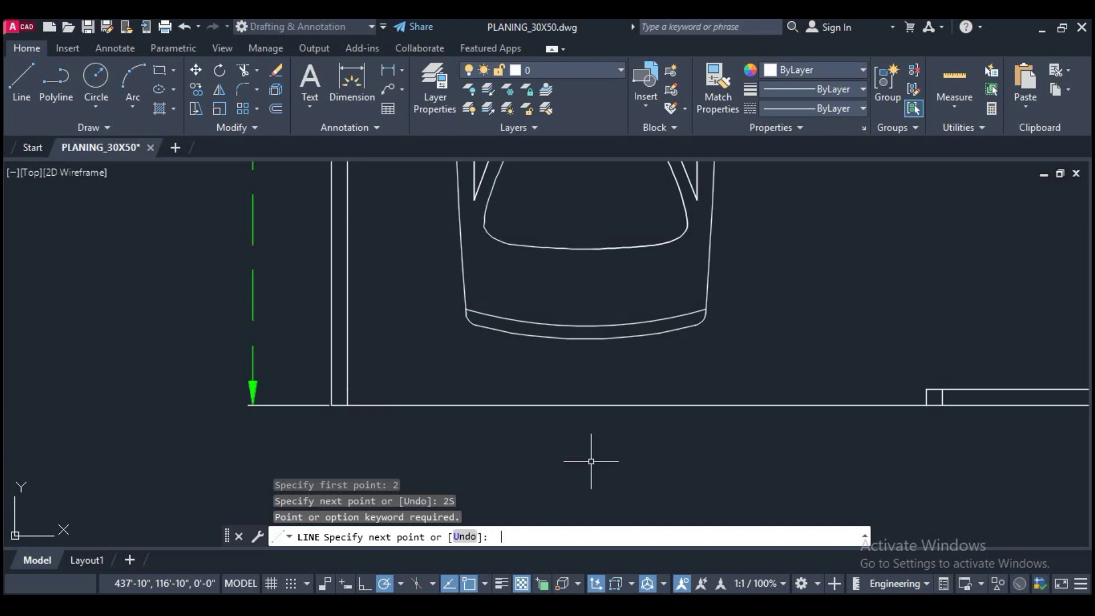
{"action": "key", "text": "Return"}
{"action": "key", "text": "Return"}
Step: Offset the porch line upward and colour the new line Red
{"action": "key", "text": "Return"}
{"action": "key", "text": "Return"}
{"action": "type", "text": "o"}
{"action": "key", "text": "Return"}
{"action": "key", "text": "Return"}
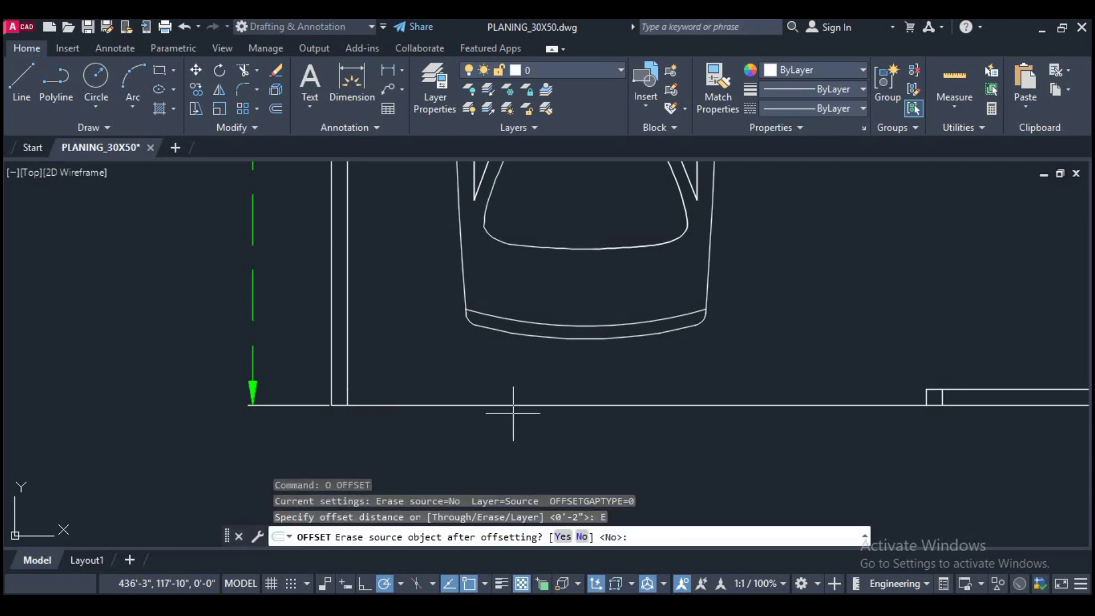
{"action": "key", "text": "Return"}
{"action": "key", "text": "Return"}
{"action": "left_click", "coordinate": [580, 406]}
{"action": "right_click", "coordinate": [679, 358]}
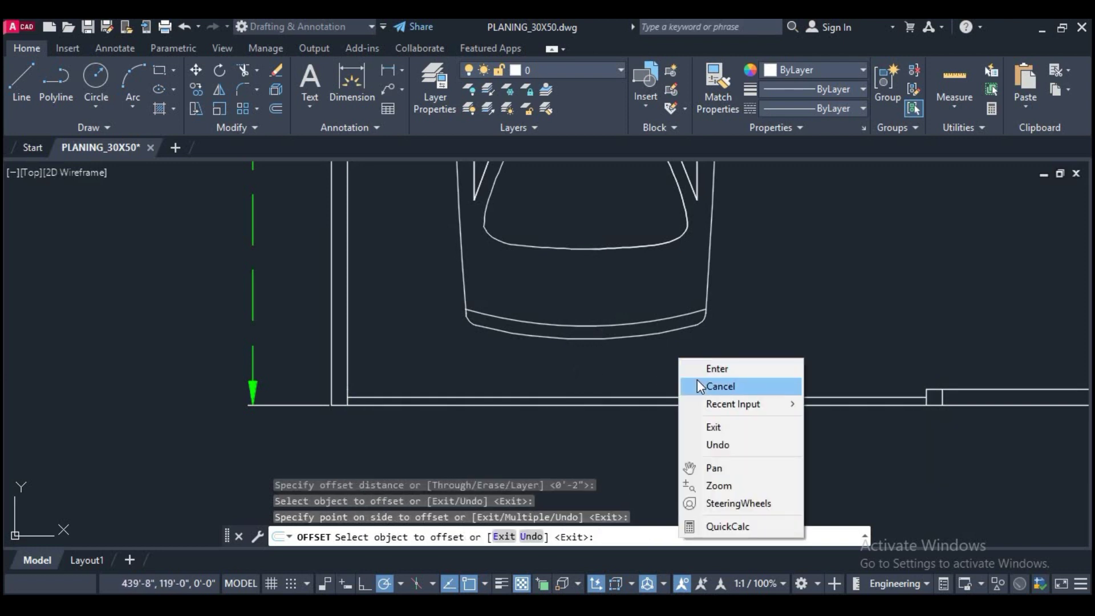
{"action": "left_click", "coordinate": [698, 386]}
{"action": "left_click", "coordinate": [656, 398]}
{"action": "left_click", "coordinate": [643, 371]}
{"action": "middle_click_drag", "start_coordinate": [857, 155], "coordinate": [743, 191]}
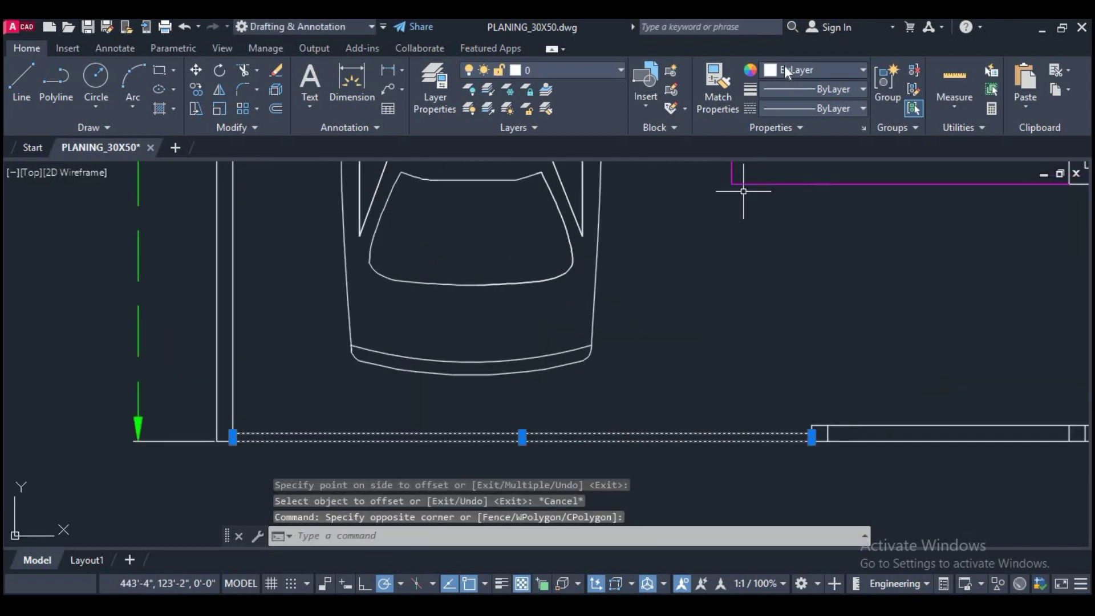
{"action": "left_click", "coordinate": [785, 67]}
{"action": "left_click", "coordinate": [771, 224]}
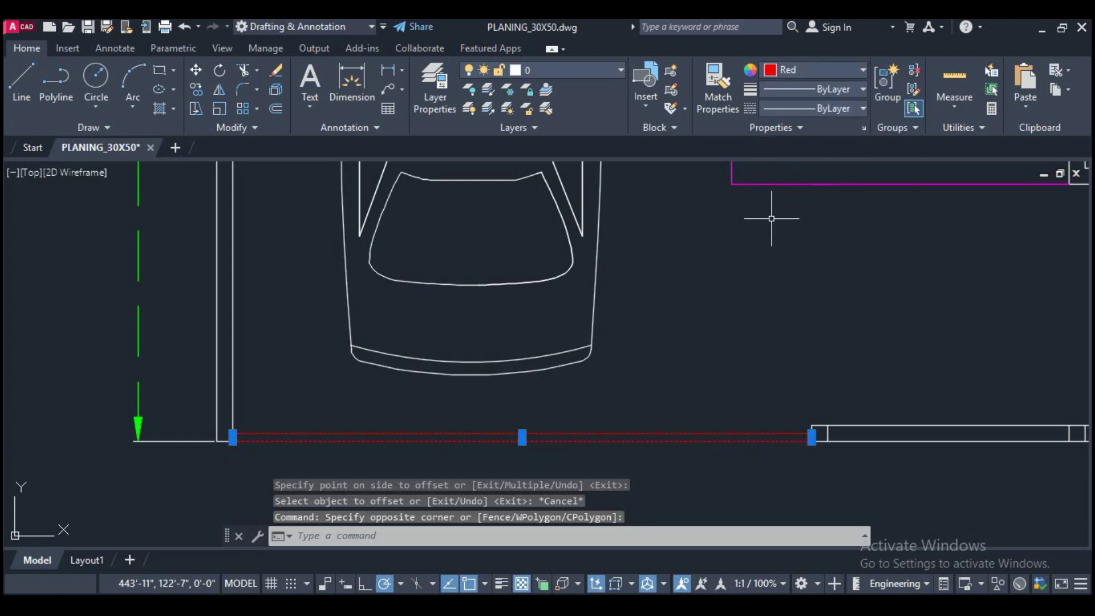
Step: Offset an entrance wall line, taking the distance from two wall points
{"action": "scroll", "coordinate": [695, 293], "scroll_direction": "down", "scroll_amount": 2}
{"action": "middle_click_drag", "start_coordinate": [695, 293], "coordinate": [600, 301]}
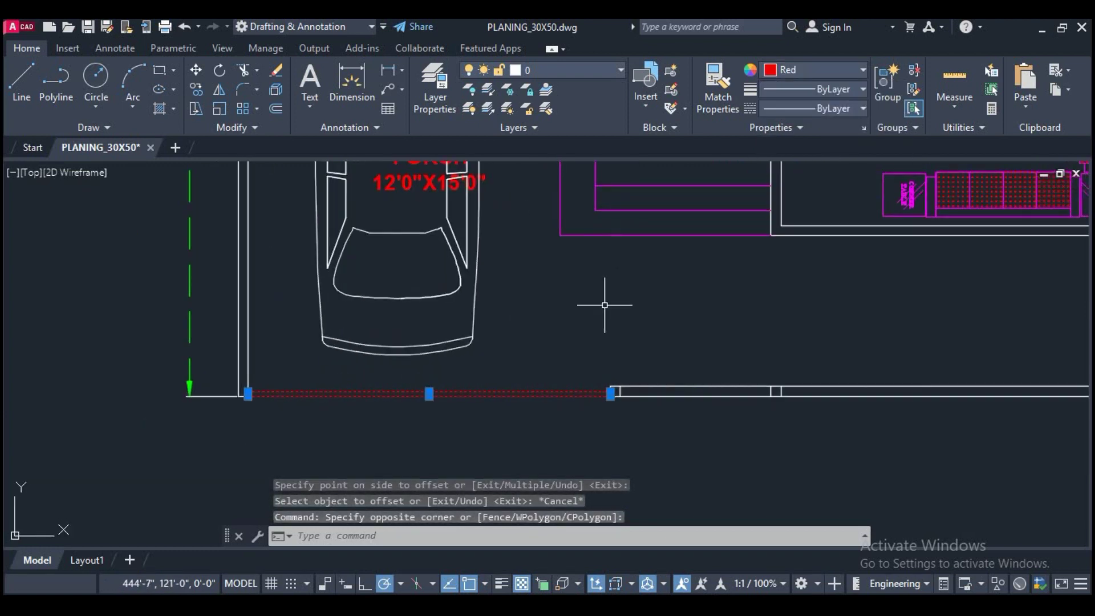
{"action": "type", "text": "o"}
{"action": "key", "text": "Return"}
{"action": "key", "text": "Return"}
{"action": "middle_click_drag", "start_coordinate": [689, 415], "coordinate": [592, 390]}
{"action": "scroll", "coordinate": [591, 390], "scroll_direction": "up", "scroll_amount": 3}
{"action": "scroll", "coordinate": [603, 386], "scroll_direction": "up", "scroll_amount": 4}
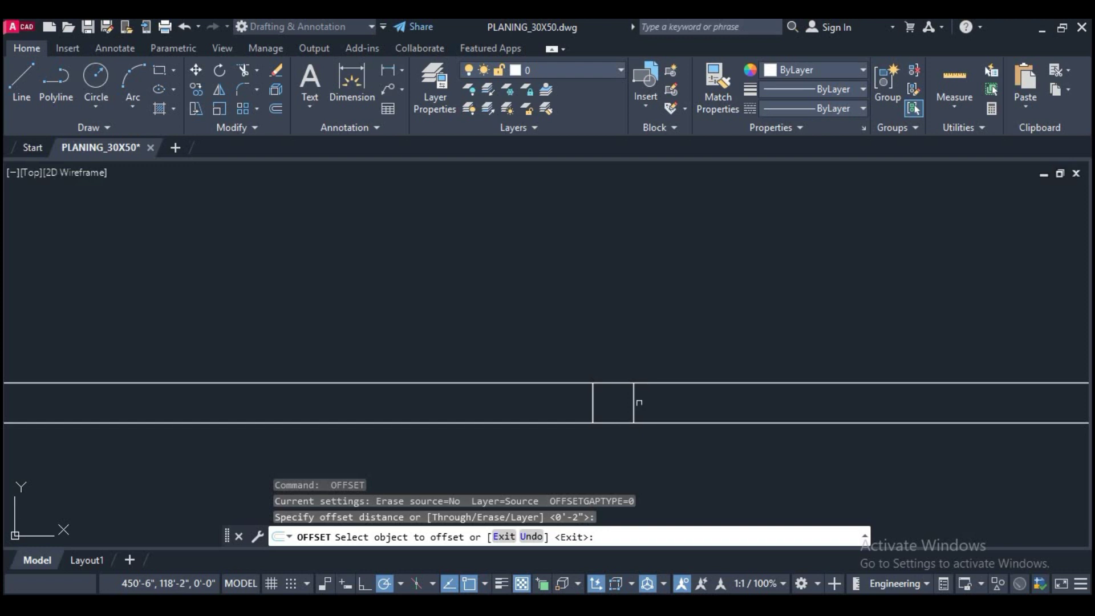
{"action": "left_click", "coordinate": [596, 404]}
{"action": "scroll", "coordinate": [578, 371], "scroll_direction": "down", "scroll_amount": 3}
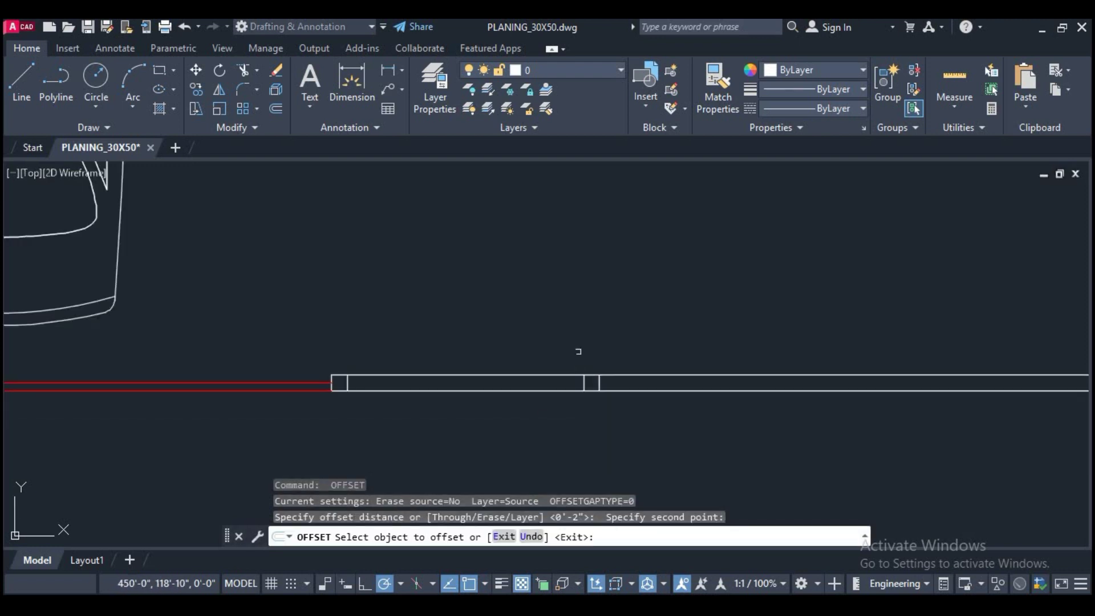
{"action": "scroll", "coordinate": [579, 342], "scroll_direction": "down", "scroll_amount": 3}
{"action": "key", "text": "Return"}
{"action": "scroll", "coordinate": [567, 360], "scroll_direction": "up", "scroll_amount": 3}
Step: Offset the vertical entrance wall lines by the default distance
{"action": "left_click", "coordinate": [593, 372]}
{"action": "left_click", "coordinate": [542, 393]}
{"action": "scroll", "coordinate": [481, 374], "scroll_direction": "down", "scroll_amount": 1}
{"action": "middle_click_drag", "start_coordinate": [481, 374], "coordinate": [808, 331]}
{"action": "left_click_drag", "start_coordinate": [435, 342], "coordinate": [359, 308]}
{"action": "key", "text": "Return"}
{"action": "scroll", "coordinate": [490, 300], "scroll_direction": "down", "scroll_amount": 2}
{"action": "scroll", "coordinate": [741, 302], "scroll_direction": "up", "scroll_amount": 2}
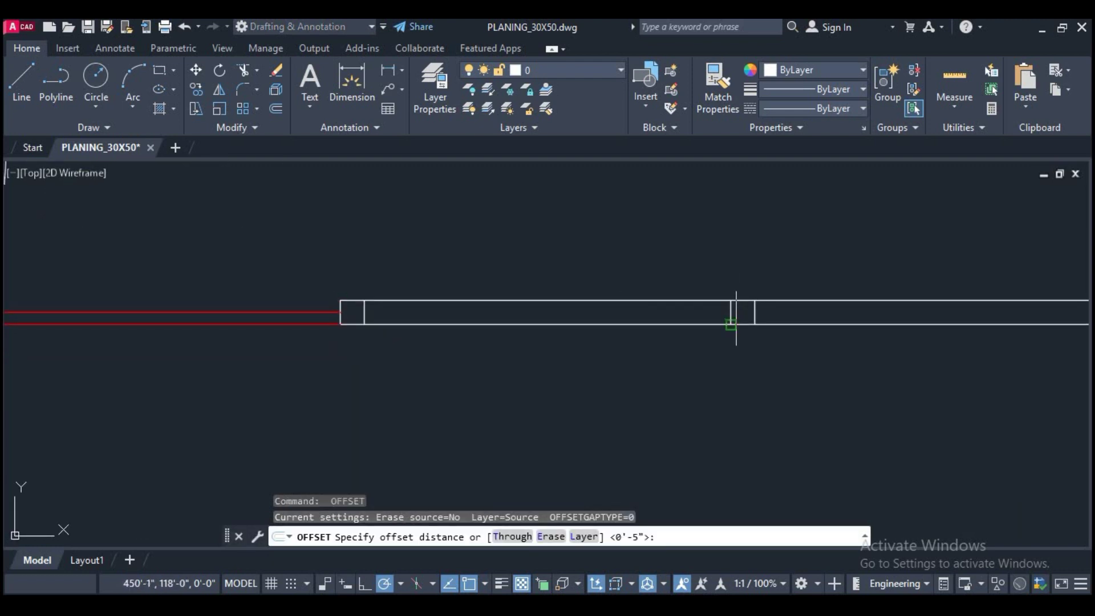
{"action": "key", "text": "Return"}
{"action": "key", "text": "Return"}
{"action": "scroll", "coordinate": [733, 312], "scroll_direction": "up", "scroll_amount": 1}
{"action": "left_click_drag", "start_coordinate": [750, 303], "coordinate": [630, 306]}
{"action": "scroll", "coordinate": [485, 308], "scroll_direction": "down", "scroll_amount": 1}
{"action": "middle_click_drag", "start_coordinate": [484, 308], "coordinate": [492, 317]}
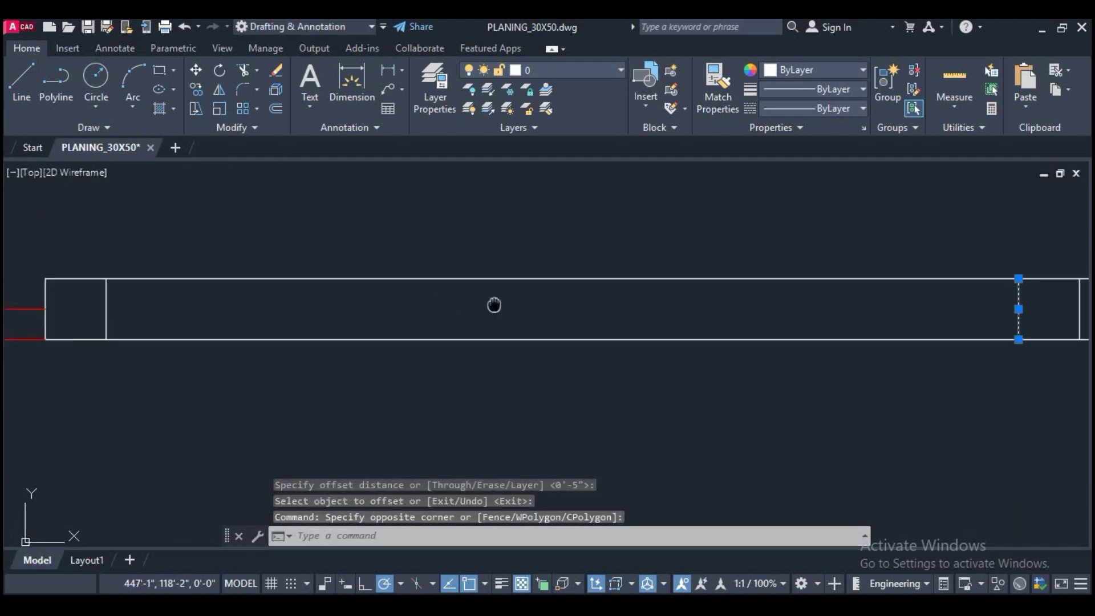
Step: Erase the two extra cross-lines so the entrance wall run is clean
{"action": "left_click", "coordinate": [513, 311]}
{"action": "left_click", "coordinate": [454, 328]}
{"action": "type", "text": "e"}
{"action": "key", "text": "Return"}
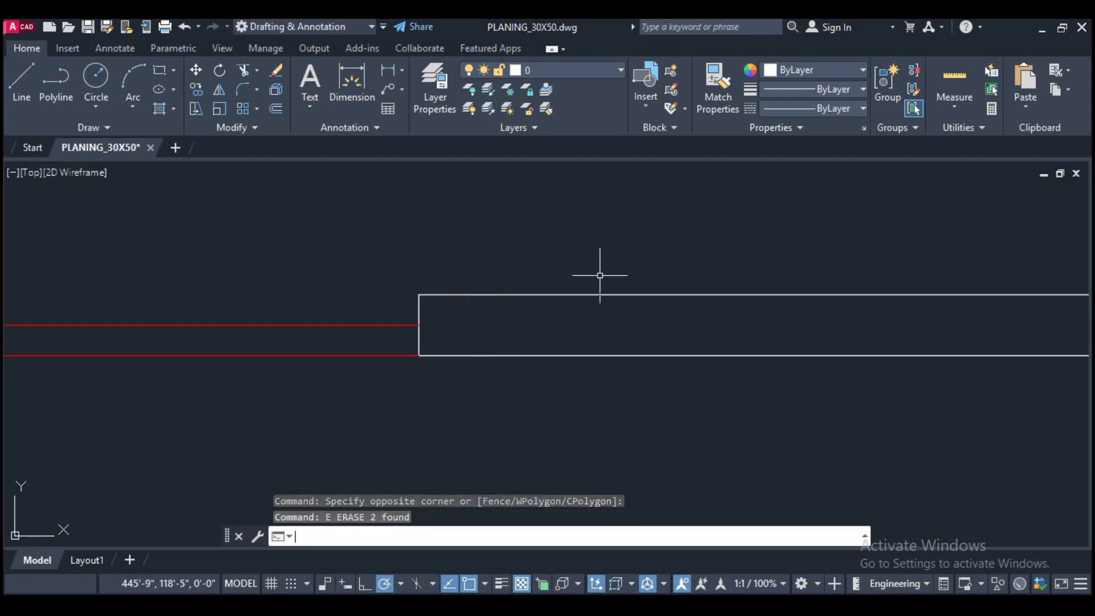
{"action": "scroll", "coordinate": [610, 285], "scroll_direction": "down", "scroll_amount": 2}
{"action": "scroll", "coordinate": [611, 285], "scroll_direction": "down", "scroll_amount": 2}
{"action": "scroll", "coordinate": [611, 285], "scroll_direction": "down", "scroll_amount": 2}
{"action": "scroll", "coordinate": [548, 343], "scroll_direction": "down", "scroll_amount": 1}
{"action": "scroll", "coordinate": [540, 363], "scroll_direction": "up", "scroll_amount": 1}
{"action": "middle_click_drag", "start_coordinate": [540, 363], "coordinate": [595, 439]}
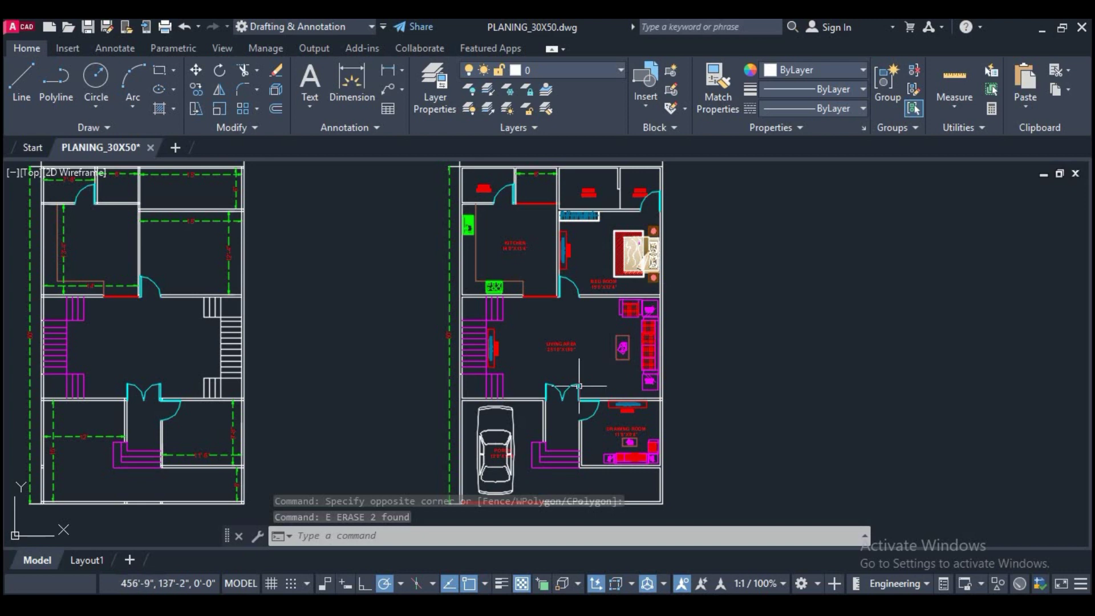
Step: Select the palm plant blocks among the spare blocks for copying
{"action": "scroll", "coordinate": [579, 386], "scroll_direction": "down", "scroll_amount": 2}
{"action": "middle_click_drag", "start_coordinate": [319, 462], "coordinate": [399, 361]}
{"action": "scroll", "coordinate": [547, 376], "scroll_direction": "down", "scroll_amount": 3}
{"action": "scroll", "coordinate": [285, 394], "scroll_direction": "up", "scroll_amount": 4}
{"action": "scroll", "coordinate": [399, 365], "scroll_direction": "up", "scroll_amount": 2}
{"action": "scroll", "coordinate": [513, 353], "scroll_direction": "up", "scroll_amount": 2}
{"action": "left_click_drag", "start_coordinate": [504, 296], "coordinate": [399, 265]}
{"action": "left_click", "coordinate": [197, 90]}
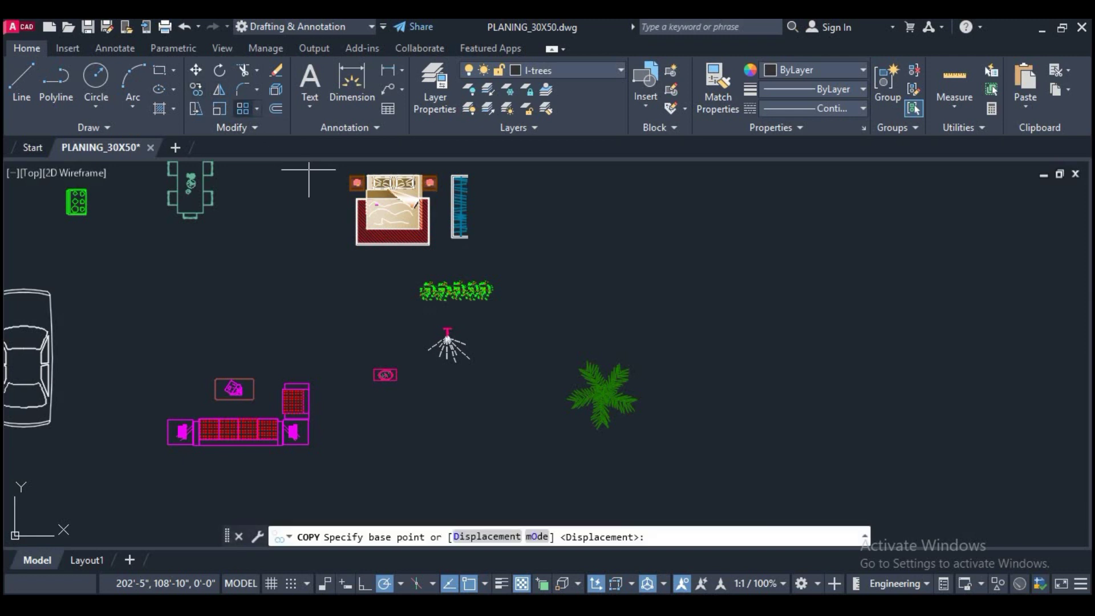
{"action": "left_click", "coordinate": [199, 90]}
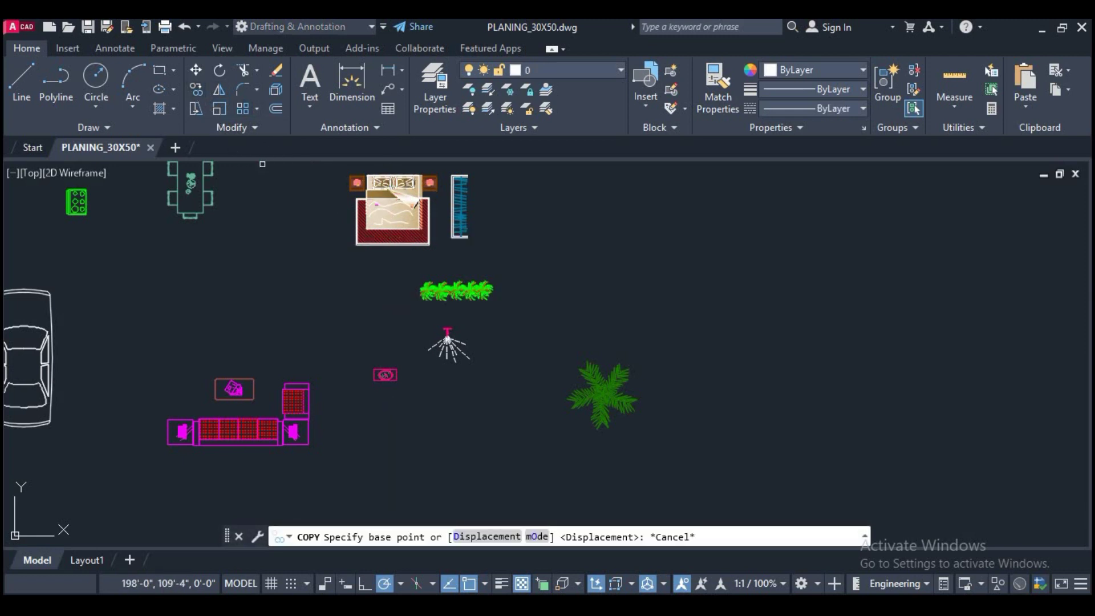
{"action": "left_click", "coordinate": [425, 275]}
{"action": "key", "text": "Return"}
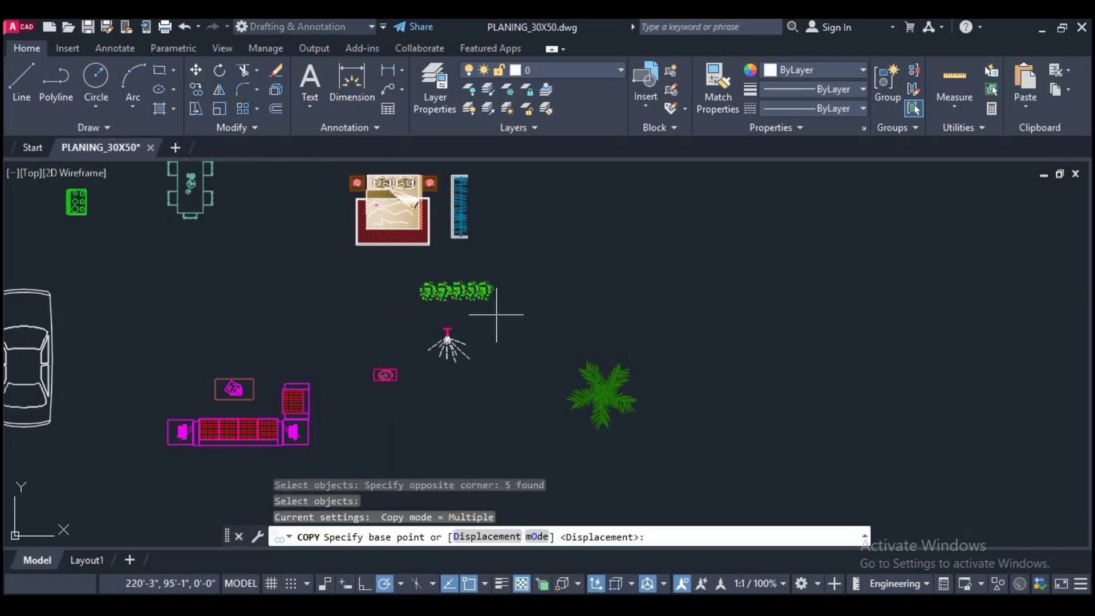
Step: Place the copied palms in a row along the front wall beside the drawing room
{"action": "left_click", "coordinate": [486, 294]}
{"action": "scroll", "coordinate": [667, 336], "scroll_direction": "down", "scroll_amount": 3}
{"action": "scroll", "coordinate": [678, 325], "scroll_direction": "down", "scroll_amount": 3}
{"action": "middle_click_drag", "start_coordinate": [836, 316], "coordinate": [671, 313]}
{"action": "scroll", "coordinate": [763, 290], "scroll_direction": "up", "scroll_amount": 4}
{"action": "scroll", "coordinate": [620, 298], "scroll_direction": "up", "scroll_amount": 2}
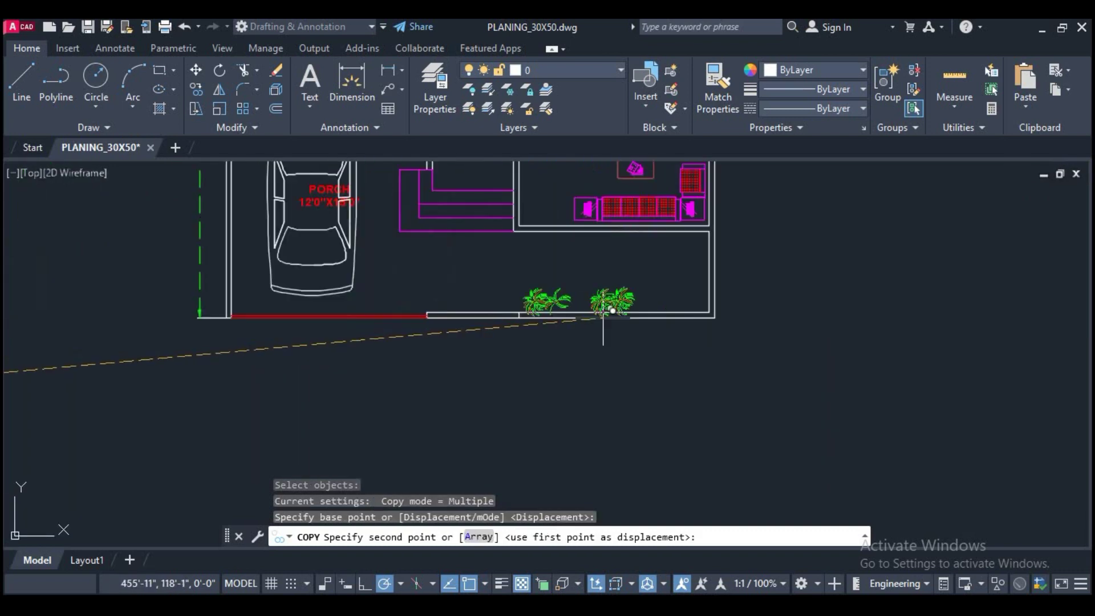
{"action": "scroll", "coordinate": [627, 303], "scroll_direction": "up", "scroll_amount": 2}
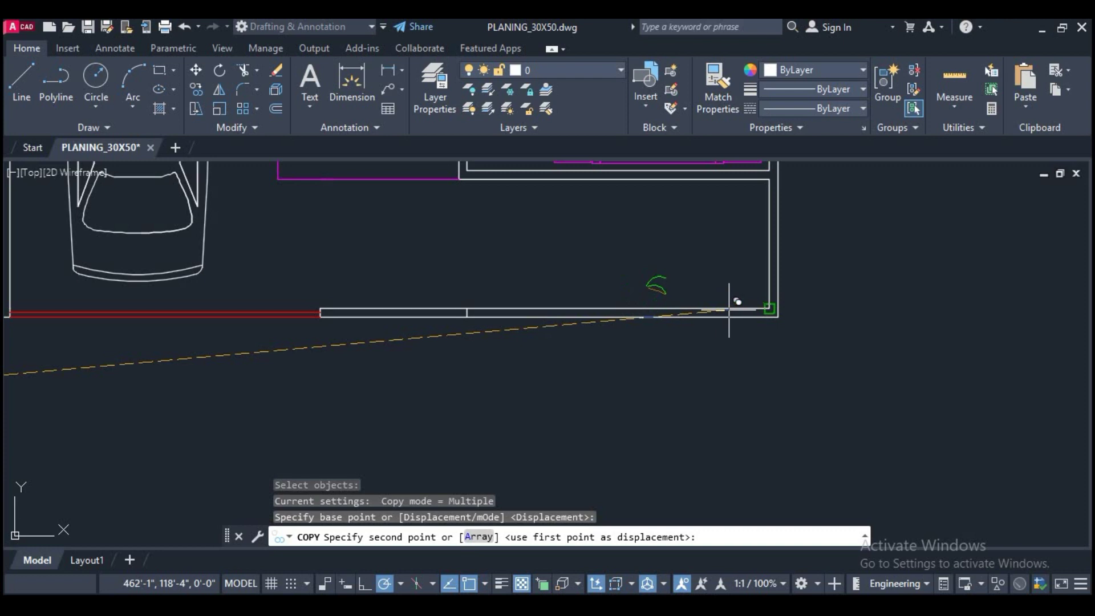
{"action": "left_click", "coordinate": [769, 311]}
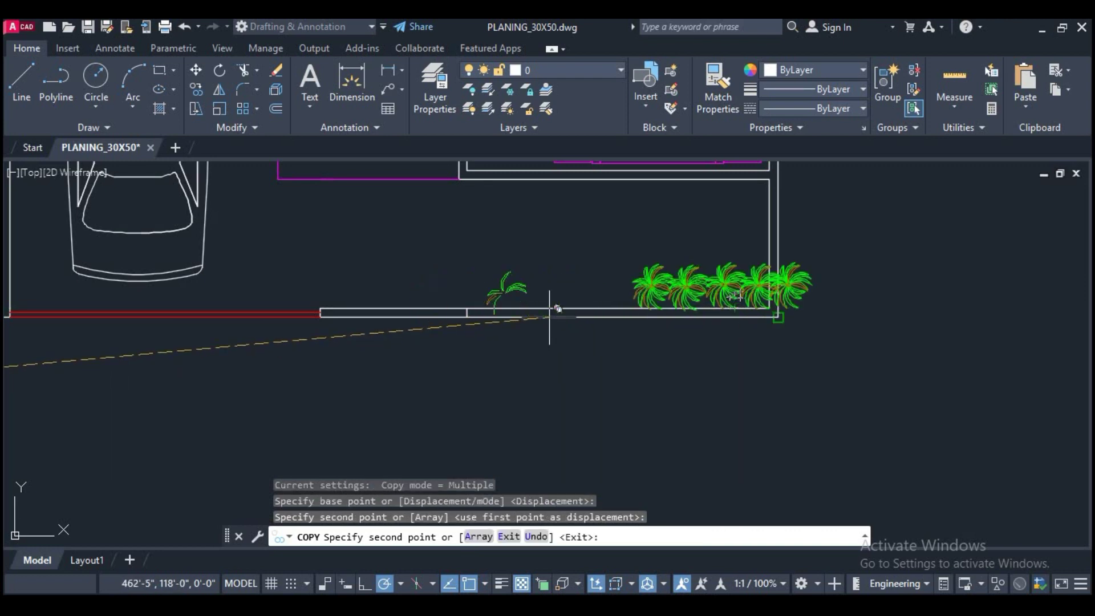
{"action": "key", "text": "Return"}
{"action": "scroll", "coordinate": [747, 251], "scroll_direction": "up", "scroll_amount": 2}
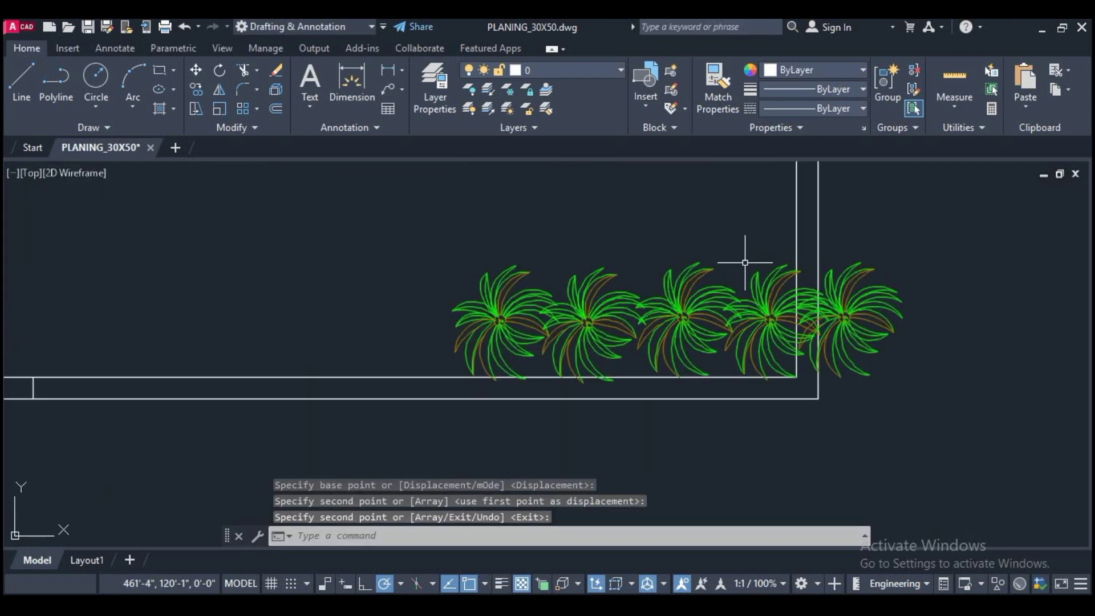
{"action": "type", "text": "DS"}
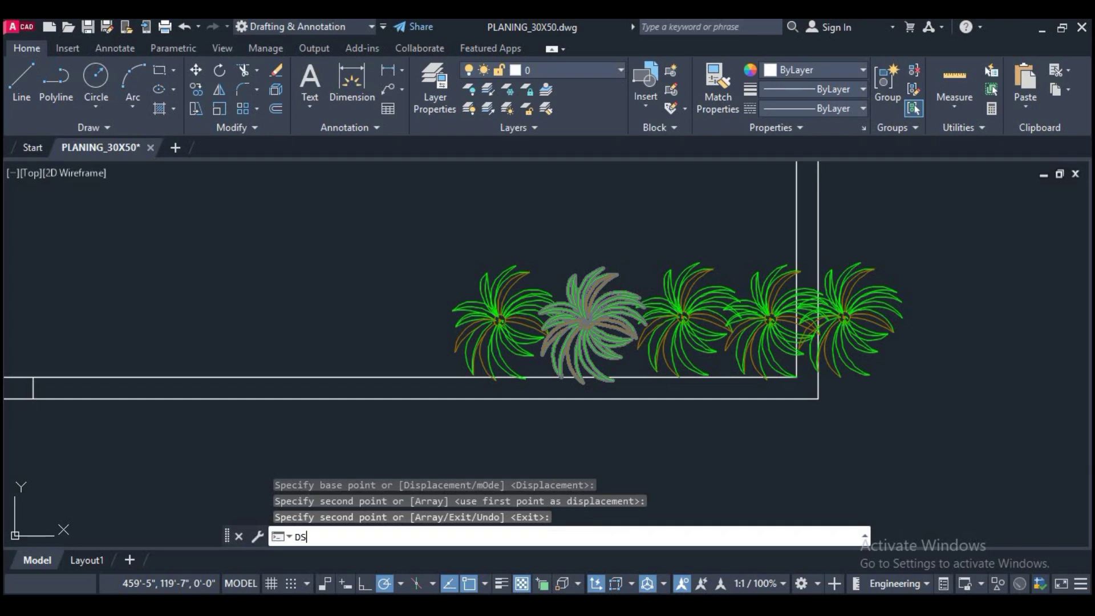
Step: Use Select All on the Drafting Settings Object Snap tab and confirm with OK
{"action": "key", "text": "Return"}
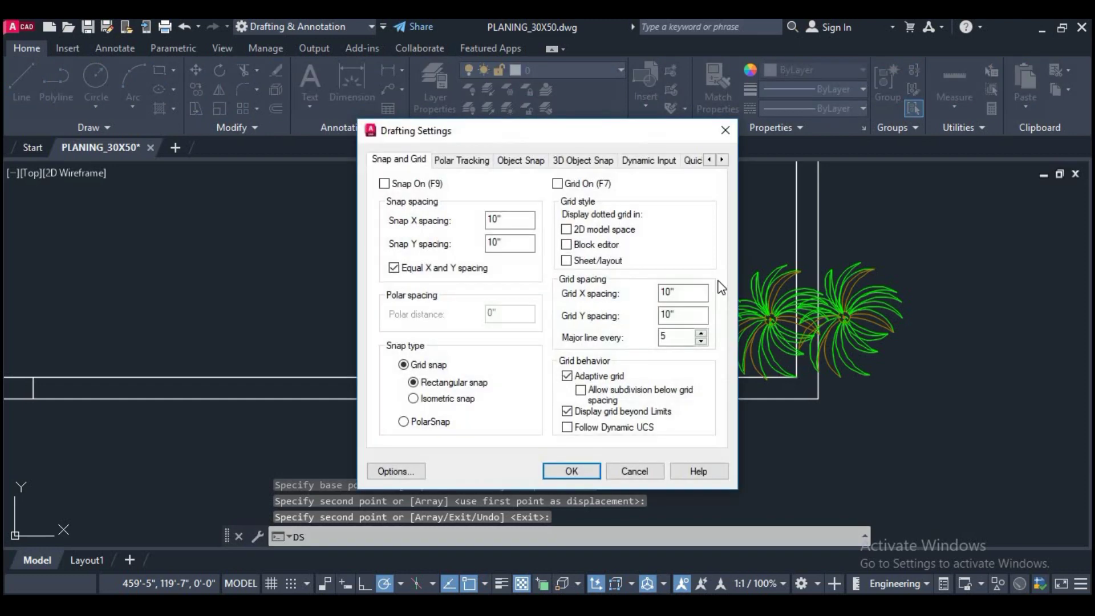
{"action": "left_click", "coordinate": [464, 159]}
{"action": "left_click", "coordinate": [513, 156]}
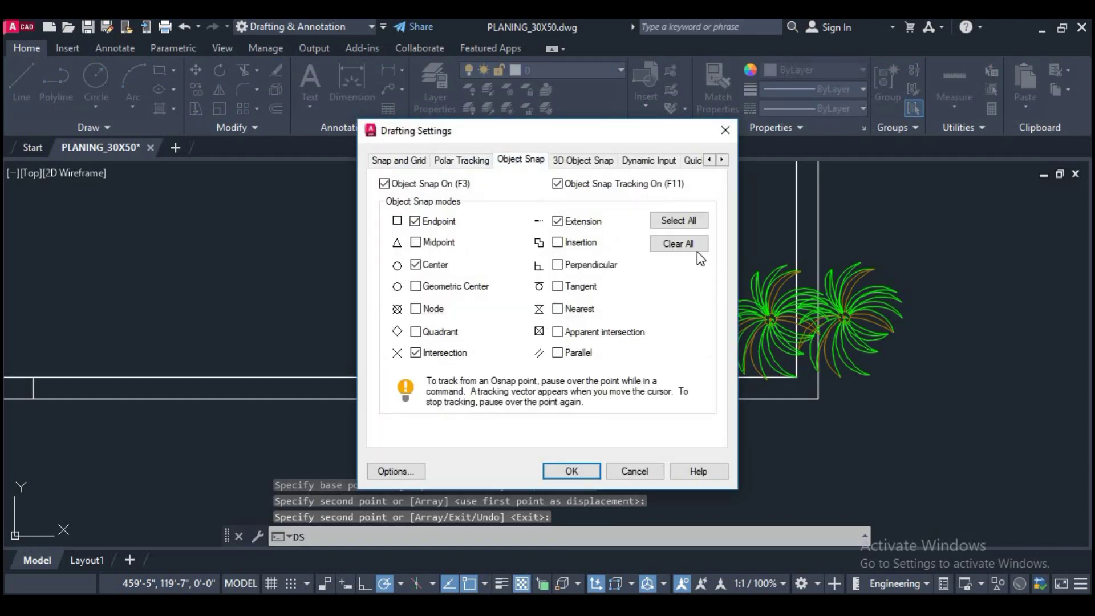
{"action": "left_click", "coordinate": [679, 220]}
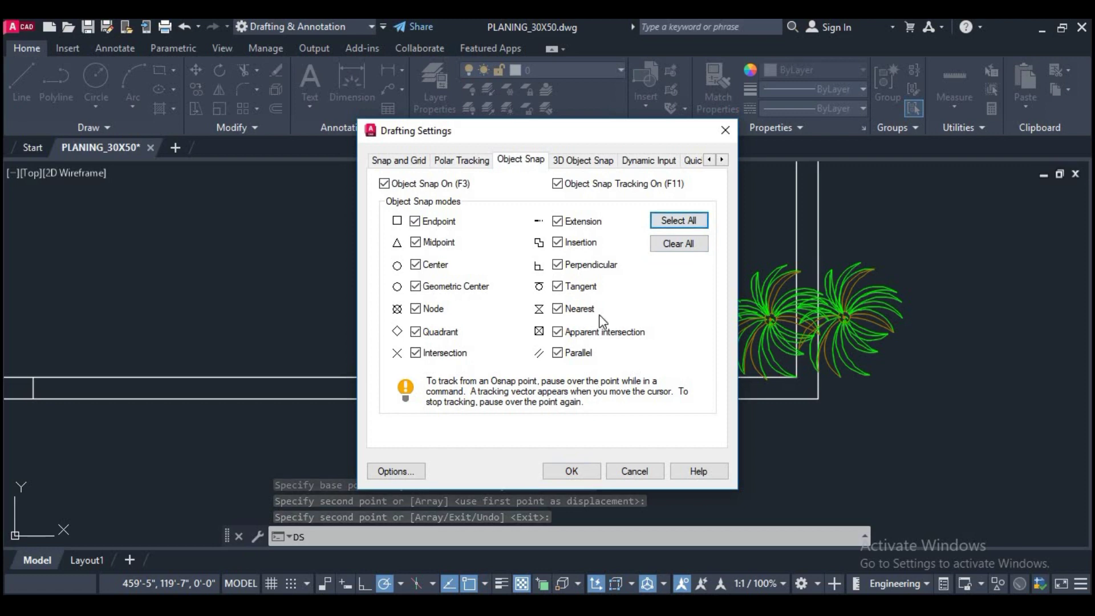
{"action": "left_click", "coordinate": [580, 157]}
{"action": "left_click", "coordinate": [621, 397]}
{"action": "left_click", "coordinate": [572, 474]}
{"action": "left_click", "coordinate": [579, 472]}
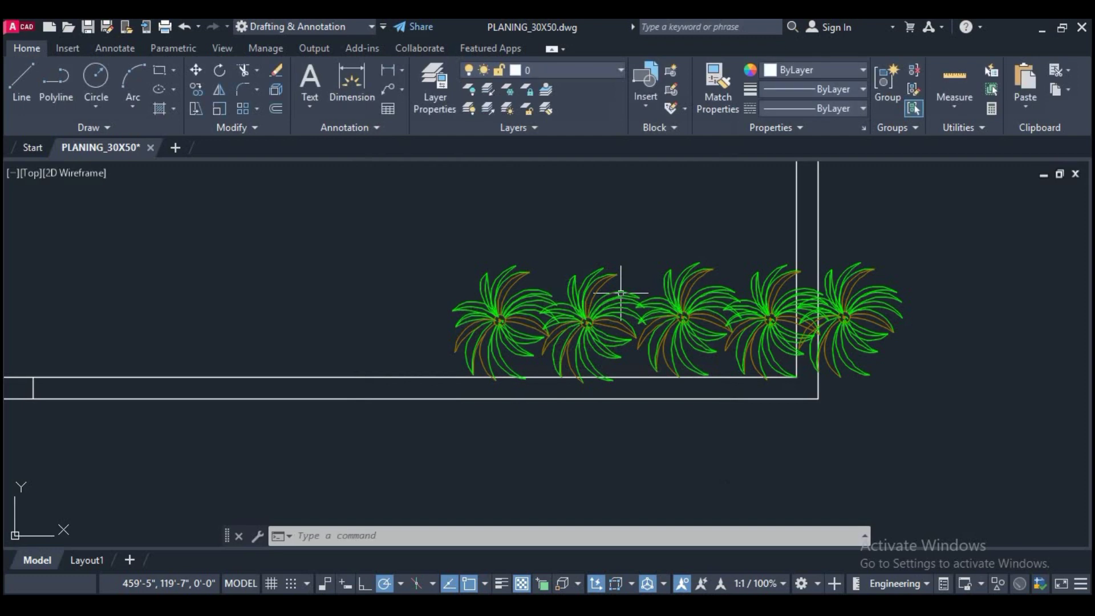
Step: Move the five palm trees slightly further left along the front wall
{"action": "left_click", "coordinate": [606, 301]}
{"action": "left_click", "coordinate": [782, 234]}
{"action": "left_click", "coordinate": [511, 389]}
{"action": "left_click", "coordinate": [855, 346]}
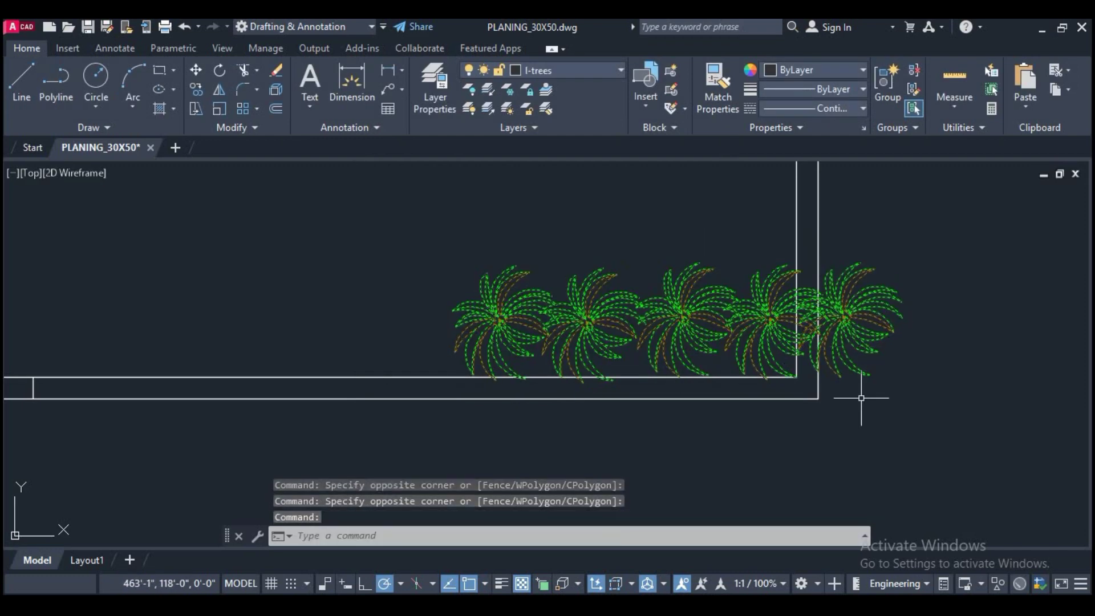
{"action": "type", "text": "m"}
{"action": "key", "text": "Return"}
{"action": "left_click", "coordinate": [813, 460]}
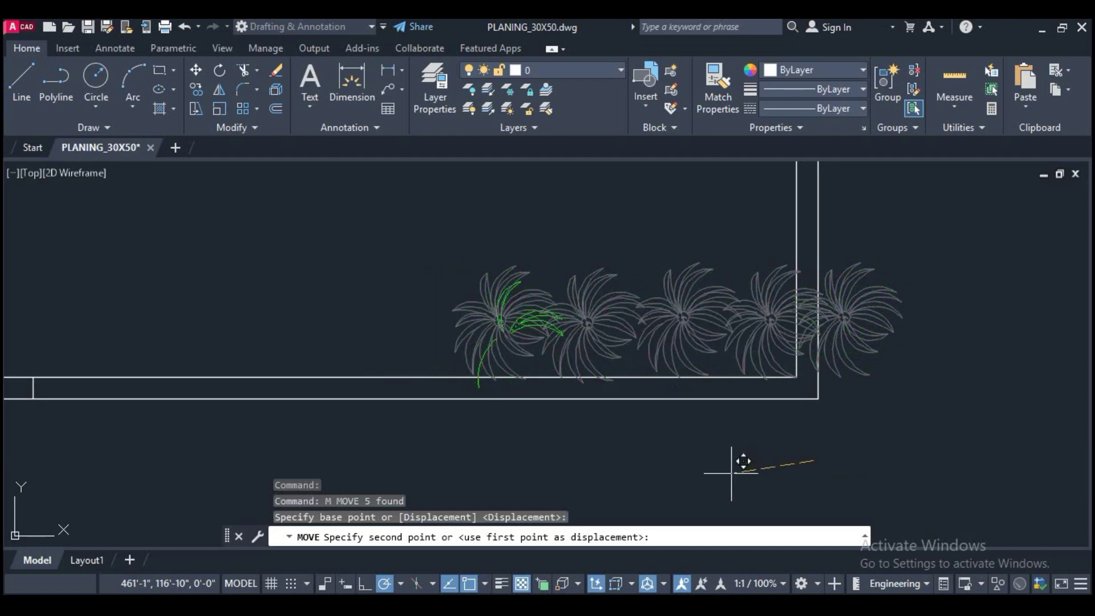
{"action": "left_click", "coordinate": [731, 472]}
{"action": "left_click", "coordinate": [748, 252]}
{"action": "left_click", "coordinate": [475, 302]}
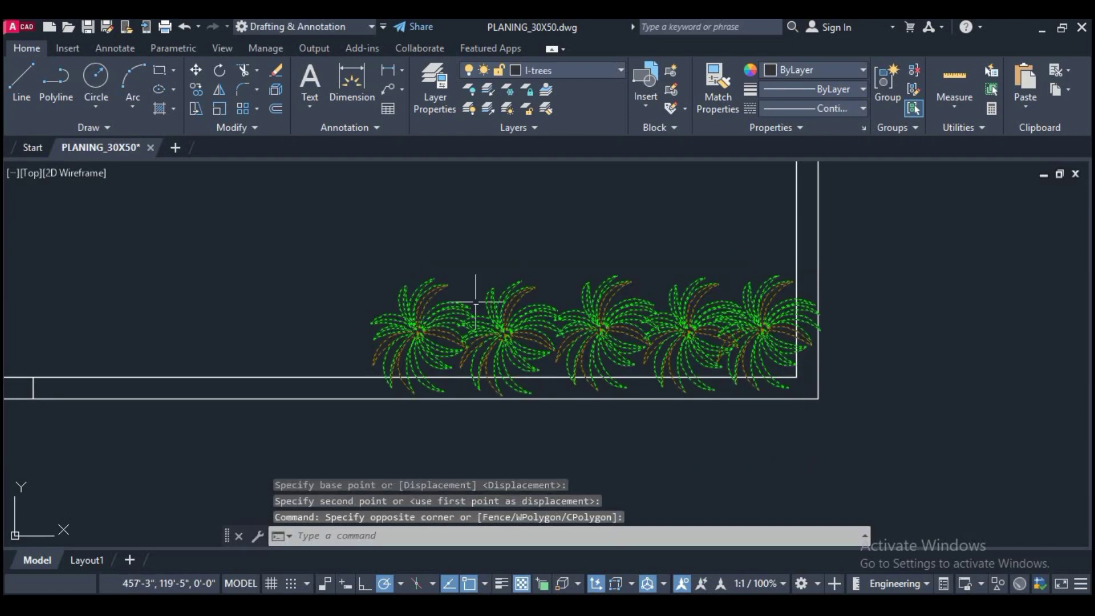
Step: Copy the five-palm row leftward to form a second row
{"action": "type", "text": "co"}
{"action": "key", "text": "Return"}
{"action": "scroll", "coordinate": [499, 338], "scroll_direction": "down", "scroll_amount": 3}
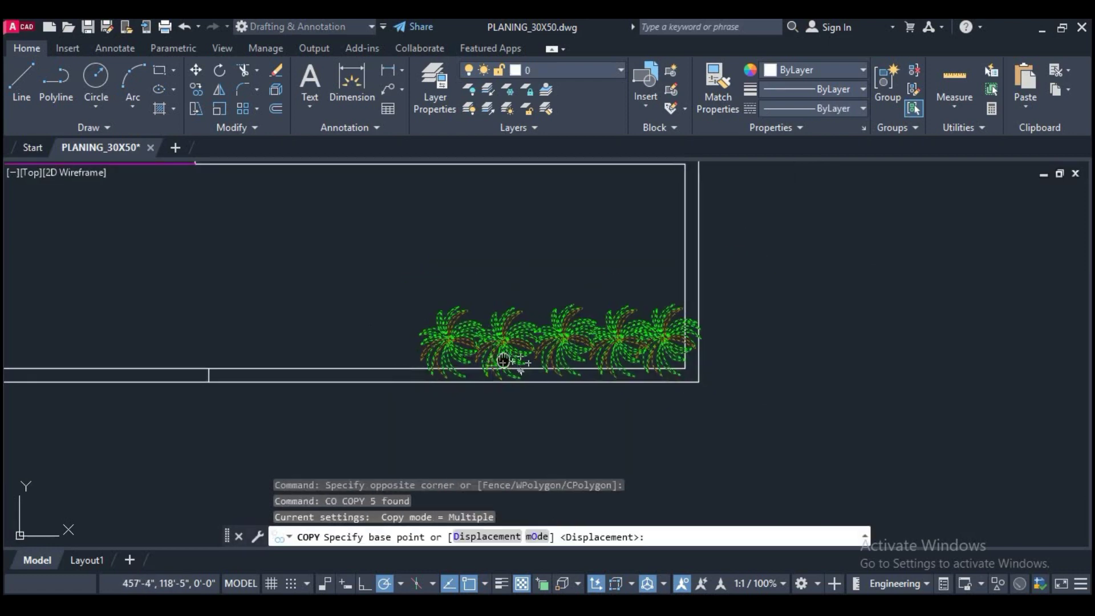
{"action": "left_click", "coordinate": [667, 398]}
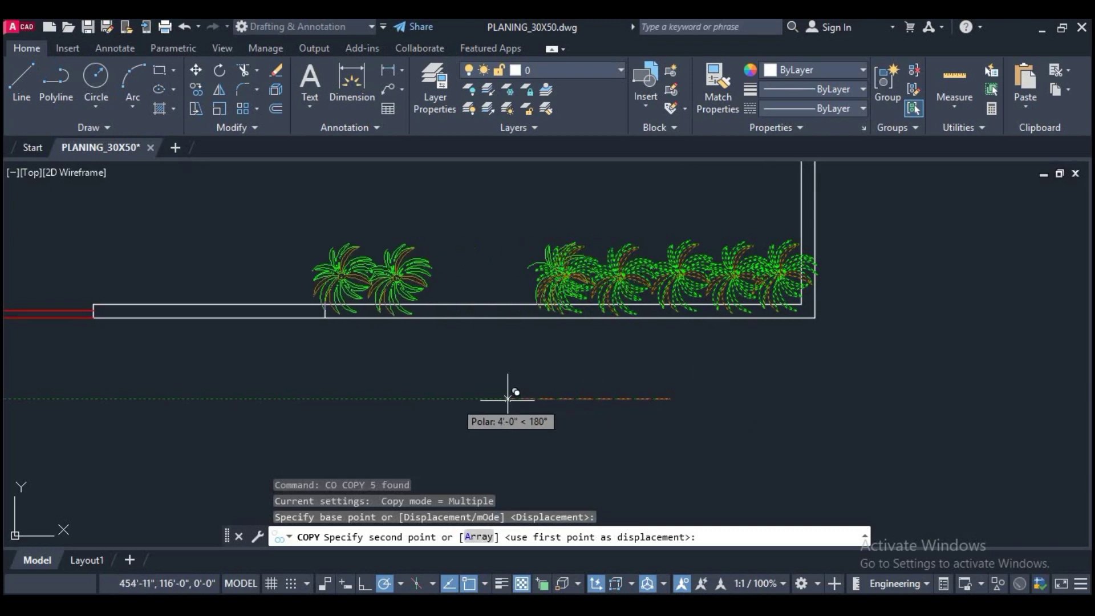
{"action": "left_click", "coordinate": [409, 397]}
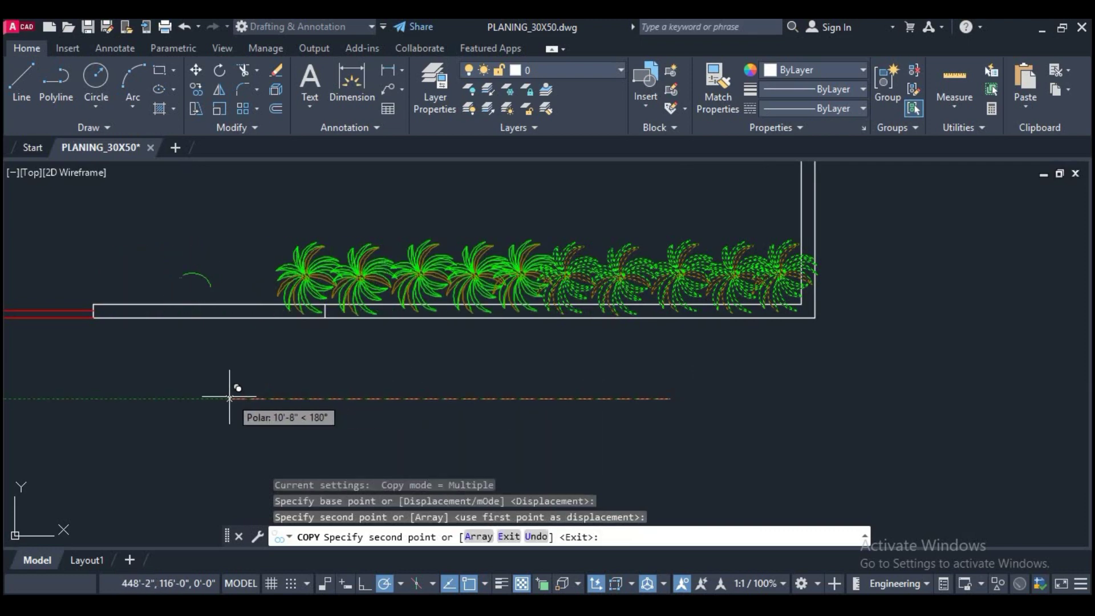
{"action": "scroll", "coordinate": [388, 382], "scroll_direction": "down", "scroll_amount": 2}
{"action": "right_click", "coordinate": [602, 354]}
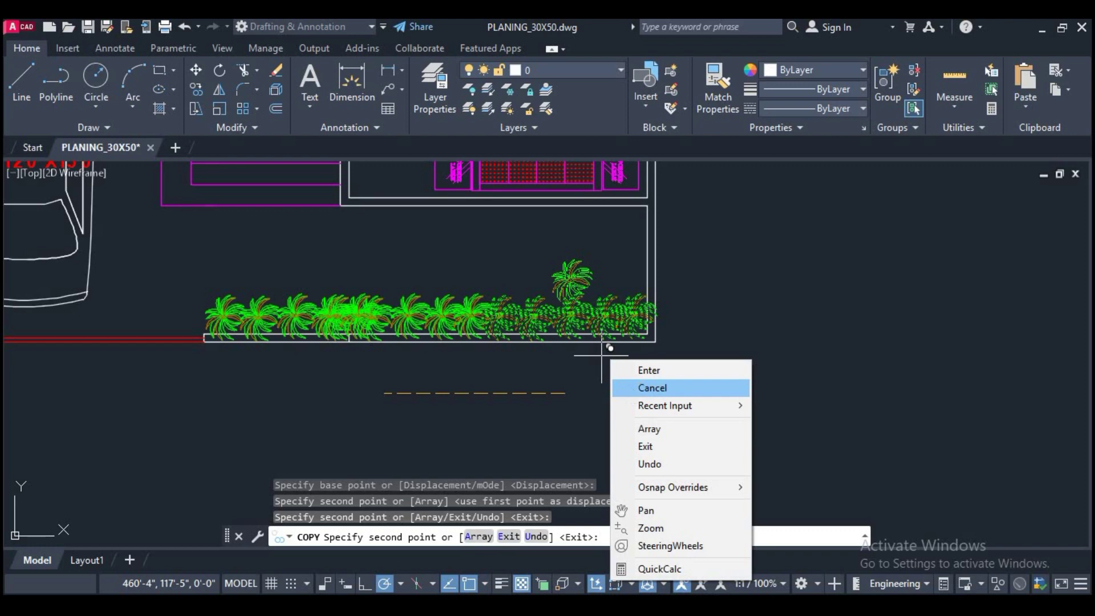
{"action": "left_click", "coordinate": [627, 389]}
Step: Select the large palm among the loose blocks and pick its copy base point
{"action": "scroll", "coordinate": [552, 373], "scroll_direction": "down", "scroll_amount": 3}
{"action": "scroll", "coordinate": [513, 371], "scroll_direction": "down", "scroll_amount": 3}
{"action": "middle_click_drag", "start_coordinate": [570, 365], "coordinate": [833, 355]}
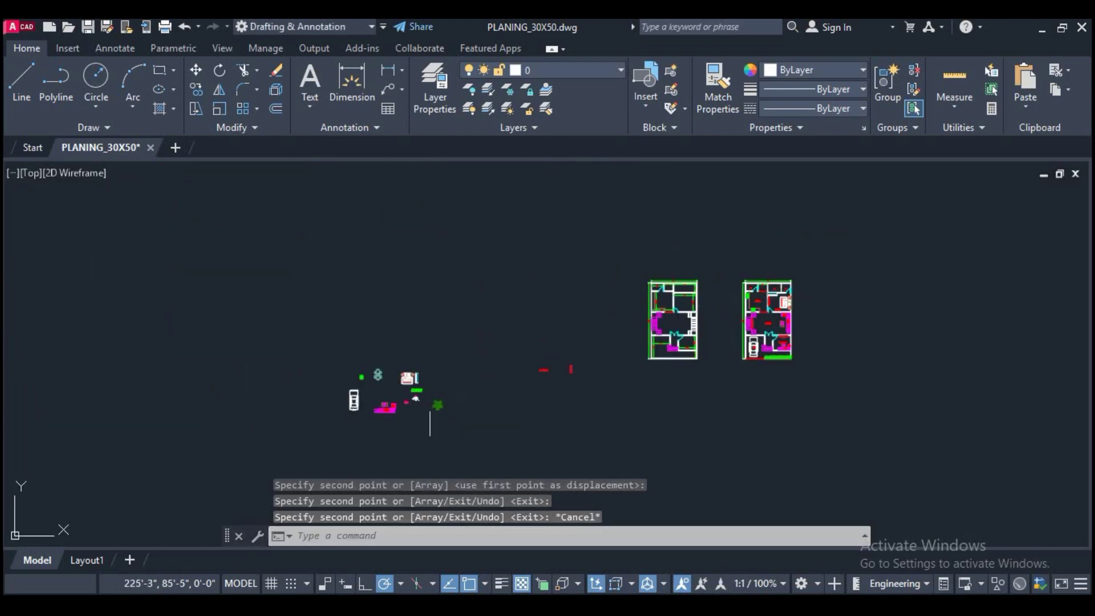
{"action": "scroll", "coordinate": [320, 439], "scroll_direction": "up", "scroll_amount": 5}
{"action": "left_click_drag", "start_coordinate": [490, 416], "coordinate": [423, 379]}
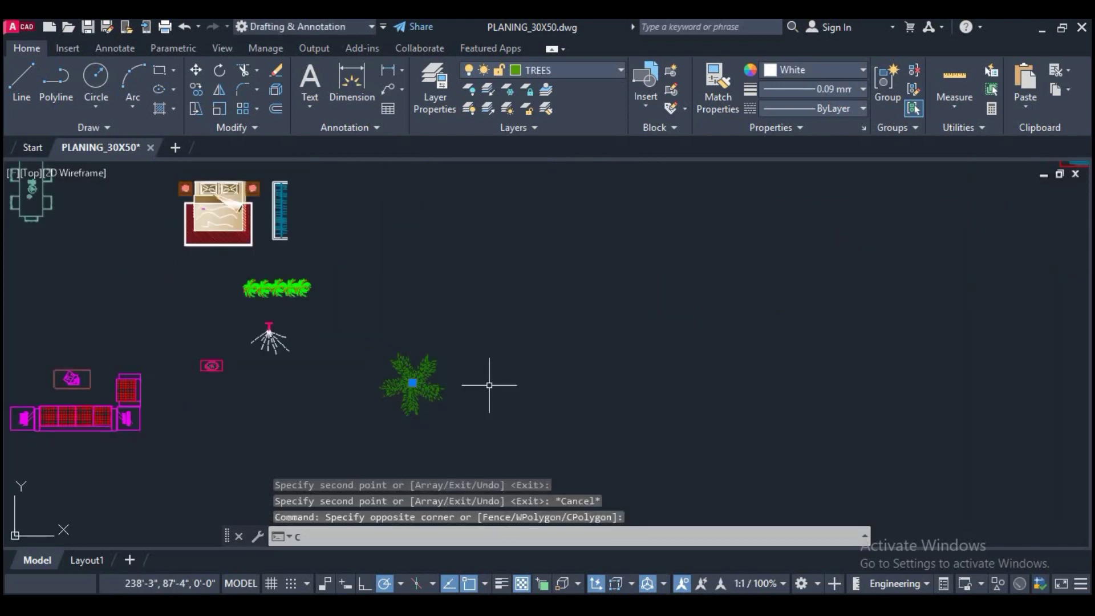
{"action": "type", "text": "o"}
{"action": "key", "text": "Return"}
{"action": "left_click", "coordinate": [412, 383]}
Step: Place a copy of the large palm at the porch front of the furnished plan
{"action": "scroll", "coordinate": [616, 391], "scroll_direction": "down", "scroll_amount": 3}
{"action": "scroll", "coordinate": [616, 391], "scroll_direction": "down", "scroll_amount": 3}
{"action": "middle_click_drag", "start_coordinate": [650, 388], "coordinate": [388, 412]}
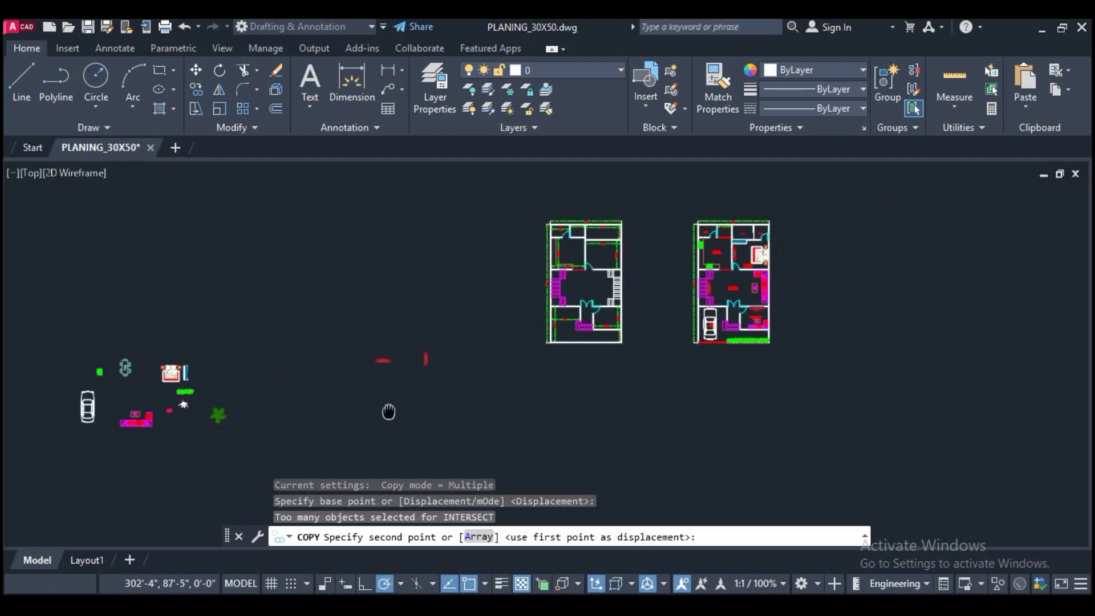
{"action": "scroll", "coordinate": [830, 335], "scroll_direction": "up", "scroll_amount": 4}
{"action": "scroll", "coordinate": [655, 325], "scroll_direction": "up", "scroll_amount": 3}
{"action": "scroll", "coordinate": [664, 310], "scroll_direction": "up", "scroll_amount": 3}
{"action": "scroll", "coordinate": [667, 342], "scroll_direction": "up", "scroll_amount": 3}
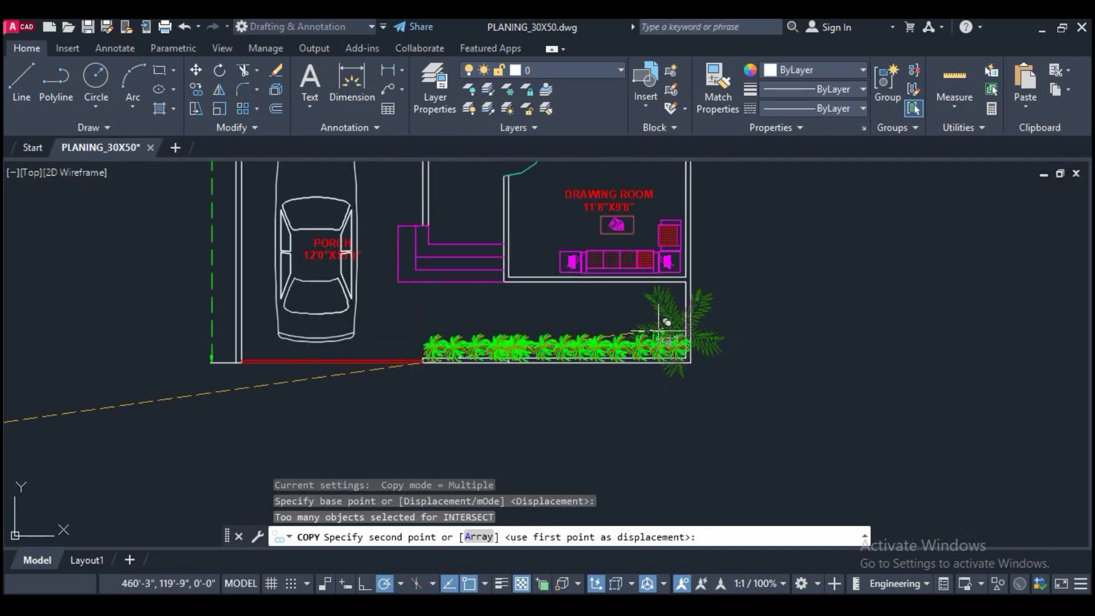
{"action": "left_click", "coordinate": [463, 351]}
{"action": "scroll", "coordinate": [656, 359], "scroll_direction": "down", "scroll_amount": 3}
{"action": "scroll", "coordinate": [678, 359], "scroll_direction": "down", "scroll_amount": 2}
{"action": "right_click", "coordinate": [680, 362]}
{"action": "left_click", "coordinate": [707, 391]}
{"action": "scroll", "coordinate": [571, 388], "scroll_direction": "up", "scroll_amount": 3}
{"action": "scroll", "coordinate": [546, 402], "scroll_direction": "up", "scroll_amount": 2}
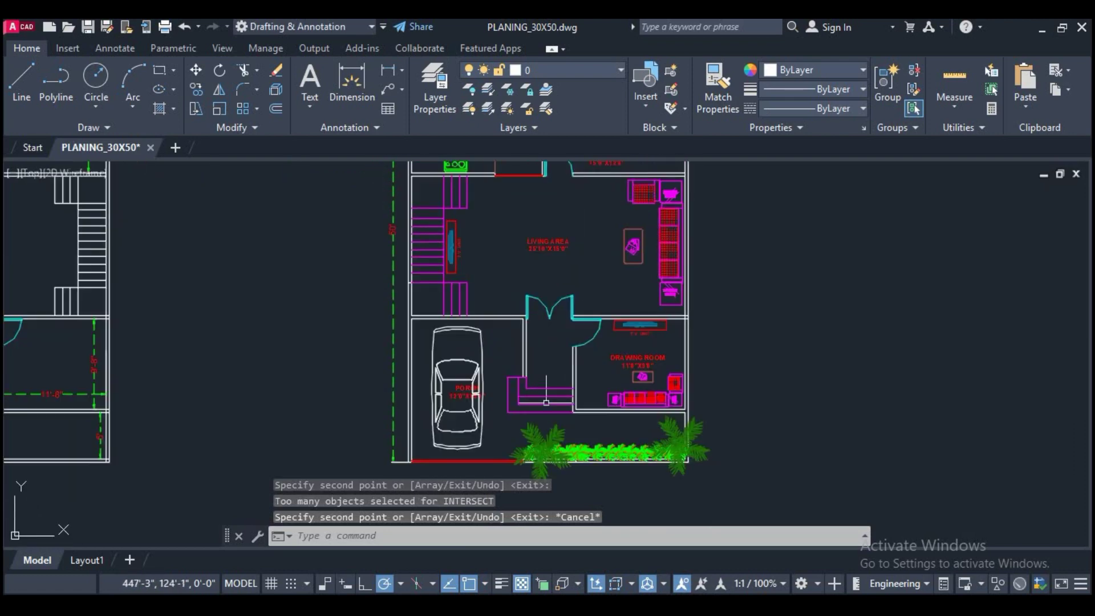
{"action": "scroll", "coordinate": [534, 315], "scroll_direction": "down", "scroll_amount": 1}
{"action": "scroll", "coordinate": [542, 314], "scroll_direction": "down", "scroll_amount": 1}
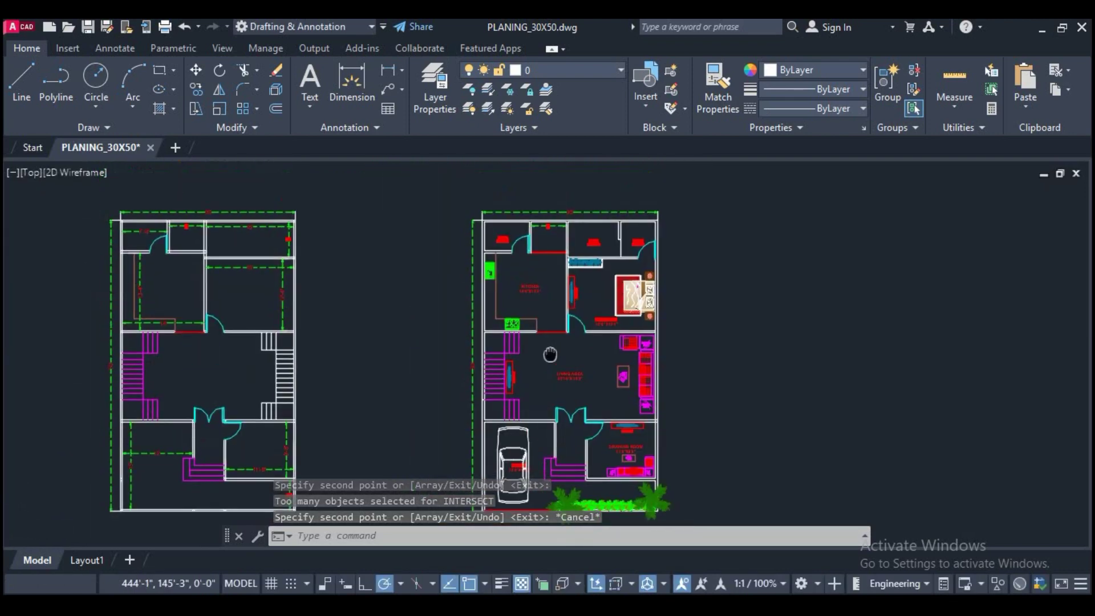
{"action": "scroll", "coordinate": [547, 313], "scroll_direction": "down", "scroll_amount": 1}
{"action": "scroll", "coordinate": [570, 308], "scroll_direction": "up", "scroll_amount": 3}
{"action": "scroll", "coordinate": [593, 303], "scroll_direction": "up", "scroll_amount": 1}
{"action": "scroll", "coordinate": [613, 295], "scroll_direction": "up", "scroll_amount": 2}
{"action": "scroll", "coordinate": [705, 325], "scroll_direction": "up", "scroll_amount": 2}
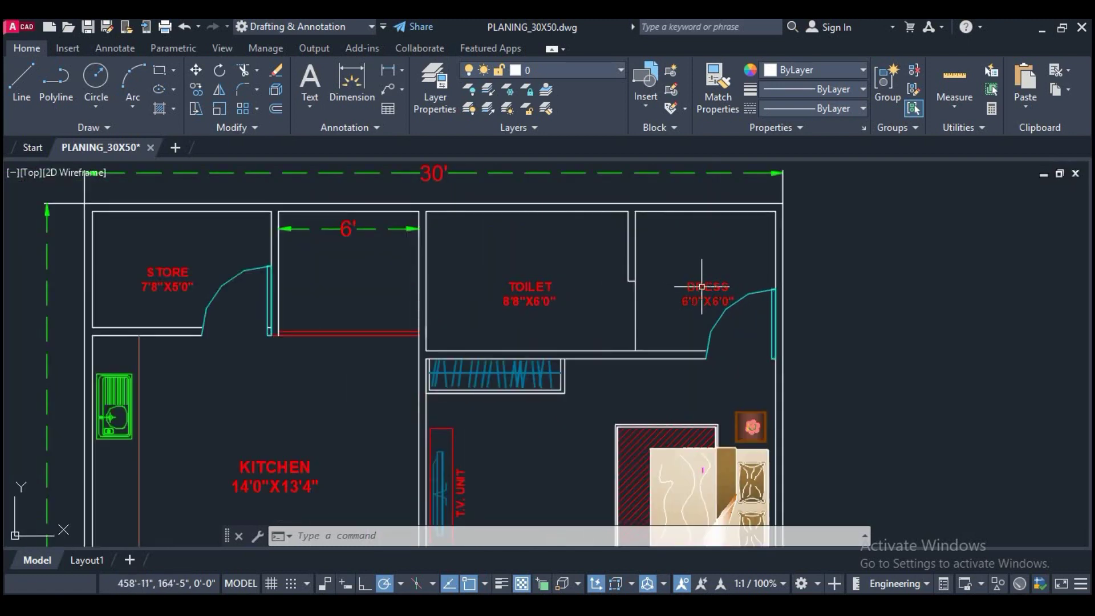
Step: Offset the dress room's top wall 24" downward into the room
{"action": "type", "text": "o"}
{"action": "key", "text": "Return"}
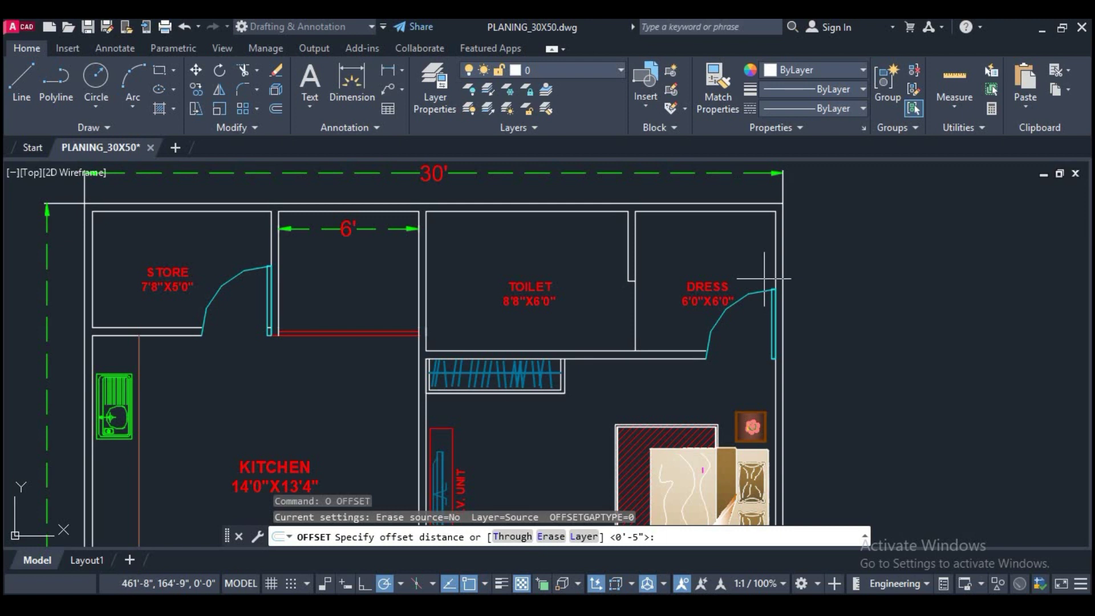
{"action": "key", "text": "Return"}
{"action": "left_click", "coordinate": [693, 211]}
{"action": "left_click", "coordinate": [693, 243]}
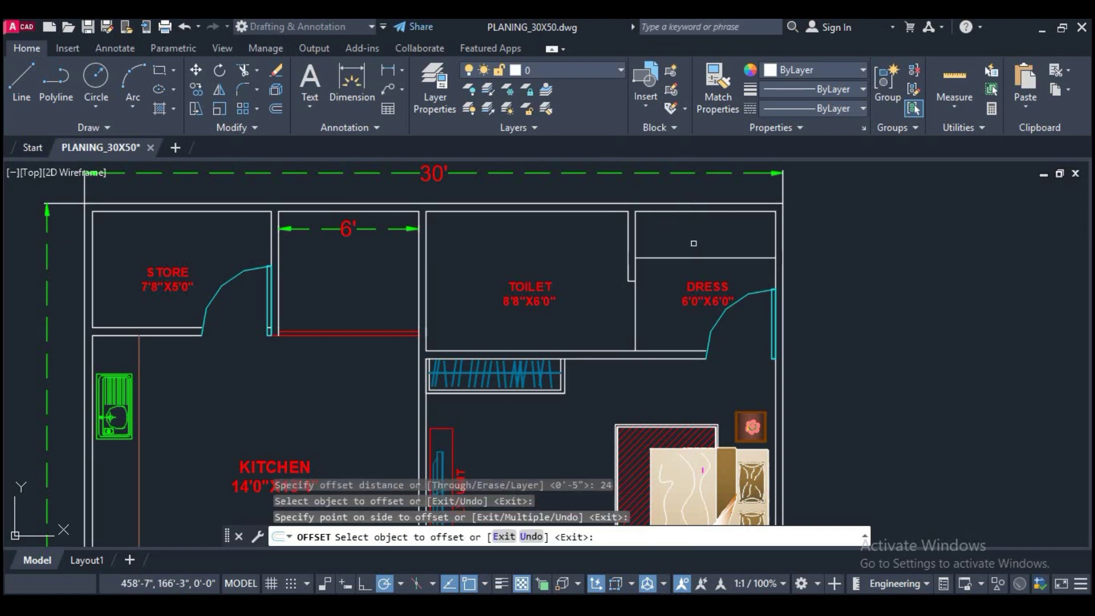
Step: Offset the new shelf line a further 2" to form a second line
{"action": "key", "text": "Return"}
{"action": "key", "text": "Return"}
{"action": "scroll", "coordinate": [798, 263], "scroll_direction": "up", "scroll_amount": 1}
{"action": "scroll", "coordinate": [677, 289], "scroll_direction": "up", "scroll_amount": 1}
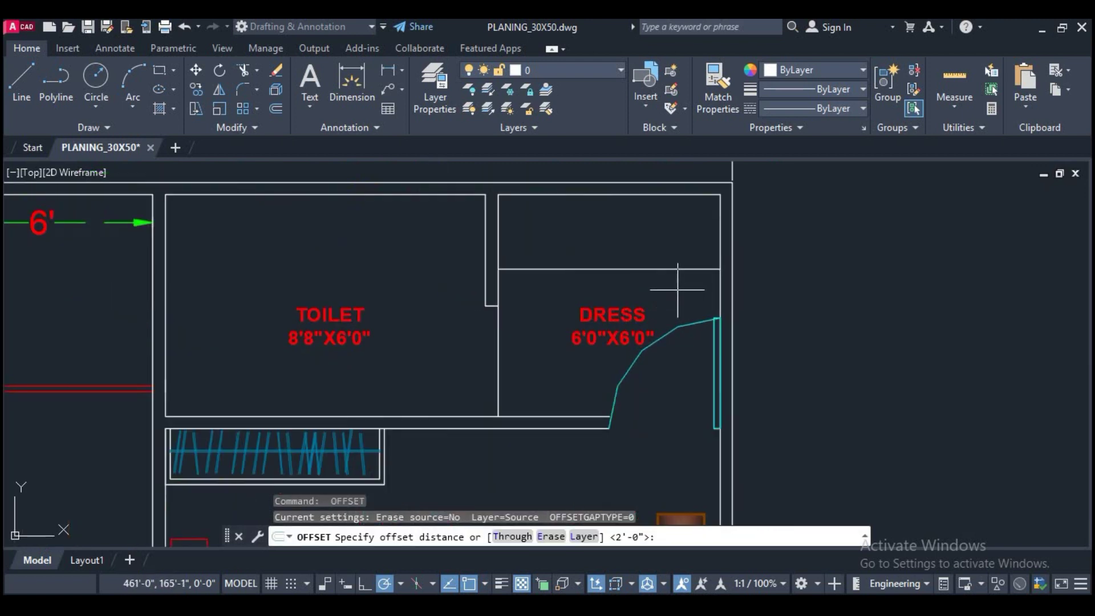
{"action": "type", "text": "0"}
{"action": "key", "text": "Return"}
{"action": "type", "text": "2"}
{"action": "key", "text": "Return"}
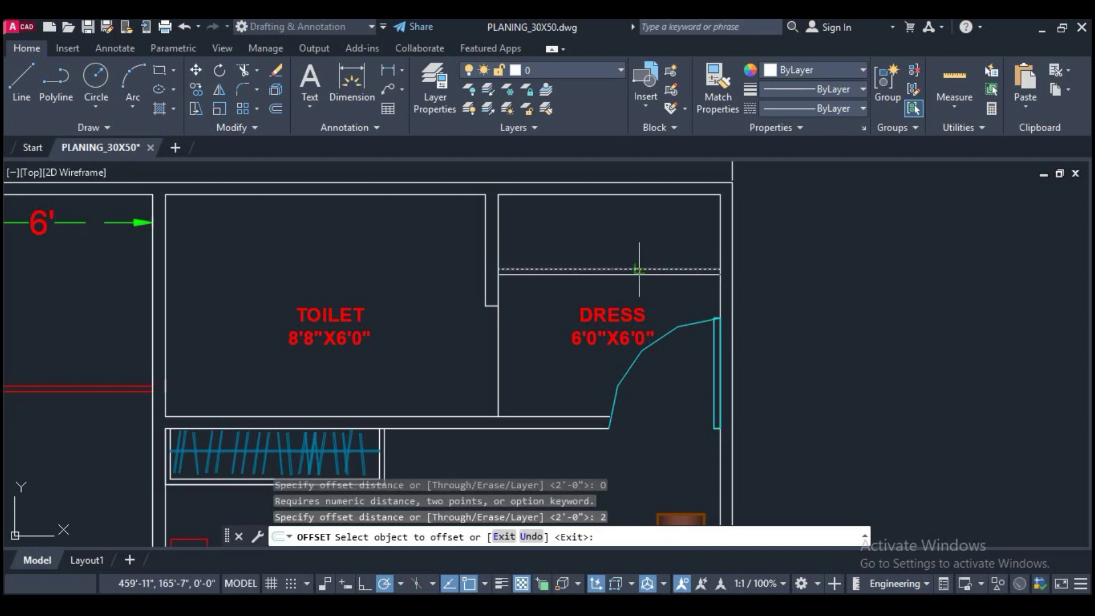
{"action": "left_click", "coordinate": [639, 269]}
{"action": "right_click", "coordinate": [670, 251]}
{"action": "left_click", "coordinate": [750, 286]}
Step: Set both shelf lines' colour to Cyan
{"action": "left_click", "coordinate": [634, 277]}
{"action": "scroll", "coordinate": [634, 277], "scroll_direction": "up", "scroll_amount": 2}
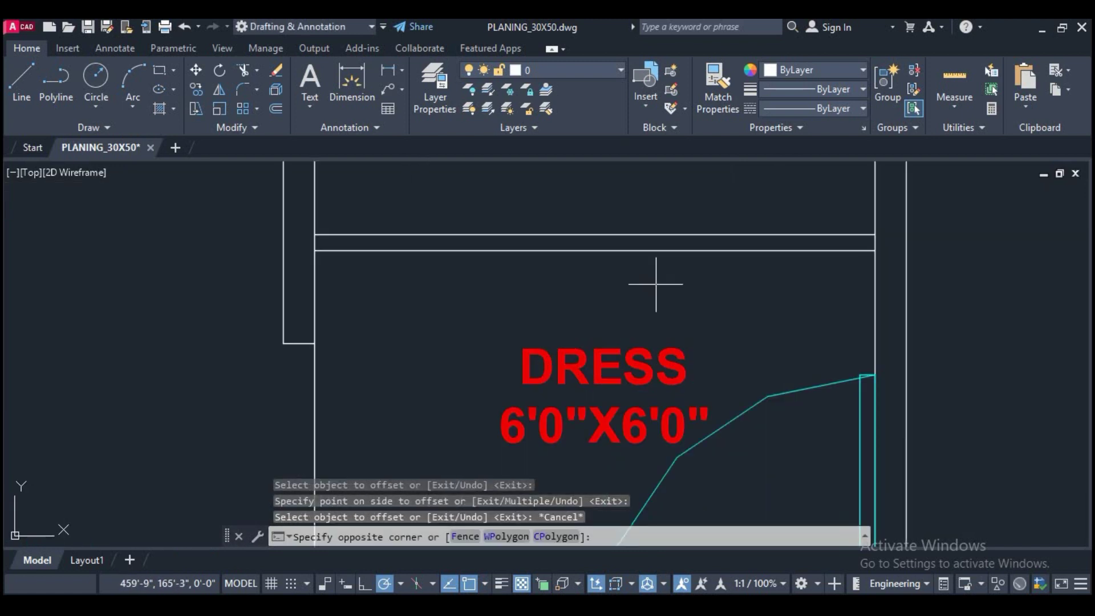
{"action": "left_click", "coordinate": [667, 226]}
{"action": "left_click", "coordinate": [804, 69]}
{"action": "left_click", "coordinate": [818, 224]}
{"action": "scroll", "coordinate": [722, 292], "scroll_direction": "down", "scroll_amount": 5}
{"action": "key", "text": "Escape"}
{"action": "key", "text": "Return"}
{"action": "key", "text": "Return"}
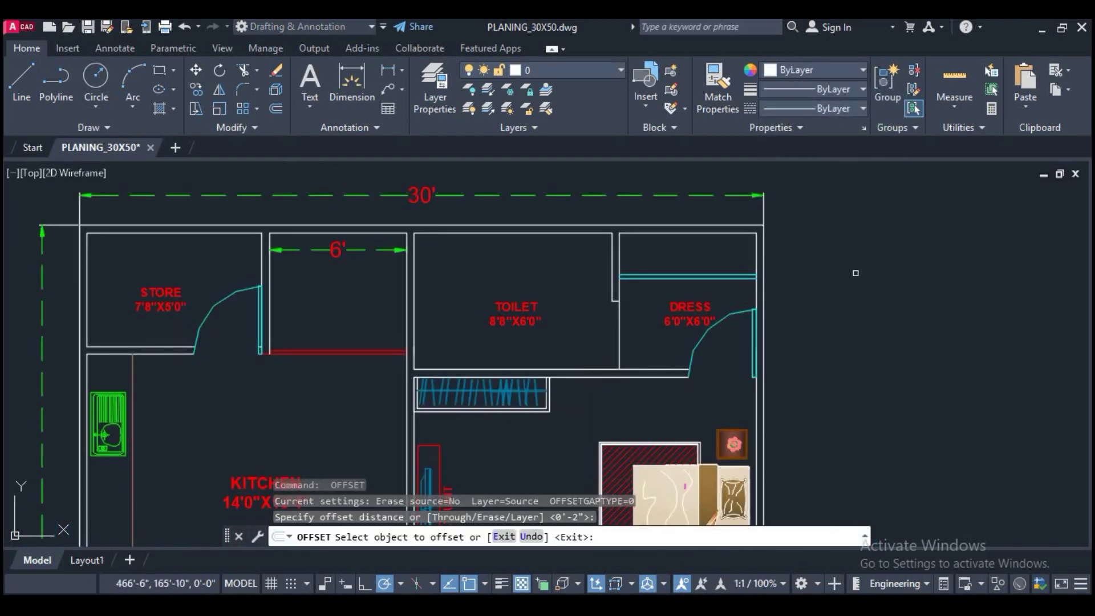
{"action": "scroll", "coordinate": [798, 308], "scroll_direction": "down", "scroll_amount": 4}
{"action": "scroll", "coordinate": [690, 297], "scroll_direction": "up", "scroll_amount": 4}
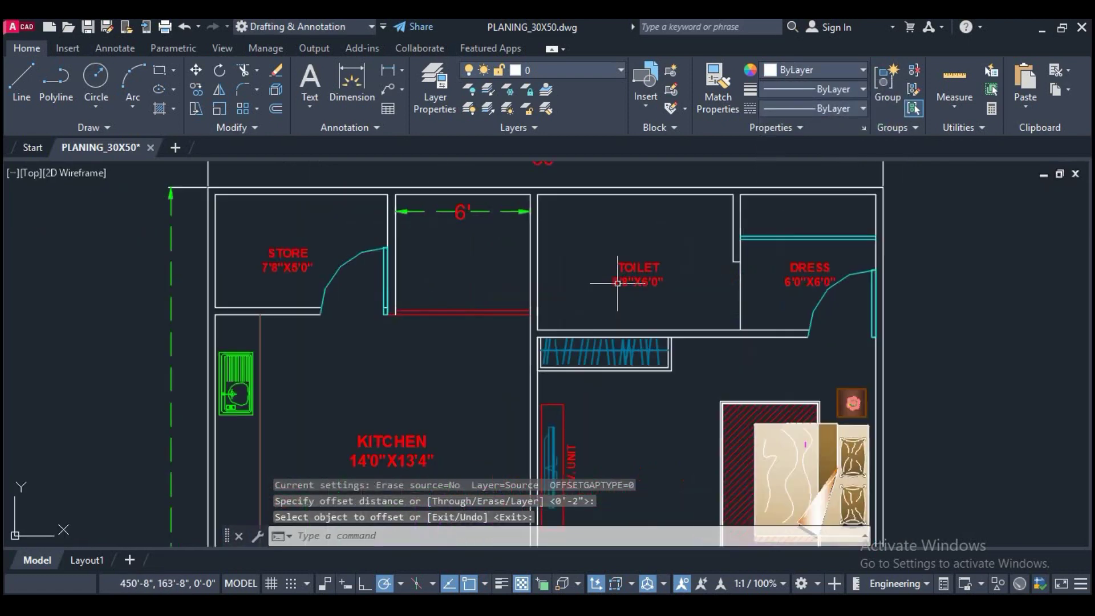
Step: Move the shower and basin symbols to just right of the floor plan
{"action": "scroll", "coordinate": [560, 325], "scroll_direction": "down", "scroll_amount": 3}
{"action": "scroll", "coordinate": [513, 342], "scroll_direction": "down", "scroll_amount": 3}
{"action": "scroll", "coordinate": [452, 357], "scroll_direction": "down", "scroll_amount": 3}
{"action": "mouse_move", "coordinate": [171, 473]}
{"action": "middle_mouse_down"}
{"action": "mouse_move", "coordinate": [341, 411]}
{"action": "mouse_move", "coordinate": [485, 411]}
{"action": "middle_mouse_up"}
{"action": "scroll", "coordinate": [489, 355], "scroll_direction": "up", "scroll_amount": 5}
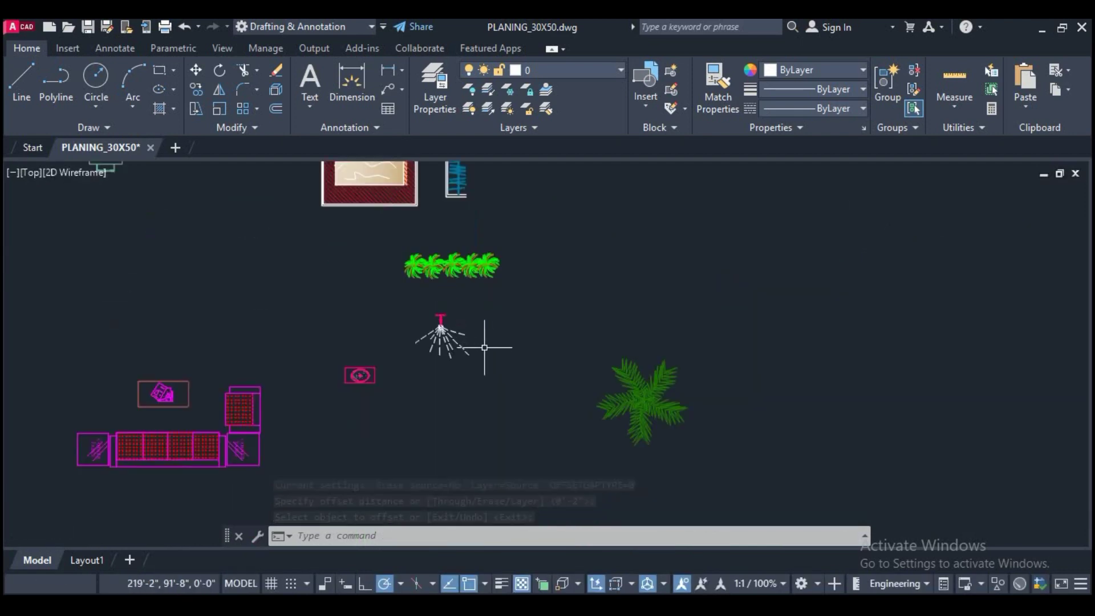
{"action": "scroll", "coordinate": [456, 394], "scroll_direction": "up", "scroll_amount": 2}
{"action": "left_click", "coordinate": [468, 431]}
{"action": "left_click", "coordinate": [320, 338]}
{"action": "type", "text": "m"}
{"action": "key", "text": "Return"}
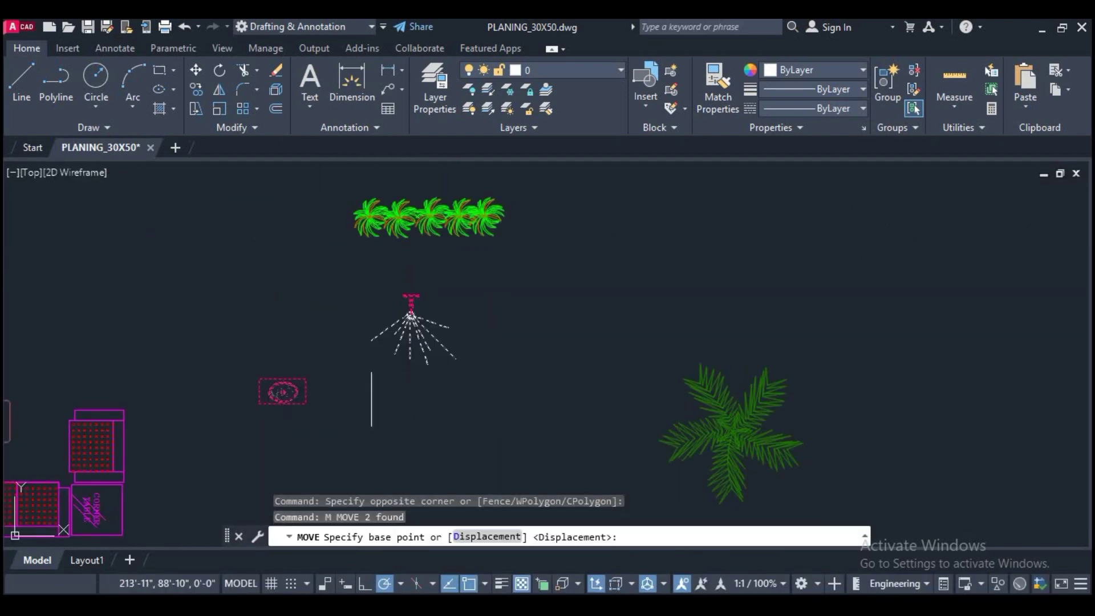
{"action": "scroll", "coordinate": [484, 383], "scroll_direction": "down", "scroll_amount": 3}
{"action": "left_click", "coordinate": [475, 389]}
{"action": "scroll", "coordinate": [795, 345], "scroll_direction": "down", "scroll_amount": 3}
{"action": "middle_click_drag", "start_coordinate": [574, 362], "coordinate": [537, 371]}
{"action": "scroll", "coordinate": [538, 372], "scroll_direction": "up", "scroll_amount": 2}
{"action": "scroll", "coordinate": [715, 316], "scroll_direction": "up", "scroll_amount": 2}
{"action": "left_click", "coordinate": [668, 318]}
Step: Place the shower fixture against the toilet's top wall
{"action": "scroll", "coordinate": [668, 317], "scroll_direction": "up", "scroll_amount": 2}
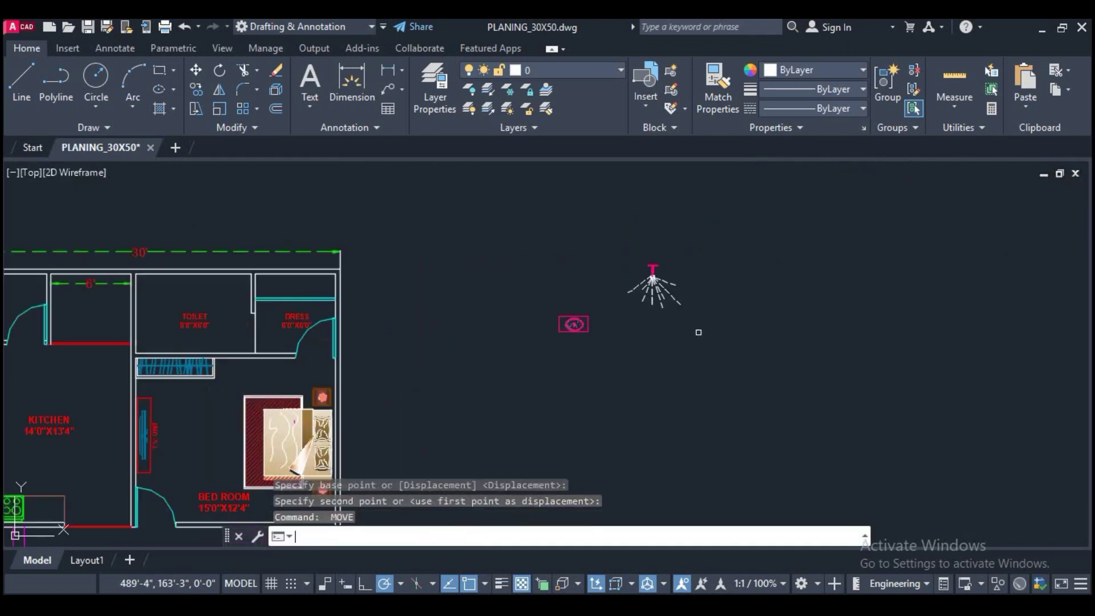
{"action": "key", "text": "Return"}
{"action": "left_click", "coordinate": [769, 288]}
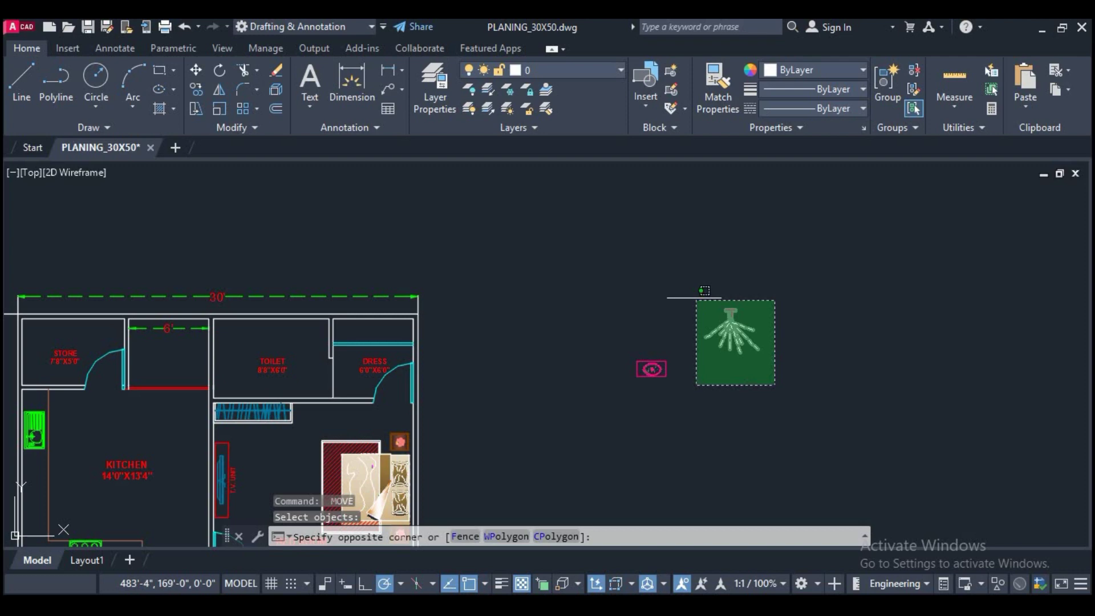
{"action": "left_click", "coordinate": [698, 381]}
{"action": "key", "text": "Return"}
{"action": "scroll", "coordinate": [731, 317], "scroll_direction": "up", "scroll_amount": 2}
{"action": "left_click", "coordinate": [734, 300]}
{"action": "scroll", "coordinate": [516, 310], "scroll_direction": "down", "scroll_amount": 3}
{"action": "scroll", "coordinate": [516, 311], "scroll_direction": "up", "scroll_amount": 2}
{"action": "middle_click_drag", "start_coordinate": [516, 311], "coordinate": [615, 296]}
{"action": "scroll", "coordinate": [452, 278], "scroll_direction": "up", "scroll_amount": 2}
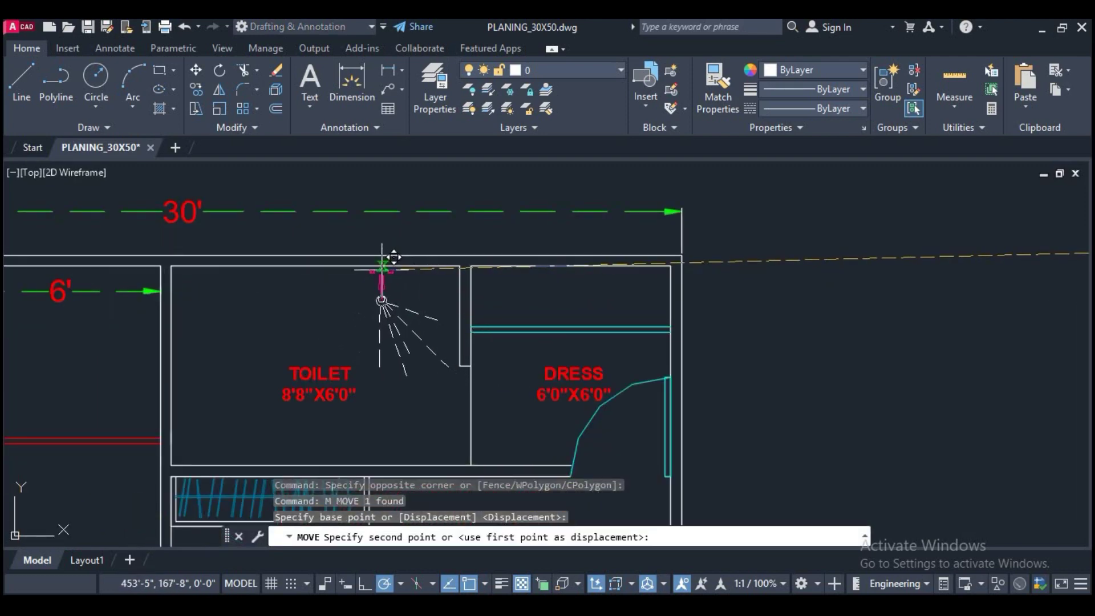
{"action": "left_click", "coordinate": [379, 280]}
Step: Reposition the TOILET label lower inside the toilet room
{"action": "scroll", "coordinate": [436, 303], "scroll_direction": "down", "scroll_amount": 2}
{"action": "scroll", "coordinate": [495, 301], "scroll_direction": "up", "scroll_amount": 2}
{"action": "left_click", "coordinate": [434, 326]}
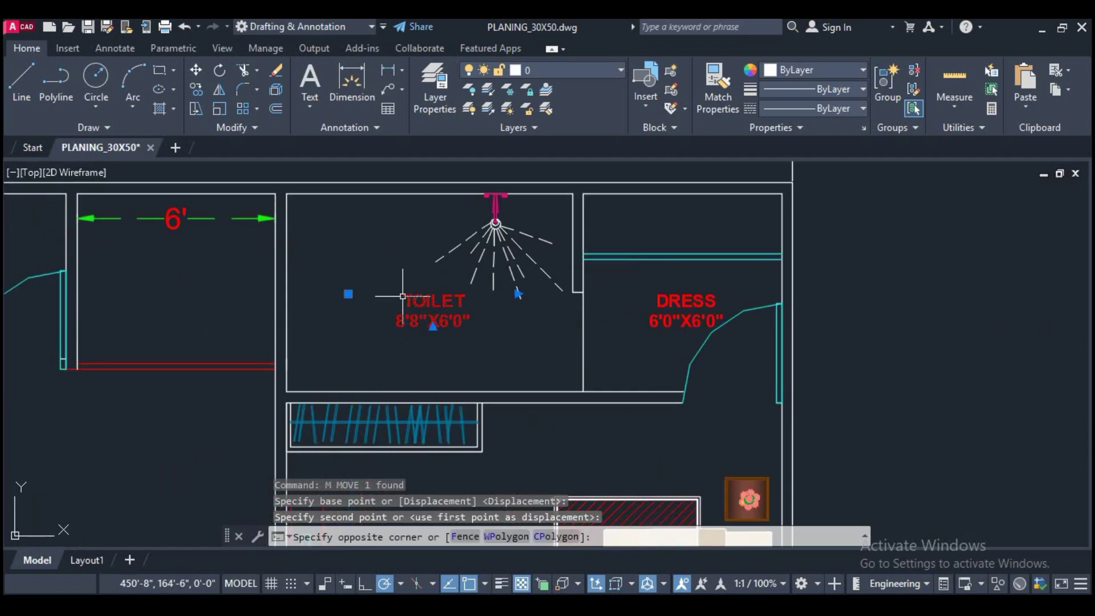
{"action": "type", "text": "M"}
{"action": "key", "text": "Return"}
{"action": "left_click", "coordinate": [518, 327]}
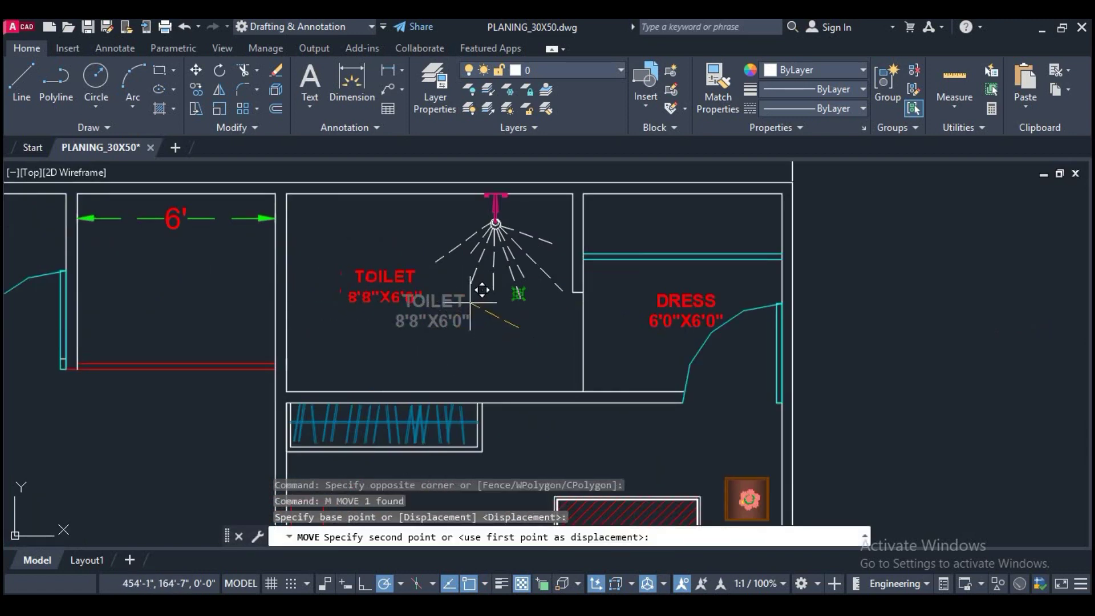
{"action": "left_click", "coordinate": [471, 274]}
{"action": "left_click", "coordinate": [413, 297]}
{"action": "middle_click_drag", "start_coordinate": [426, 205], "coordinate": [520, 261]}
{"action": "type", "text": "m"}
{"action": "key", "text": "Return"}
{"action": "left_click", "coordinate": [551, 210]}
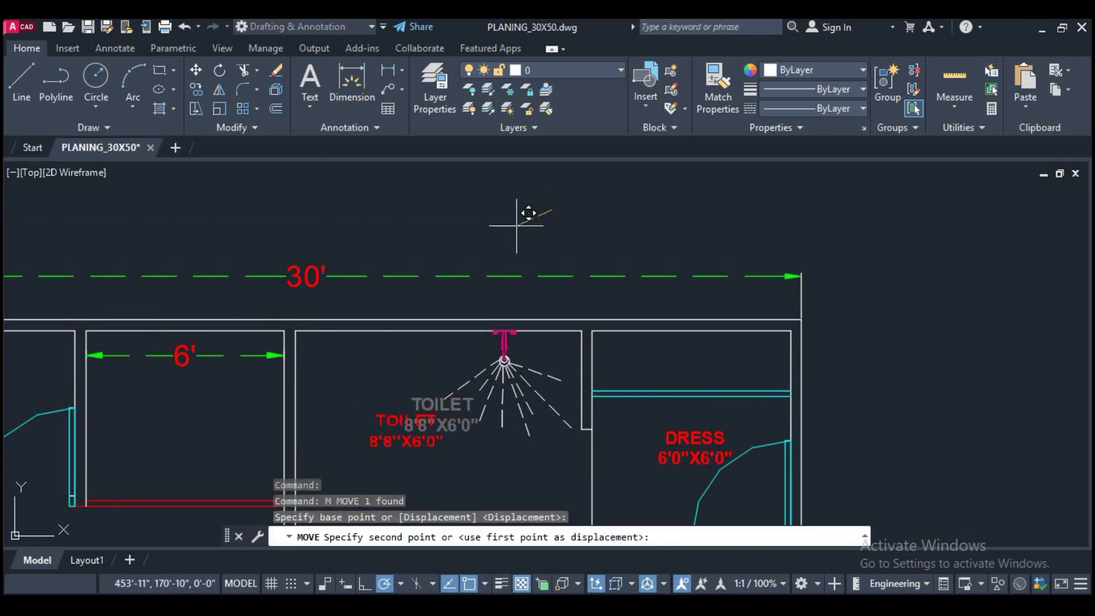
{"action": "left_click", "coordinate": [510, 225]}
{"action": "scroll", "coordinate": [742, 313], "scroll_direction": "down", "scroll_amount": 3}
{"action": "scroll", "coordinate": [831, 361], "scroll_direction": "up", "scroll_amount": 3}
Step: Move the pink wash basin into the toilet against its lower wall
{"action": "left_click", "coordinate": [853, 329]}
{"action": "left_click", "coordinate": [767, 243]}
{"action": "type", "text": "m"}
{"action": "key", "text": "Return"}
{"action": "left_click", "coordinate": [841, 290]}
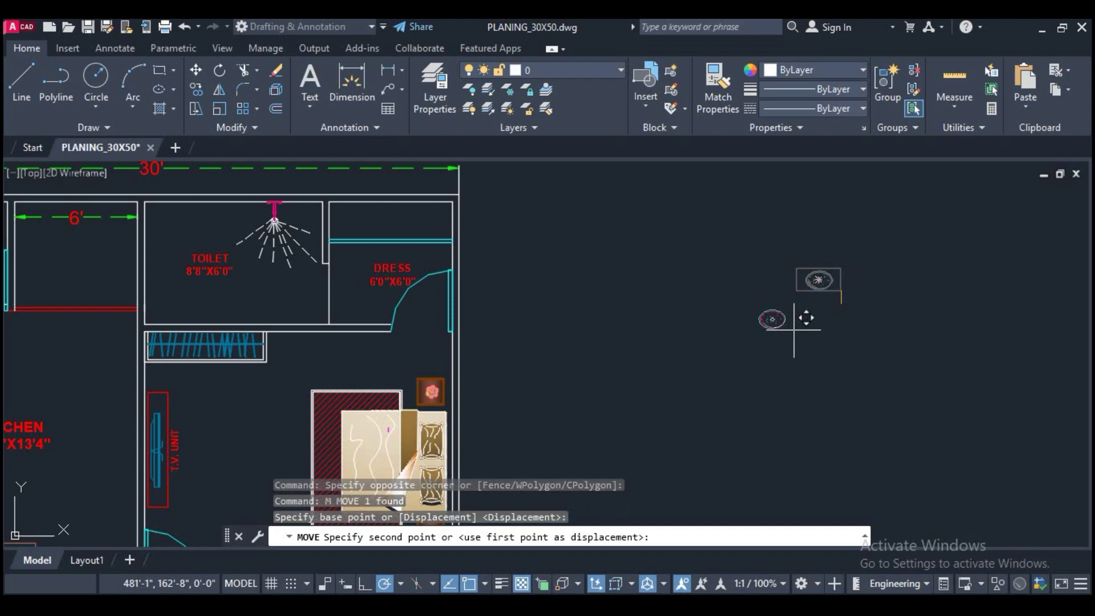
{"action": "middle_click_drag", "start_coordinate": [772, 318], "coordinate": [905, 354]}
{"action": "scroll", "coordinate": [444, 360], "scroll_direction": "up", "scroll_amount": 4}
{"action": "left_click", "coordinate": [430, 356]}
{"action": "scroll", "coordinate": [431, 345], "scroll_direction": "down", "scroll_amount": 2}
{"action": "middle_click_drag", "start_coordinate": [405, 326], "coordinate": [629, 343]}
{"action": "scroll", "coordinate": [629, 342], "scroll_direction": "down", "scroll_amount": 2}
{"action": "middle_click_drag", "start_coordinate": [540, 397], "coordinate": [601, 381]}
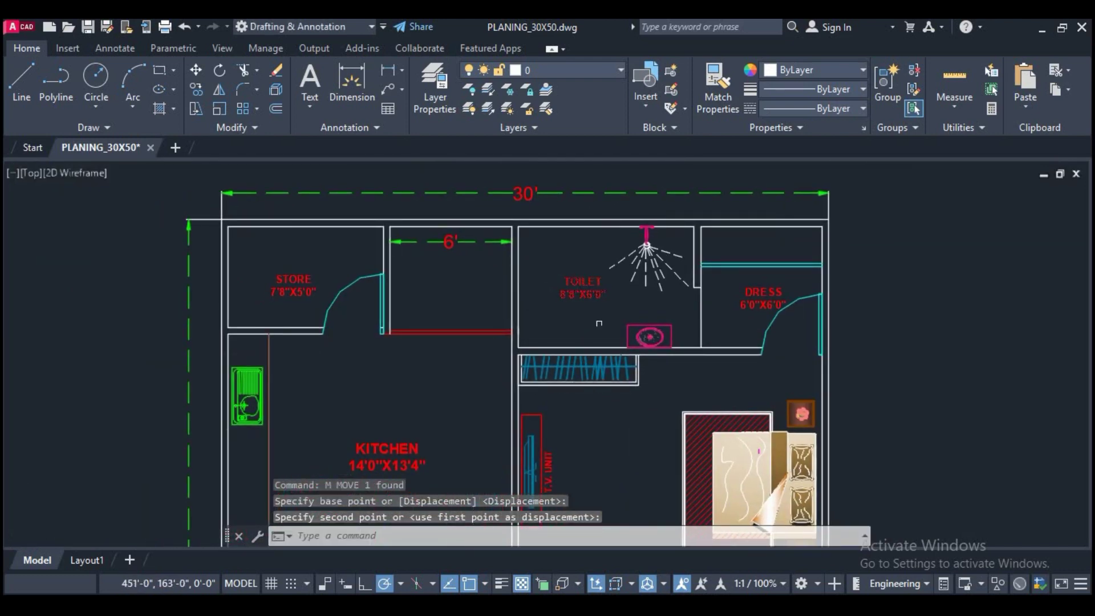
{"action": "scroll", "coordinate": [599, 323], "scroll_direction": "down", "scroll_amount": 3}
{"action": "middle_click_drag", "start_coordinate": [564, 473], "coordinate": [516, 380]}
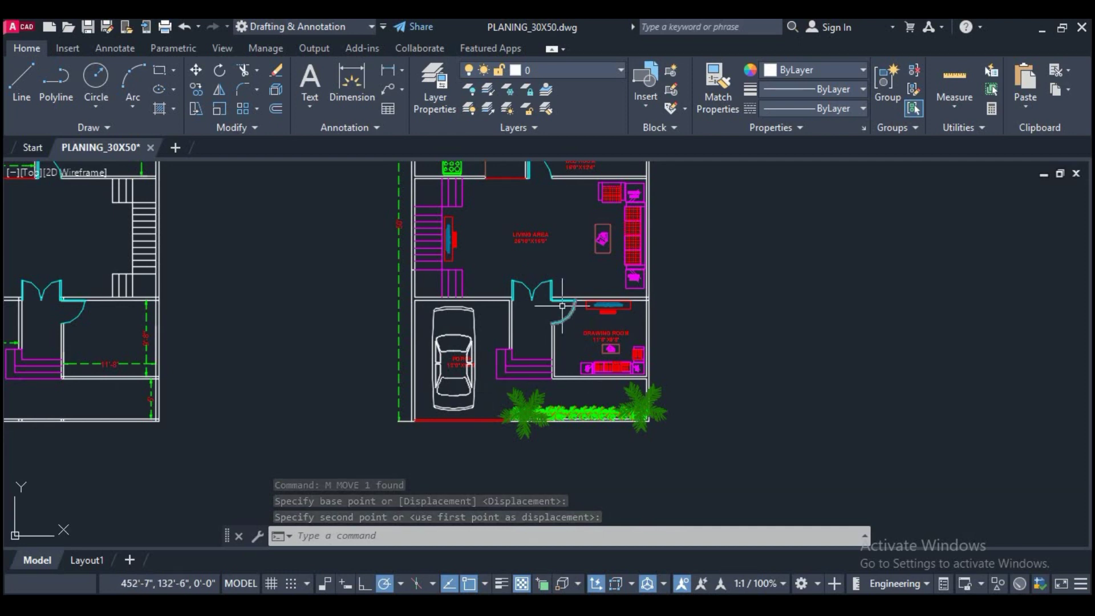
Step: Erase the 6' dimension in the small room between STORE and TOILET
{"action": "middle_click_drag", "start_coordinate": [563, 306], "coordinate": [575, 376]}
{"action": "middle_click_drag", "start_coordinate": [557, 228], "coordinate": [559, 285]}
{"action": "scroll", "coordinate": [448, 314], "scroll_direction": "up", "scroll_amount": 3}
{"action": "mouse_move", "coordinate": [448, 315]}
{"action": "middle_mouse_down"}
{"action": "mouse_move", "coordinate": [508, 315]}
{"action": "mouse_move", "coordinate": [438, 359]}
{"action": "middle_mouse_up"}
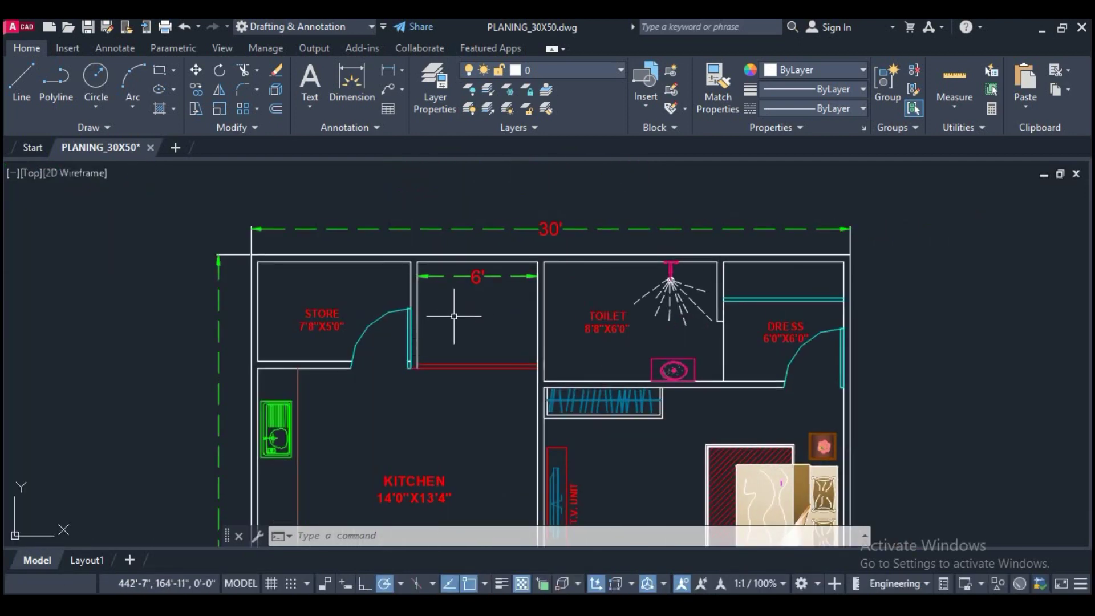
{"action": "scroll", "coordinate": [467, 305], "scroll_direction": "up", "scroll_amount": 2}
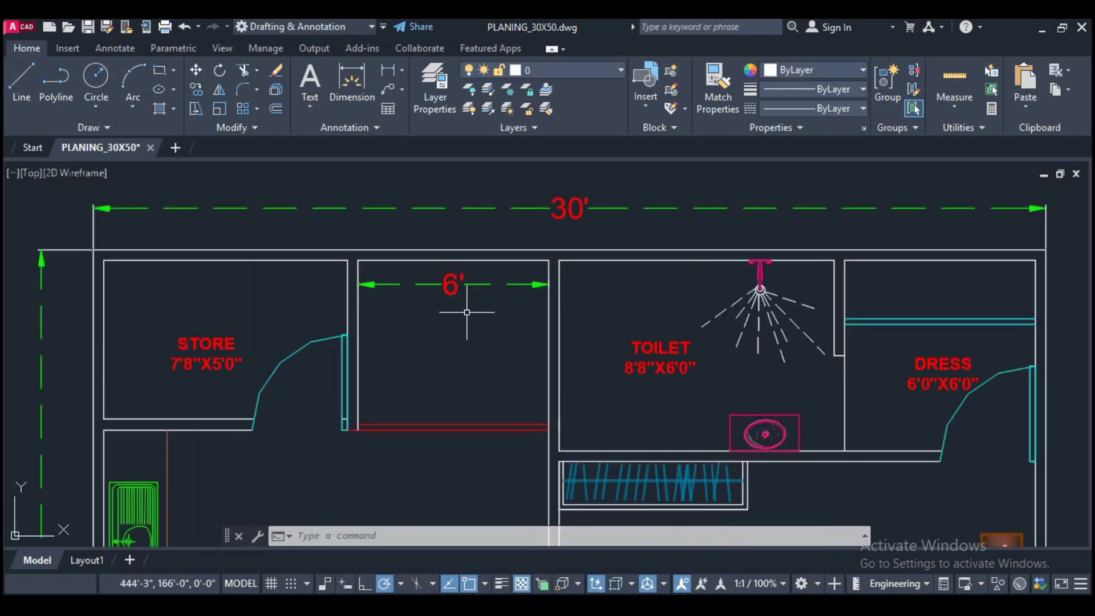
{"action": "left_click", "coordinate": [466, 312]}
{"action": "left_click", "coordinate": [454, 284]}
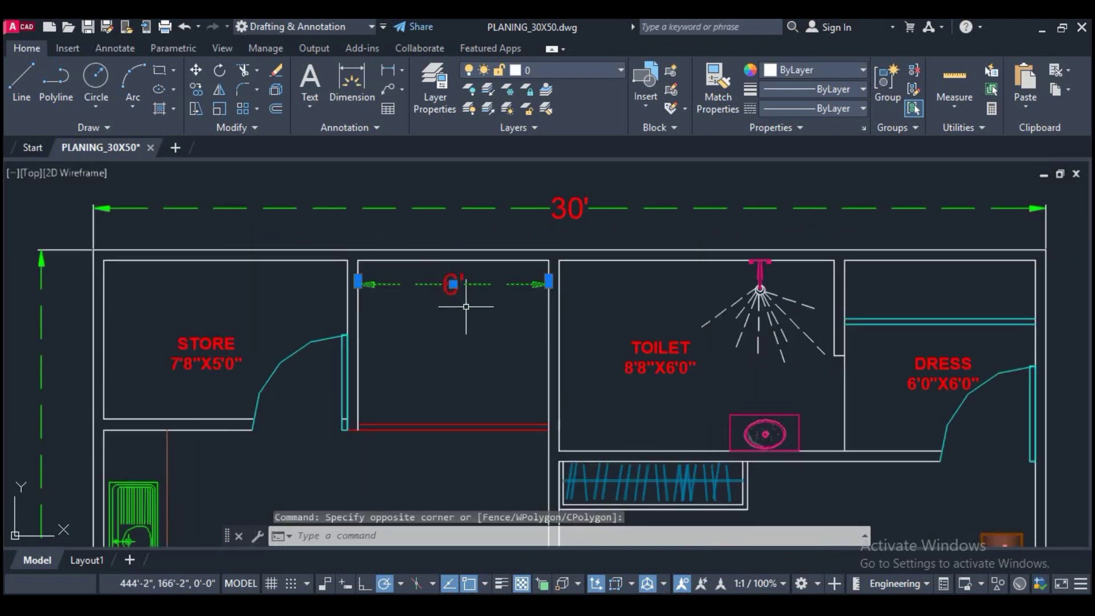
{"action": "type", "text": "e"}
{"action": "key", "text": "Return"}
Step: Draw both corner-to-corner diagonals across the small room, forming an X
{"action": "middle_click_drag", "start_coordinate": [466, 306], "coordinate": [516, 313]}
{"action": "type", "text": "l"}
{"action": "key", "text": "Return"}
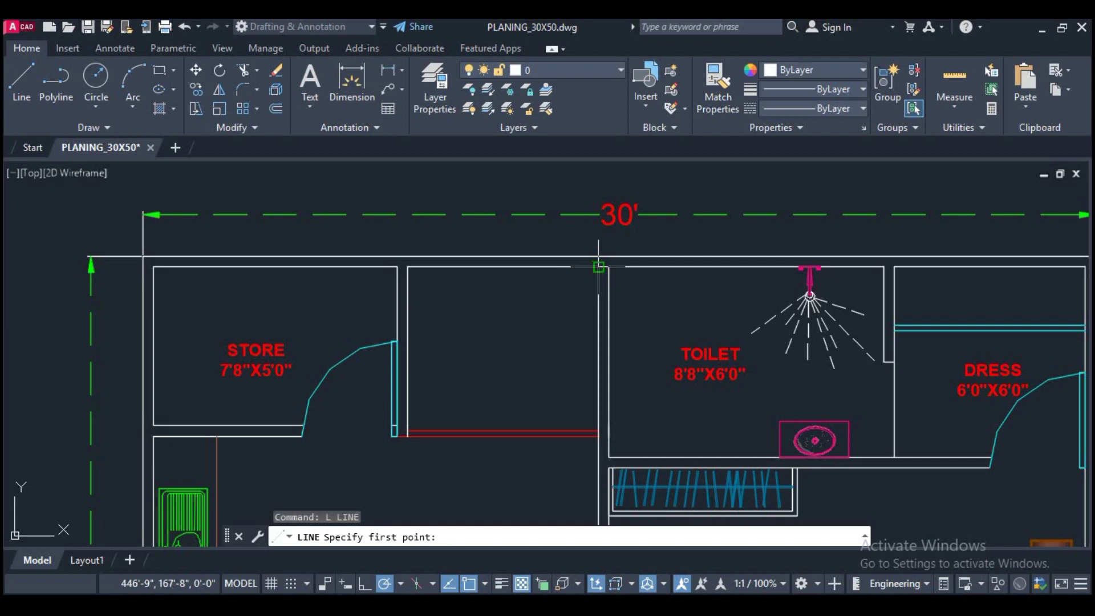
{"action": "left_click", "coordinate": [598, 266]}
{"action": "left_click", "coordinate": [407, 425]}
{"action": "key", "text": "Return"}
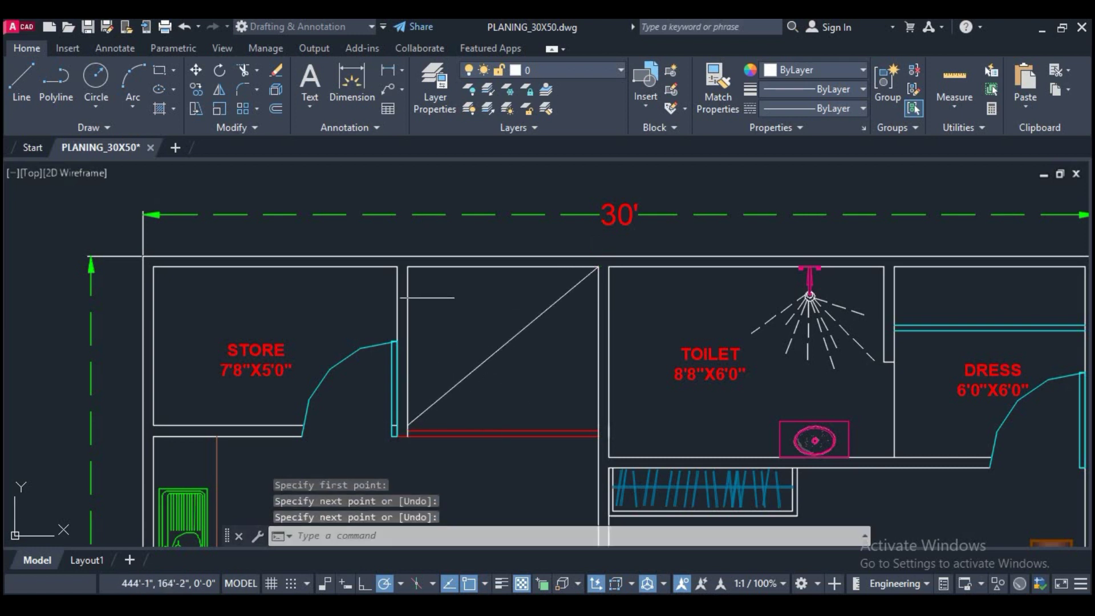
{"action": "type", "text": "l"}
{"action": "key", "text": "Return"}
{"action": "left_click", "coordinate": [419, 266]}
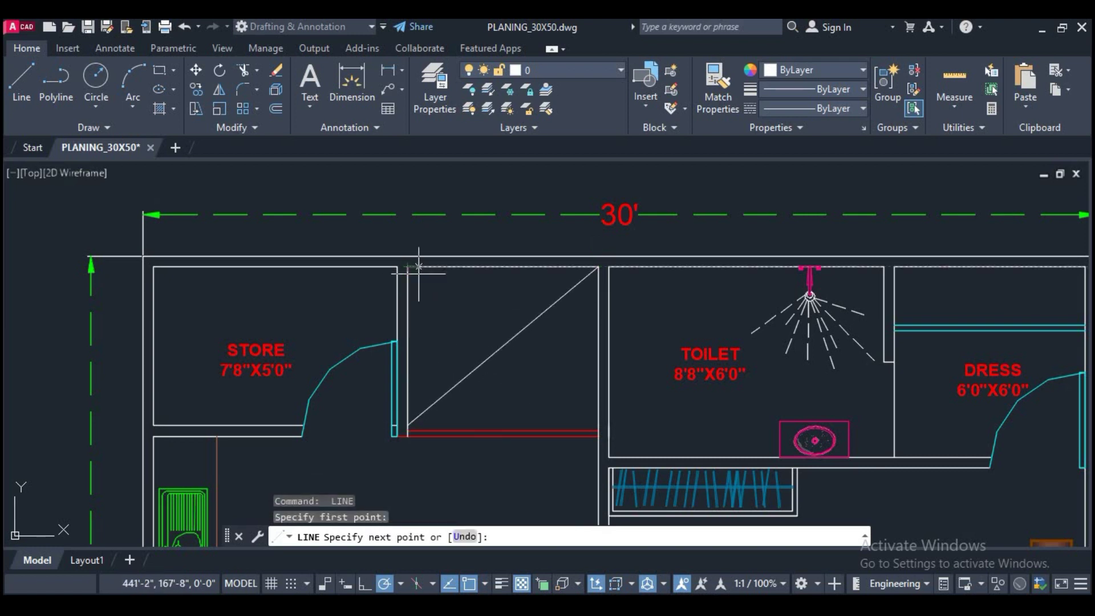
{"action": "scroll", "coordinate": [596, 430], "scroll_direction": "up", "scroll_amount": 2}
{"action": "left_click", "coordinate": [597, 428]}
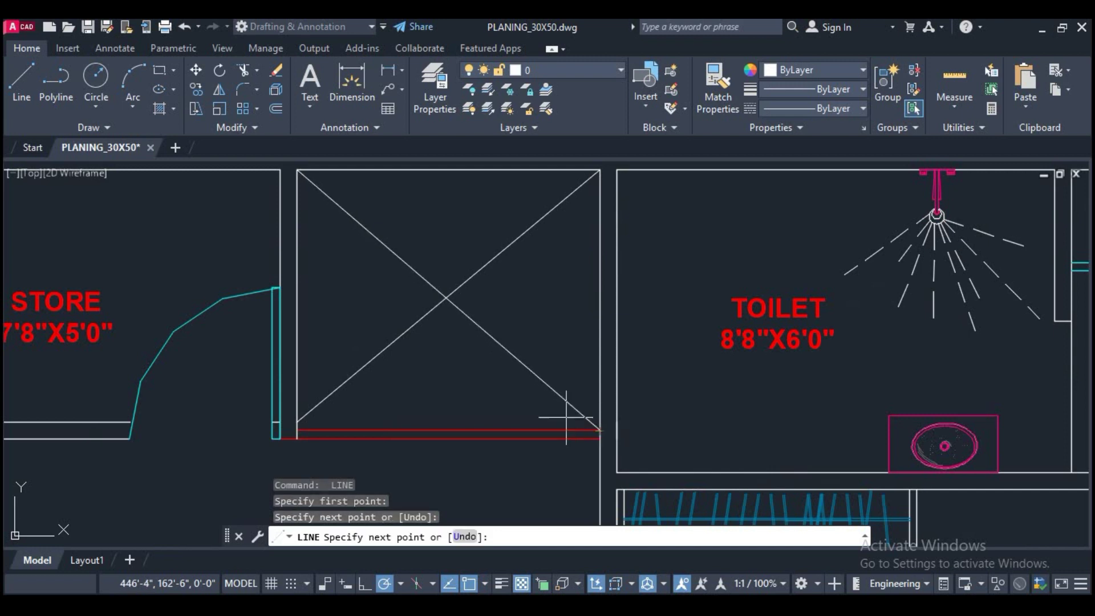
{"action": "left_click", "coordinate": [456, 308]}
Step: Cancel an unfinished extra line, erase the short stray line, and select both diagonals
{"action": "key", "text": "Return"}
{"action": "key", "text": "Return"}
{"action": "left_click", "coordinate": [419, 274]}
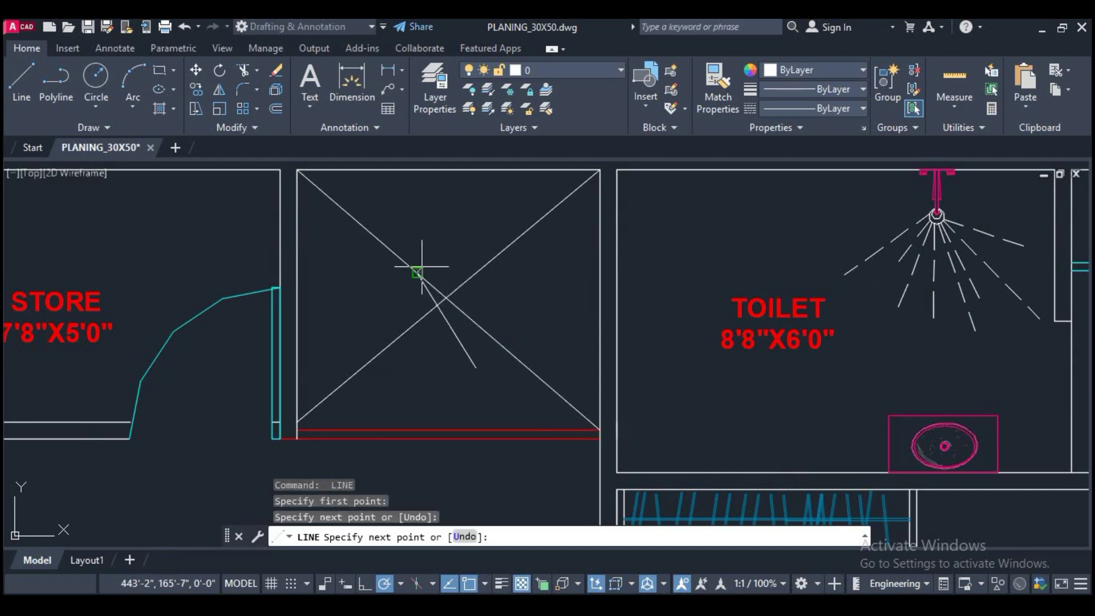
{"action": "right_click", "coordinate": [475, 368]}
{"action": "left_click", "coordinate": [512, 402]}
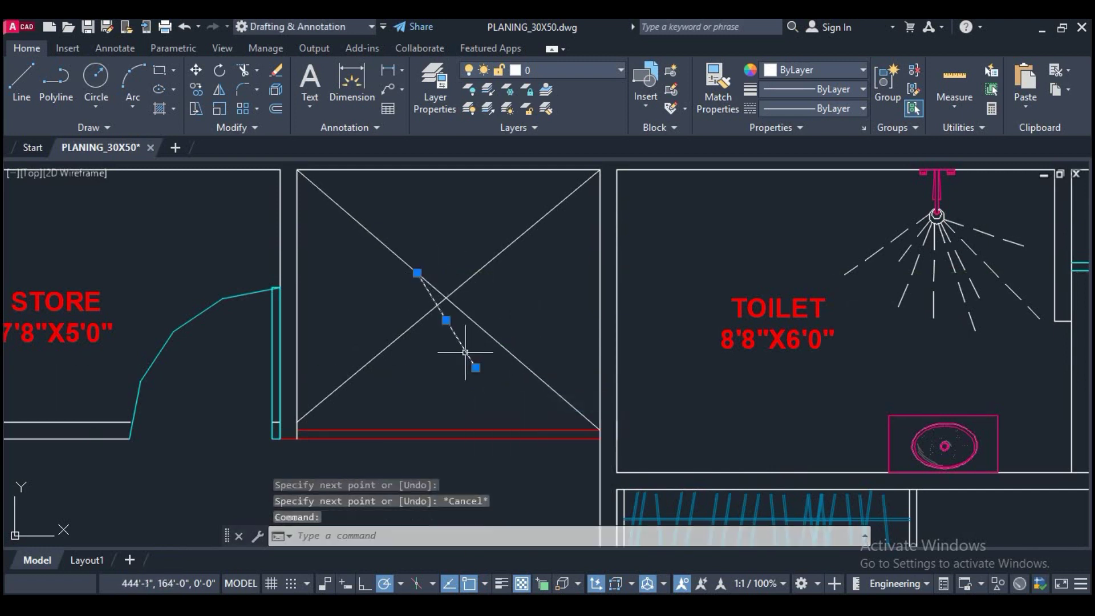
{"action": "type", "text": "e"}
{"action": "key", "text": "Return"}
{"action": "left_click", "coordinate": [525, 306]}
{"action": "left_click", "coordinate": [500, 290]}
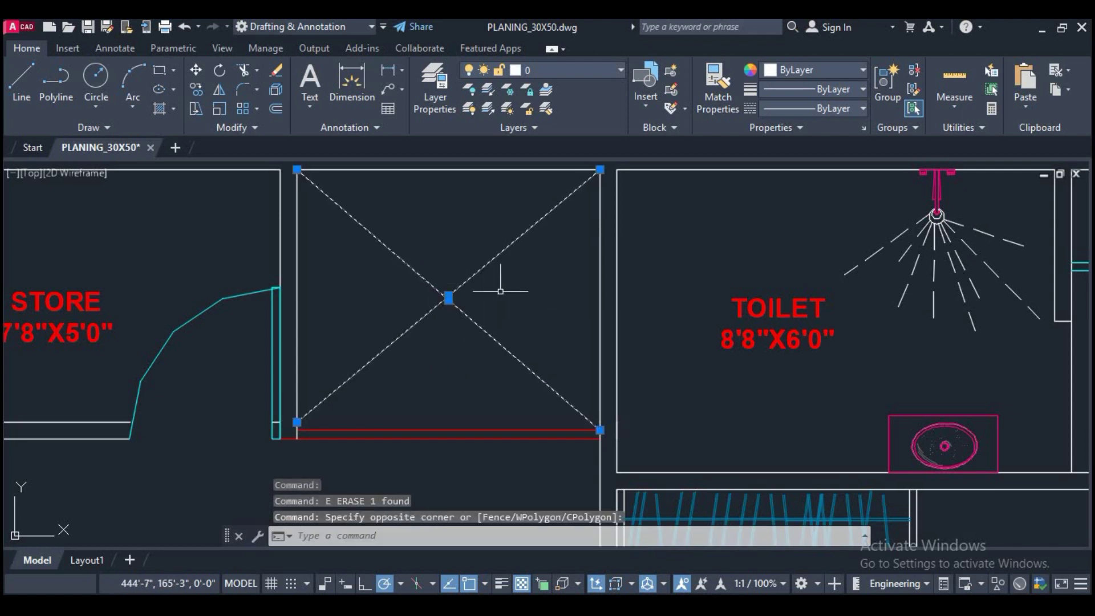
Step: Set the diagonals' linetype to HIDDEN and colour to Red
{"action": "left_click", "coordinate": [820, 109]}
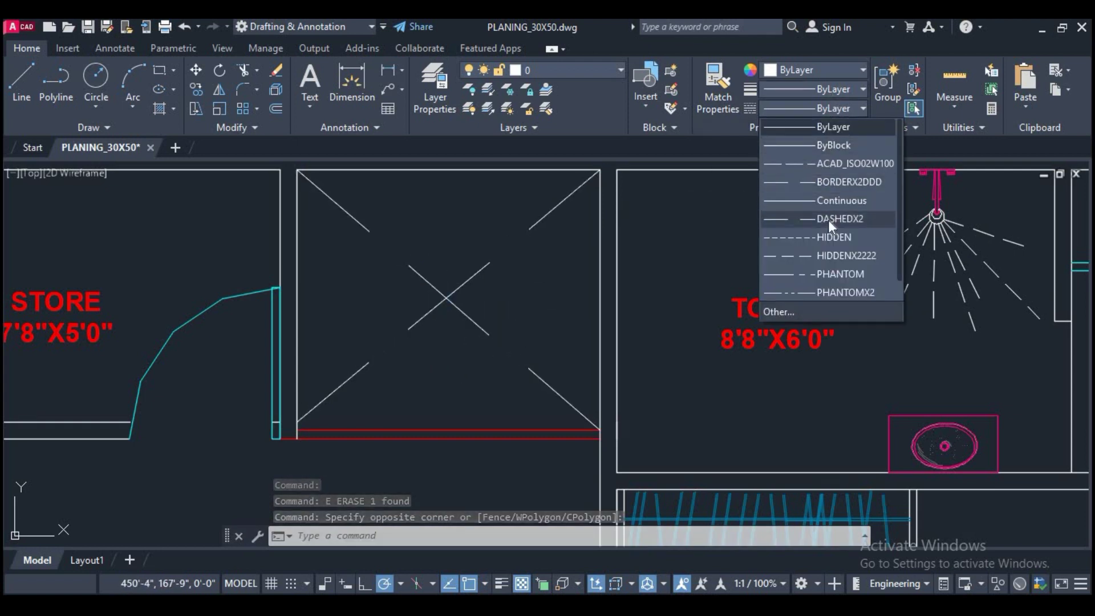
{"action": "left_click", "coordinate": [829, 235]}
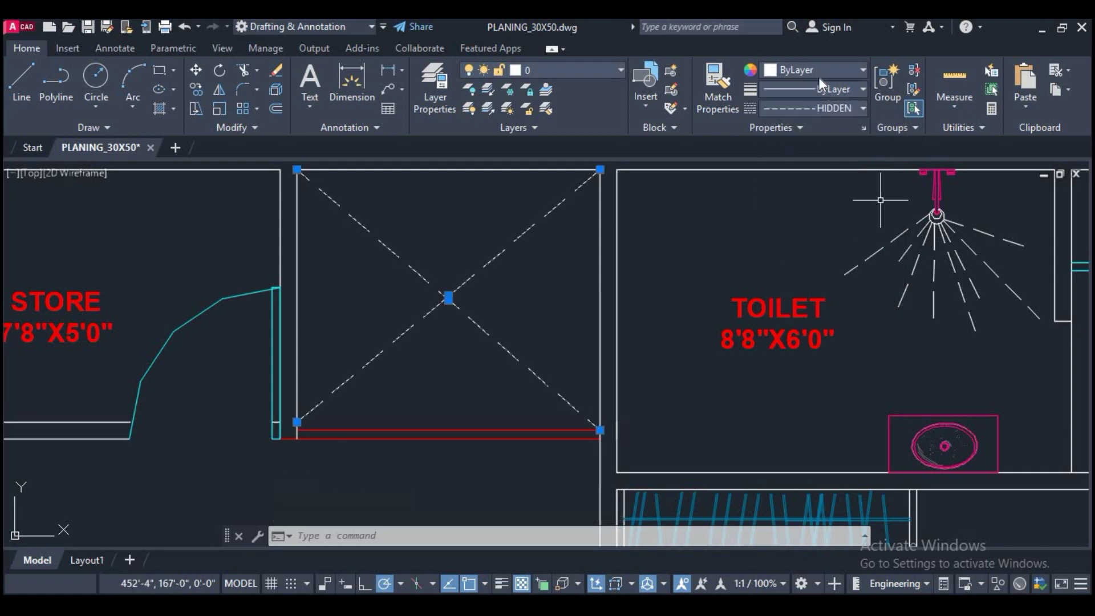
{"action": "left_click", "coordinate": [813, 69]}
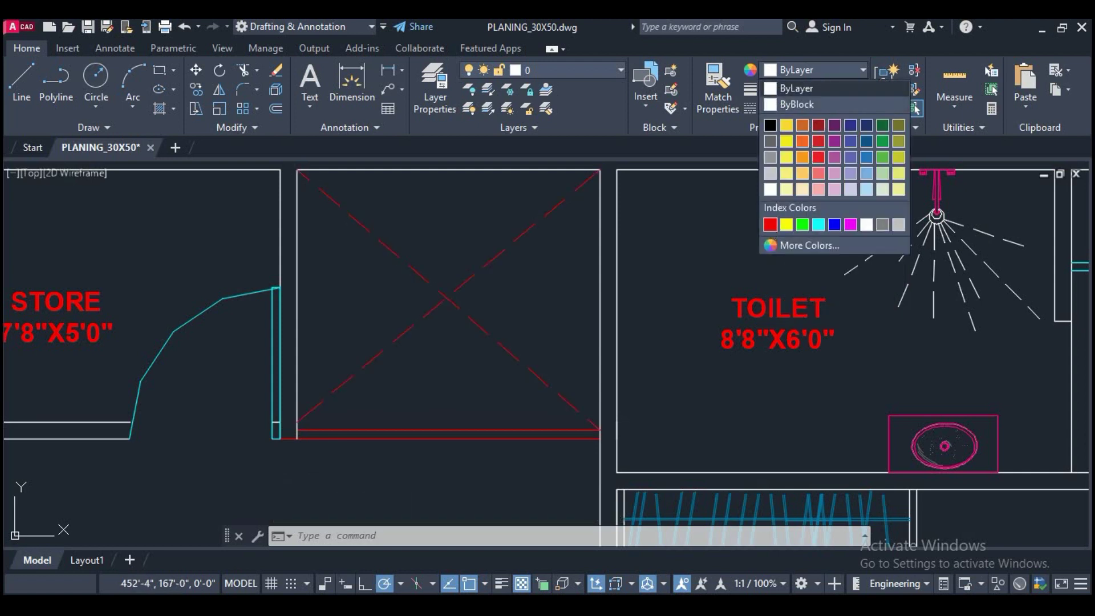
{"action": "left_click", "coordinate": [770, 225]}
Step: Delete the dashed red diagonals, then undo the recent changes
{"action": "key", "text": "Delete"}
{"action": "scroll", "coordinate": [511, 305], "scroll_direction": "down", "scroll_amount": 2}
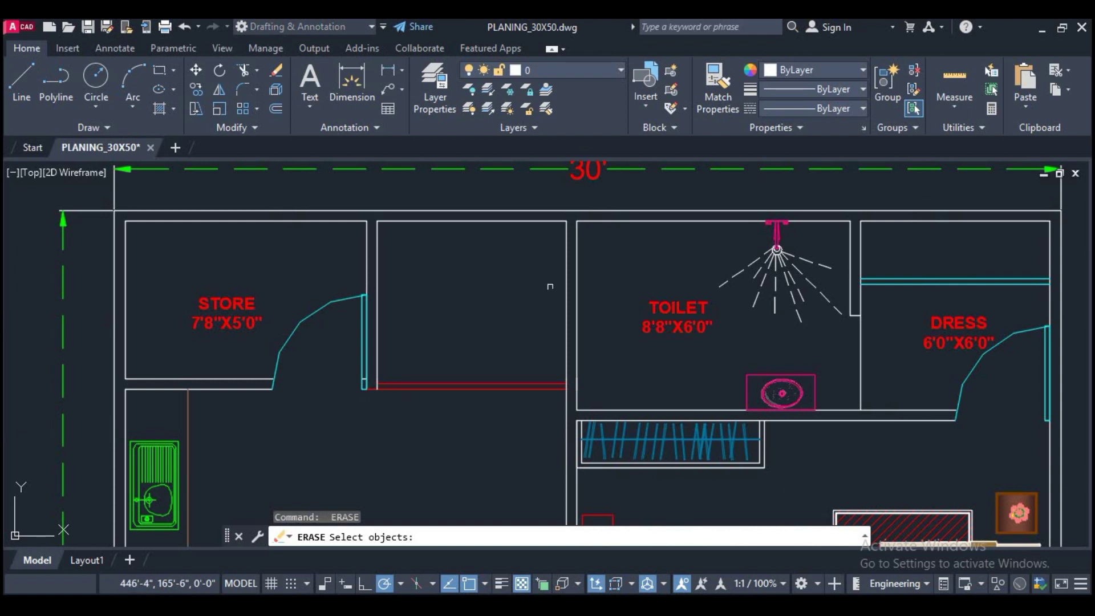
{"action": "double_click", "coordinate": [487, 290]}
{"action": "left_click", "coordinate": [490, 296]}
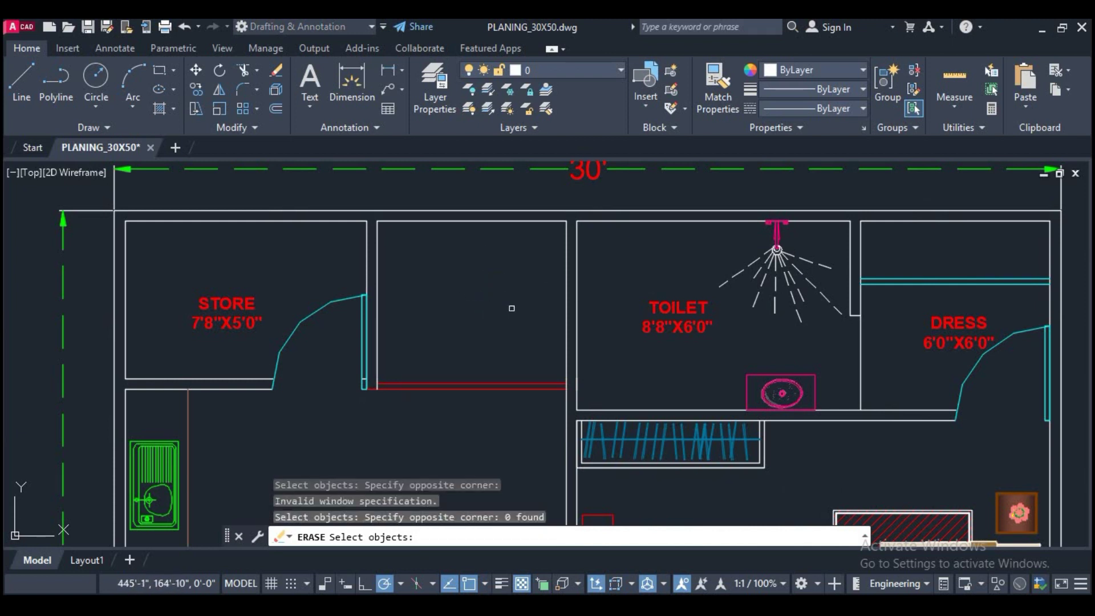
{"action": "key", "text": "Return"}
{"action": "key", "text": "ctrl+z"}
{"action": "key", "text": "ctrl+z"}
{"action": "key", "text": "ctrl+z"}
{"action": "scroll", "coordinate": [526, 283], "scroll_direction": "down", "scroll_amount": 5}
Step: Draw a trial leader from the stairs labelled 'FGD' using LE
{"action": "scroll", "coordinate": [358, 256], "scroll_direction": "down", "scroll_amount": 2}
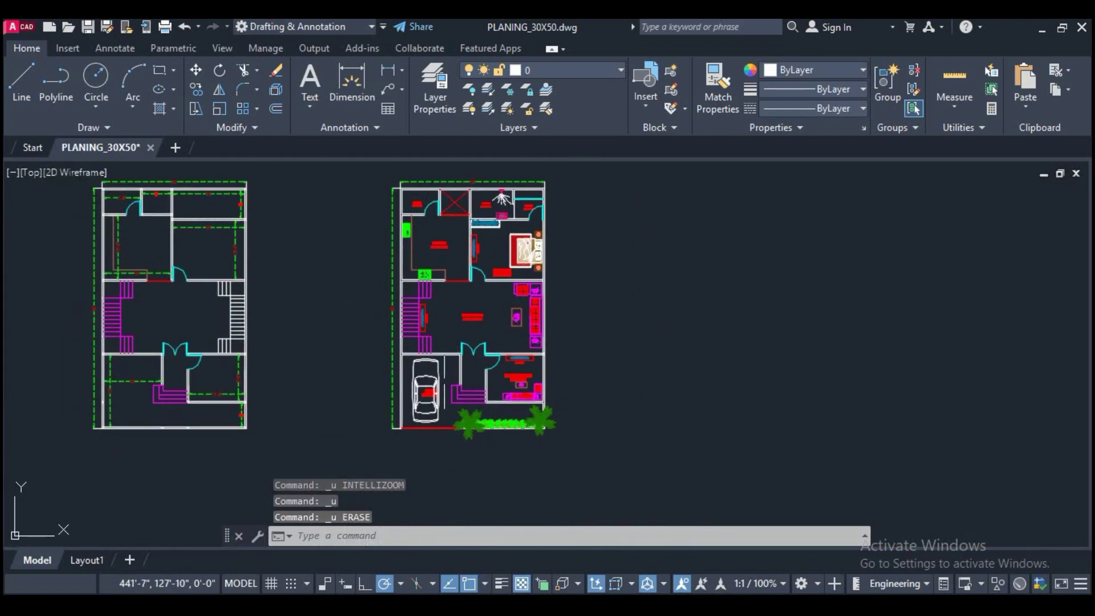
{"action": "scroll", "coordinate": [481, 413], "scroll_direction": "up", "scroll_amount": 3}
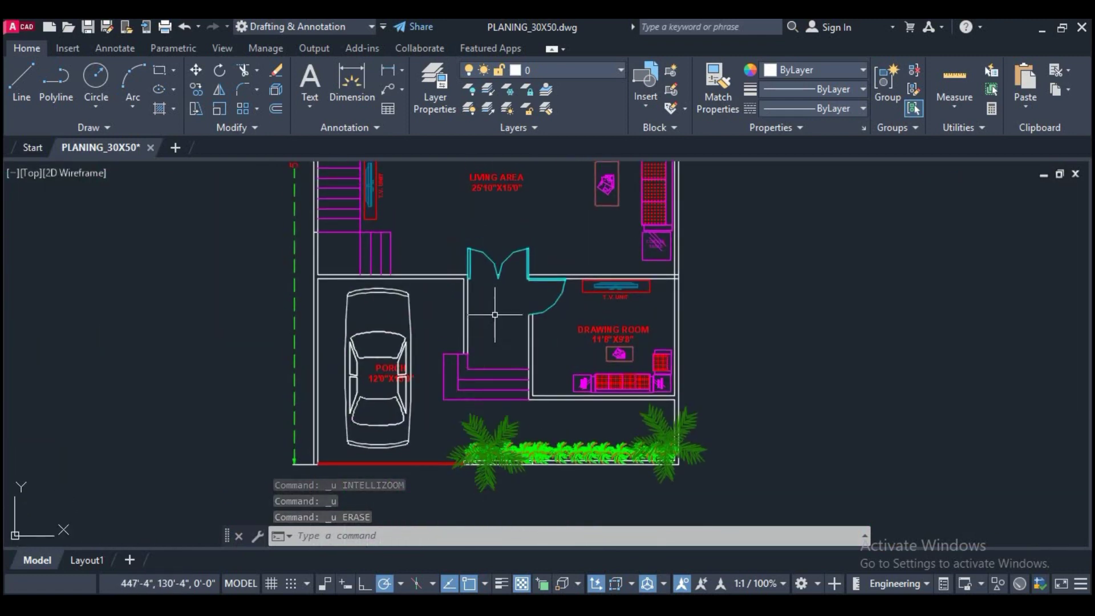
{"action": "middle_click_drag", "start_coordinate": [424, 263], "coordinate": [510, 349]}
{"action": "scroll", "coordinate": [488, 284], "scroll_direction": "up", "scroll_amount": 4}
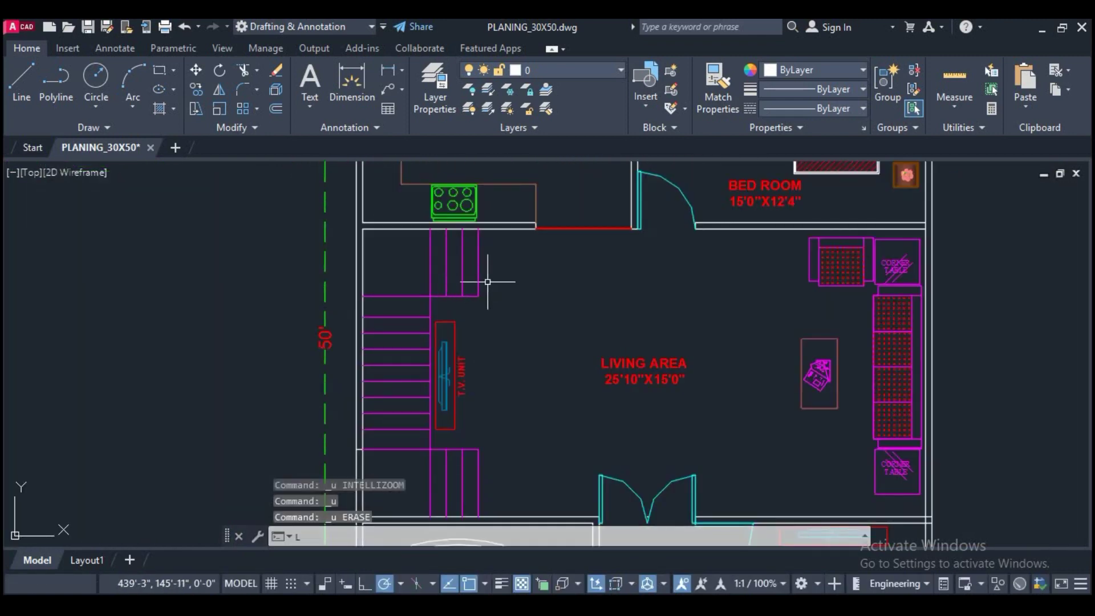
{"action": "type", "text": "LE"}
{"action": "key", "text": "Return"}
{"action": "scroll", "coordinate": [462, 266], "scroll_direction": "up", "scroll_amount": 2}
{"action": "left_click", "coordinate": [486, 259]}
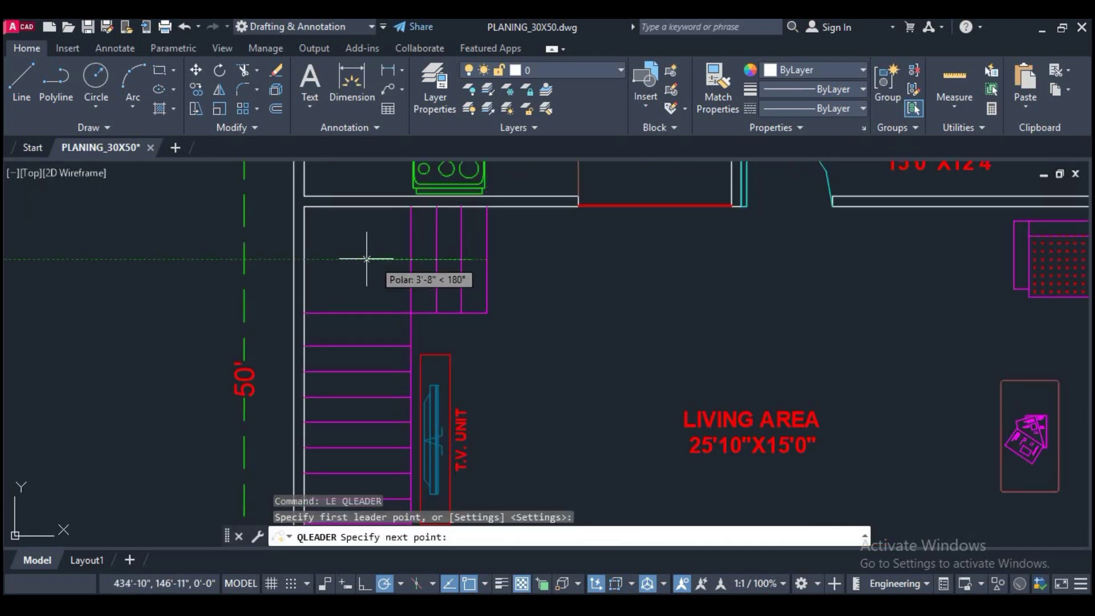
{"action": "left_click", "coordinate": [357, 258]}
{"action": "left_click", "coordinate": [386, 373]}
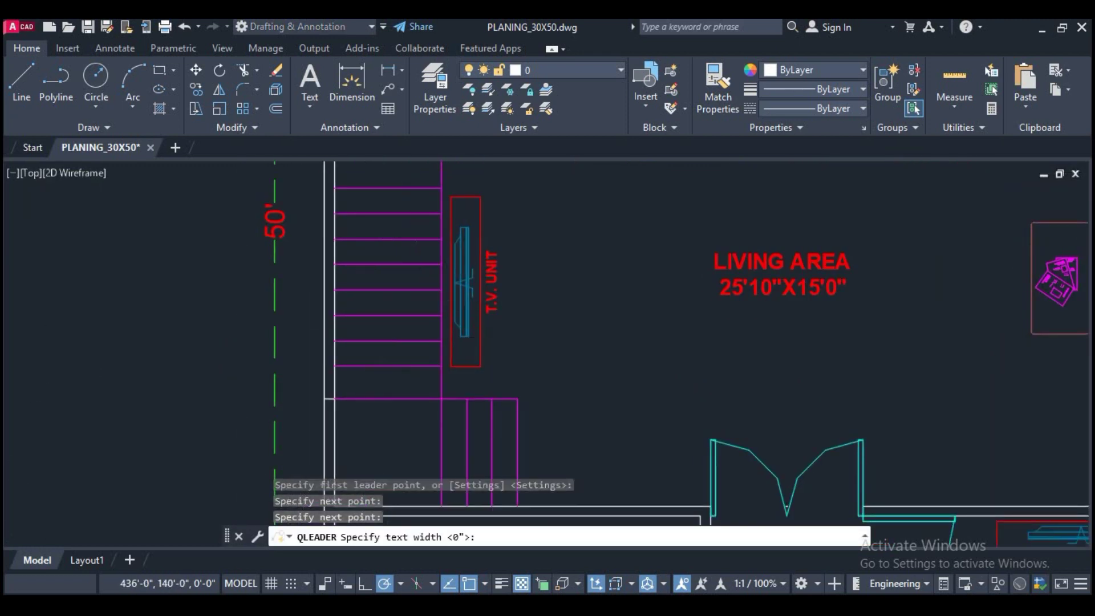
{"action": "scroll", "coordinate": [422, 266], "scroll_direction": "down", "scroll_amount": 2}
{"action": "key", "text": "Return"}
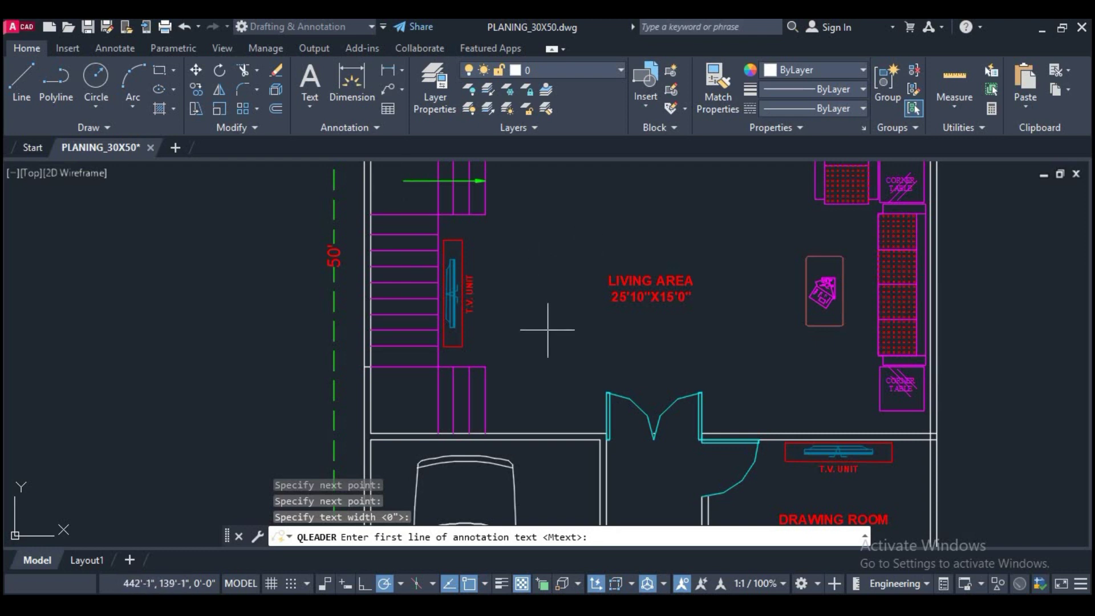
{"action": "key", "text": "Return"}
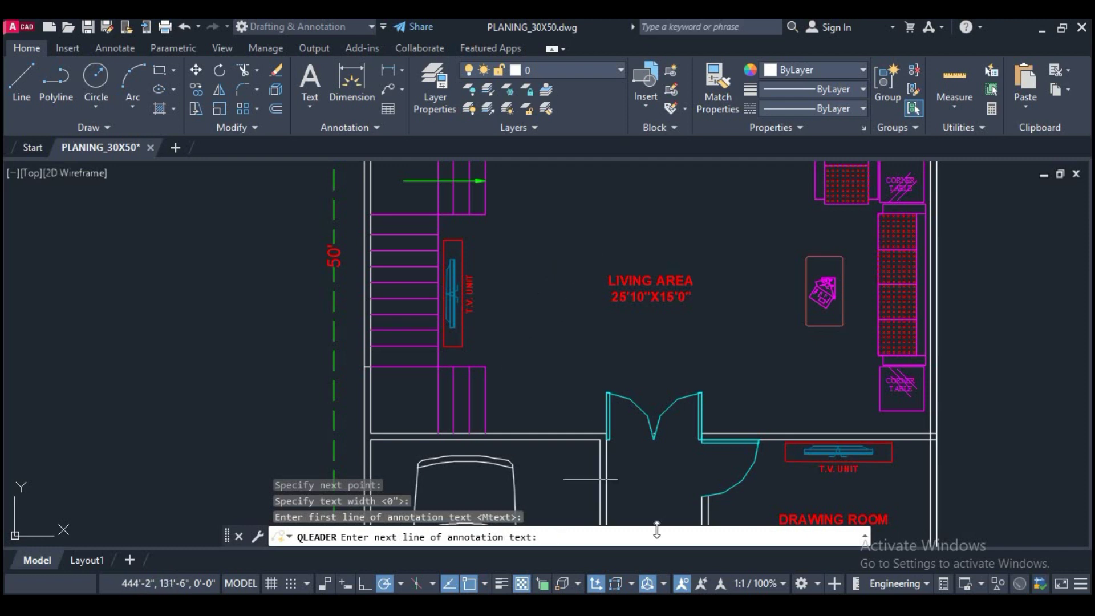
{"action": "type", "text": "FGD"}
{"action": "key", "text": "Return"}
{"action": "key", "text": "Return"}
{"action": "key", "text": "Return"}
Step: Open and close the leader settings twice without changing anything
{"action": "middle_click_drag", "start_coordinate": [496, 250], "coordinate": [437, 281]}
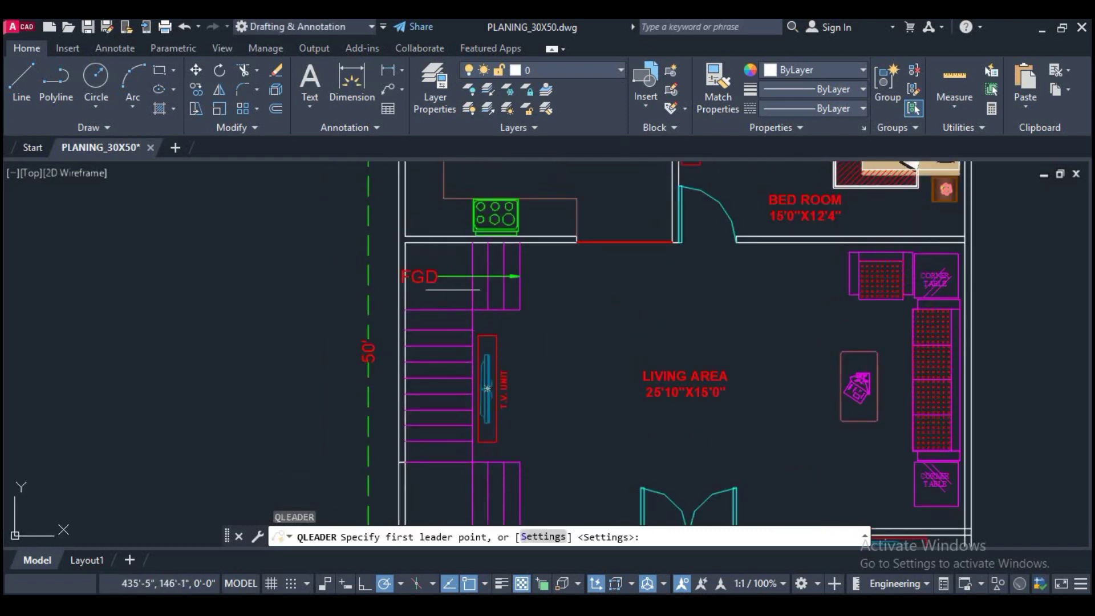
{"action": "scroll", "coordinate": [437, 280], "scroll_direction": "up", "scroll_amount": 2}
{"action": "key", "text": "Return"}
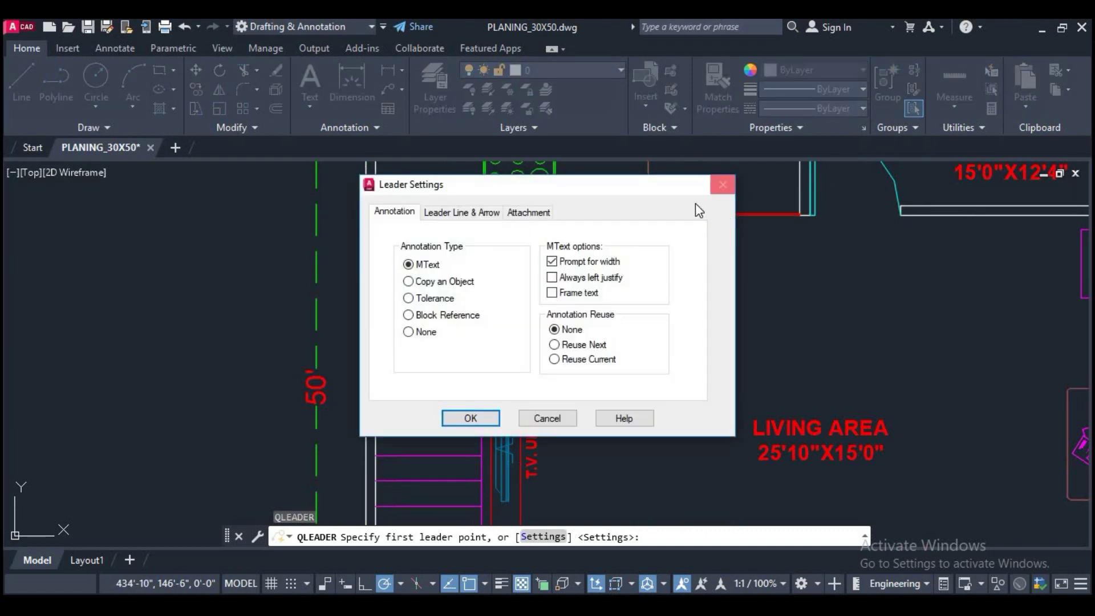
{"action": "left_click", "coordinate": [722, 184]}
{"action": "scroll", "coordinate": [422, 283], "scroll_direction": "up", "scroll_amount": 5}
{"action": "key", "text": "Return"}
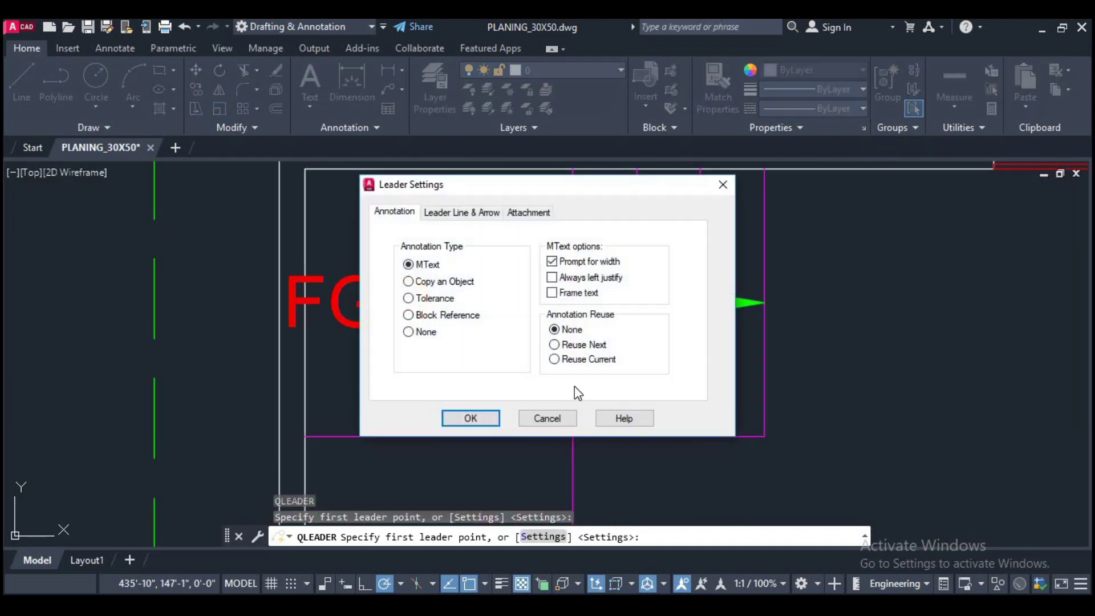
{"action": "left_click", "coordinate": [567, 422]}
{"action": "scroll", "coordinate": [390, 308], "scroll_direction": "up", "scroll_amount": 2}
Step: Start a second leader at the FGD note and leave its annotation text empty
{"action": "left_click", "coordinate": [340, 286]}
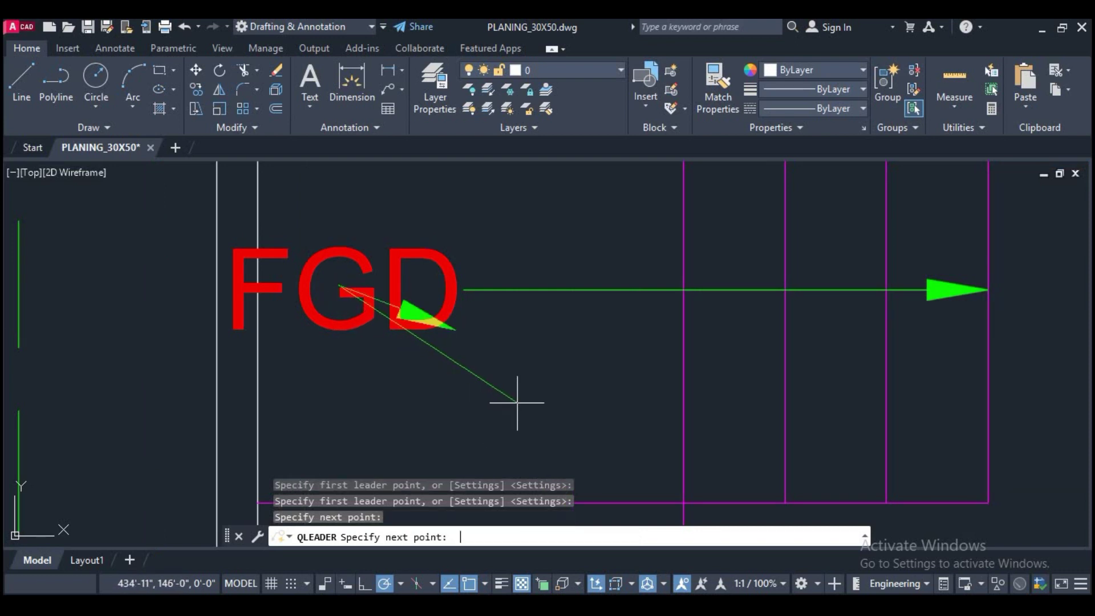
{"action": "key", "text": "Return"}
{"action": "key", "text": "Return"}
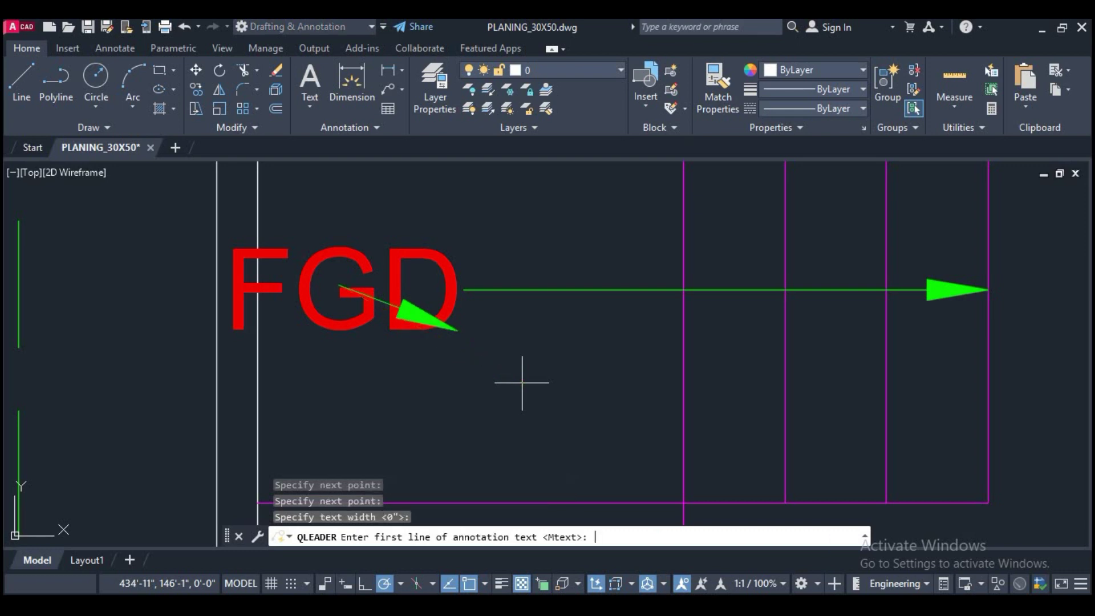
{"action": "key", "text": "Return"}
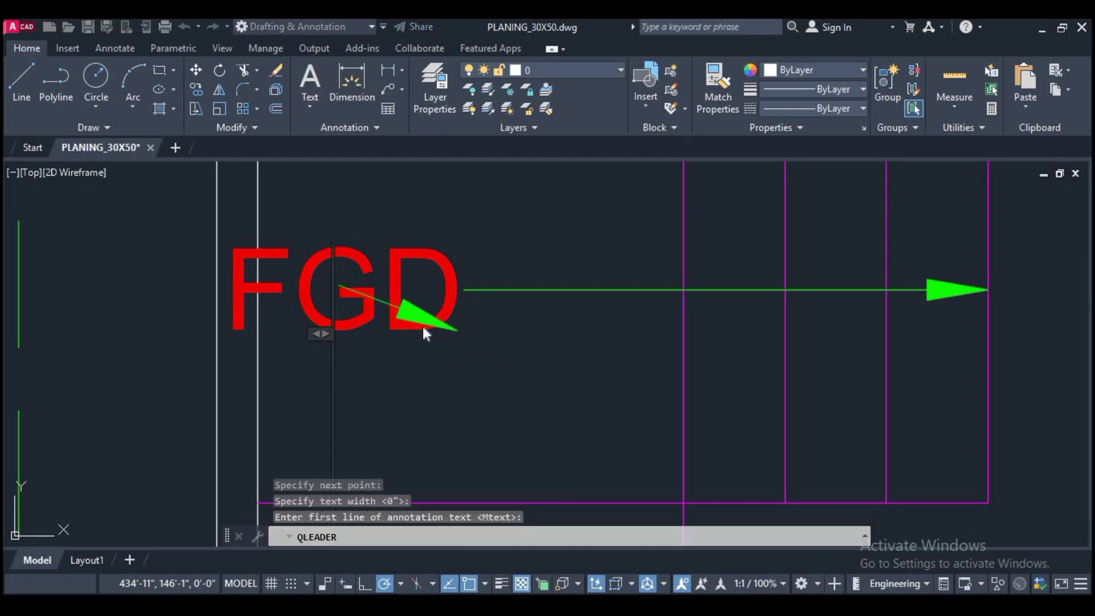
{"action": "scroll", "coordinate": [422, 374], "scroll_direction": "down", "scroll_amount": 2}
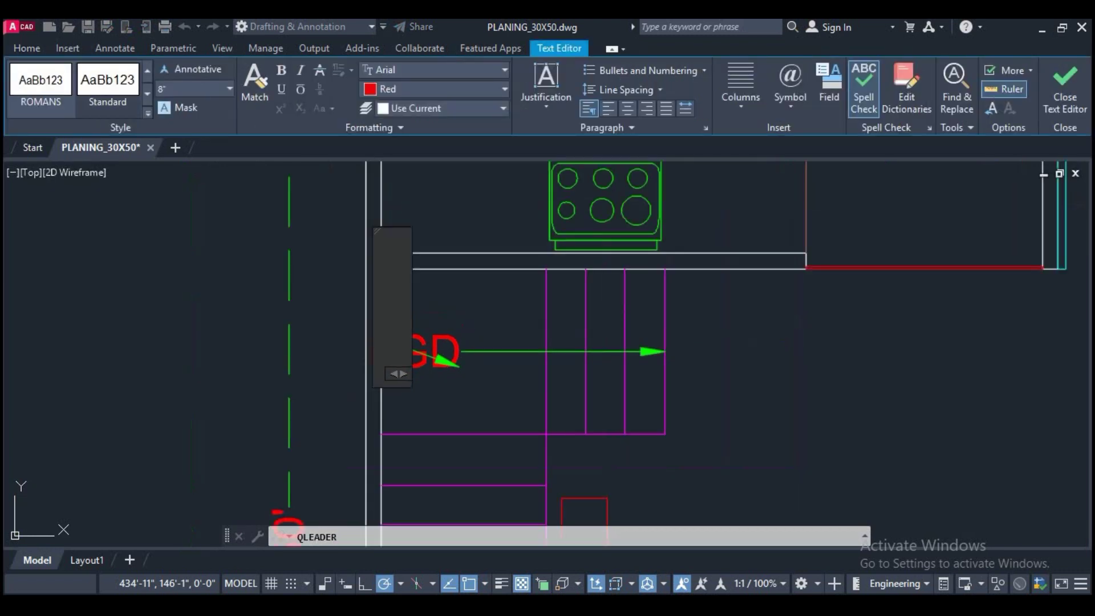
{"action": "left_click", "coordinate": [457, 367]}
Step: Select the FGD note and its leaders and delete them
{"action": "left_click", "coordinate": [463, 387]}
{"action": "left_click", "coordinate": [433, 419]}
{"action": "left_click", "coordinate": [438, 415]}
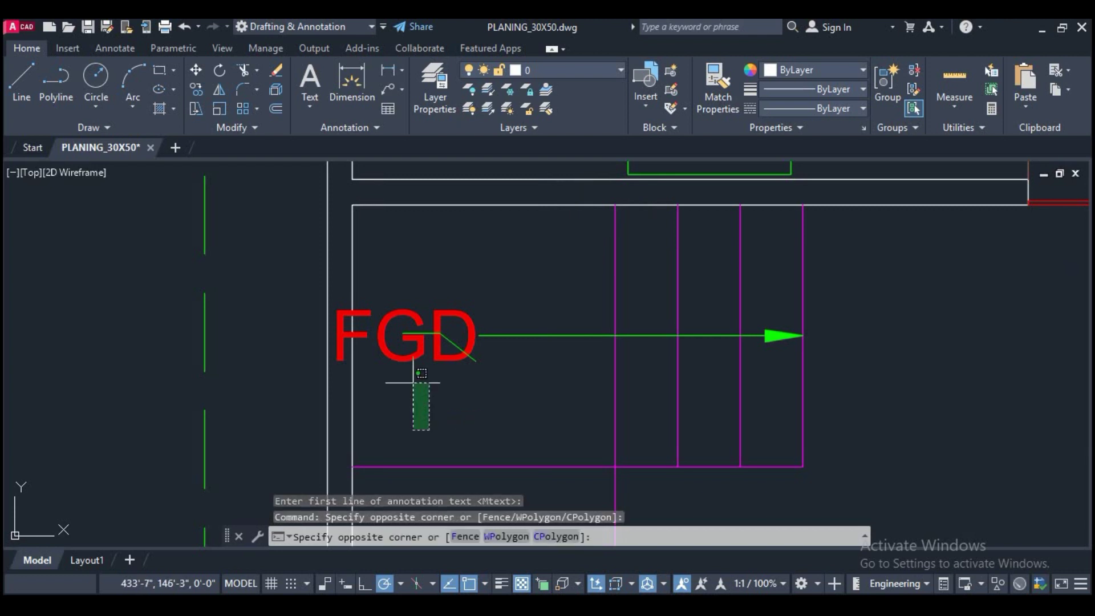
{"action": "left_click", "coordinate": [410, 343]}
{"action": "key", "text": "Delete"}
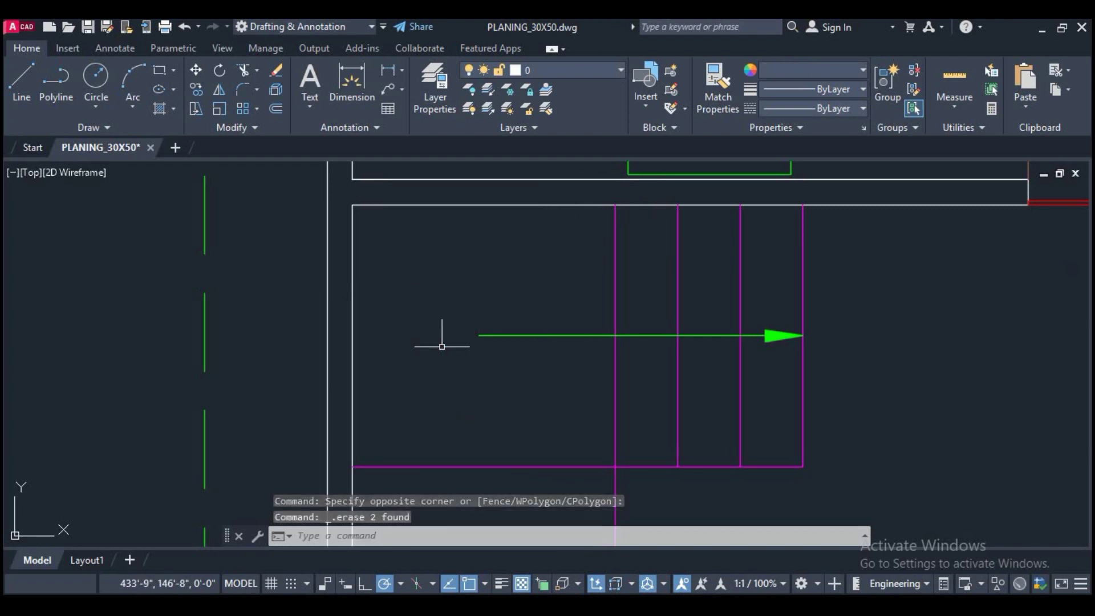
{"action": "scroll", "coordinate": [422, 347], "scroll_direction": "down", "scroll_amount": 3}
{"action": "type", "text": "L"}
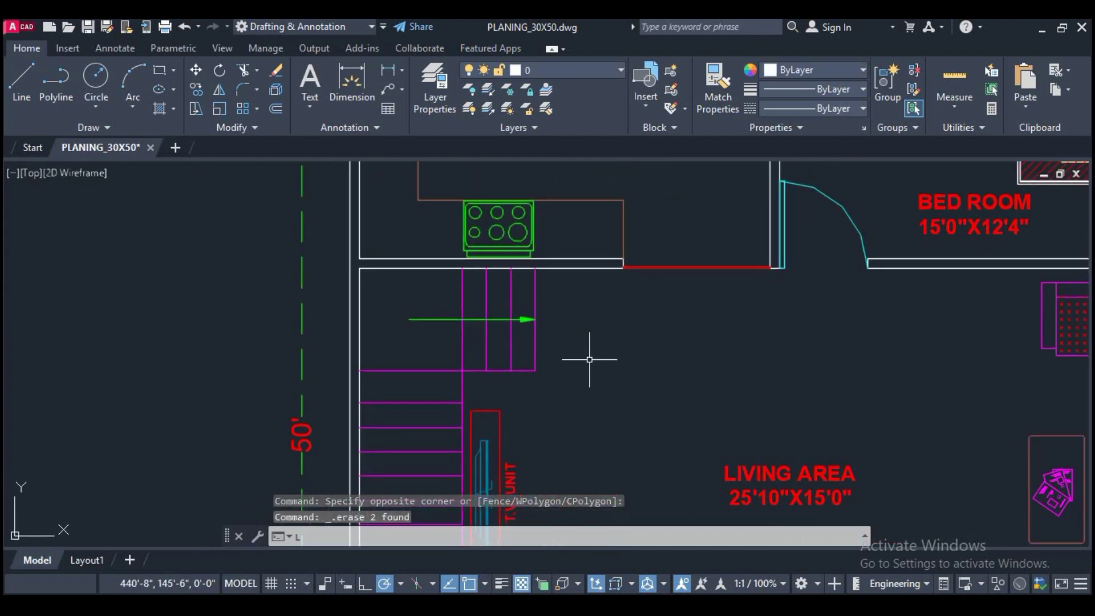
{"action": "type", "text": "E"}
{"action": "key", "text": "Return"}
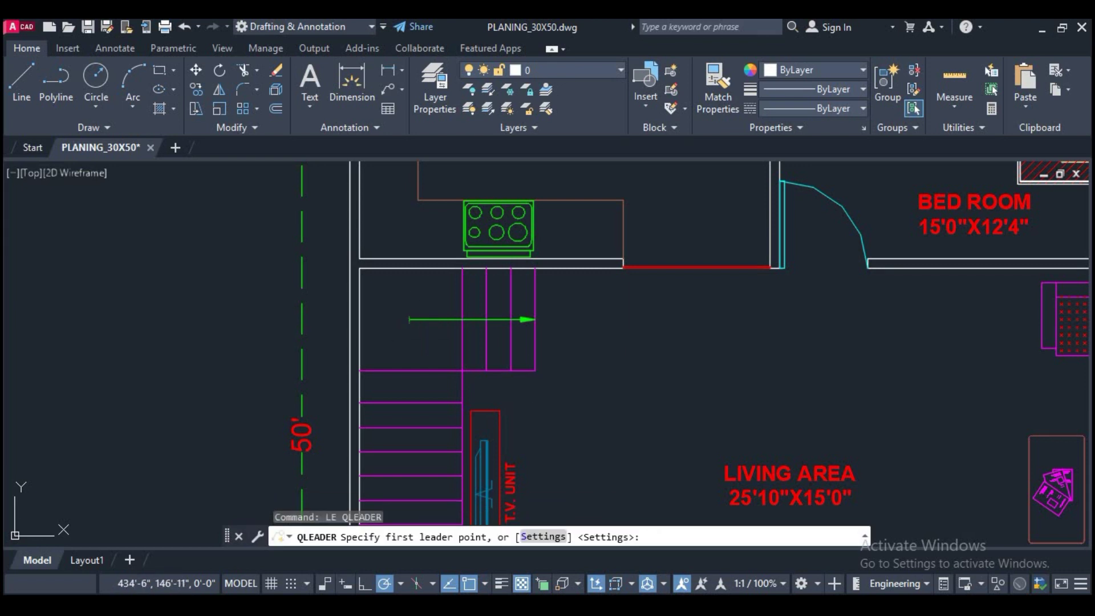
Step: Draw a leader down the staircase with a short horizontal leg, labelled 'VGB BG'
{"action": "left_click", "coordinate": [442, 454]}
{"action": "scroll", "coordinate": [442, 455], "scroll_direction": "down", "scroll_amount": 4}
{"action": "scroll", "coordinate": [443, 455], "scroll_direction": "up", "scroll_amount": 3}
{"action": "left_click", "coordinate": [443, 454]}
{"action": "left_click", "coordinate": [507, 455]}
{"action": "key", "text": "Return"}
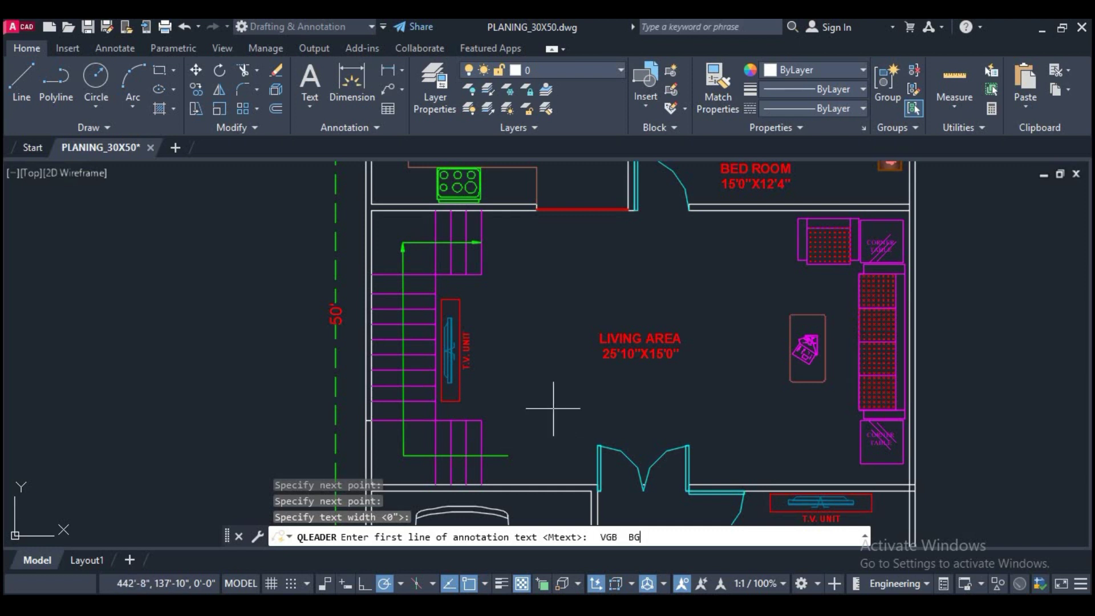
{"action": "key", "text": "Return"}
{"action": "key", "text": "Return"}
{"action": "key", "text": "Return"}
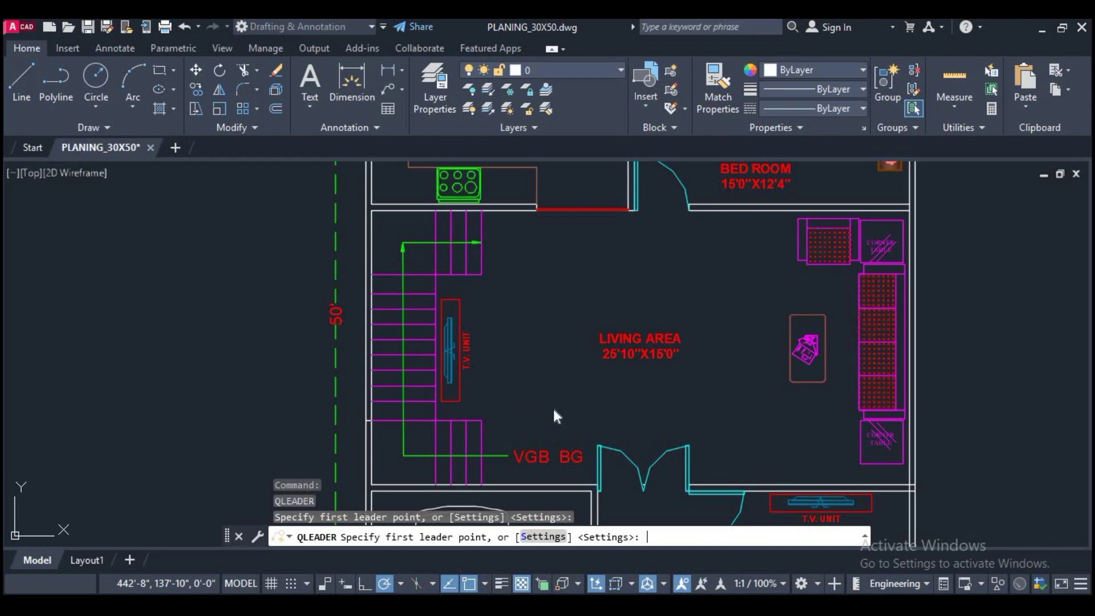
Step: Dismiss the leader settings and cancel the unfinished second leader
{"action": "key", "text": "Return"}
{"action": "left_click", "coordinate": [547, 416]}
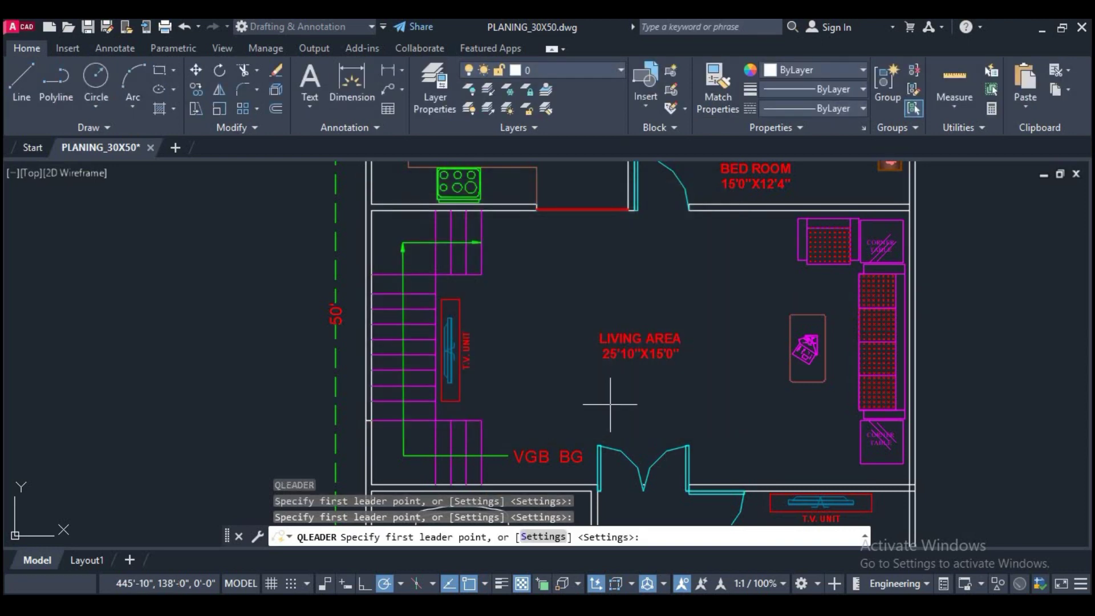
{"action": "key", "text": "Return"}
{"action": "left_click", "coordinate": [547, 418]}
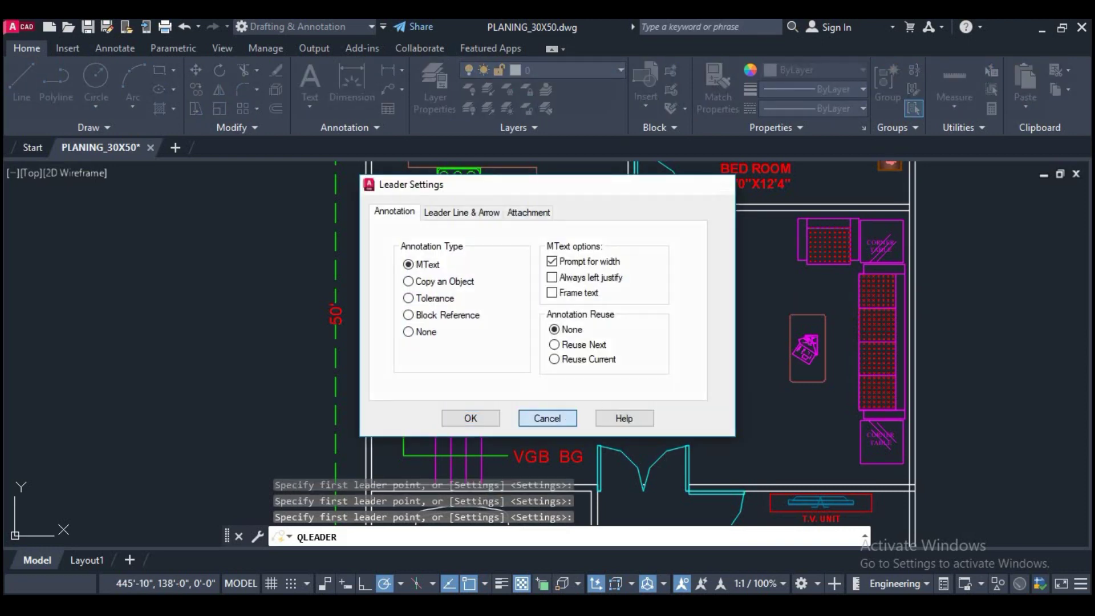
{"action": "key", "text": "Return"}
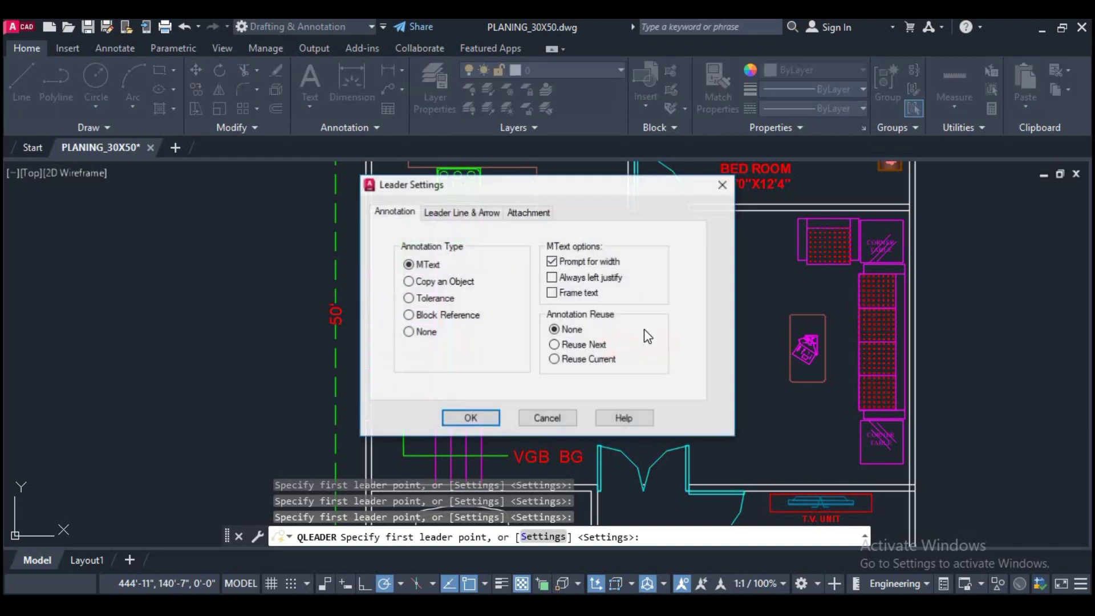
{"action": "key", "text": "Escape"}
{"action": "right_click", "coordinate": [550, 359]}
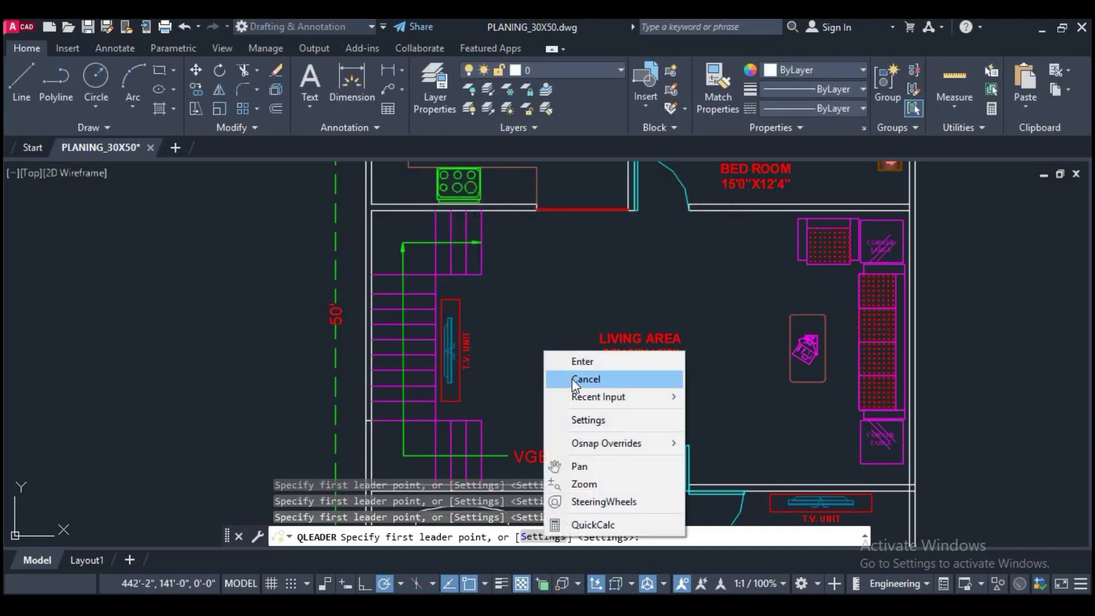
{"action": "left_click", "coordinate": [572, 386]}
Step: Select the 'VGB BG' text and delete it, keeping the leader line
{"action": "scroll", "coordinate": [525, 374], "scroll_direction": "down", "scroll_amount": 2}
{"action": "mouse_move", "coordinate": [523, 376]}
{"action": "middle_mouse_down"}
{"action": "mouse_move", "coordinate": [460, 379]}
{"action": "mouse_move", "coordinate": [488, 333]}
{"action": "middle_mouse_up"}
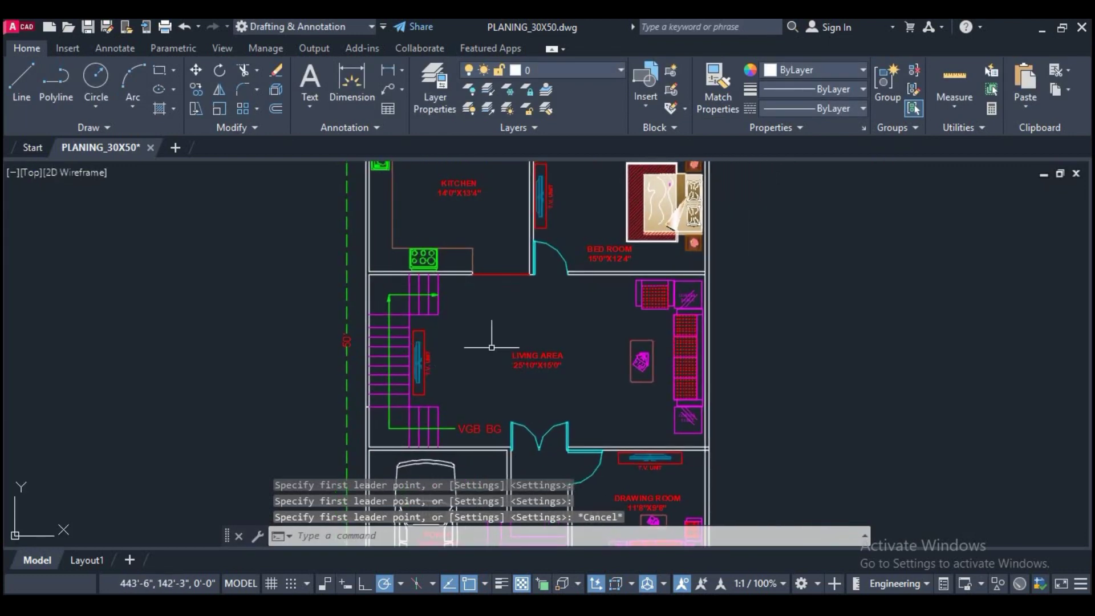
{"action": "scroll", "coordinate": [481, 403], "scroll_direction": "up", "scroll_amount": 1}
{"action": "scroll", "coordinate": [452, 392], "scroll_direction": "up", "scroll_amount": 2}
{"action": "left_click", "coordinate": [444, 426]}
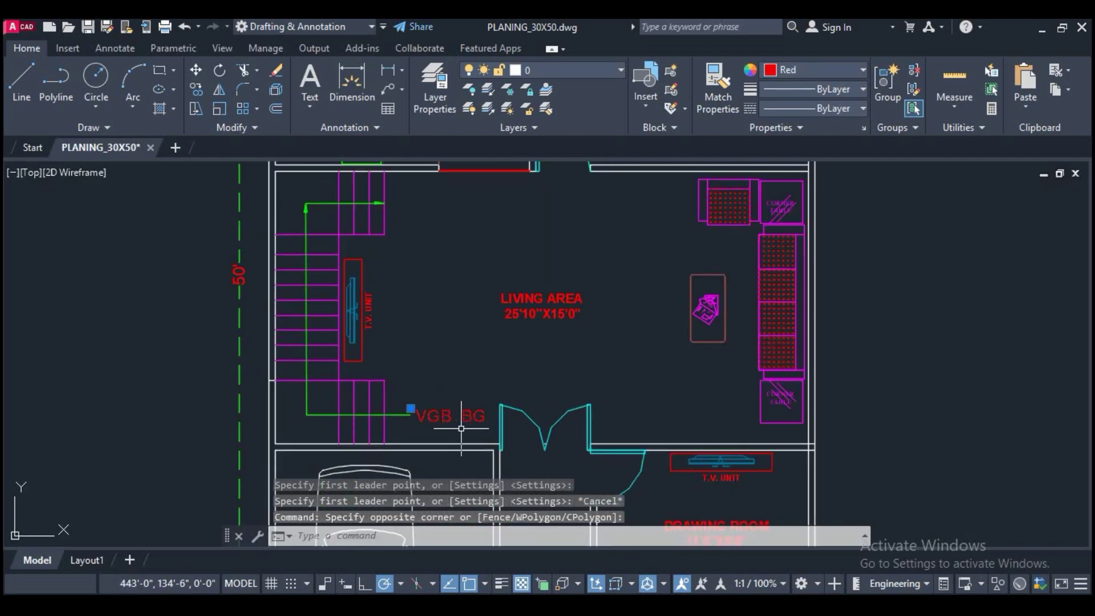
{"action": "key", "text": "Delete"}
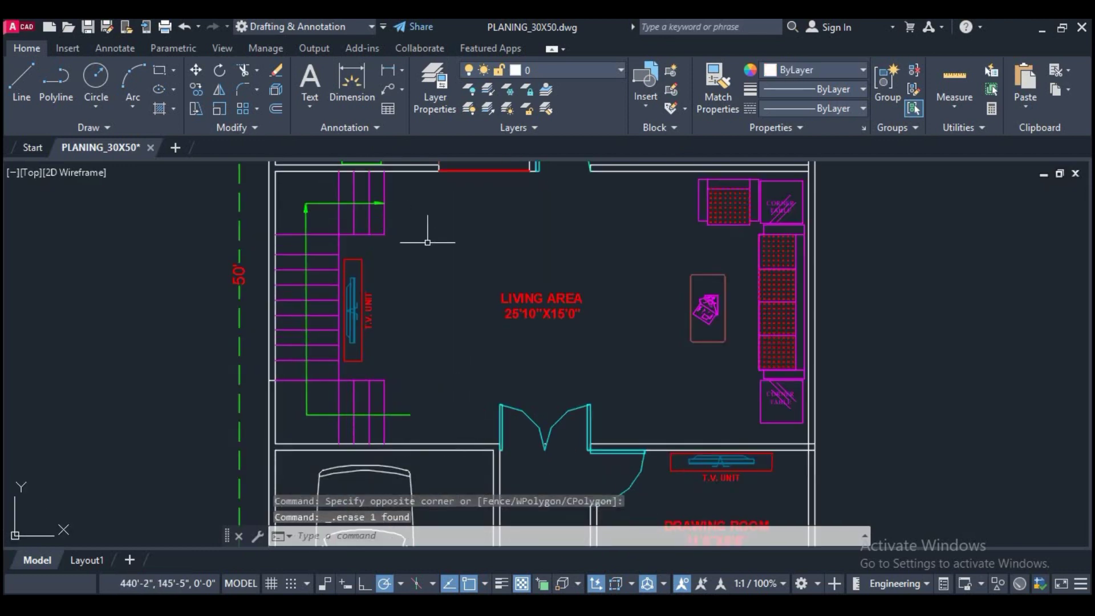
{"action": "scroll", "coordinate": [427, 232], "scroll_direction": "down", "scroll_amount": 5}
{"action": "middle_click_drag", "start_coordinate": [445, 217], "coordinate": [470, 282]}
{"action": "scroll", "coordinate": [480, 266], "scroll_direction": "up", "scroll_amount": 4}
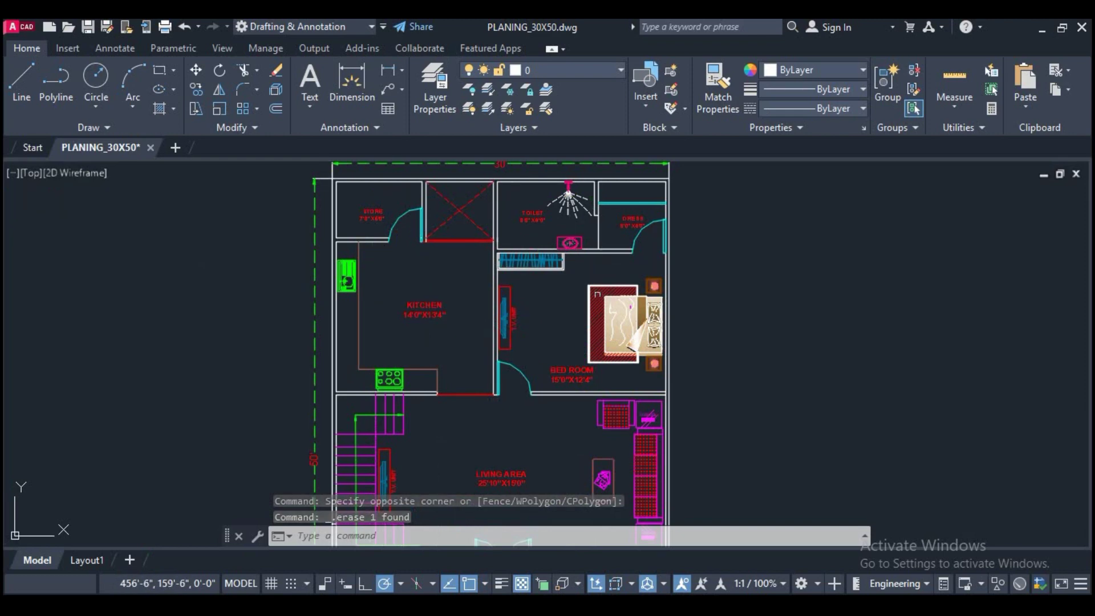
Step: Draw a vertical three-point leader in the entrance passage and accept the default text width
{"action": "scroll", "coordinate": [516, 165], "scroll_direction": "down", "scroll_amount": 2}
{"action": "scroll", "coordinate": [585, 422], "scroll_direction": "down", "scroll_amount": 1}
{"action": "scroll", "coordinate": [588, 405], "scroll_direction": "down", "scroll_amount": 1}
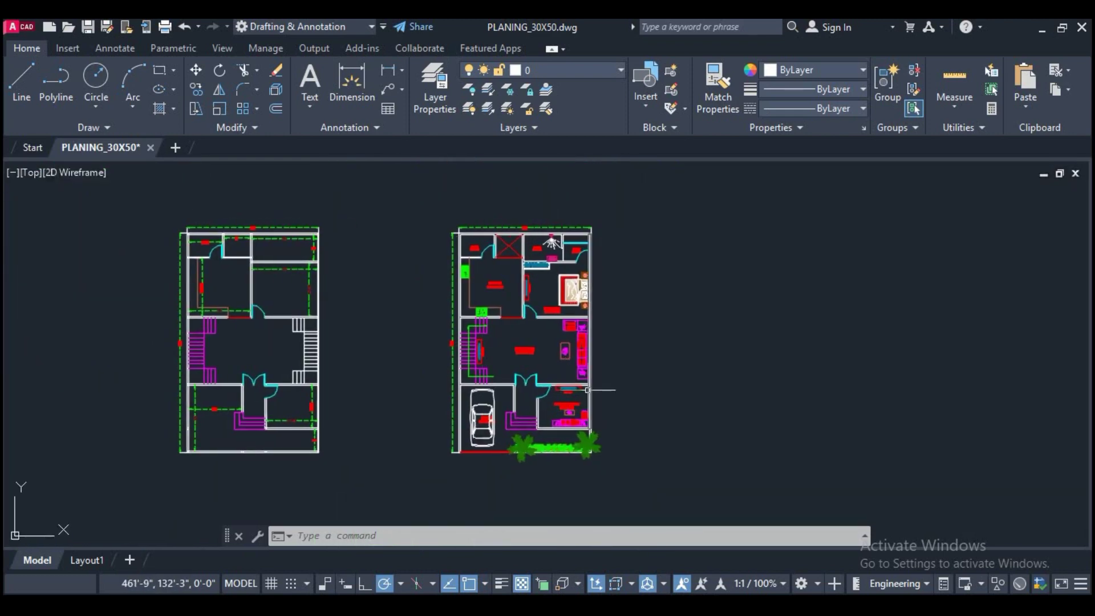
{"action": "scroll", "coordinate": [551, 439], "scroll_direction": "up", "scroll_amount": 2}
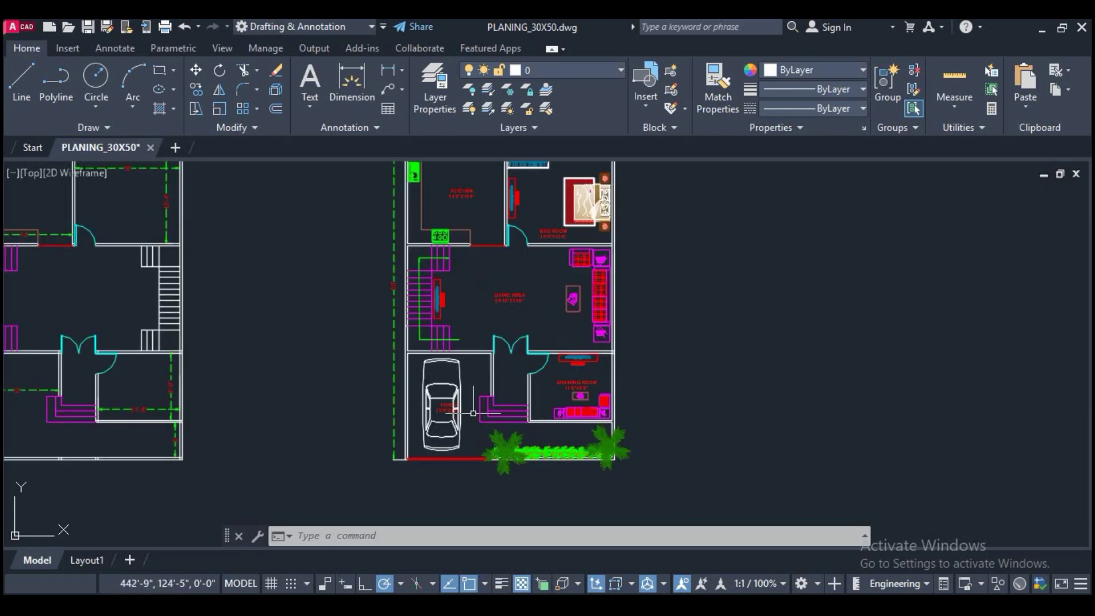
{"action": "scroll", "coordinate": [516, 408], "scroll_direction": "up", "scroll_amount": 2}
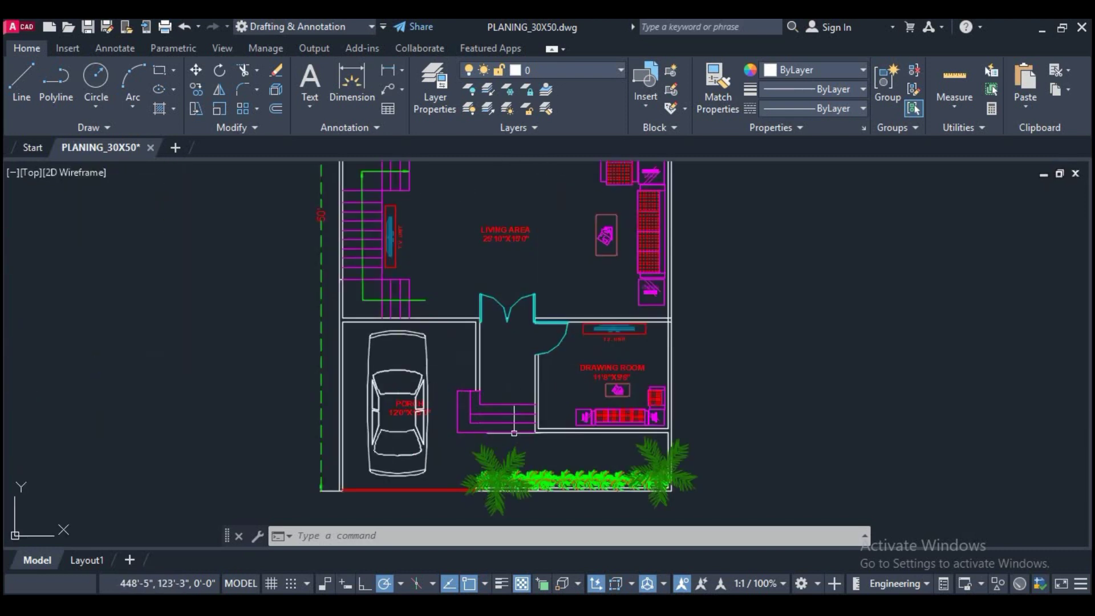
{"action": "middle_click_drag", "start_coordinate": [505, 354], "coordinate": [507, 371]}
{"action": "type", "text": "le"}
{"action": "key", "text": "Return"}
{"action": "left_click", "coordinate": [508, 362]}
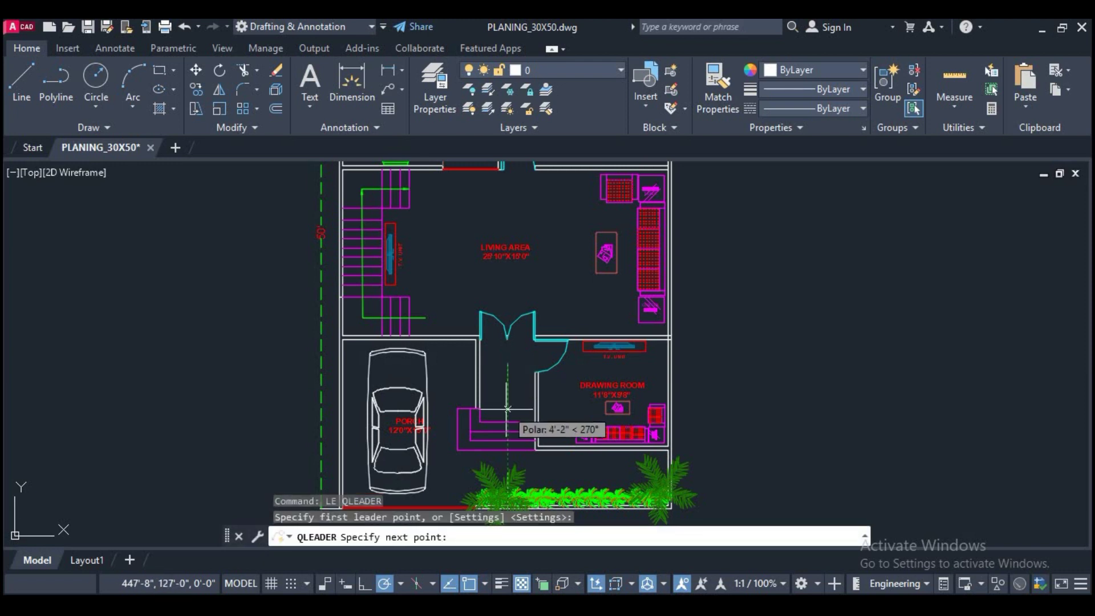
{"action": "left_click", "coordinate": [507, 382]}
{"action": "left_click", "coordinate": [507, 395]}
{"action": "key", "text": "Return"}
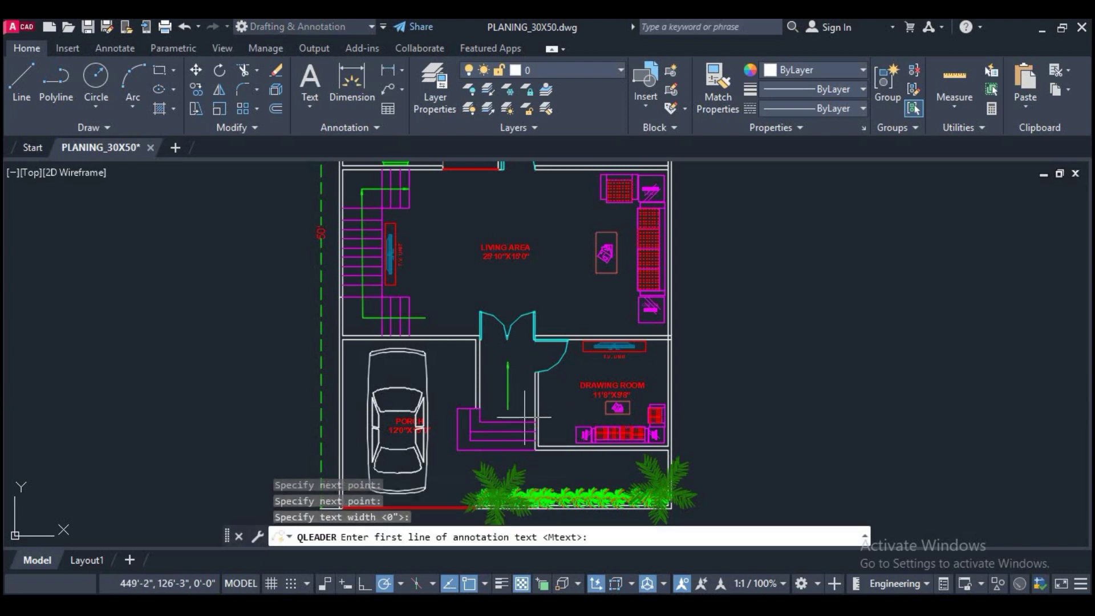
Step: Pan over the kitchen, bedroom, store and toilet up to the 30' top dimension
{"action": "scroll", "coordinate": [507, 392], "scroll_direction": "up", "scroll_amount": 1}
{"action": "scroll", "coordinate": [504, 390], "scroll_direction": "up", "scroll_amount": 1}
{"action": "scroll", "coordinate": [506, 390], "scroll_direction": "down", "scroll_amount": 1}
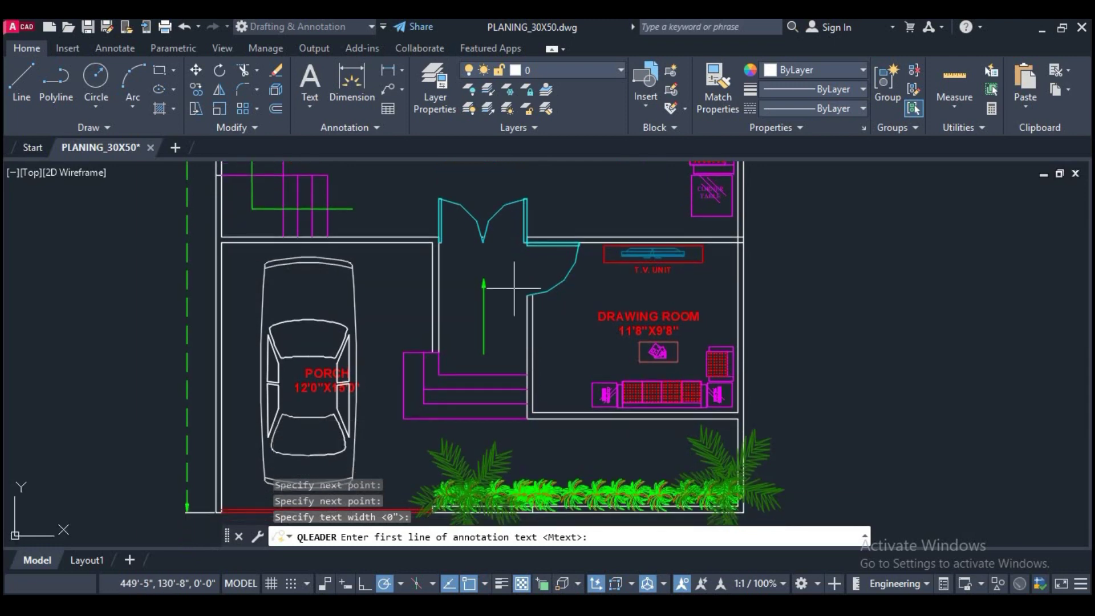
{"action": "scroll", "coordinate": [502, 399], "scroll_direction": "down", "scroll_amount": 1}
{"action": "scroll", "coordinate": [593, 431], "scroll_direction": "up", "scroll_amount": 1}
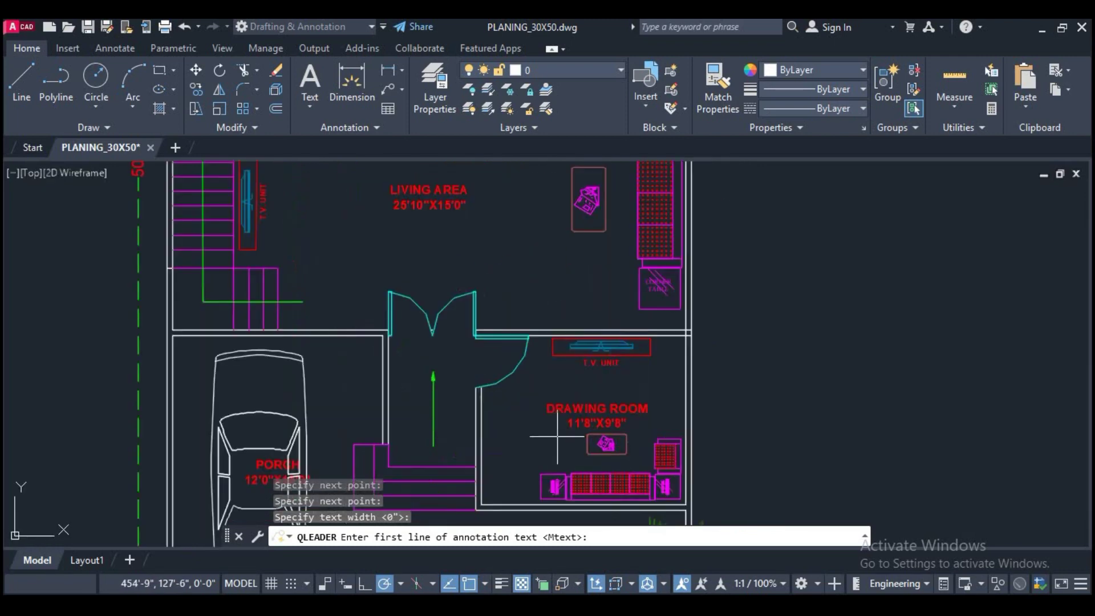
{"action": "scroll", "coordinate": [542, 350], "scroll_direction": "down", "scroll_amount": 1}
{"action": "middle_click_drag", "start_coordinate": [541, 350], "coordinate": [584, 444]}
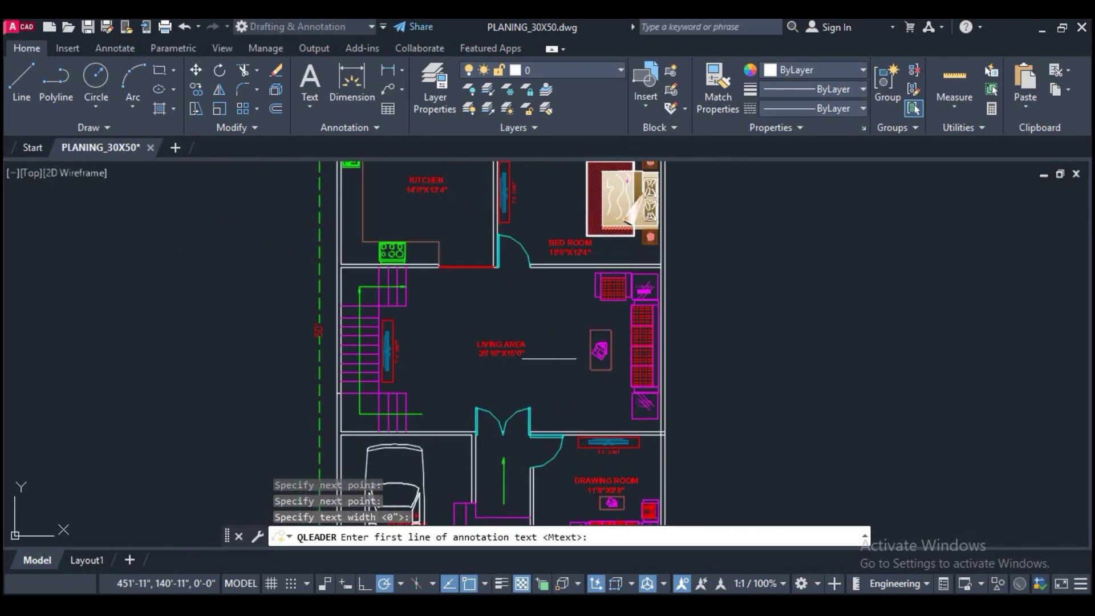
{"action": "middle_click_drag", "start_coordinate": [591, 205], "coordinate": [592, 285]}
{"action": "middle_click_drag", "start_coordinate": [570, 190], "coordinate": [582, 253]}
{"action": "scroll", "coordinate": [511, 270], "scroll_direction": "up", "scroll_amount": 2}
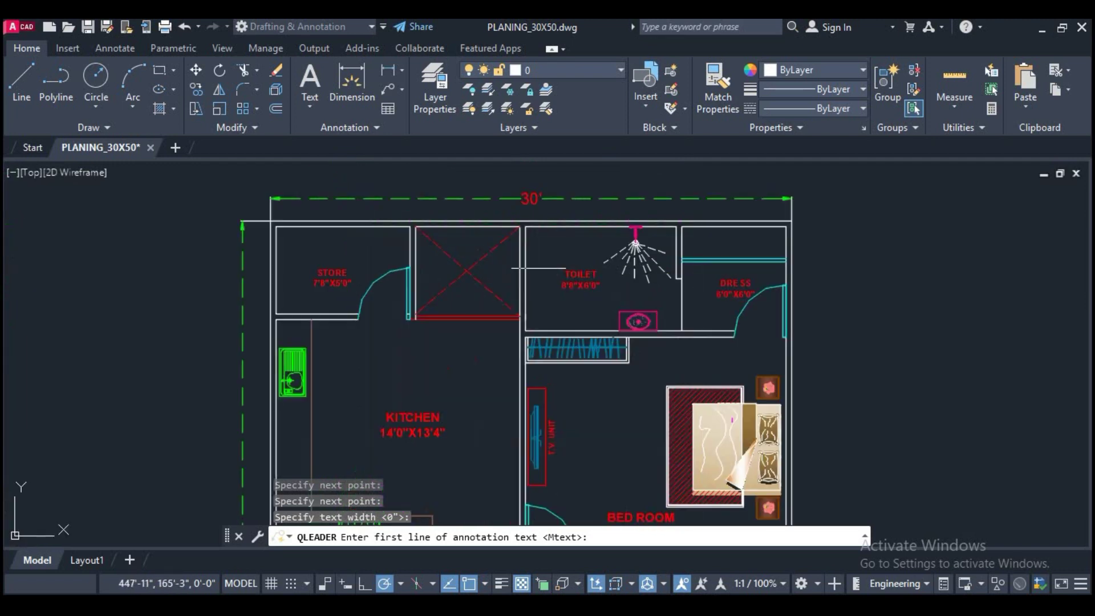
{"action": "middle_click_drag", "start_coordinate": [482, 274], "coordinate": [486, 240]}
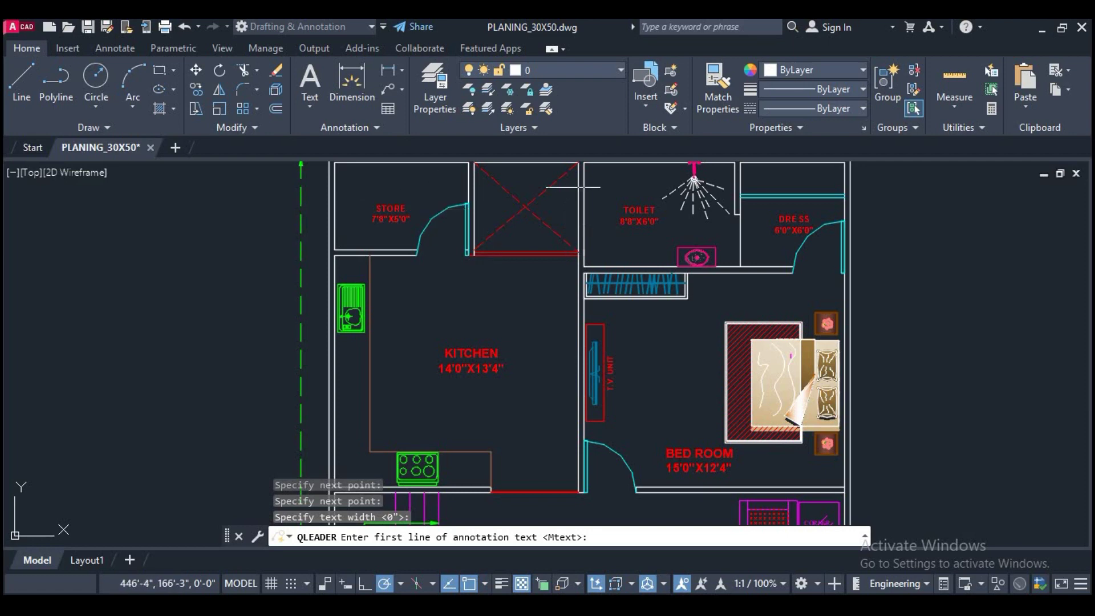
Step: Zoom around the plan and shift both floor plans to the right
{"action": "scroll", "coordinate": [501, 267], "scroll_direction": "down", "scroll_amount": 2}
{"action": "scroll", "coordinate": [539, 362], "scroll_direction": "down", "scroll_amount": 3}
{"action": "middle_click_drag", "start_coordinate": [545, 369], "coordinate": [495, 284]}
{"action": "scroll", "coordinate": [535, 325], "scroll_direction": "down", "scroll_amount": 2}
{"action": "scroll", "coordinate": [534, 325], "scroll_direction": "up", "scroll_amount": 2}
{"action": "scroll", "coordinate": [534, 325], "scroll_direction": "down", "scroll_amount": 2}
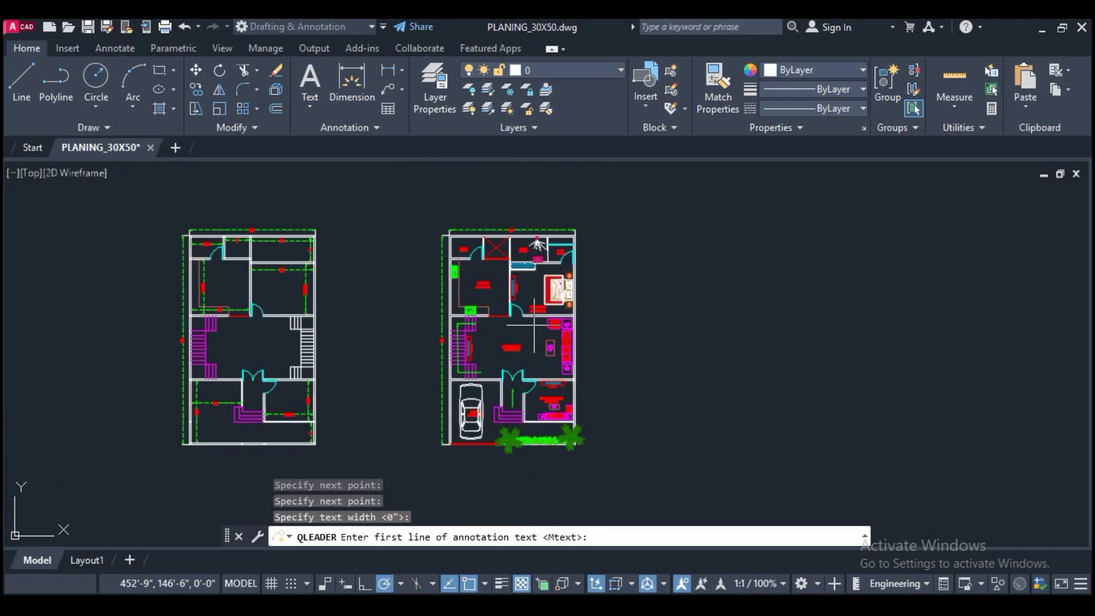
{"action": "scroll", "coordinate": [550, 320], "scroll_direction": "down", "scroll_amount": 3}
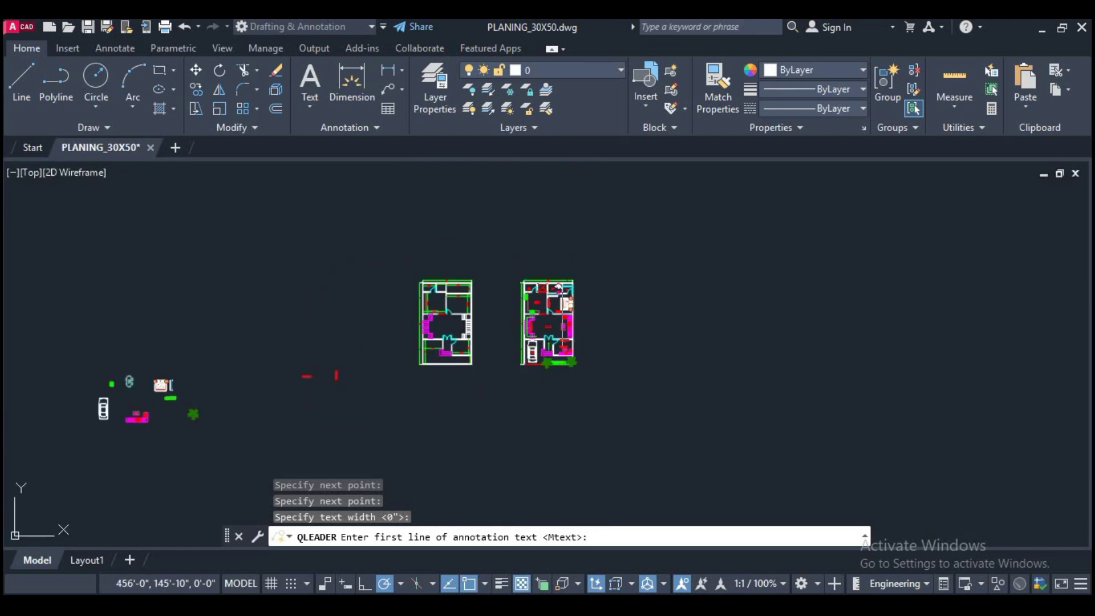
{"action": "scroll", "coordinate": [551, 330], "scroll_direction": "down", "scroll_amount": 3}
{"action": "scroll", "coordinate": [551, 330], "scroll_direction": "up", "scroll_amount": 1}
{"action": "scroll", "coordinate": [551, 330], "scroll_direction": "down", "scroll_amount": 1}
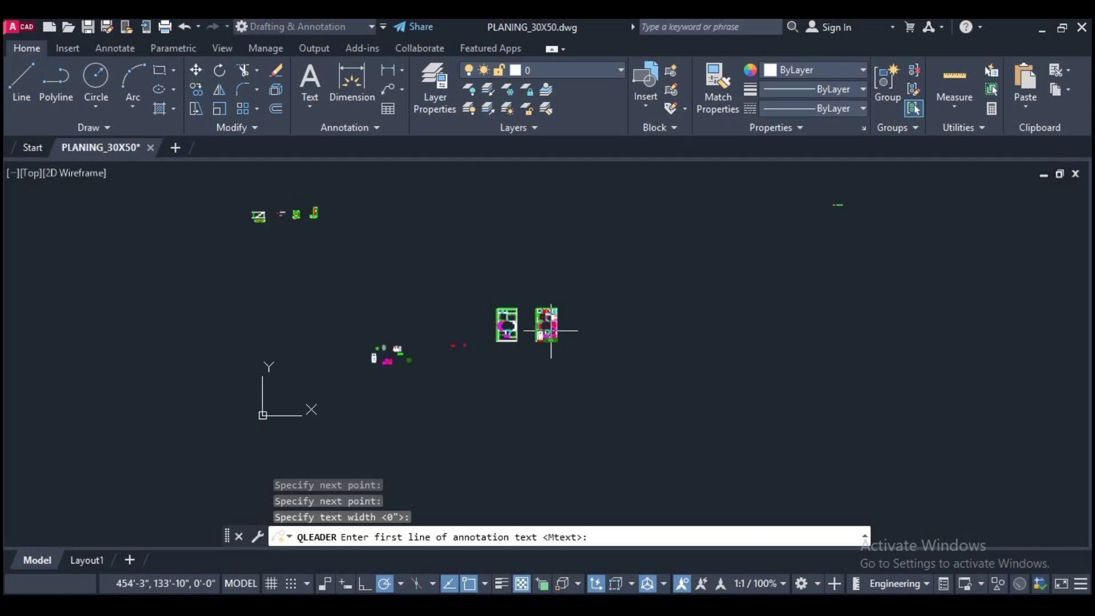
{"action": "scroll", "coordinate": [550, 330], "scroll_direction": "up", "scroll_amount": 1}
{"action": "scroll", "coordinate": [541, 334], "scroll_direction": "up", "scroll_amount": 3}
{"action": "scroll", "coordinate": [524, 336], "scroll_direction": "up", "scroll_amount": 3}
{"action": "scroll", "coordinate": [522, 338], "scroll_direction": "up", "scroll_amount": 1}
{"action": "scroll", "coordinate": [521, 338], "scroll_direction": "up", "scroll_amount": 2}
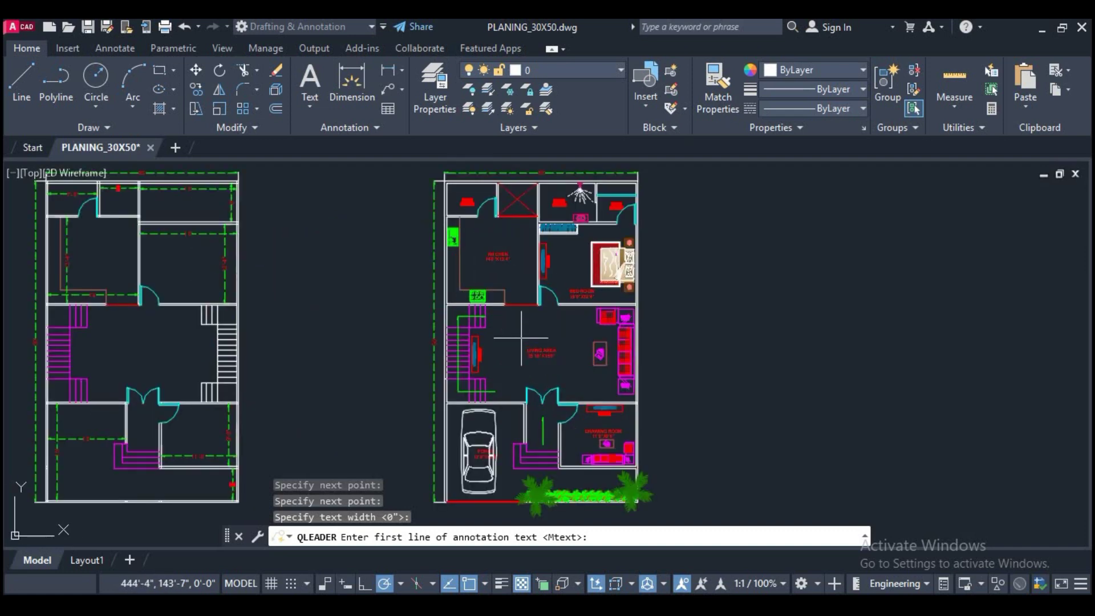
{"action": "middle_click_drag", "start_coordinate": [521, 338], "coordinate": [653, 337]}
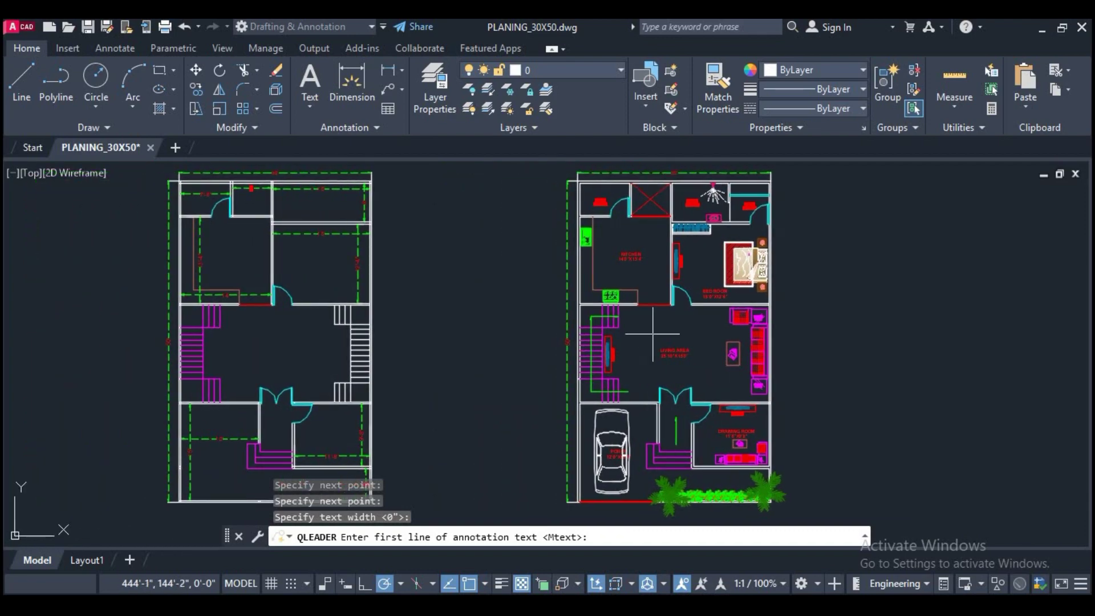